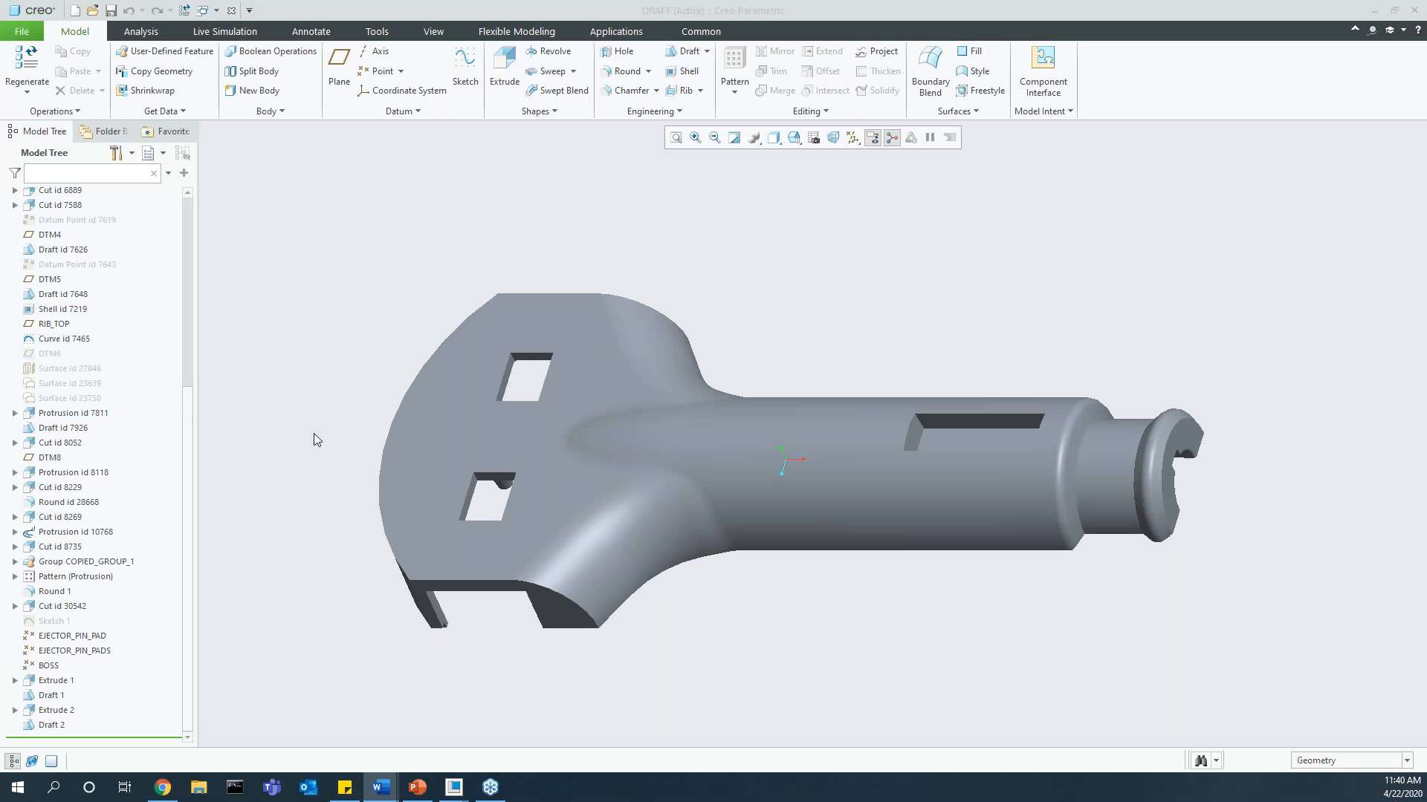
# Step: Start a sketch on the flat inner face of the handle's wide end and view the sketch plane straight on
pyautogui.click(501, 439)
pyautogui.click(511, 426)
pyautogui.click(589, 363)
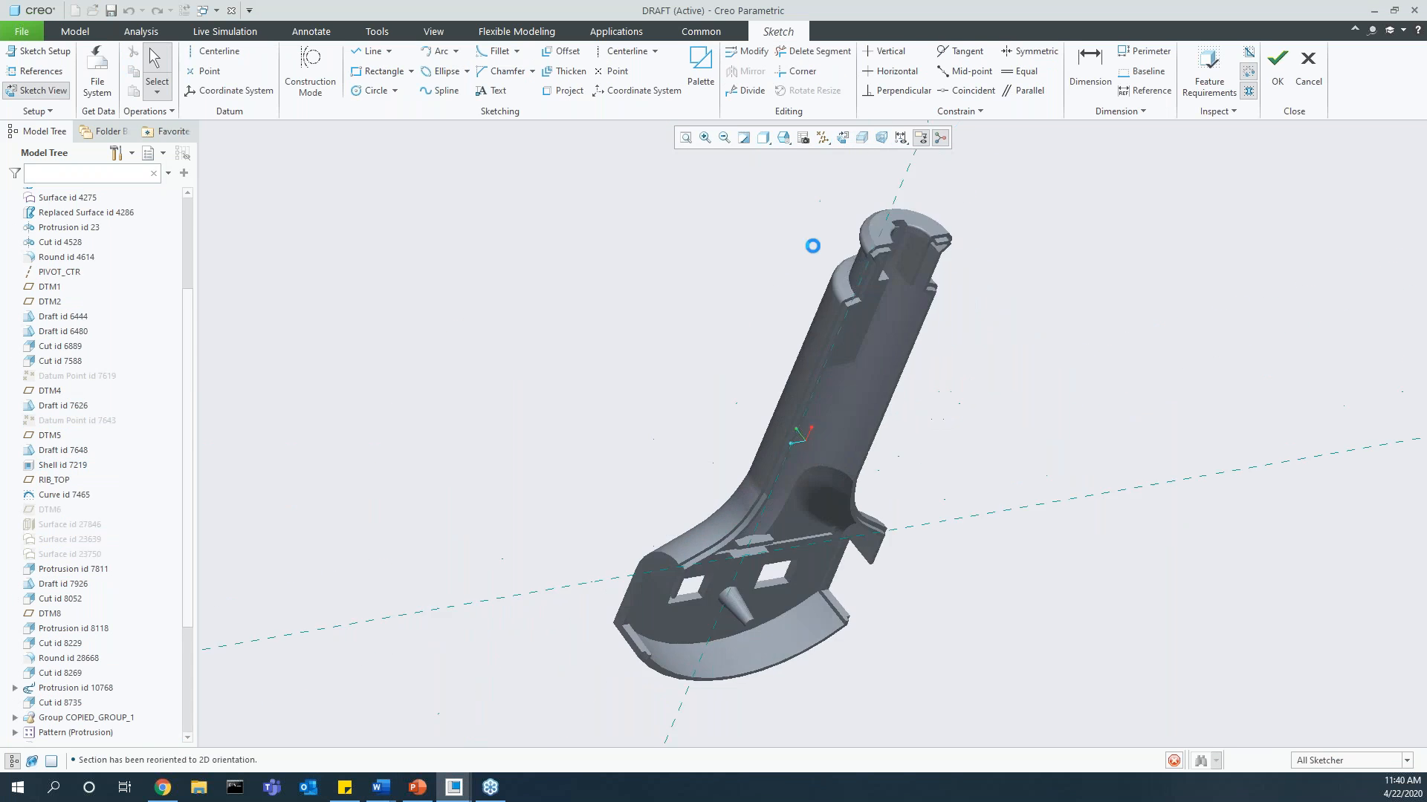
pyautogui.scroll(-5, 833, 578)
pyautogui.moveTo(804, 551)
pyautogui.keyDown('shift'); pyautogui.mouseDown(button='middle')
pyautogui.moveTo(790, 443)
pyautogui.moveTo(810, 346)
pyautogui.mouseUp(button='middle'); pyautogui.keyUp('shift')
# Step: Sketch a three-sided open profile starting and ending on the vertical reference, and mirror it about that reference to close the rectangle
pyautogui.click(370, 50)
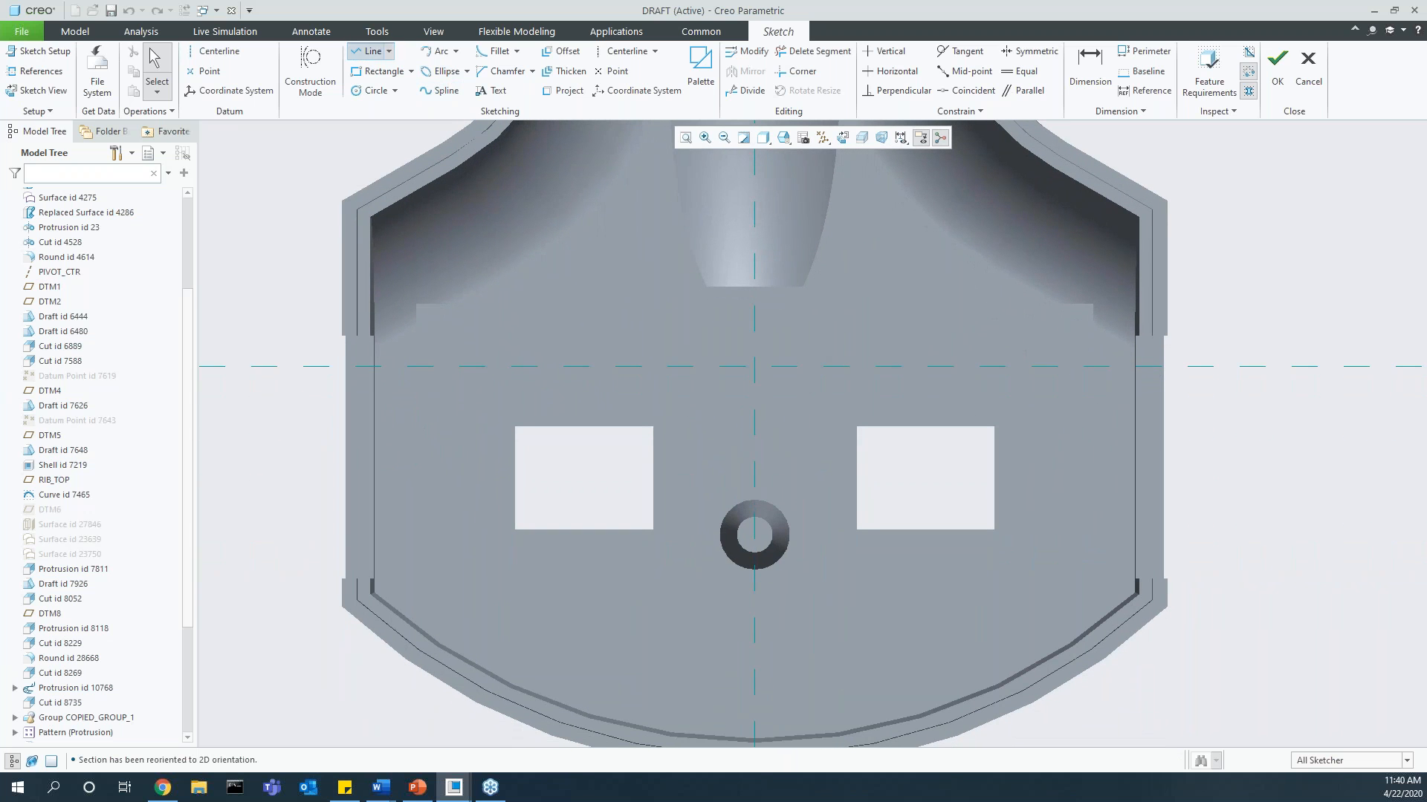
pyautogui.click(754, 393)
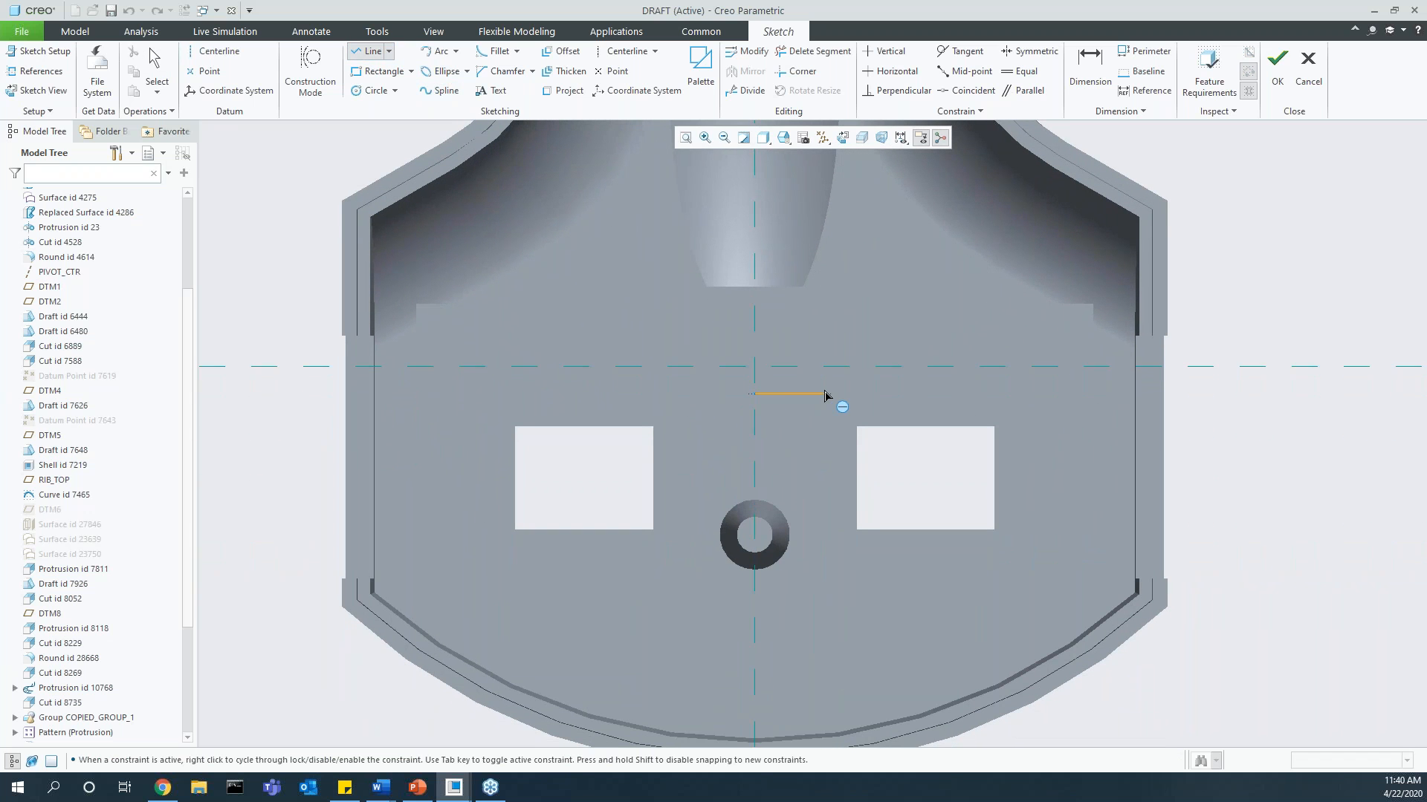
pyautogui.click(825, 394)
pyautogui.click(824, 462)
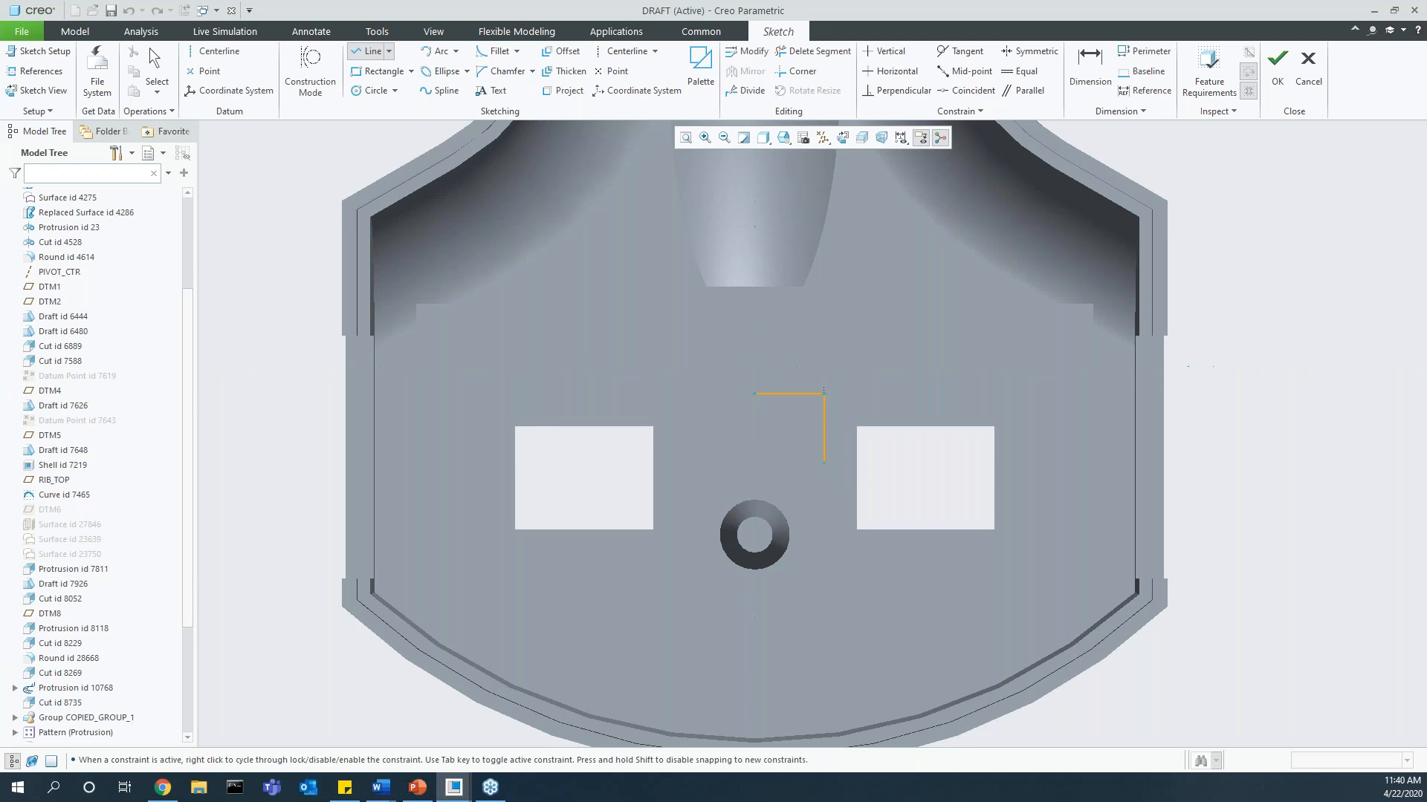
pyautogui.click(824, 486)
pyautogui.click(754, 487)
pyautogui.middleClick(753, 488)
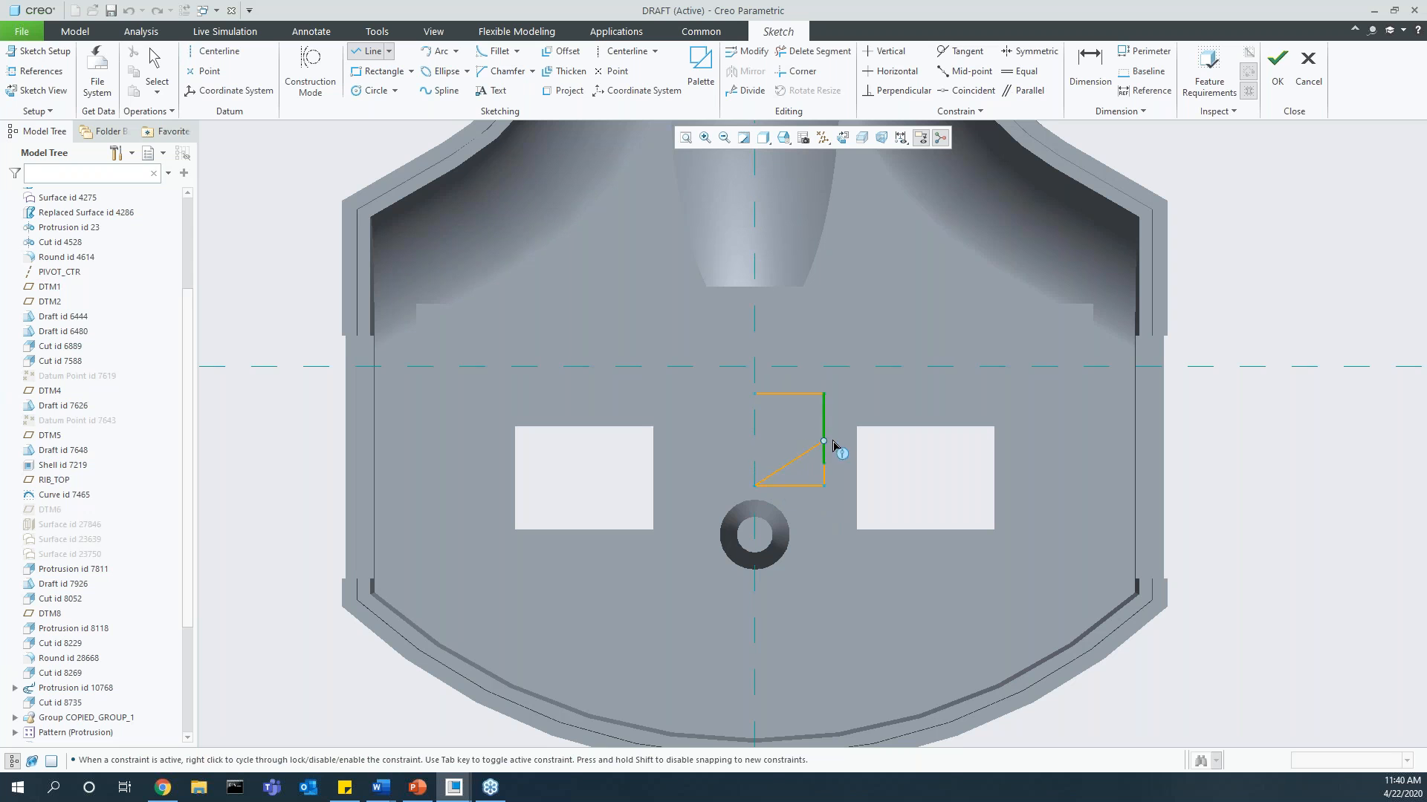
pyautogui.middleClick(809, 427)
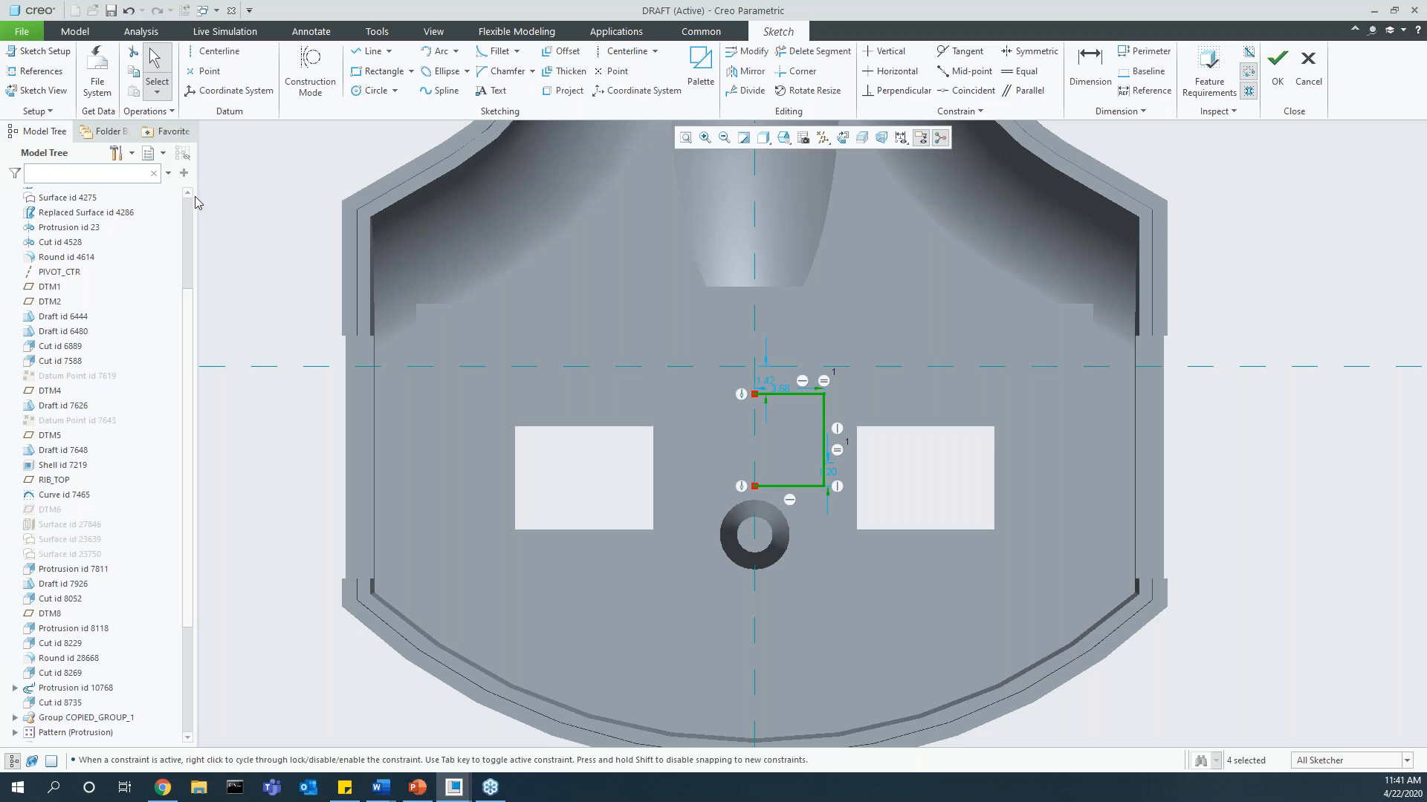
pyautogui.click(759, 71)
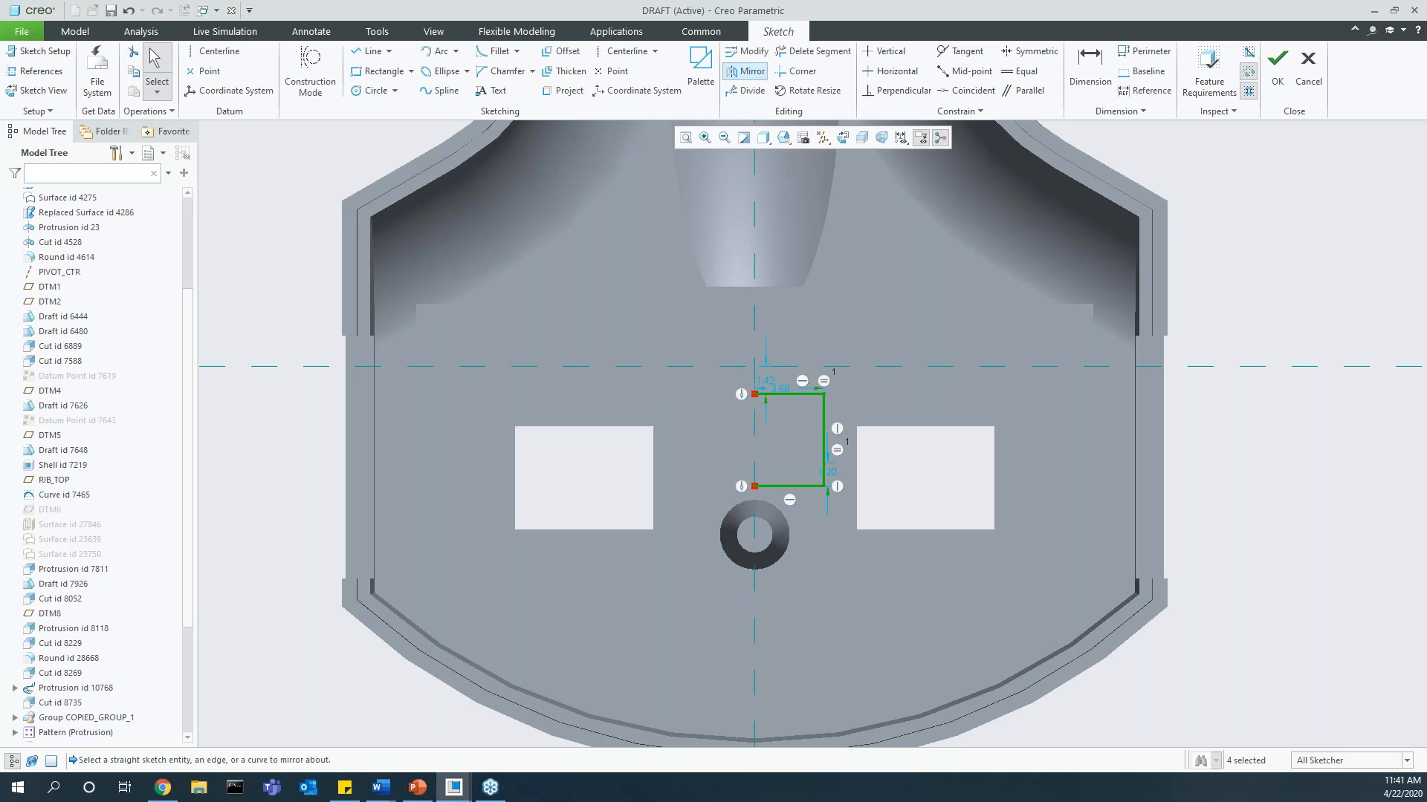
pyautogui.click(757, 333)
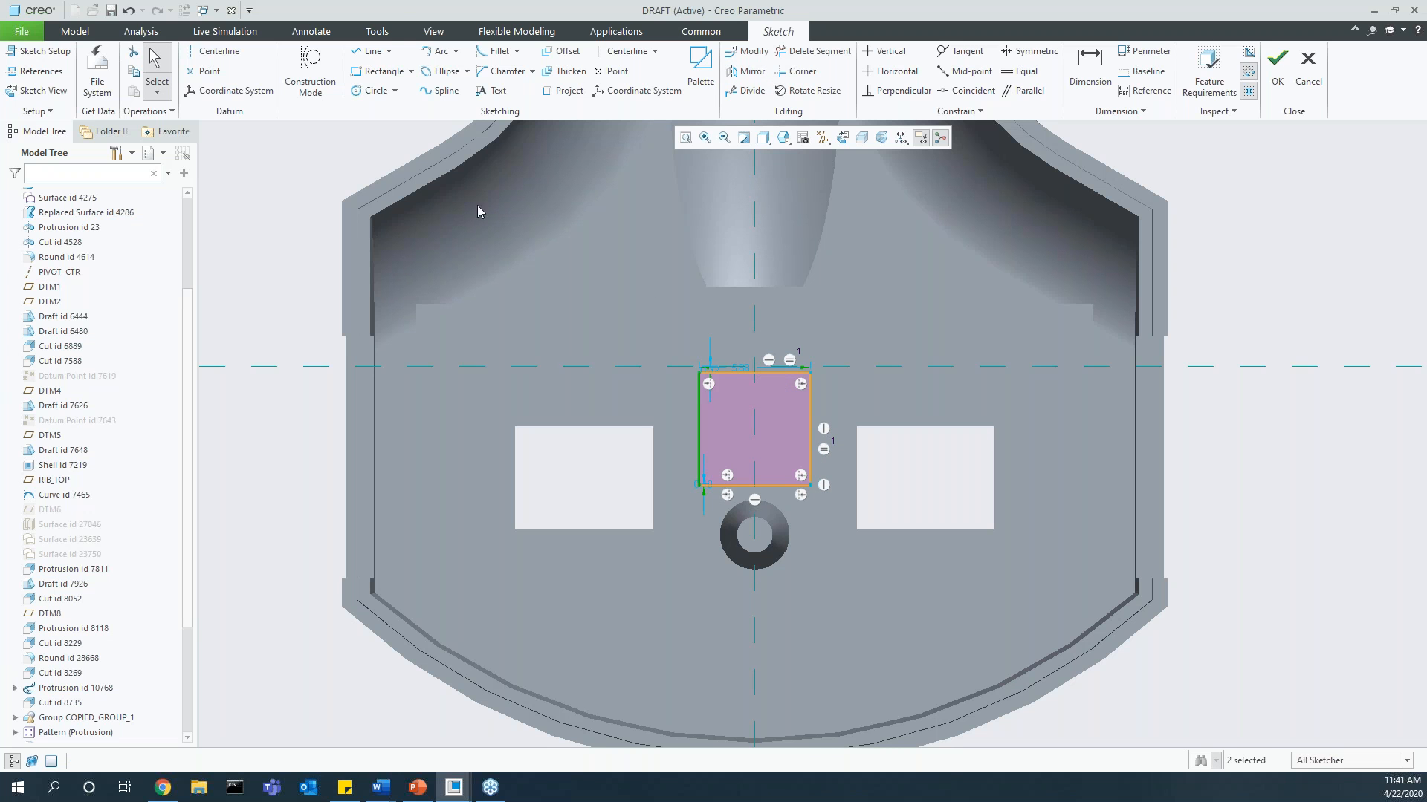
# Step: Sketch an inclined line beside the square, starting on the horizontal reference at about 43 degrees
pyautogui.click(366, 59)
pyautogui.click(907, 365)
pyautogui.click(845, 306)
pyautogui.middleClick(921, 304)
pyautogui.middleClick(839, 428)
# Step: Mirror the sketched square about the inclined line
pyautogui.moveTo(830, 517)
pyautogui.mouseDown()
pyautogui.moveTo(610, 334)
pyautogui.moveTo(671, 364)
pyautogui.mouseUp()
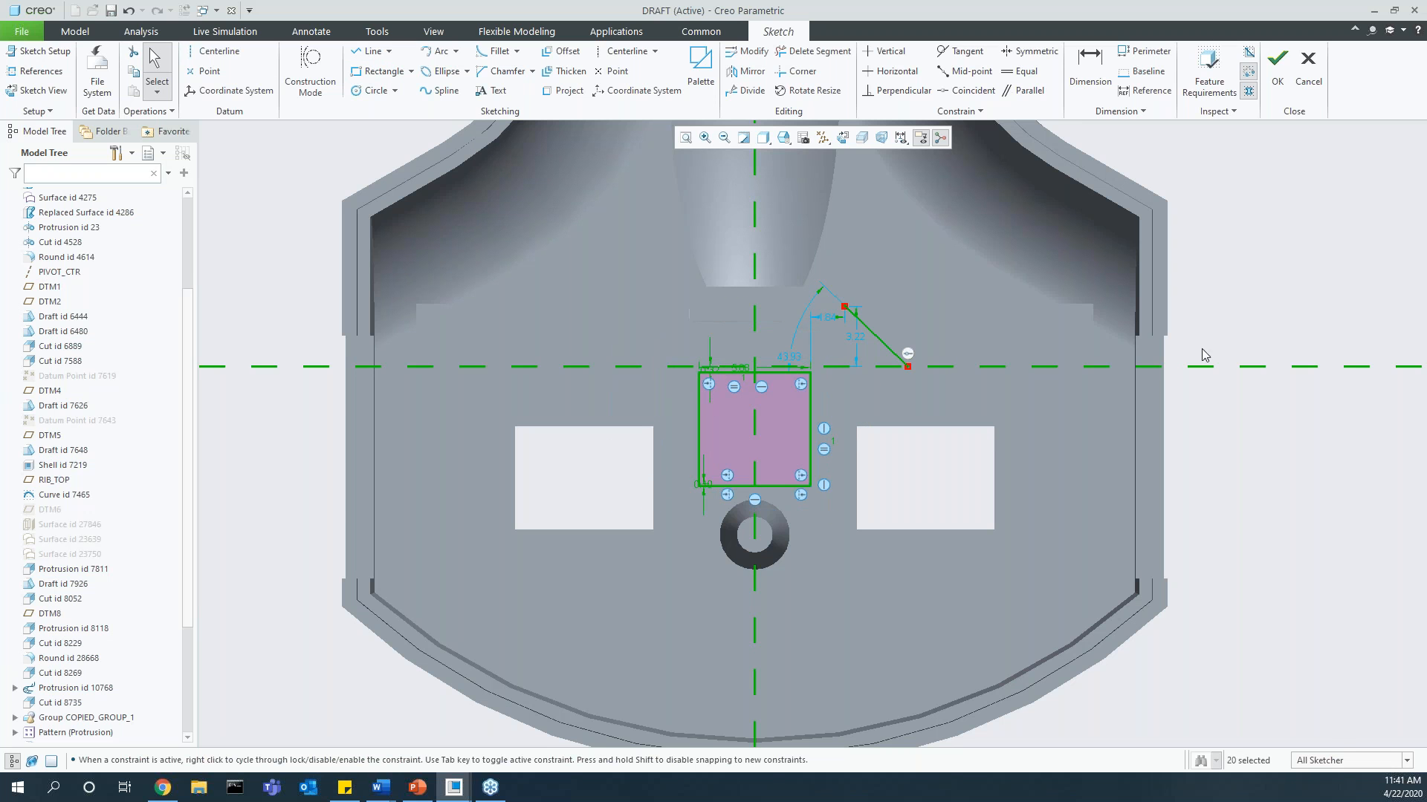
pyautogui.keyDown('ctrl'); pyautogui.click(1189, 367); pyautogui.keyUp('ctrl')
pyautogui.keyDown('ctrl'); pyautogui.click(754, 242); pyautogui.keyUp('ctrl')
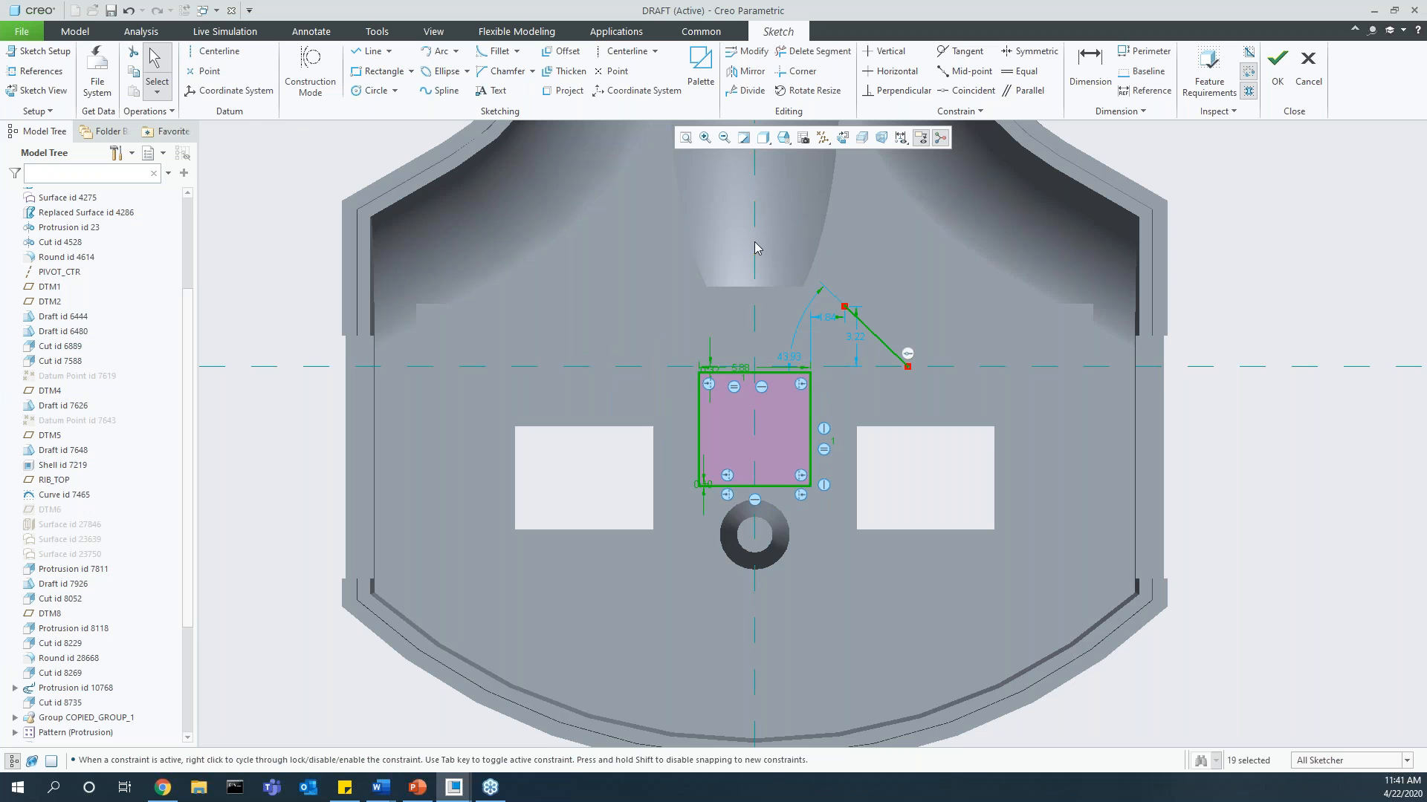
pyautogui.click(745, 70)
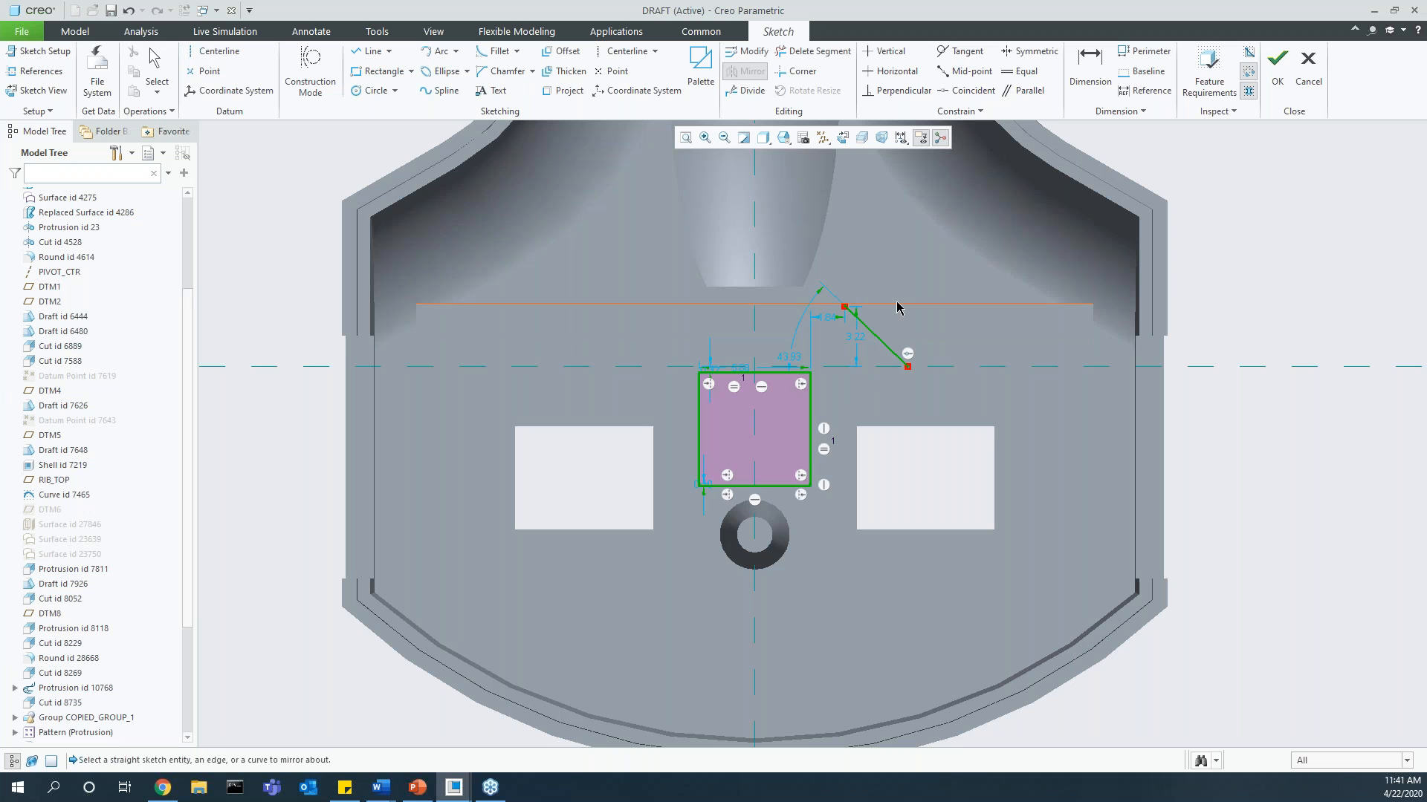
pyautogui.middleClick(896, 378)
pyautogui.keyDown('ctrl'); pyautogui.click(881, 341); pyautogui.keyUp('ctrl')
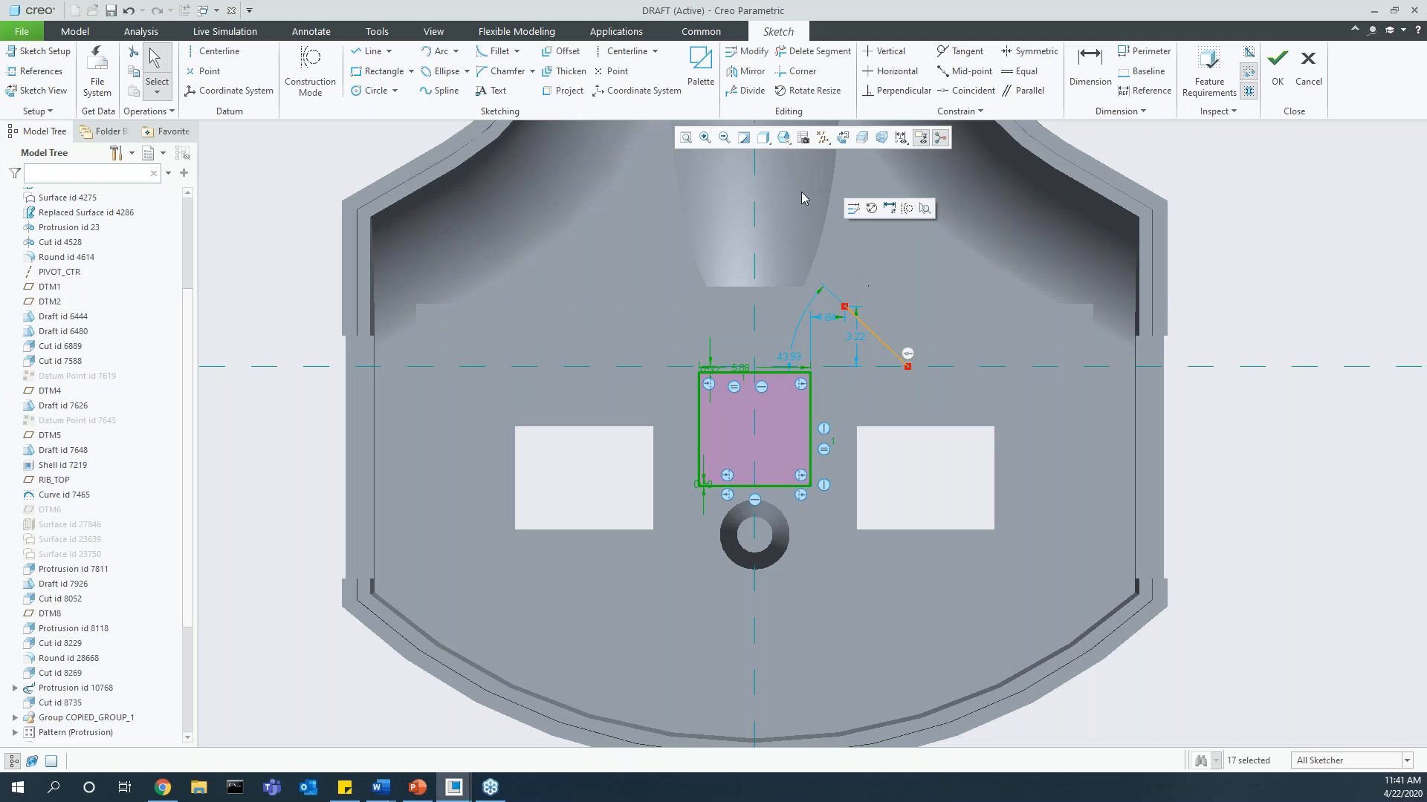
pyautogui.click(747, 70)
pyautogui.click(881, 341)
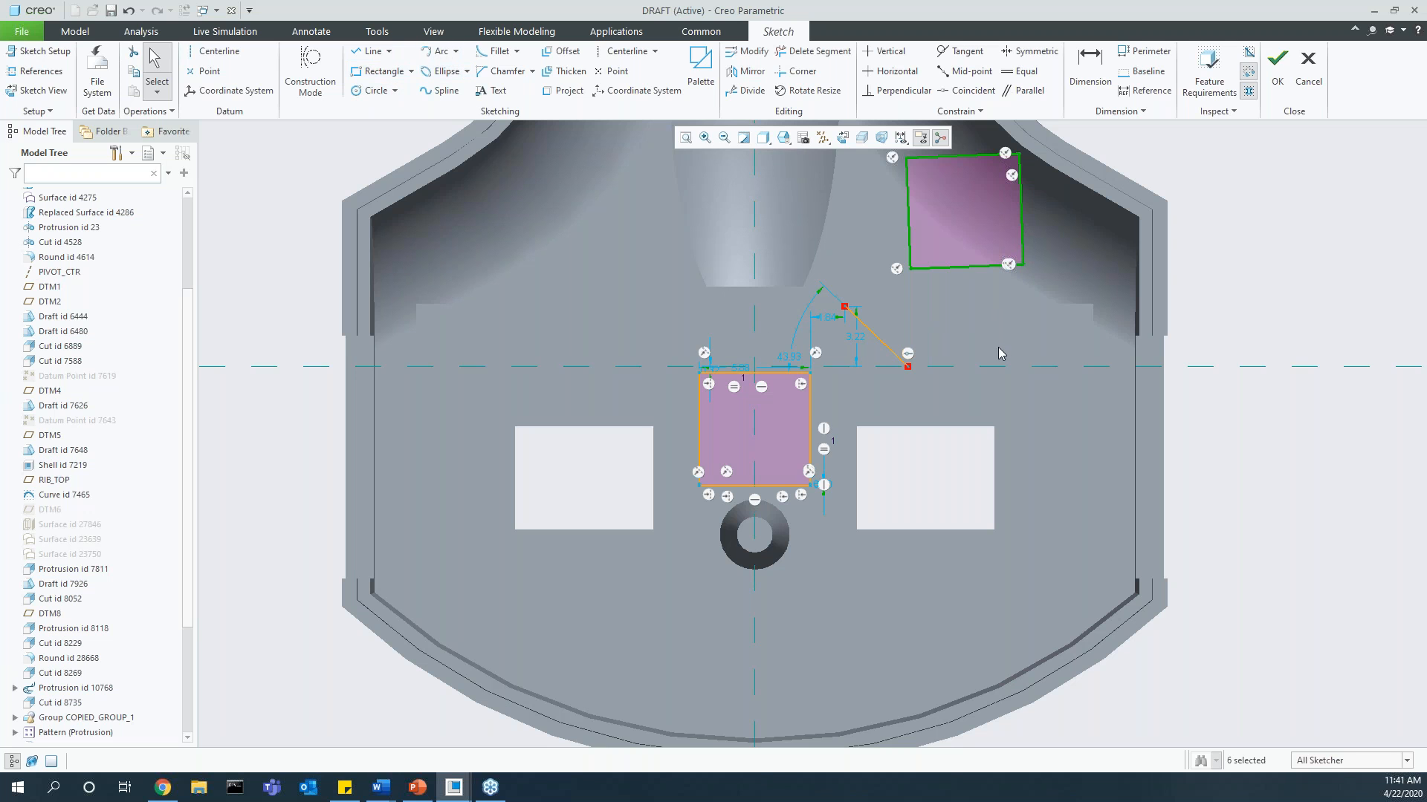
# Step: Discard the current sketch and leave the sketcher without saving it
pyautogui.press('d')
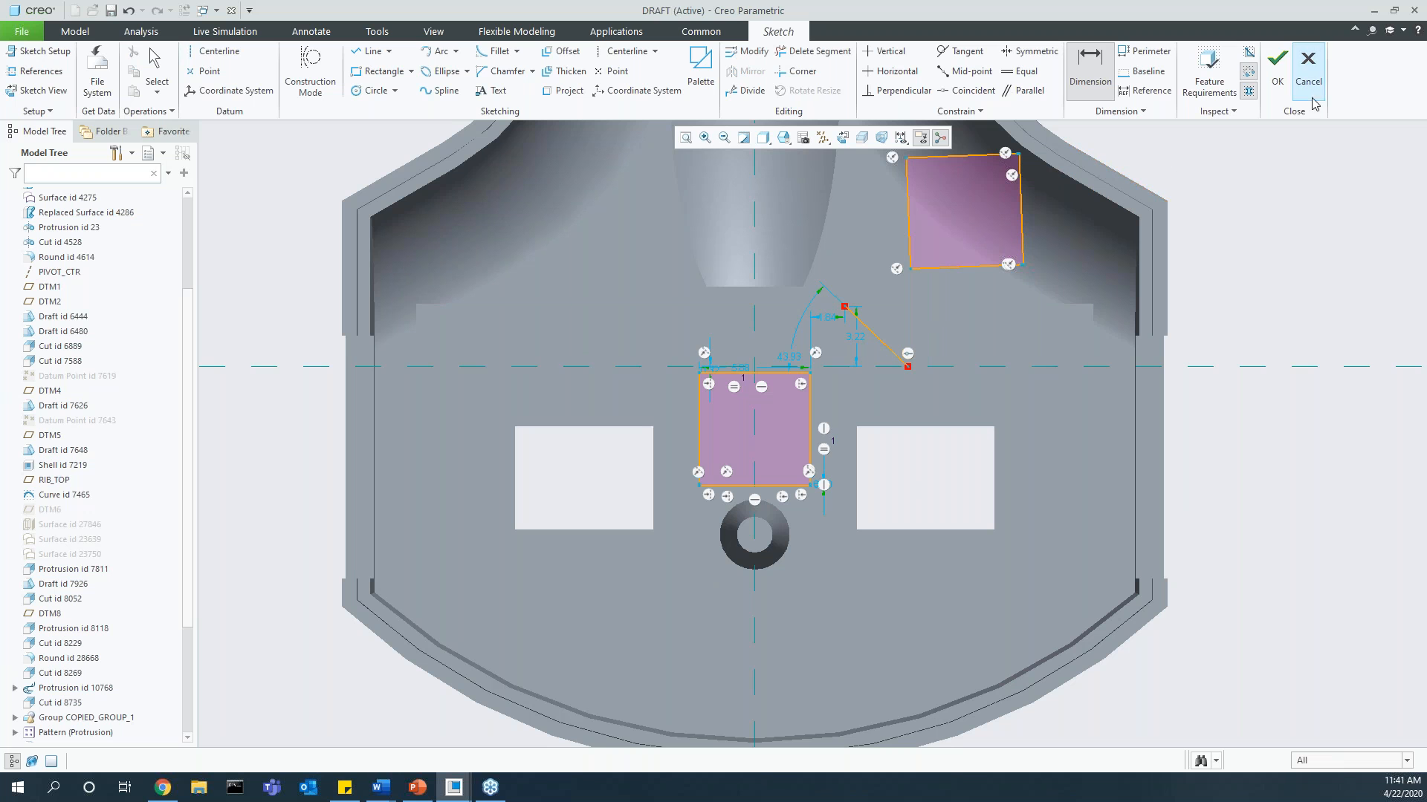
pyautogui.click(1308, 71)
pyautogui.press('Return')
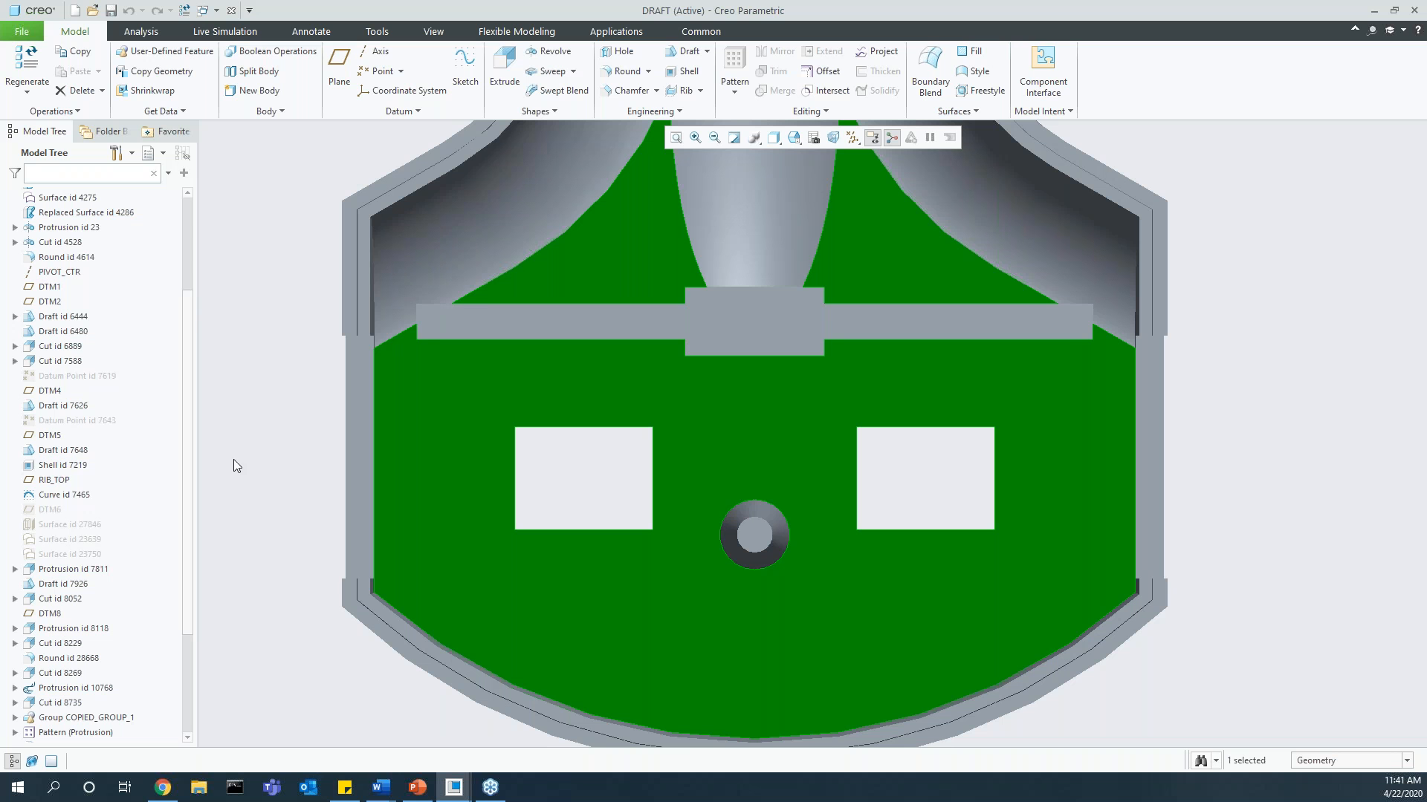
# Step: Display the editable dimensions and sketch constraints of Extrude 2, the rectangular cutouts, examine them closely, and close dimension editing
pyautogui.moveTo(898, 454)
pyautogui.mouseDown(button='middle')
pyautogui.moveTo(956, 436)
pyautogui.moveTo(889, 440)
pyautogui.mouseUp(button='middle')
pyautogui.click(890, 441)
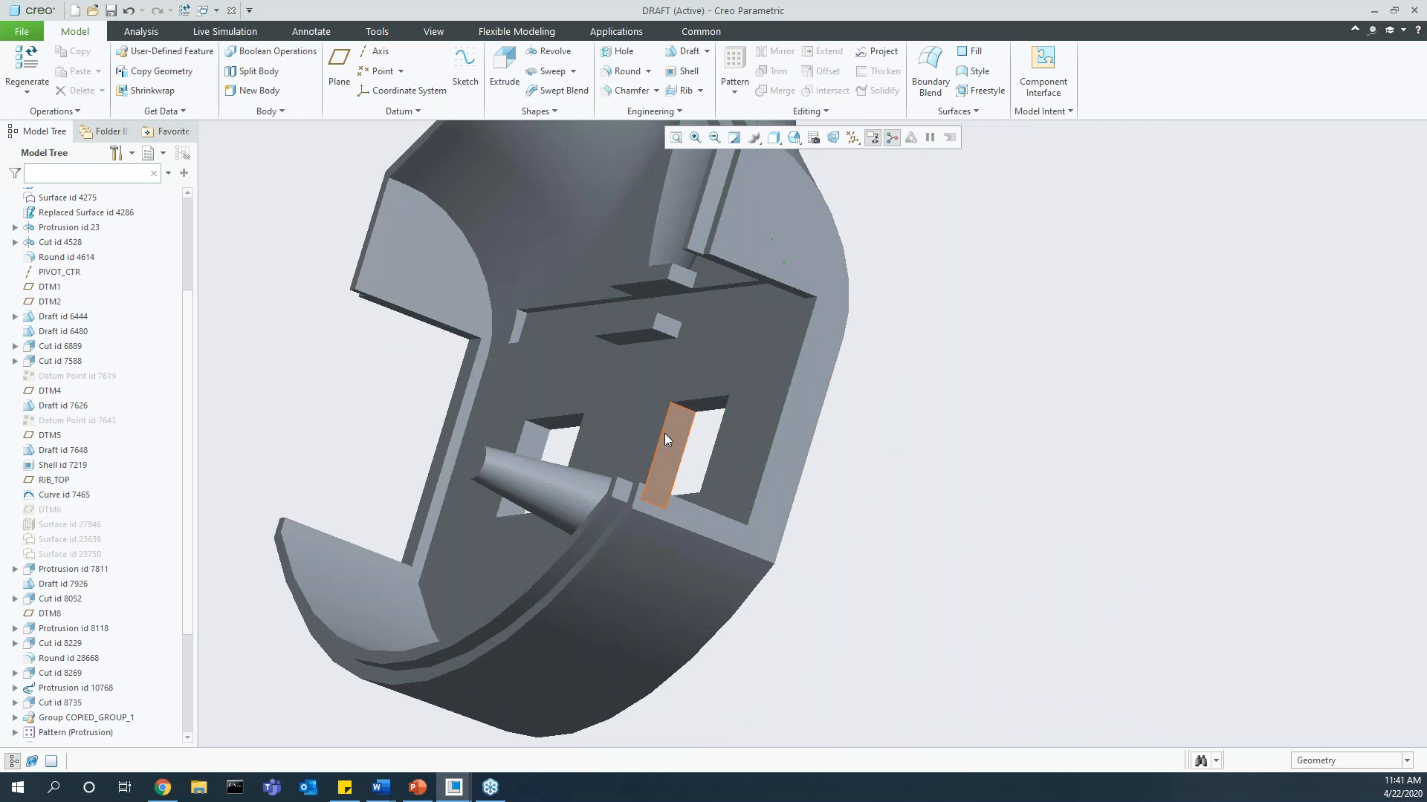
pyautogui.scroll(-4, 74, 706)
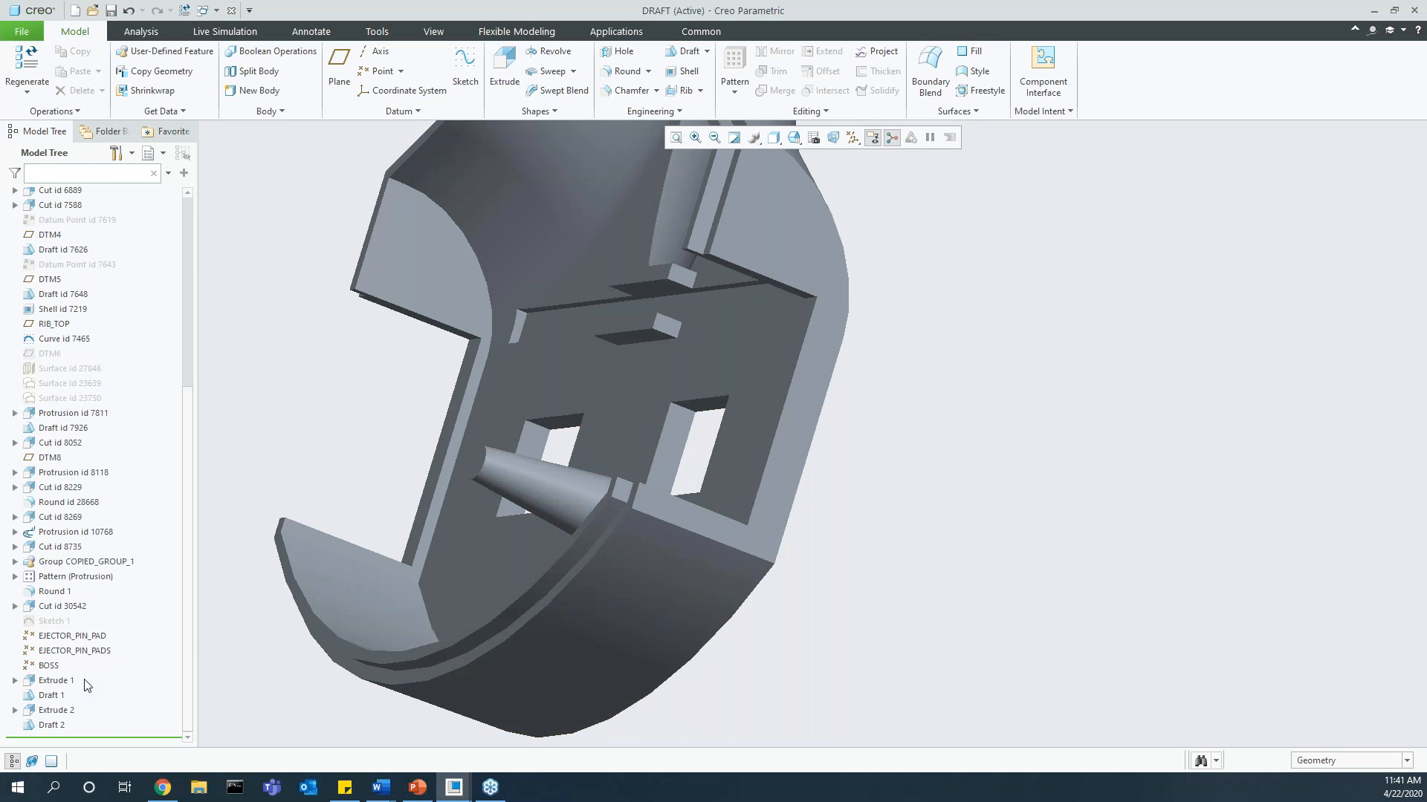
pyautogui.click(59, 711)
pyautogui.rightClick(60, 711)
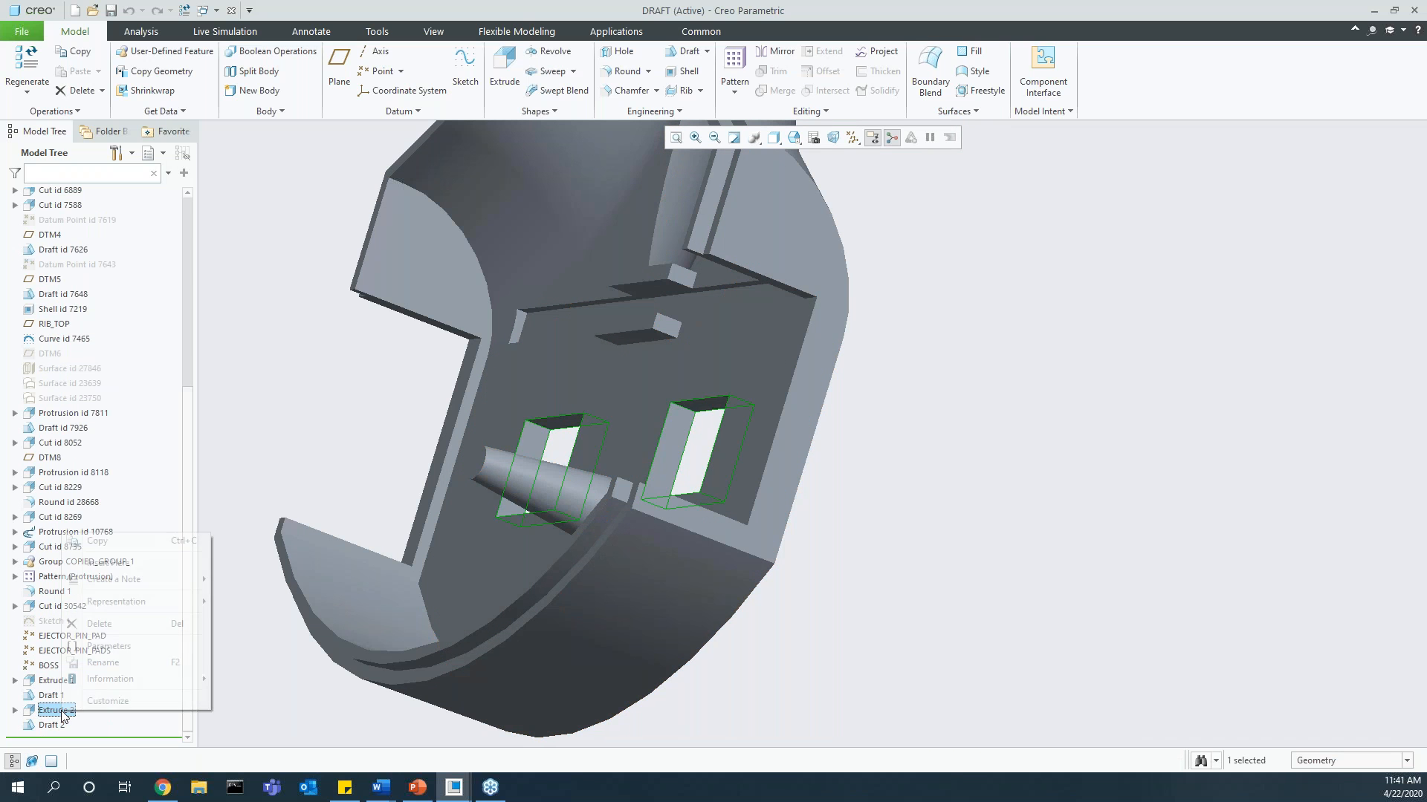
pyautogui.click(72, 464)
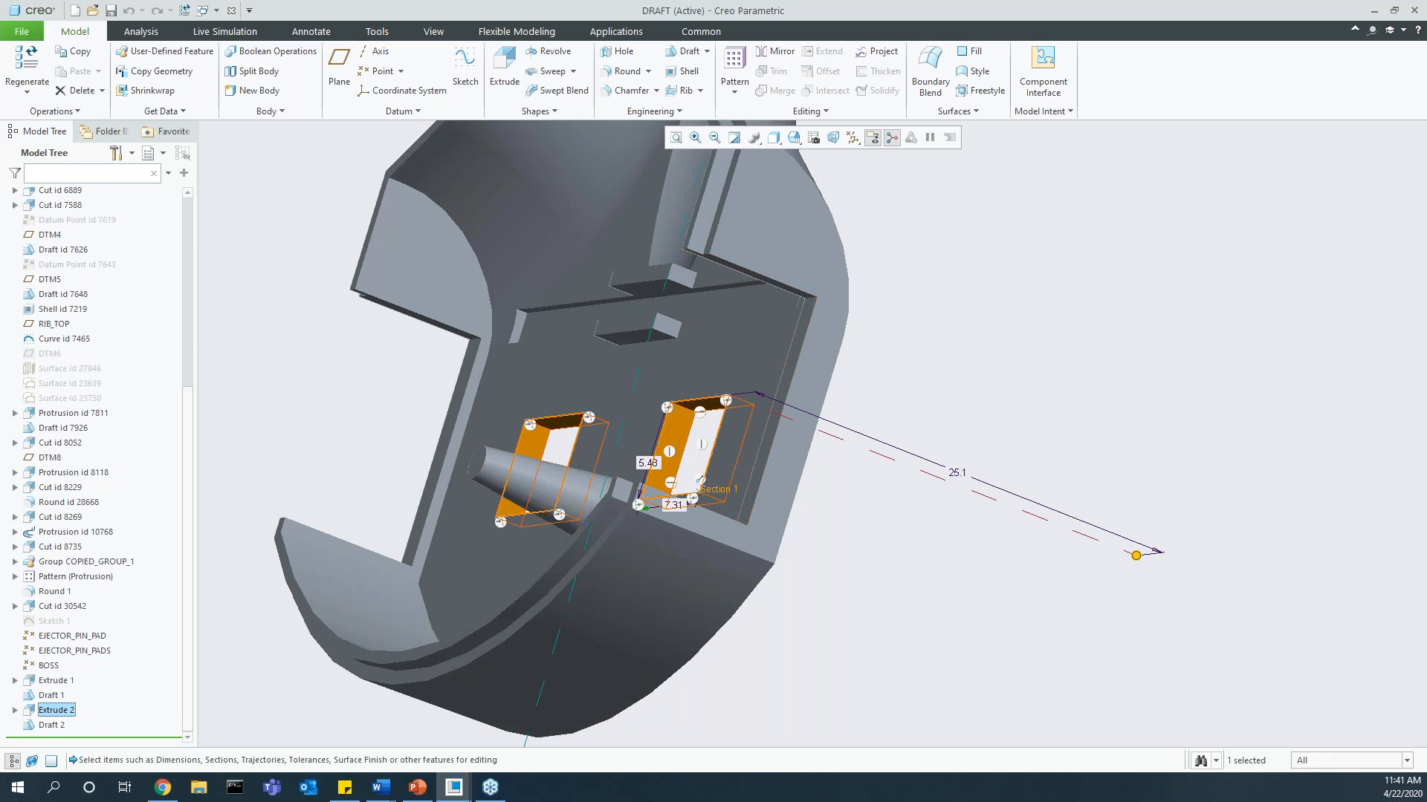
pyautogui.scroll(-2, 683, 454)
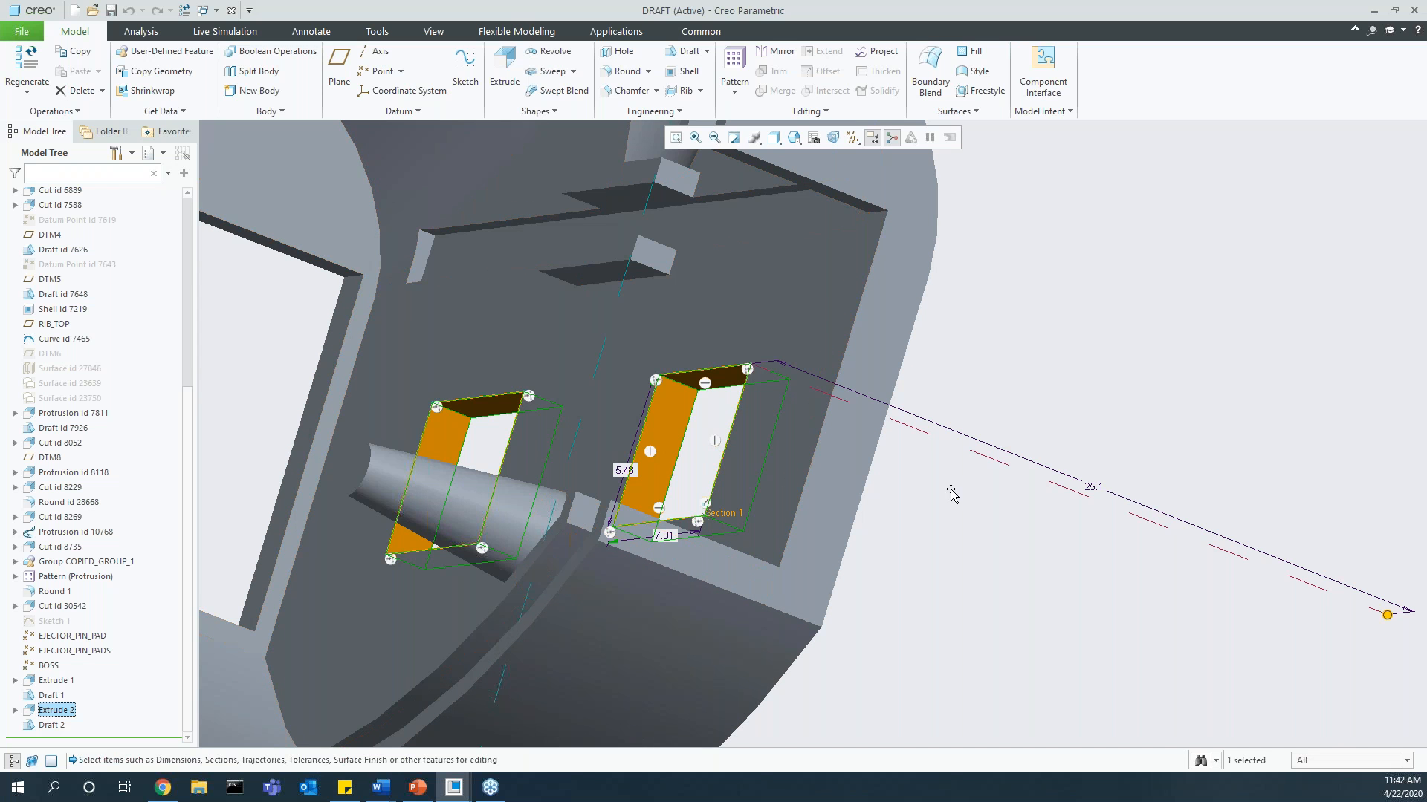
pyautogui.scroll(-2, 620, 590)
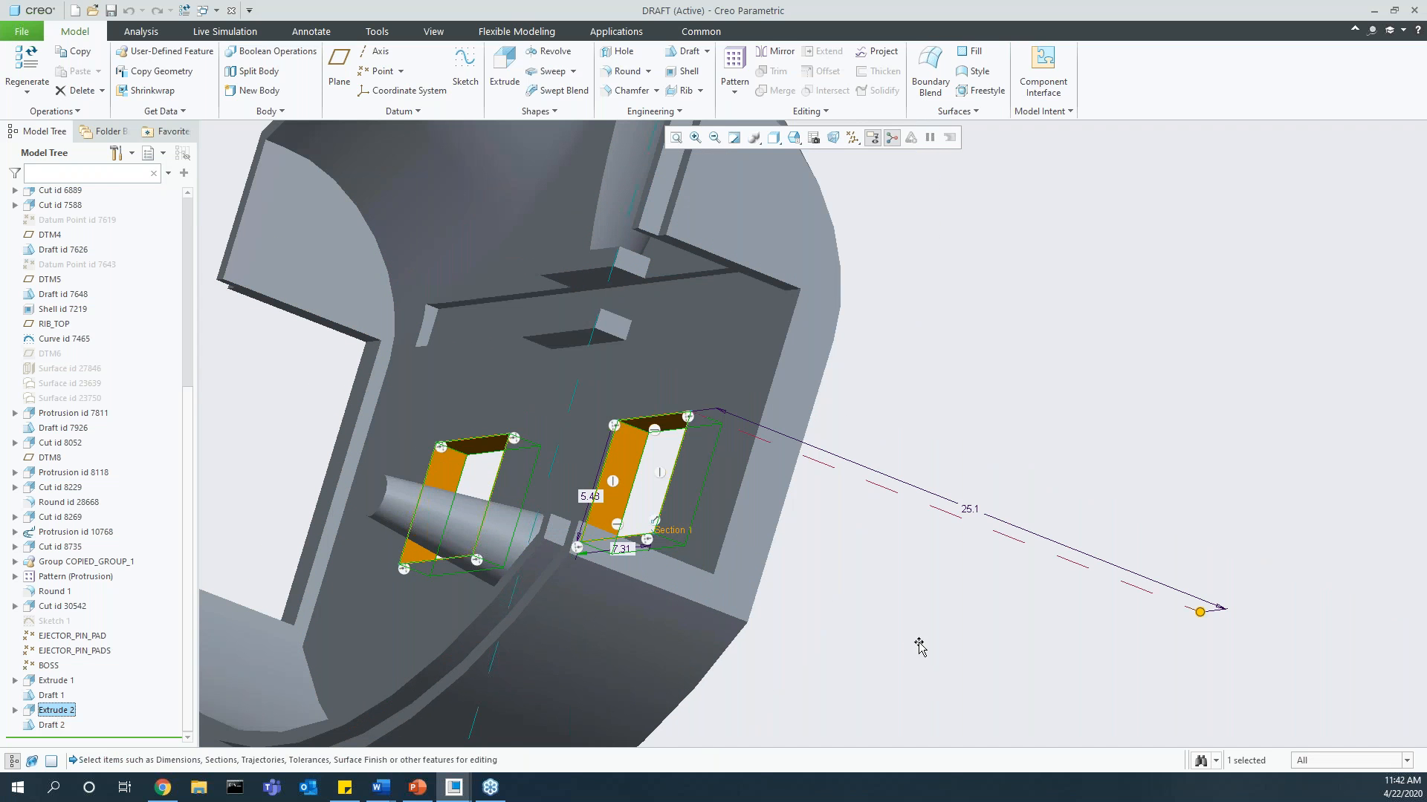
pyautogui.click(854, 566)
# Step: Turn off the show_sketcher_constr_dyn_edit configuration option in the configuration editor and apply the change
pyautogui.click(21, 33)
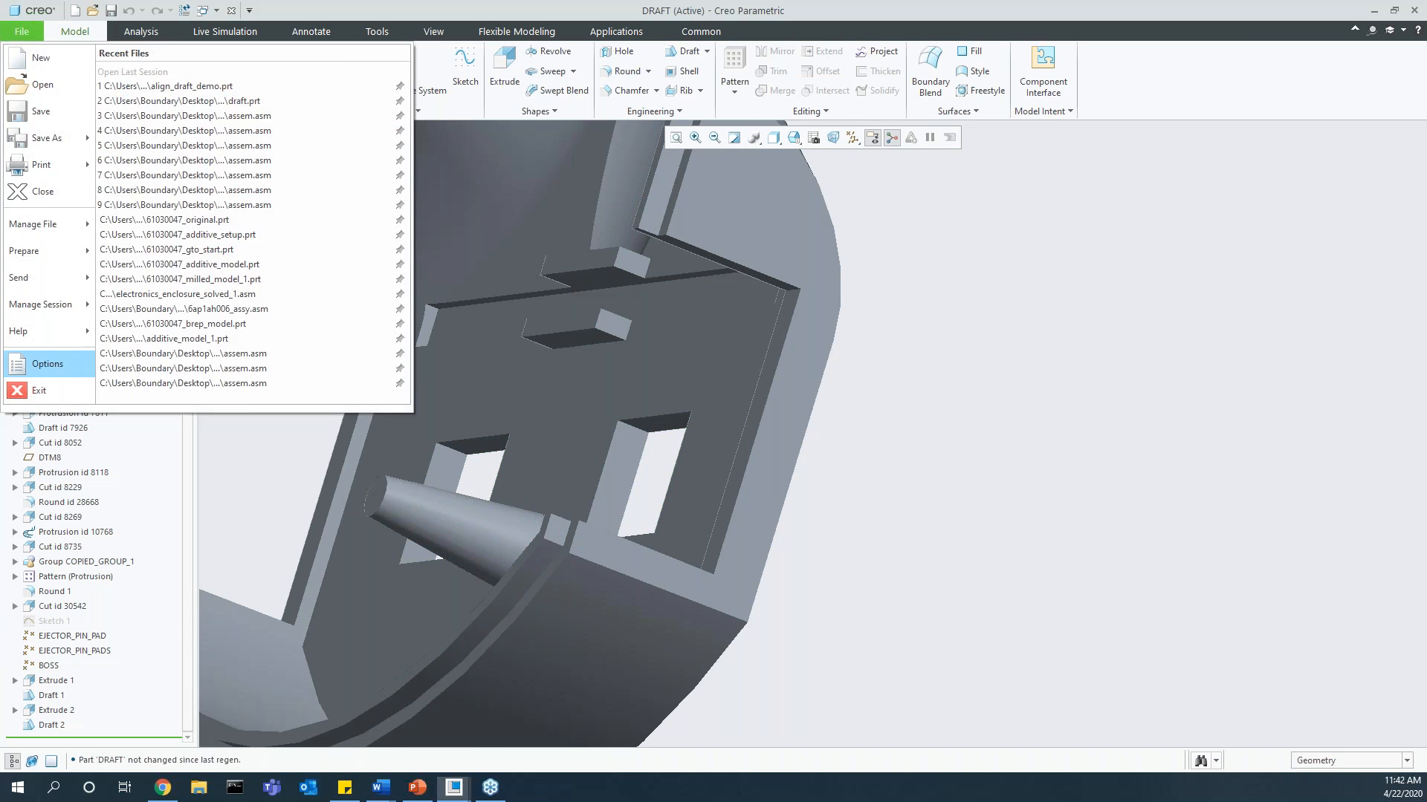
pyautogui.click(45, 363)
pyautogui.click(420, 494)
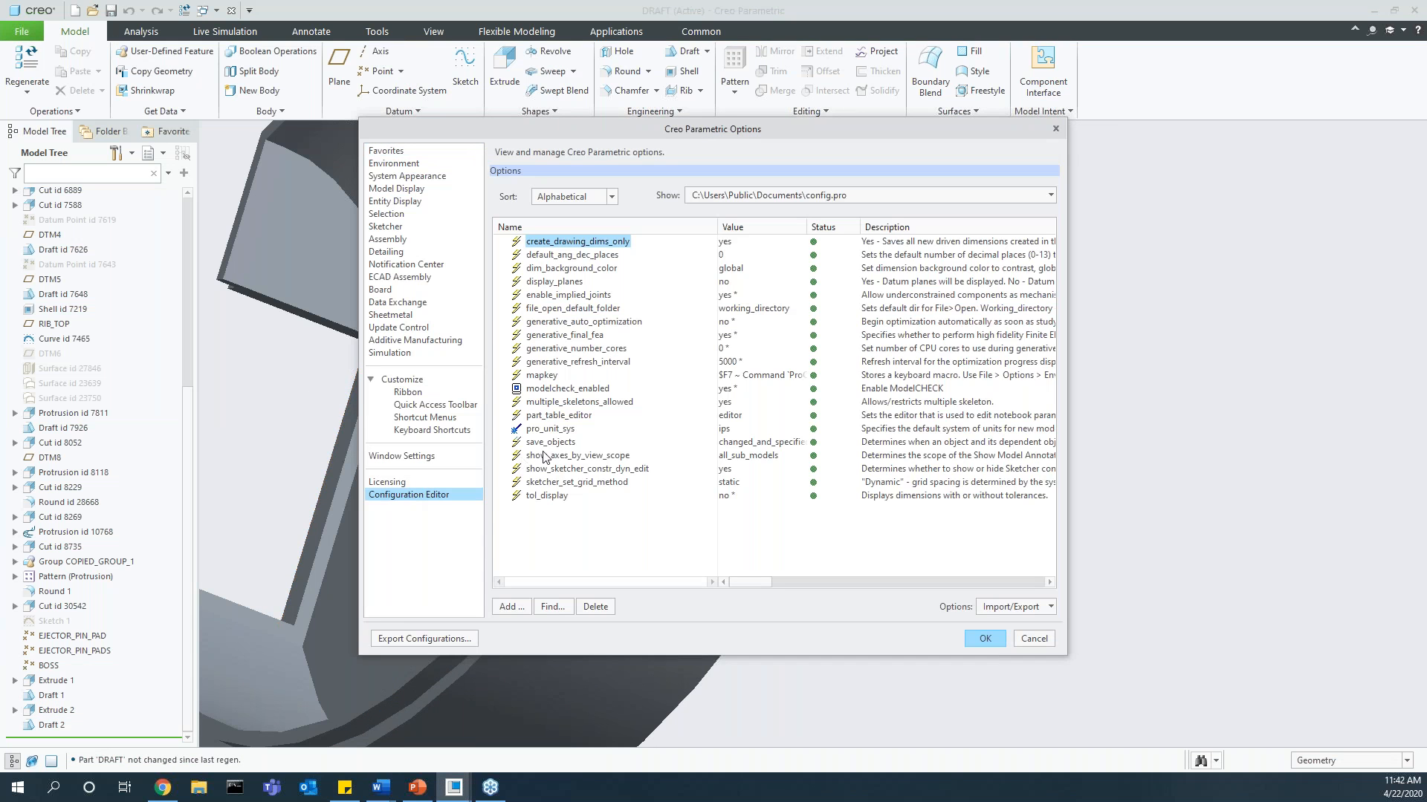
pyautogui.click(590, 469)
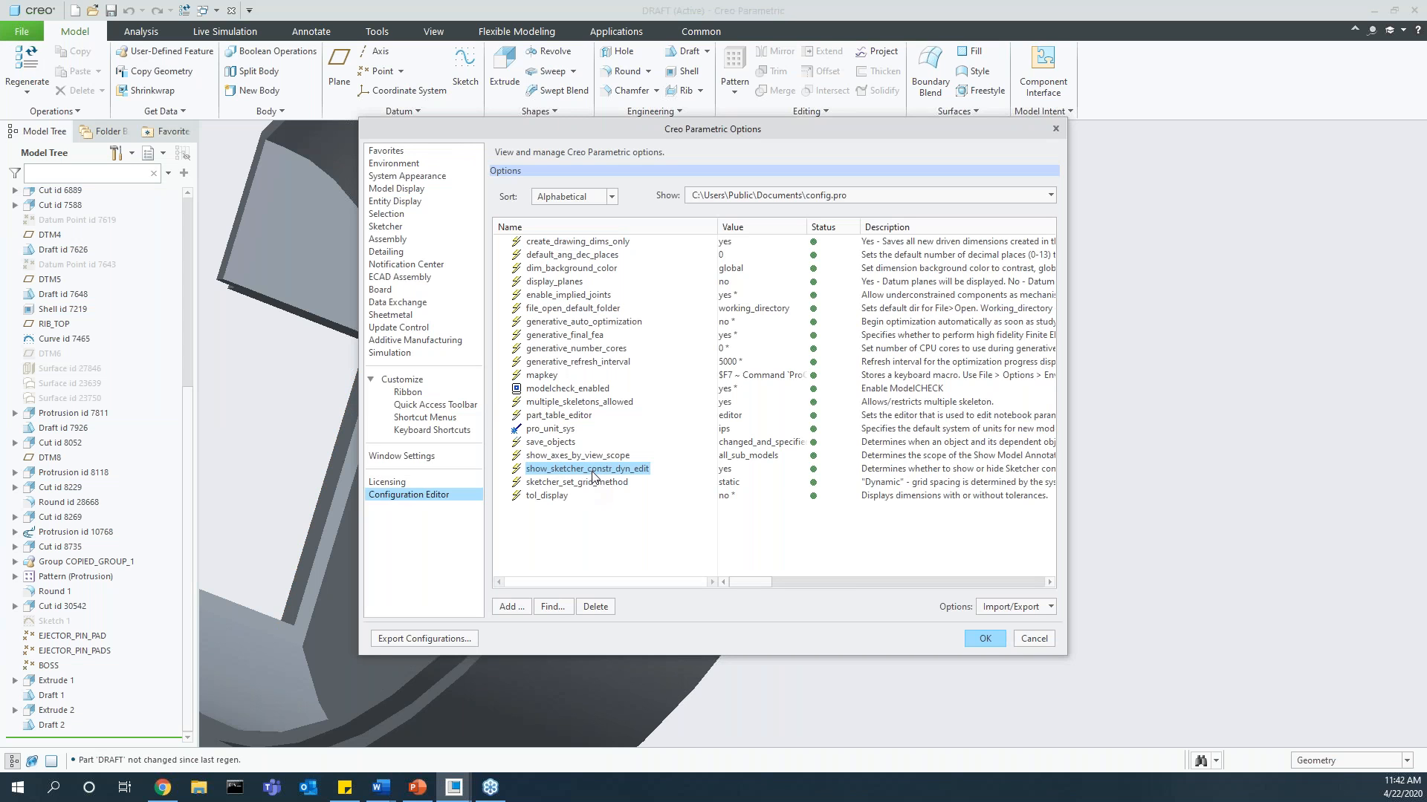
pyautogui.click(761, 470)
pyautogui.click(800, 469)
pyautogui.click(738, 484)
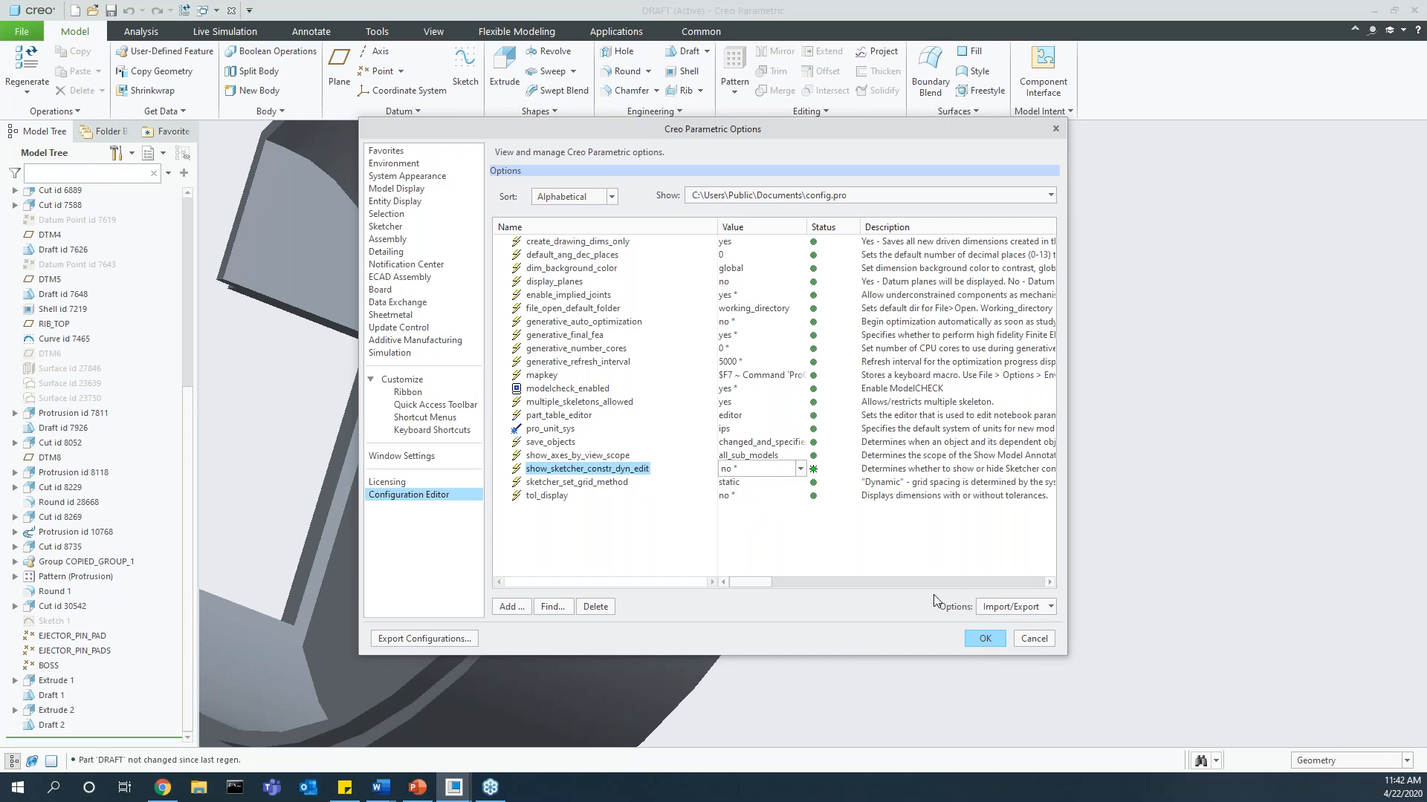
pyautogui.click(984, 639)
pyautogui.click(759, 460)
# Step: Display the rectangular cutouts' editing dimensions to check whether constraint symbols are hidden, and exit dimension editing
pyautogui.doubleClick(617, 480)
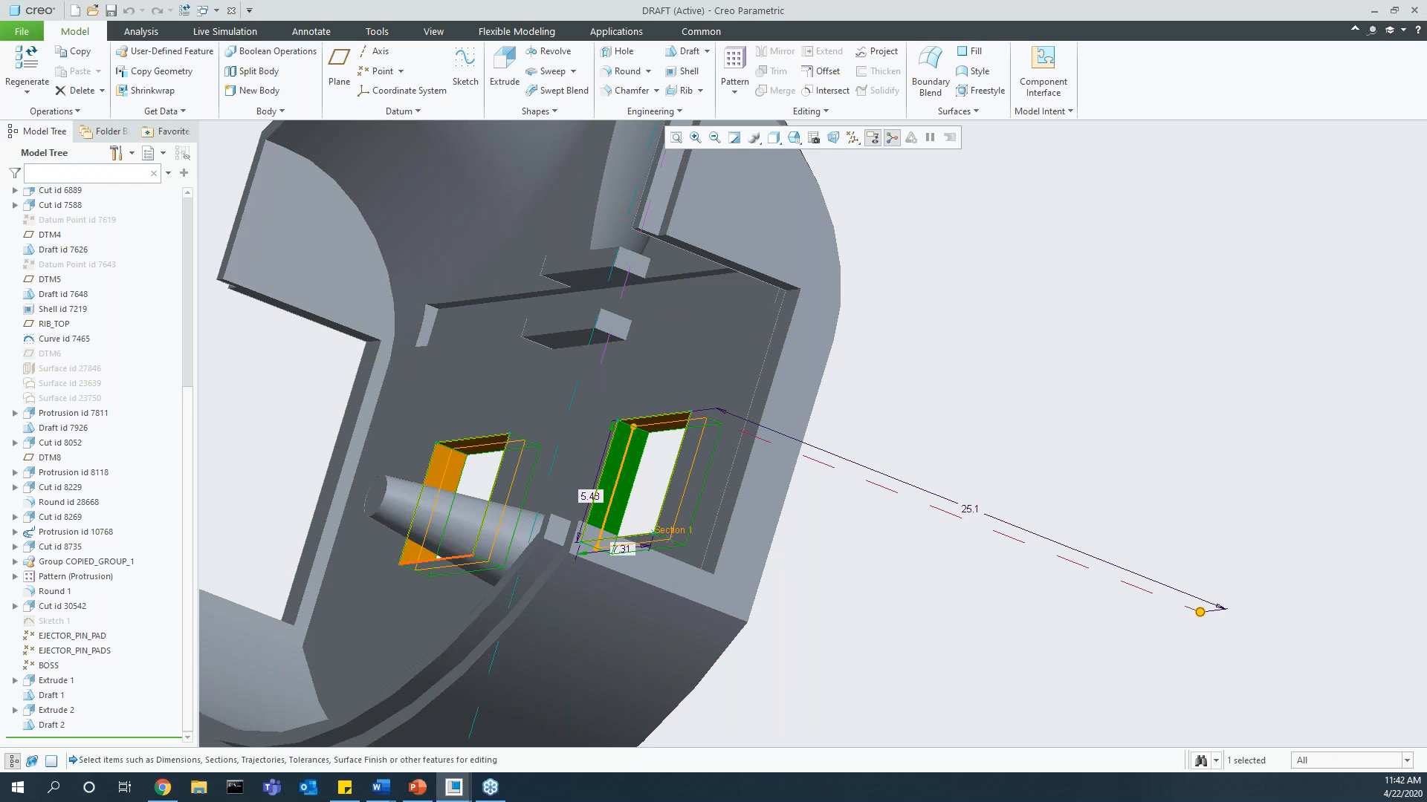
pyautogui.doubleClick(882, 544)
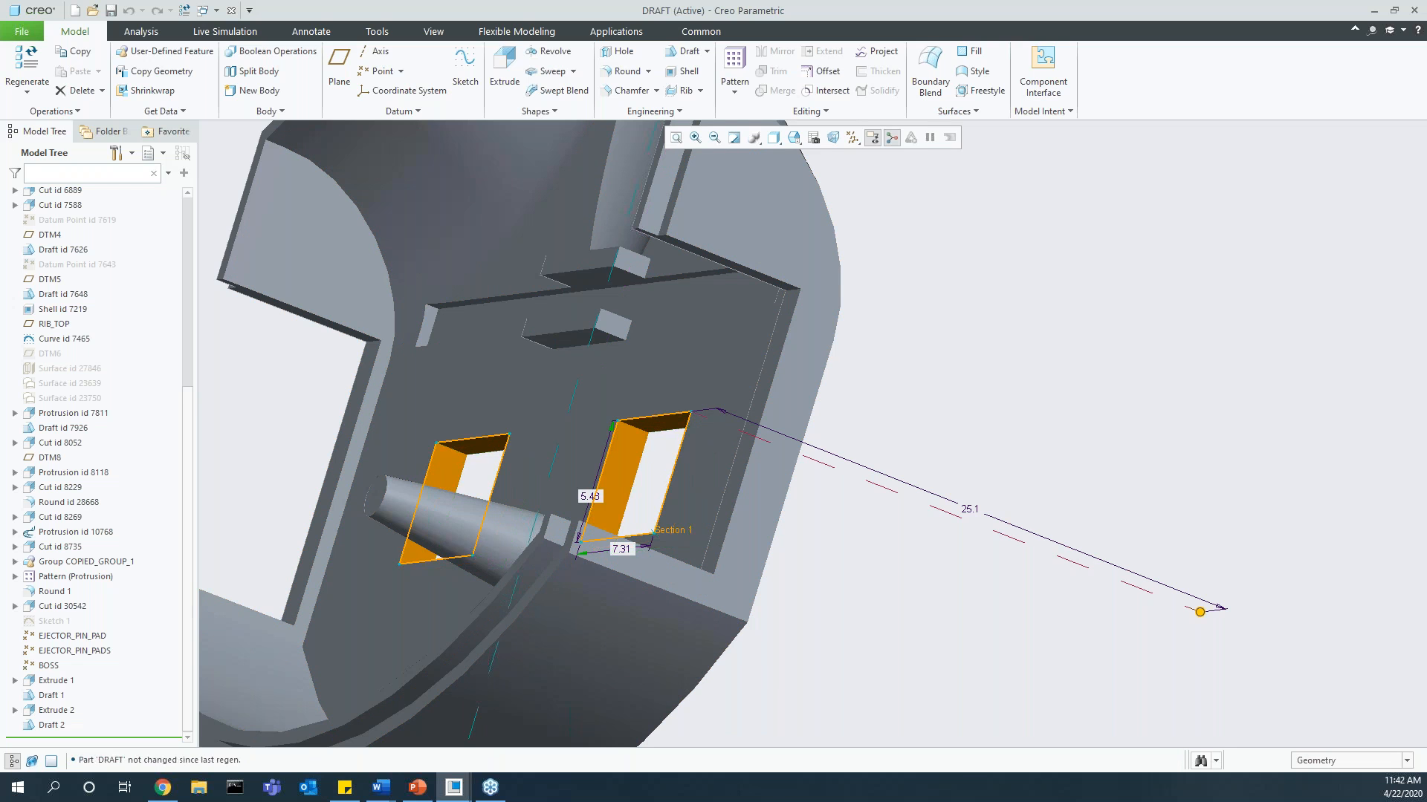
pyautogui.moveTo(844, 546); pyautogui.dragTo(802, 523, button='middle')
# Step: Create a new sketch on the flat inner face and orient the view parallel to the sketch plane
pyautogui.click(535, 402)
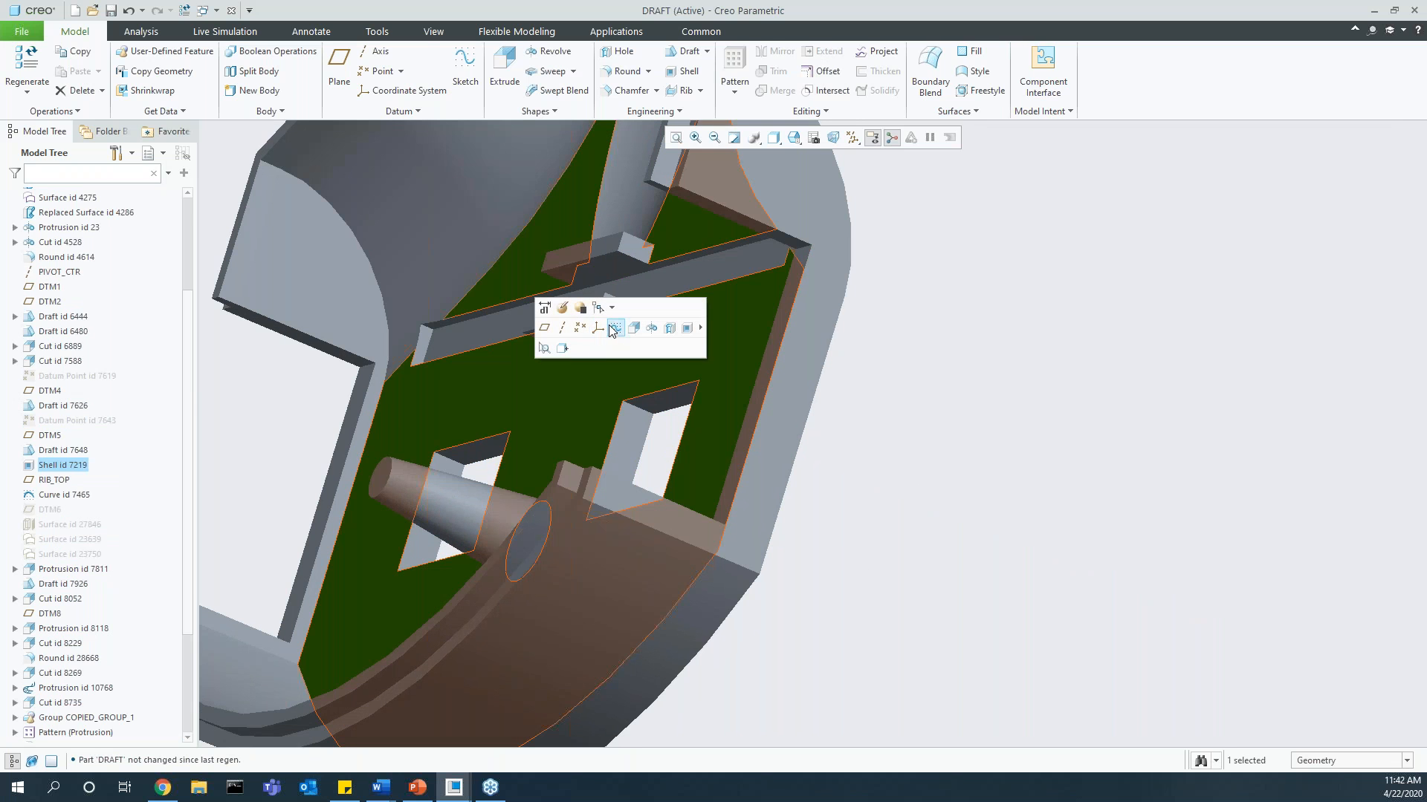
pyautogui.click(617, 329)
pyautogui.click(843, 144)
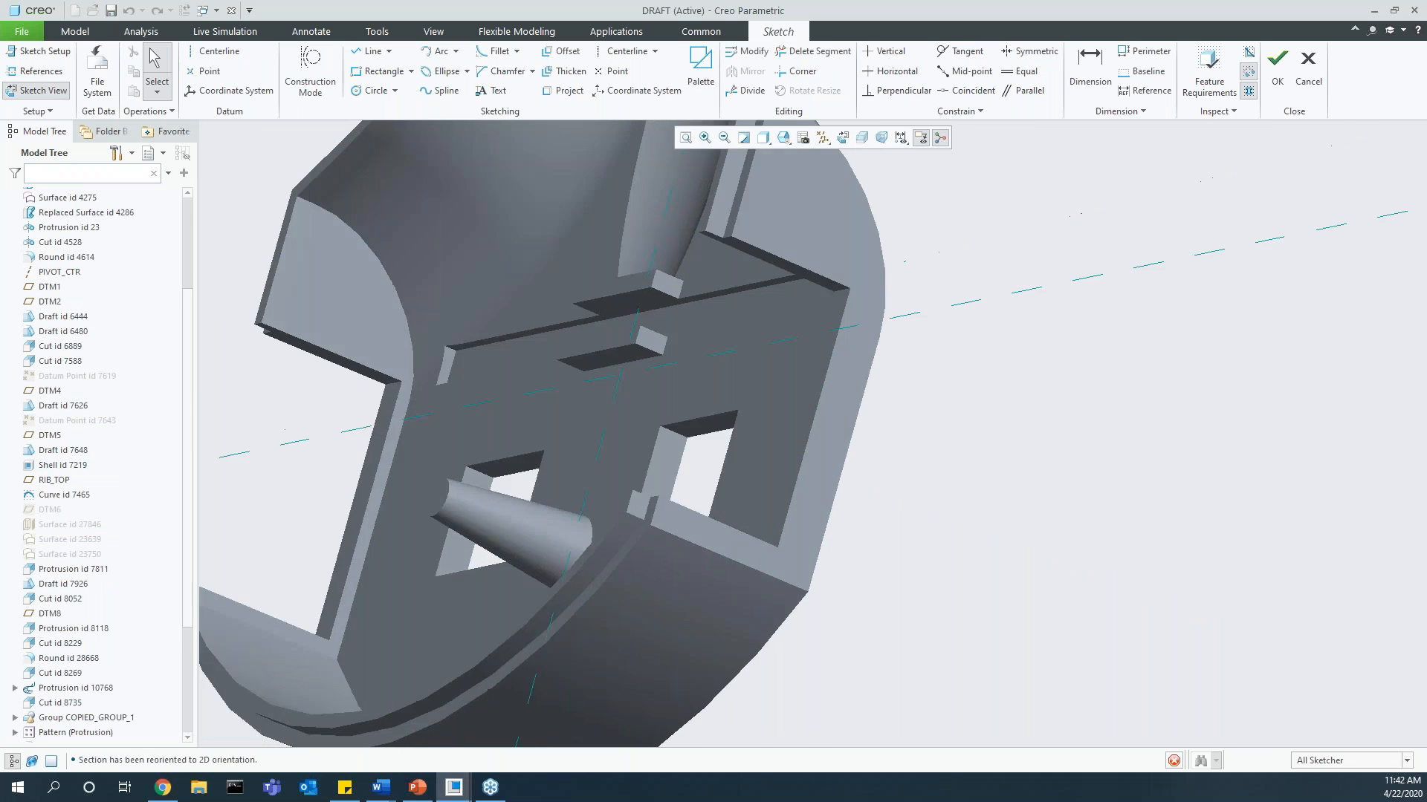
pyautogui.scroll(-2, 837, 611)
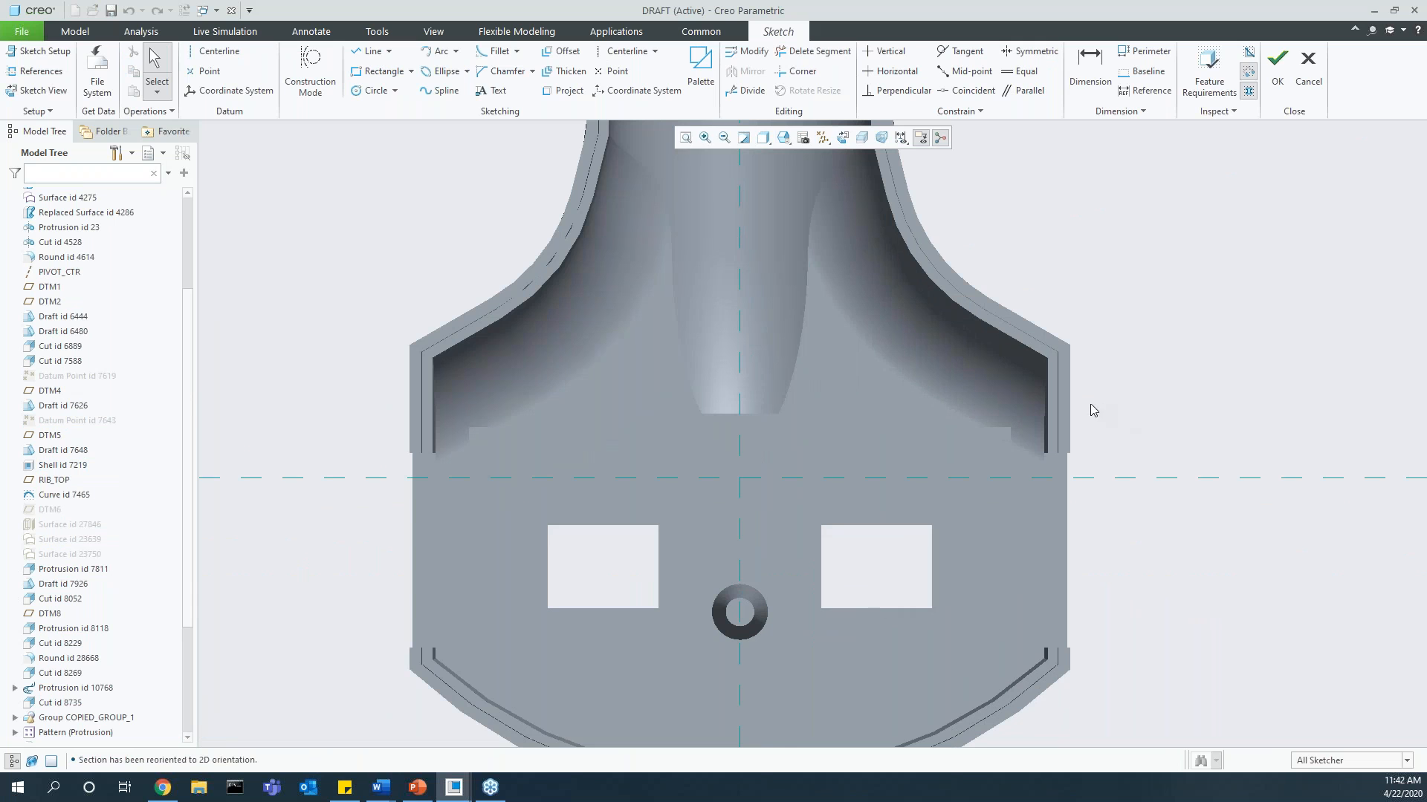
# Step: Enable Snap to Model Geometry in the sketcher's snapping settings and try the Line tool along the model's edges
pyautogui.rightClick(1109, 406)
pyautogui.moveTo(1167, 493)
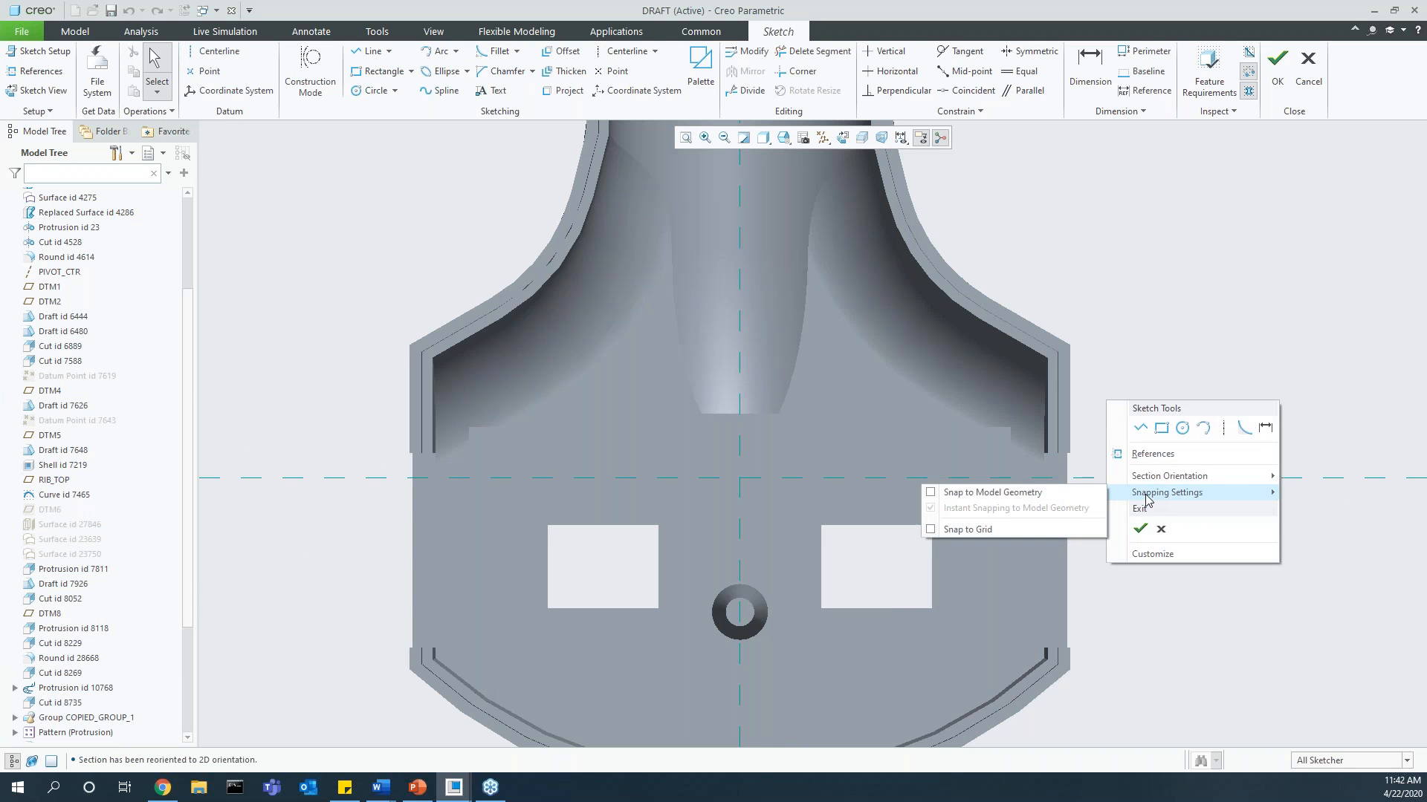
pyautogui.click(1001, 494)
pyautogui.rightClick(1095, 428)
pyautogui.moveTo(1136, 523)
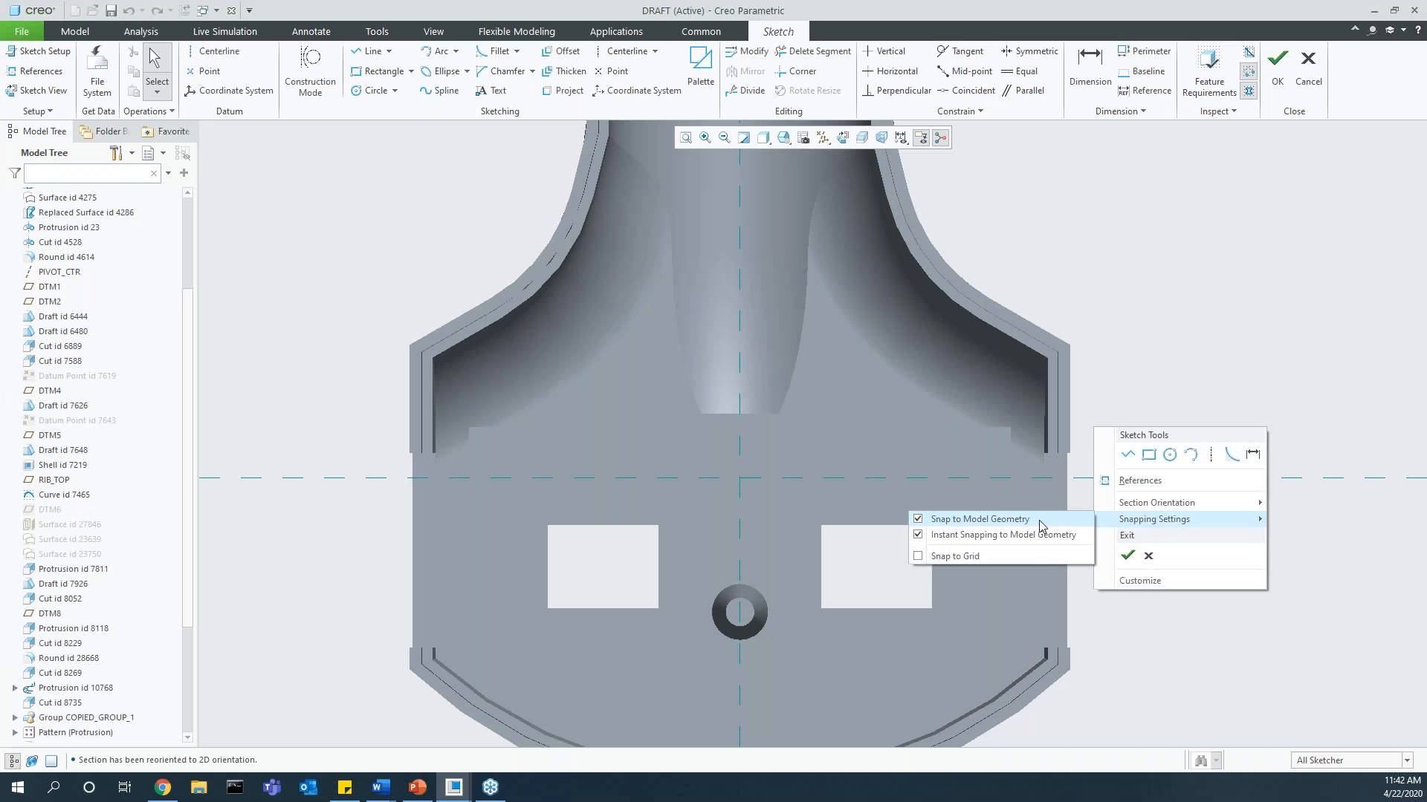
pyautogui.click(1183, 330)
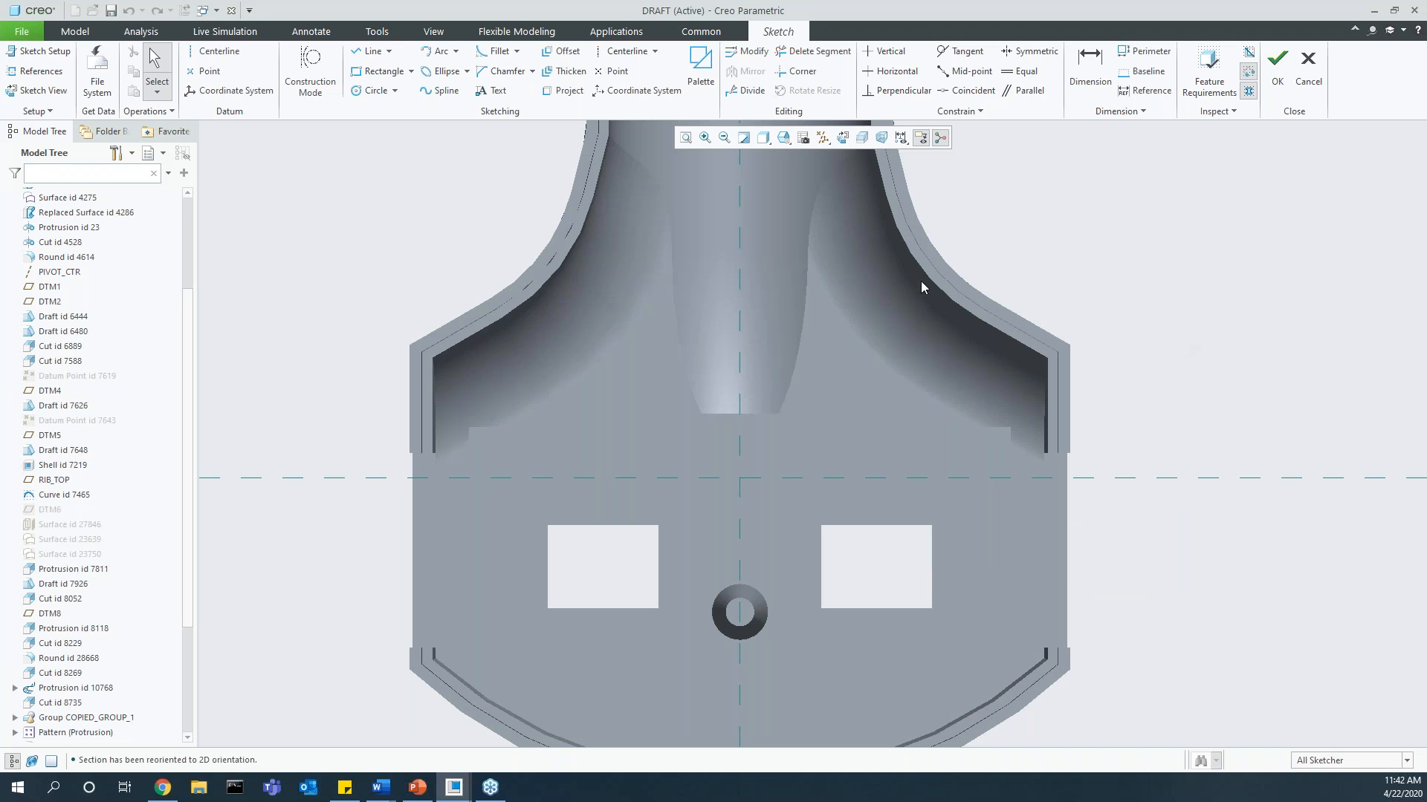
pyautogui.click(369, 51)
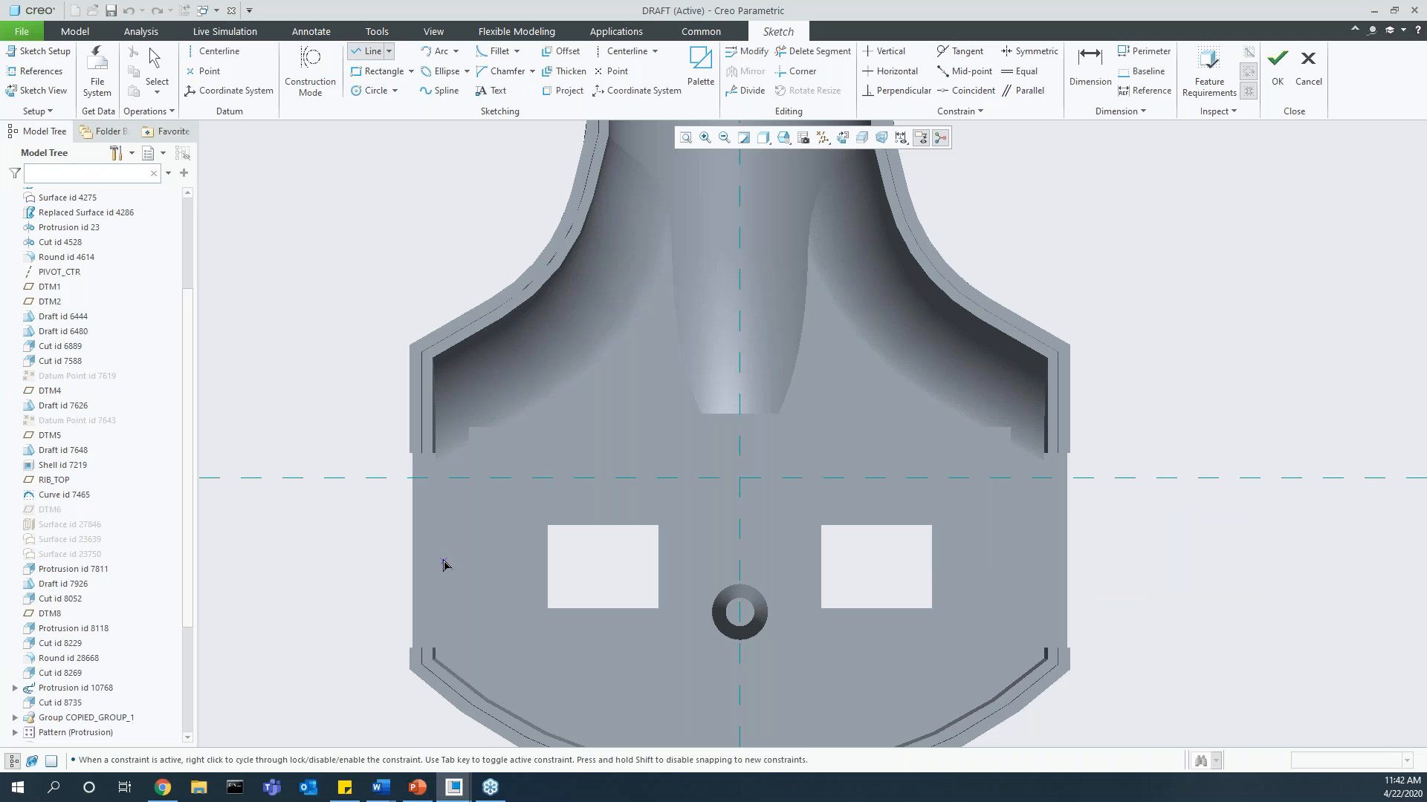
pyautogui.click(413, 545)
# Step: Turn off Snap to Model Geometry in the sketcher's snapping settings
pyautogui.rightClick(1130, 405)
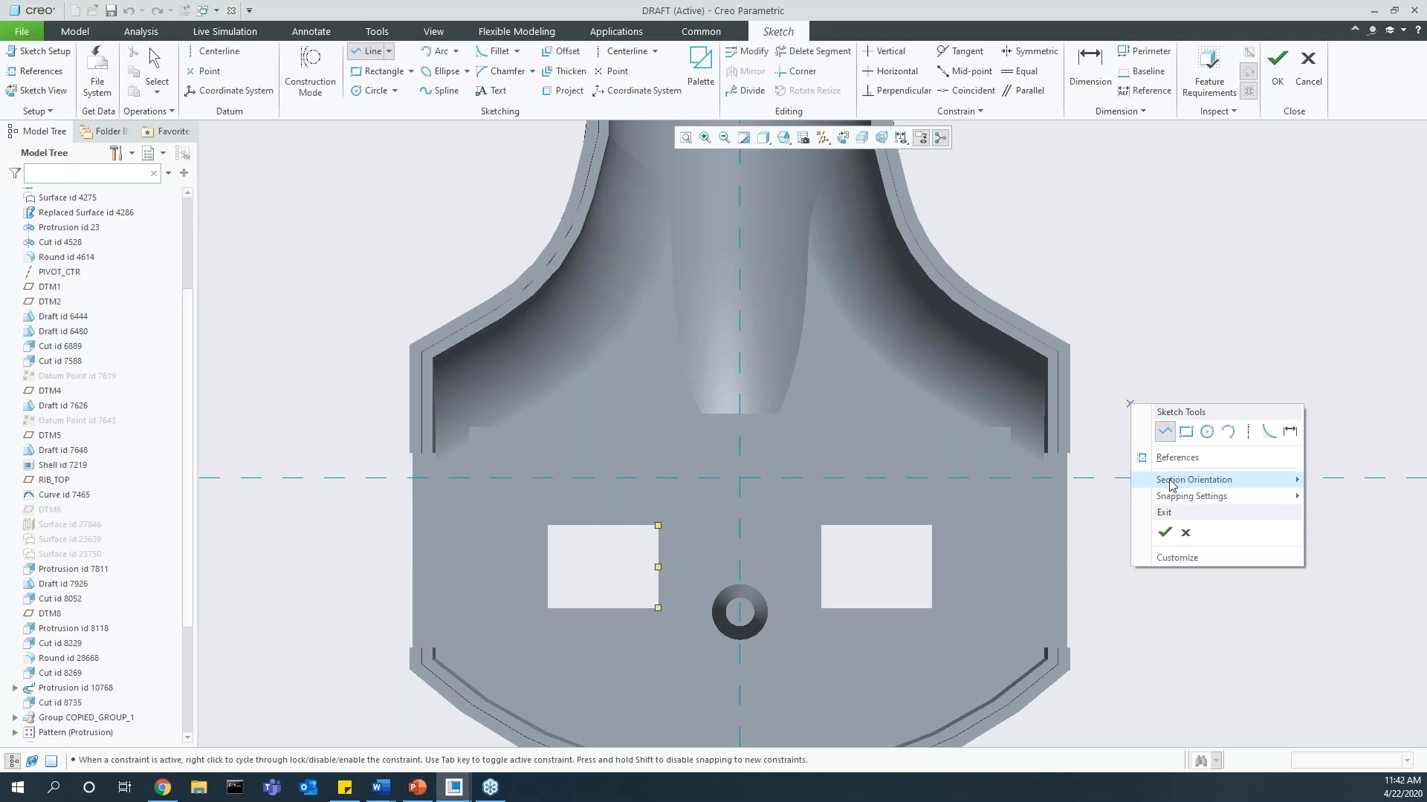
pyautogui.moveTo(1182, 503)
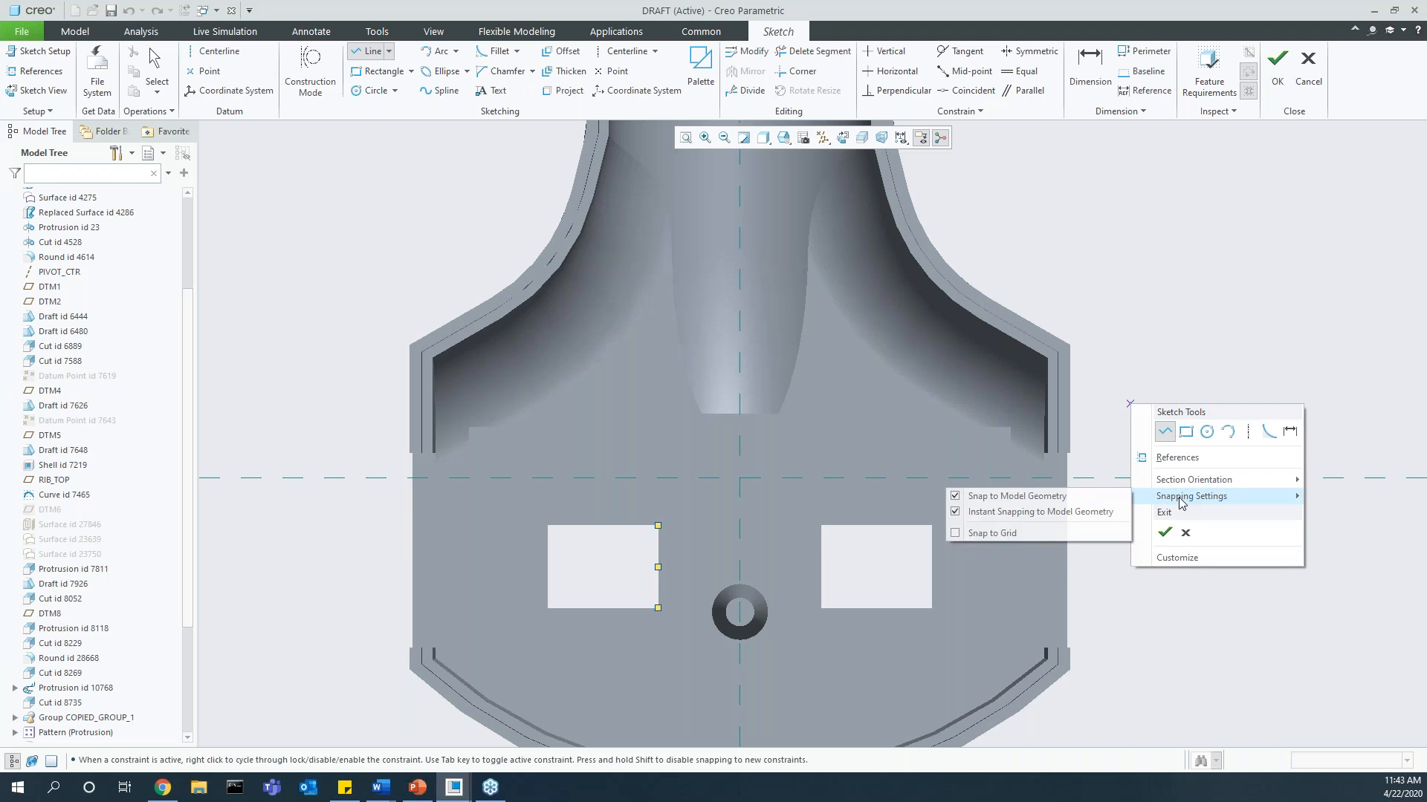
pyautogui.click(1066, 502)
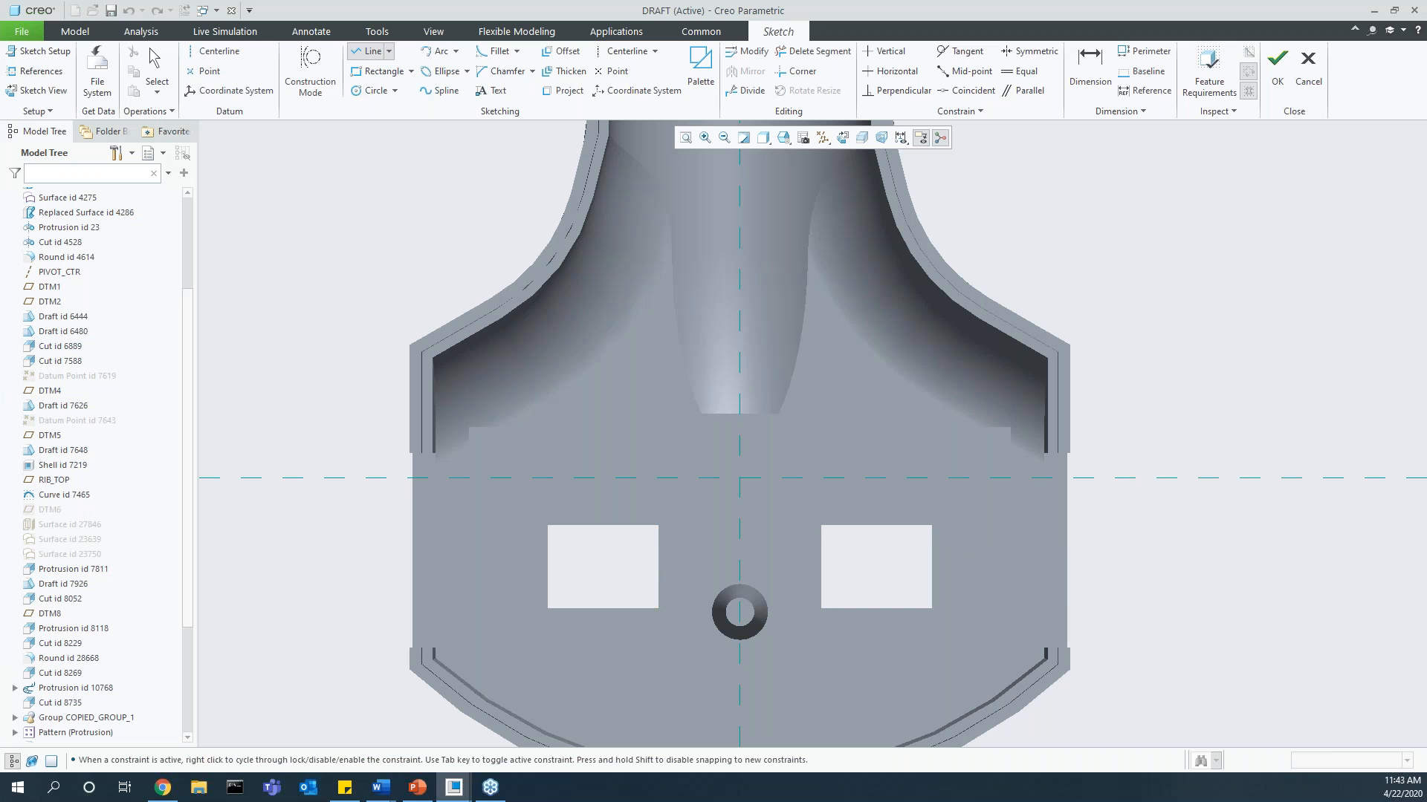
# Step: Add the model's right outer vertical edge as a sketch reference and try the Line tool against it
pyautogui.click(371, 53)
pyautogui.click(37, 71)
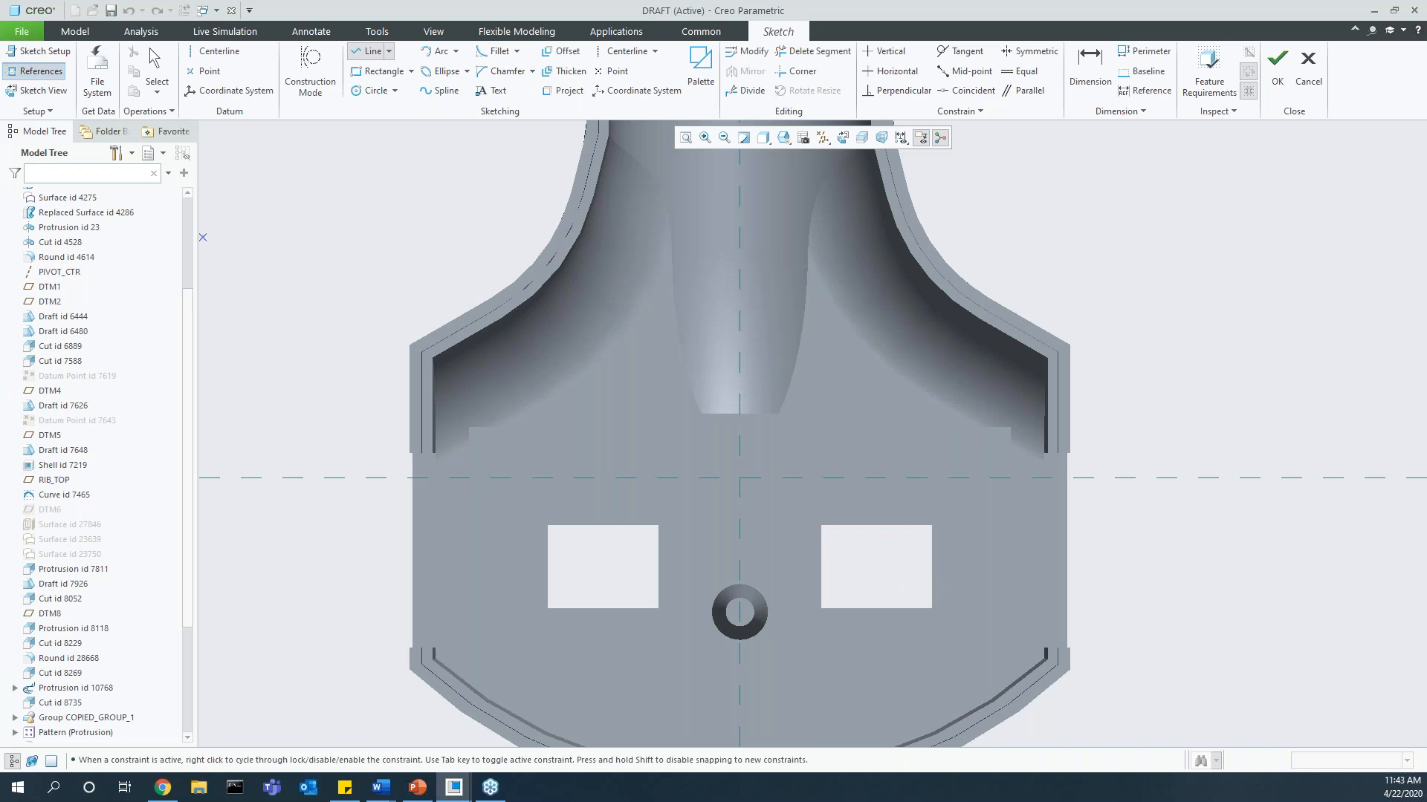
pyautogui.click(1070, 542)
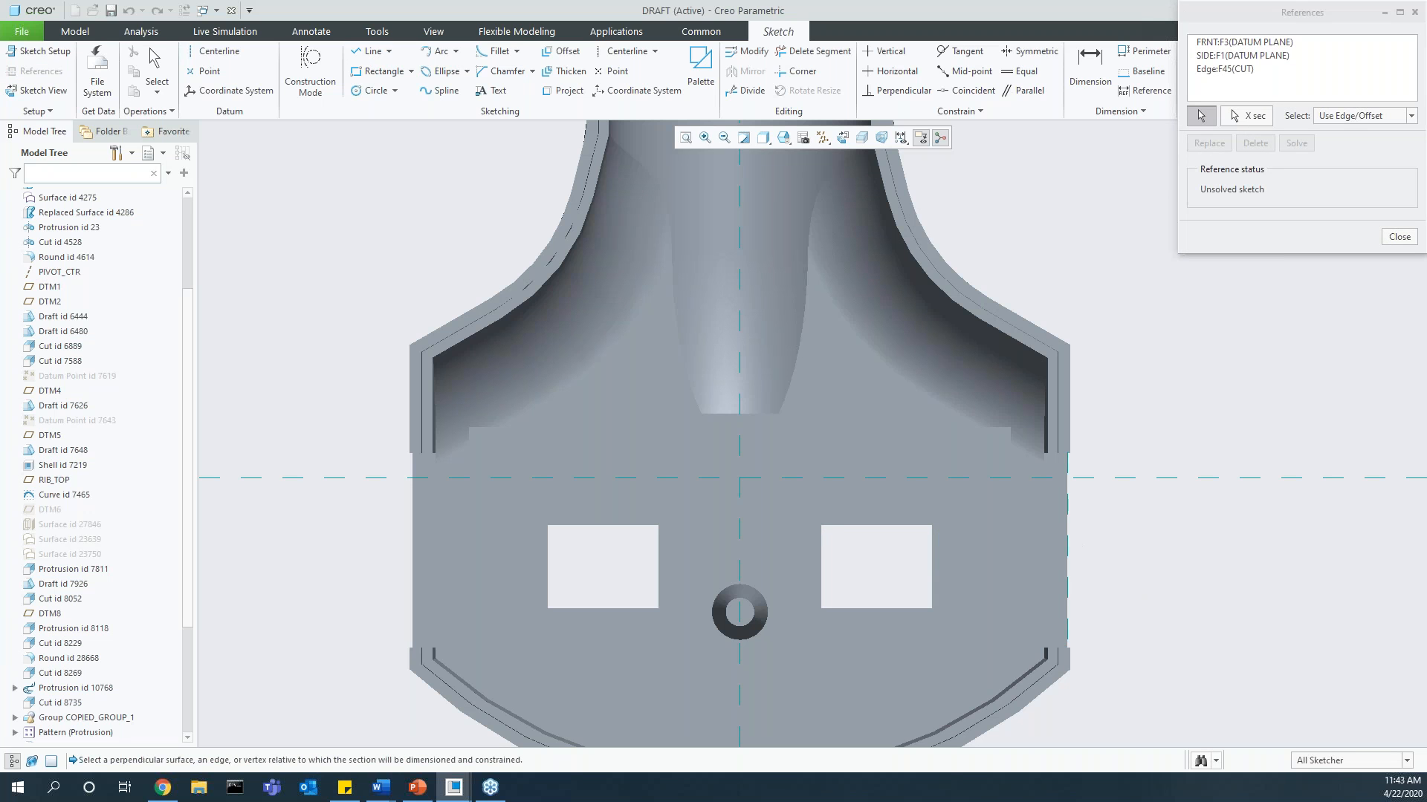
pyautogui.click(1386, 245)
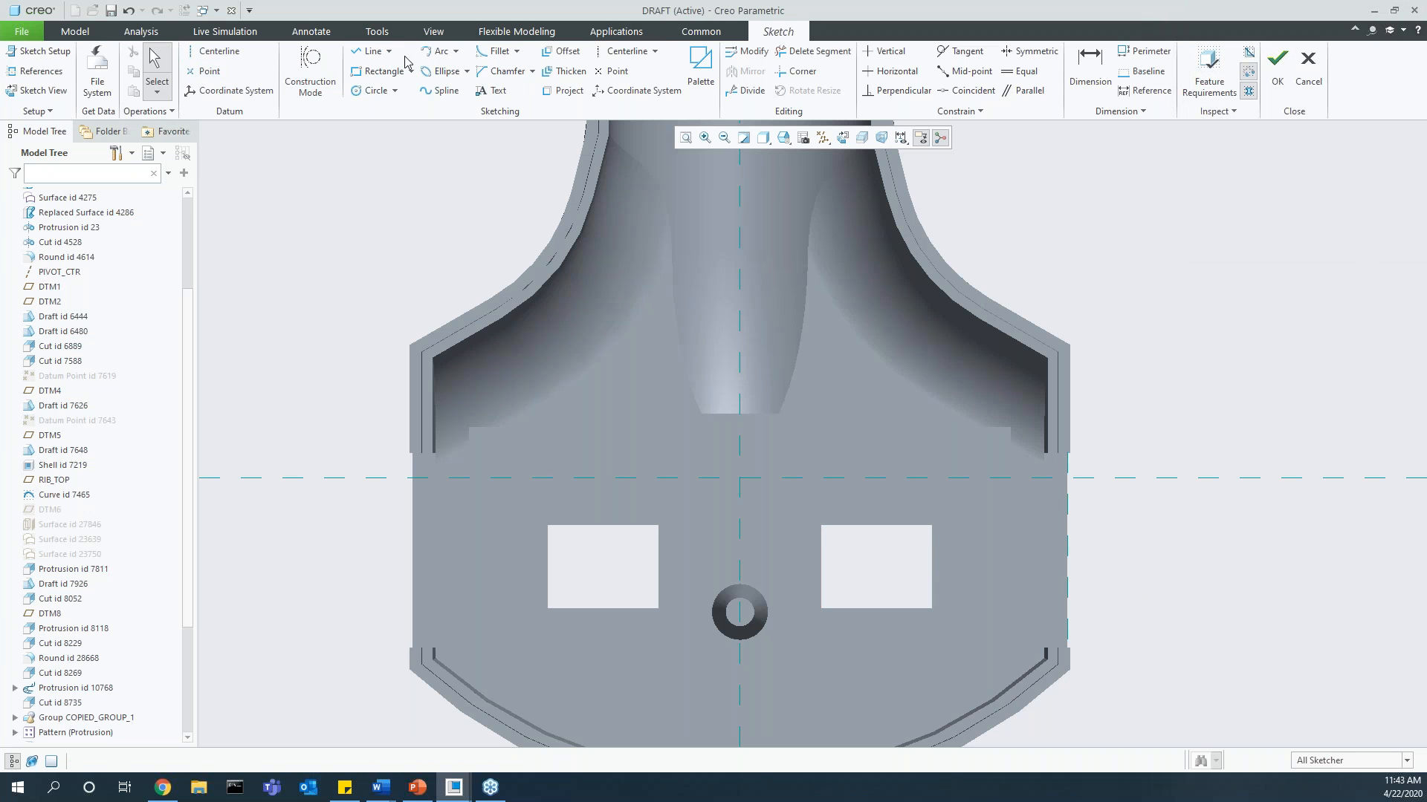
pyautogui.click(364, 54)
pyautogui.click(1067, 524)
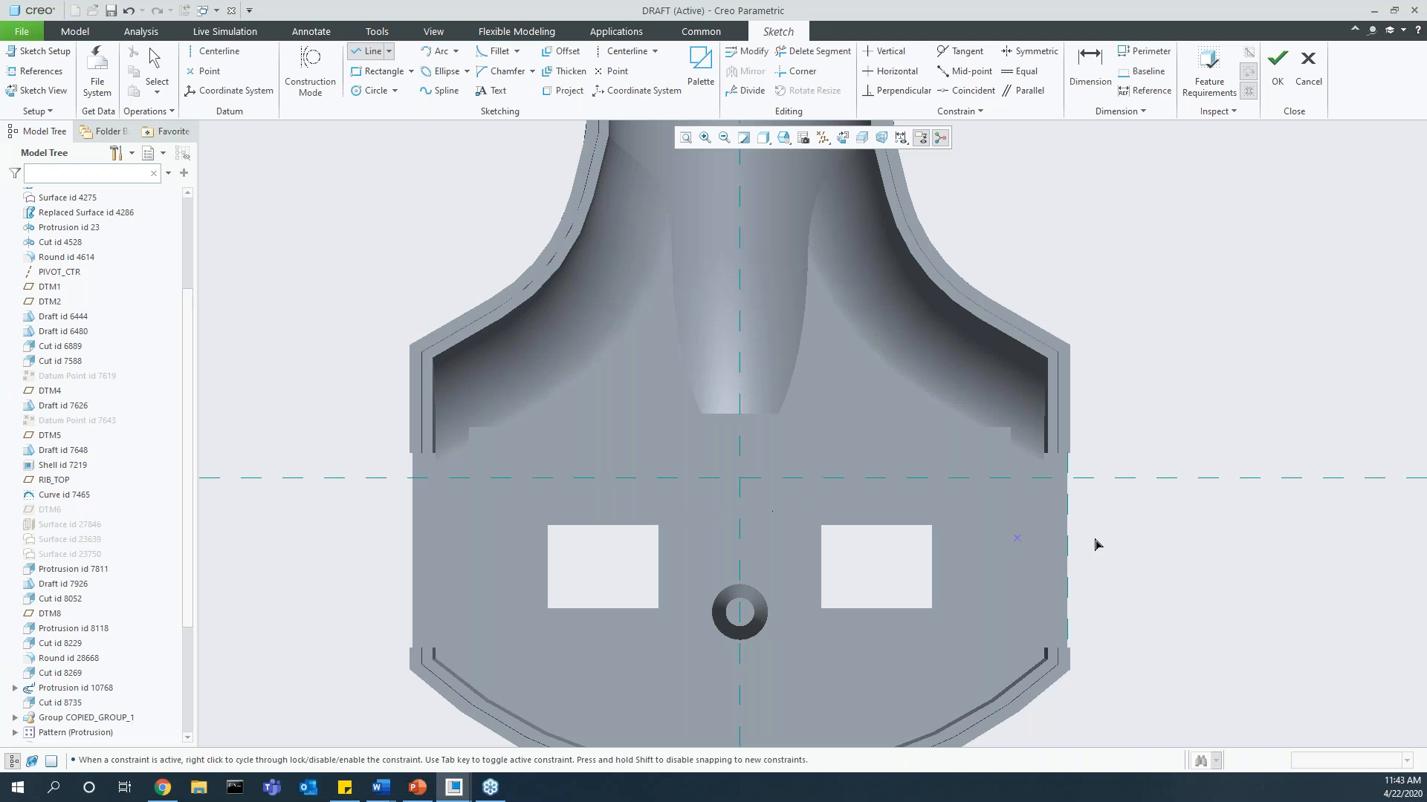
# Step: Turn on Snap to Model Geometry and turn off Instant Snapping to Model Geometry in the sketcher's snapping settings
pyautogui.rightClick(1125, 364)
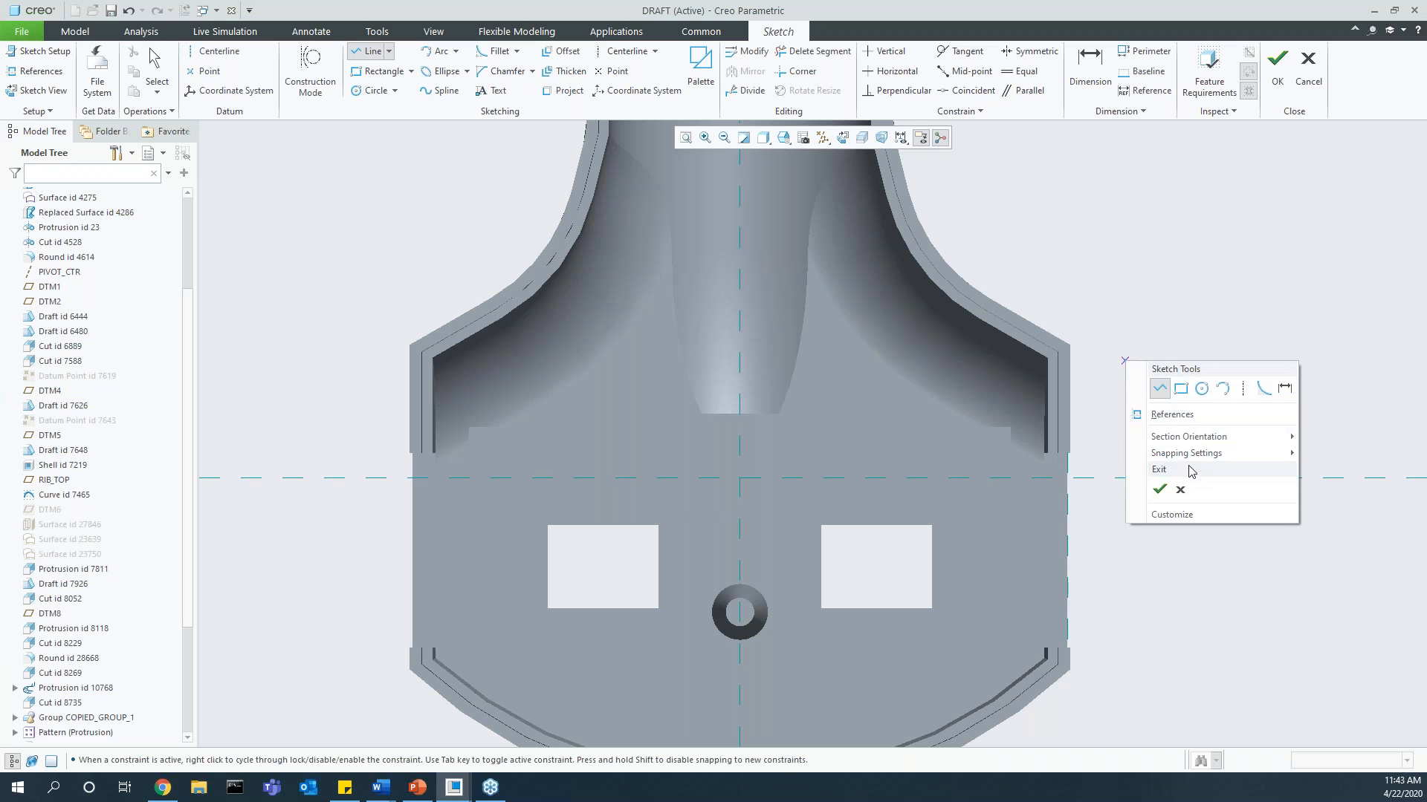
pyautogui.moveTo(1145, 454)
pyautogui.click(1100, 460)
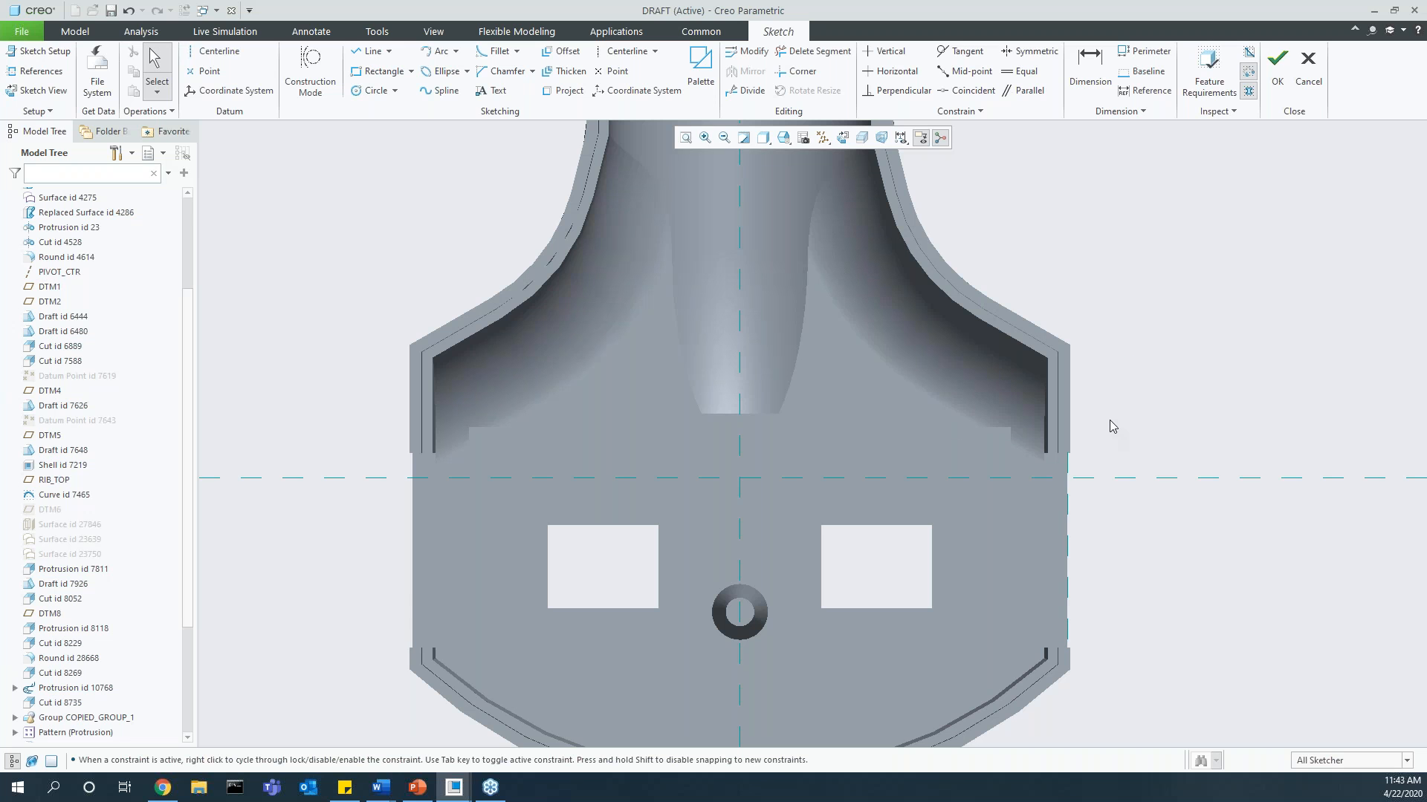
pyautogui.rightClick(1110, 422)
pyautogui.moveTo(1161, 515)
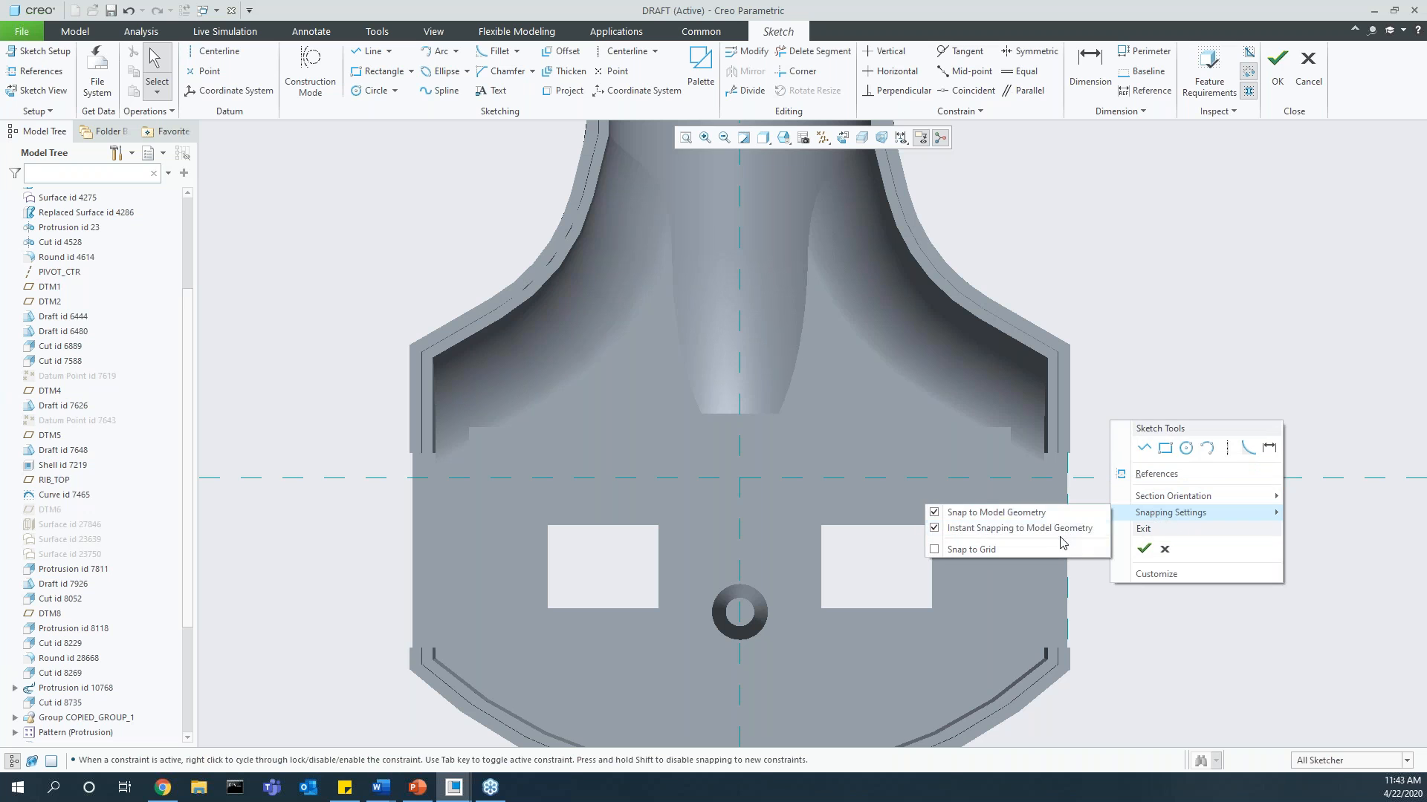
pyautogui.click(1015, 528)
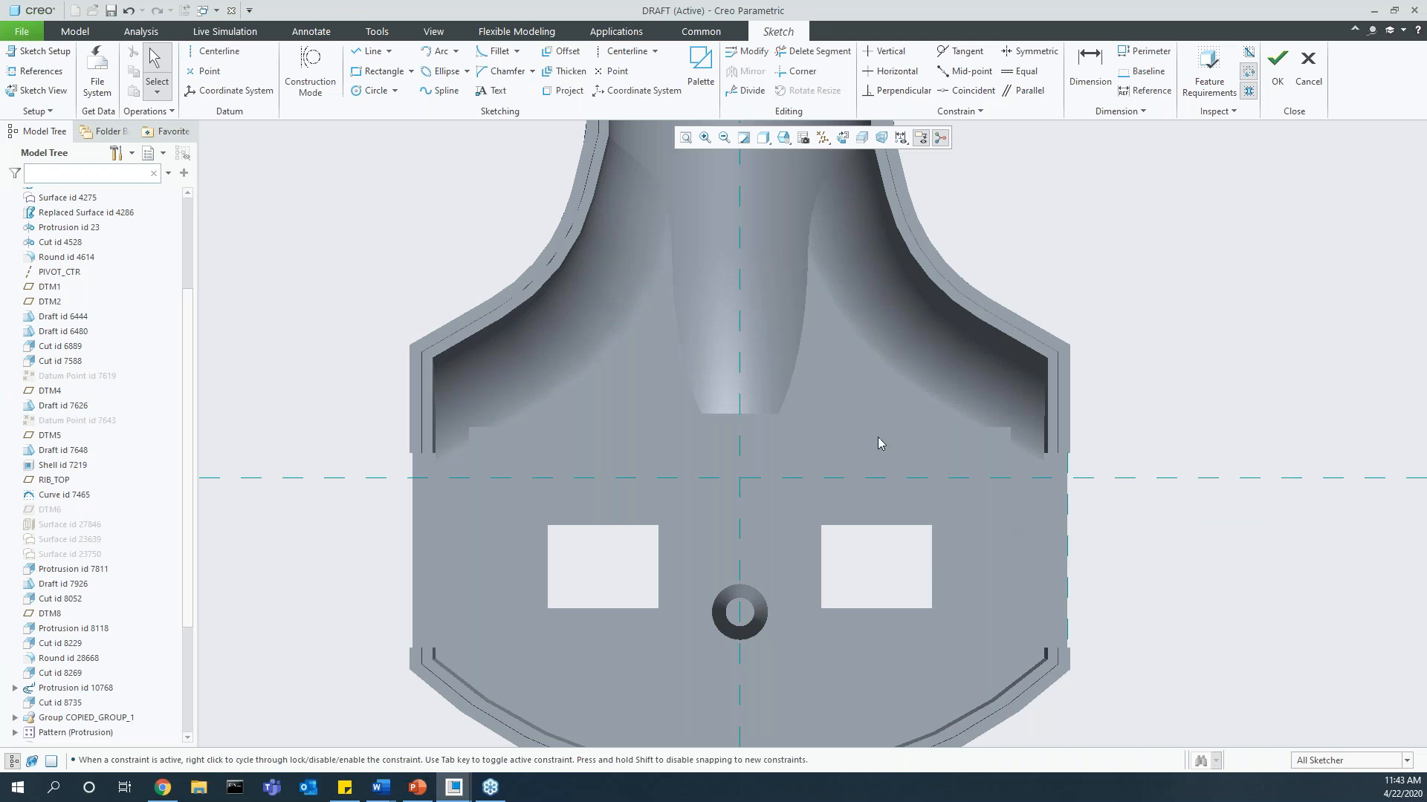
# Step: Try starting a line on the vertical reference between the two rectangular cutouts, and cancel it
pyautogui.click(367, 50)
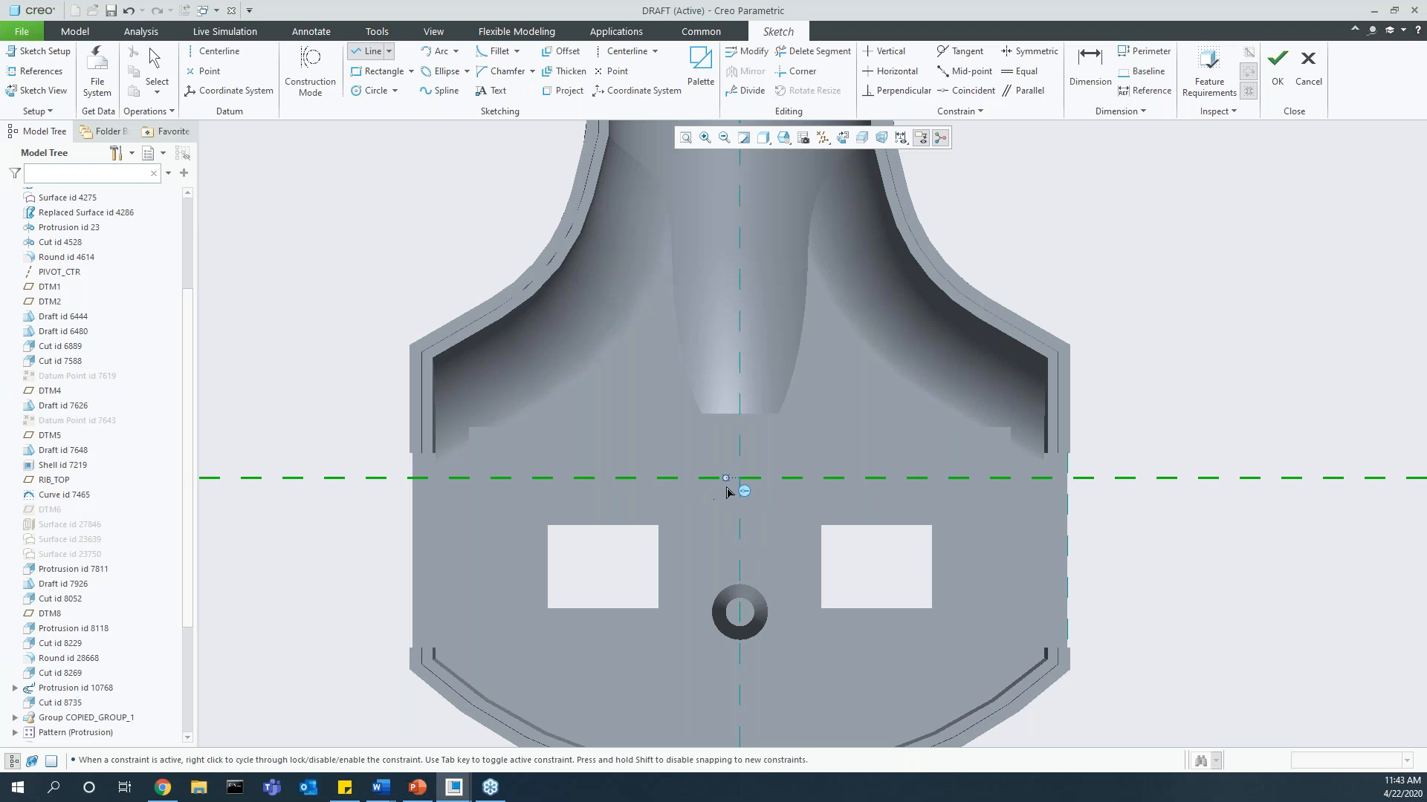
pyautogui.click(740, 552)
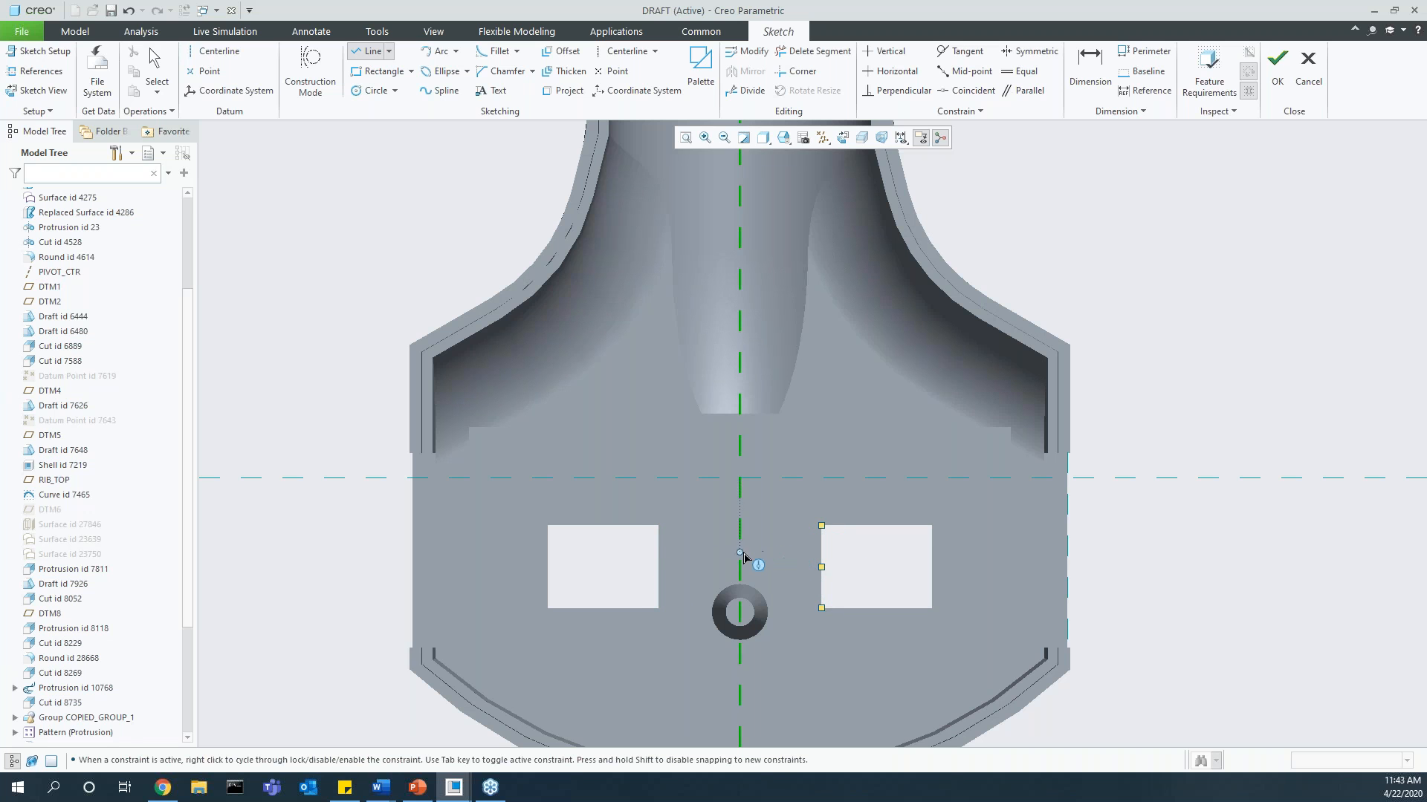
pyautogui.middleClick(772, 530)
# Step: Enable Snap to Grid in the sketcher's snapping settings
pyautogui.rightClick(1140, 534)
pyautogui.moveTo(1178, 626)
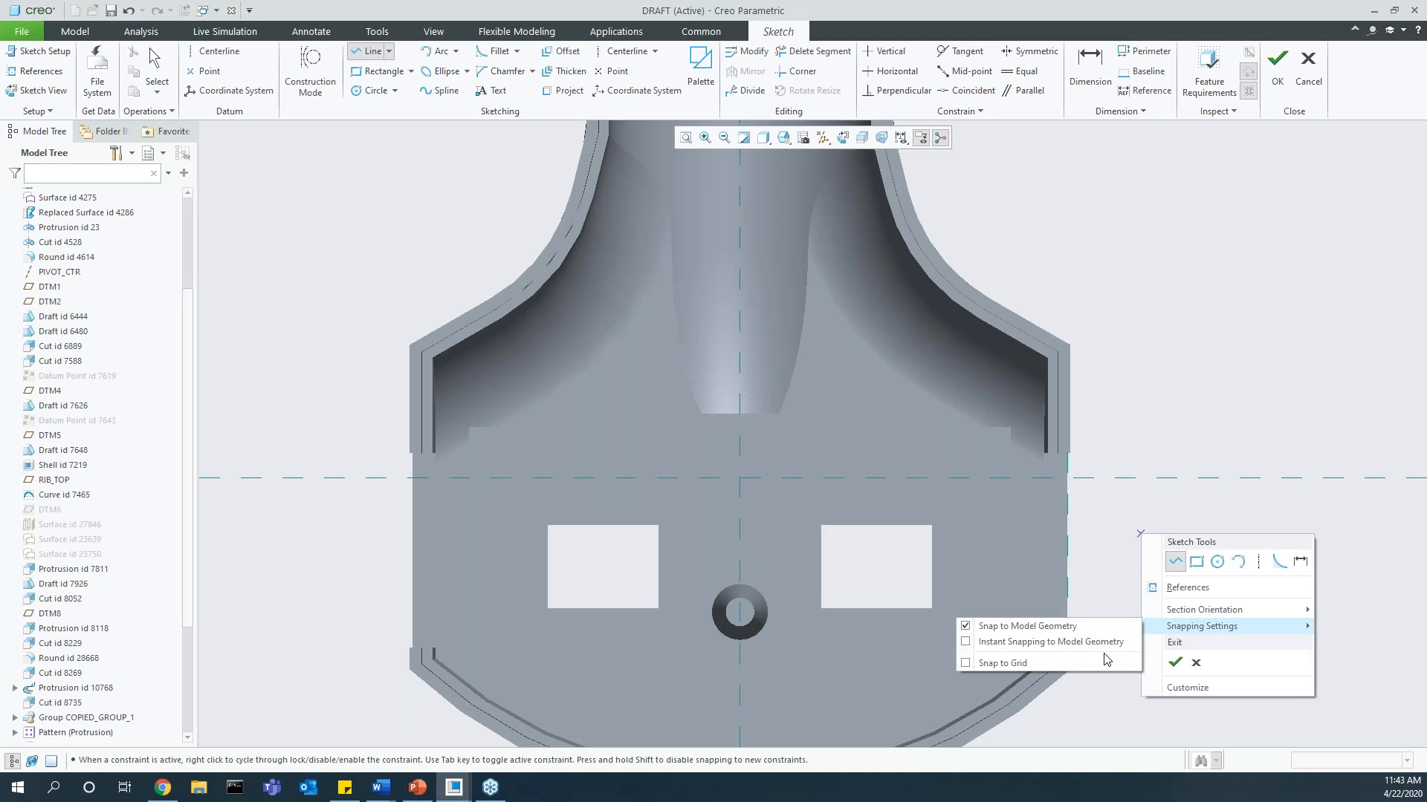
pyautogui.click(1102, 659)
pyautogui.rightClick(1098, 512)
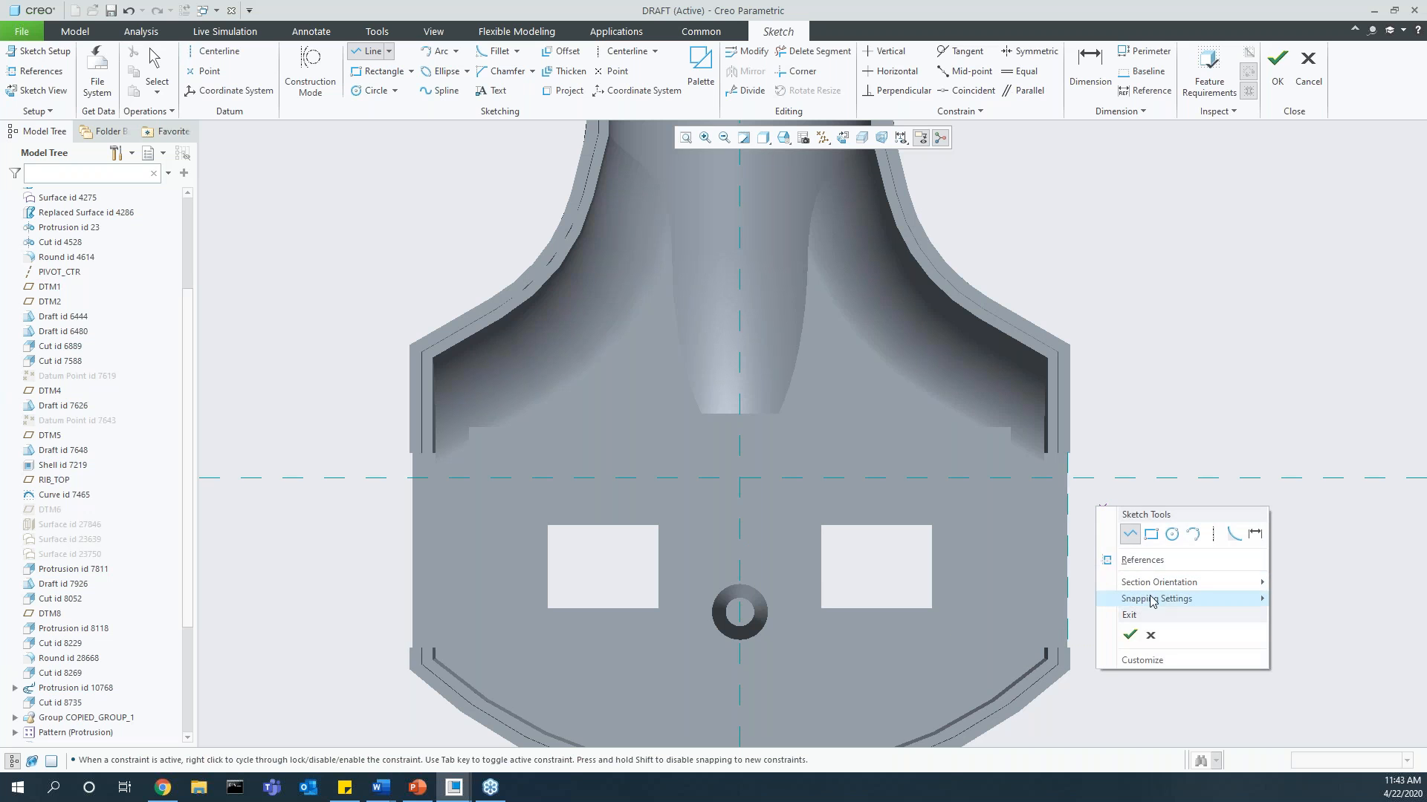
pyautogui.moveTo(1174, 599)
pyautogui.click(1015, 615)
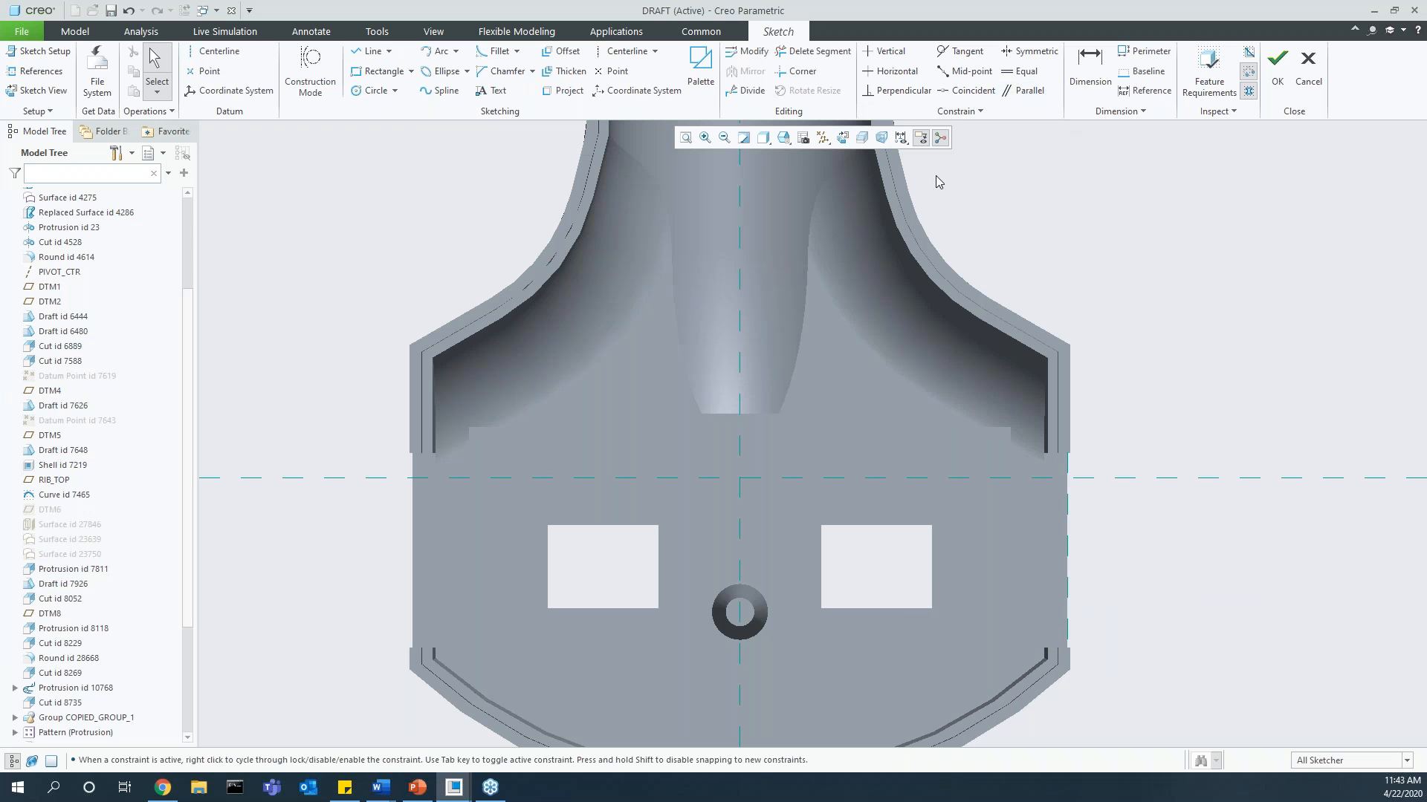
# Step: Turn on the grid display in the sketch
pyautogui.click(900, 138)
pyautogui.click(927, 205)
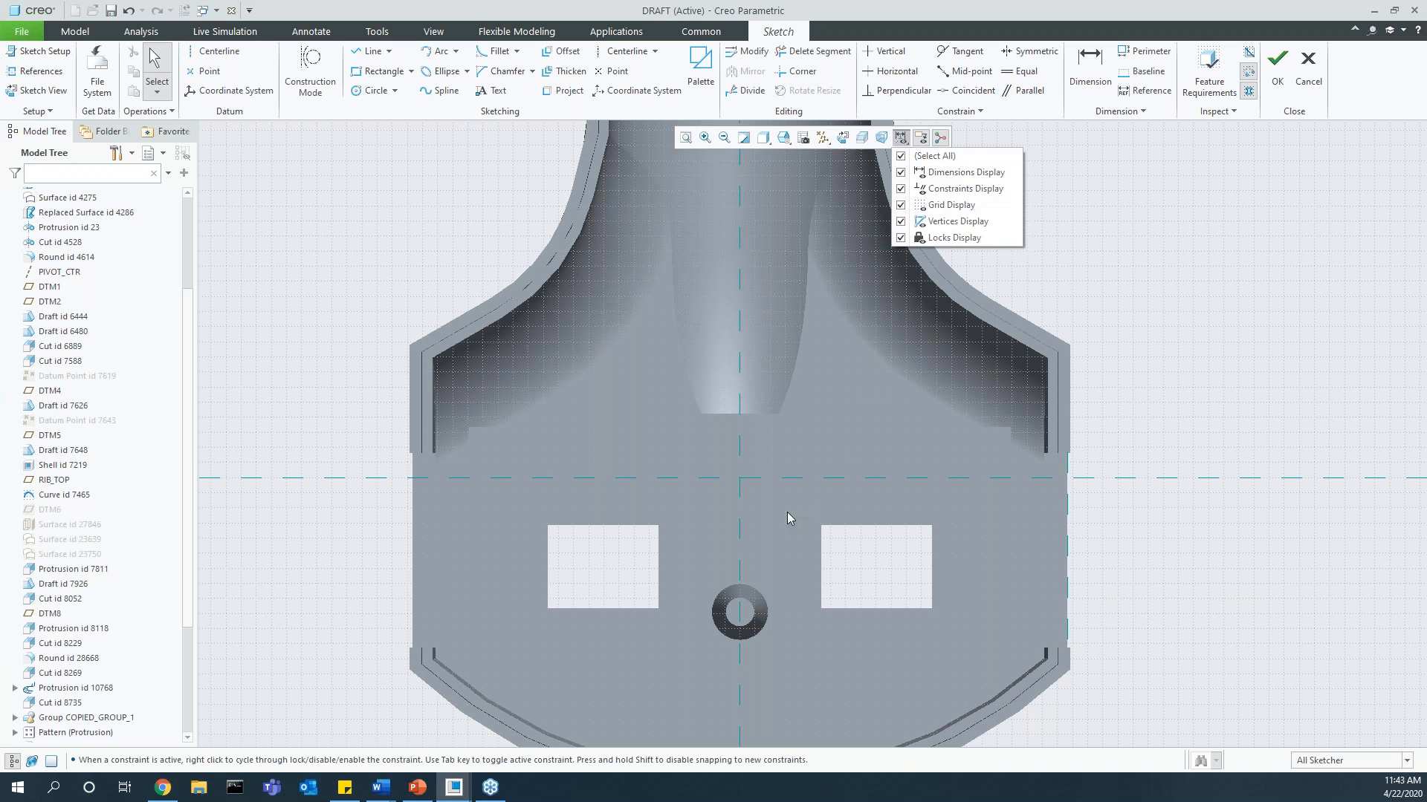
pyautogui.click(902, 142)
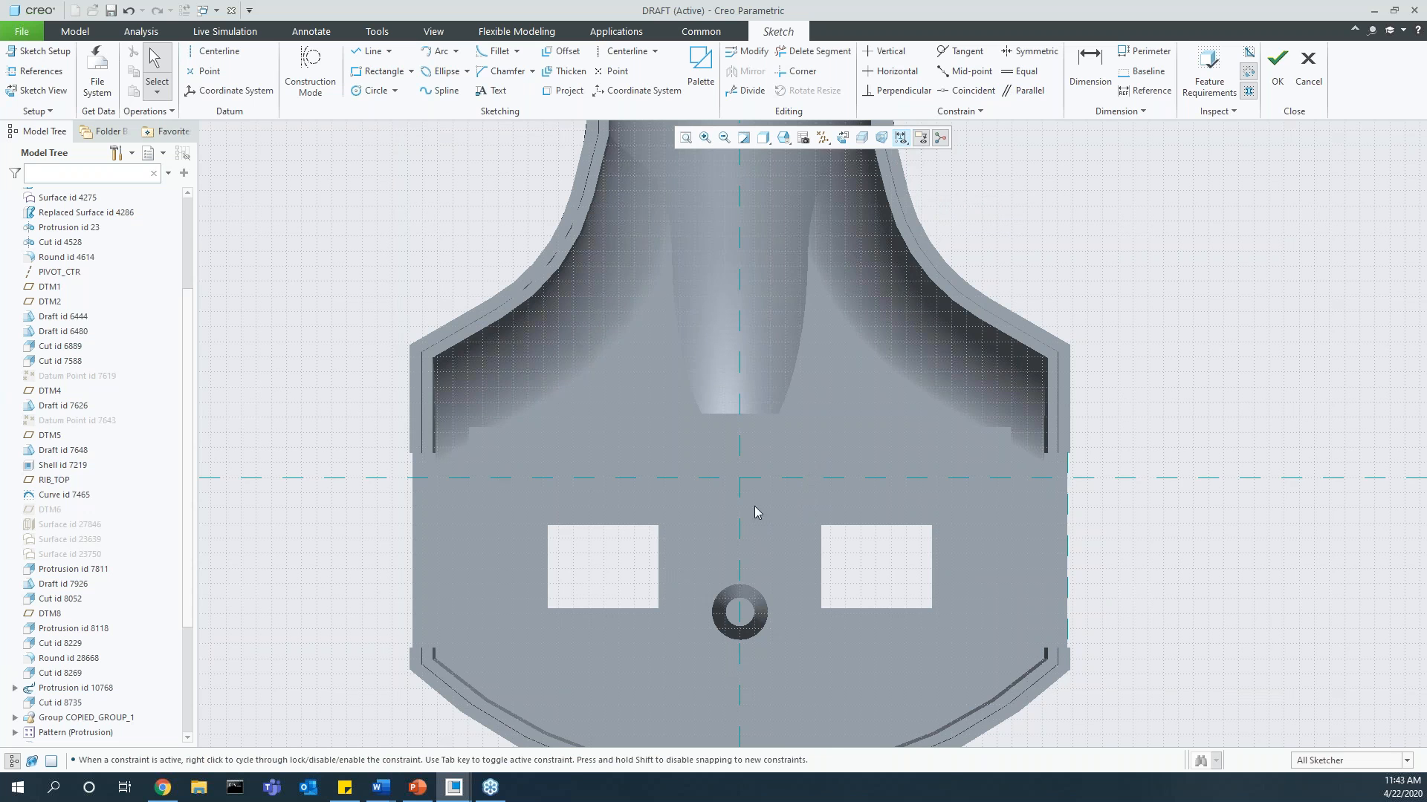
# Step: Draw a grid-snapped triangle with a vertical side between the two rectangular cutouts, and quit the sketch without saving it
pyautogui.click(369, 51)
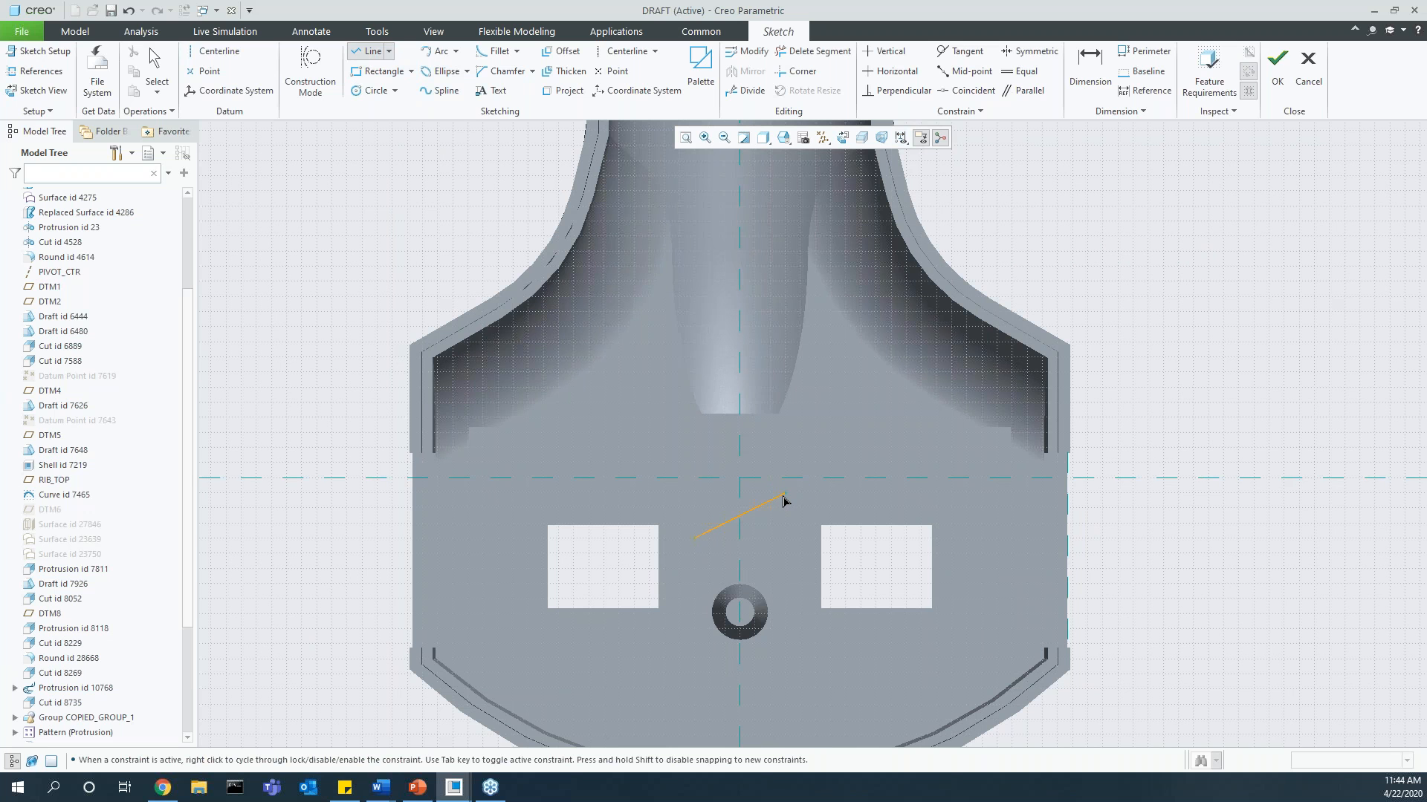
pyautogui.click(785, 568)
pyautogui.click(695, 537)
pyautogui.middleClick(404, 570)
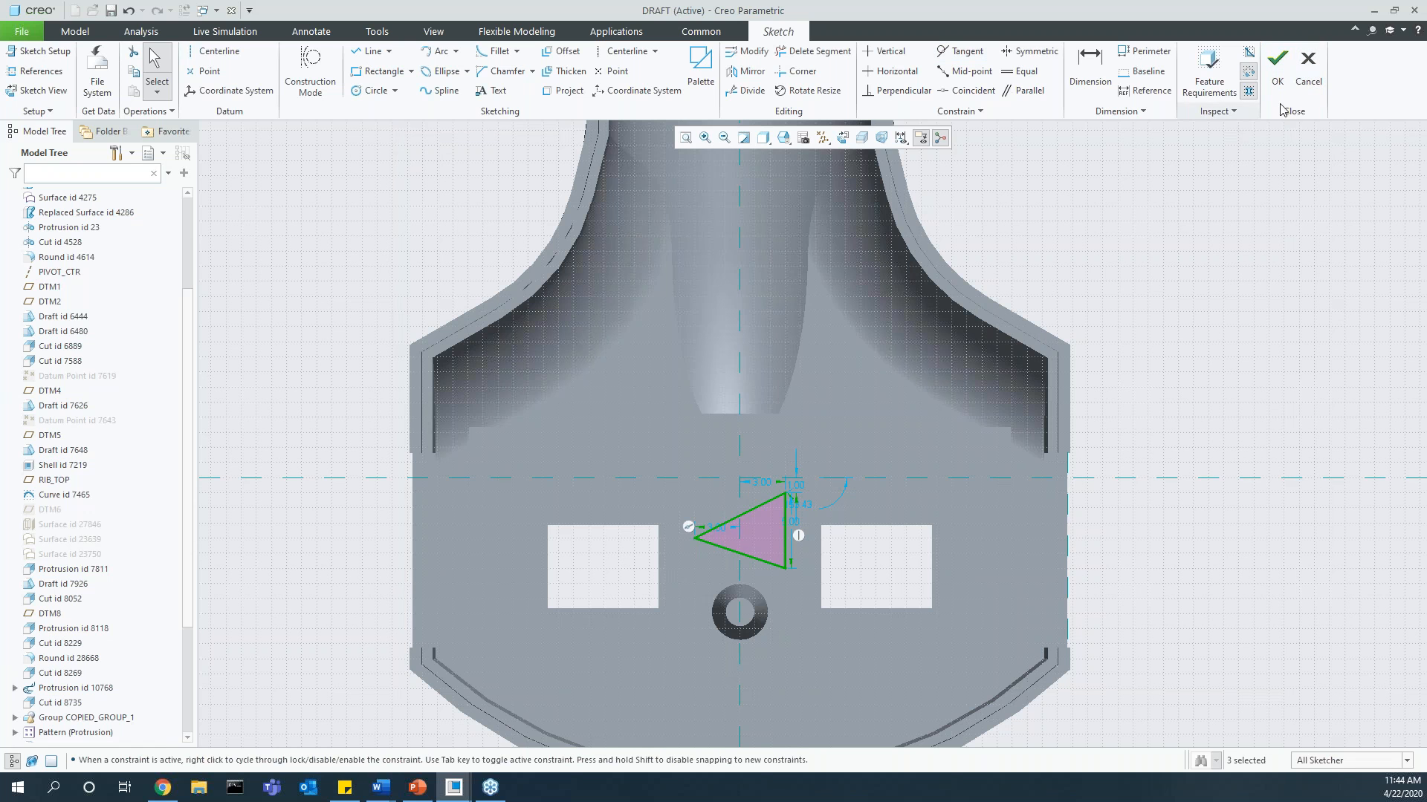
pyautogui.click(1308, 71)
pyautogui.press('Return')
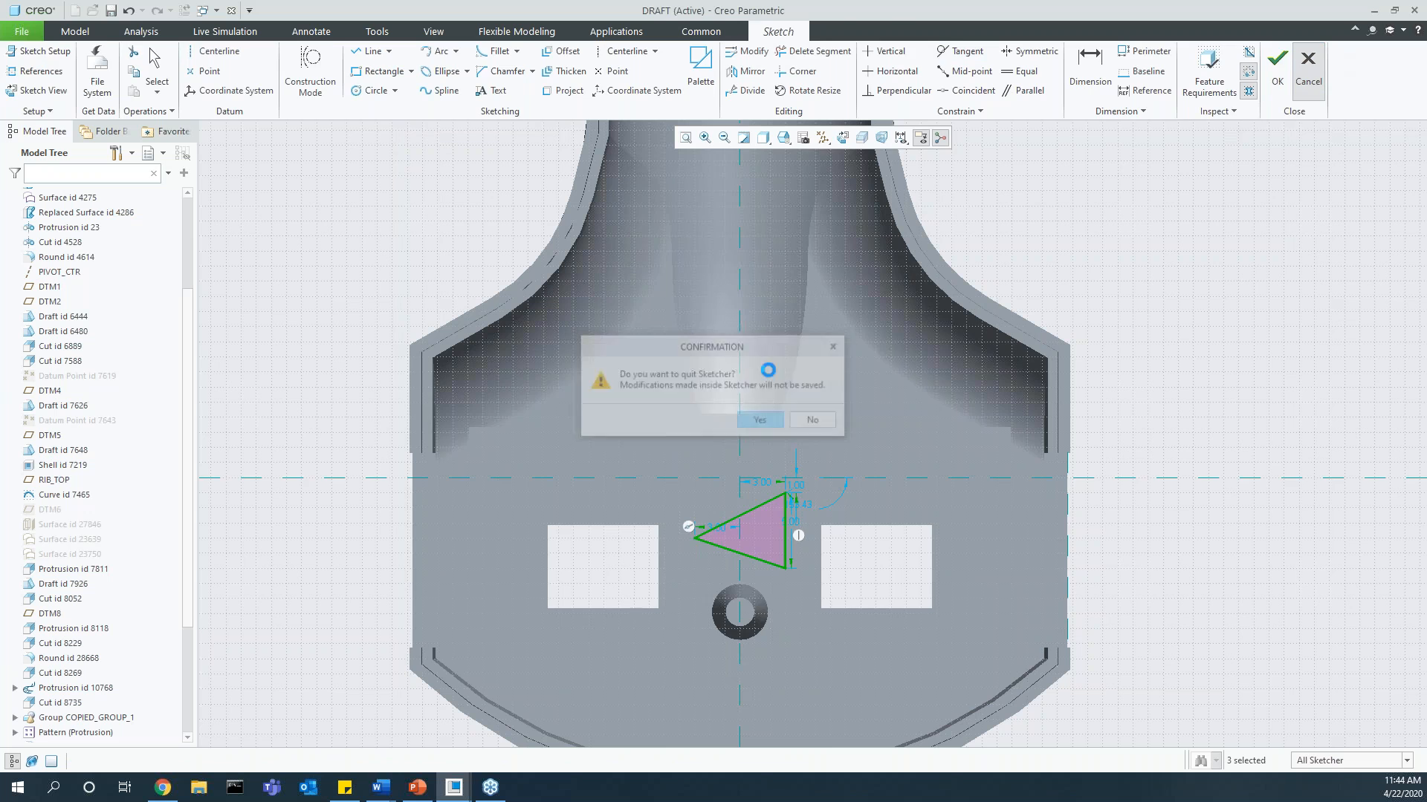
# Step: Draft the side surface of the conical boss with its top face as the draft hinge, increasing the angle freehand
pyautogui.scroll(3, 911, 456)
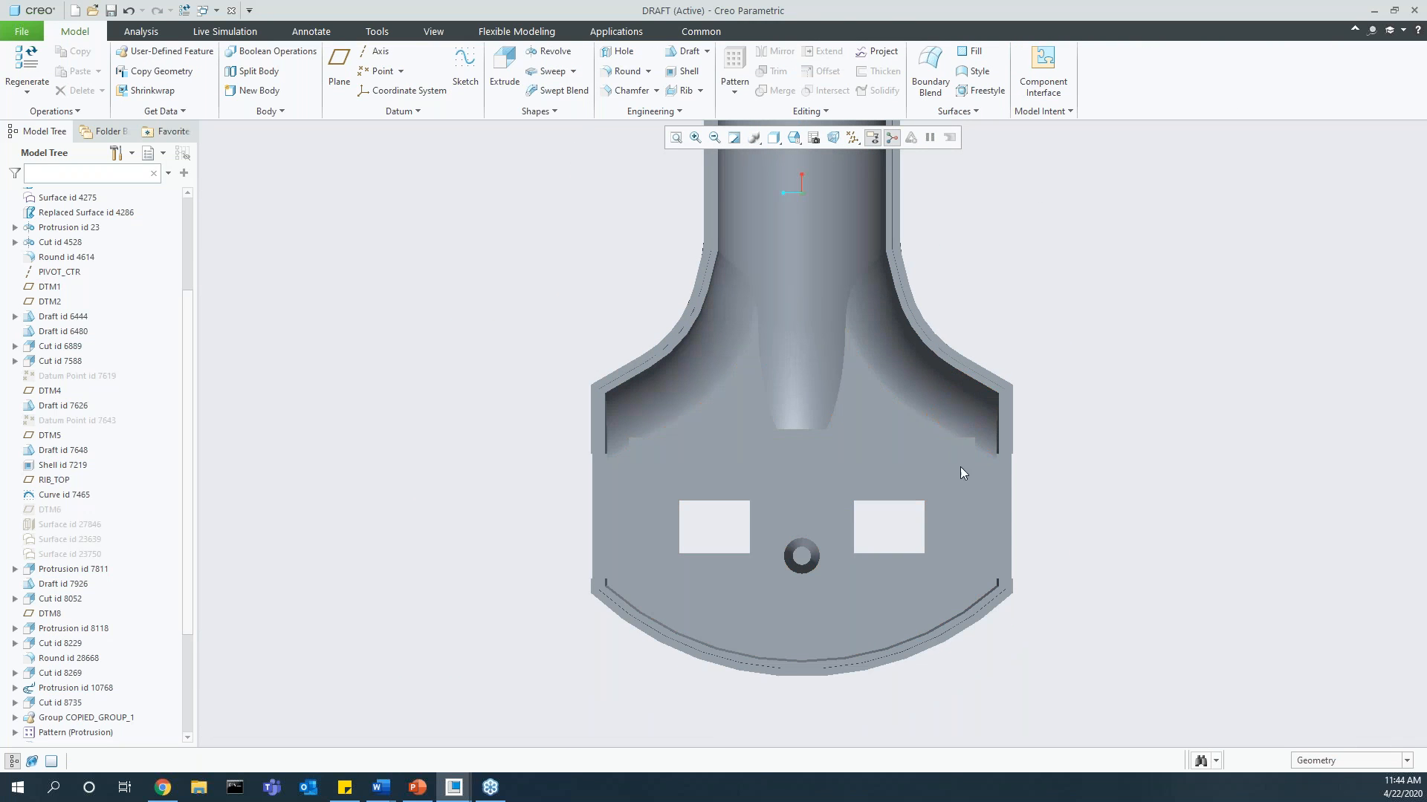
pyautogui.moveTo(1008, 510); pyautogui.dragTo(877, 408, button='middle')
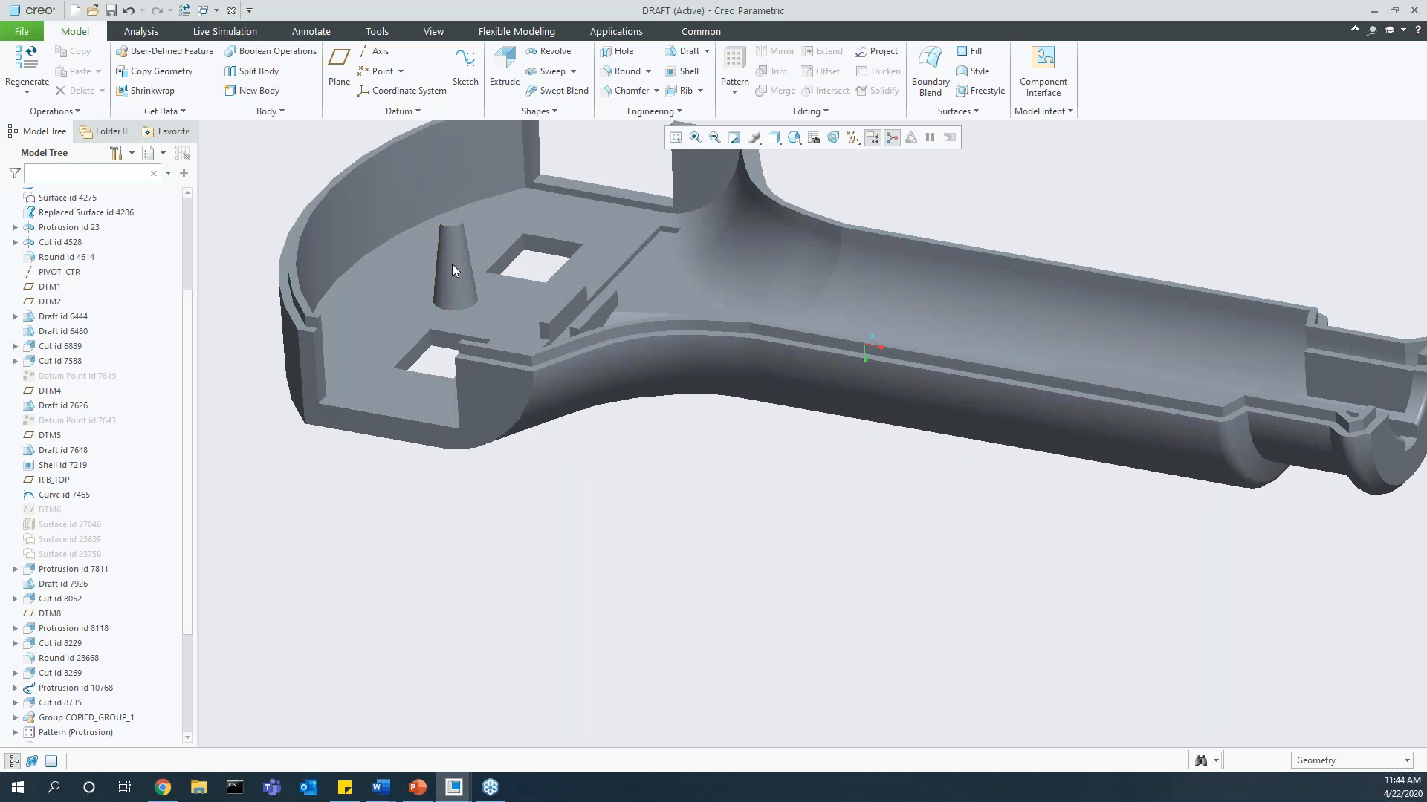
pyautogui.scroll(-3, 468, 284)
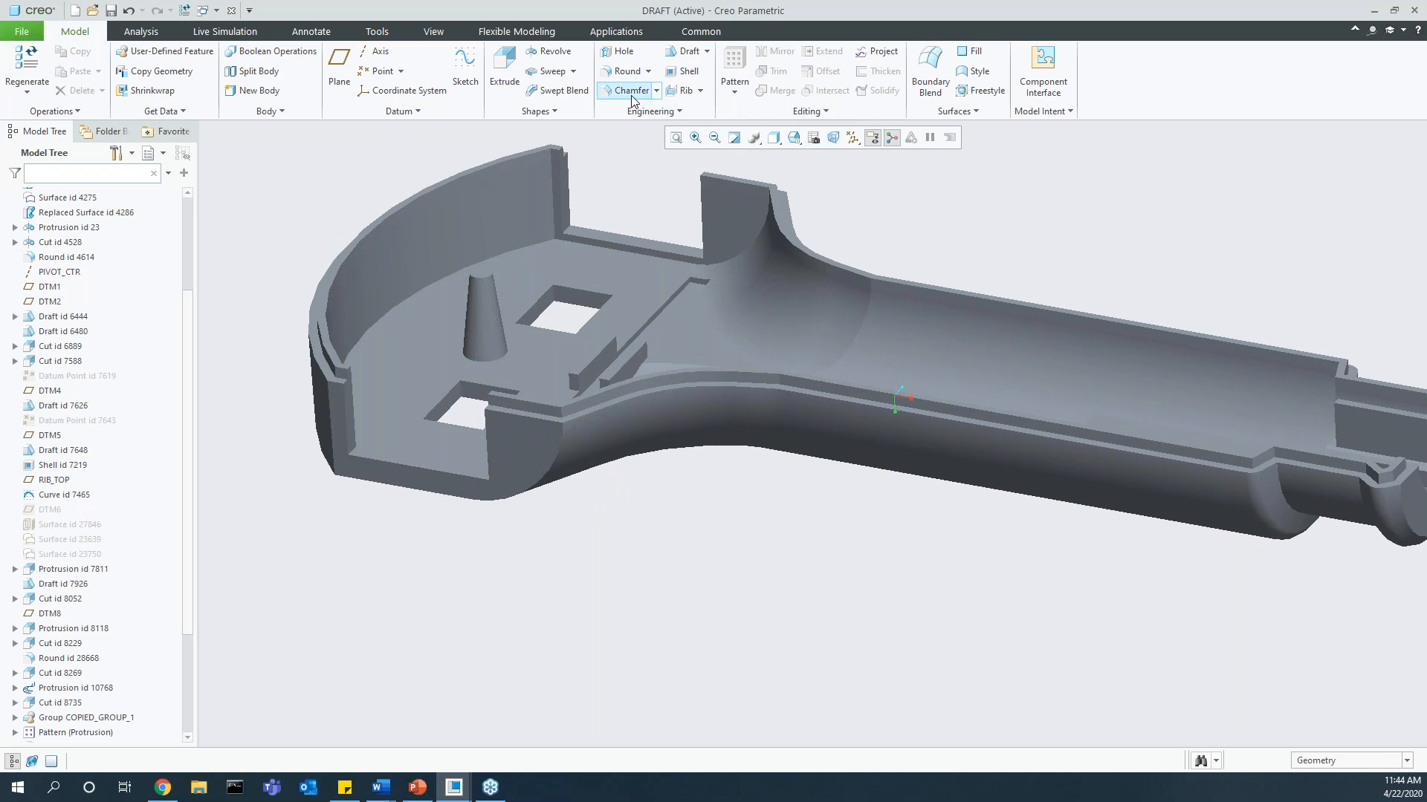
pyautogui.click(681, 54)
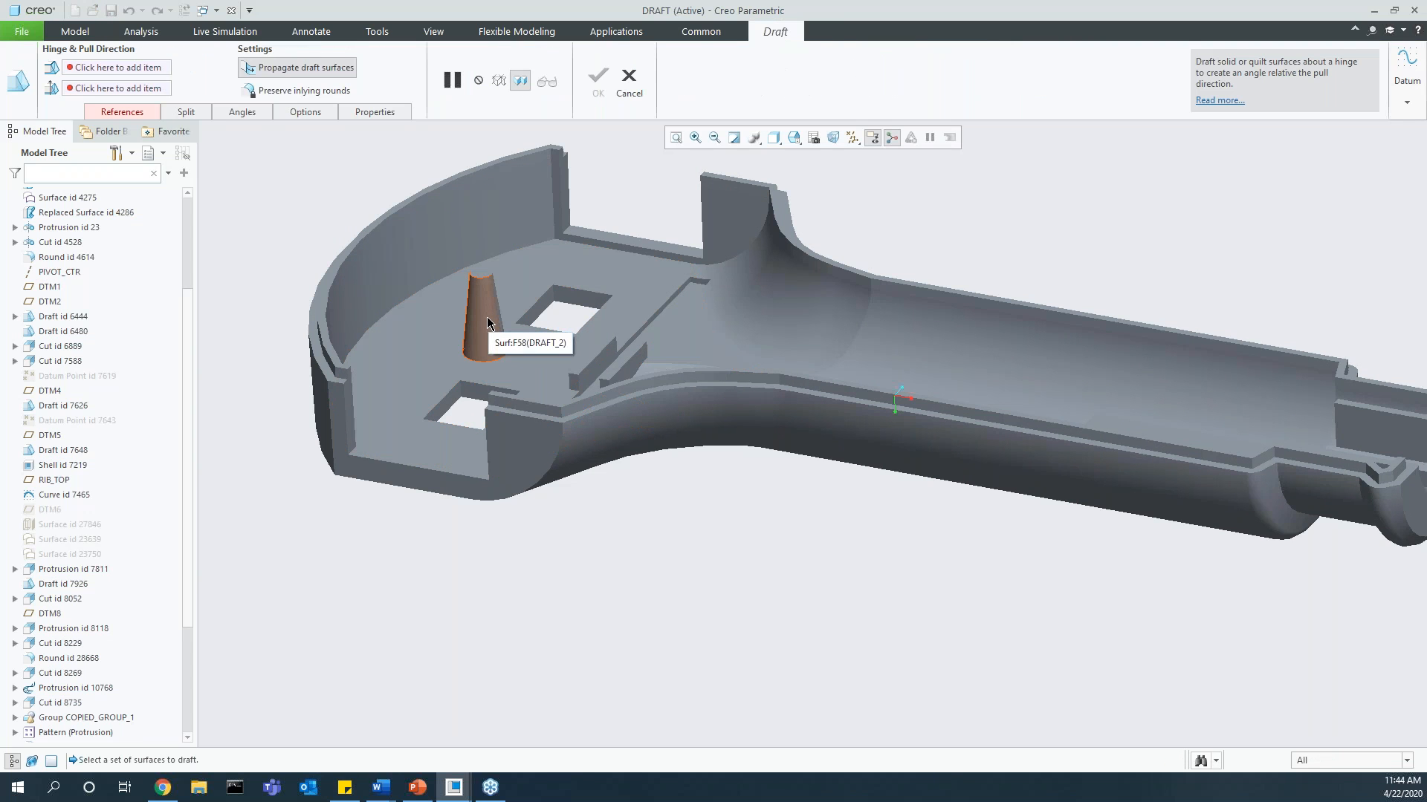
pyautogui.click(489, 321)
pyautogui.rightClick(413, 173)
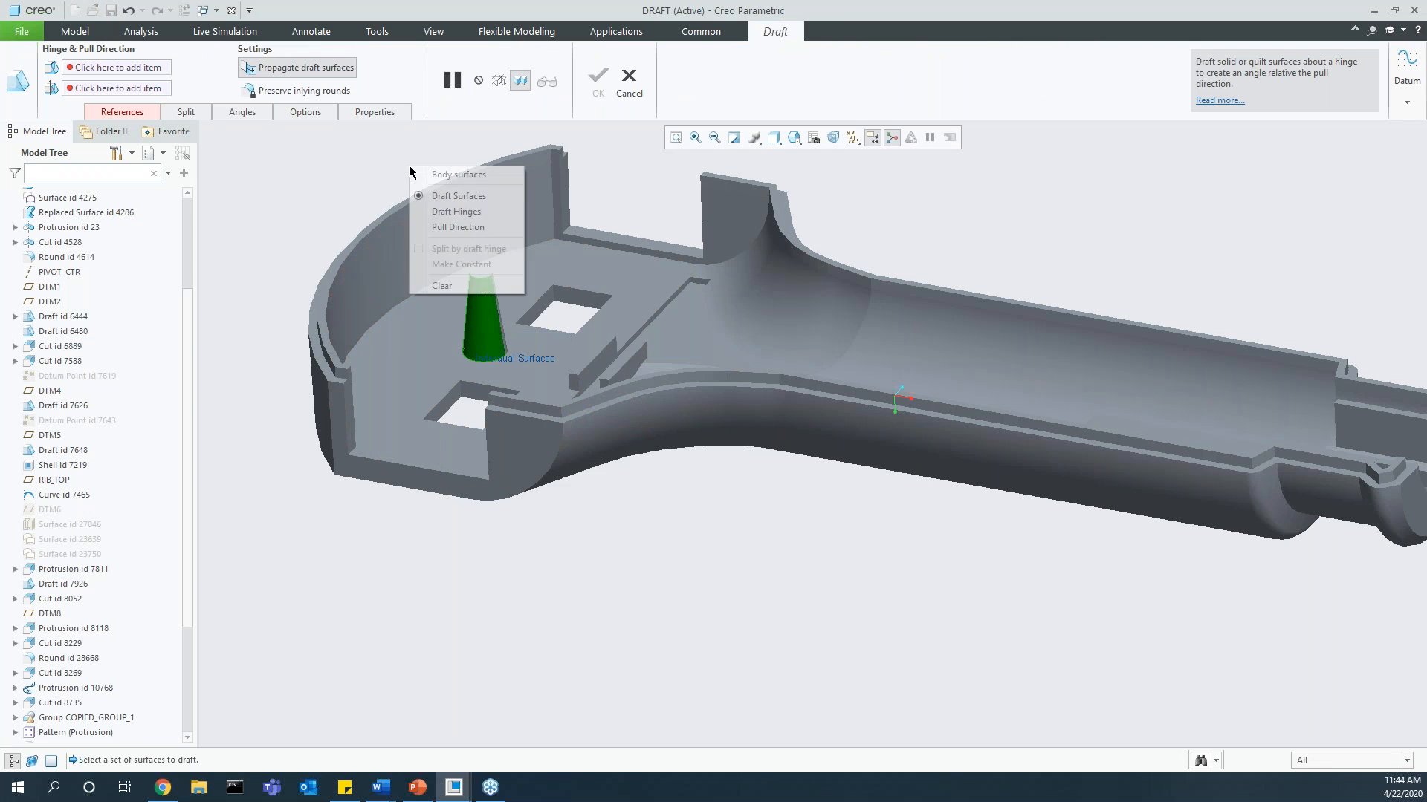
pyautogui.click(450, 217)
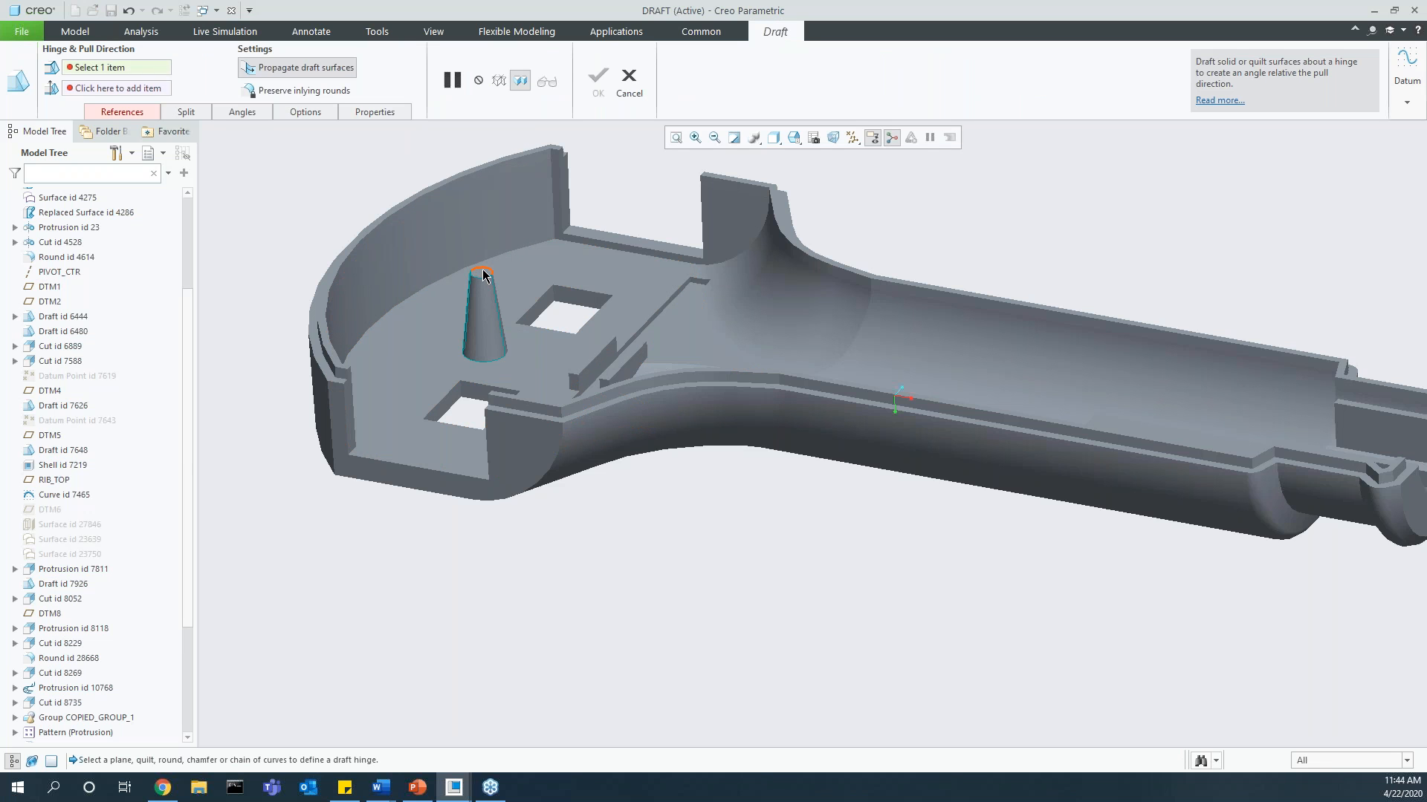
pyautogui.click(481, 274)
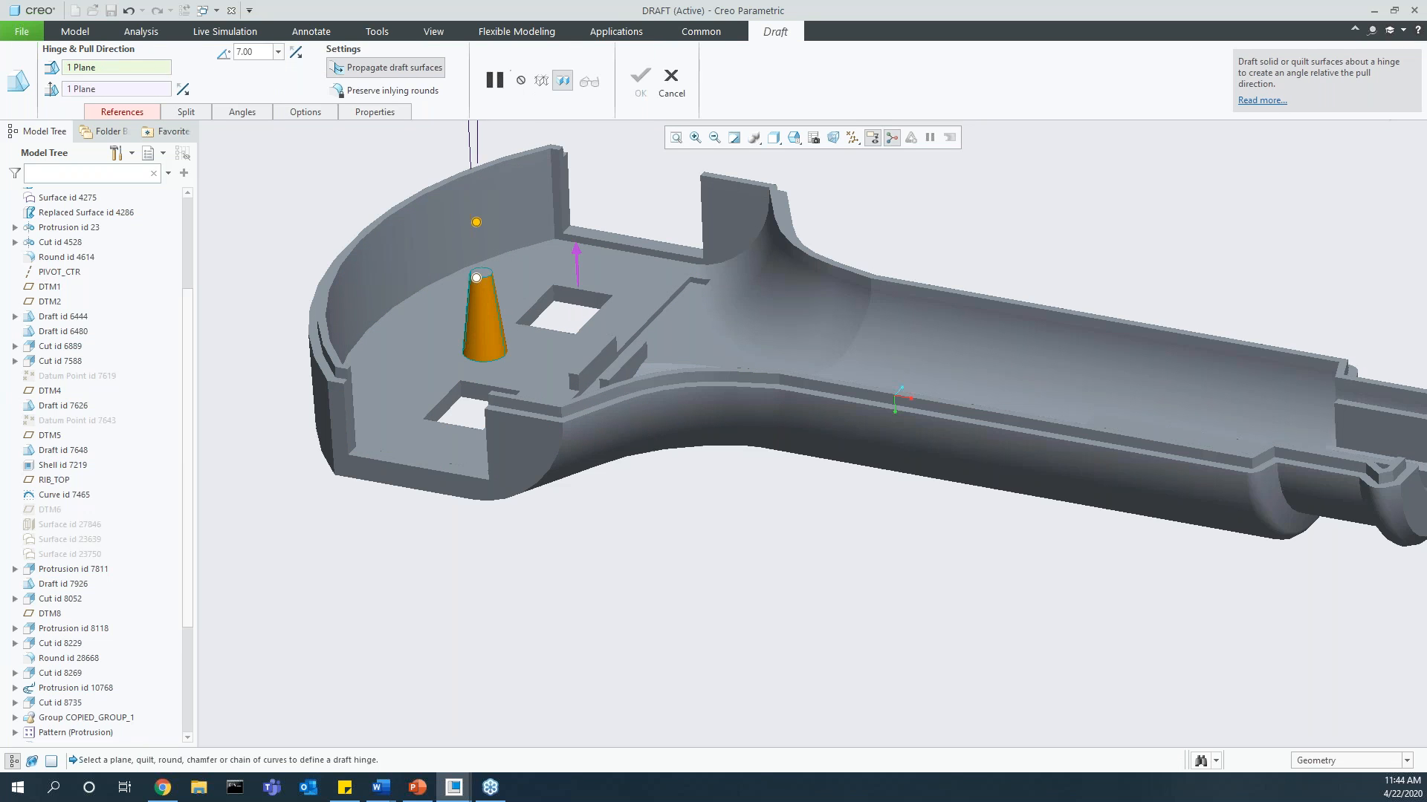
pyautogui.keyDown('shift'); pyautogui.moveTo(528, 307); pyautogui.dragTo(550, 438, button='middle'); pyautogui.keyUp('shift')
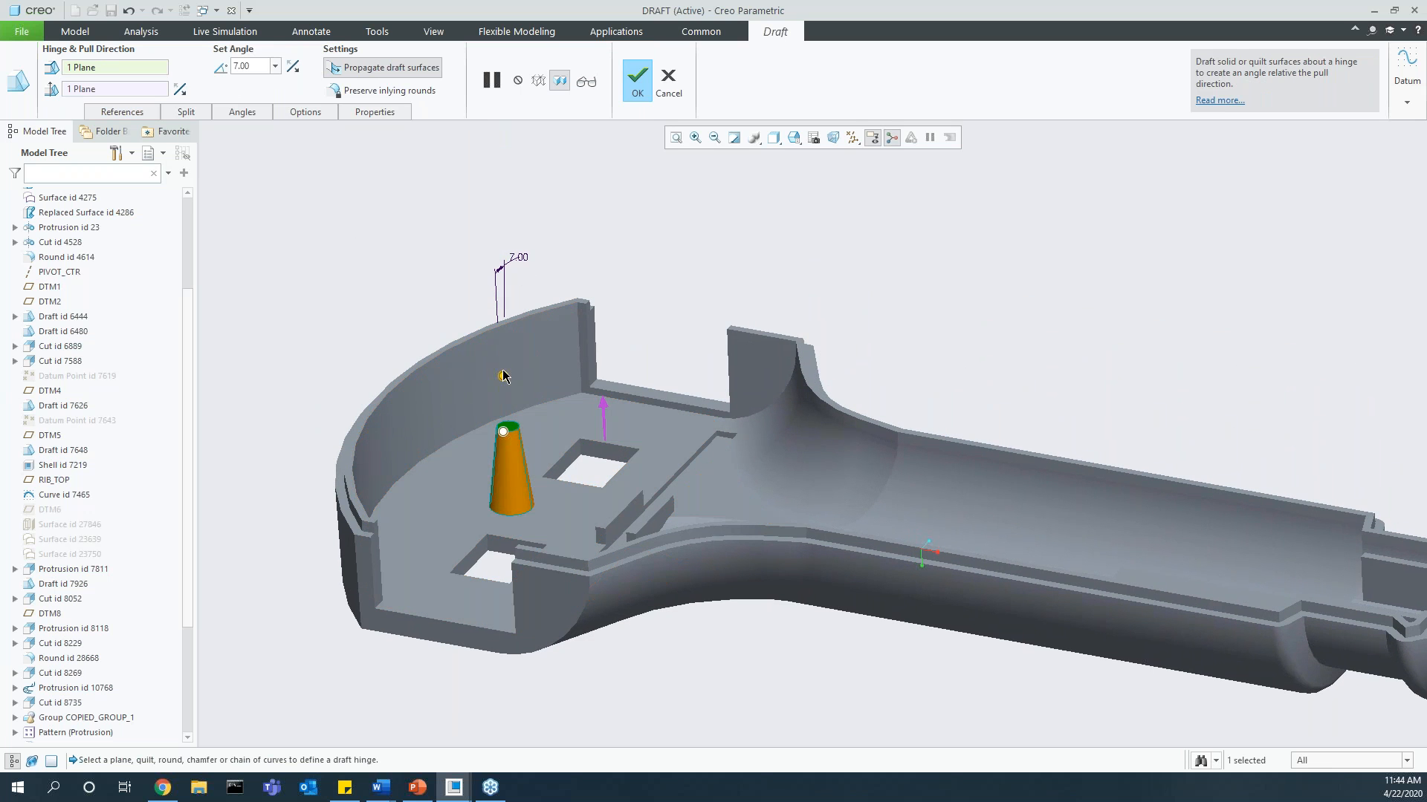
pyautogui.moveTo(503, 376); pyautogui.dragTo(505, 375)
pyautogui.click(633, 83)
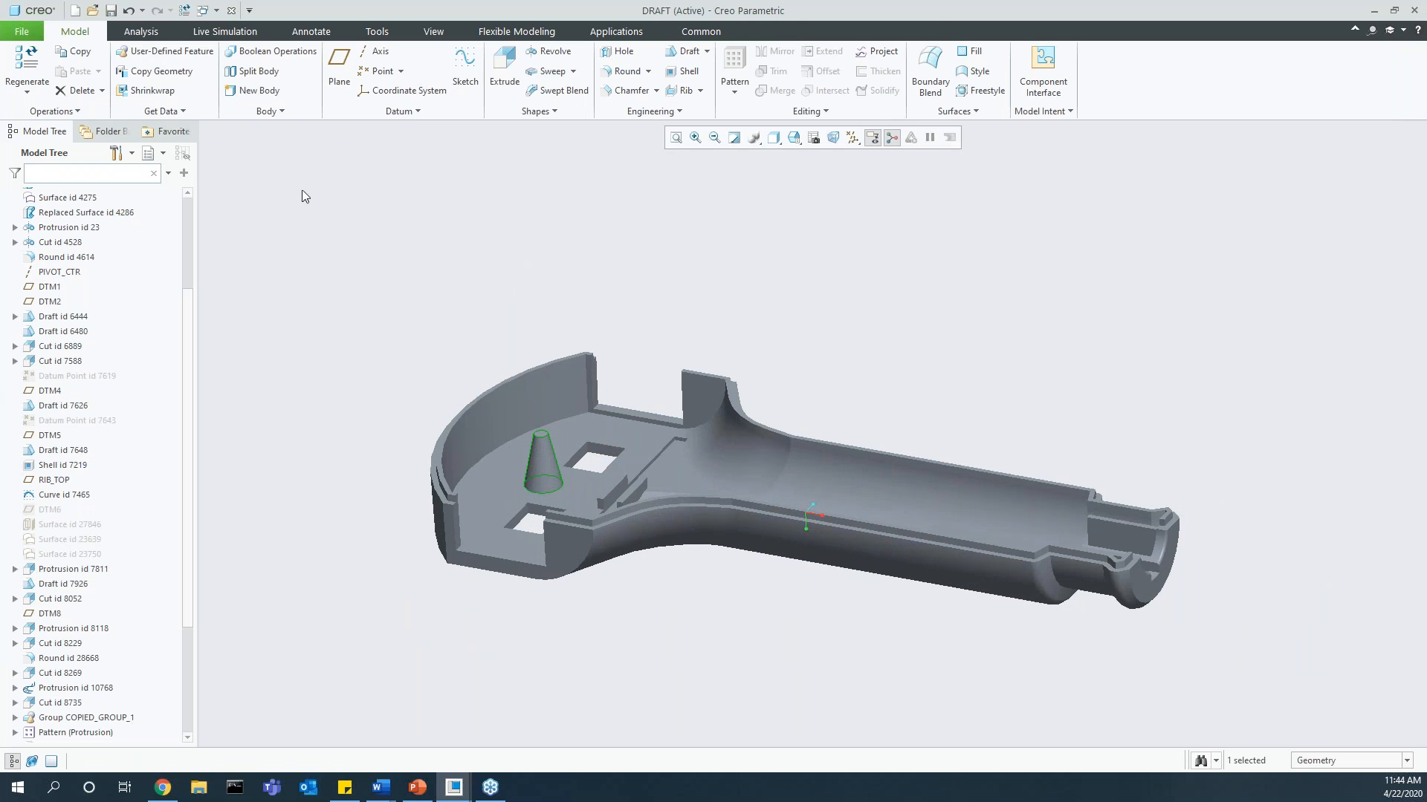
# Step: Switch to the PRT0001.PRT part and delete its Draft 1 and Draft 2 features
pyautogui.click(202, 11)
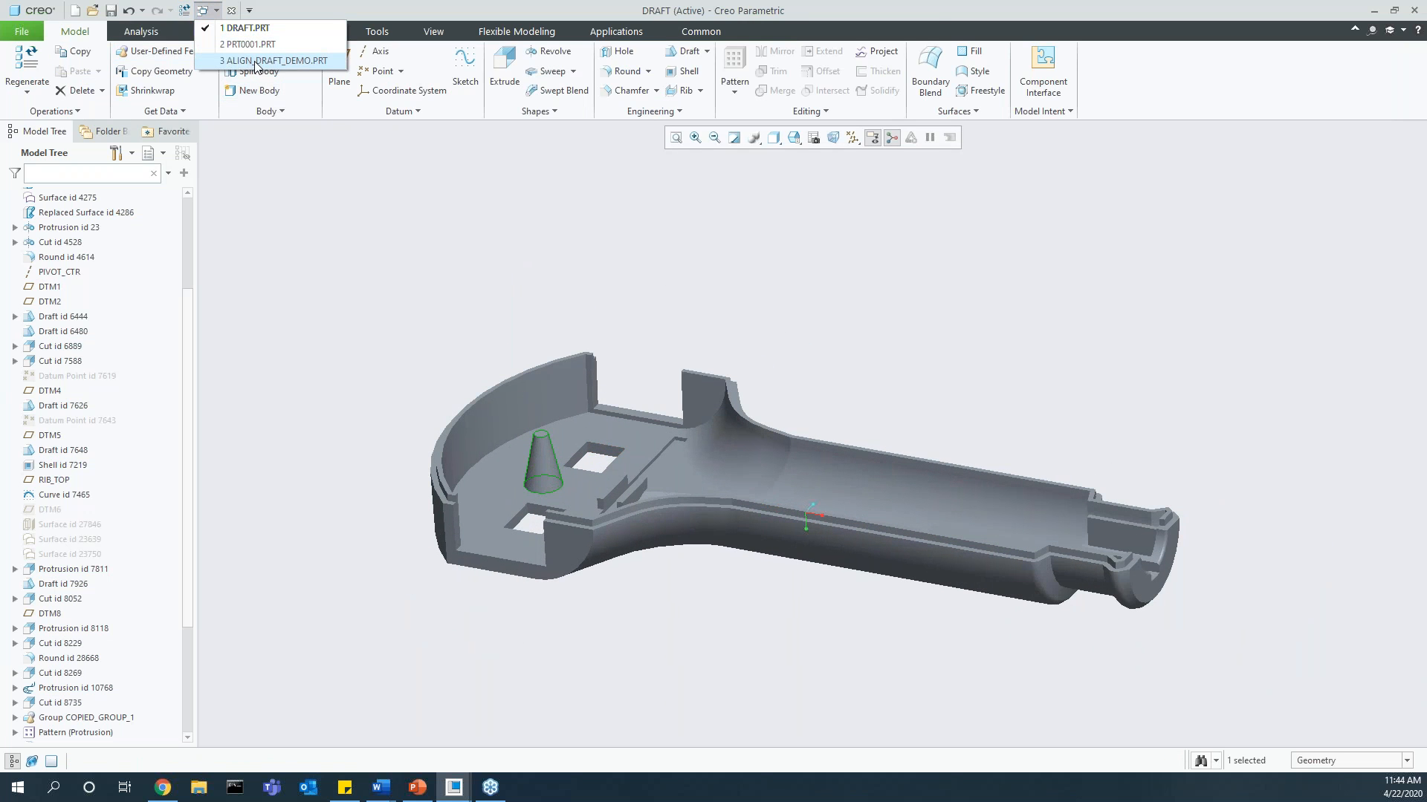
pyautogui.click(248, 44)
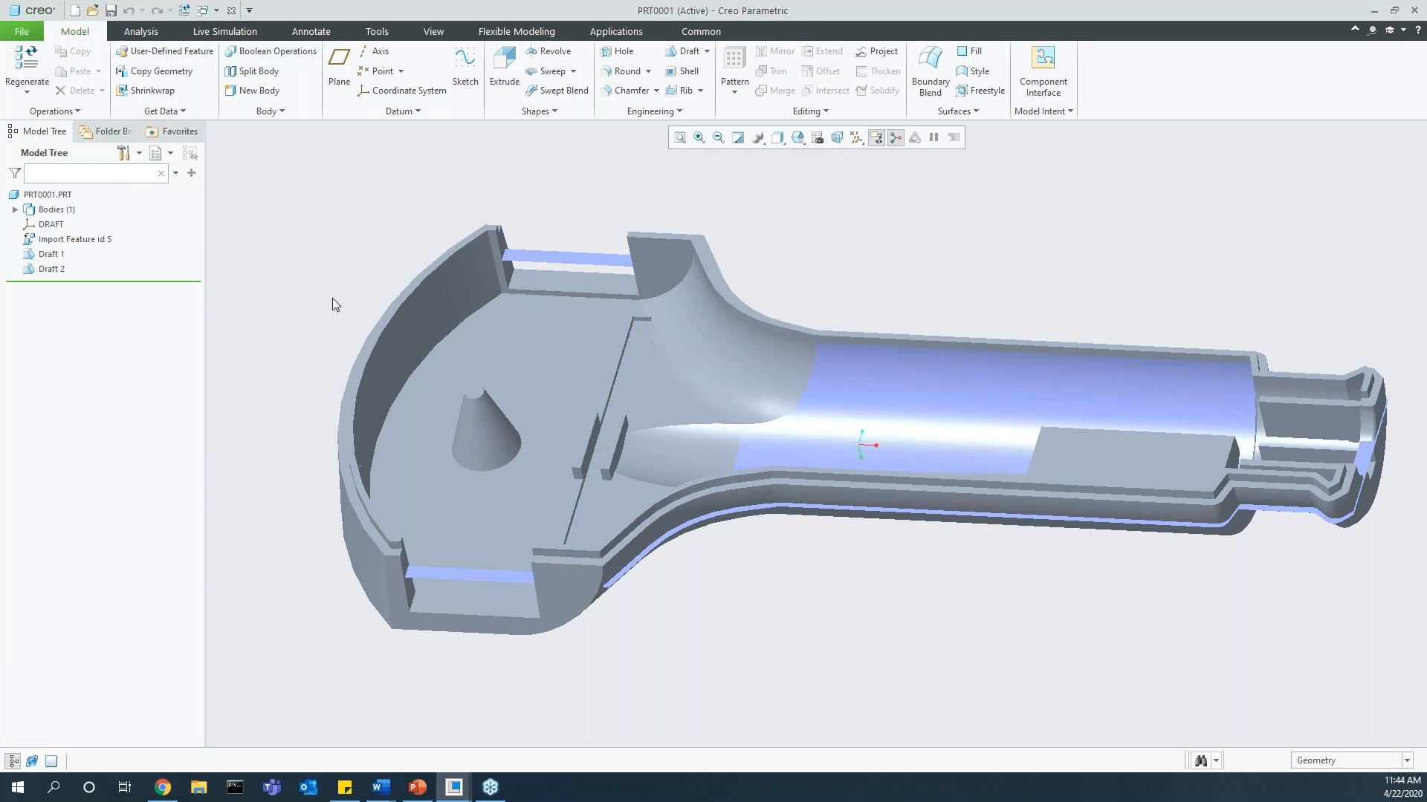
pyautogui.click(52, 269)
pyautogui.keyDown('ctrl'); pyautogui.click(54, 256); pyautogui.keyUp('ctrl')
pyautogui.press('Delete')
pyautogui.click(675, 412)
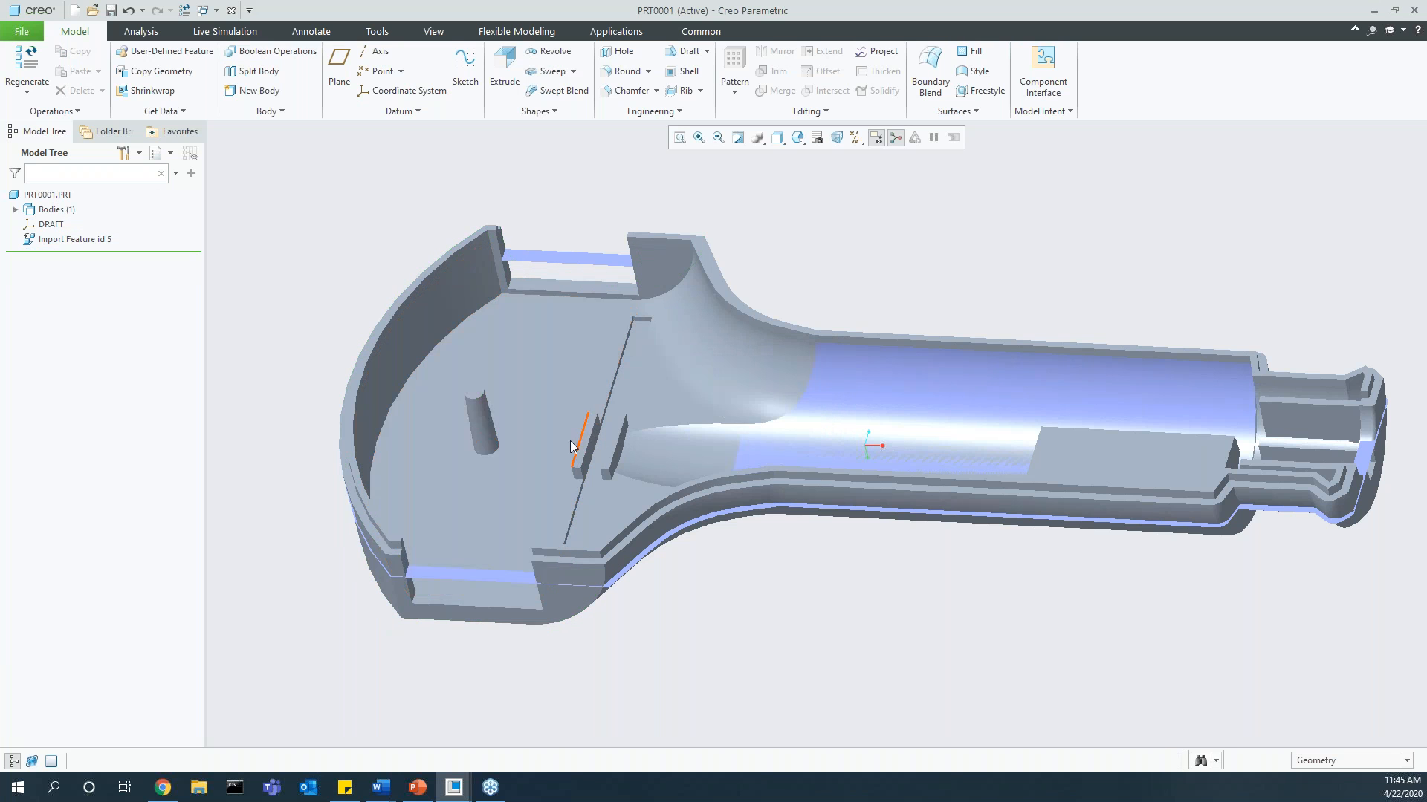
# Step: Draft the slanted boss's side surface about its top face, increasing the angle freehand to form a wide cone
pyautogui.moveTo(511, 465); pyautogui.dragTo(496, 440, button='middle')
pyautogui.scroll(-2, 496, 440)
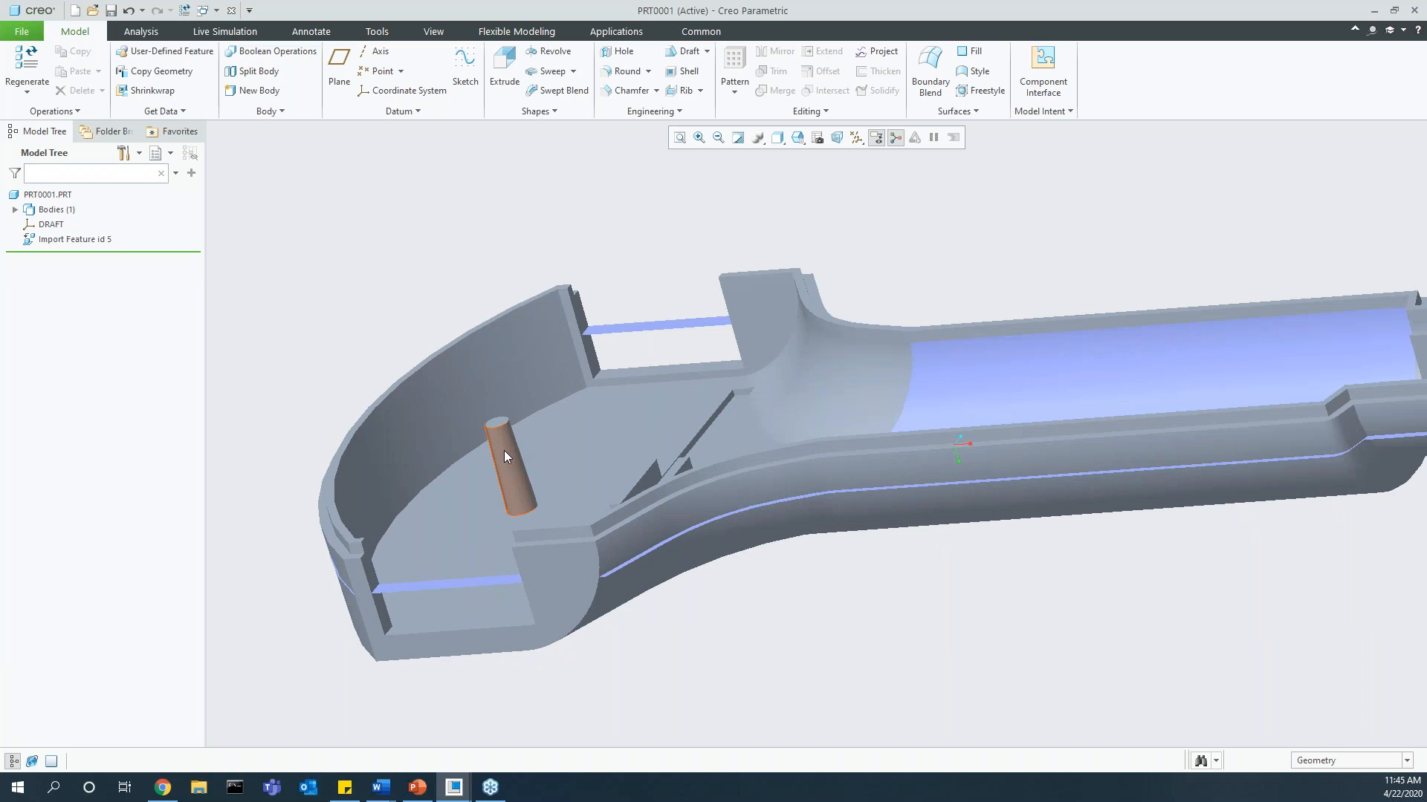
pyautogui.click(682, 52)
pyautogui.click(513, 498)
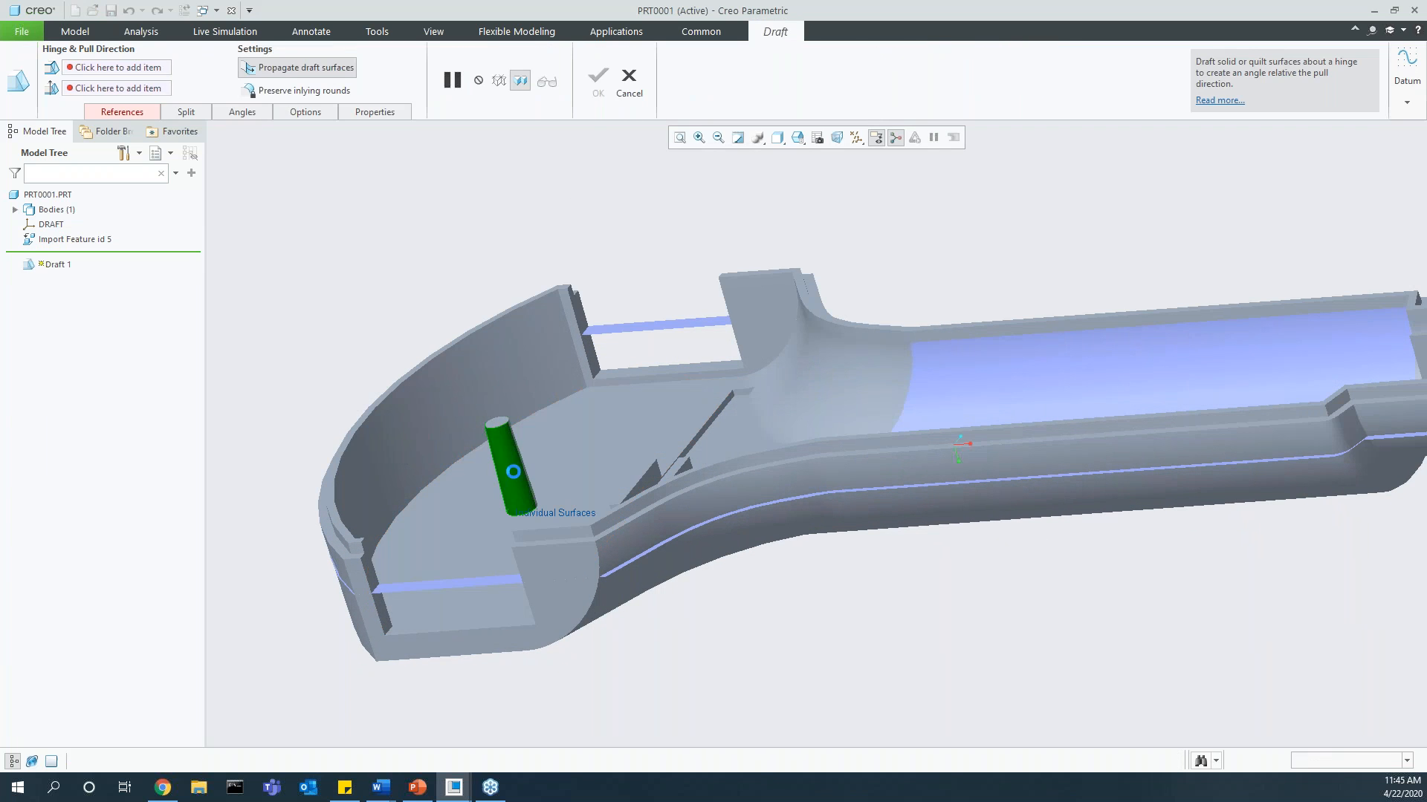
pyautogui.rightClick(426, 265)
pyautogui.click(483, 320)
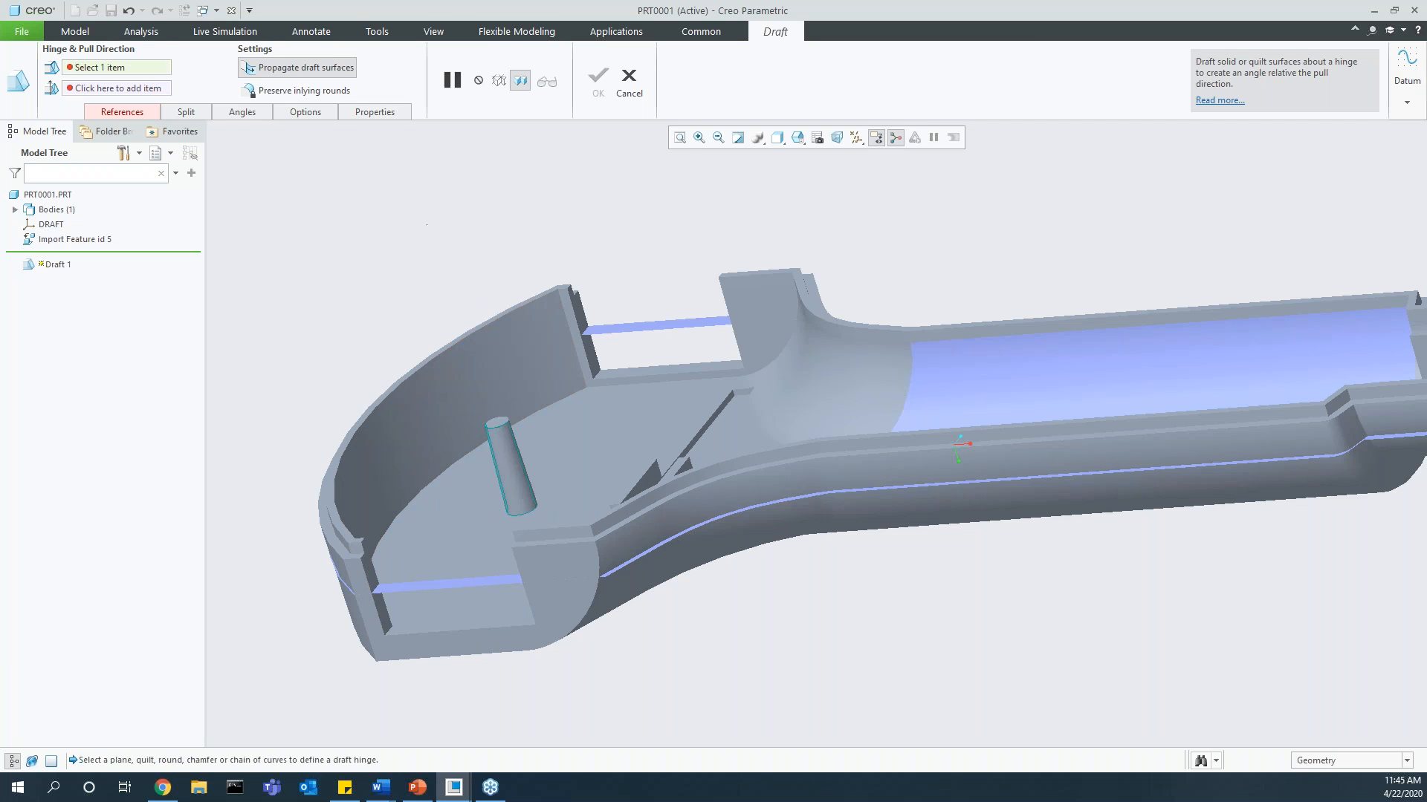
pyautogui.click(497, 422)
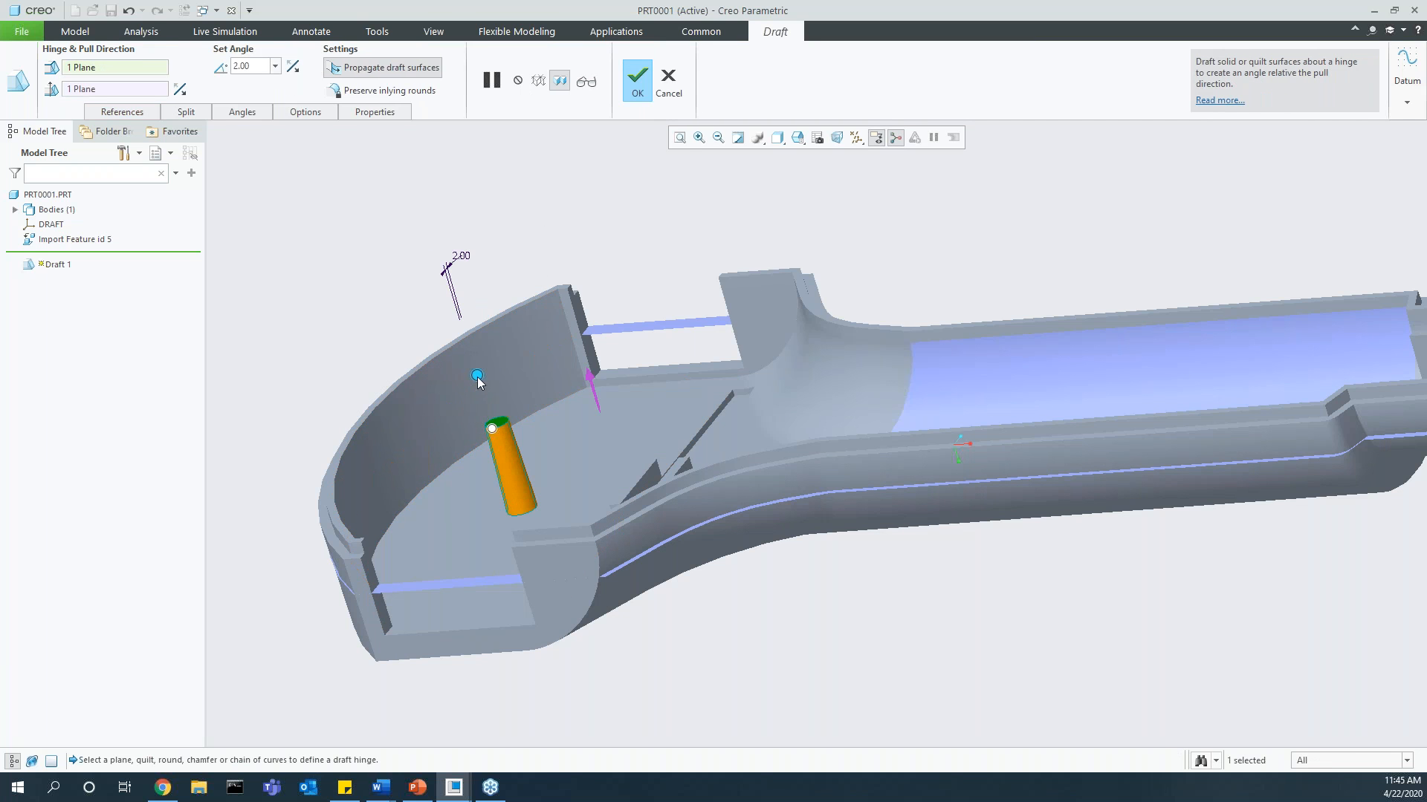
pyautogui.moveTo(483, 375); pyautogui.dragTo(603, 210)
pyautogui.click(638, 80)
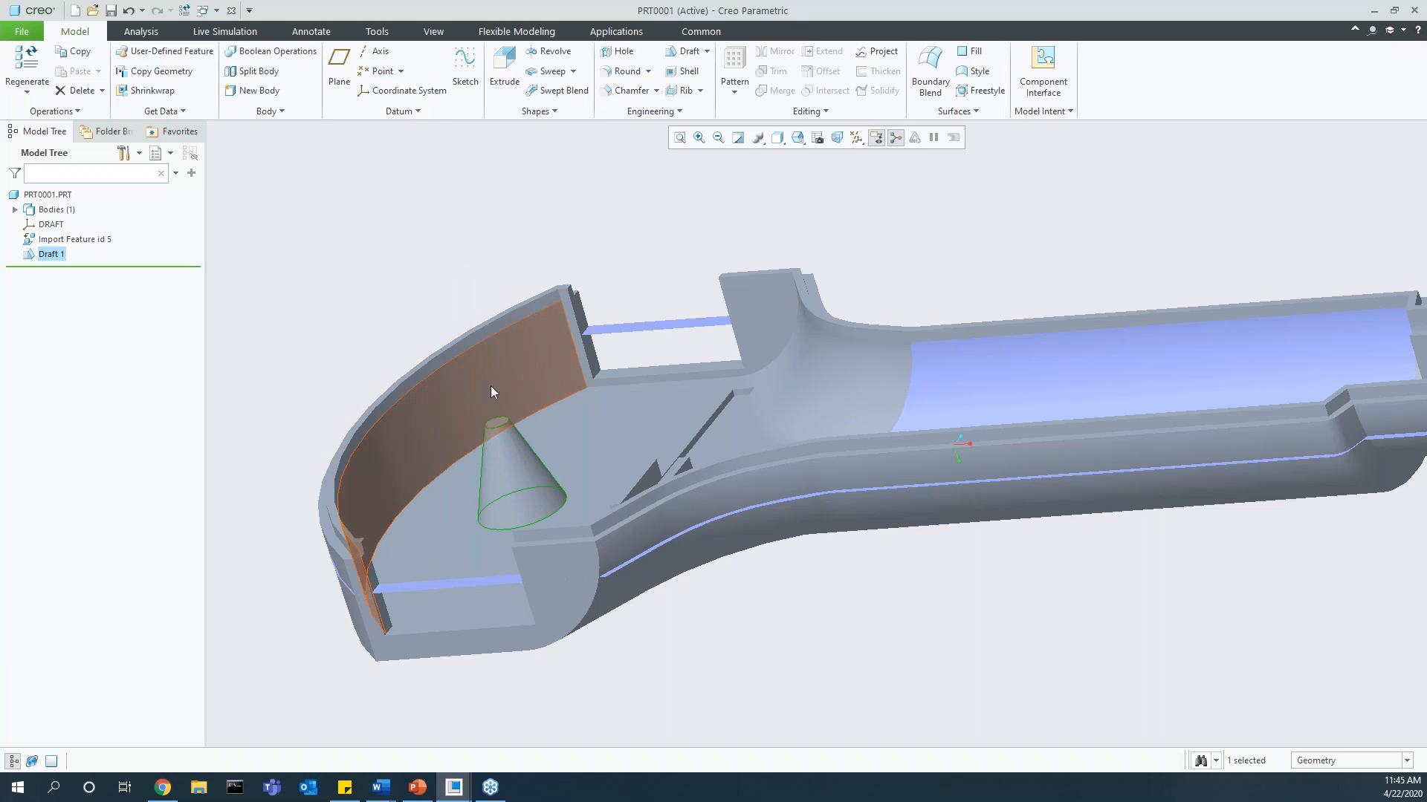
# Step: Start a draft on the flat end surfaces beside the housing's curved wall, using the long upper rim face as the draft hinge
pyautogui.click(684, 53)
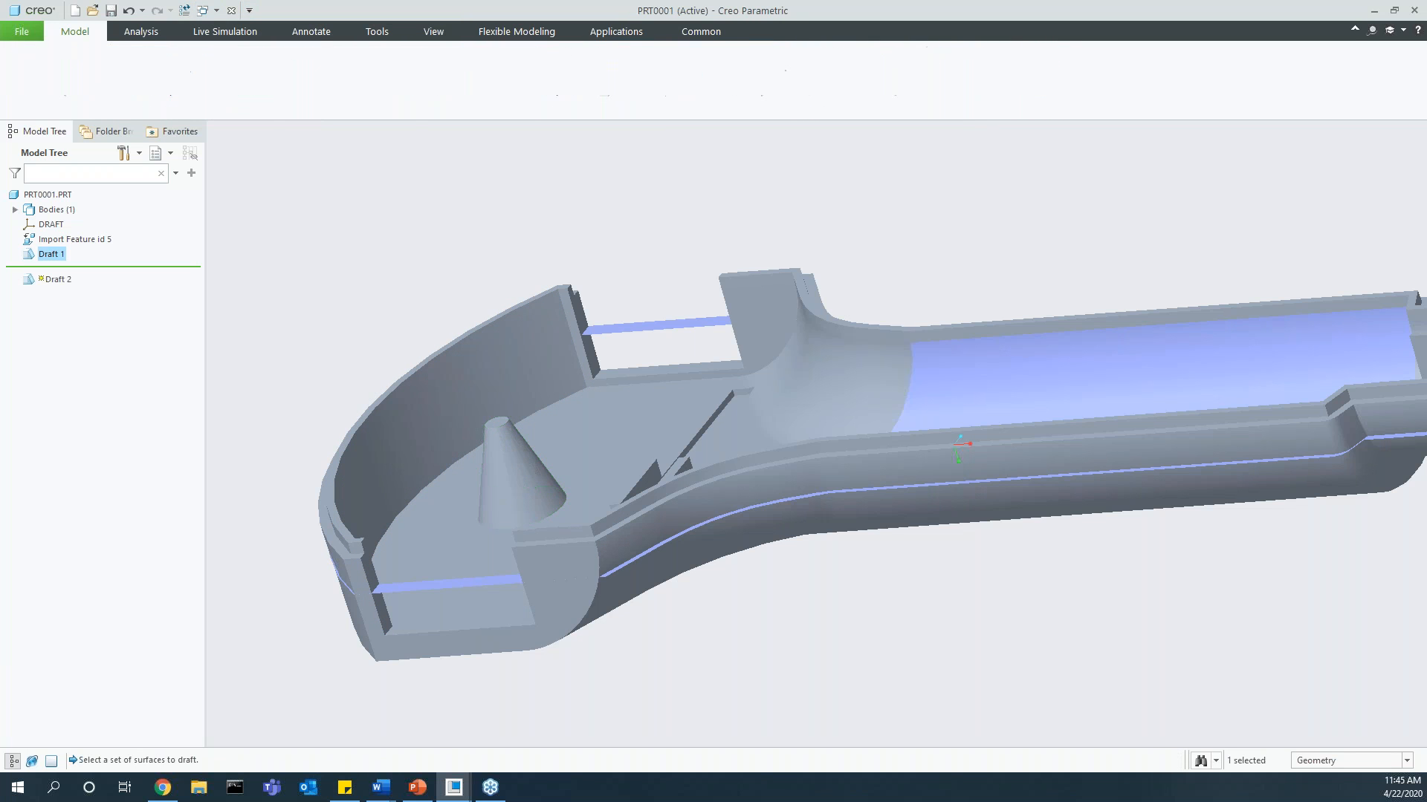
pyautogui.click(570, 574)
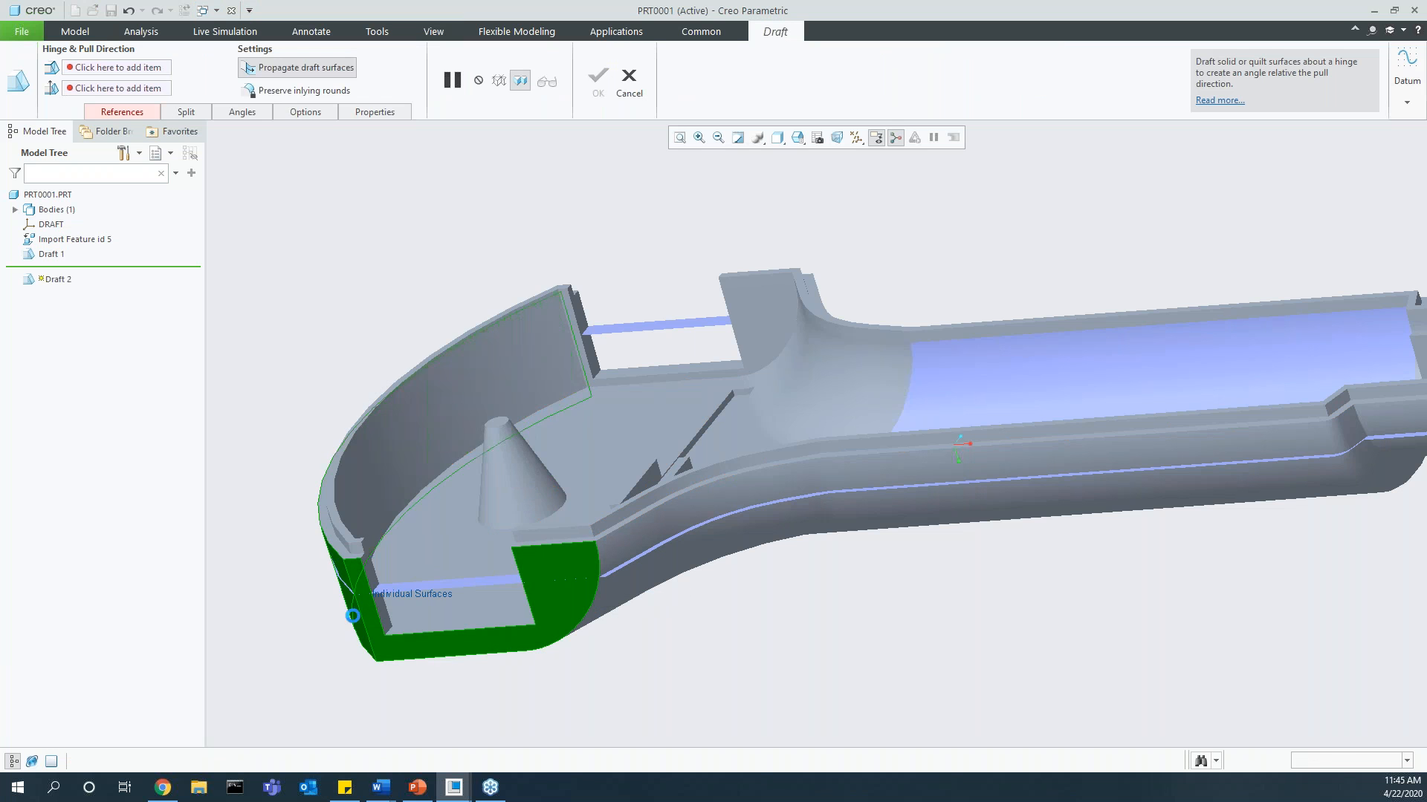
pyautogui.moveTo(788, 297); pyautogui.dragTo(939, 216, button='middle')
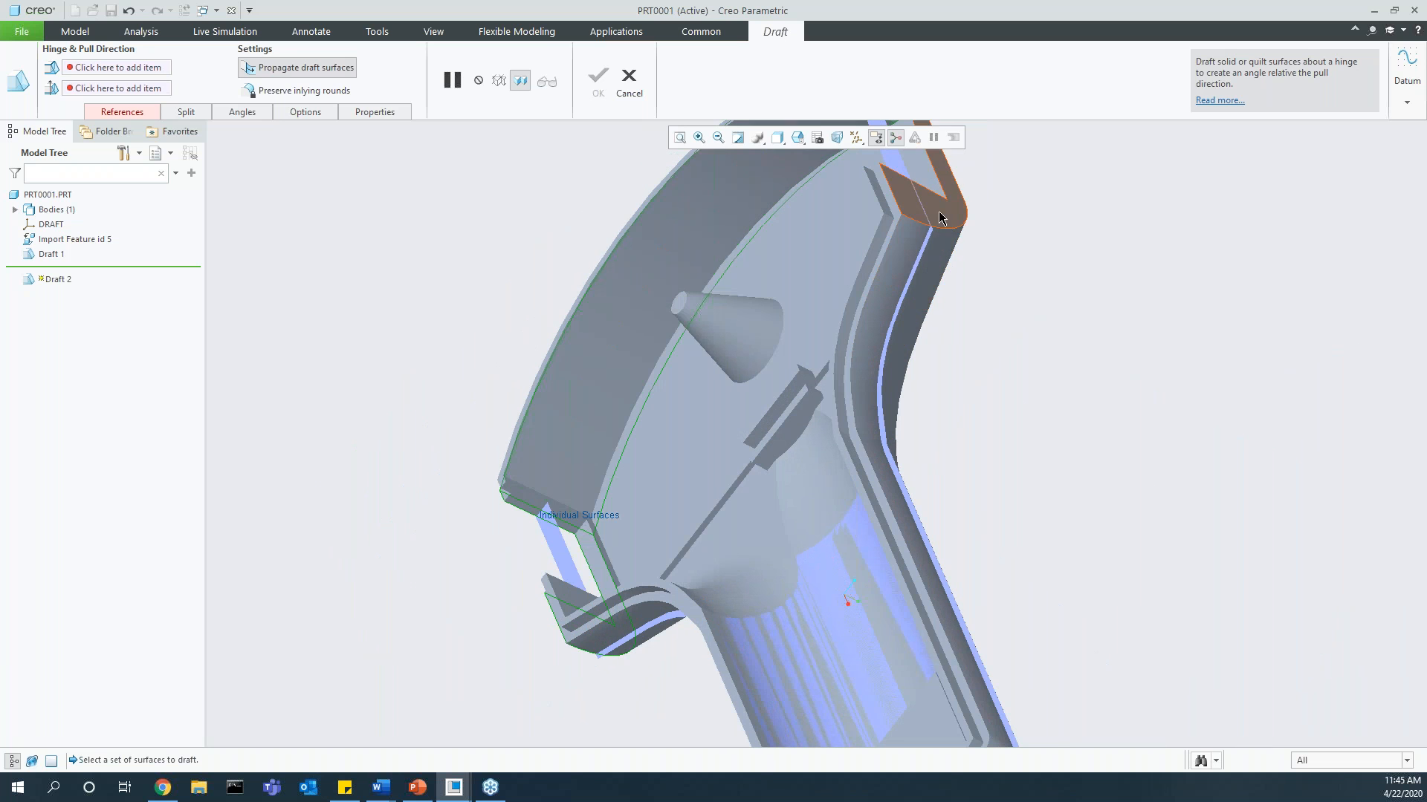
pyautogui.click(939, 215)
pyautogui.moveTo(901, 389); pyautogui.dragTo(1006, 251, button='middle')
pyautogui.rightClick(1006, 251)
pyautogui.click(1051, 296)
pyautogui.scroll(-3, 539, 604)
pyautogui.click(570, 654)
# Step: Increase the draft angle on the housing's end surfaces to 6 degrees and complete the draft
pyautogui.scroll(2, 512, 653)
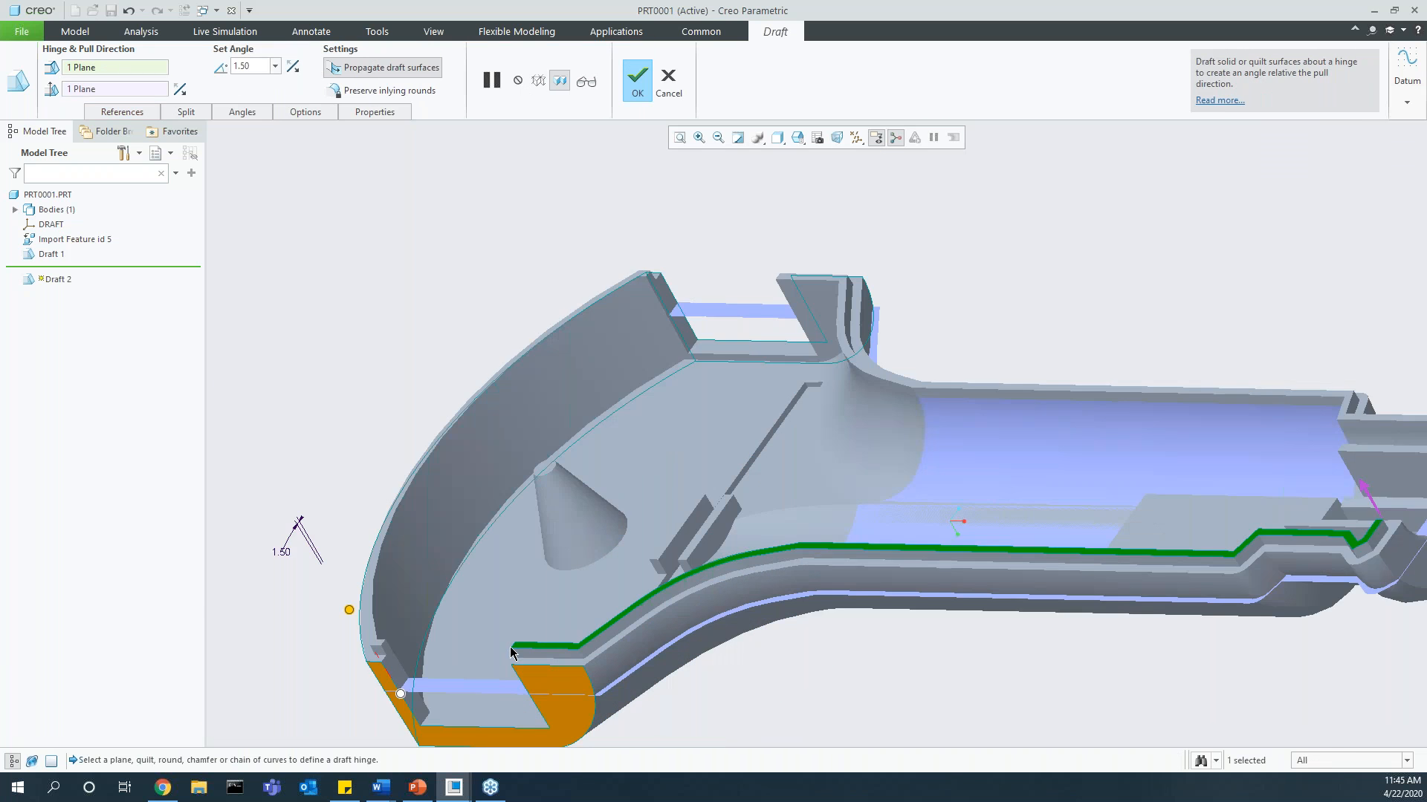
pyautogui.scroll(1, 512, 654)
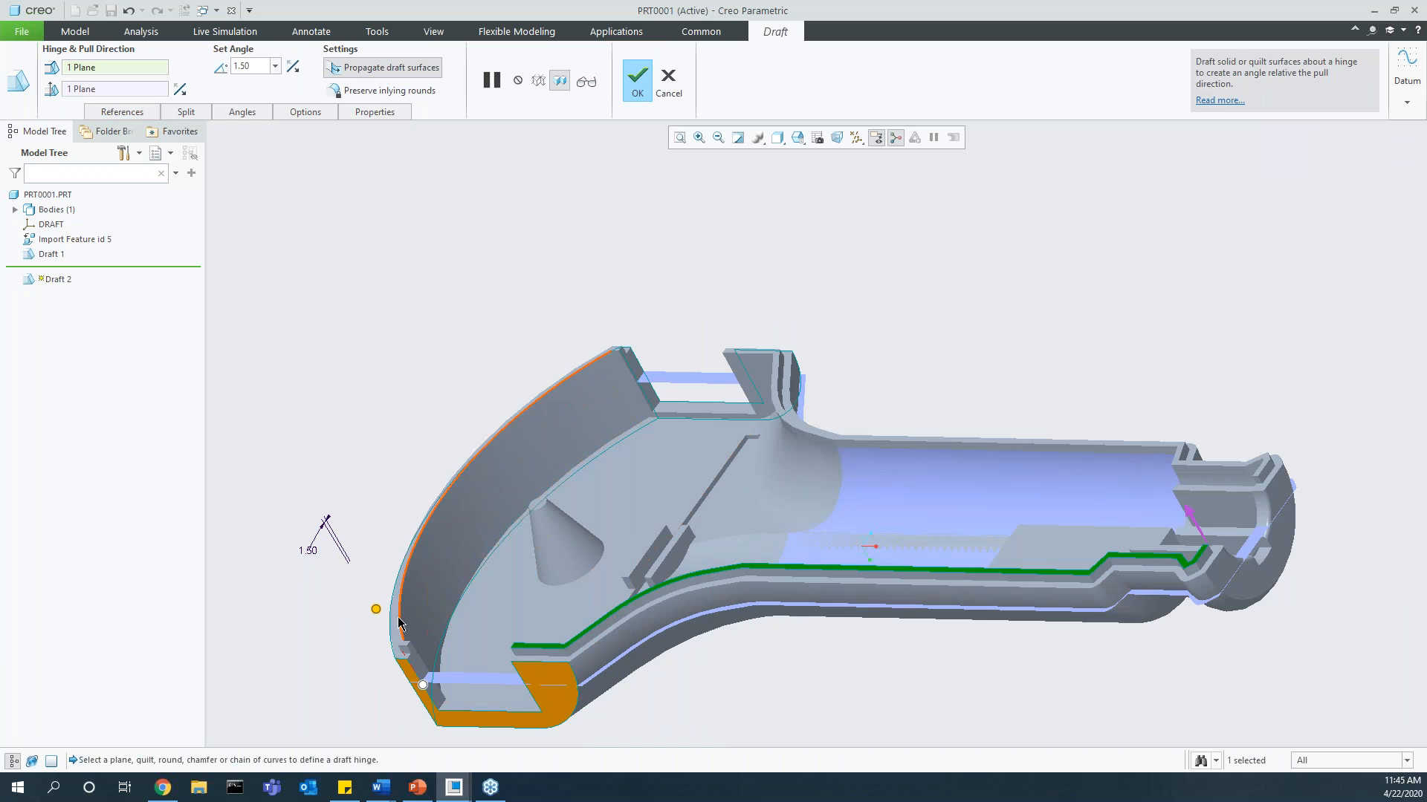
pyautogui.moveTo(376, 609); pyautogui.dragTo(380, 605)
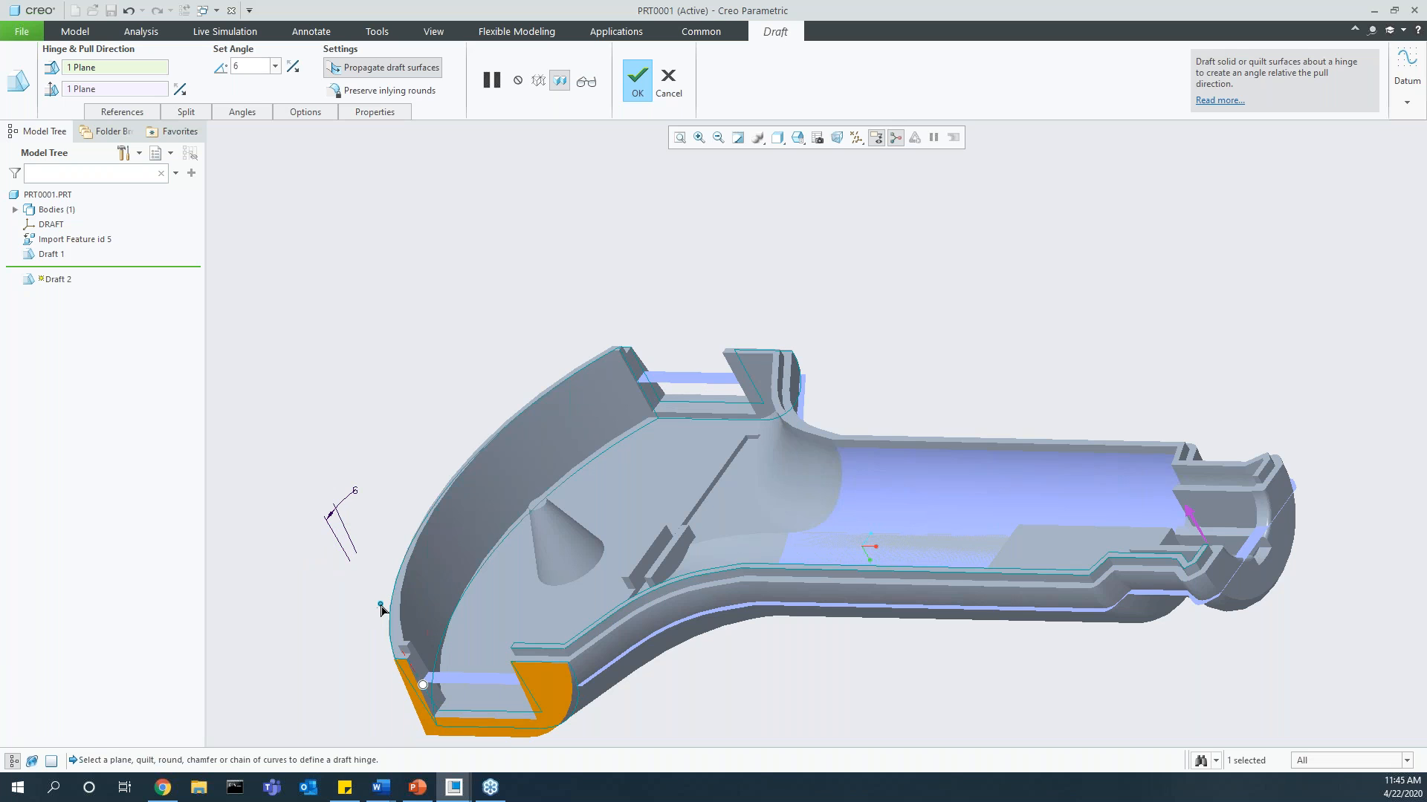
pyautogui.click(638, 80)
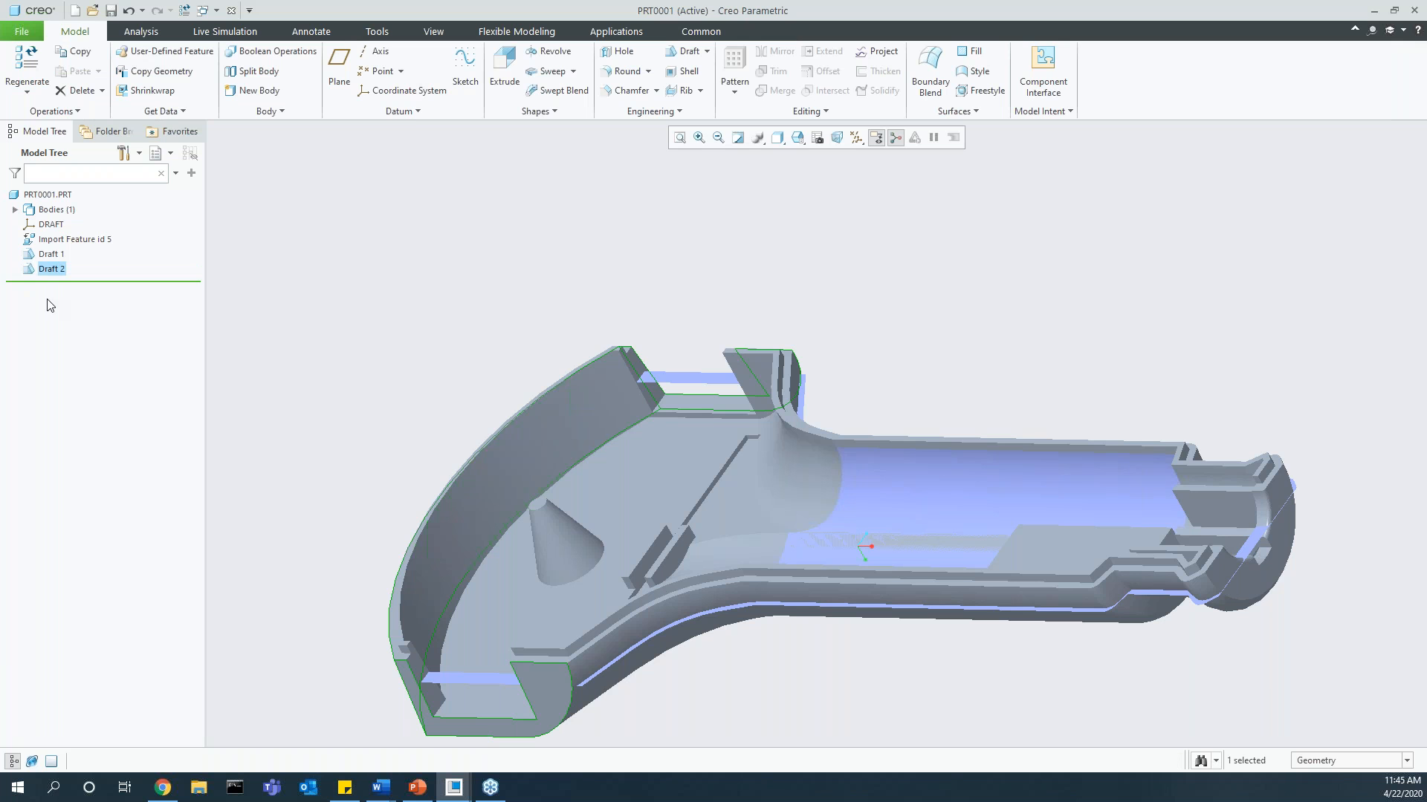
# Step: Create a new solid part named prt0002 from the default template
pyautogui.click(30, 34)
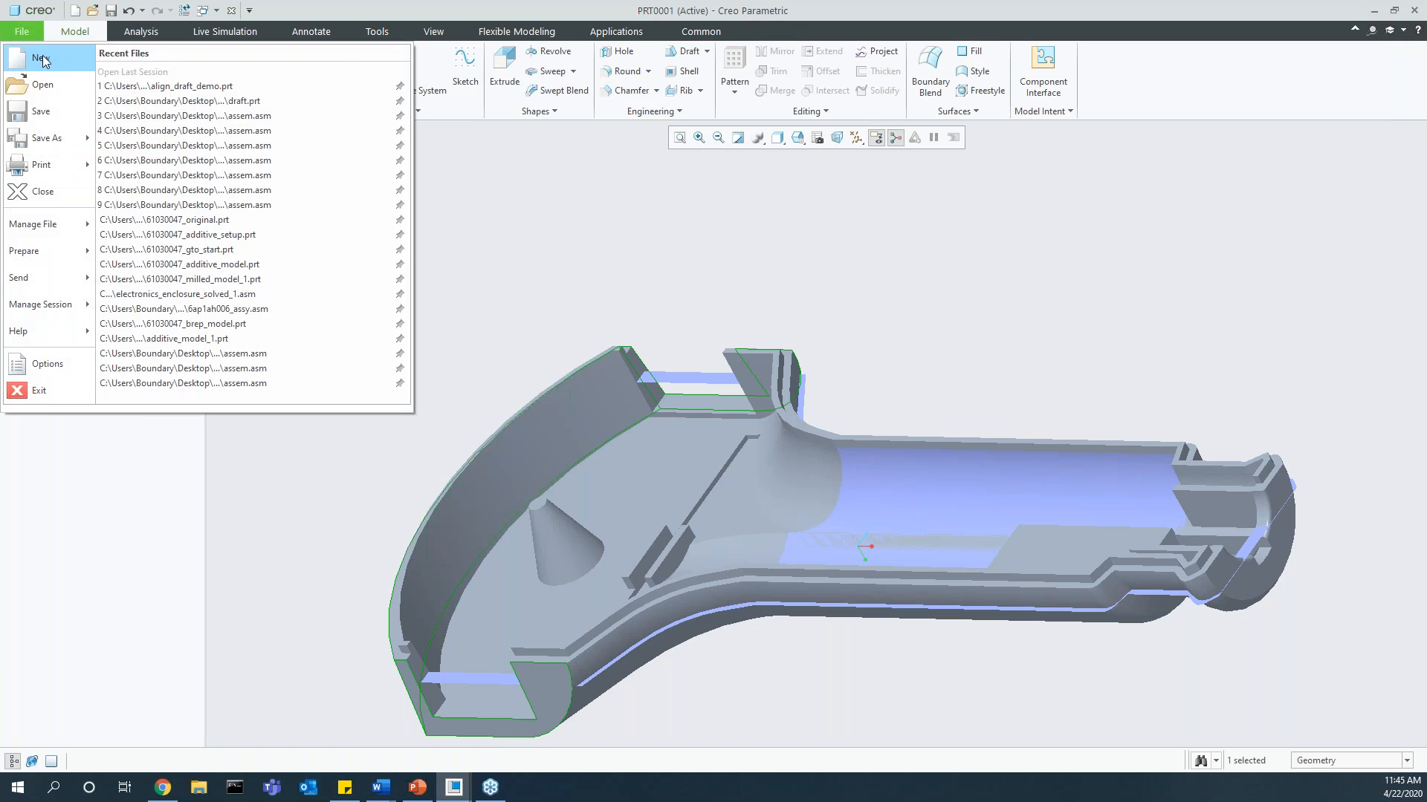
pyautogui.click(40, 59)
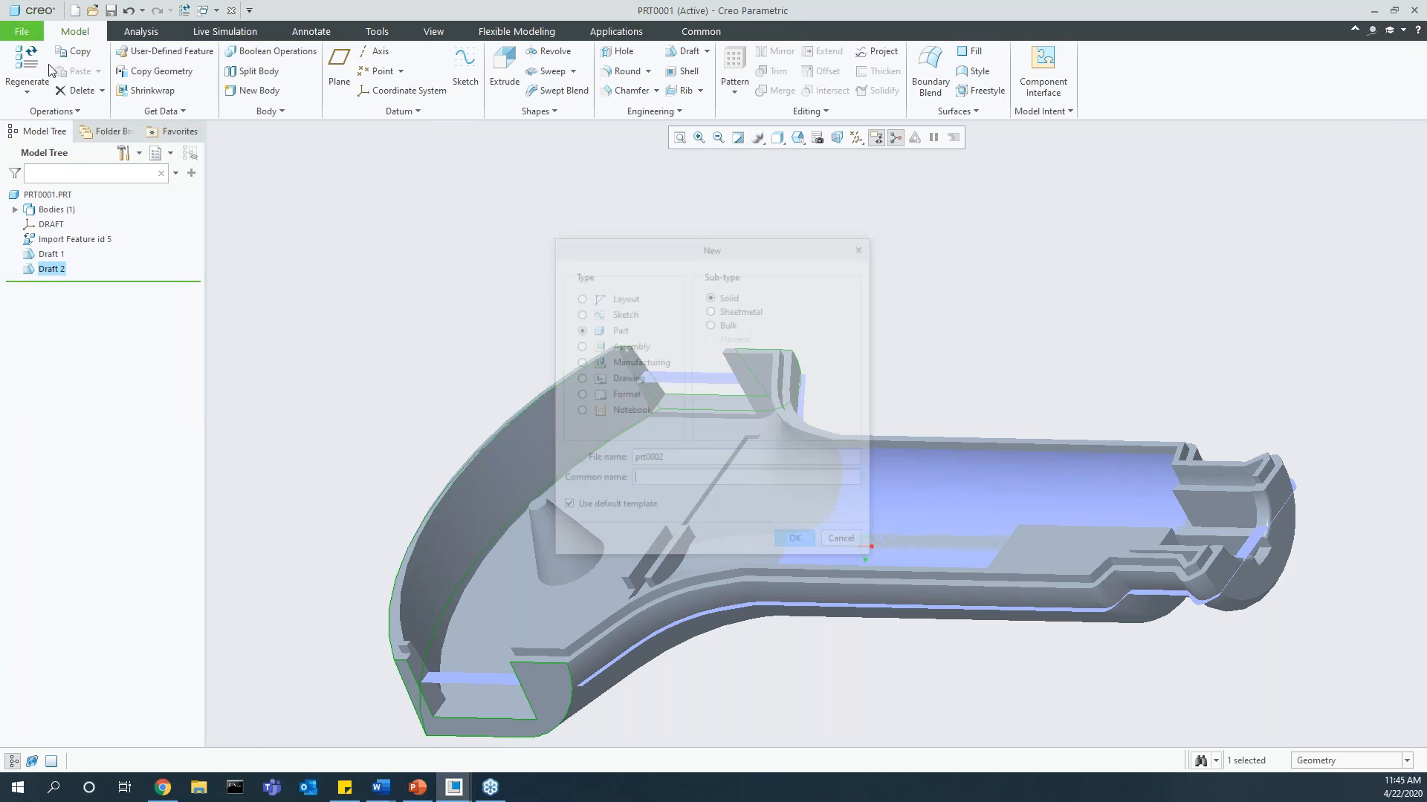
pyautogui.click(797, 543)
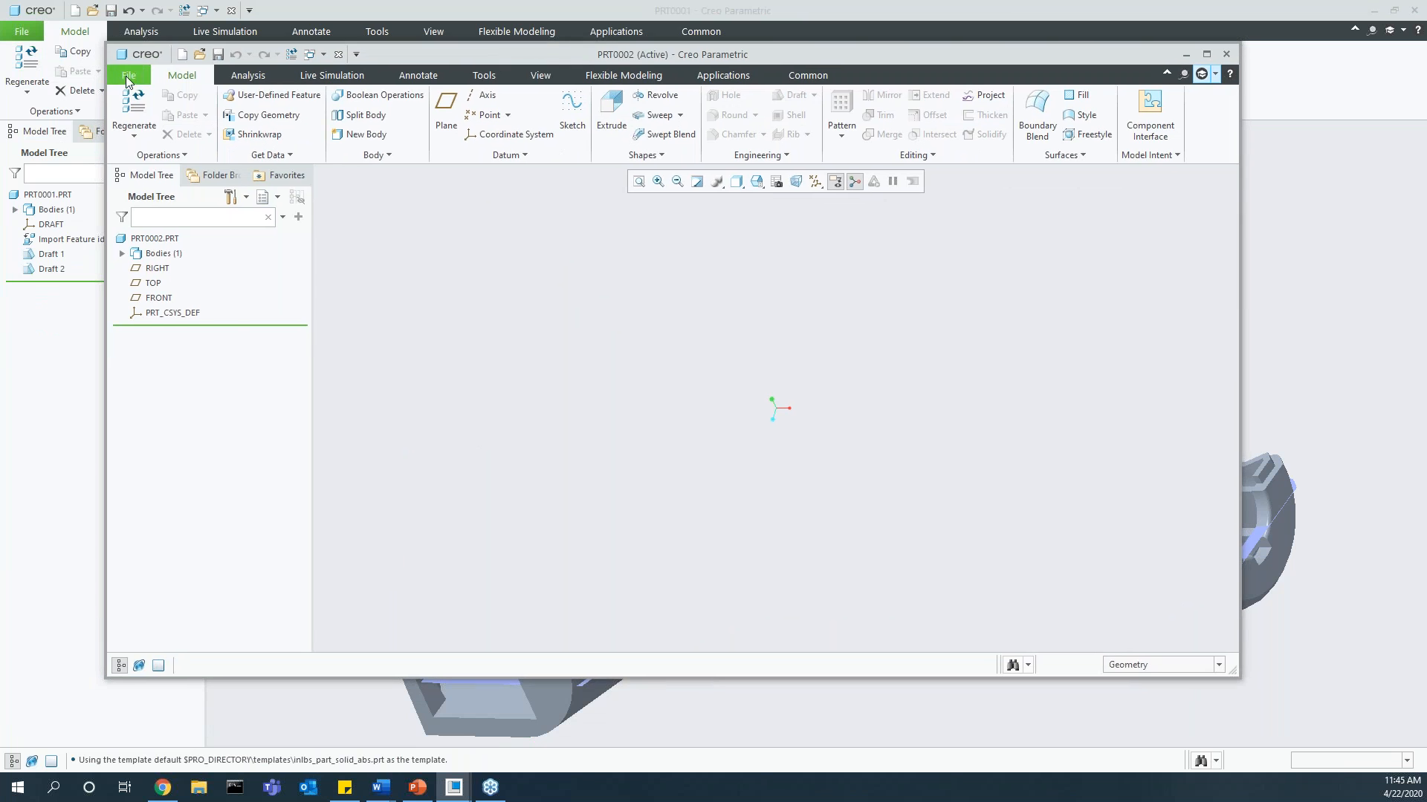
# Step: Examine the accuracy setting and its type choices in the new part's model properties, and close them without changes
pyautogui.click(124, 77)
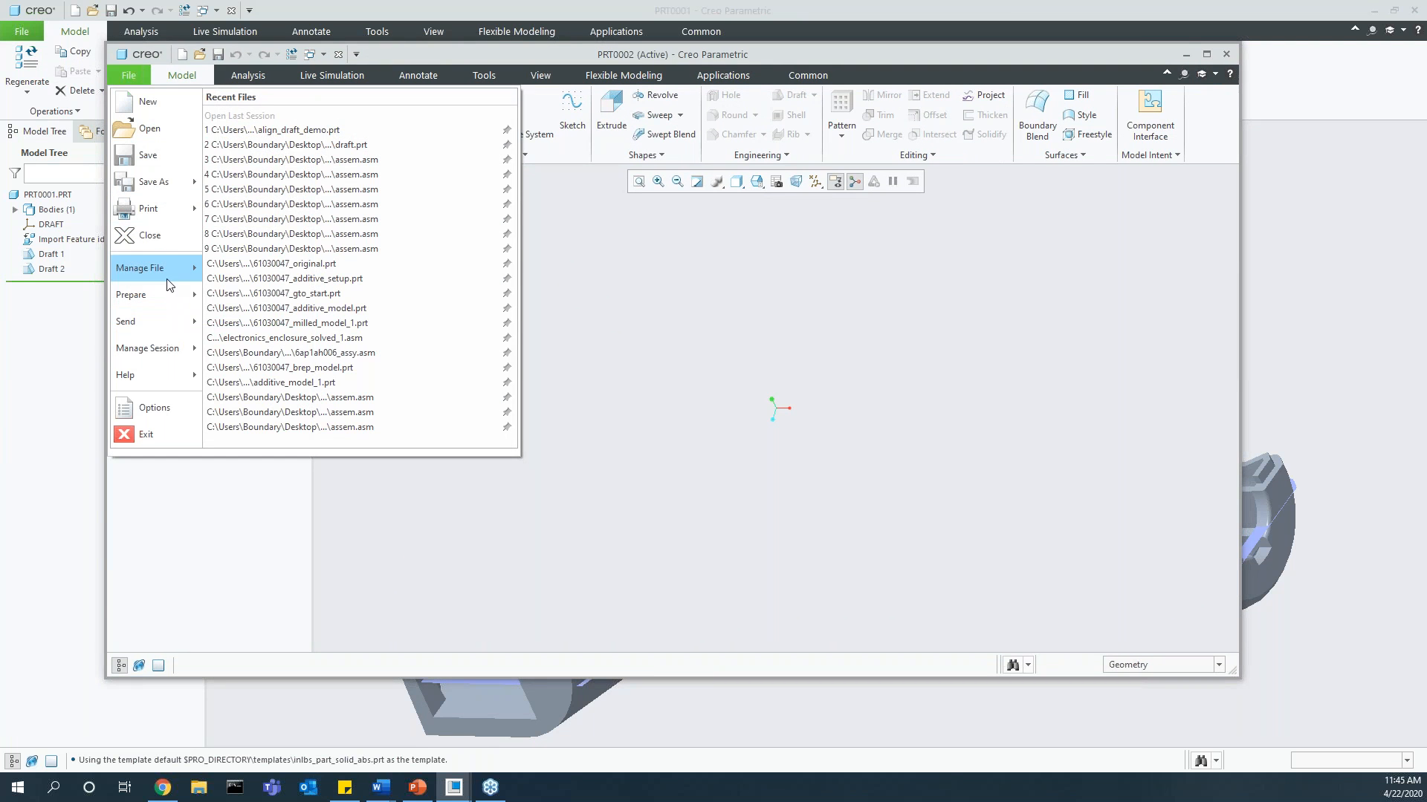
pyautogui.moveTo(170, 297)
pyautogui.click(256, 124)
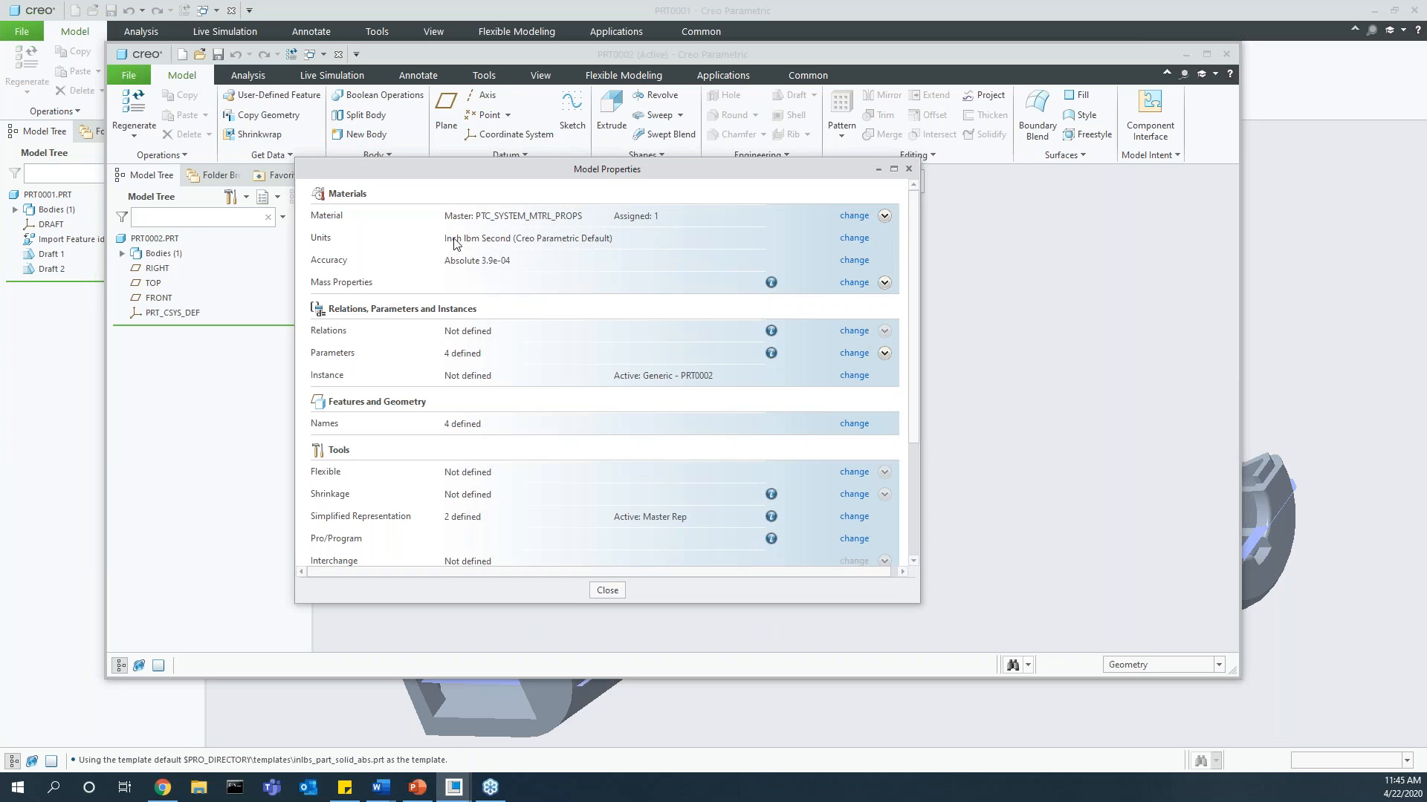
pyautogui.click(851, 261)
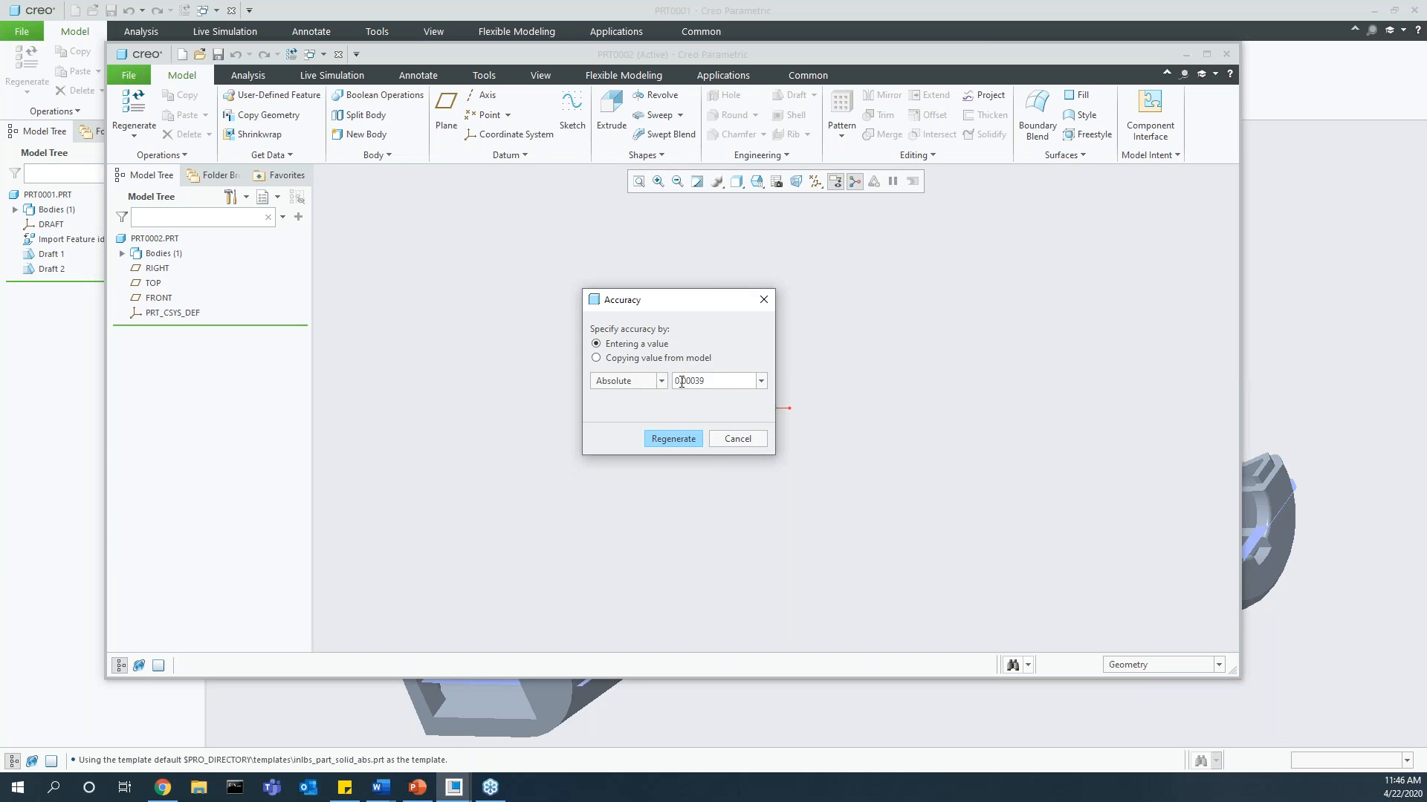
pyautogui.click(661, 381)
pyautogui.click(632, 396)
pyautogui.click(660, 381)
pyautogui.click(642, 412)
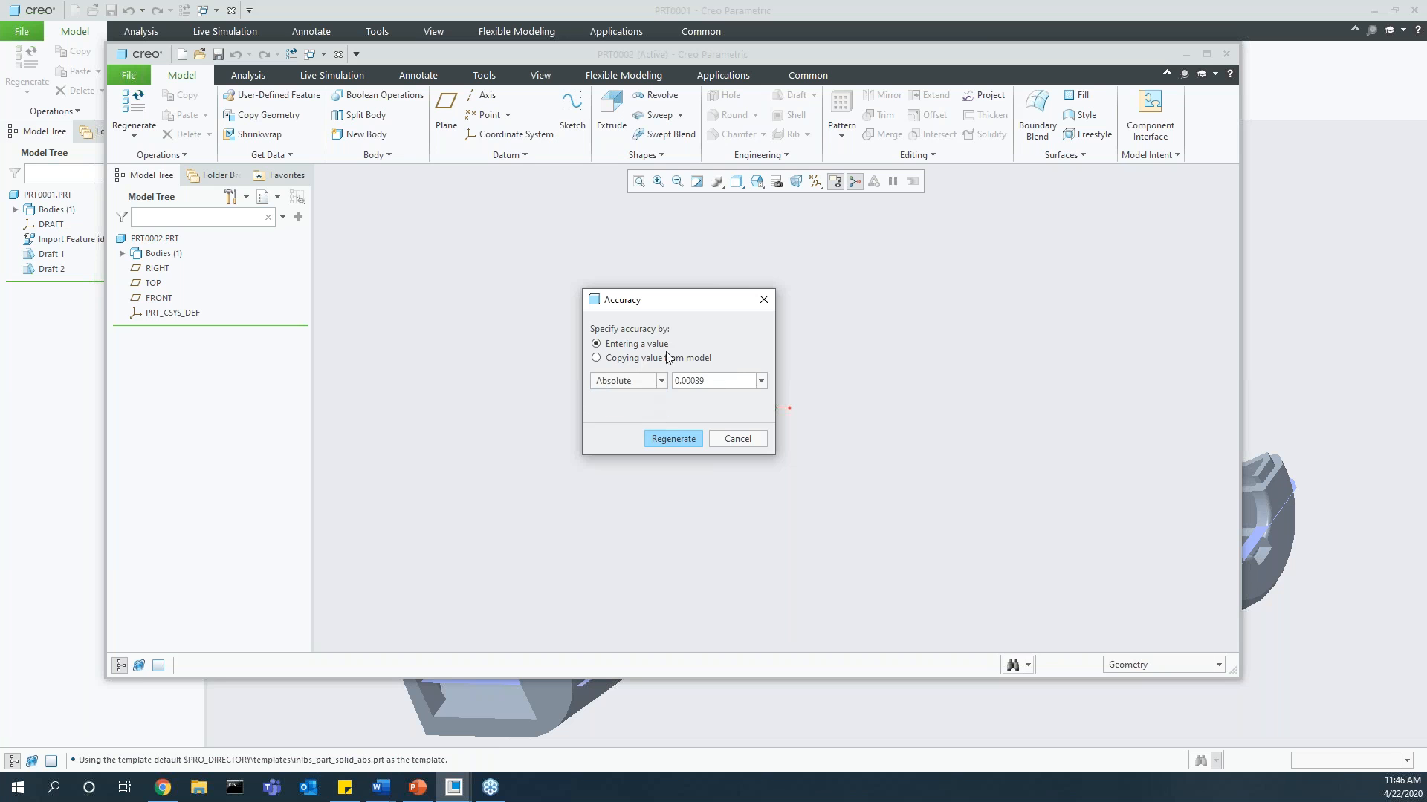
pyautogui.click(717, 440)
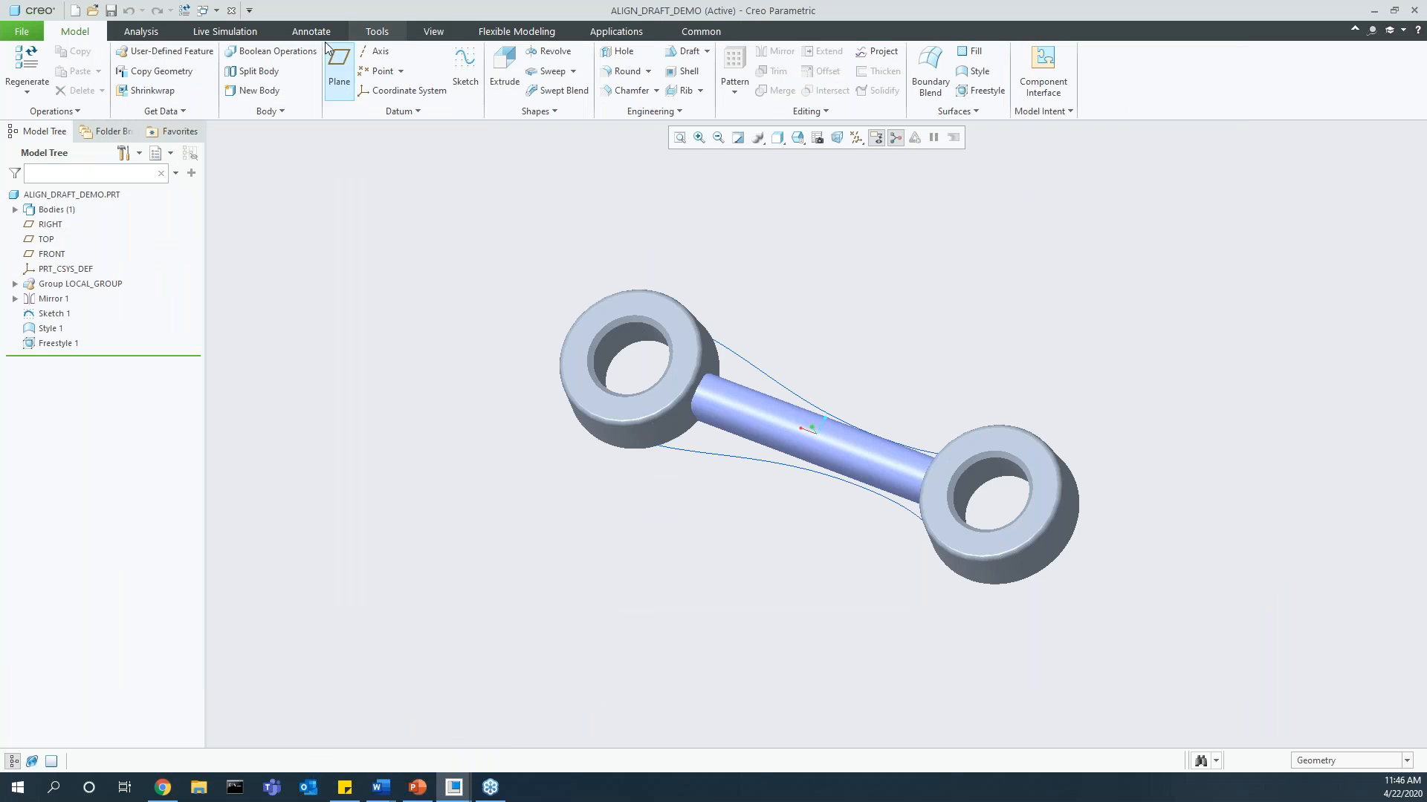
# Step: Open the Freestyle 1 feature of the ALIGN_DRAFT_DEMO part for editing
pyautogui.keyDown('shift'); pyautogui.moveTo(684, 399); pyautogui.dragTo(750, 446, button='middle'); pyautogui.keyUp('shift')
pyautogui.click(45, 346)
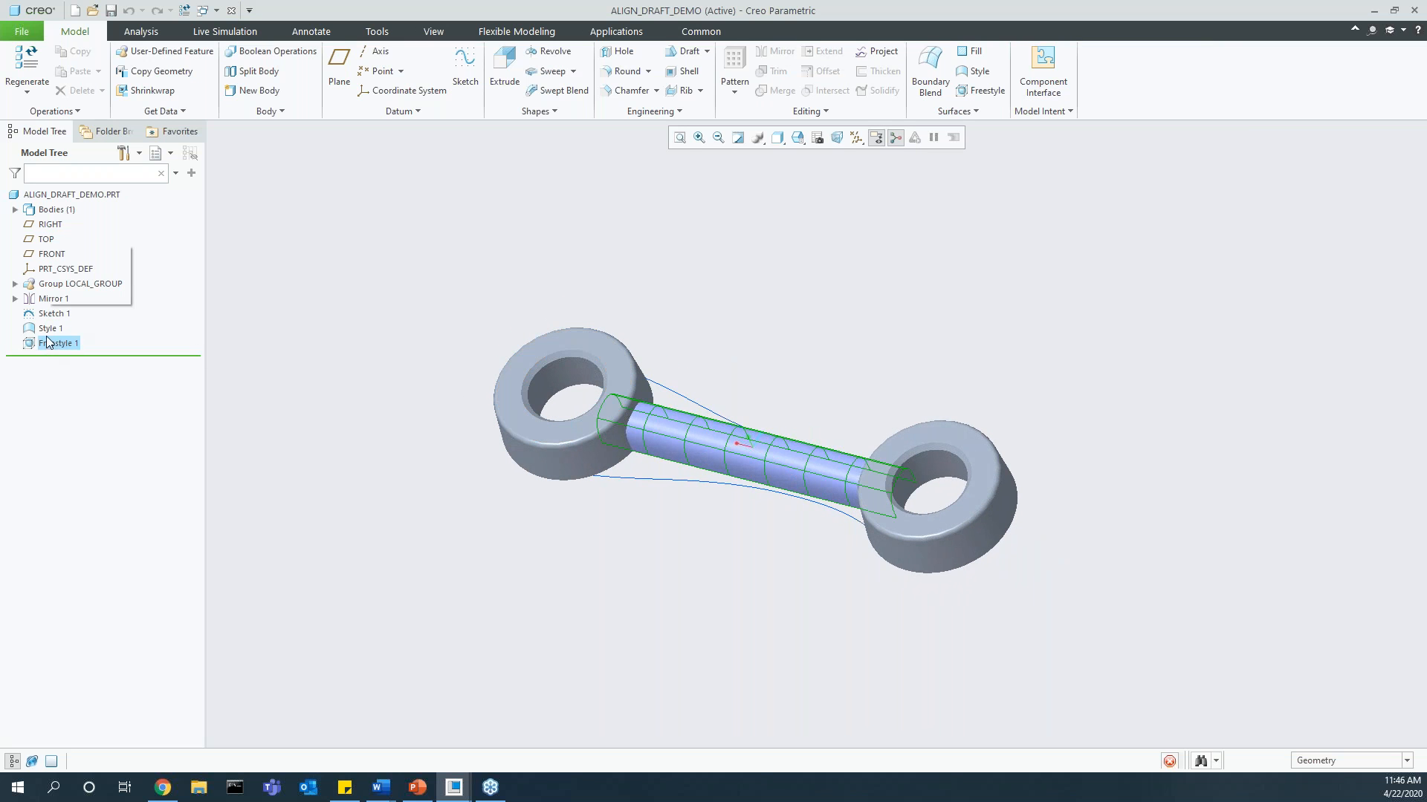
pyautogui.click(58, 266)
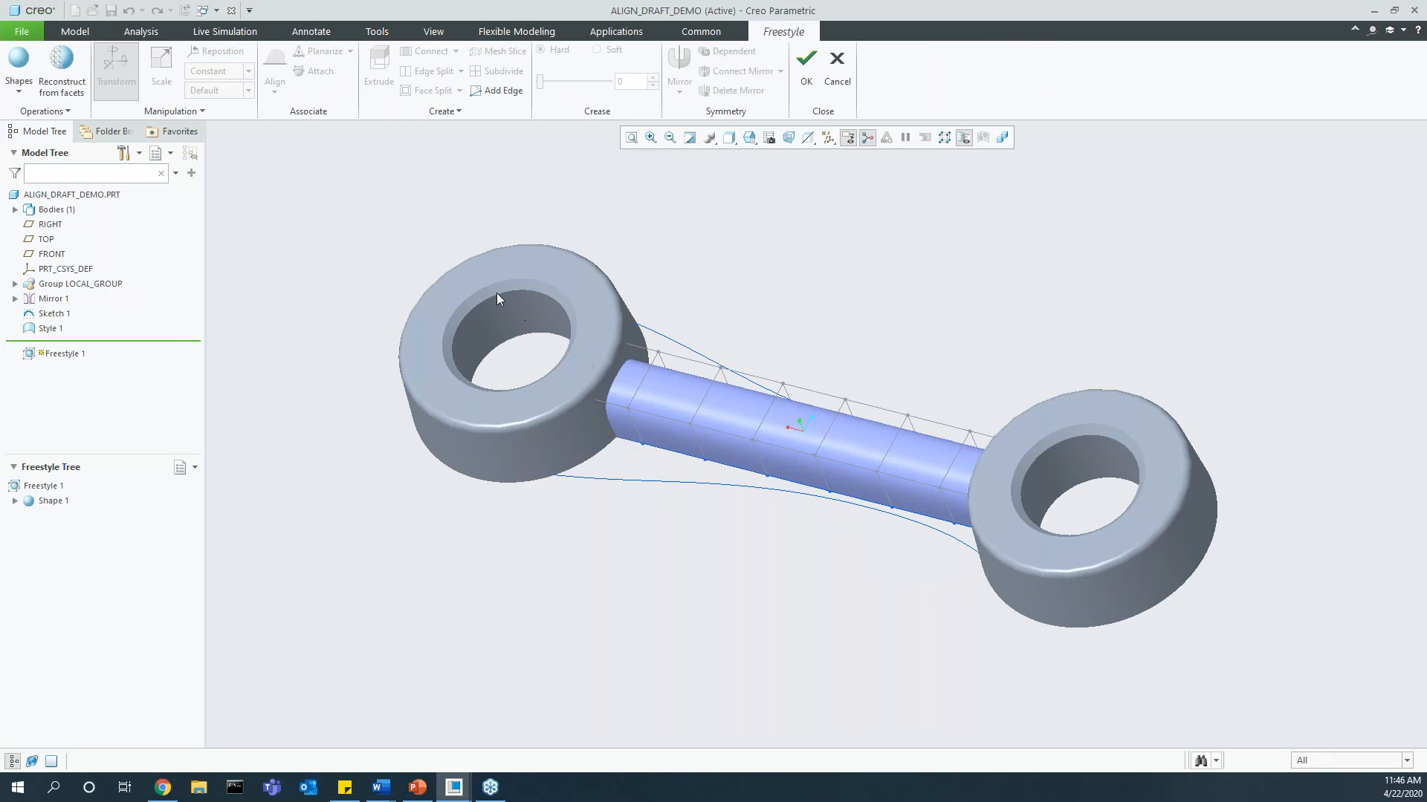
# Step: Use Align Draft to align the link's near lower control-mesh edge chain with the adjacent curve, taking the TOP plane as draft reference
pyautogui.click(598, 438)
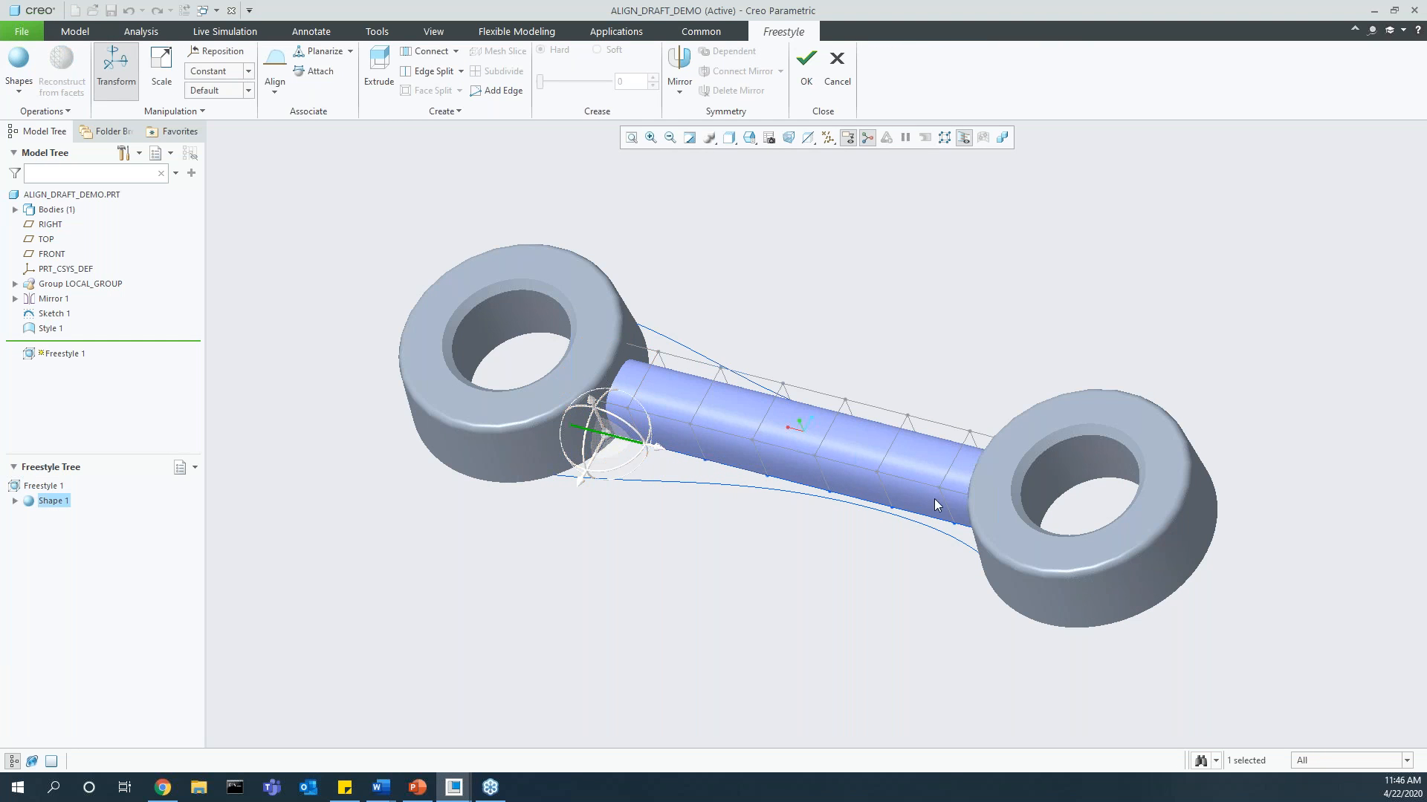
pyautogui.keyDown('shift'); pyautogui.click(1001, 538); pyautogui.keyUp('shift')
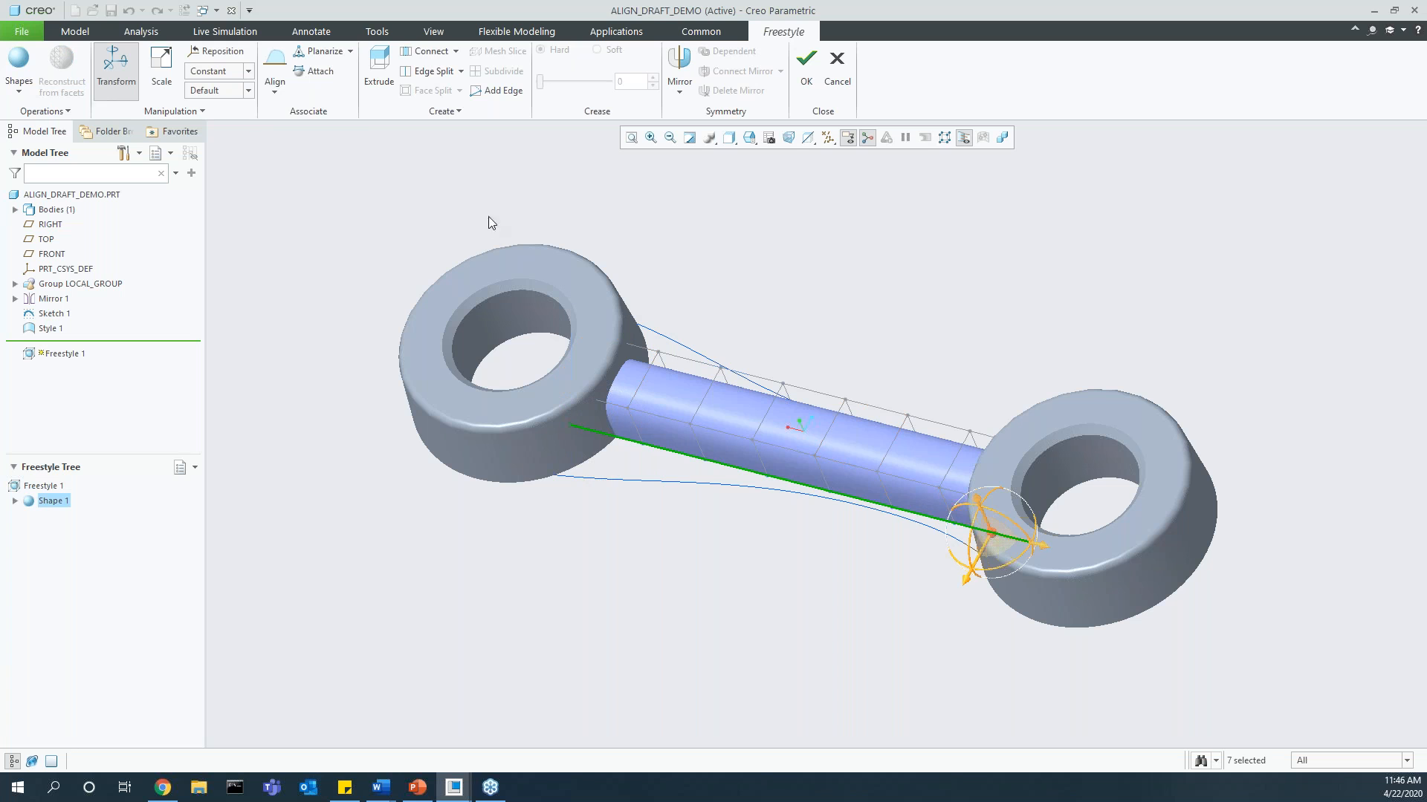
pyautogui.click(273, 84)
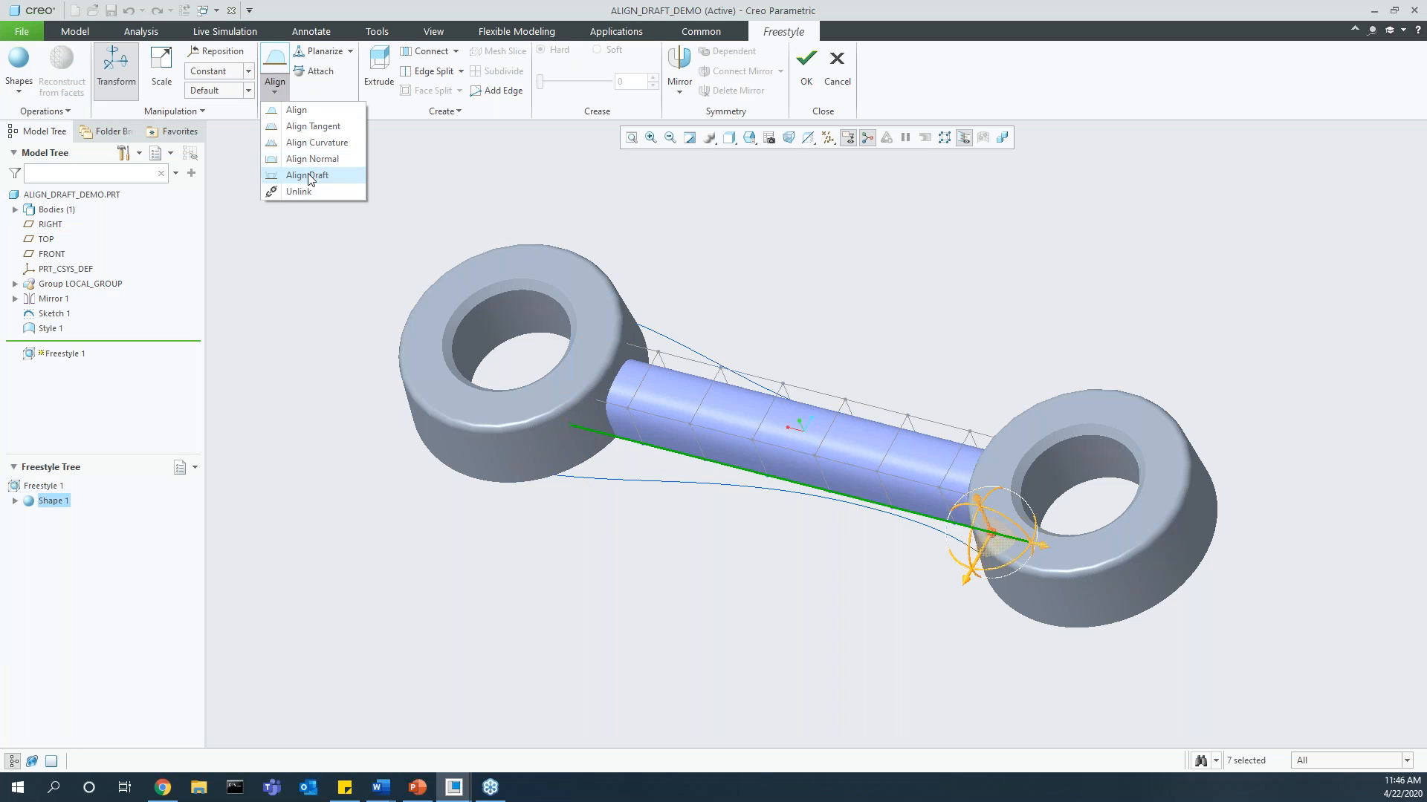
pyautogui.click(307, 176)
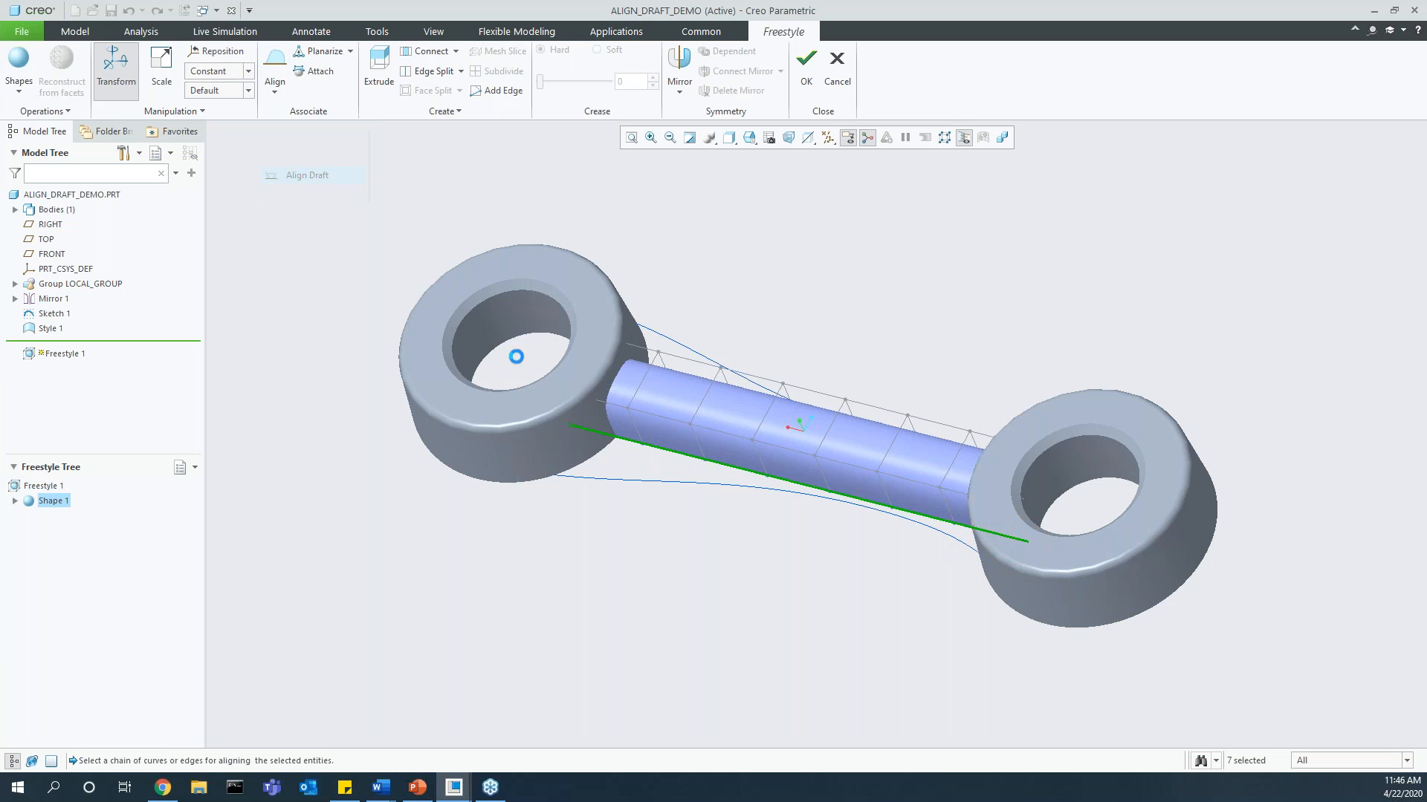
pyautogui.keyDown('shift'); pyautogui.click(607, 479); pyautogui.keyUp('shift')
pyautogui.middleClick(293, 315)
pyautogui.click(46, 238)
pyautogui.scroll(2, 627, 456)
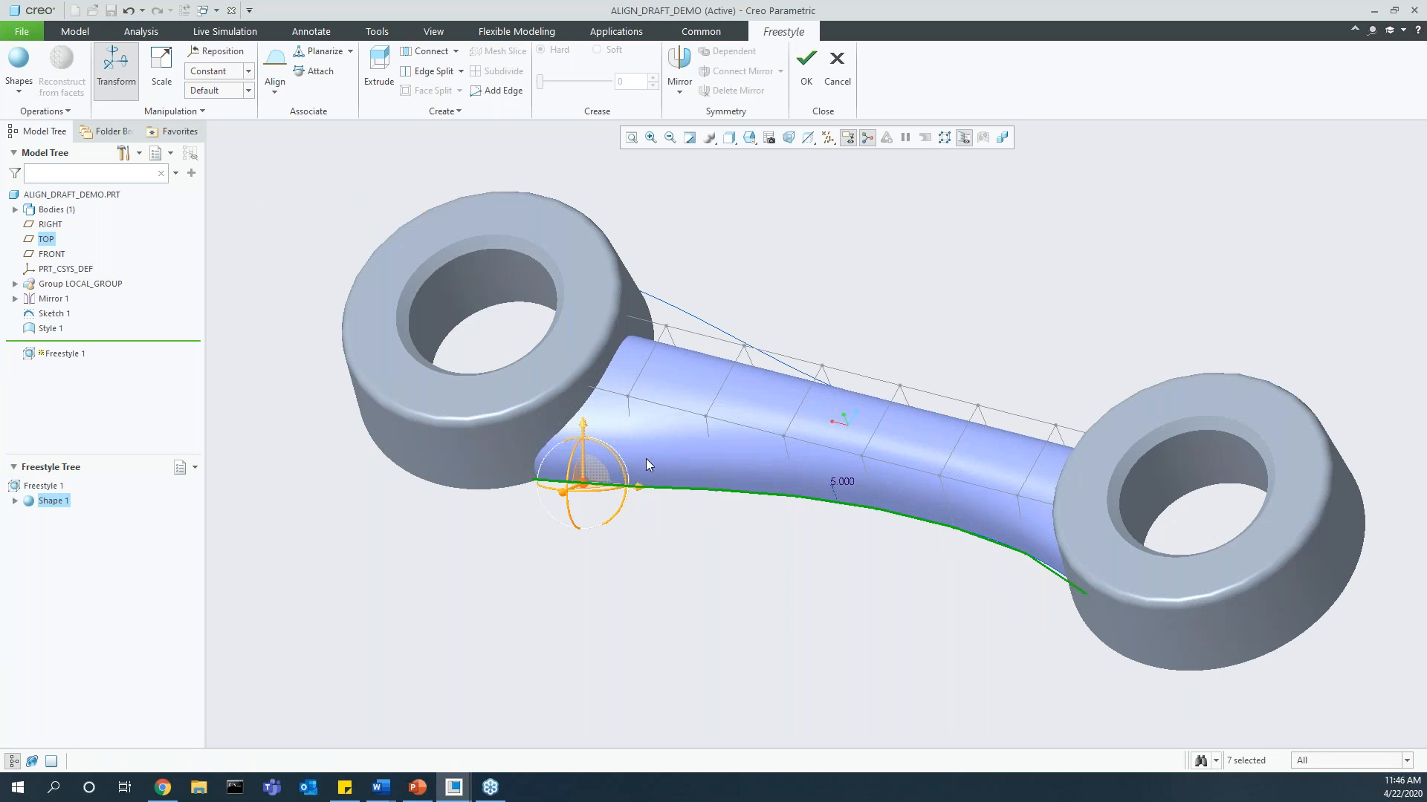
# Step: Set the draft angle along the aligned edge chain to 10 degrees
pyautogui.moveTo(832, 495); pyautogui.dragTo(828, 473, button='middle')
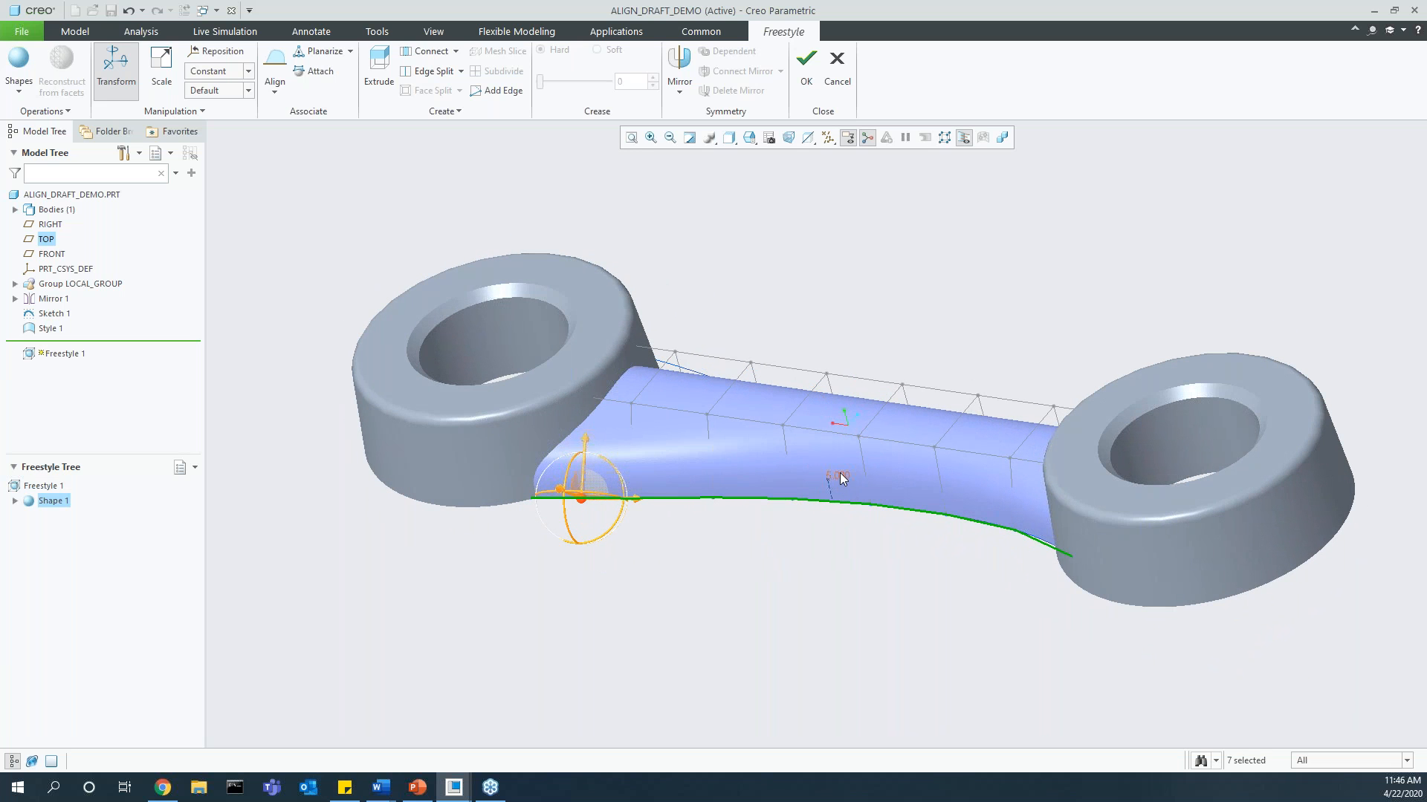
pyautogui.write('10')
pyautogui.press('Return')
pyautogui.scroll(4, 568, 453)
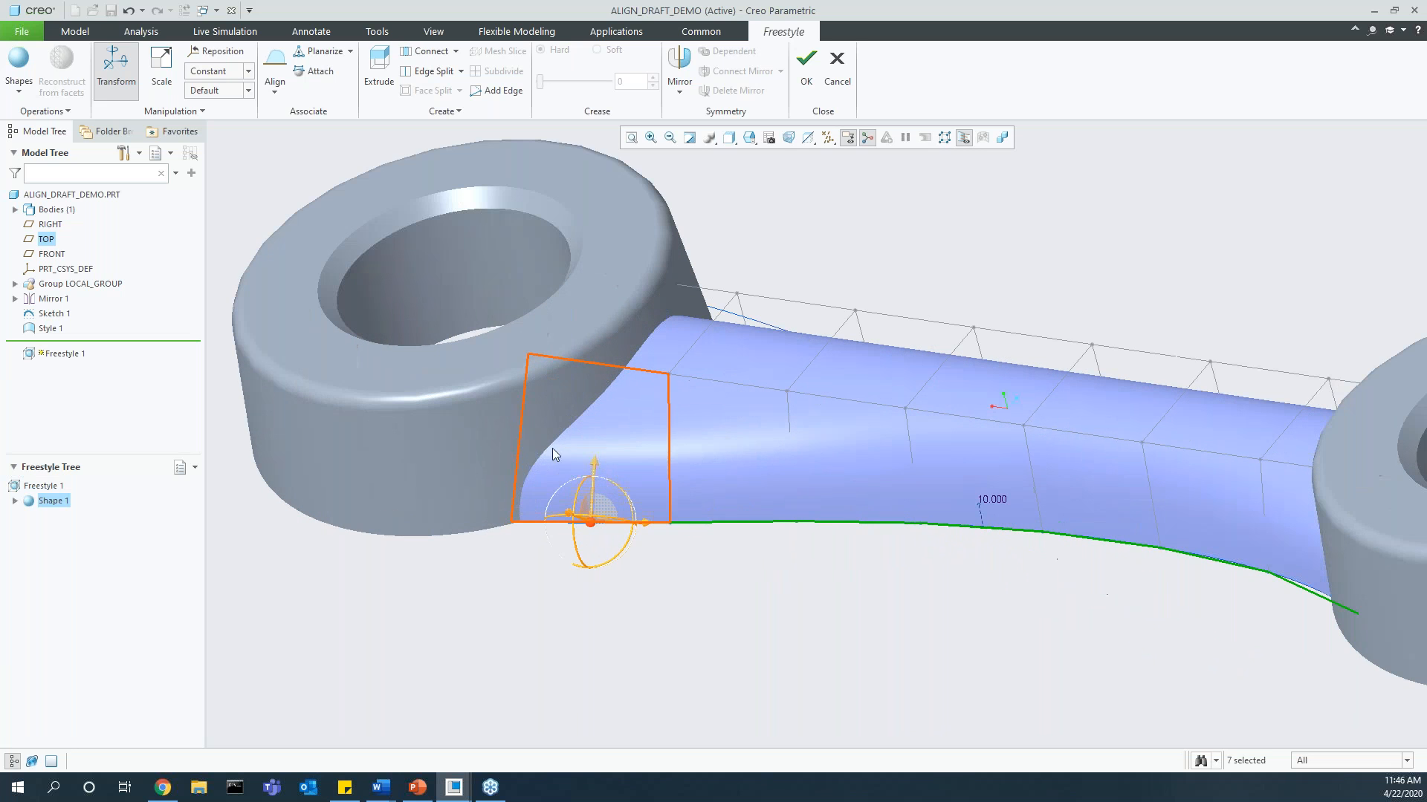
# Step: Set the draft angle along the aligned edge chain to 3 degrees
pyautogui.doubleClick(993, 499)
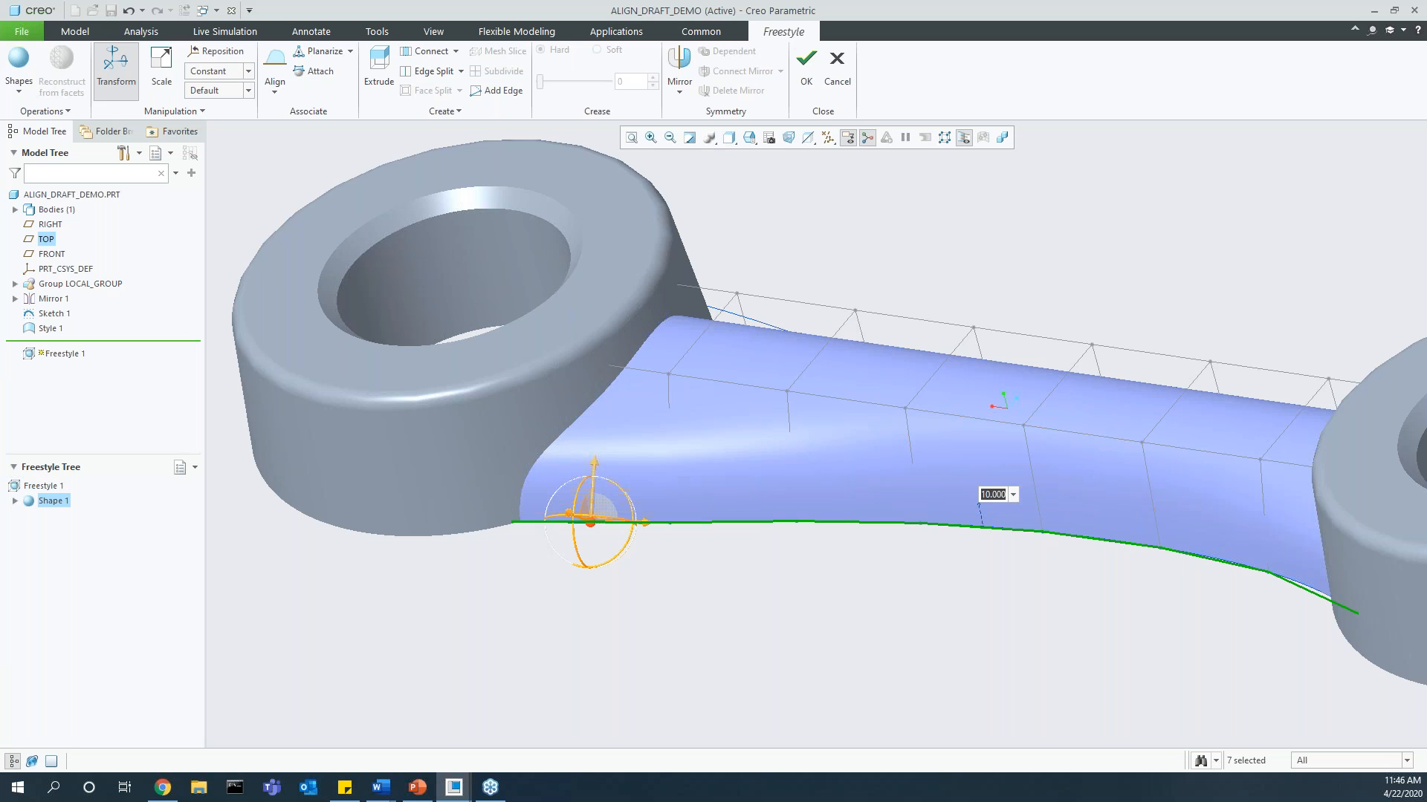
pyautogui.write('3')
pyautogui.press('Return')
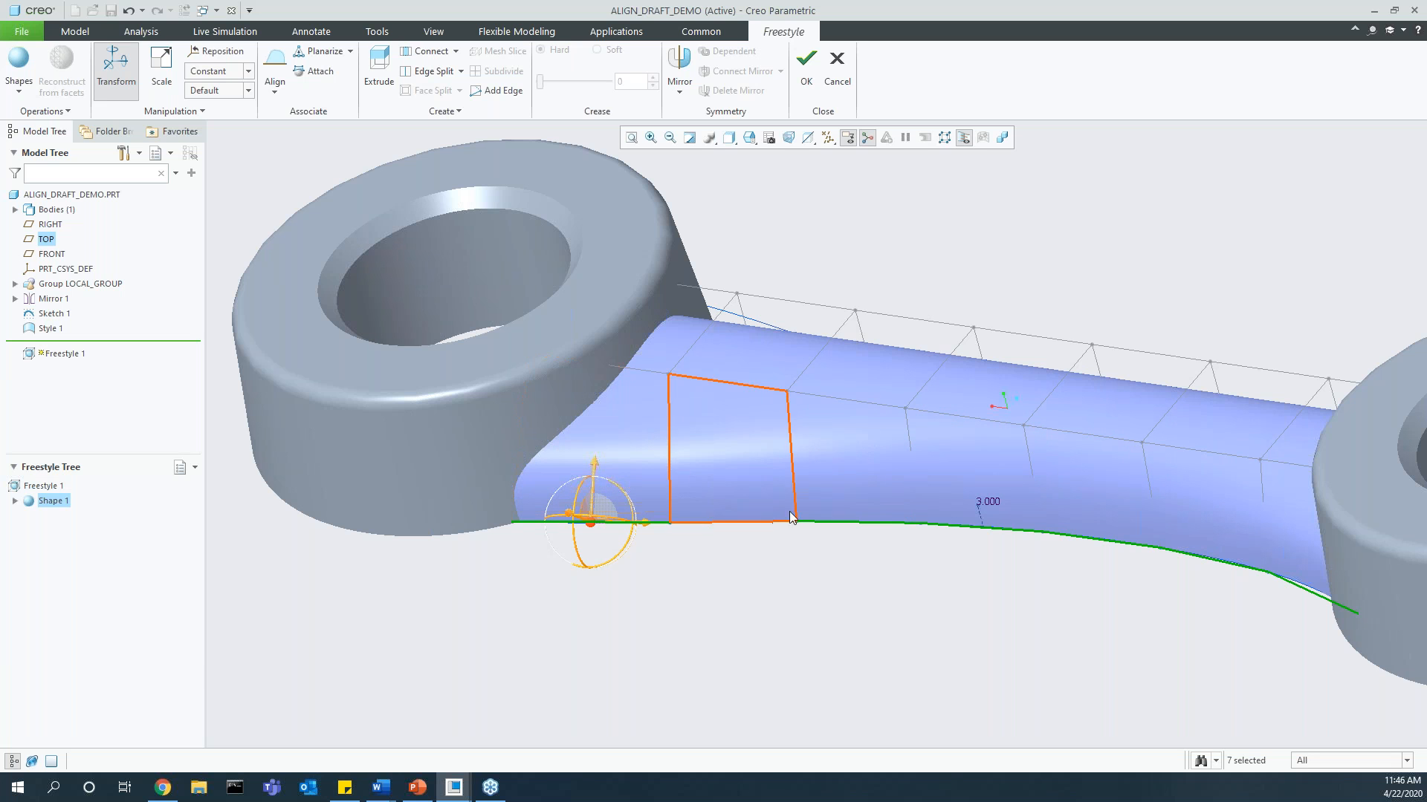
# Step: Use Align Draft to align the opposite control-mesh edge chain of the link with the curve on that side
pyautogui.moveTo(988, 536); pyautogui.dragTo(1093, 471, button='middle')
pyautogui.click(1113, 516)
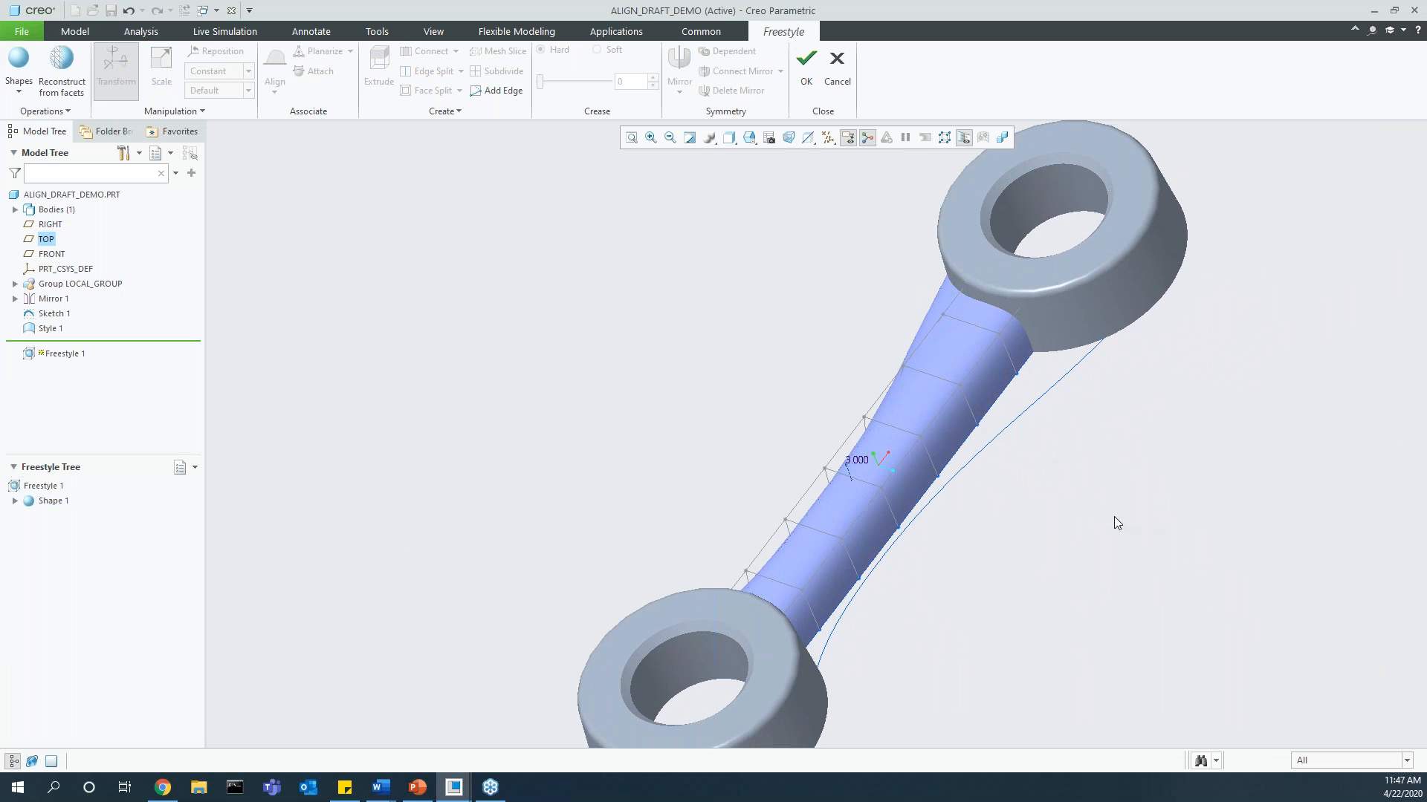
pyautogui.click(1036, 343)
pyautogui.click(789, 667)
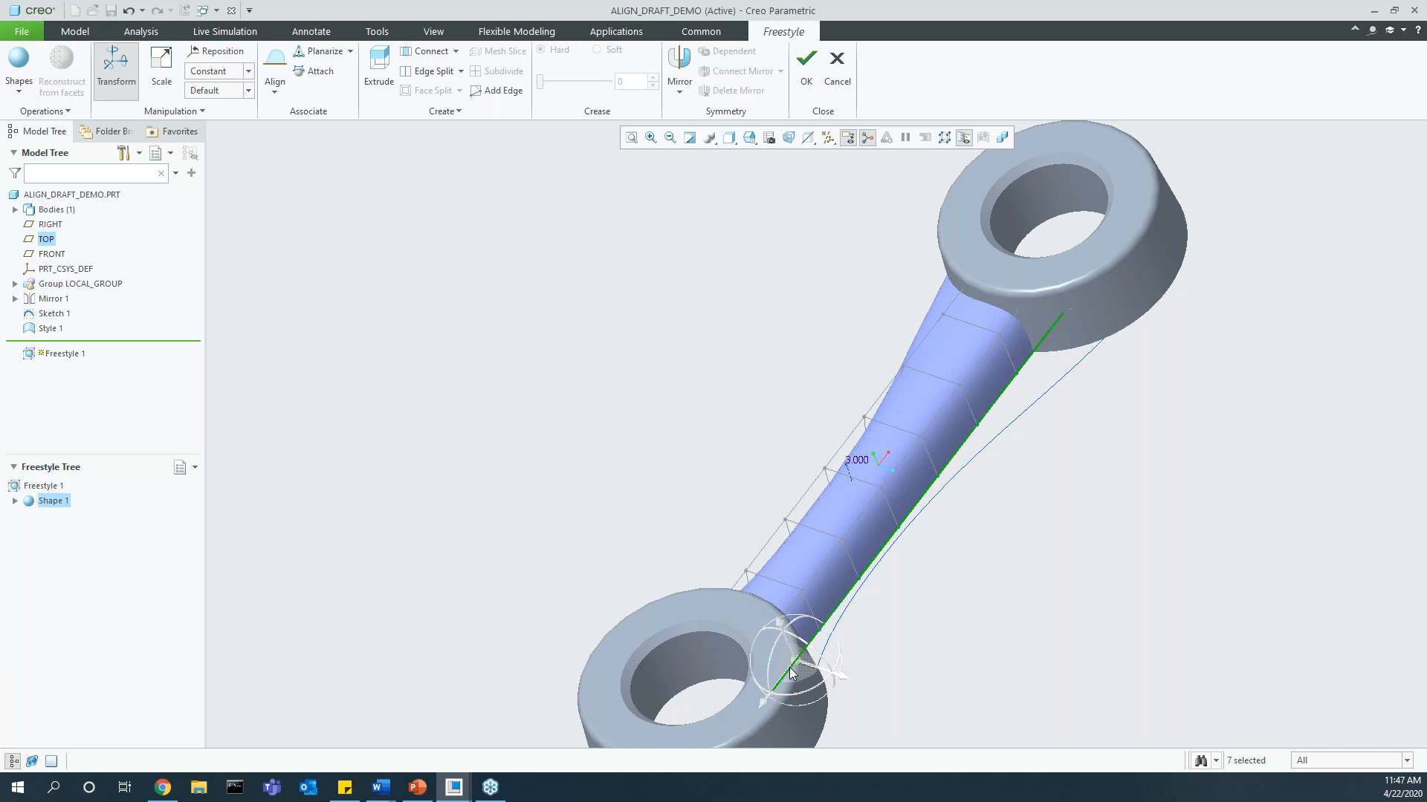
pyautogui.click(275, 86)
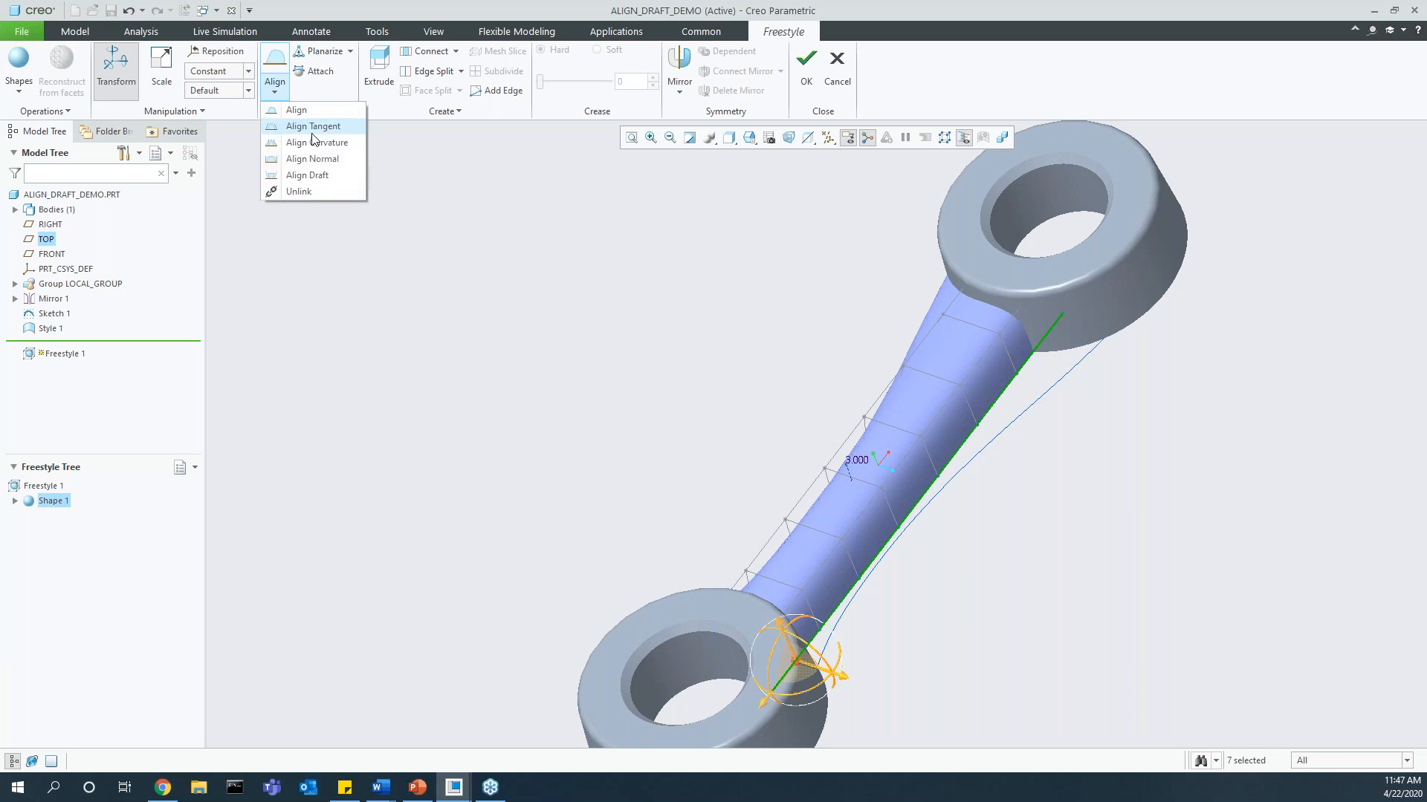
pyautogui.click(335, 178)
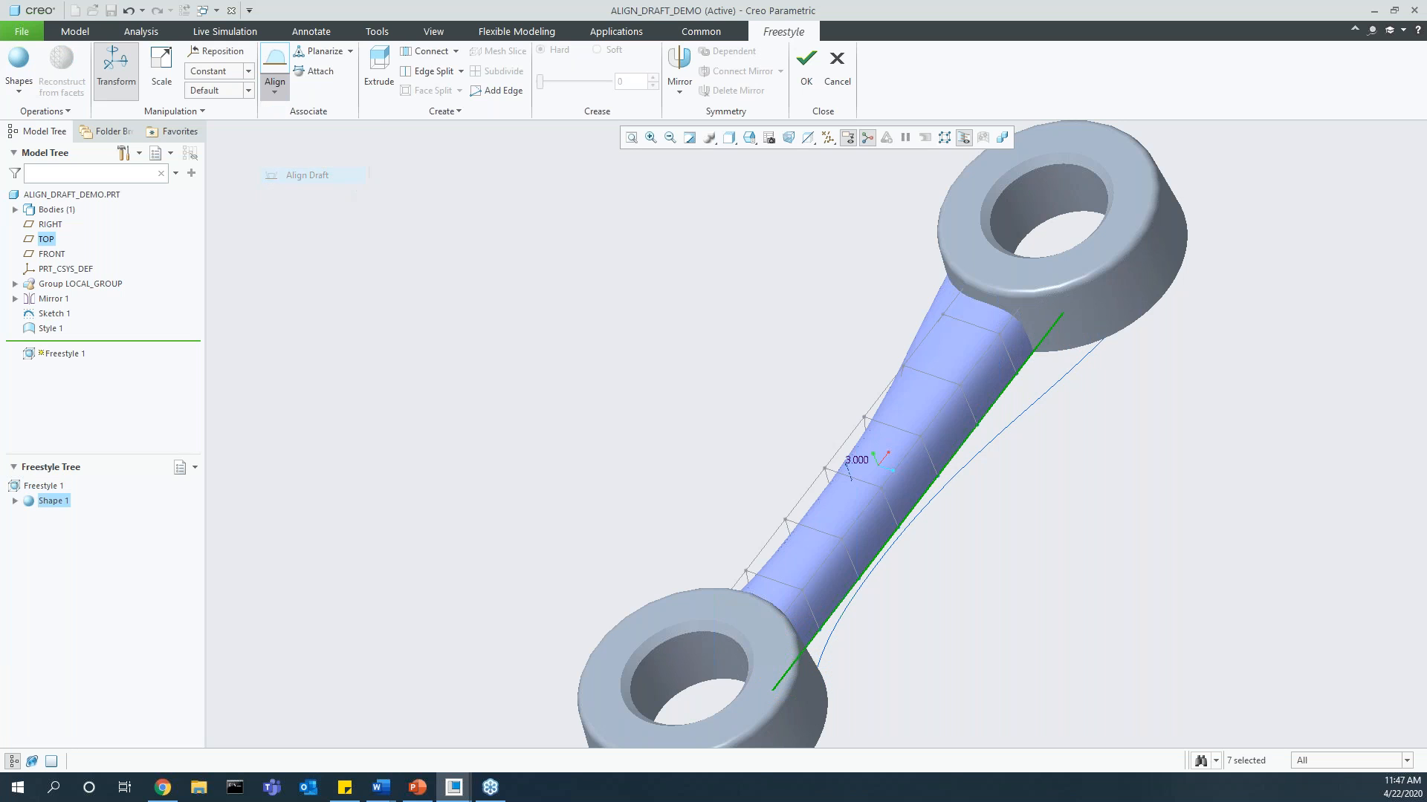
pyautogui.click(1038, 402)
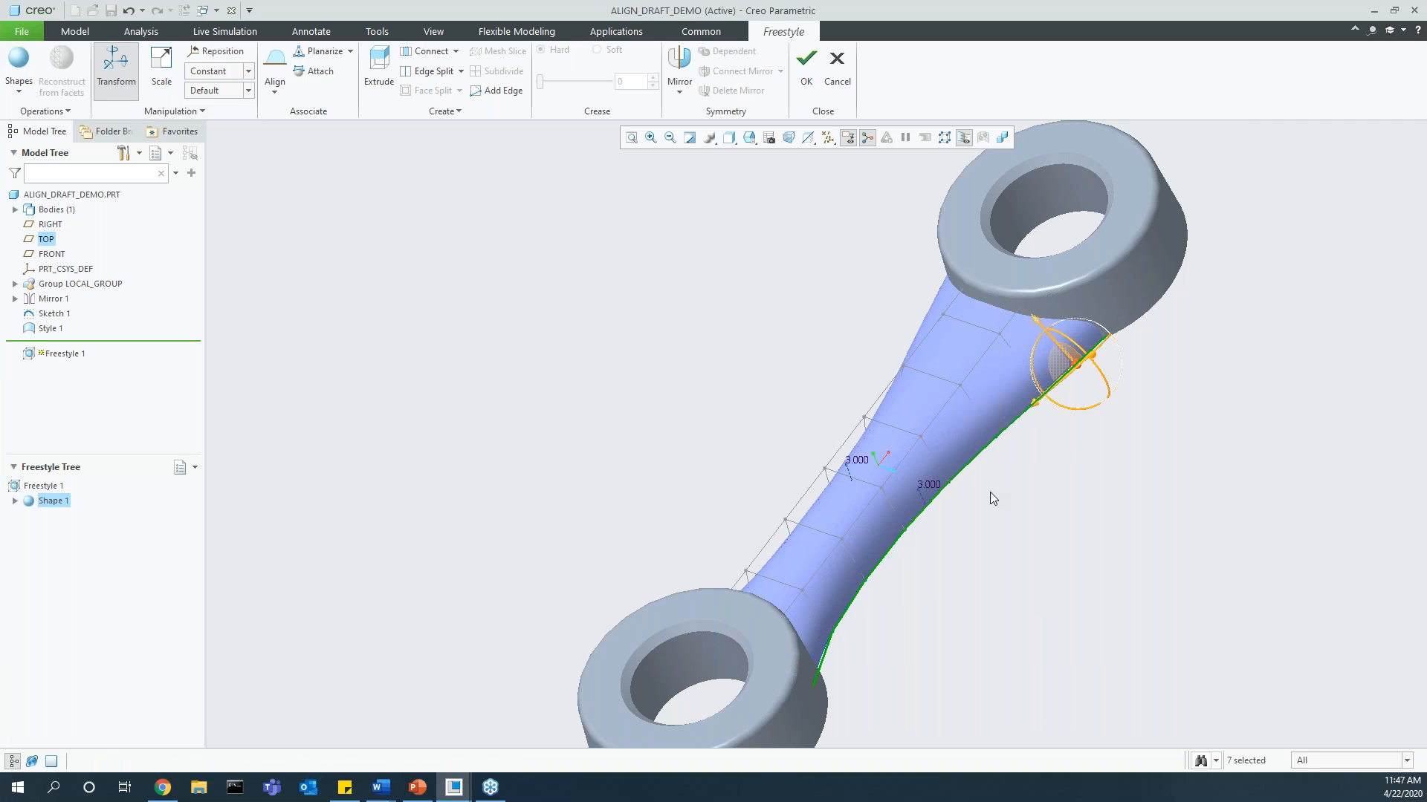
# Step: Set the second aligned edge chain's draft angle to 4 degrees and accept the Freestyle edits
pyautogui.scroll(-2, 966, 484)
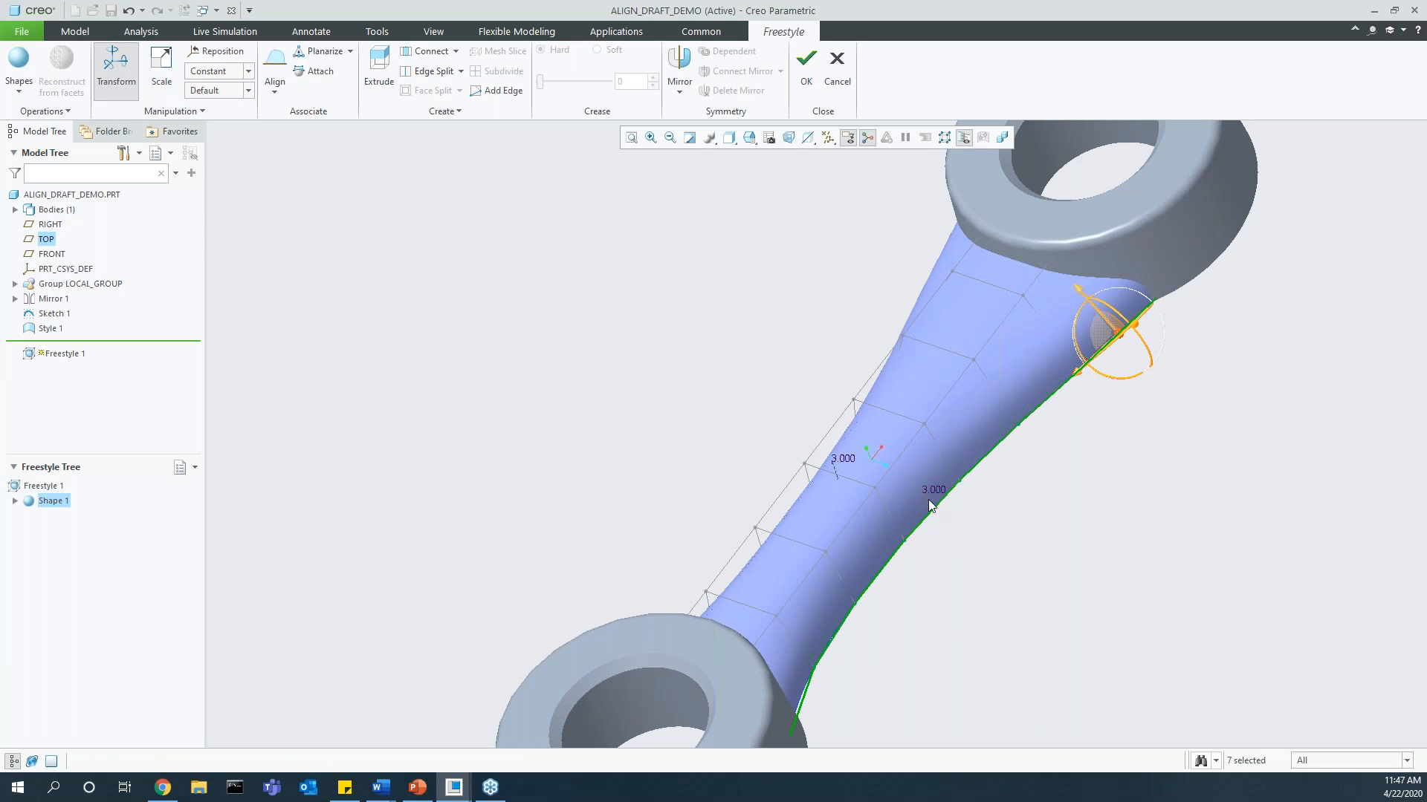
pyautogui.scroll(2, 937, 494)
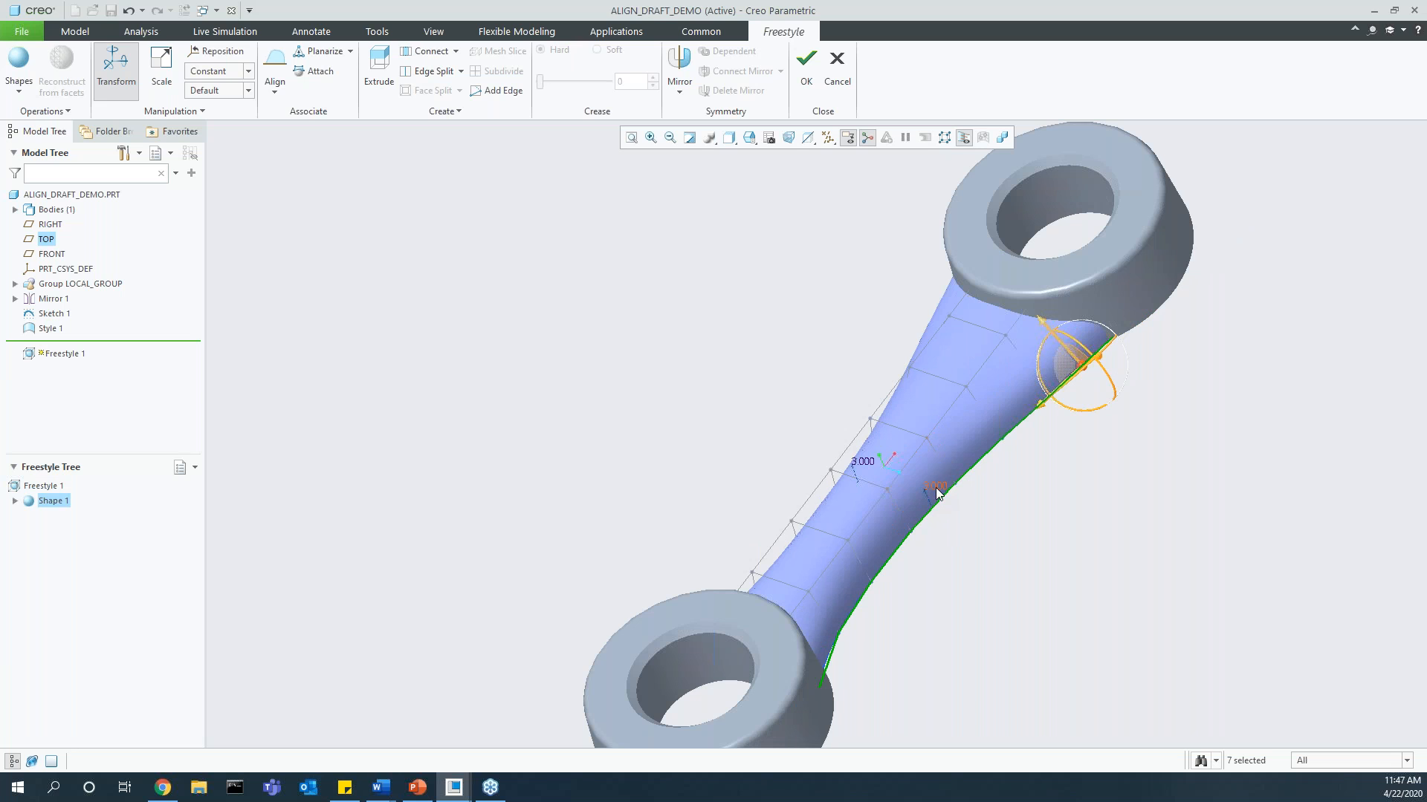
pyautogui.write('45')
pyautogui.press('BackSpace')
pyautogui.press('Return')
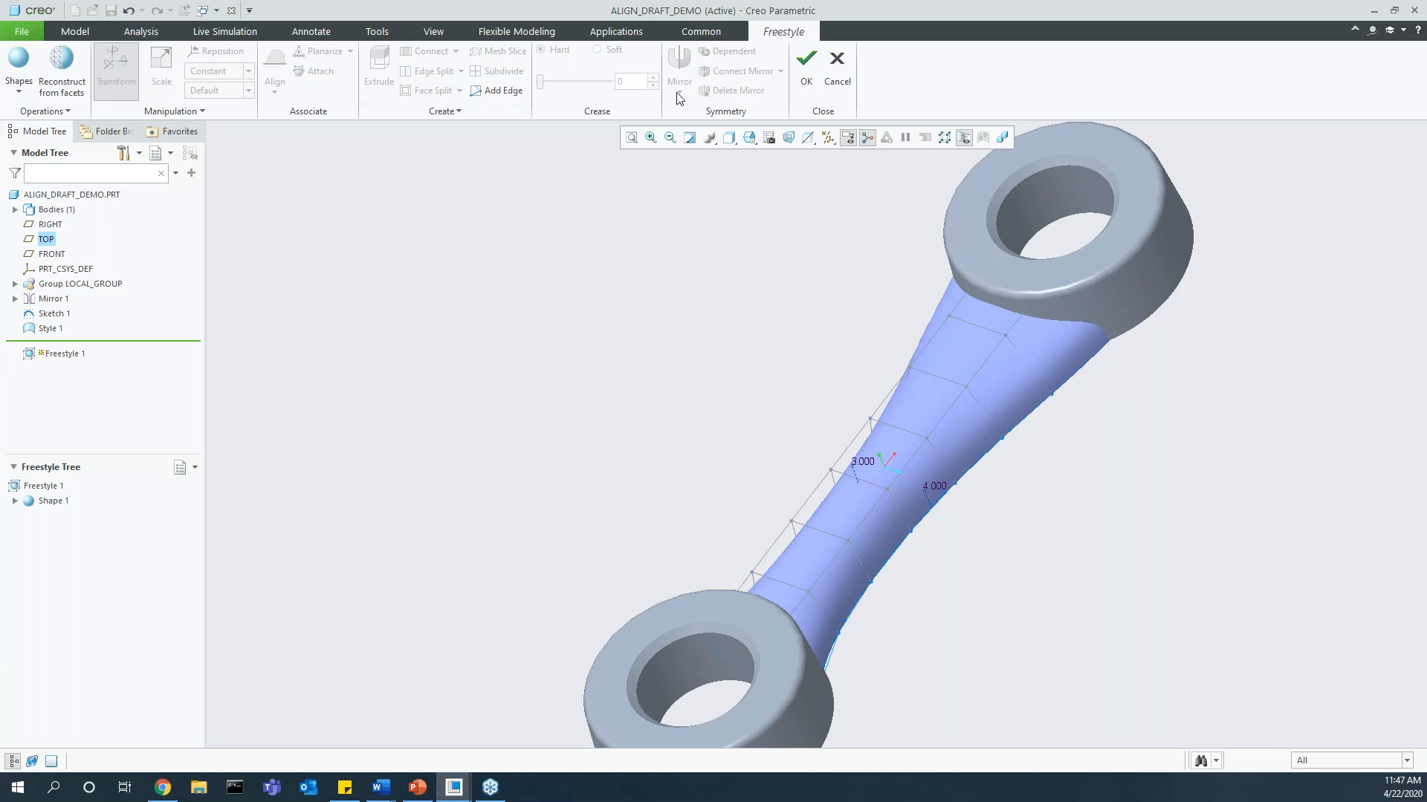
pyautogui.click(817, 84)
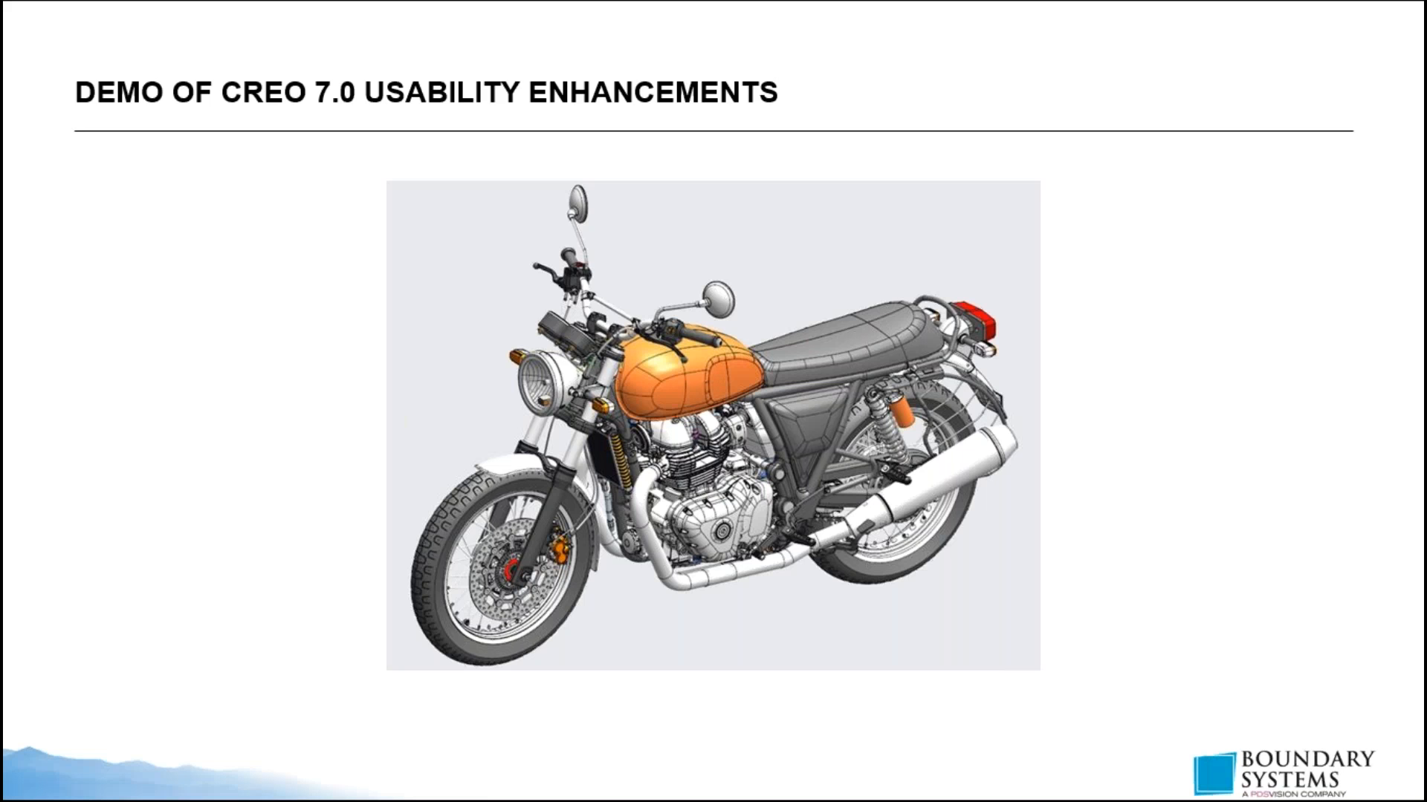
pyautogui.press('Right')
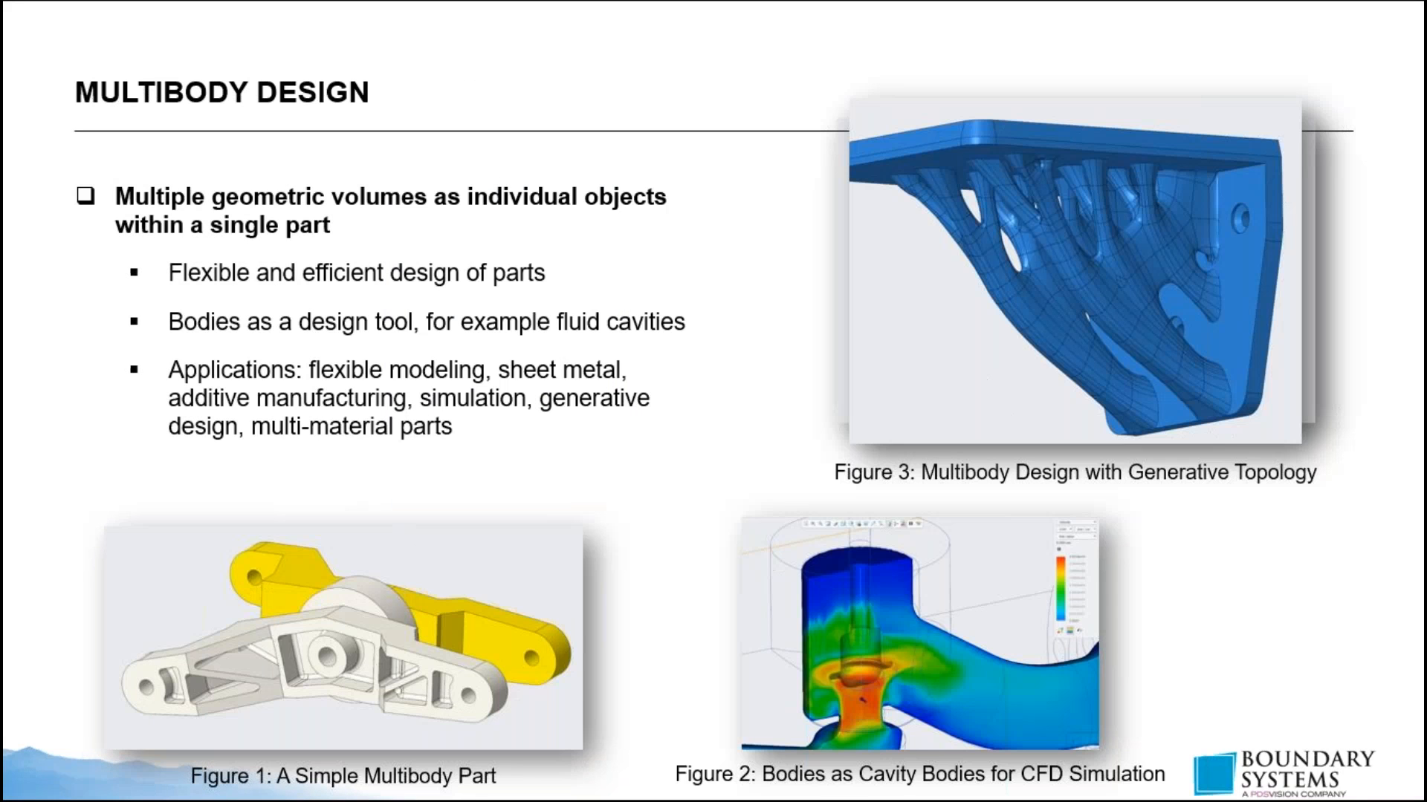
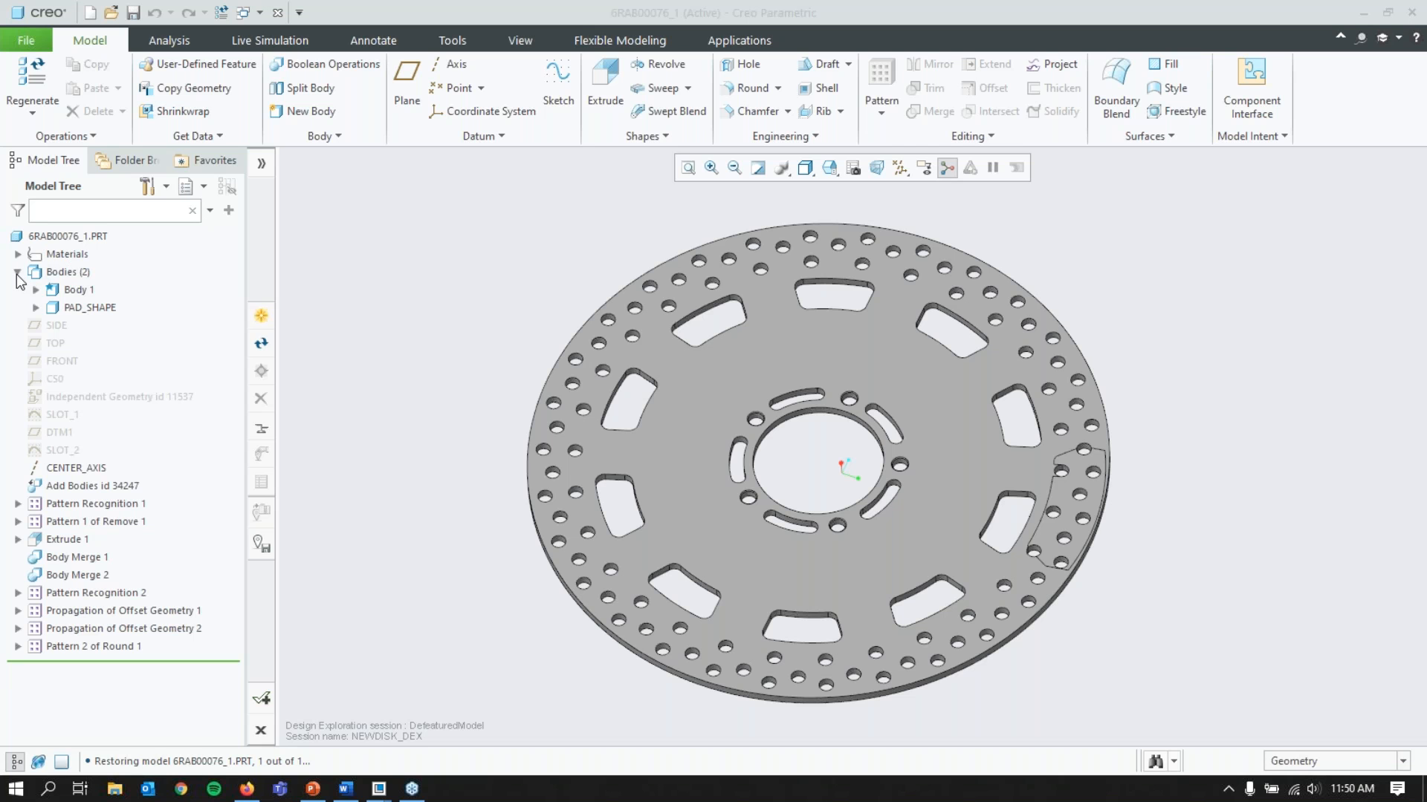
# Step: Hide the PAD_SHAPE body of the brake disk part
pyautogui.click(17, 272)
pyautogui.click(17, 272)
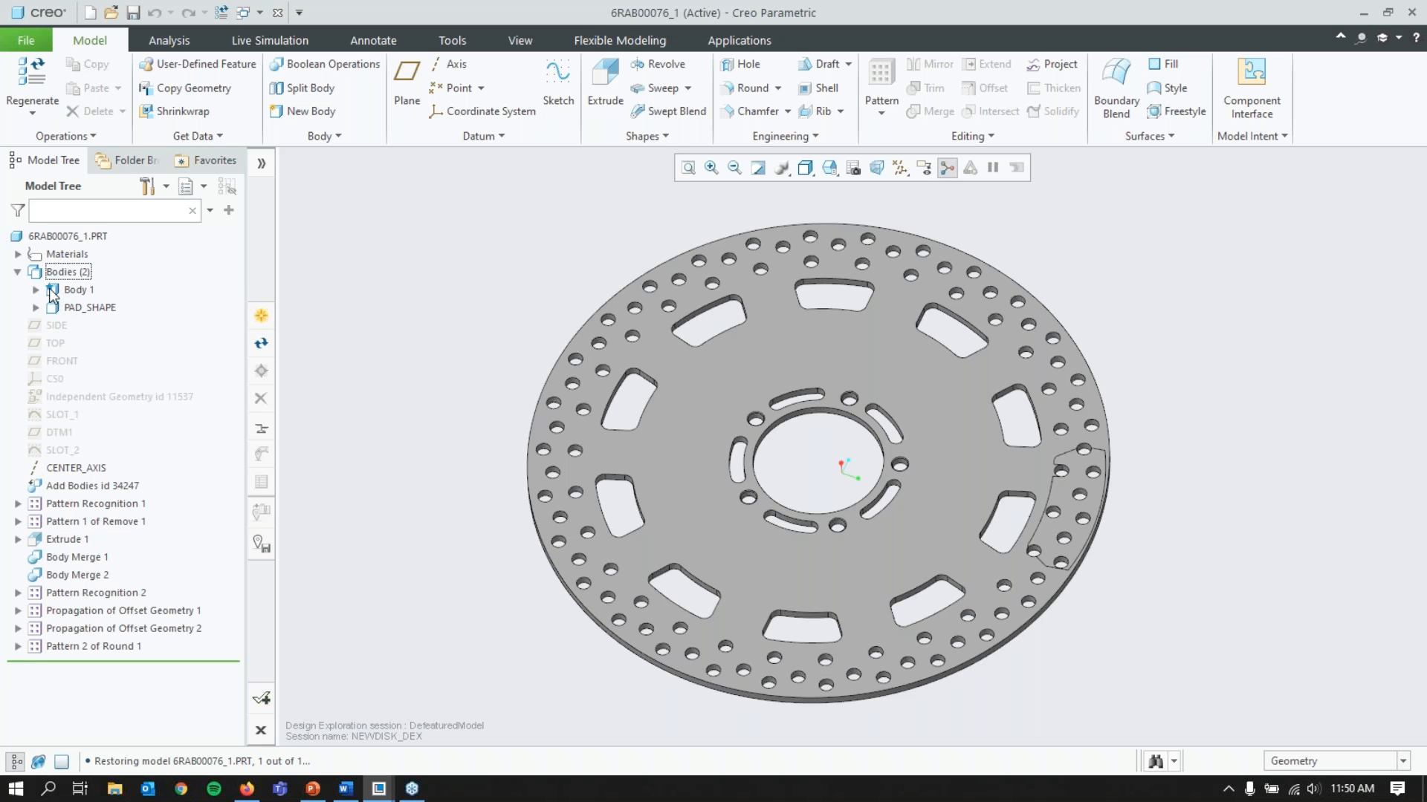
pyautogui.click(66, 304)
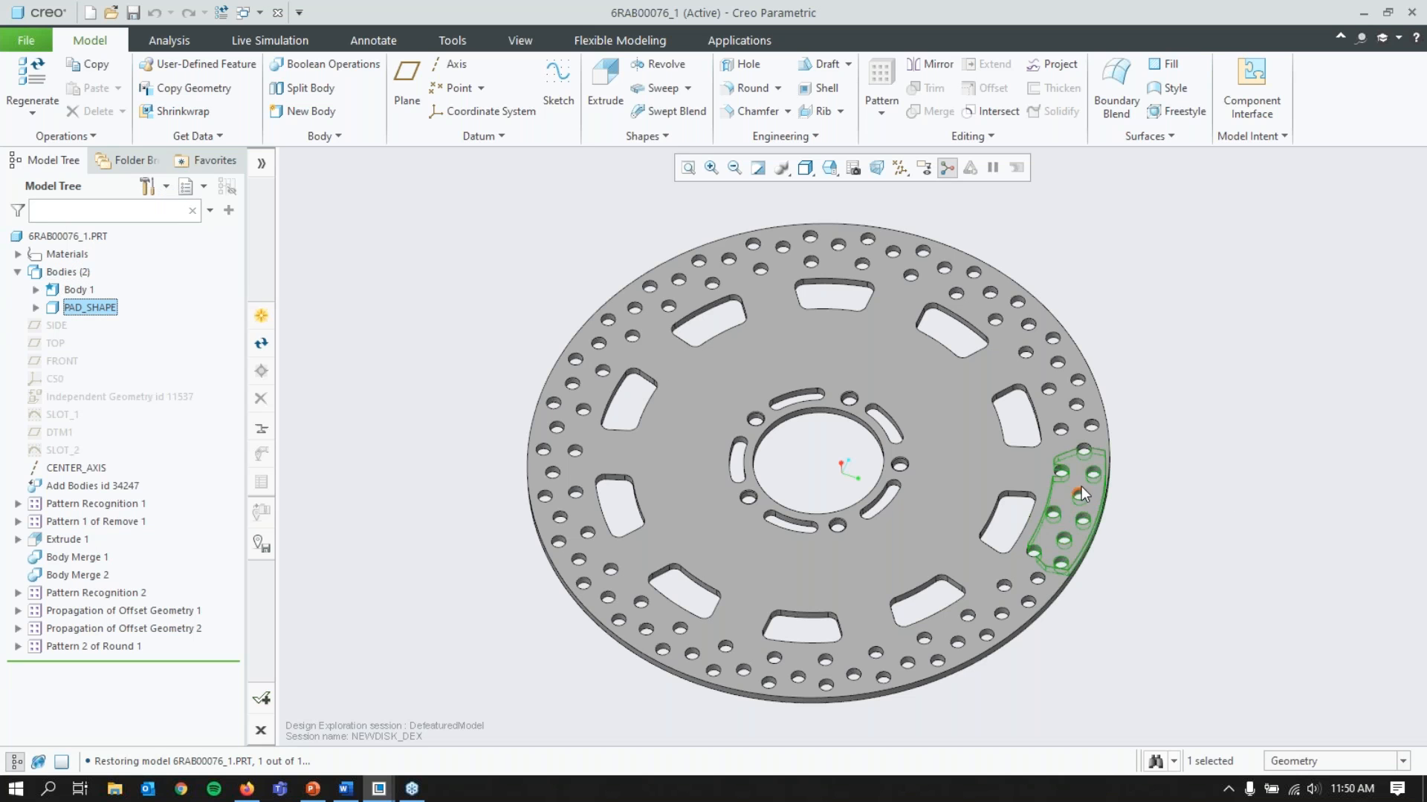
pyautogui.rightClick(104, 310)
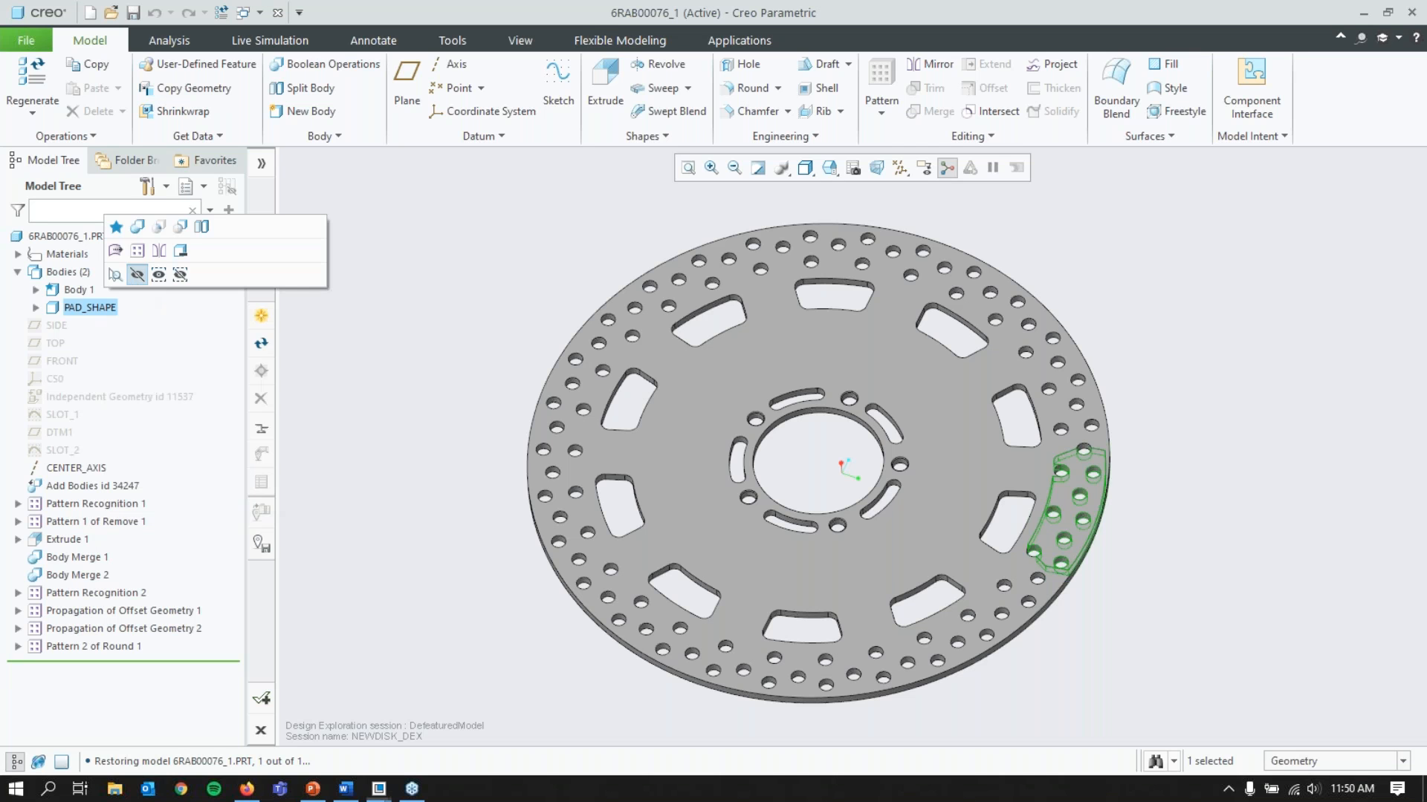
pyautogui.click(137, 275)
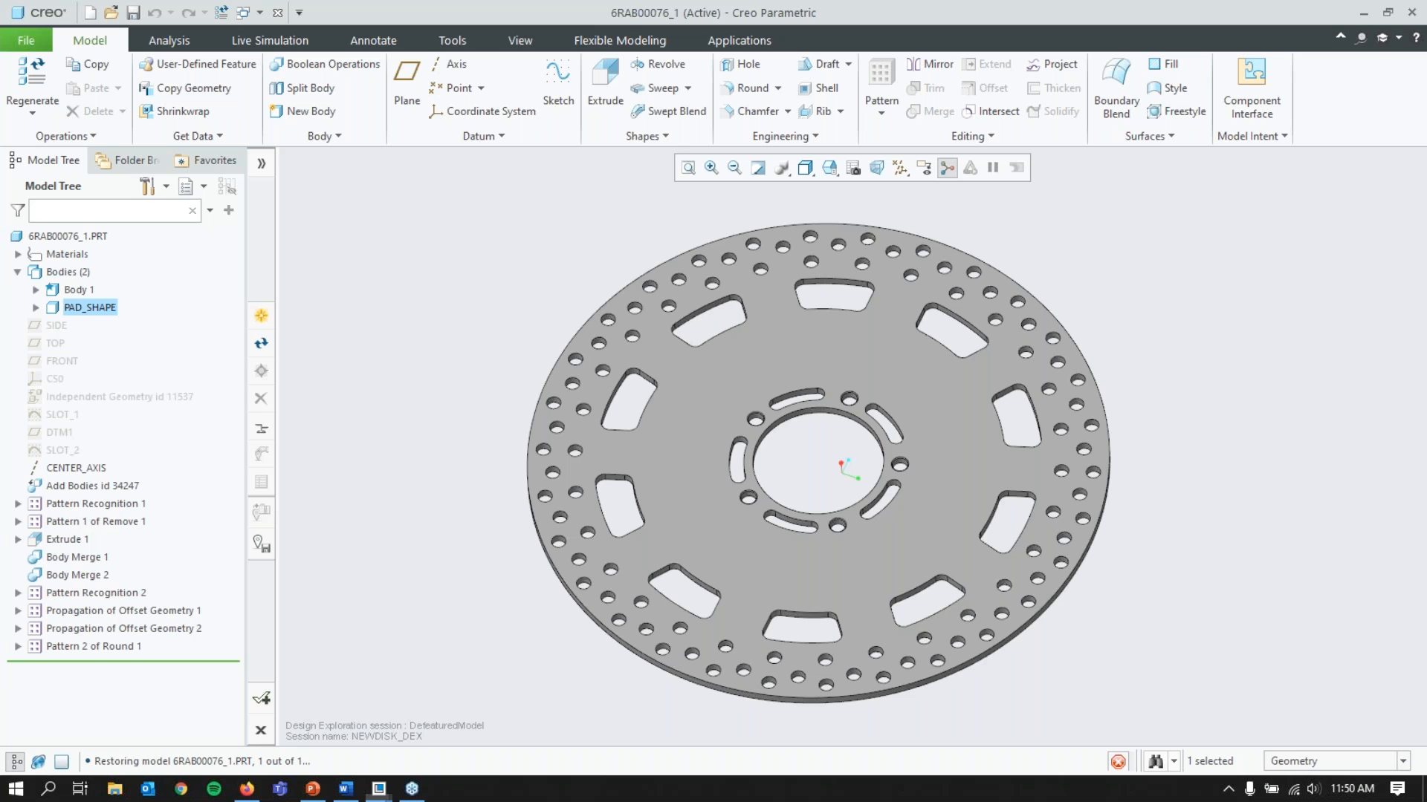
# Step: Extrude the SLOT_2 sketch as a solid new body, adding material up to the disk's front face
pyautogui.click(307, 269)
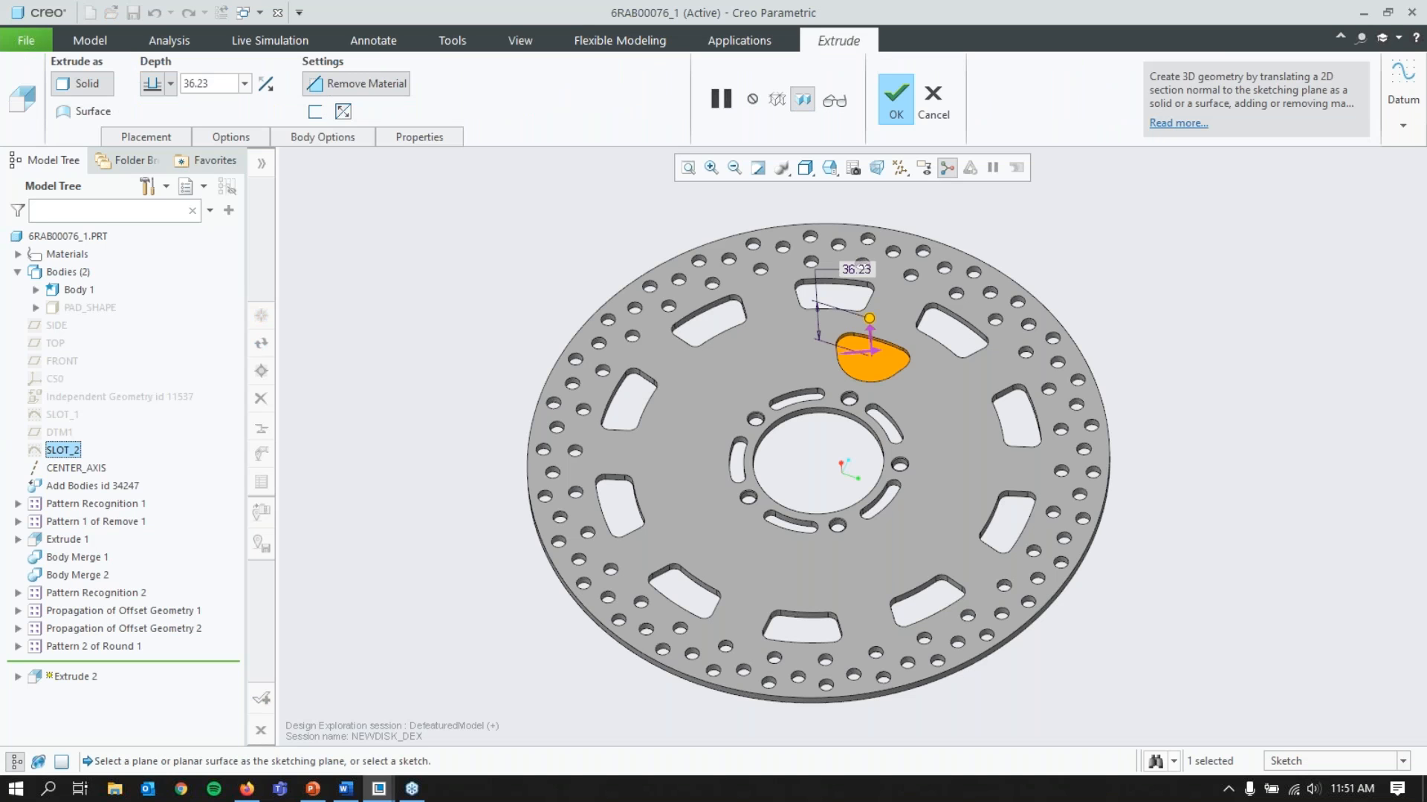
pyautogui.click(361, 134)
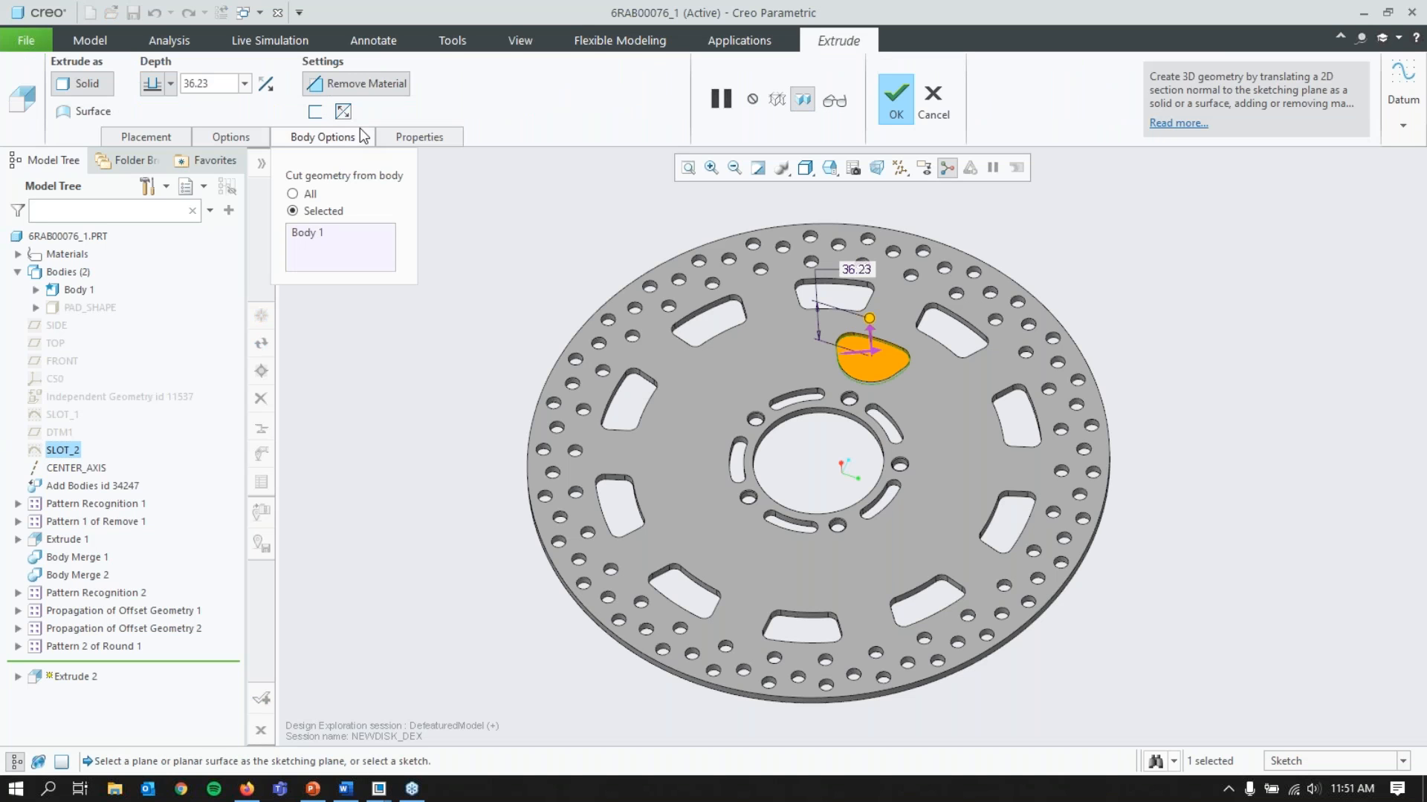
pyautogui.click(362, 135)
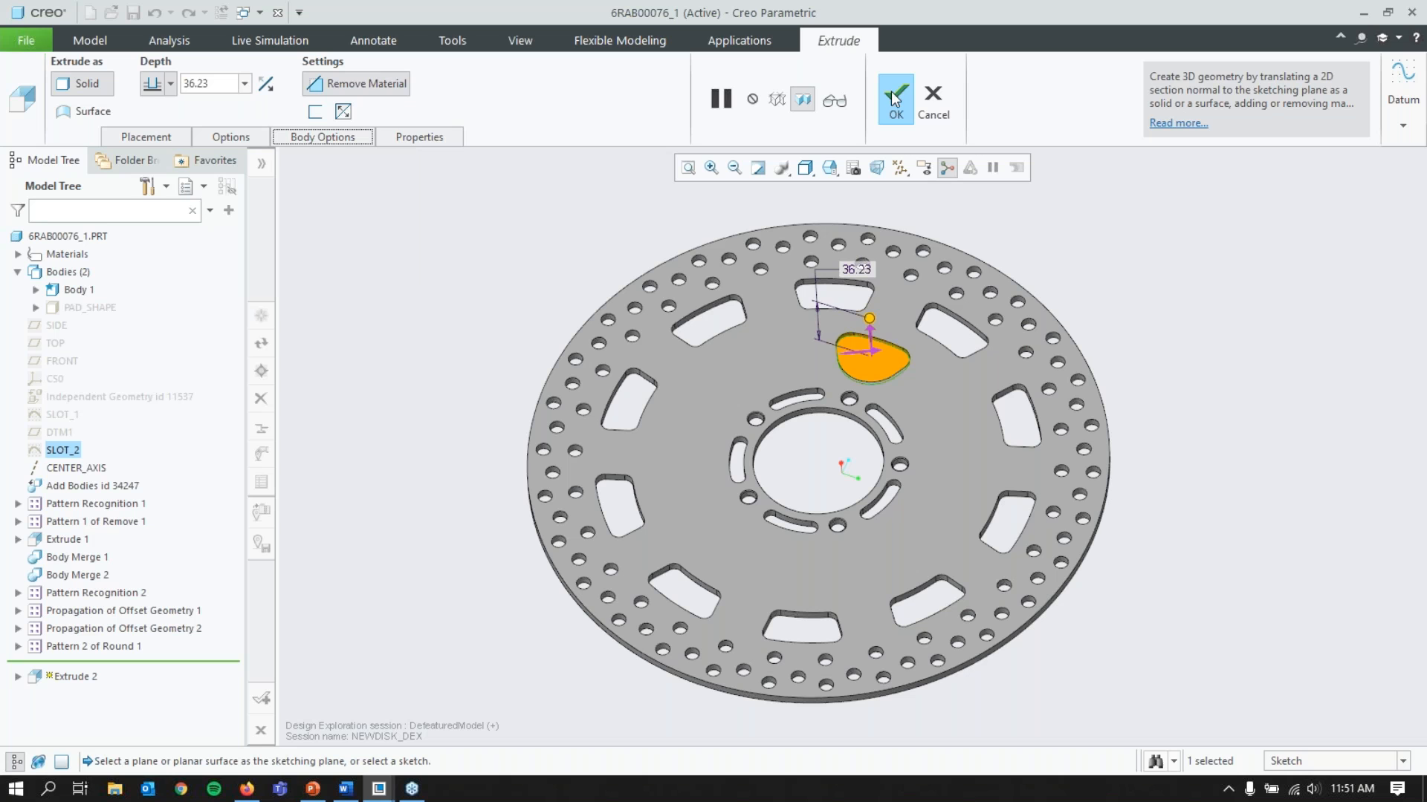
pyautogui.click(372, 84)
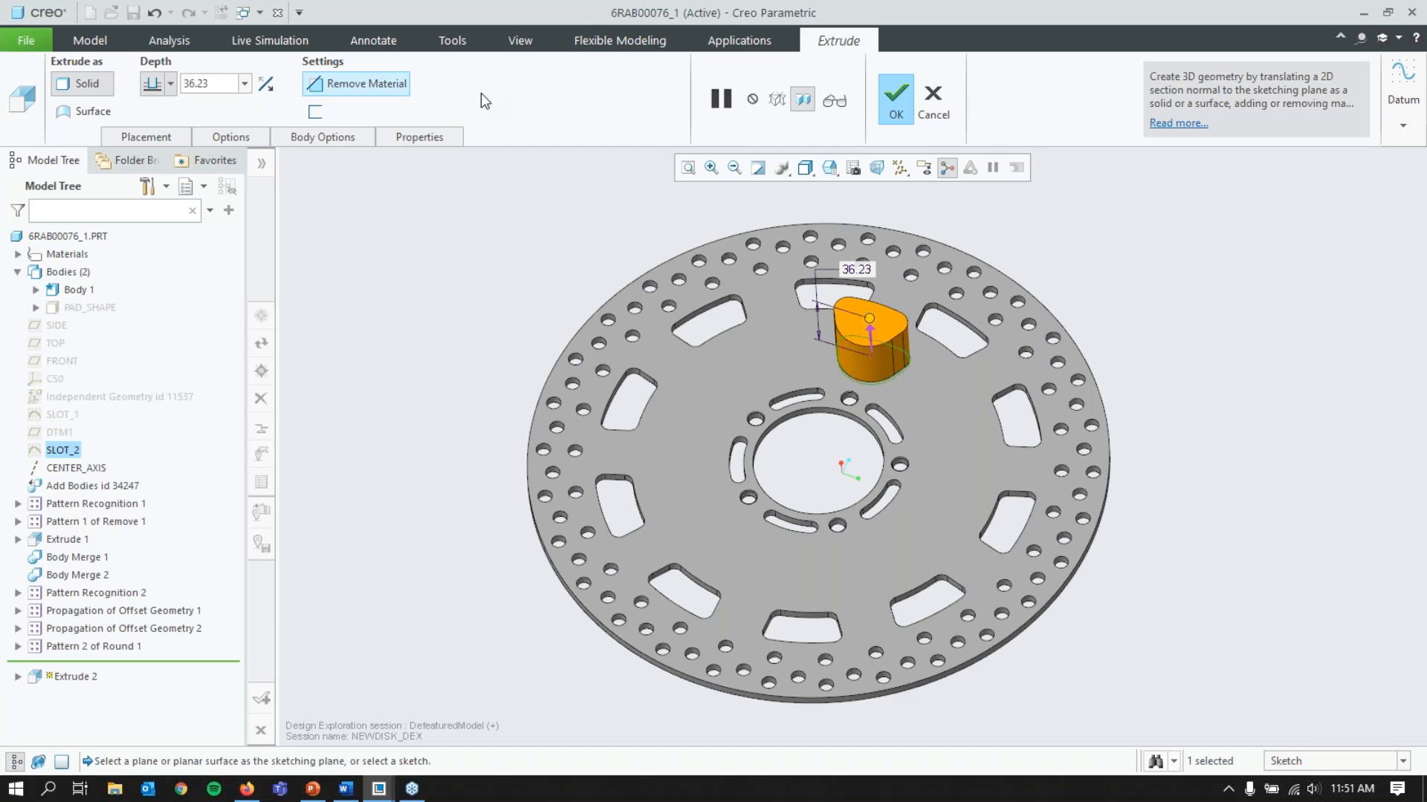
pyautogui.click(339, 137)
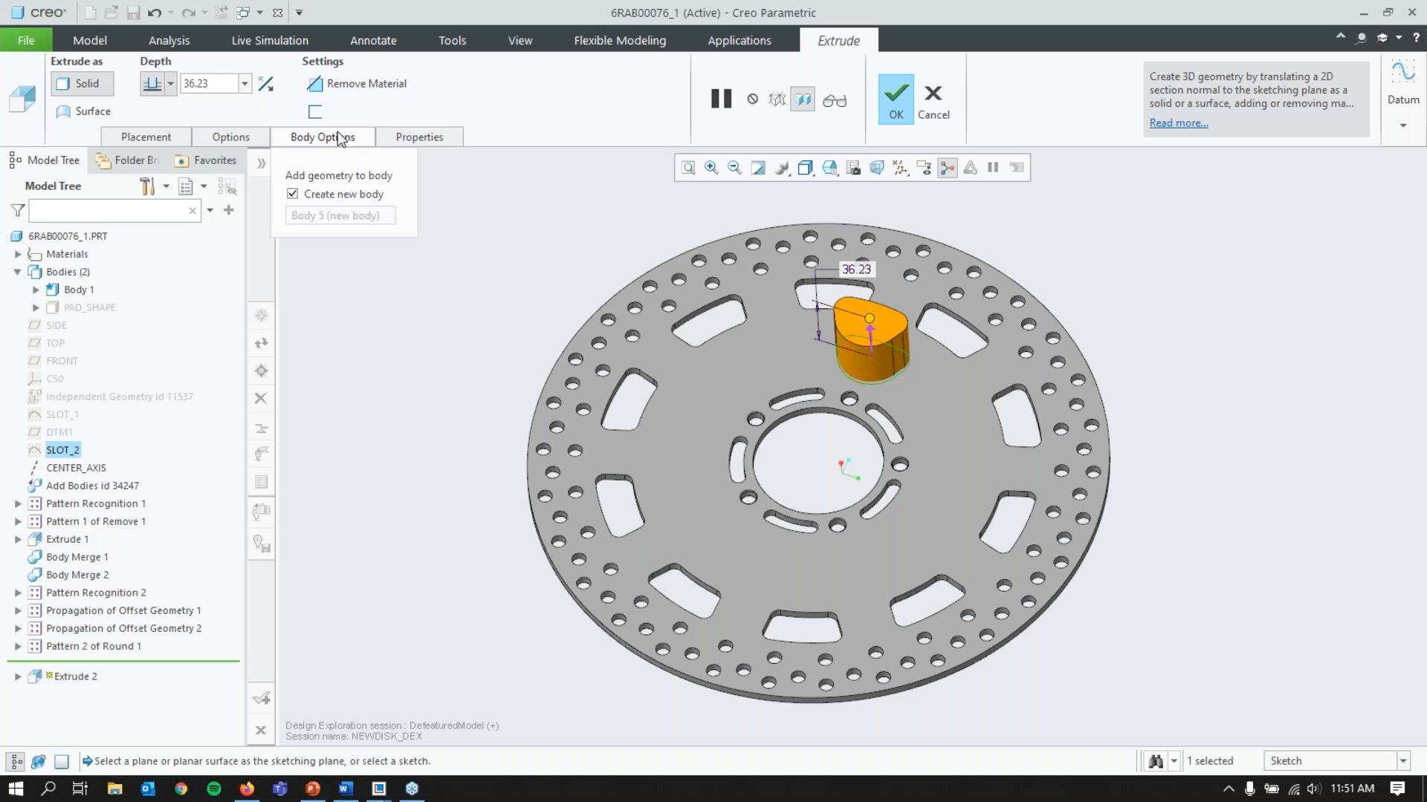
pyautogui.click(739, 294)
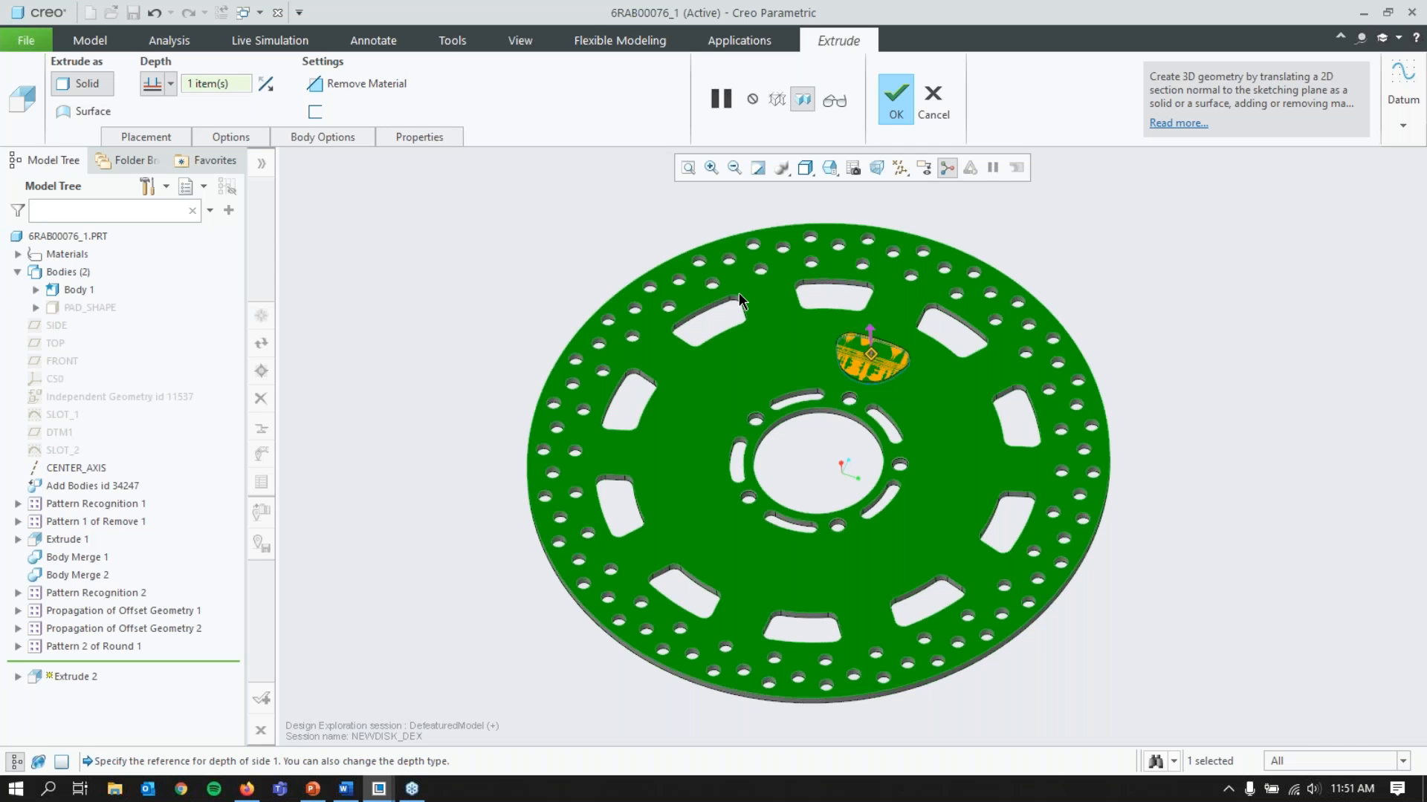
pyautogui.middleClick(739, 292)
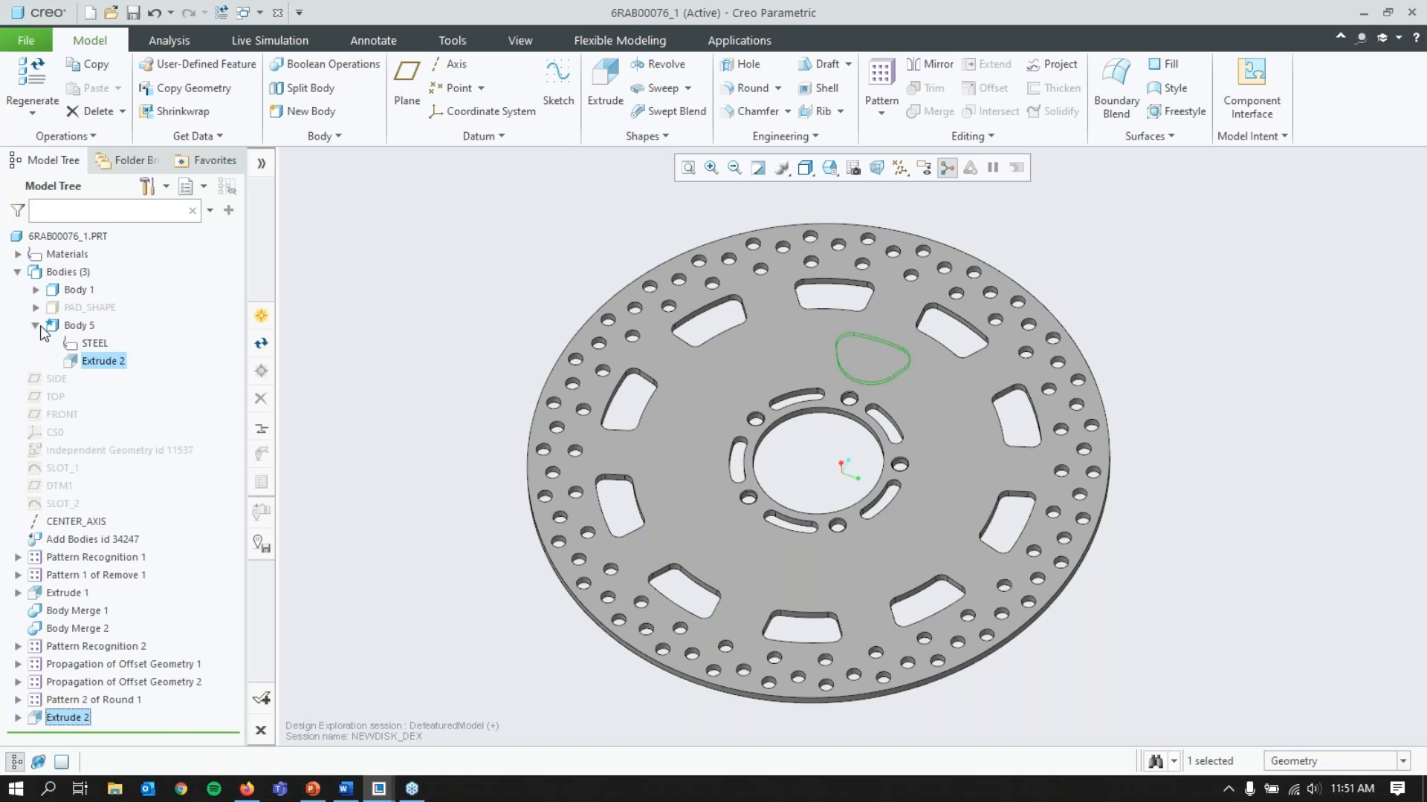
# Step: Apply a yellow appearance to the new slot-shaped Body 5 and hide Body 1
pyautogui.click(92, 327)
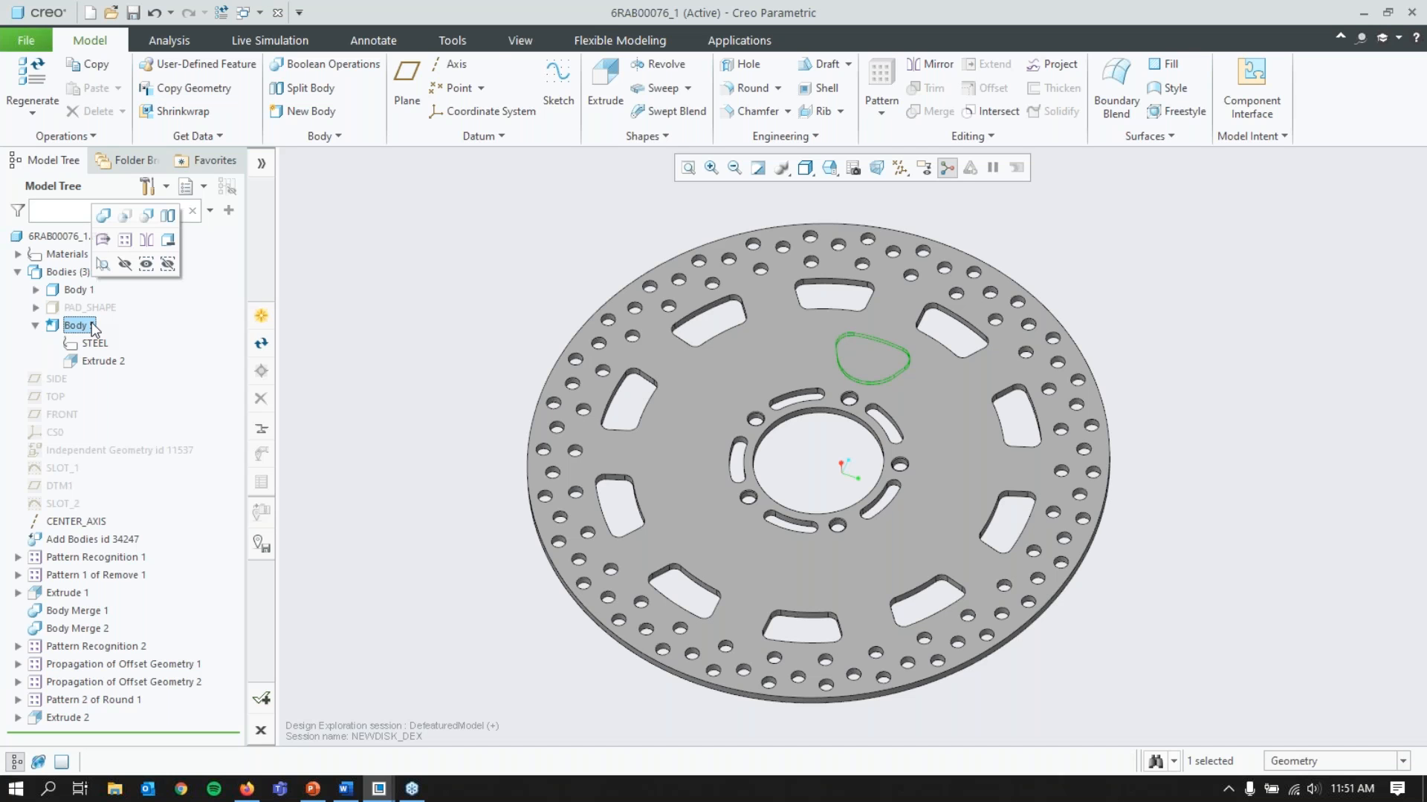
pyautogui.click(520, 40)
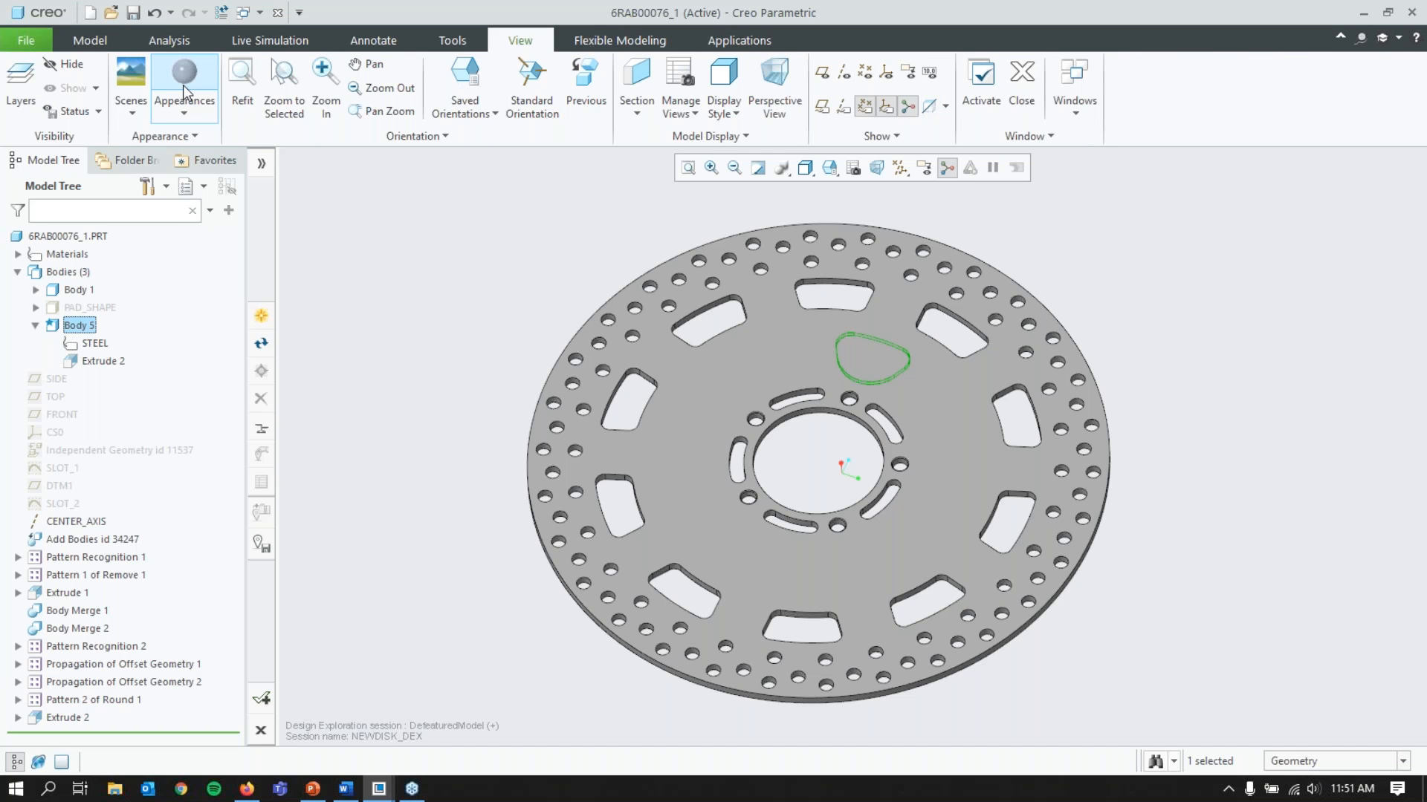
pyautogui.click(183, 81)
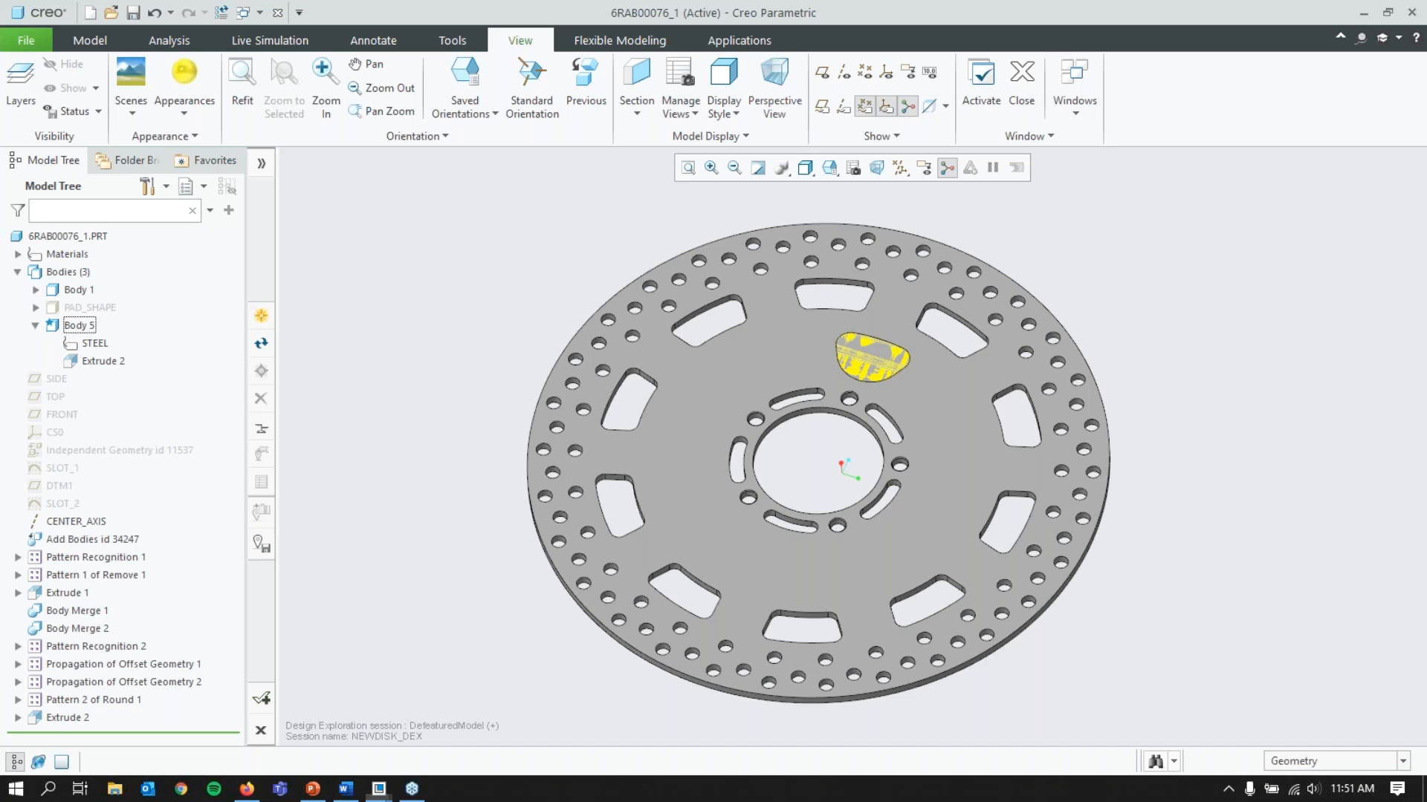
pyautogui.rightClick(72, 290)
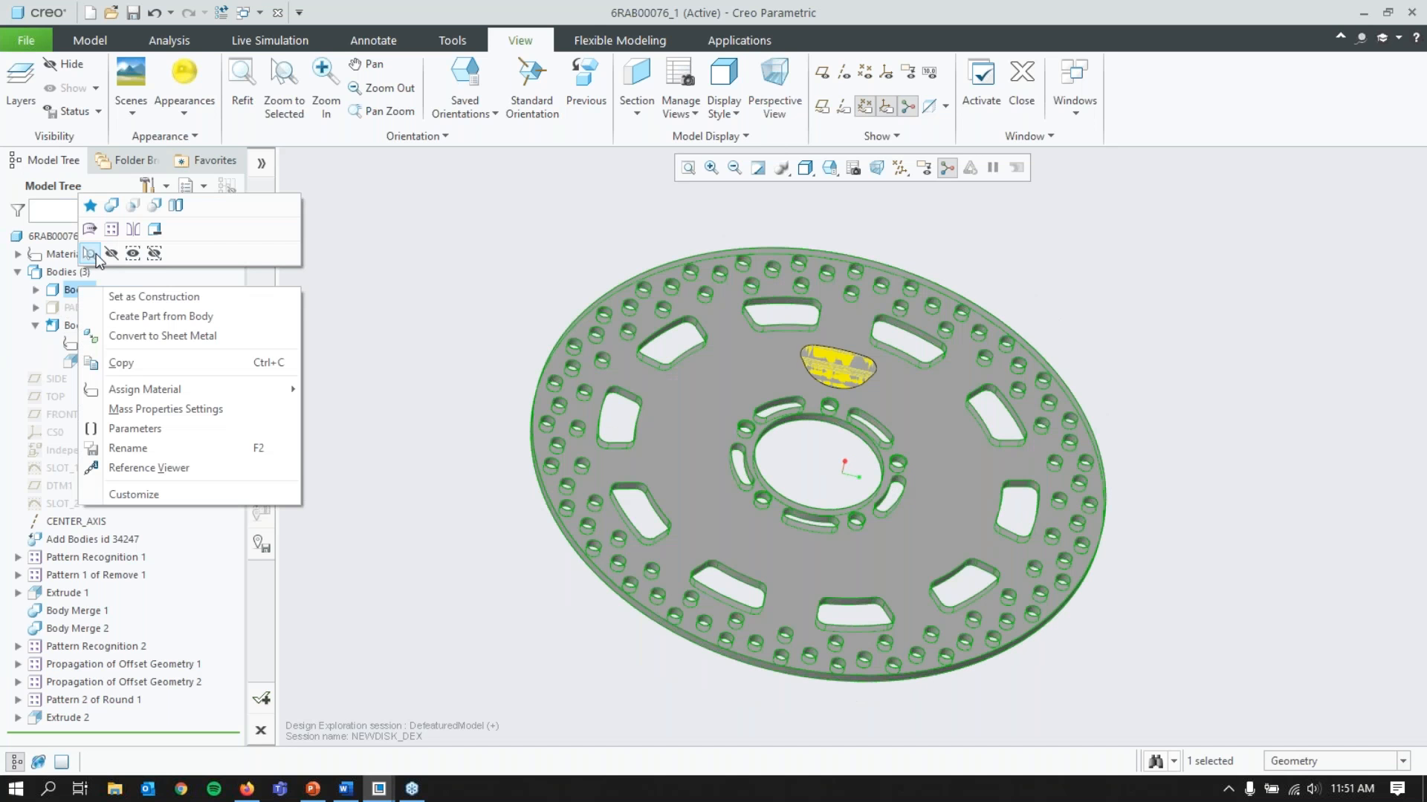
pyautogui.click(95, 252)
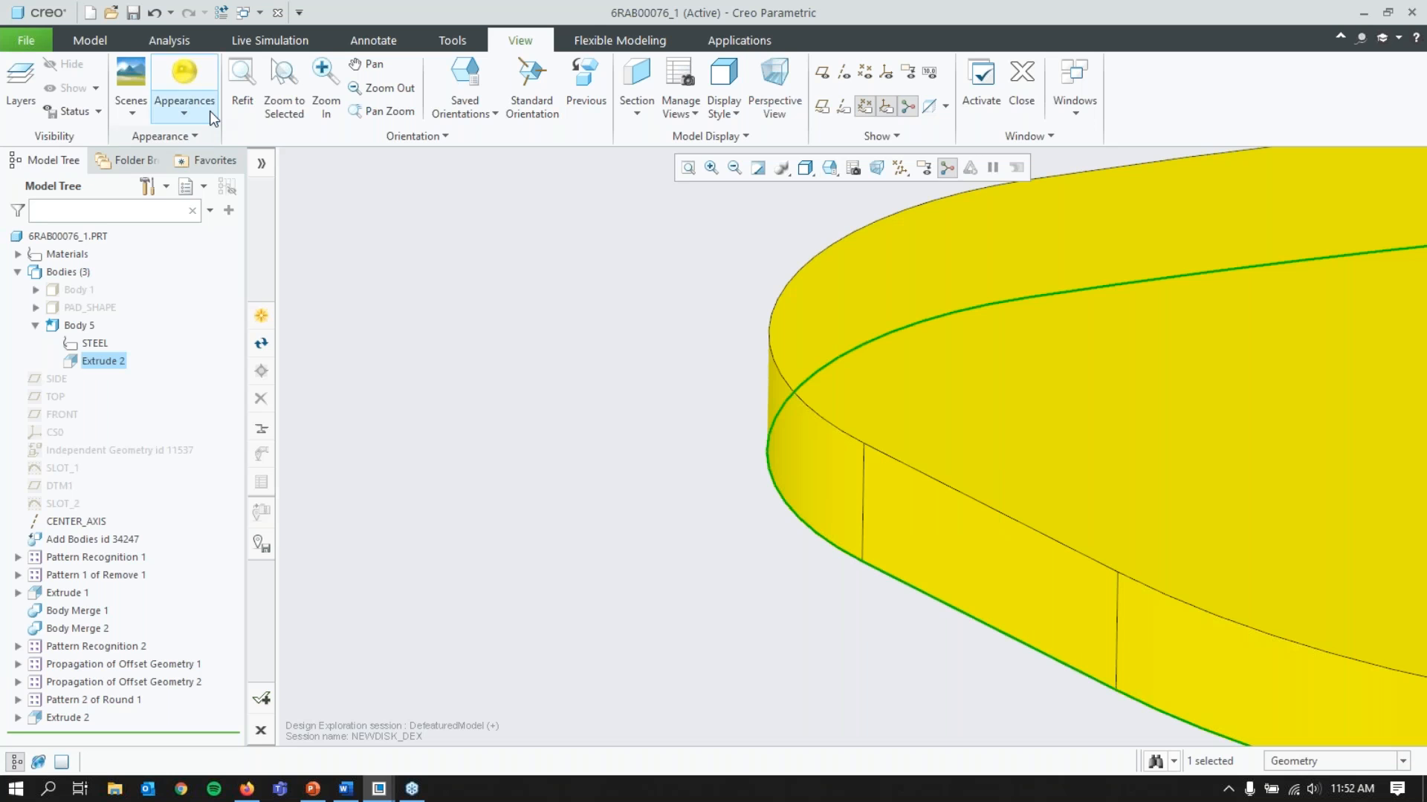
# Step: Start a material-removing sweep along the slot body's lower edge loop and sketch a 1.75 diameter circle centred on the trajectory origin
pyautogui.click(77, 40)
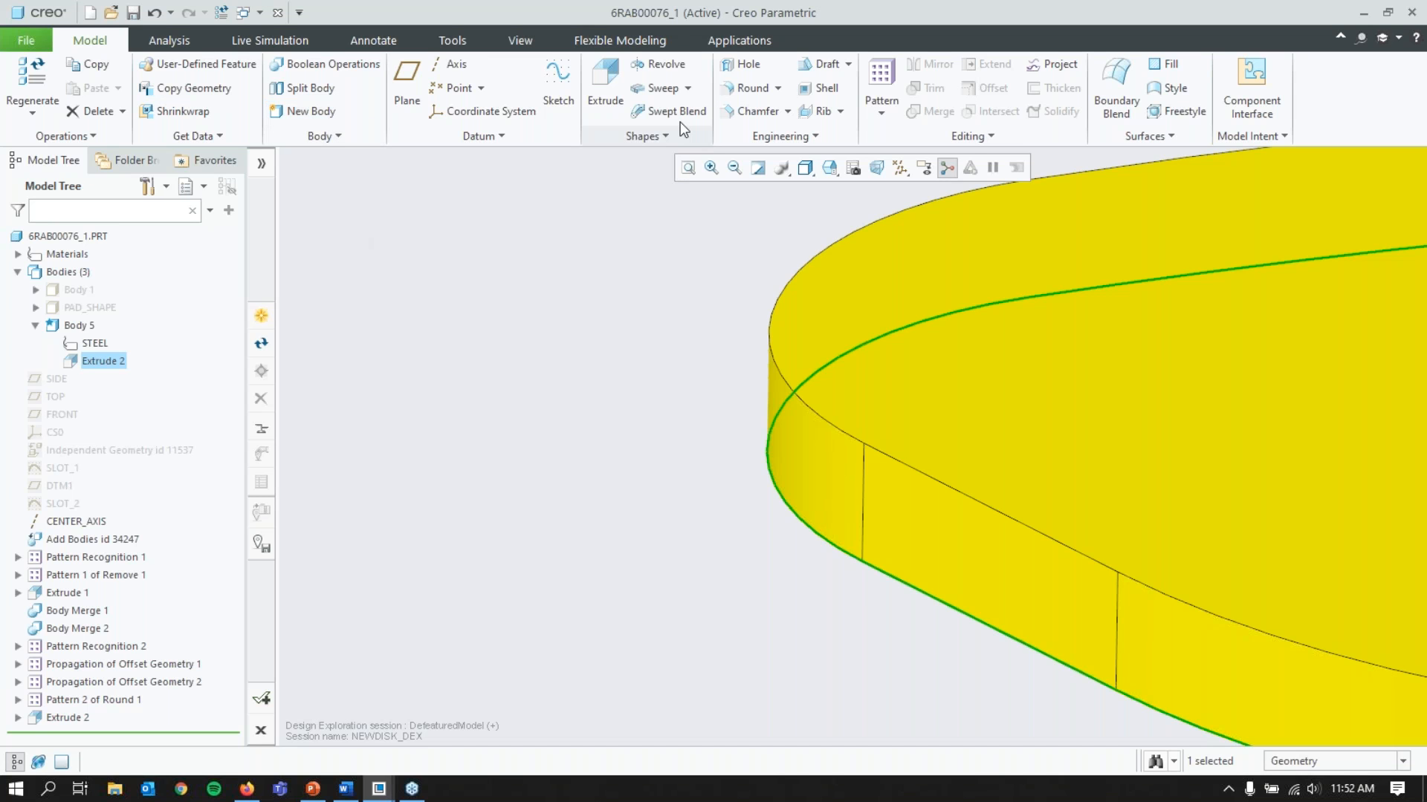
pyautogui.click(658, 89)
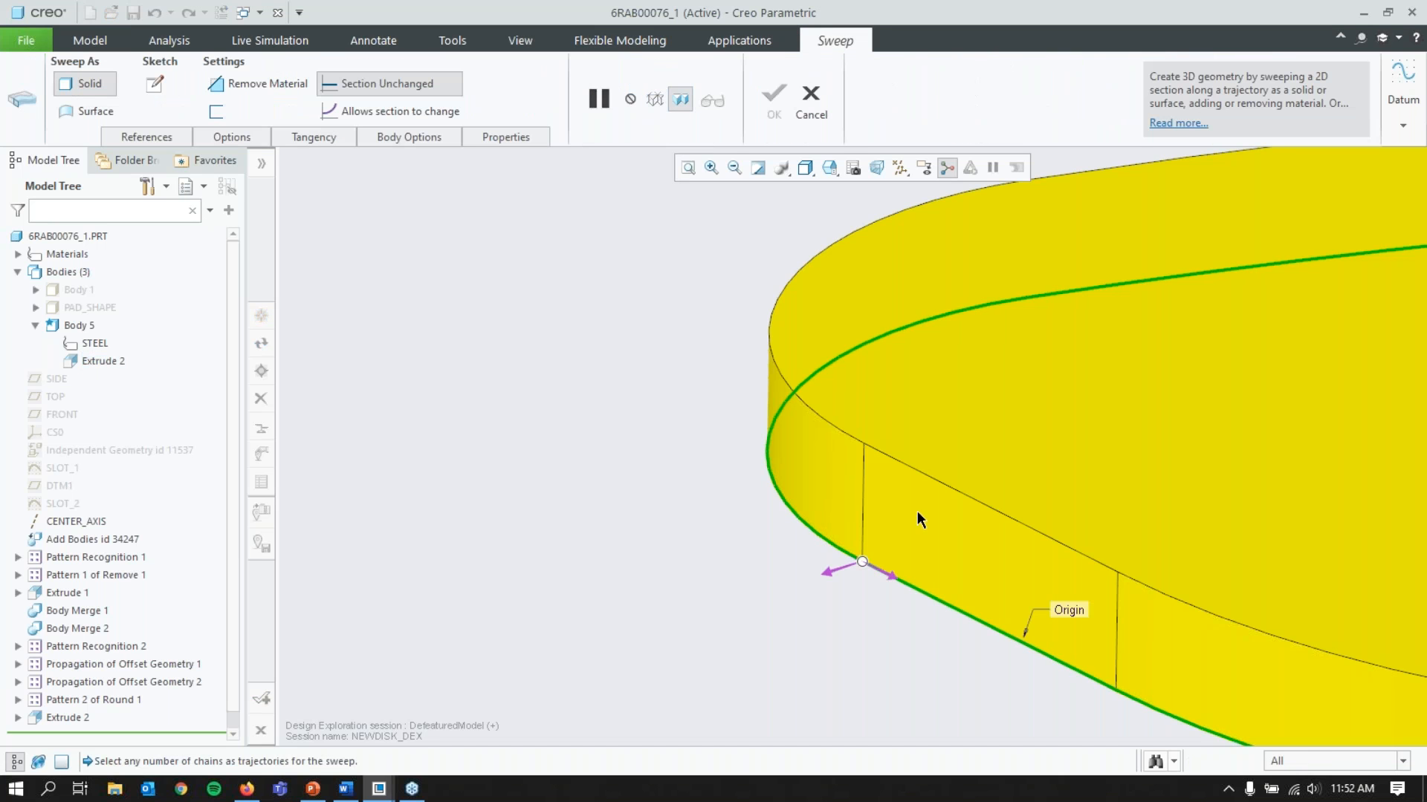
pyautogui.click(220, 83)
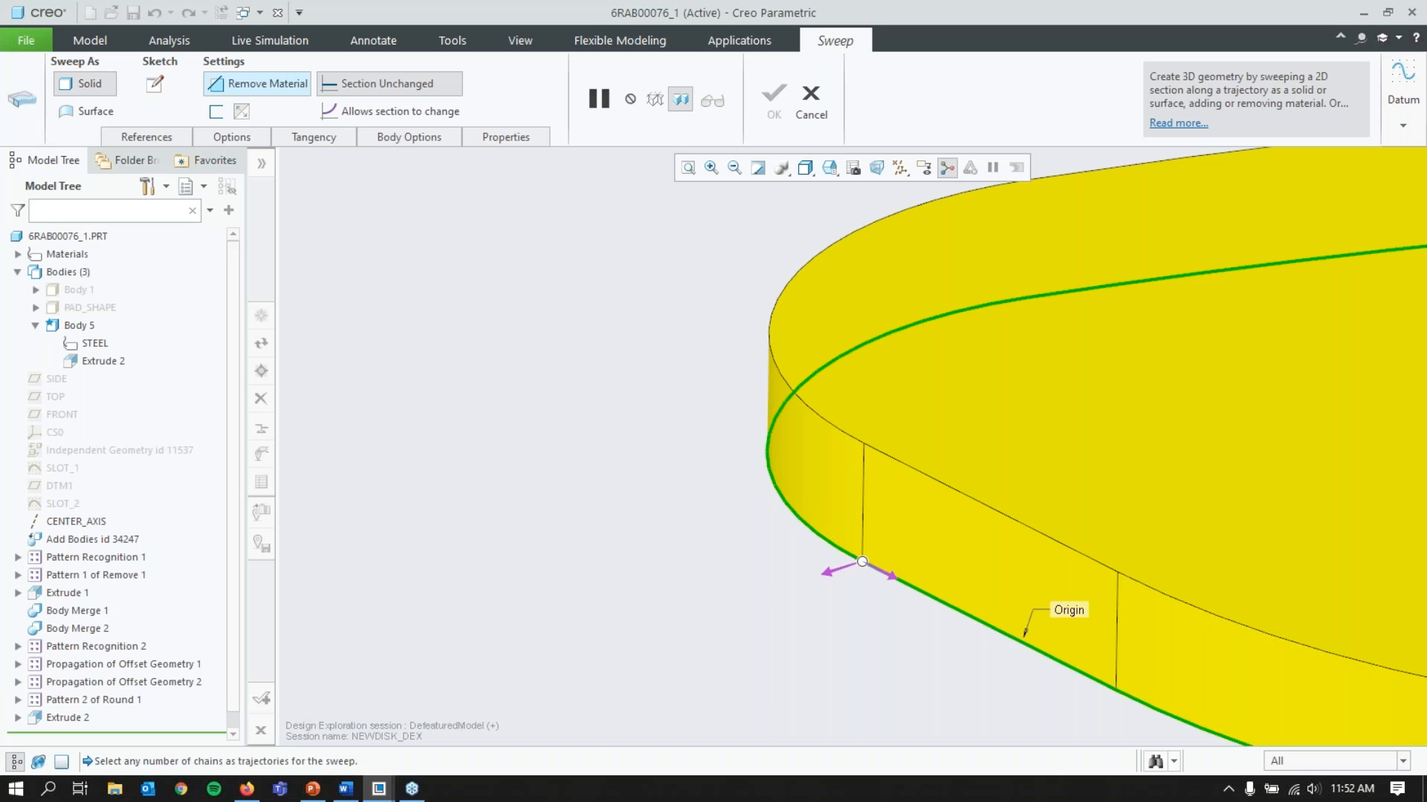
pyautogui.click(154, 84)
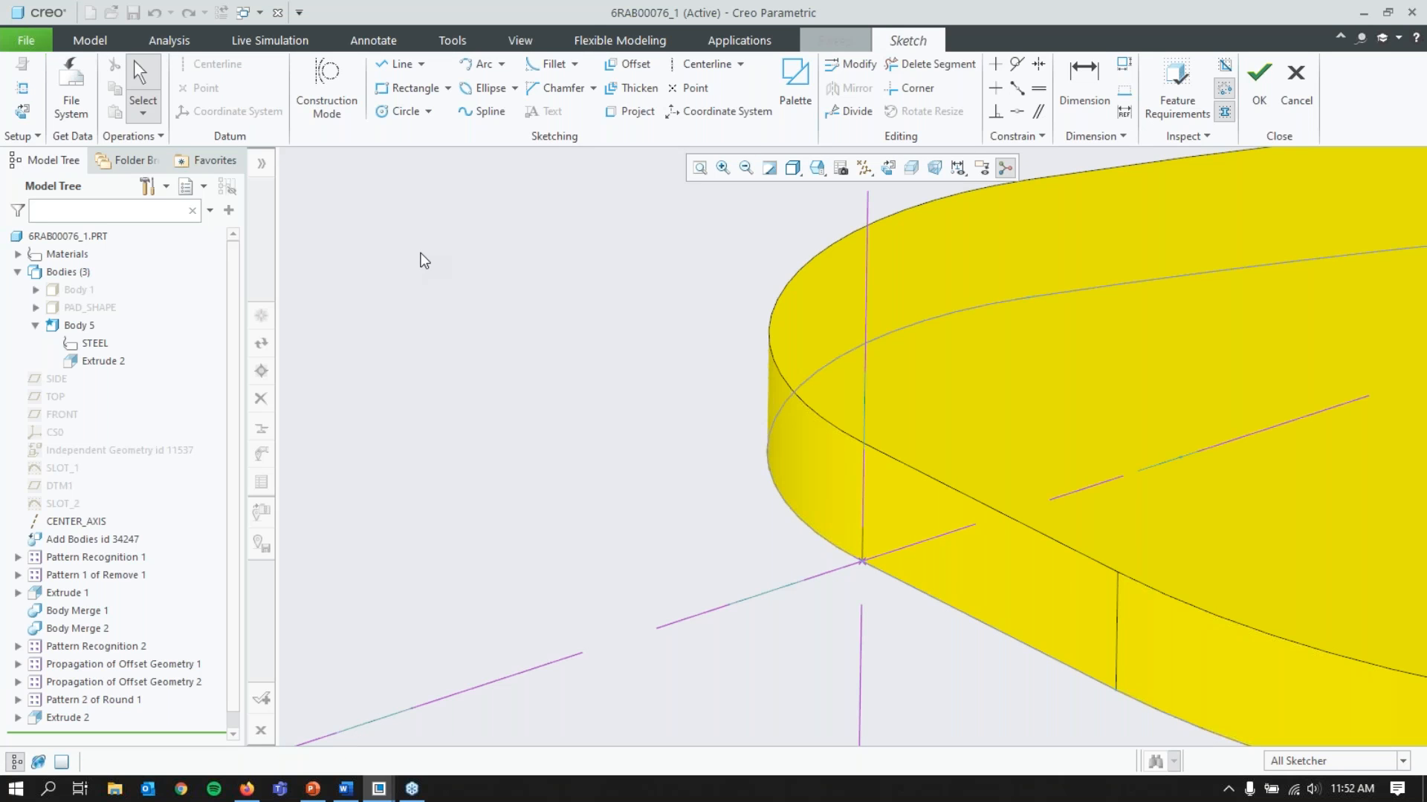
pyautogui.click(401, 111)
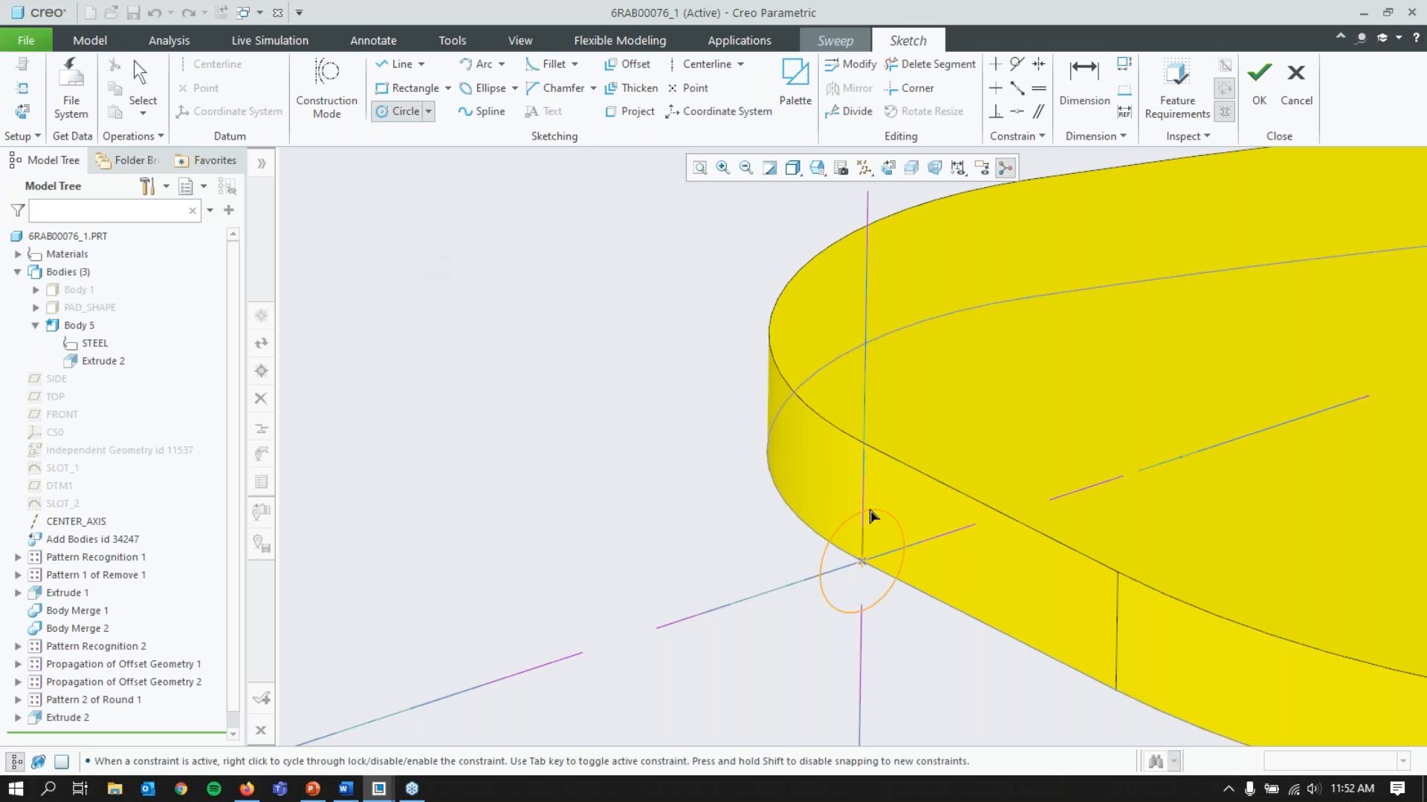
pyautogui.click(871, 500)
pyautogui.middleClick(872, 500)
pyautogui.write('1.')
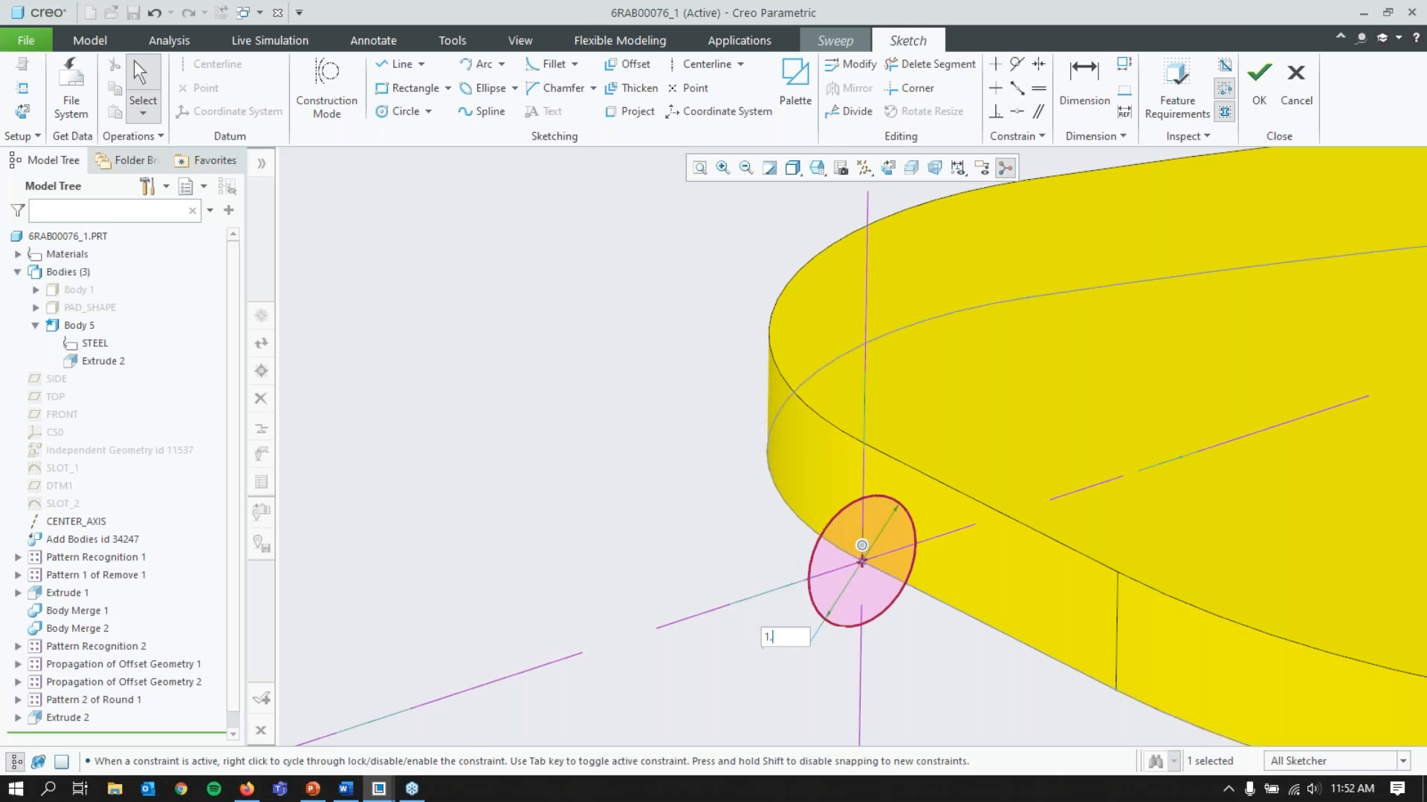
pyautogui.press('Return')
# Step: Draw a line from the upper edge tangent to the circle, trim the section's excess segments and complete the sweep cut
pyautogui.press('l')
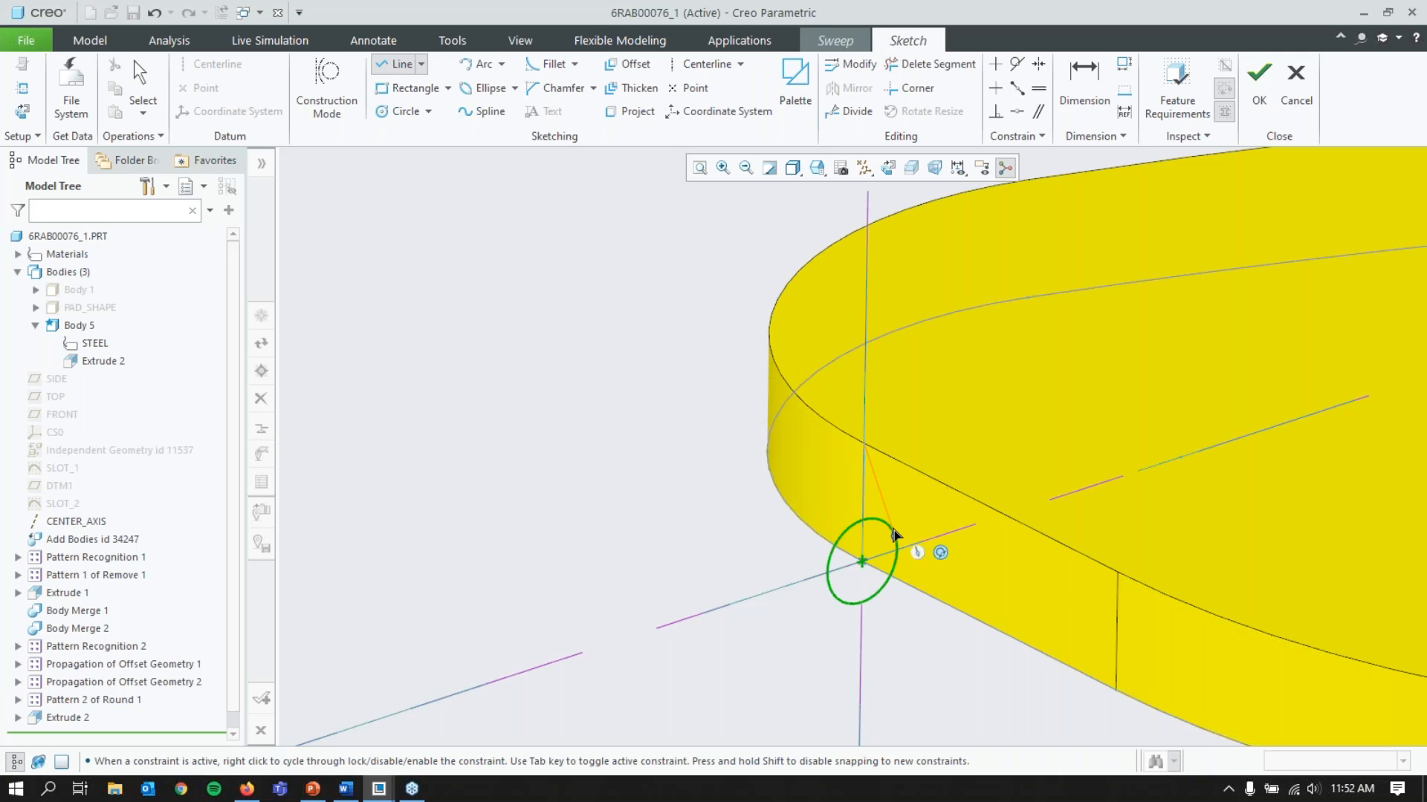
pyautogui.click(894, 535)
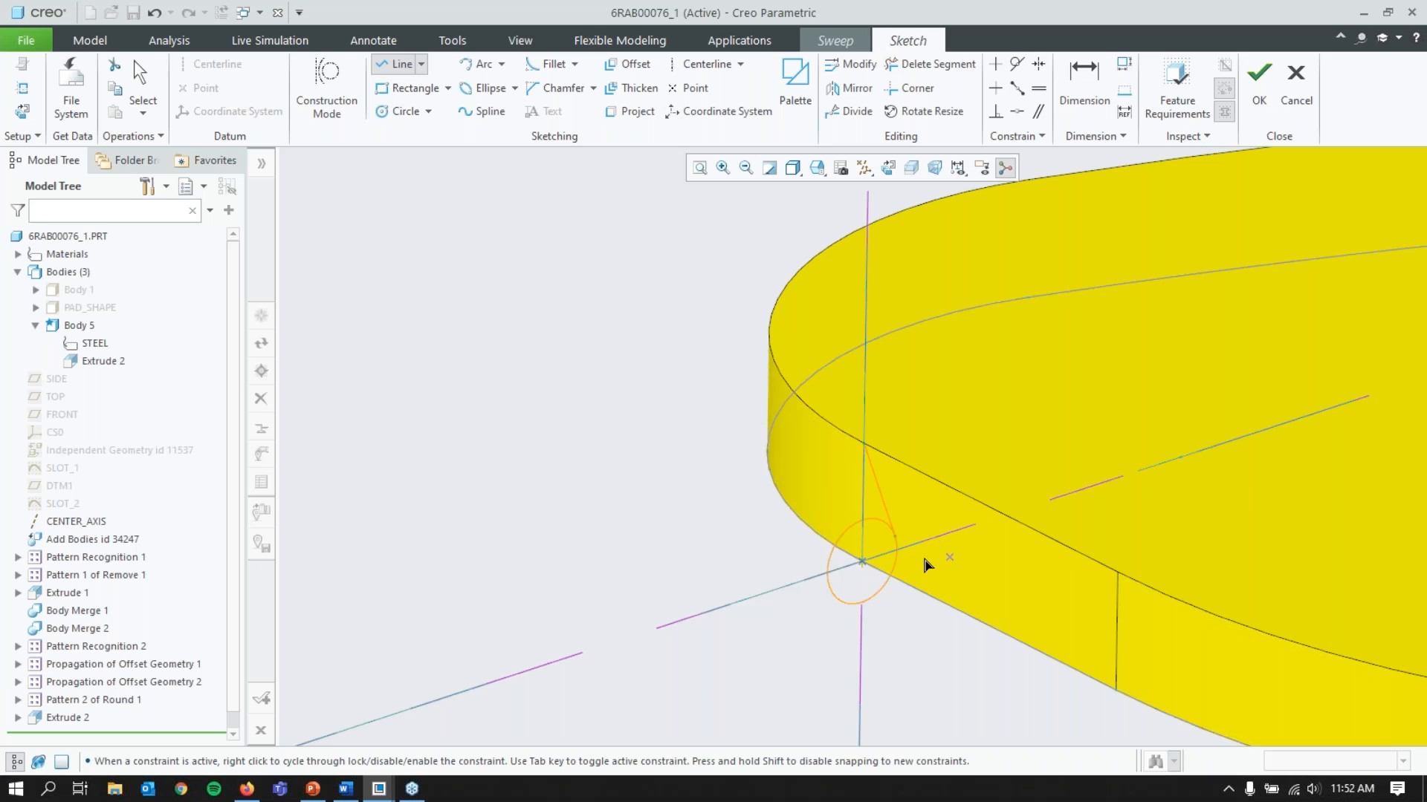
pyautogui.click(930, 64)
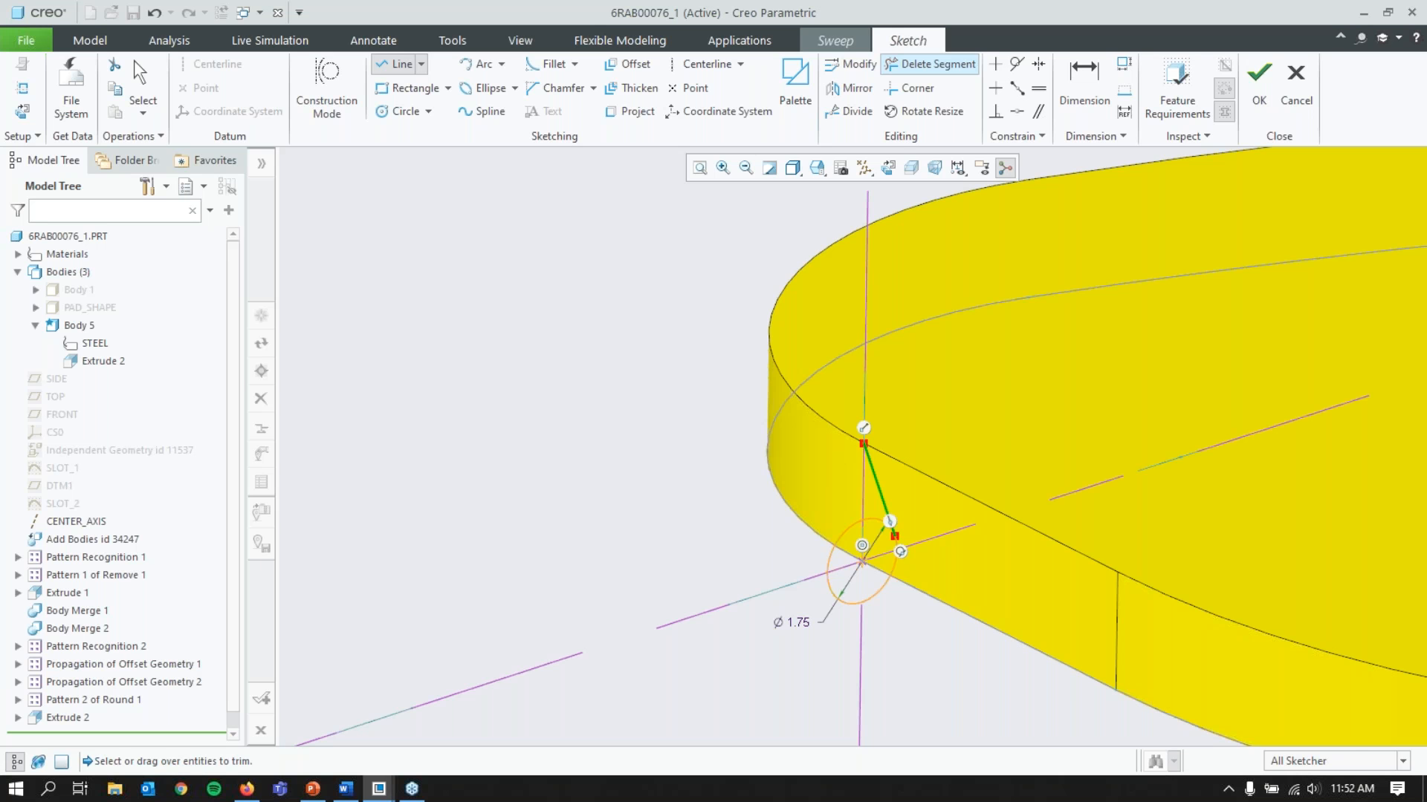
pyautogui.click(1259, 80)
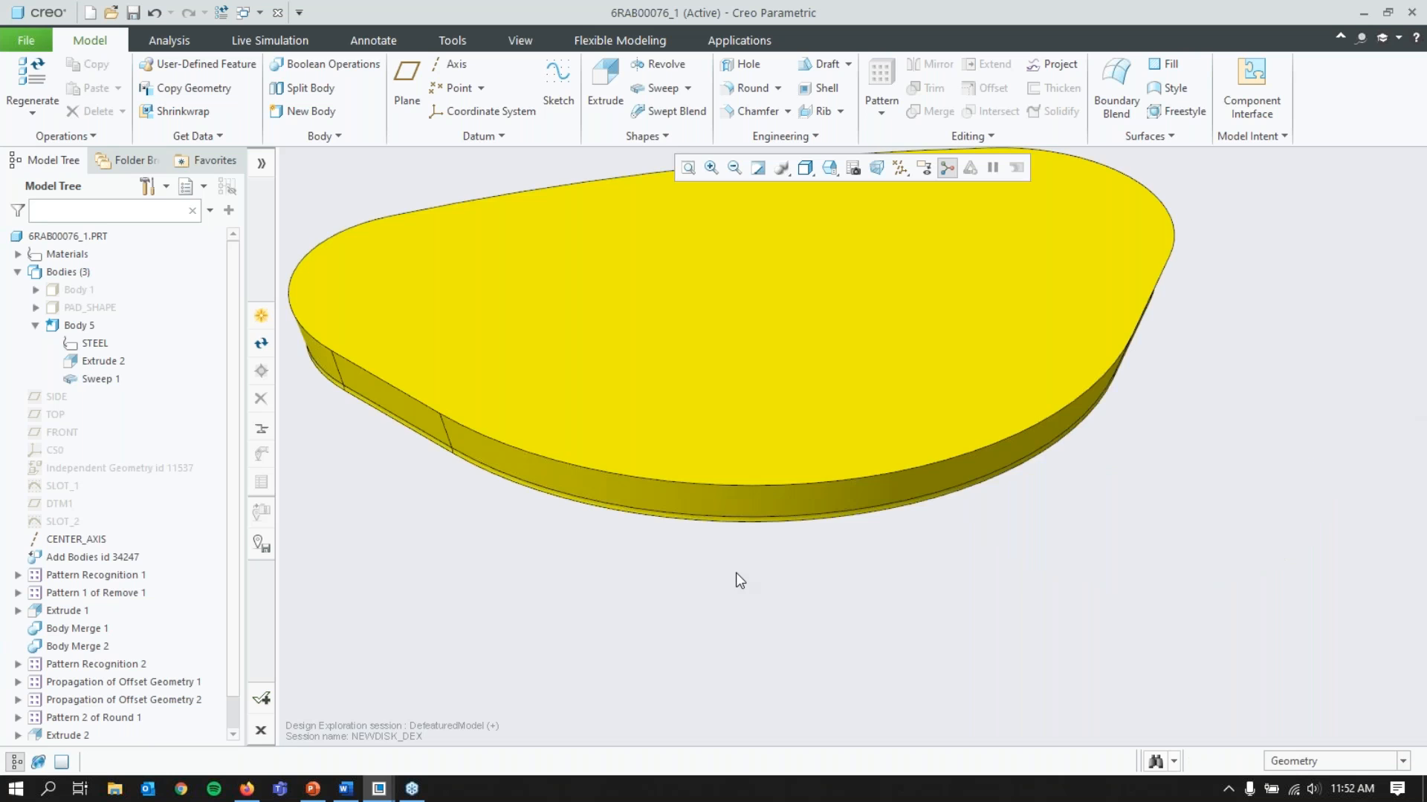
# Step: Mirror the yellow slot body about its flat underside to create a second body
pyautogui.moveTo(735, 574); pyautogui.dragTo(698, 580, button='middle')
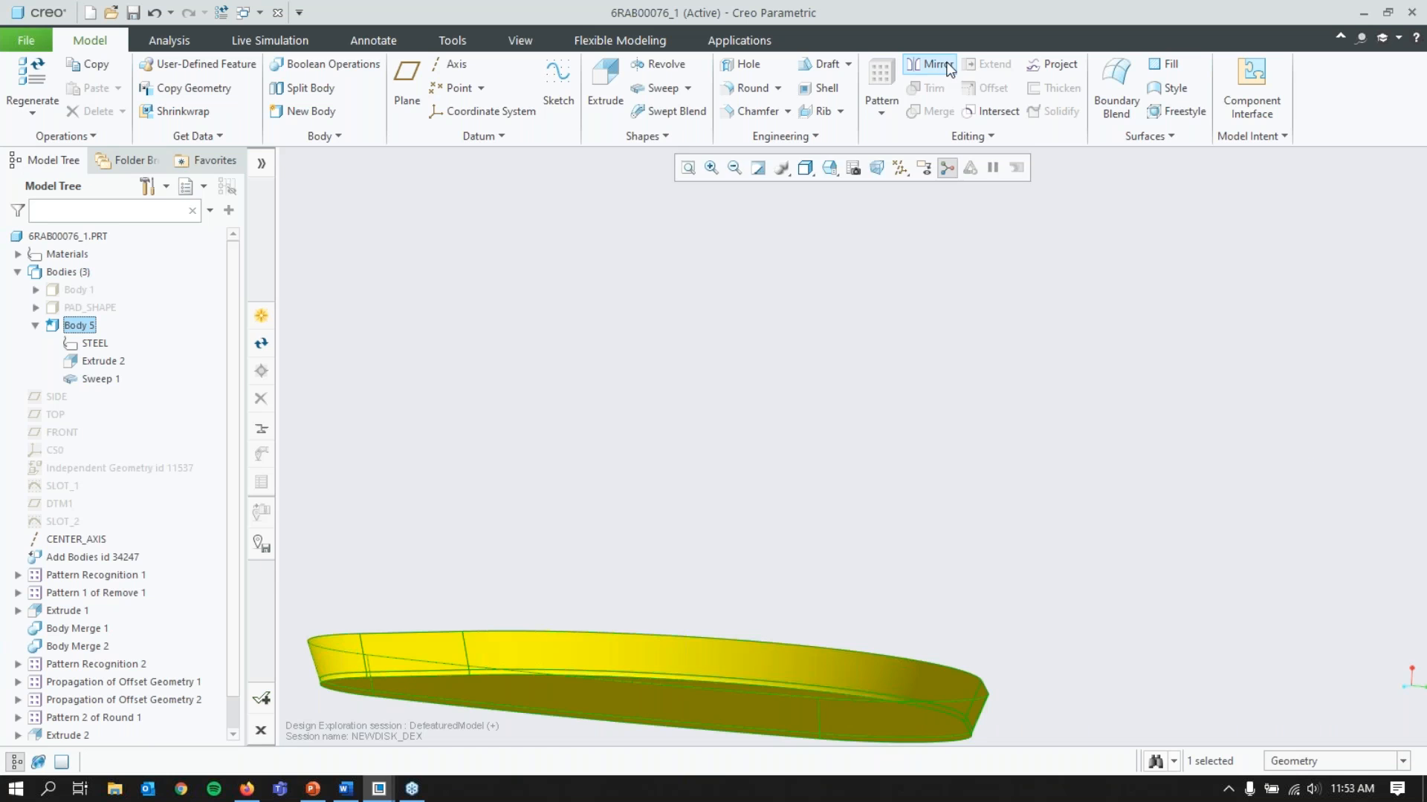
pyautogui.click(949, 68)
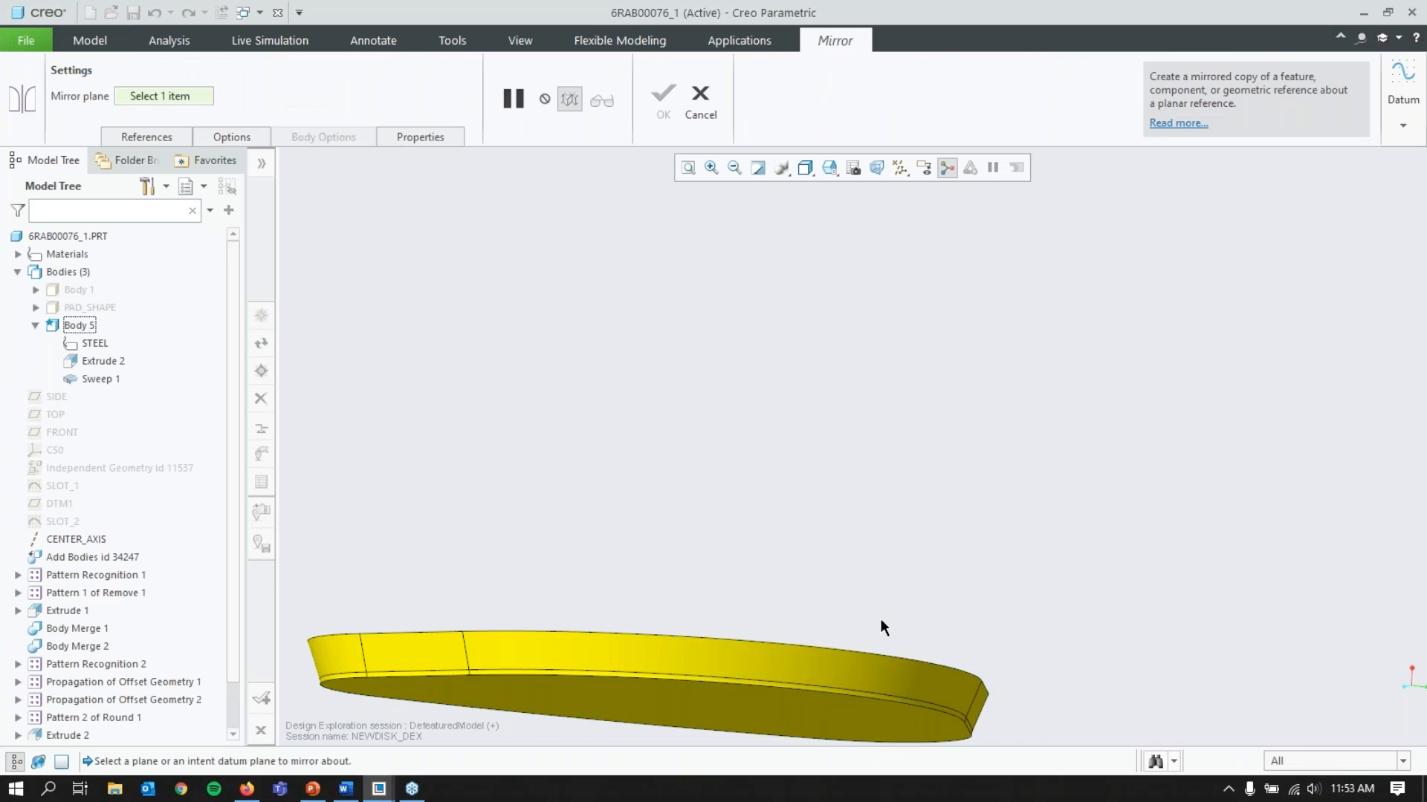
pyautogui.click(854, 710)
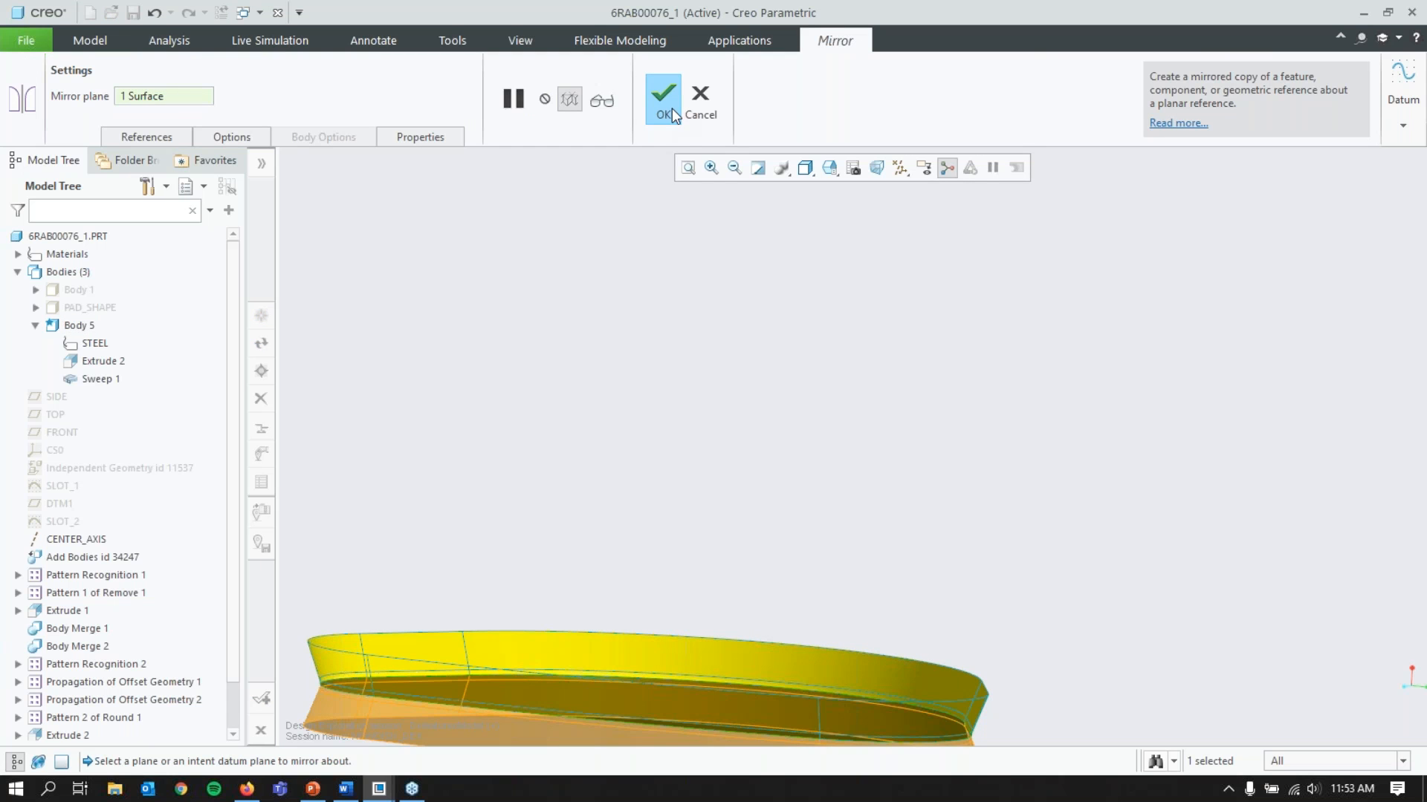
pyautogui.click(663, 104)
pyautogui.moveTo(713, 386); pyautogui.dragTo(745, 335, button='middle')
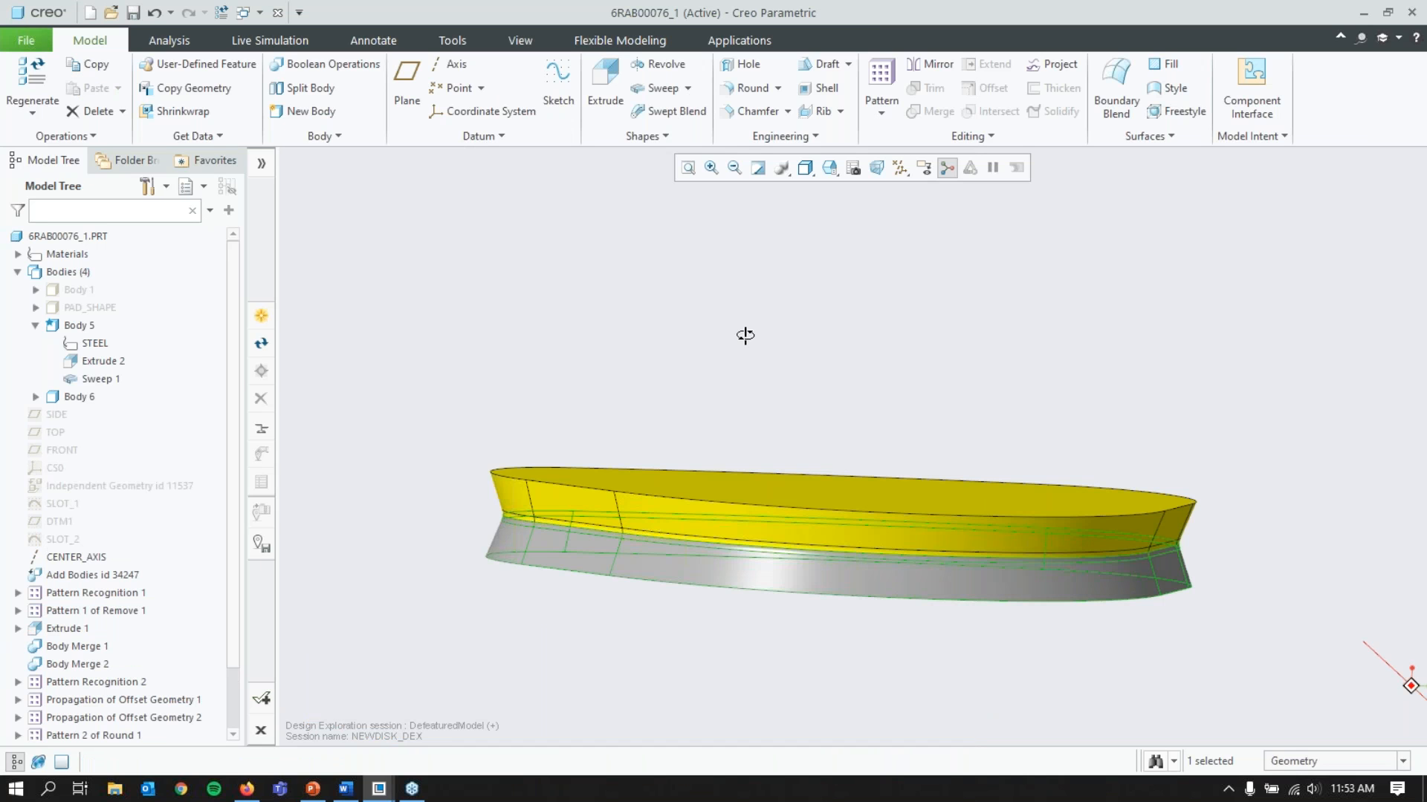
pyautogui.moveTo(745, 335); pyautogui.dragTo(739, 372, button='middle')
# Step: Merge the mirrored Body 6 into the yellow Body 5 with a Boolean operation
pyautogui.click(78, 396)
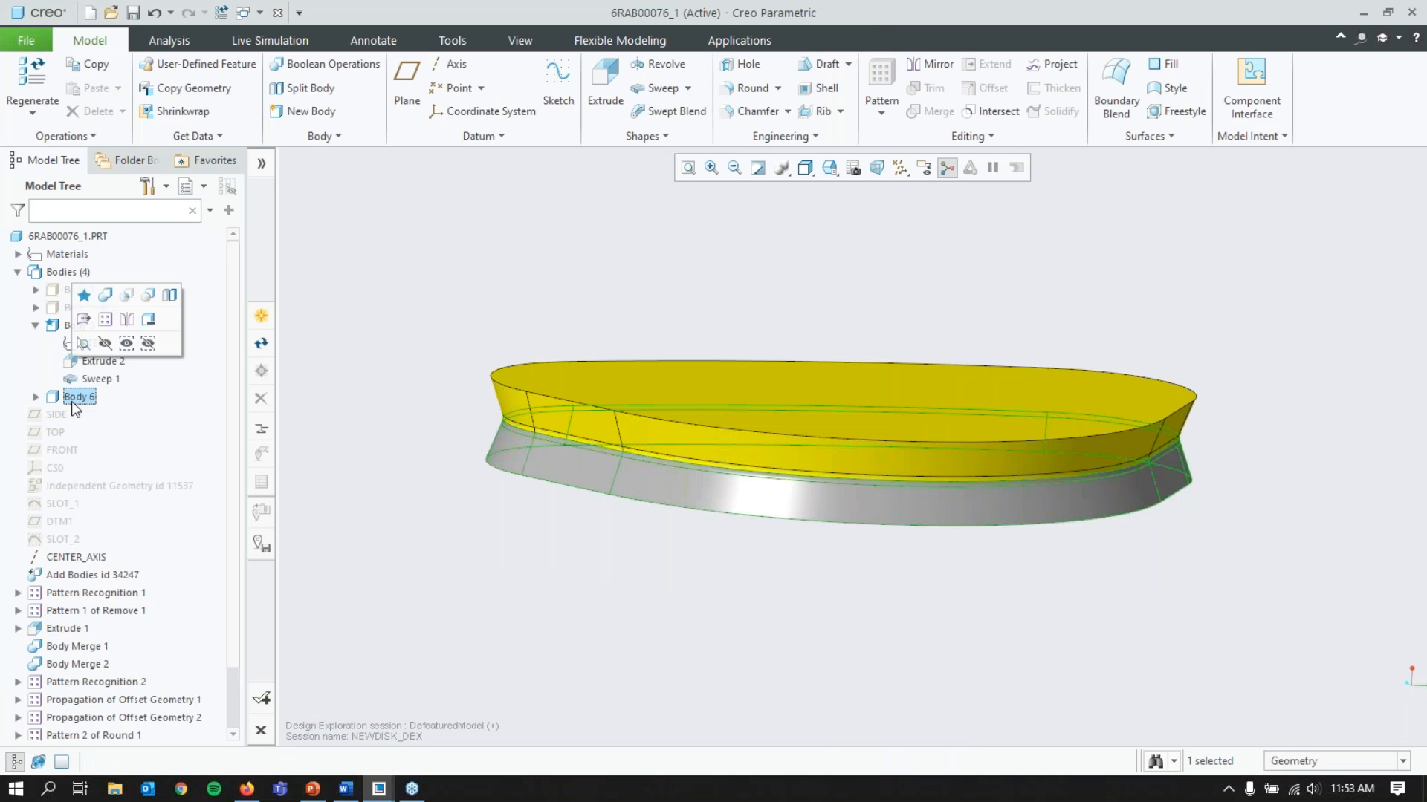
pyautogui.click(70, 326)
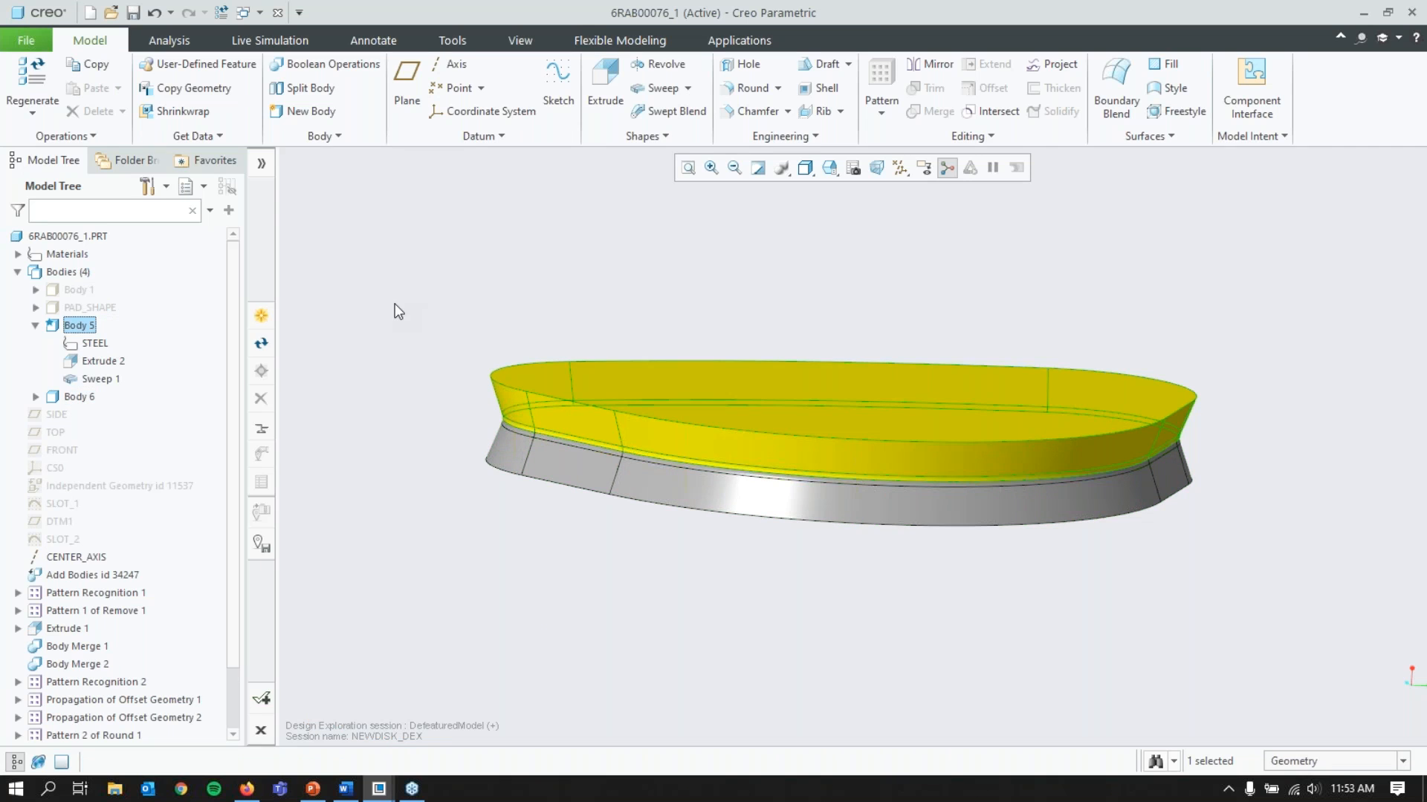
pyautogui.click(329, 65)
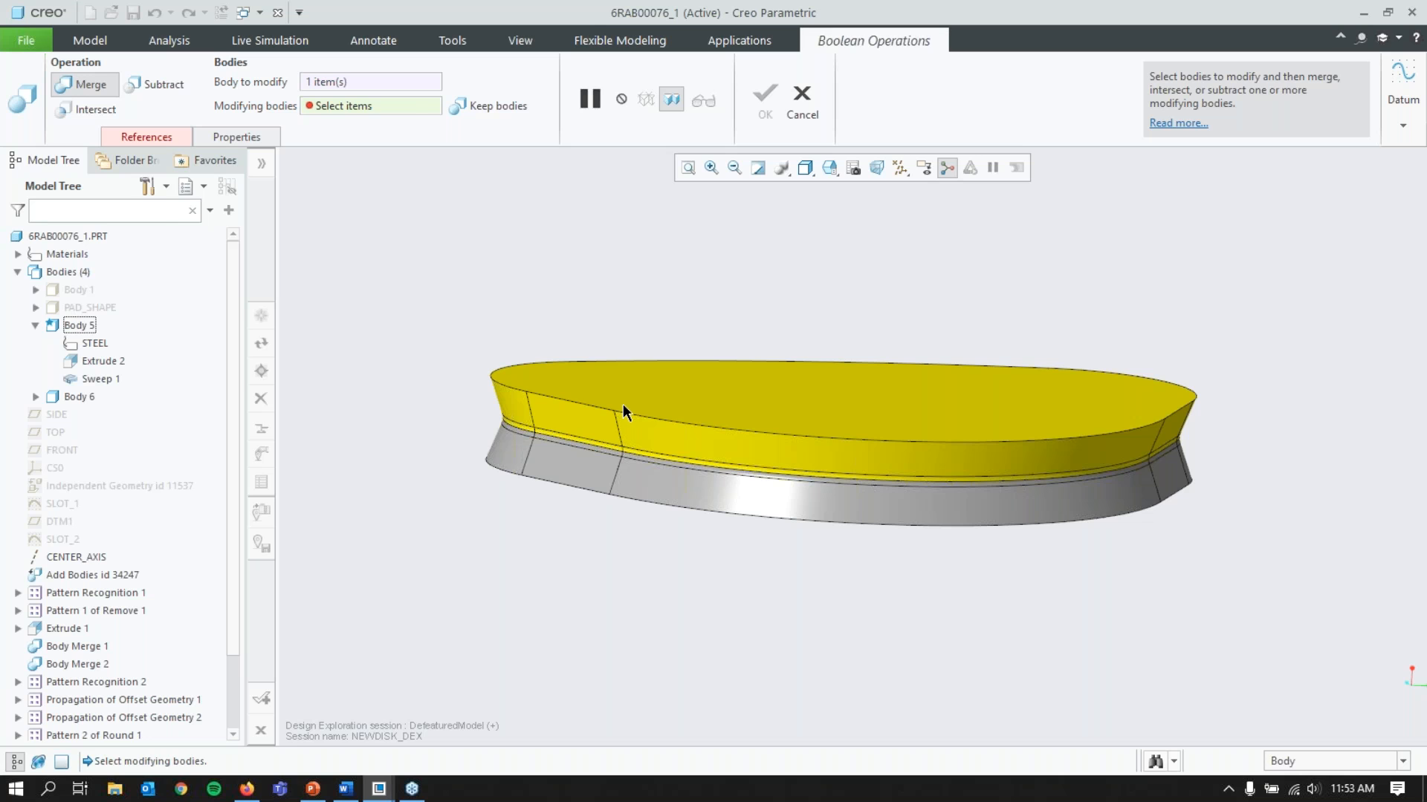
pyautogui.click(147, 137)
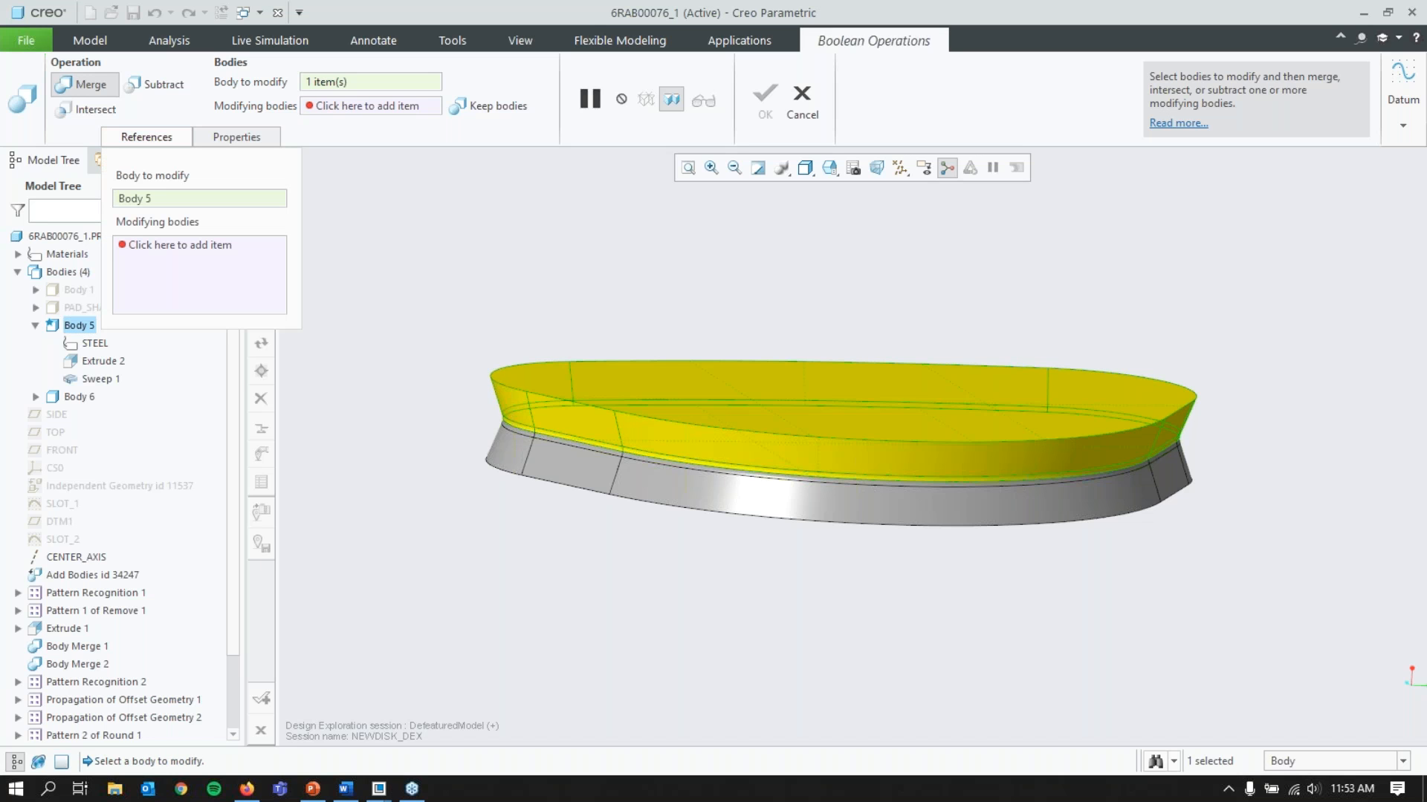
pyautogui.click(184, 262)
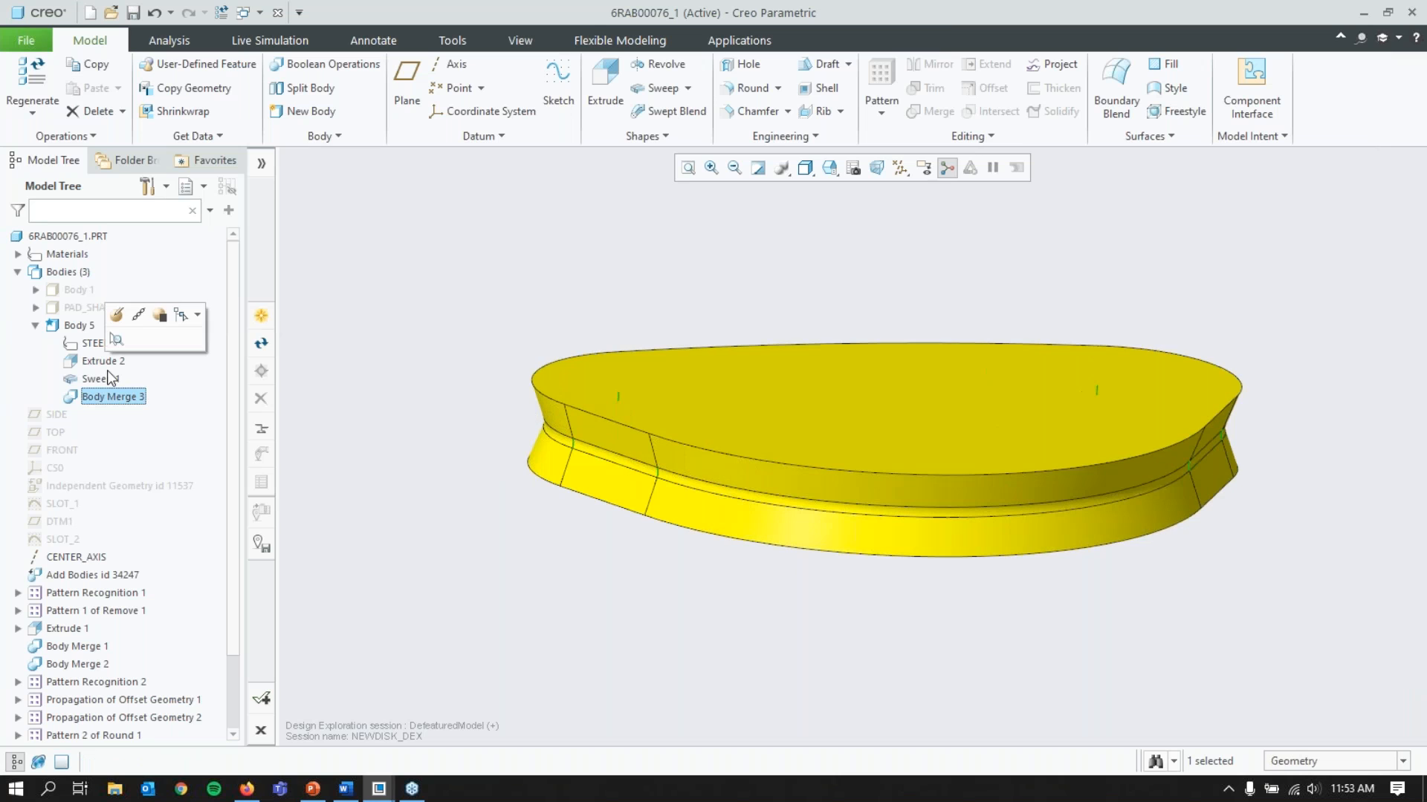
# Step: Show the hidden brake disk Body 1 together with the yellow slot body
pyautogui.click(104, 361)
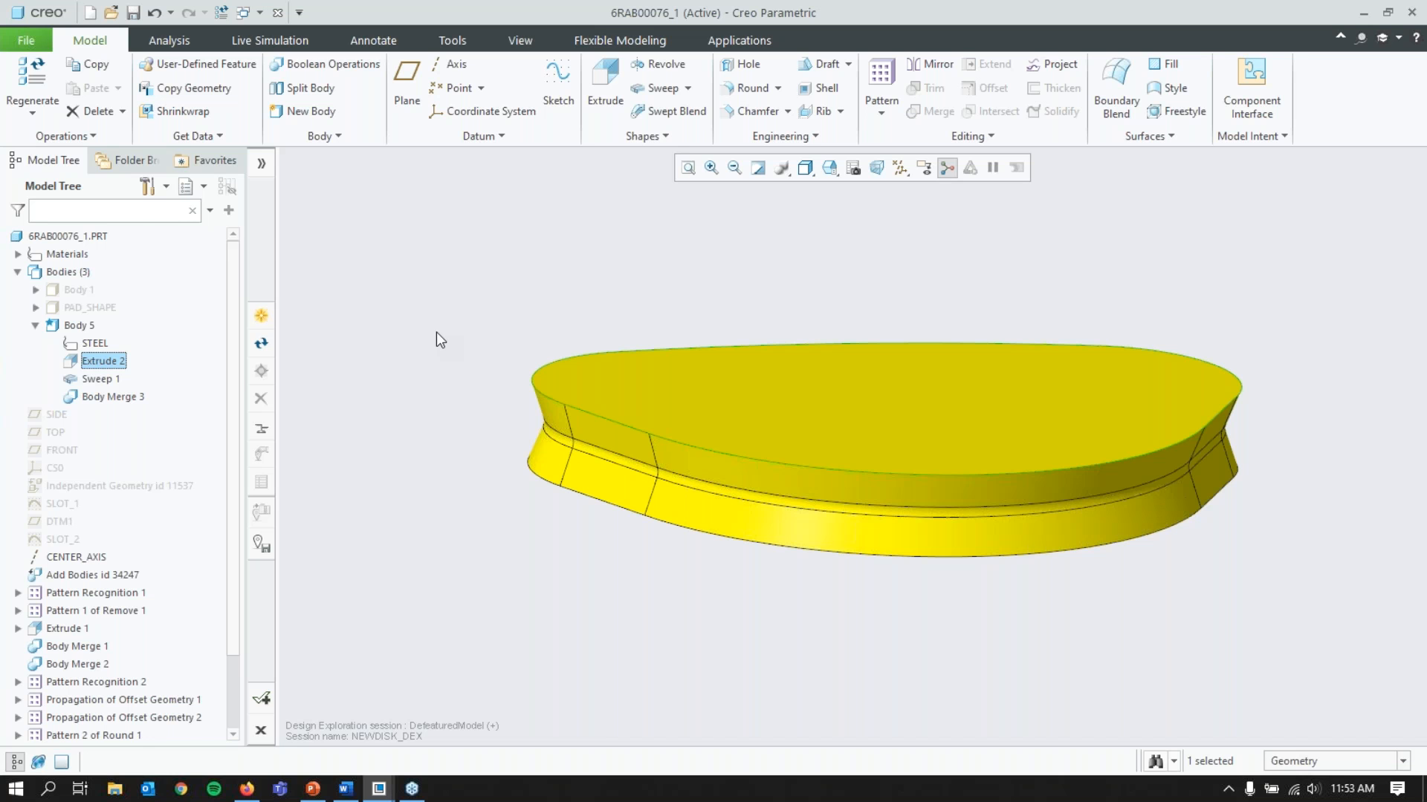
pyautogui.click(75, 290)
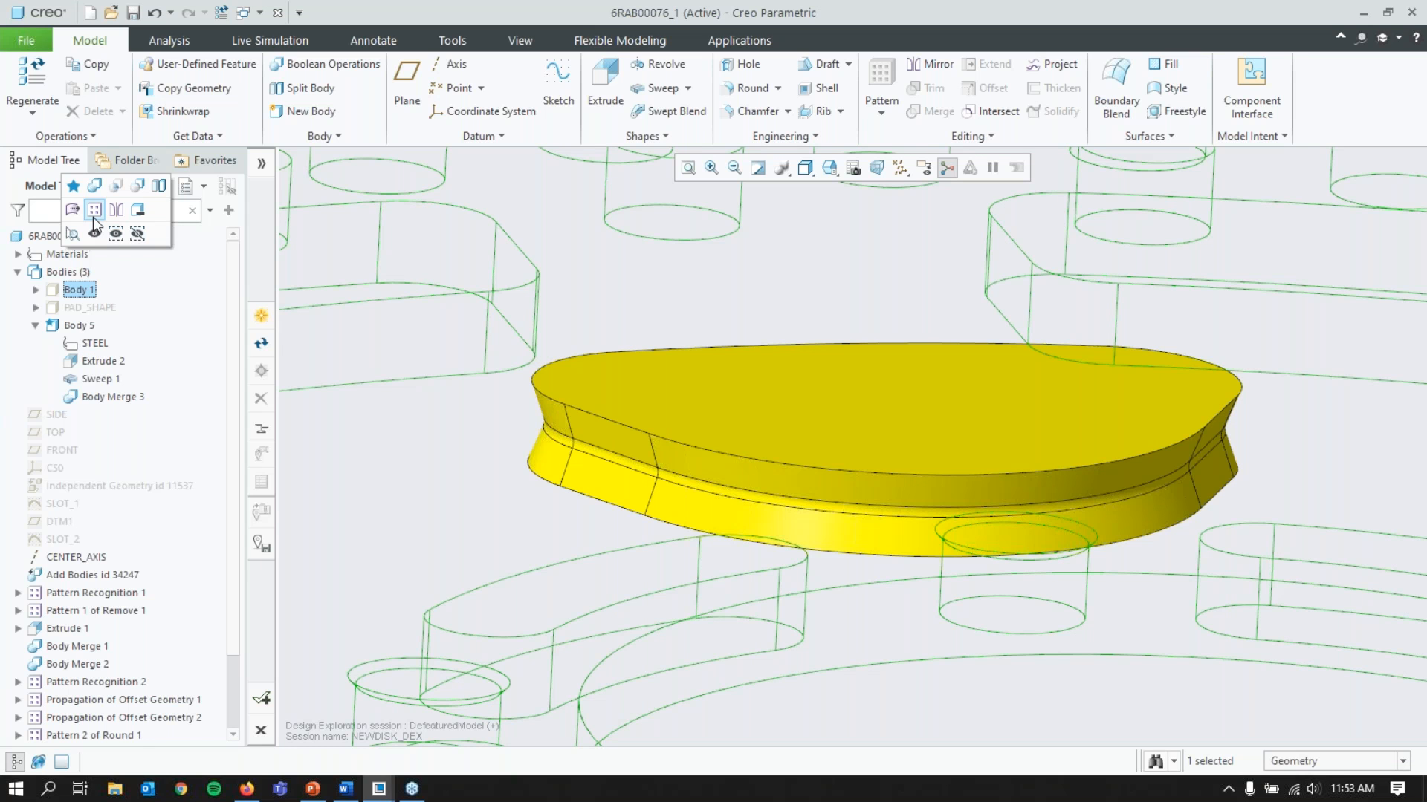
pyautogui.click(93, 214)
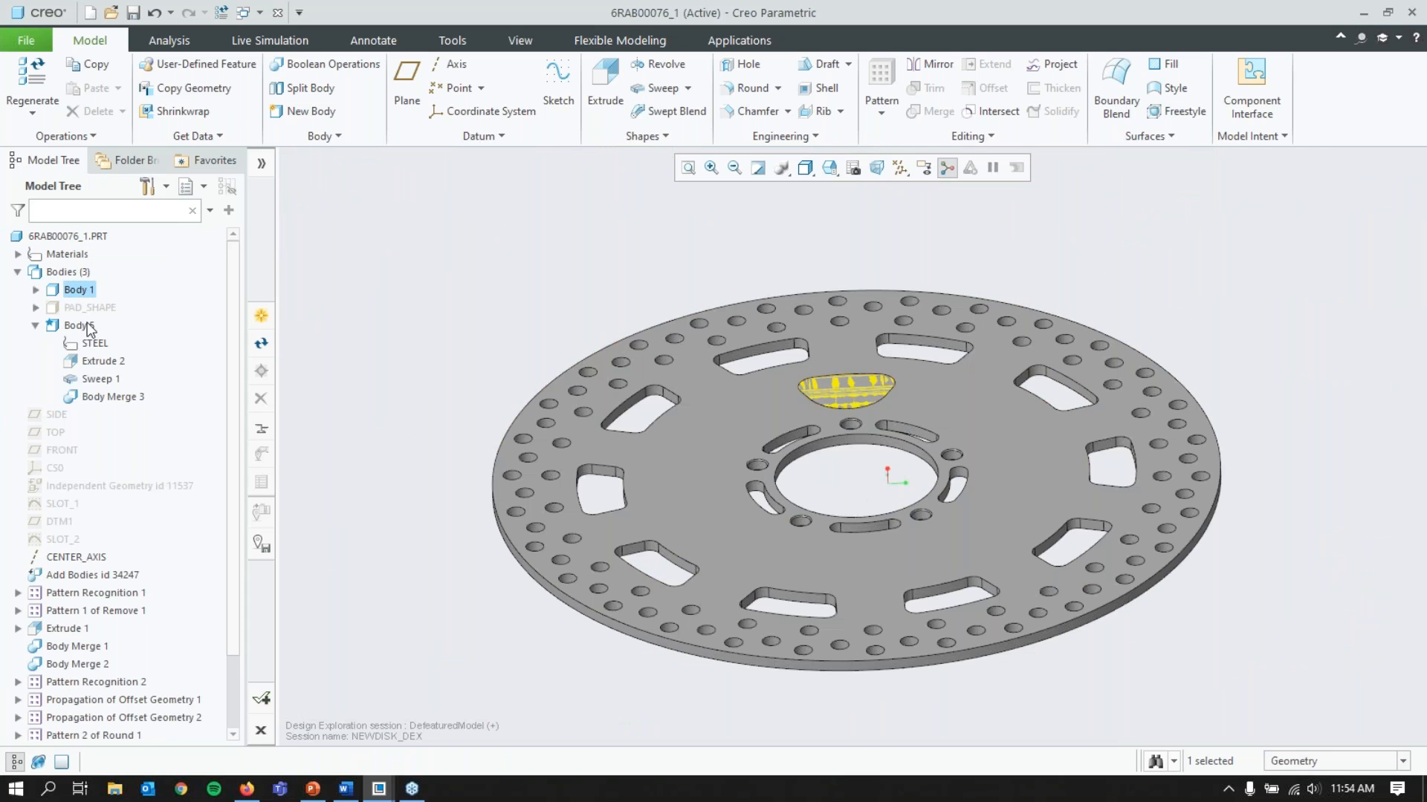
# Step: Pattern the yellow slot Body 5 around CENTER_AXIS as an axis geometry pattern with 8 members over 360 degrees
pyautogui.click(78, 326)
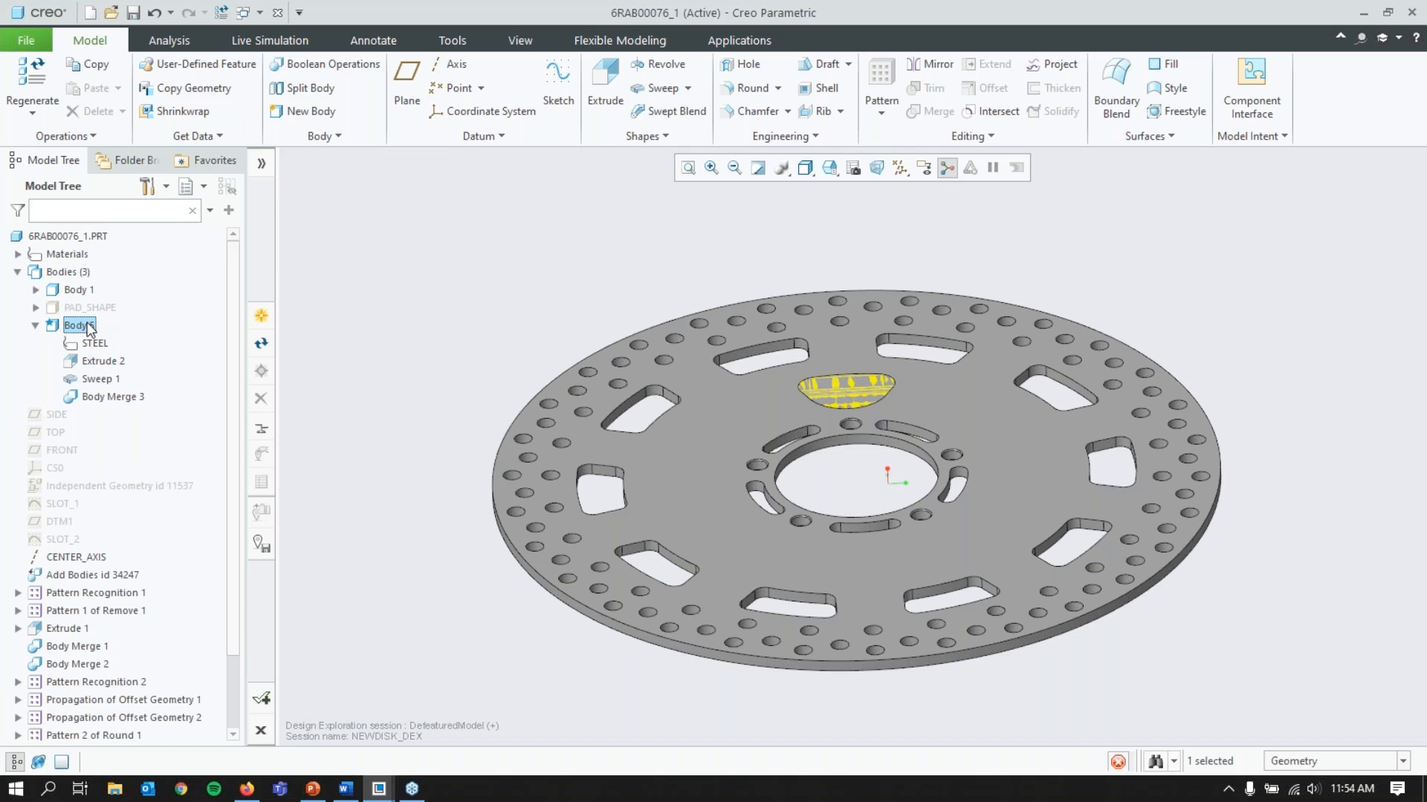
pyautogui.click(88, 327)
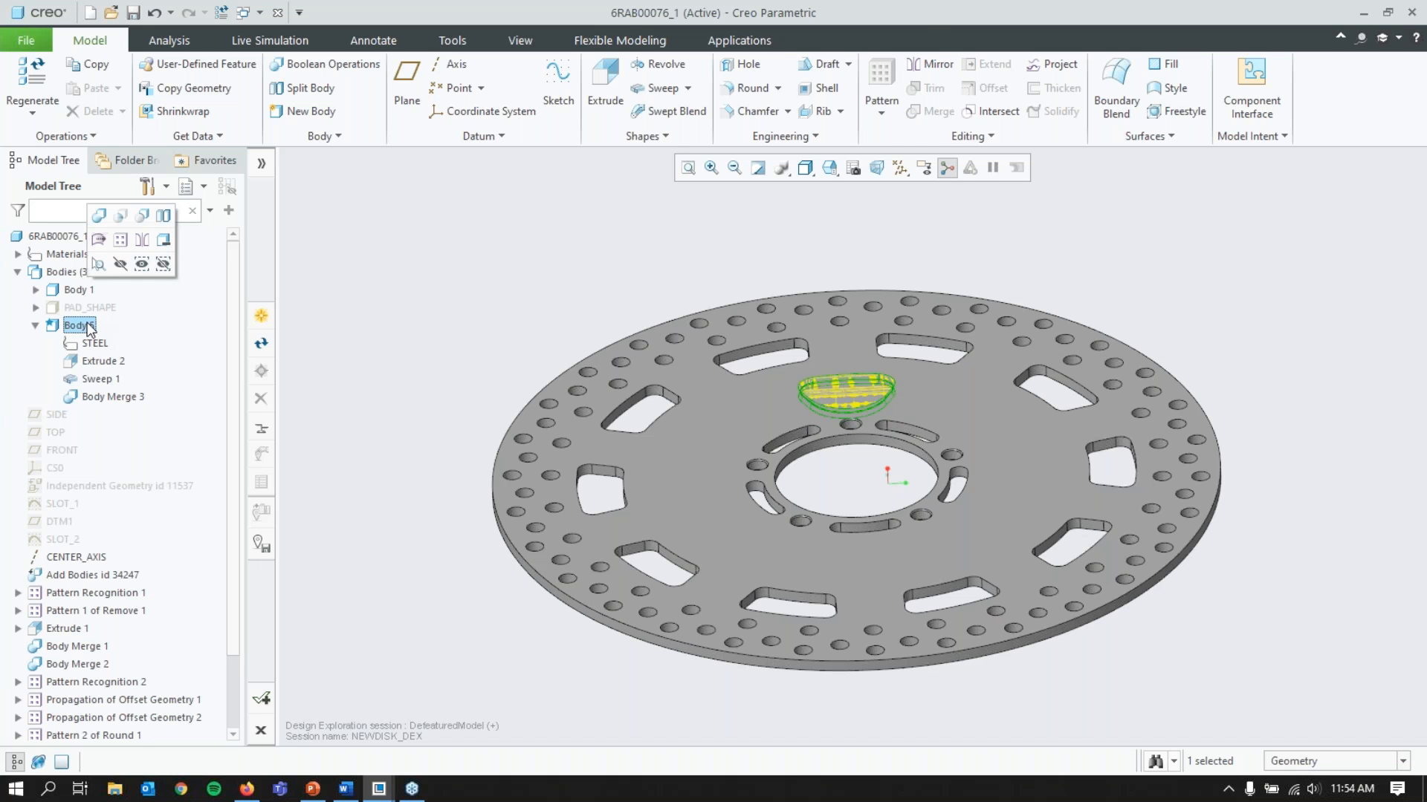
pyautogui.click(120, 240)
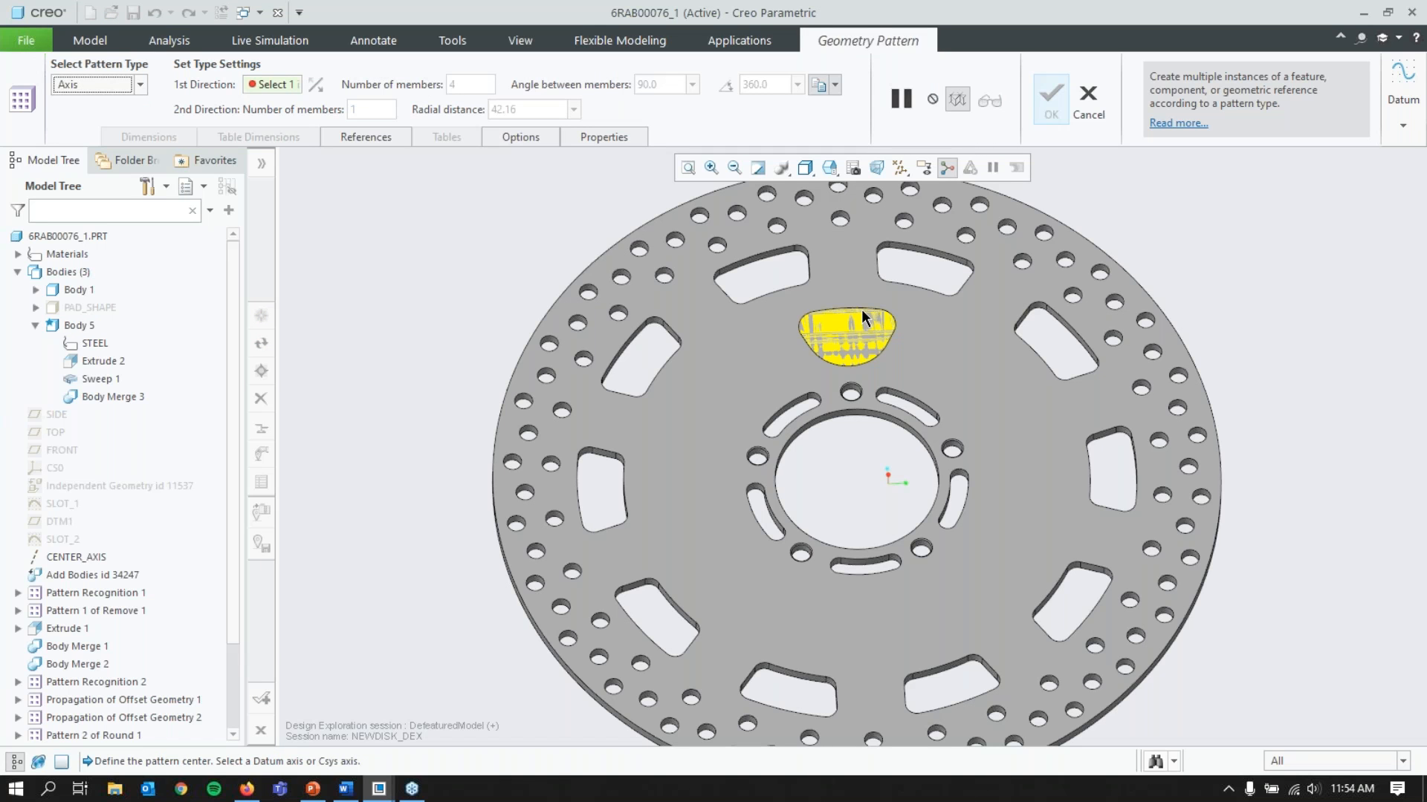
pyautogui.click(76, 557)
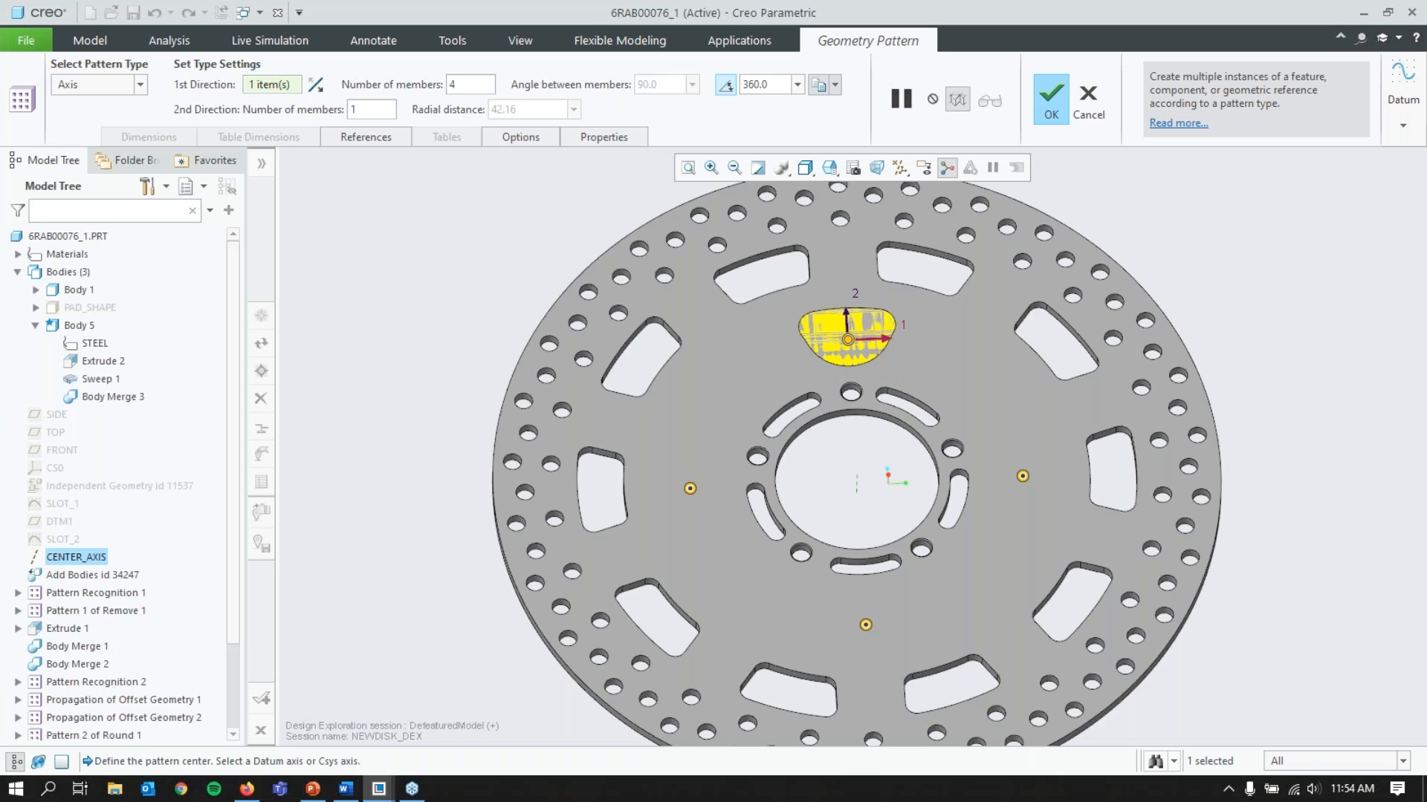
pyautogui.doubleClick(459, 85)
pyautogui.write('8')
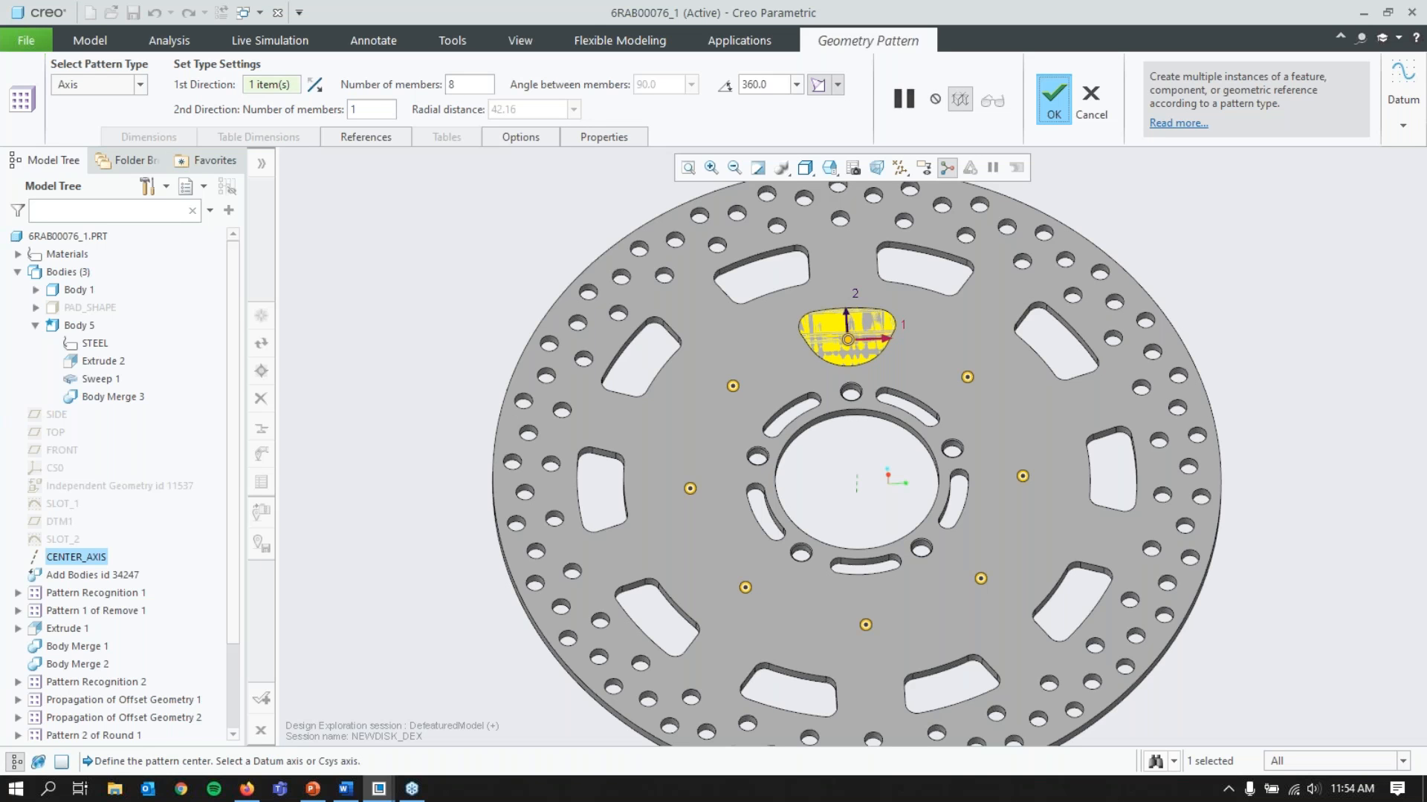
pyautogui.middleClick(873, 477)
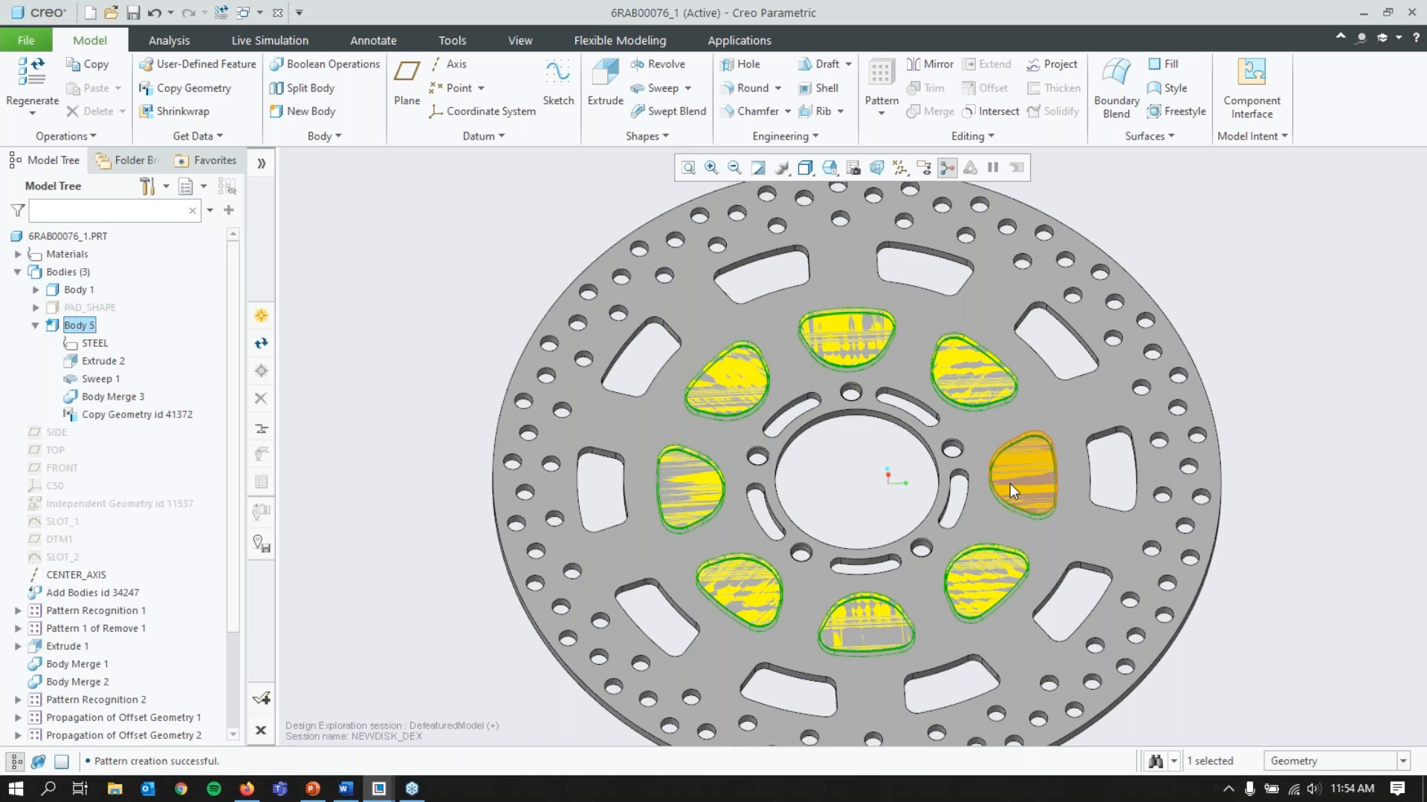
# Step: Subtract the patterned Body 5 from the brake disk Body 1 with a Boolean operation, checking both body references
pyautogui.click(315, 63)
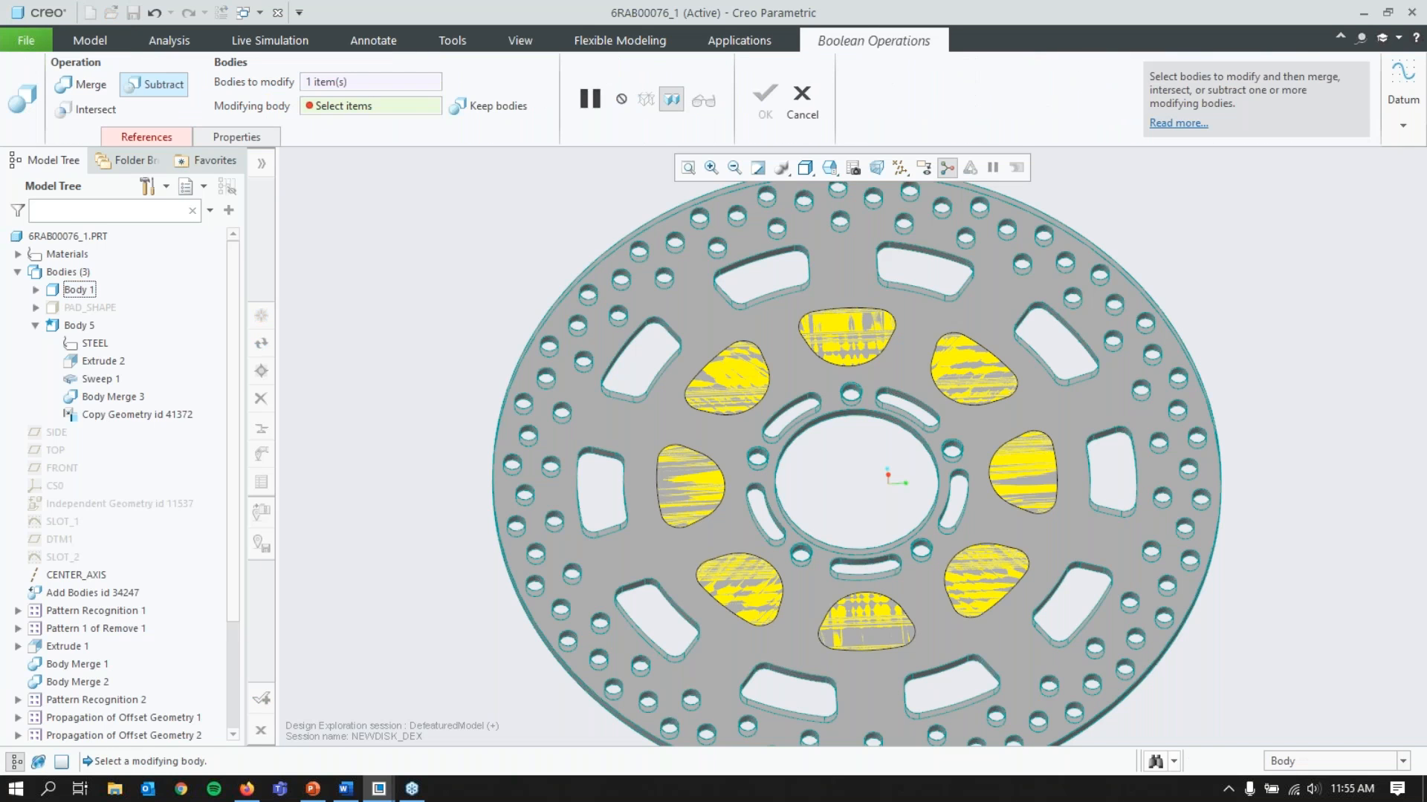
pyautogui.click(79, 325)
pyautogui.click(146, 137)
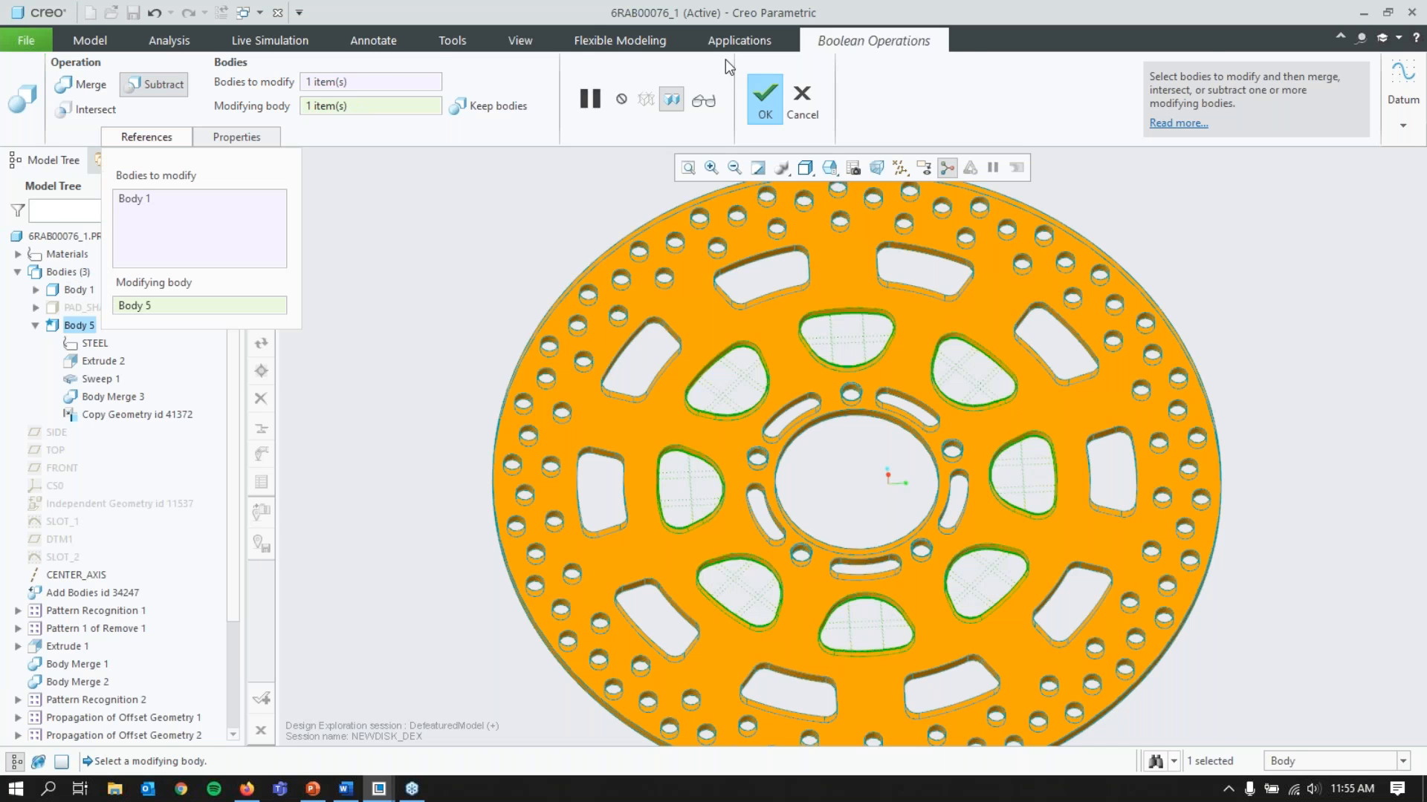
pyautogui.click(765, 99)
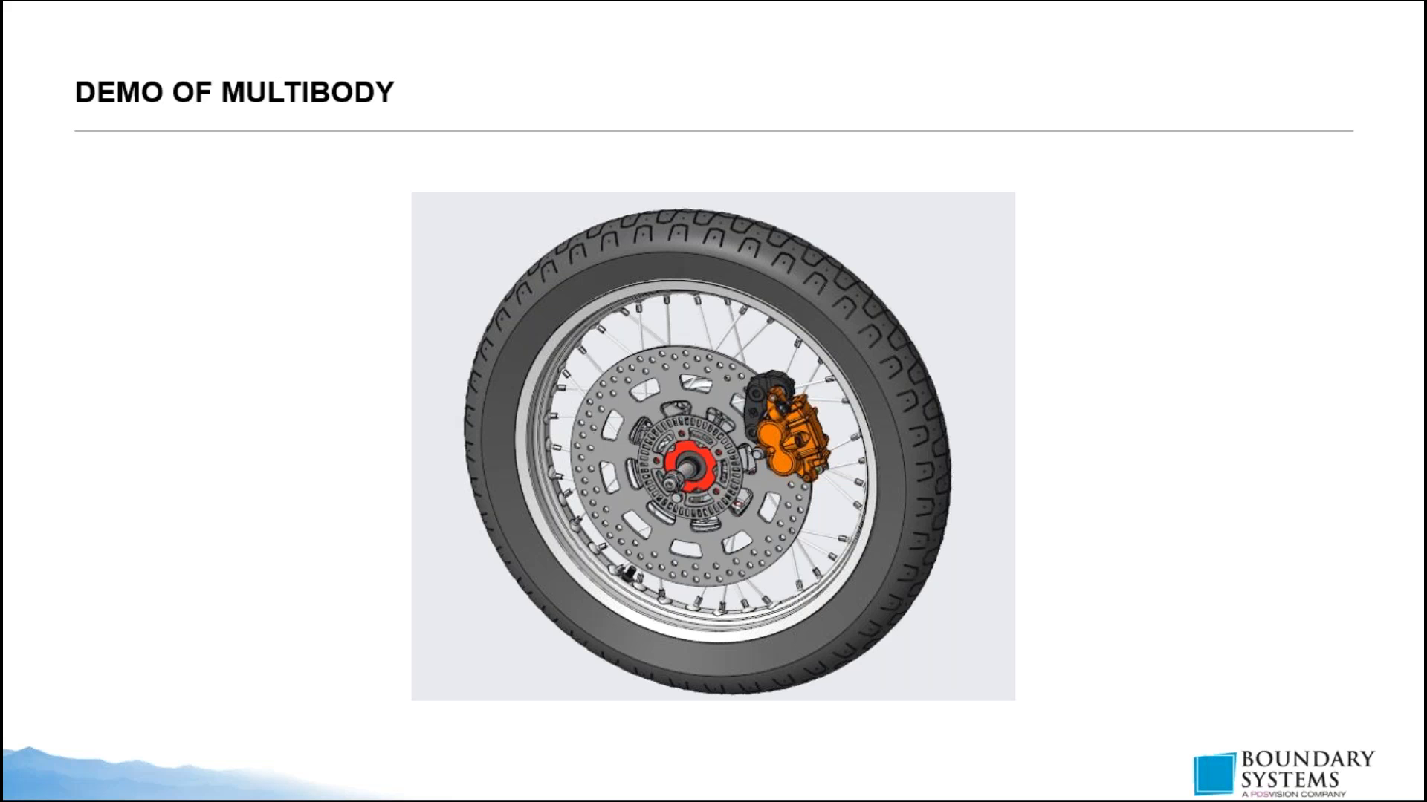
pyautogui.press('Right')
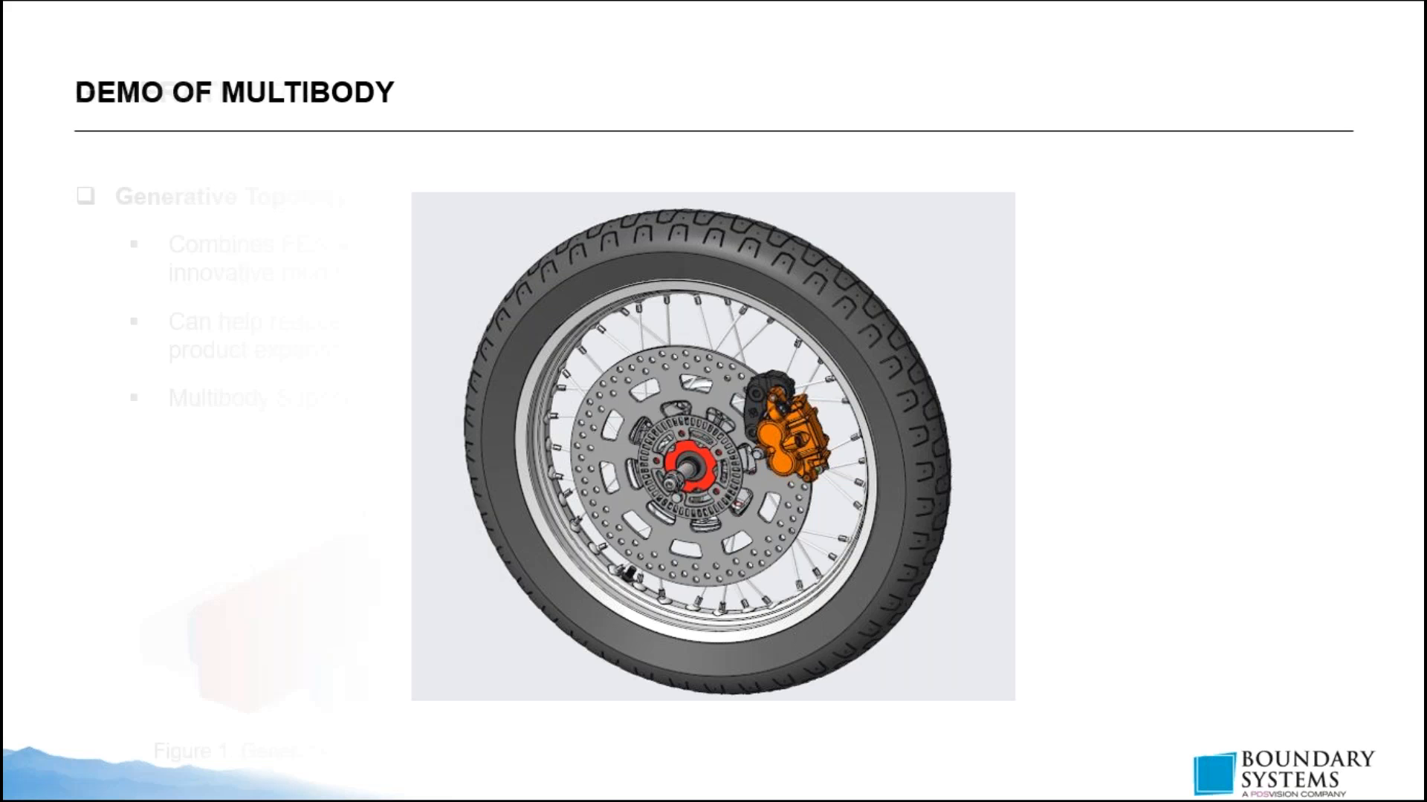
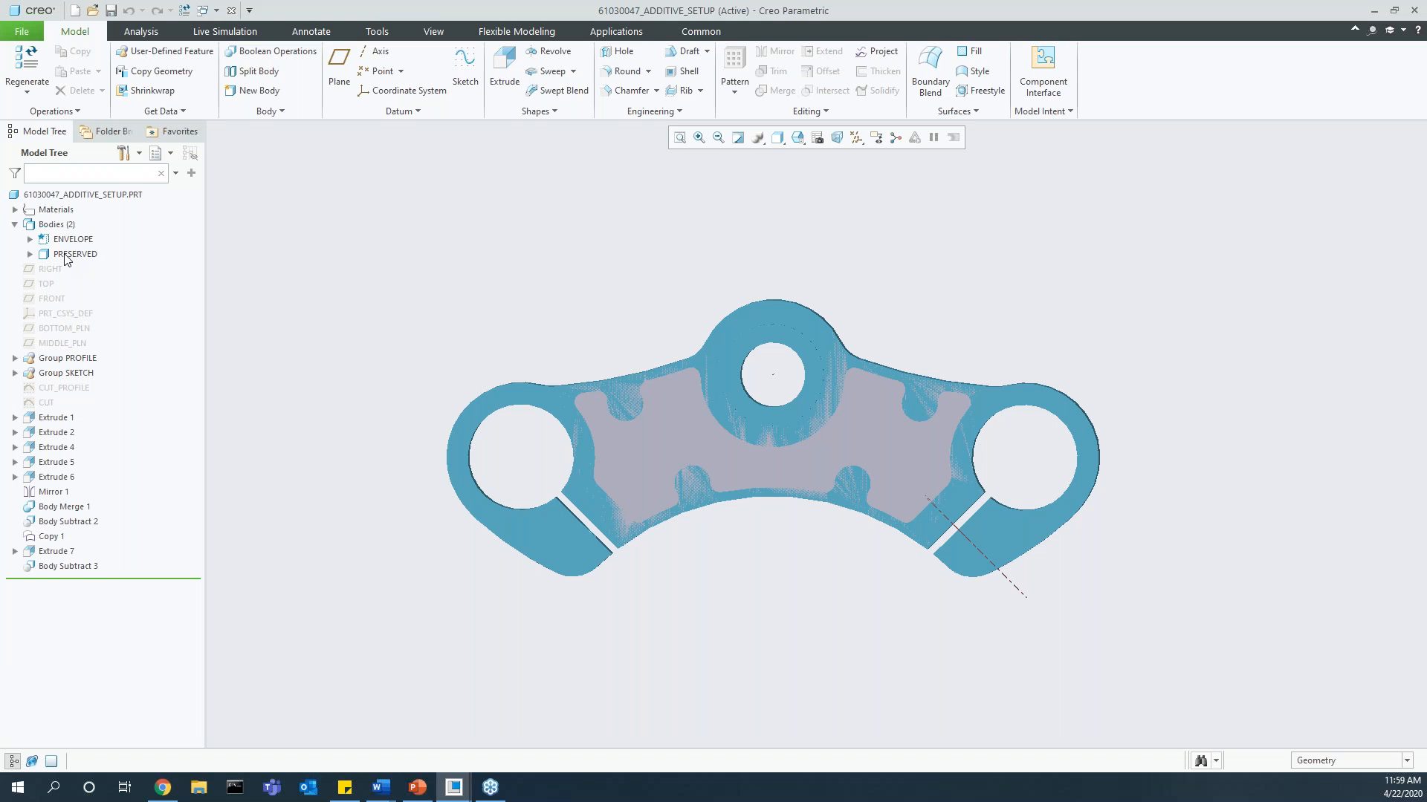
# Step: Highlight the ENVELOPE and PRESERVED bodies of the additive setup part and start the Generative Design application
pyautogui.click(73, 240)
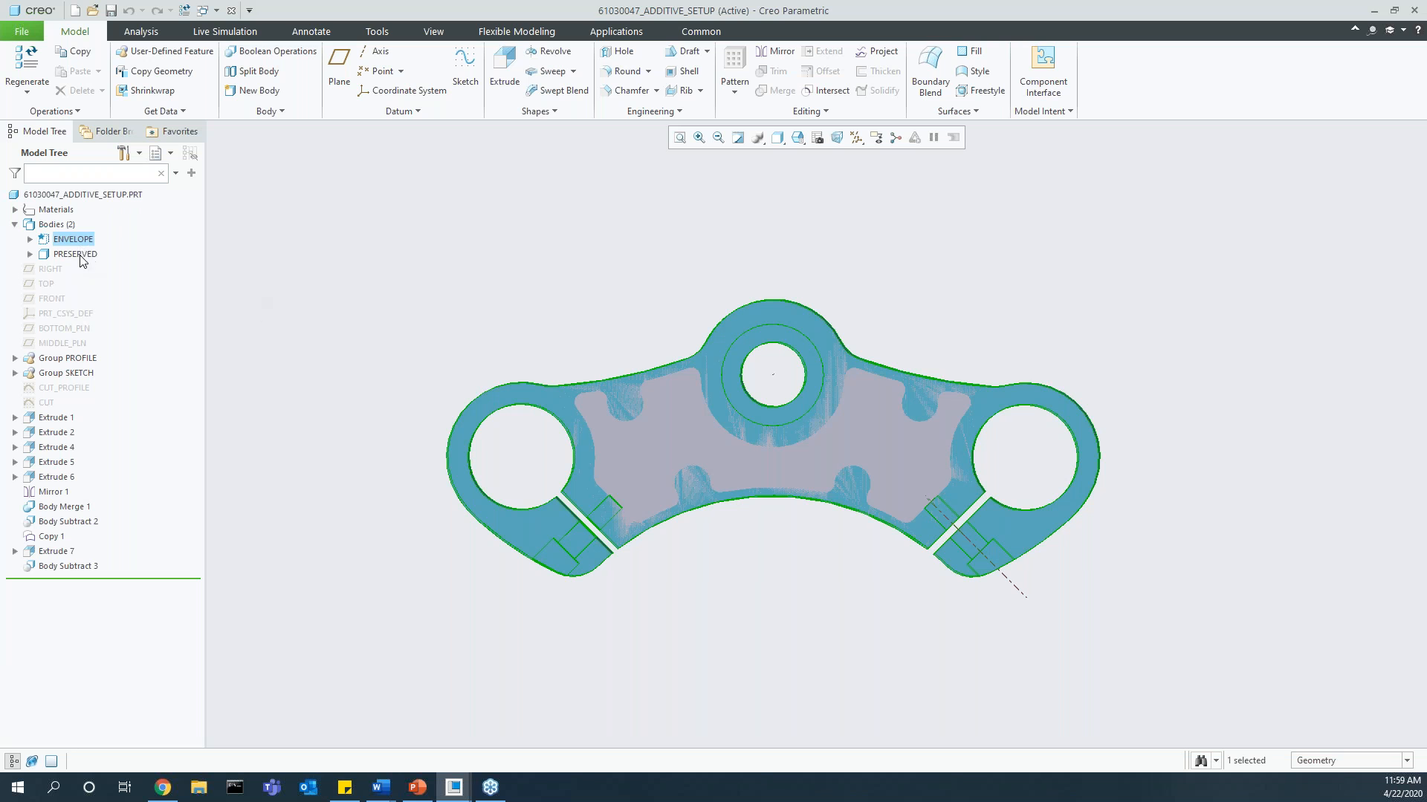
pyautogui.click(74, 255)
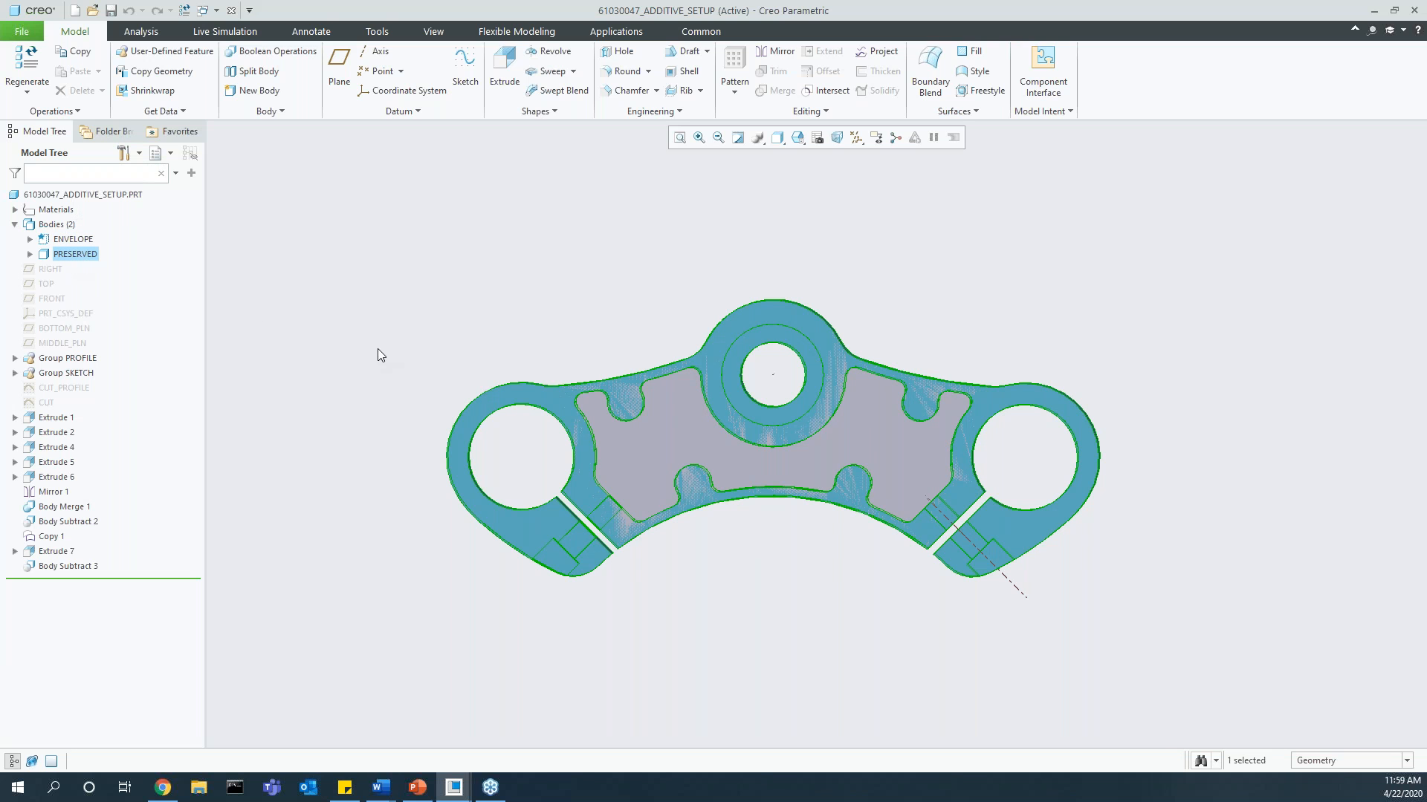
pyautogui.click(611, 36)
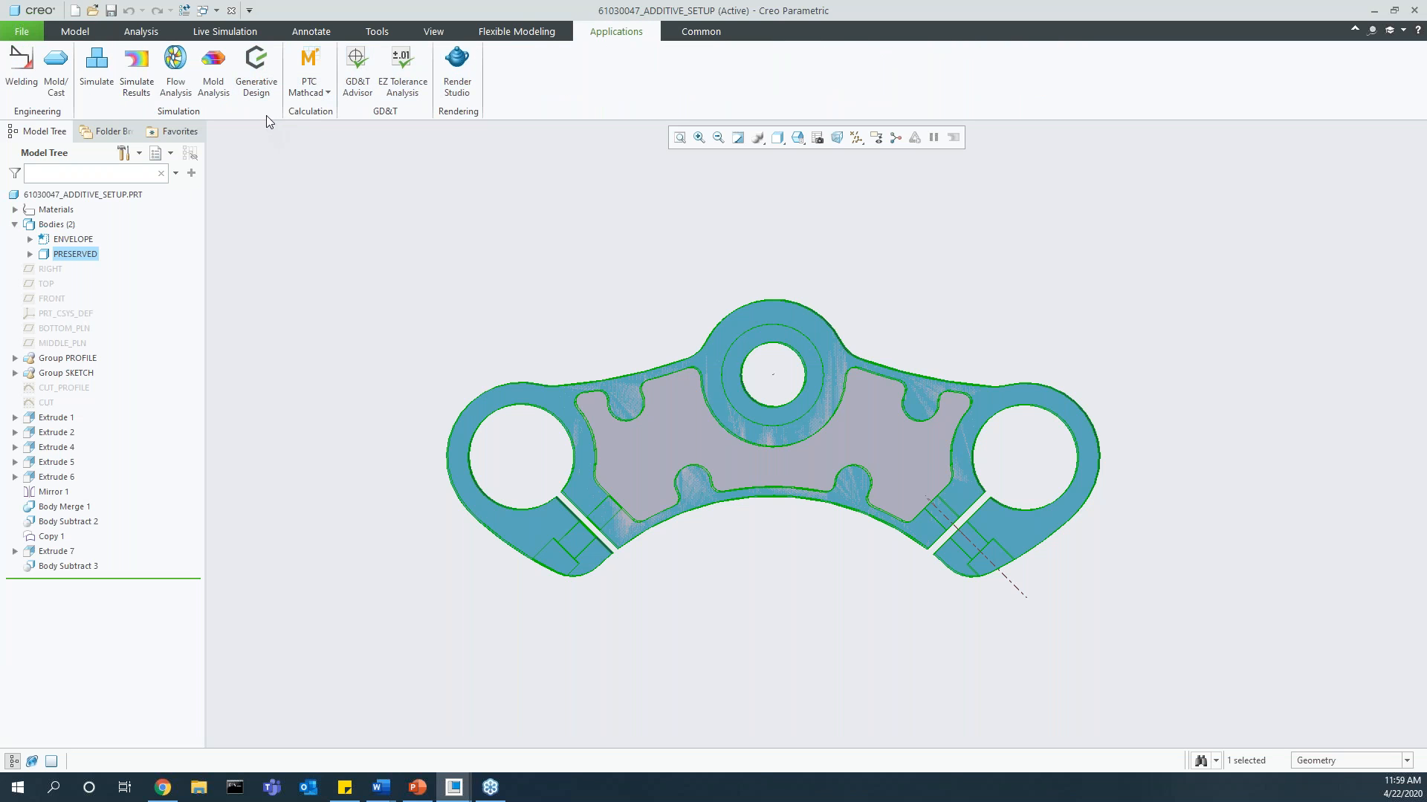
pyautogui.click(250, 68)
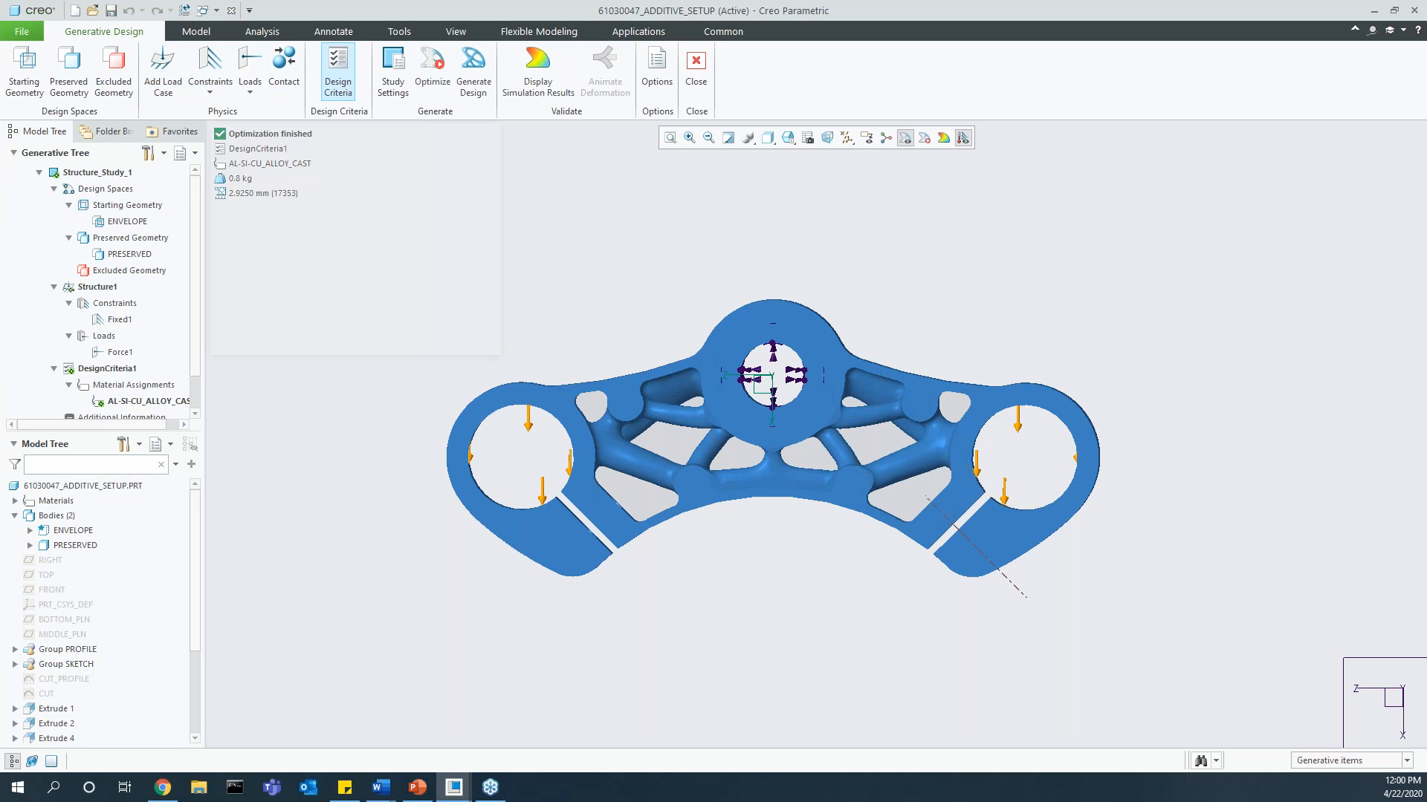
# Step: Review the volume goal, constraint types and material options for new design criteria, cancel, and inspect the criteria of the existing study
pyautogui.click(344, 85)
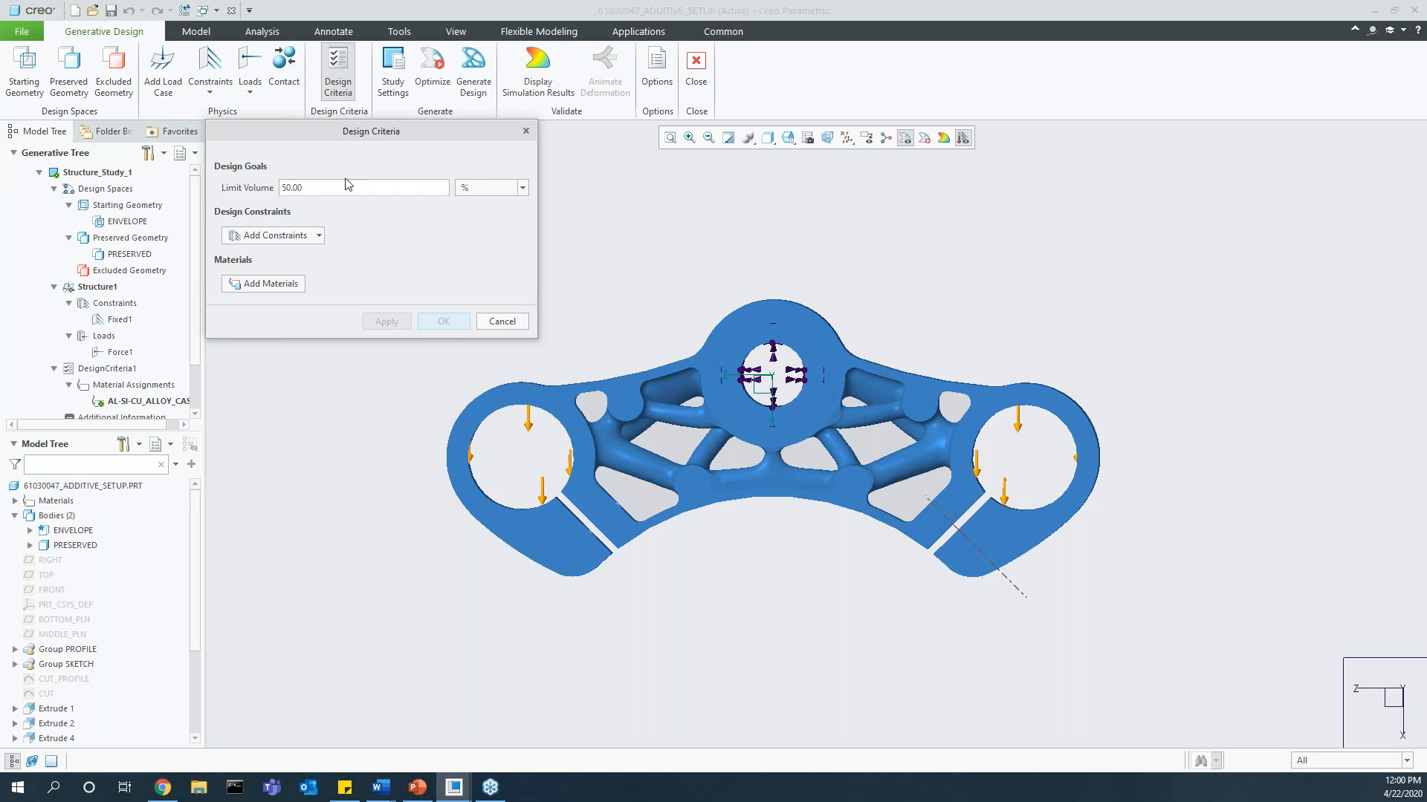
pyautogui.click(320, 236)
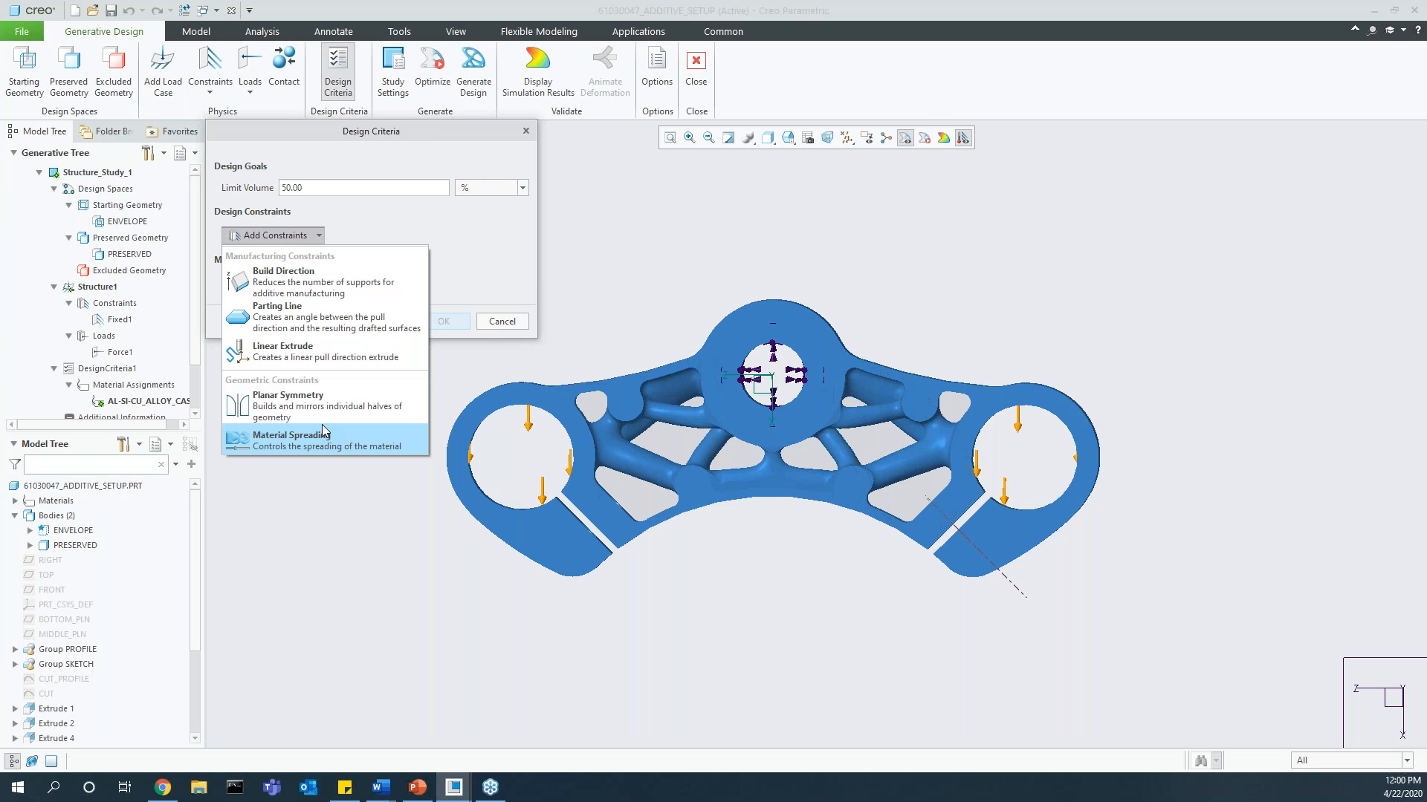
pyautogui.click(317, 238)
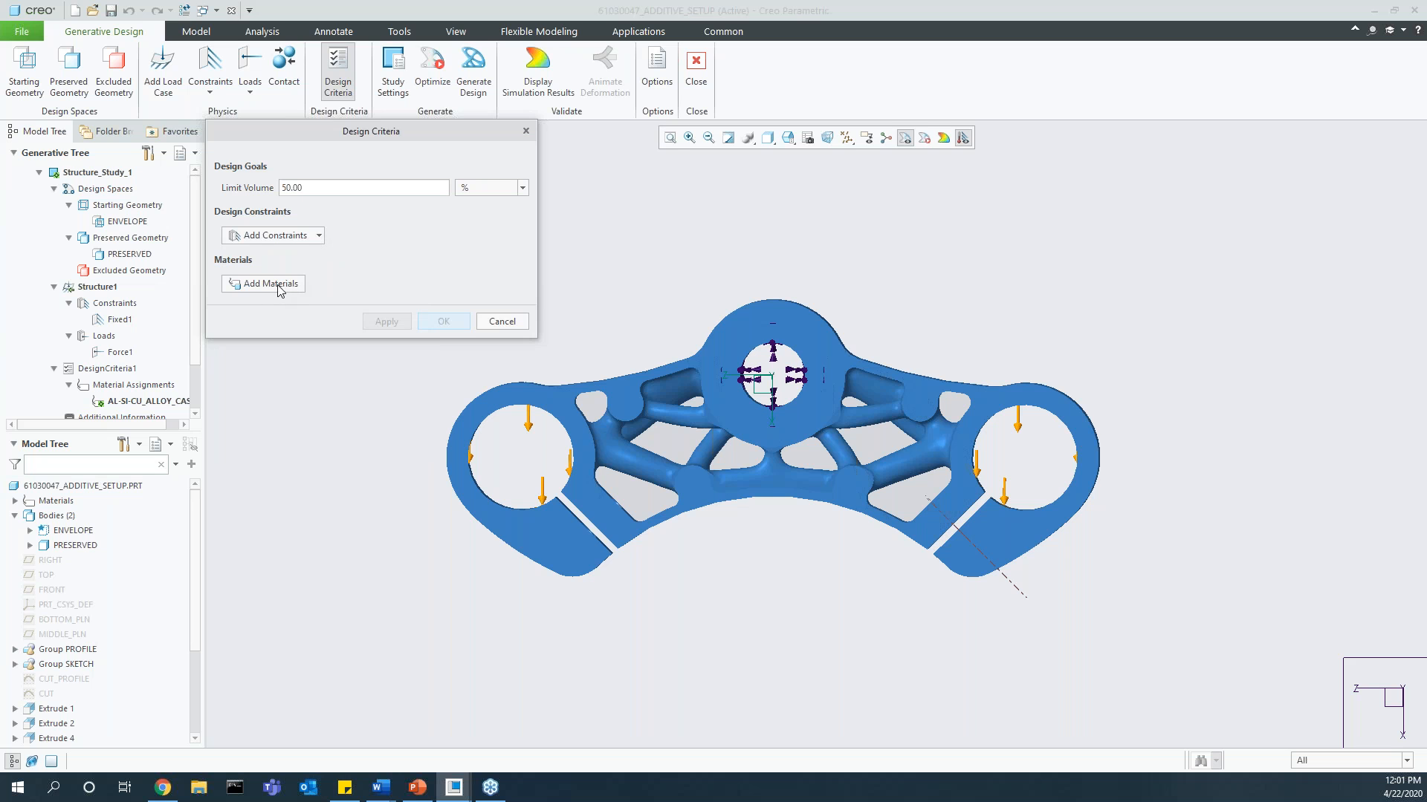
pyautogui.click(498, 325)
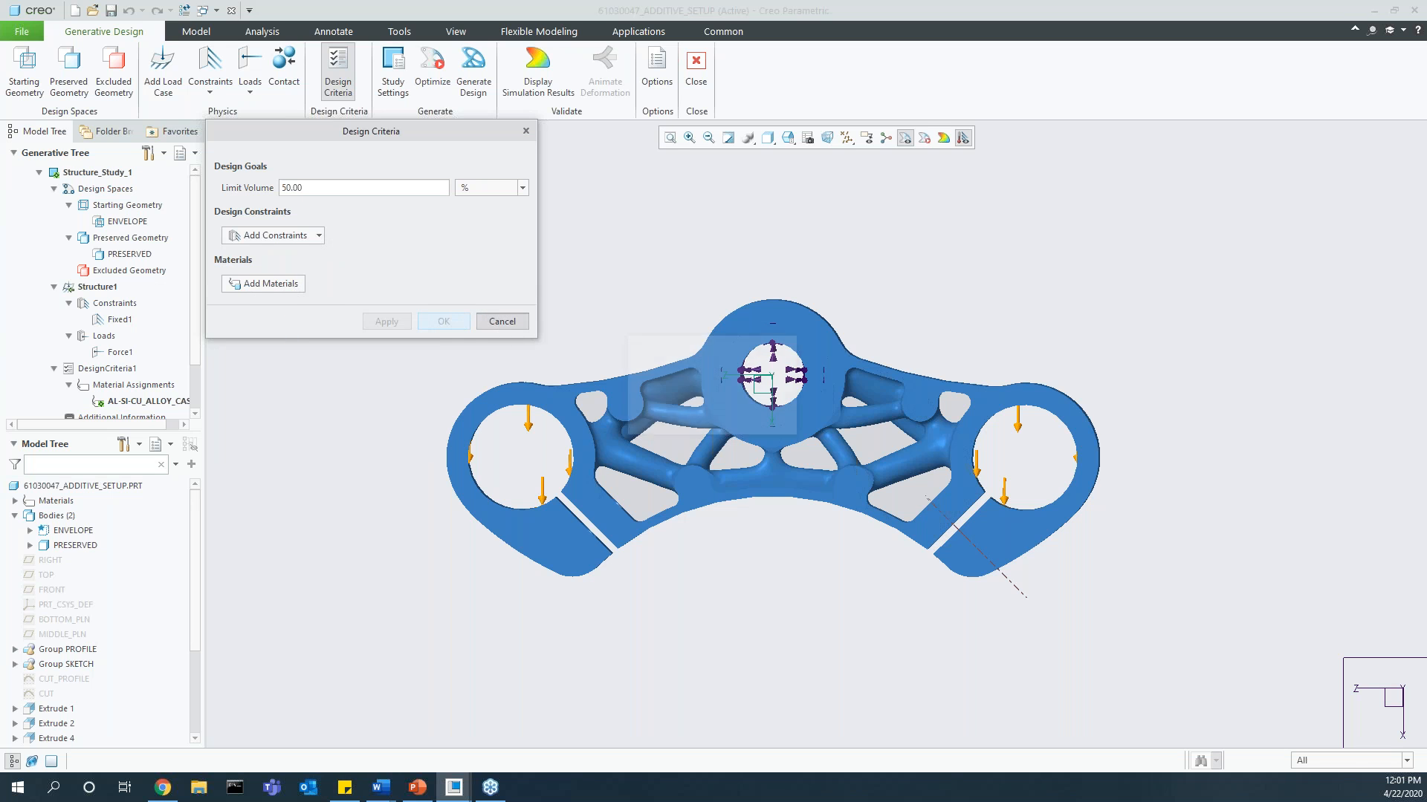
pyautogui.click(714, 421)
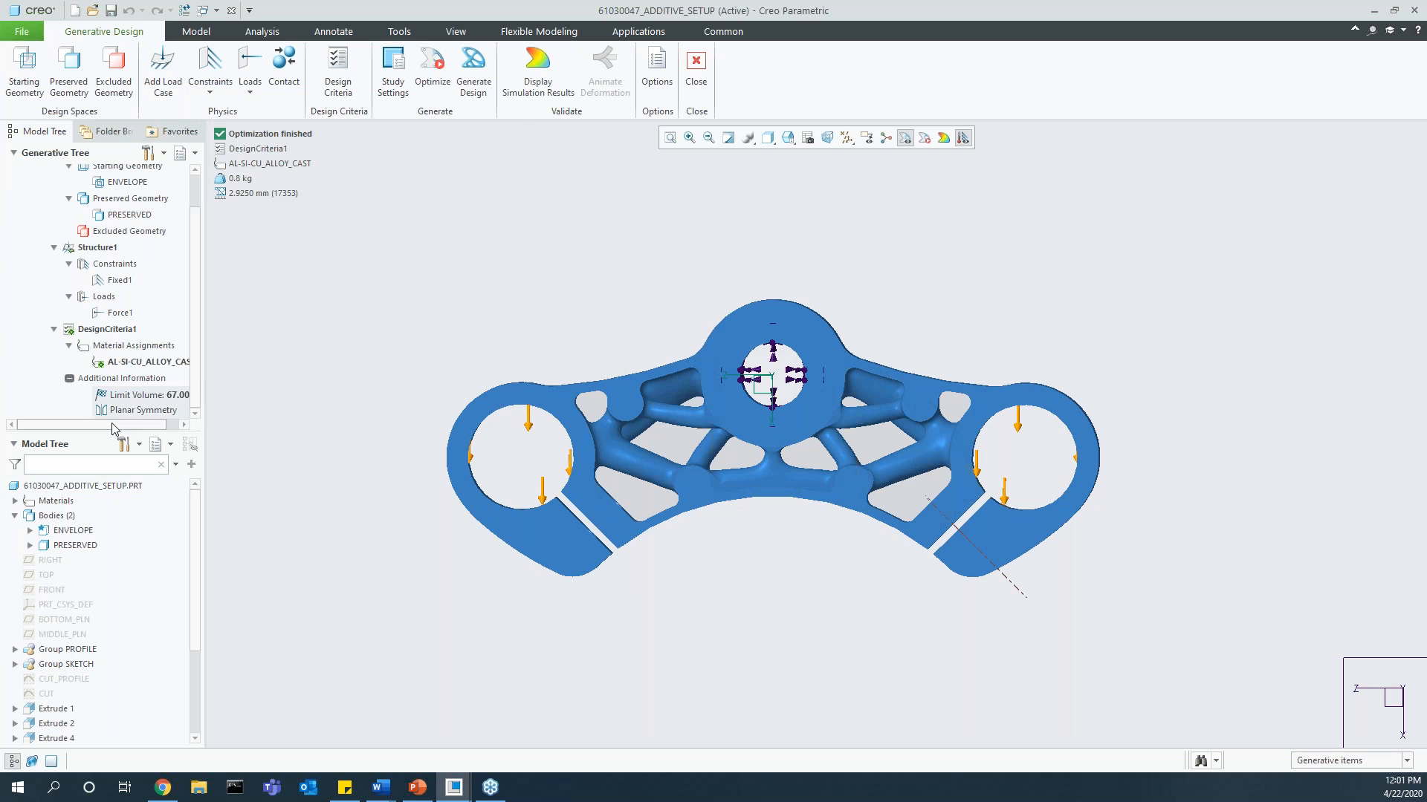
pyautogui.moveTo(113, 429); pyautogui.dragTo(124, 428)
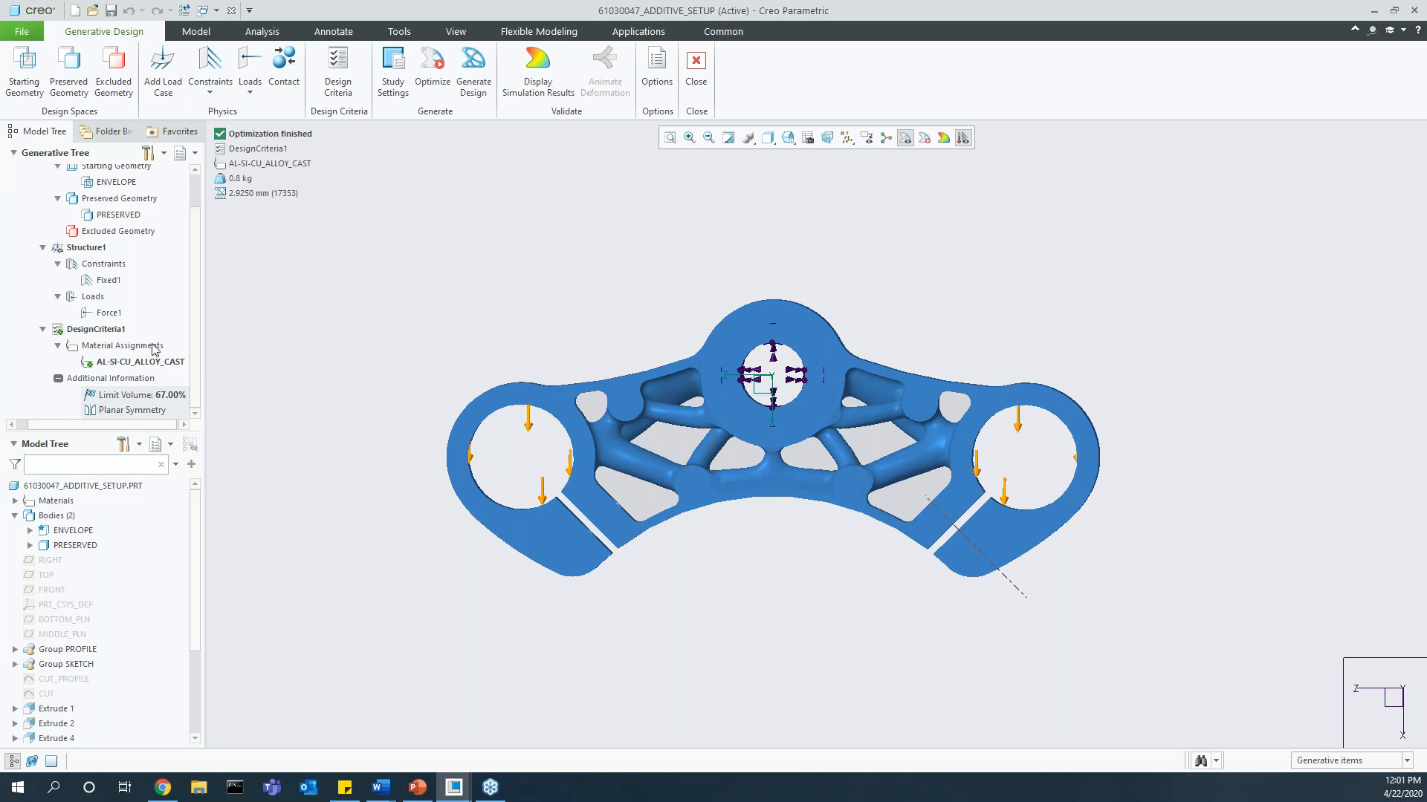
# Step: Try the fidelity range, minimum element size and maximum iterations in the study settings, and discard the changes
pyautogui.click(394, 92)
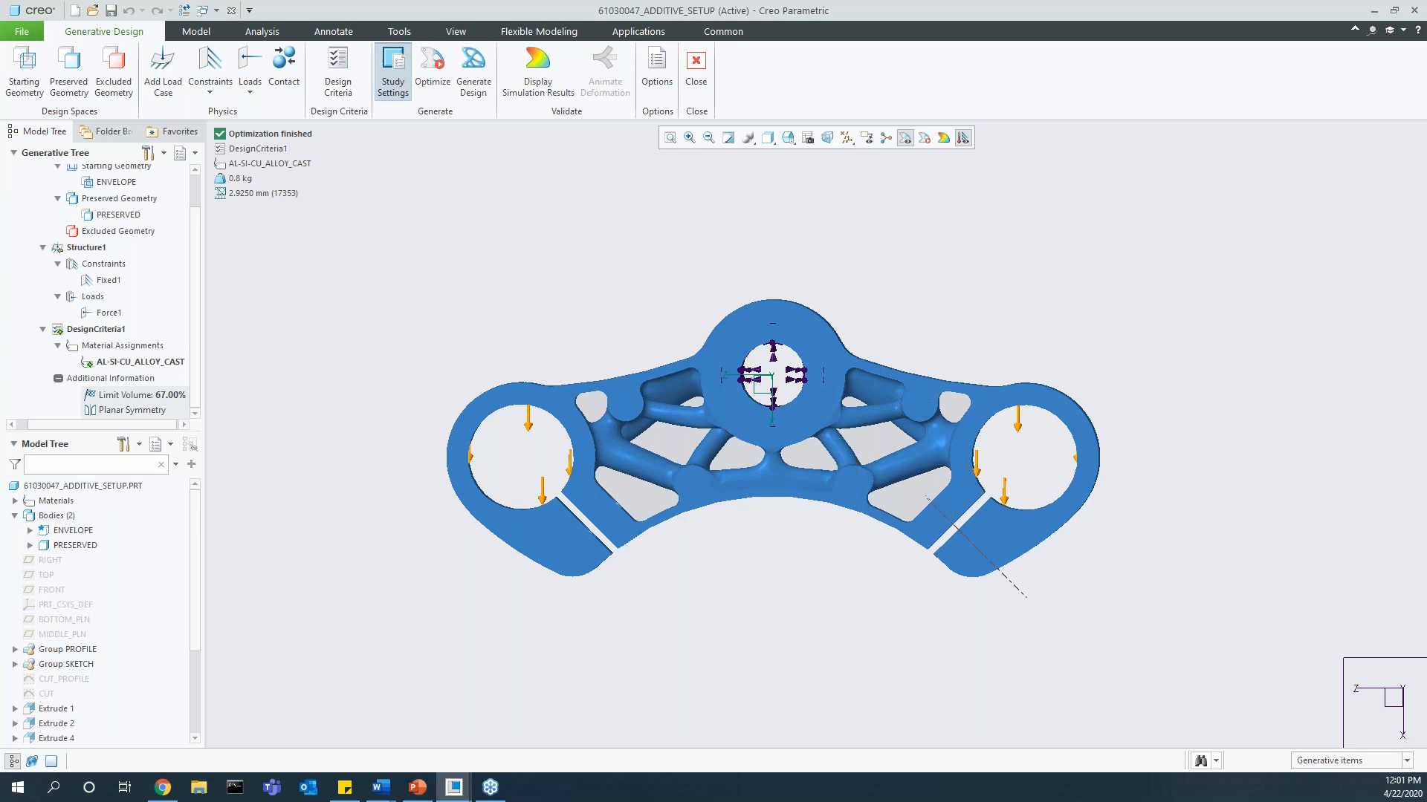
pyautogui.moveTo(361, 154); pyautogui.dragTo(343, 164)
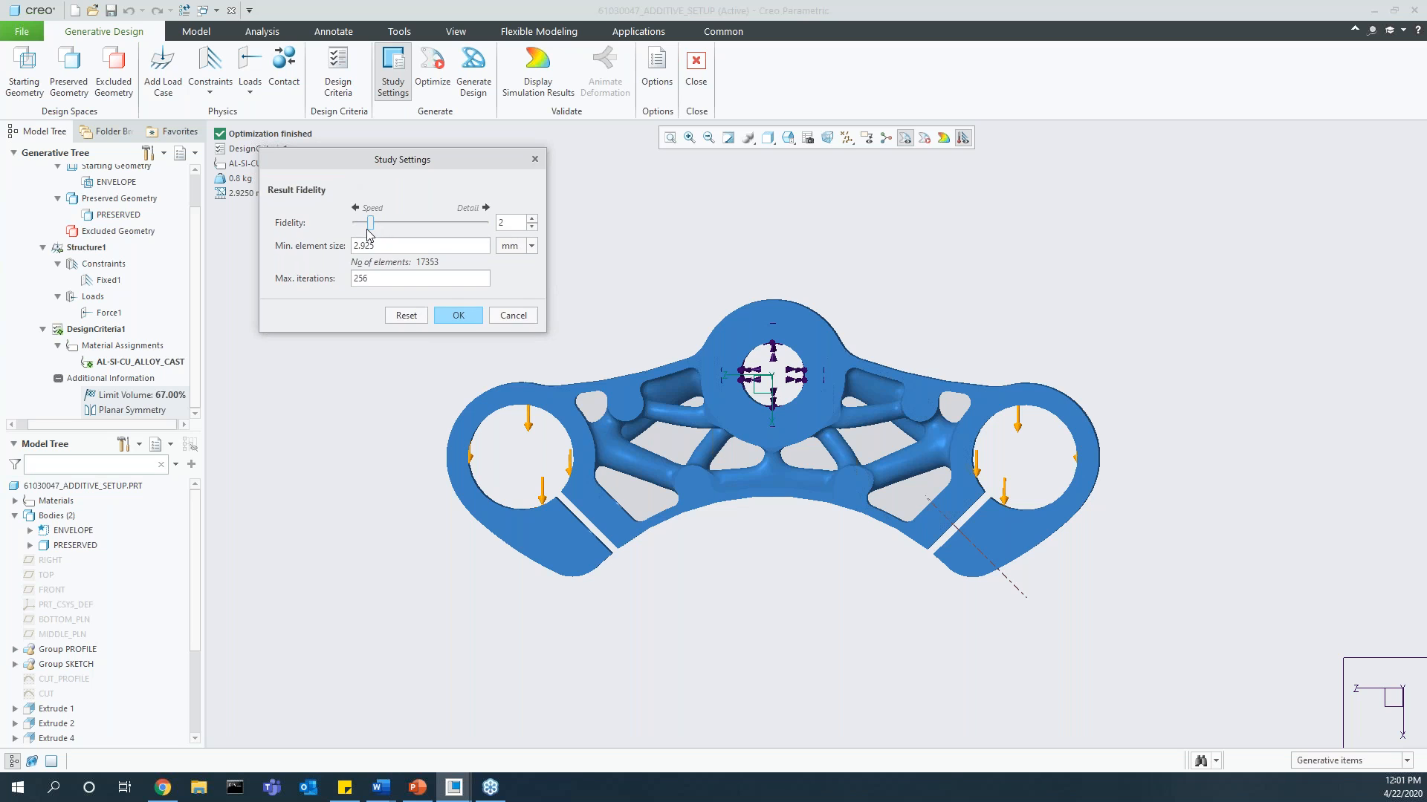
pyautogui.moveTo(369, 227); pyautogui.dragTo(352, 229)
pyautogui.moveTo(350, 223); pyautogui.dragTo(494, 228)
pyautogui.moveTo(485, 222)
pyautogui.mouseDown()
pyautogui.moveTo(457, 221)
pyautogui.moveTo(491, 225)
pyautogui.mouseUp()
pyautogui.moveTo(485, 223); pyautogui.dragTo(370, 227)
pyautogui.doubleClick(372, 246)
pyautogui.write('2.')
pyautogui.doubleClick(379, 282)
pyautogui.write('512')
pyautogui.click(520, 316)
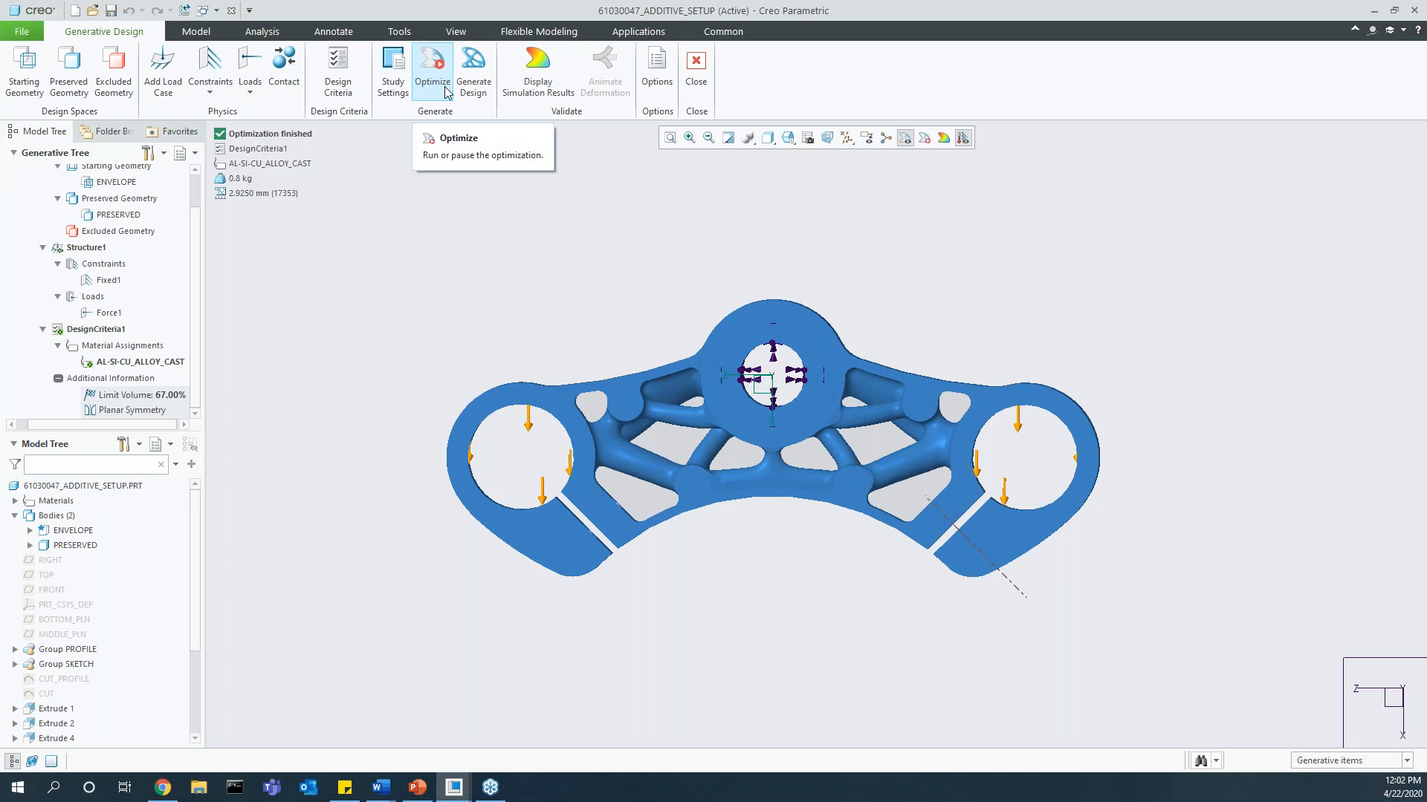
# Step: Display the Von Mises stress simulation results on the optimized part and set the stress unit to MPa
pyautogui.moveTo(843, 595); pyautogui.dragTo(840, 573, button='middle')
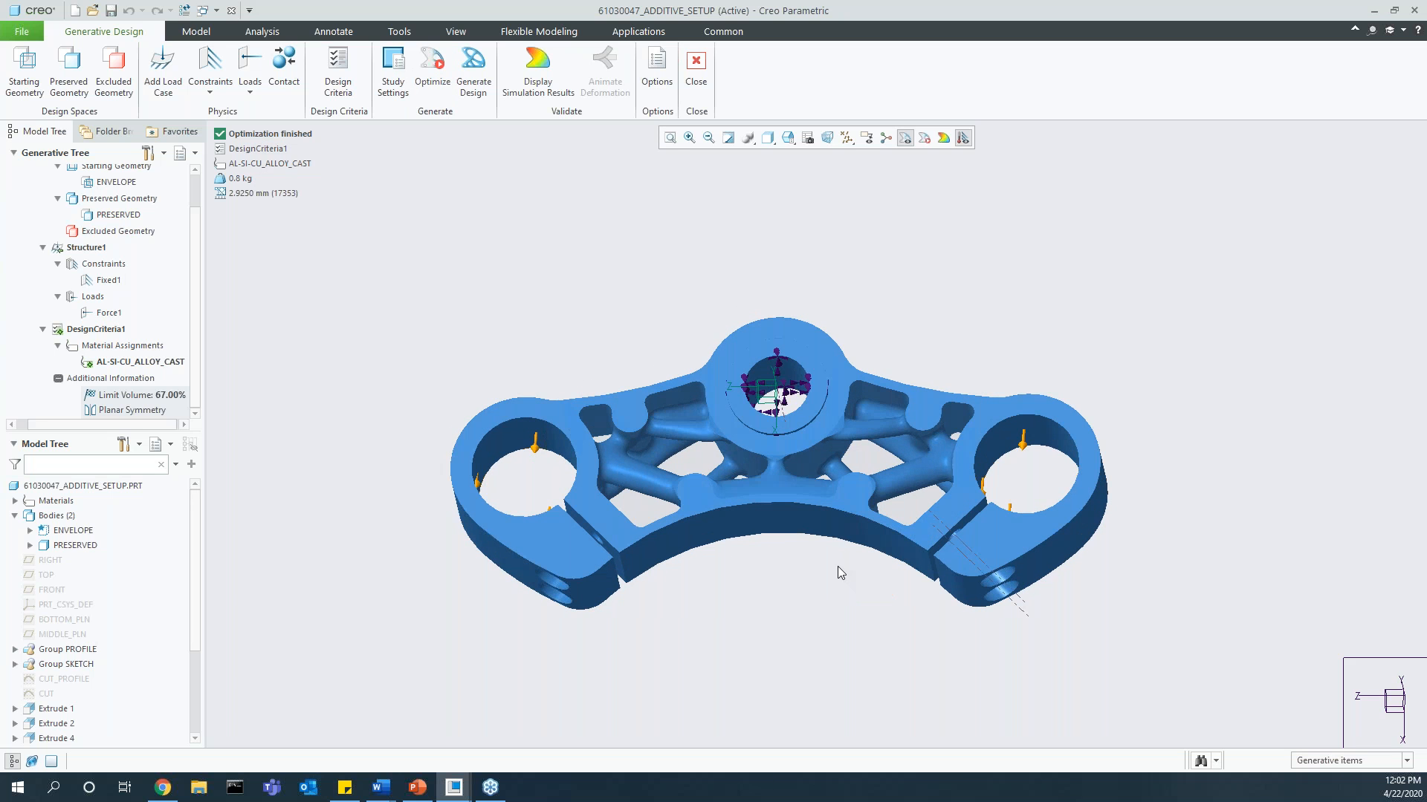
pyautogui.click(537, 71)
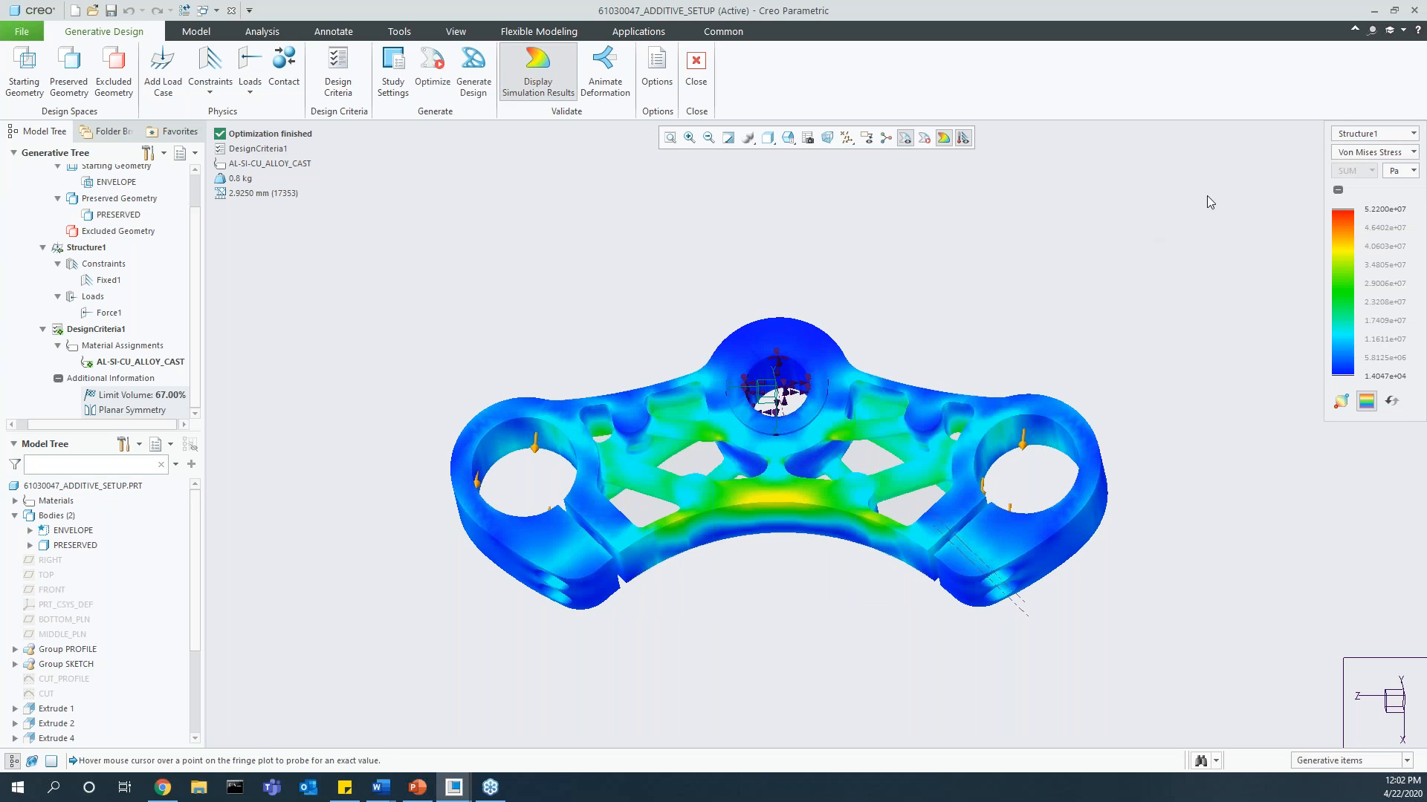
pyautogui.click(1403, 172)
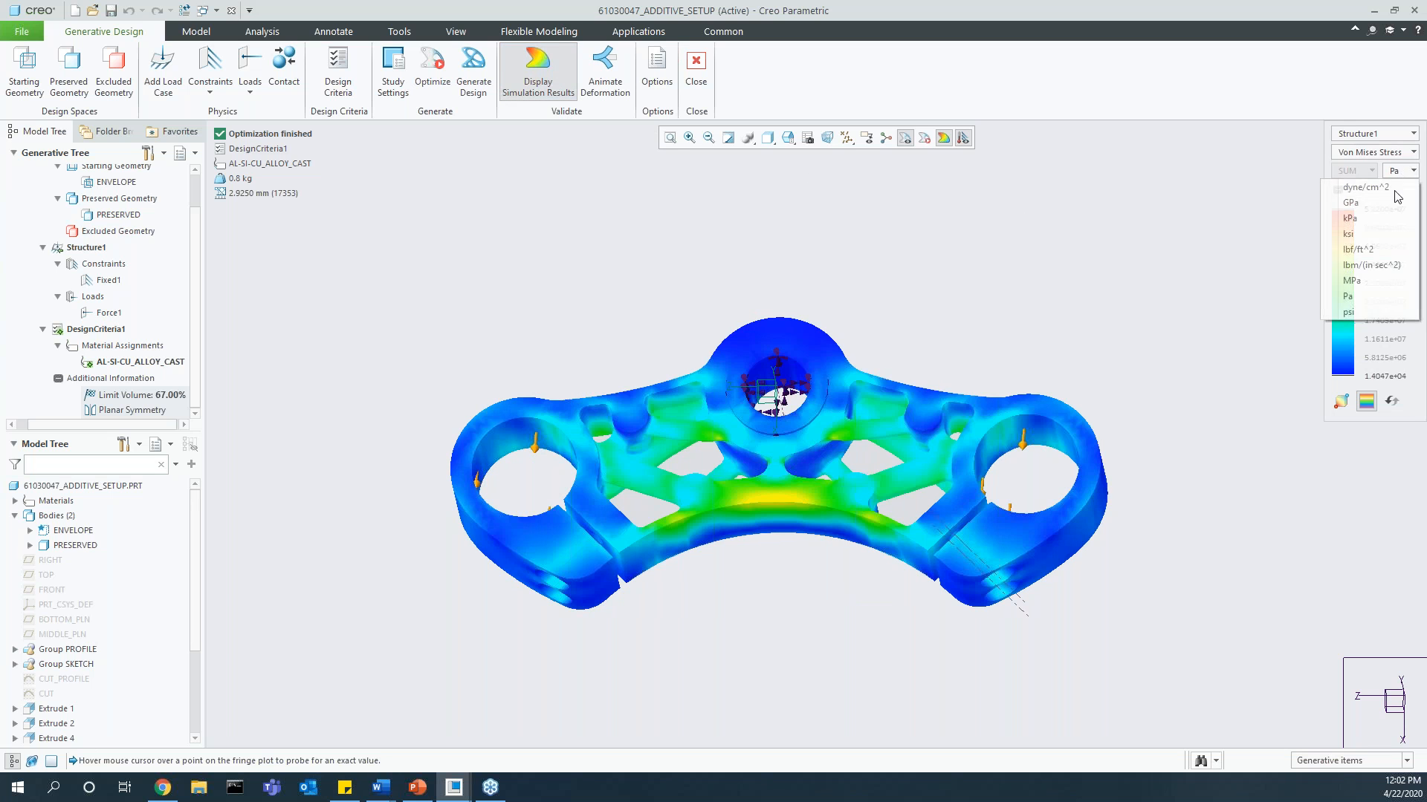
pyautogui.click(1362, 282)
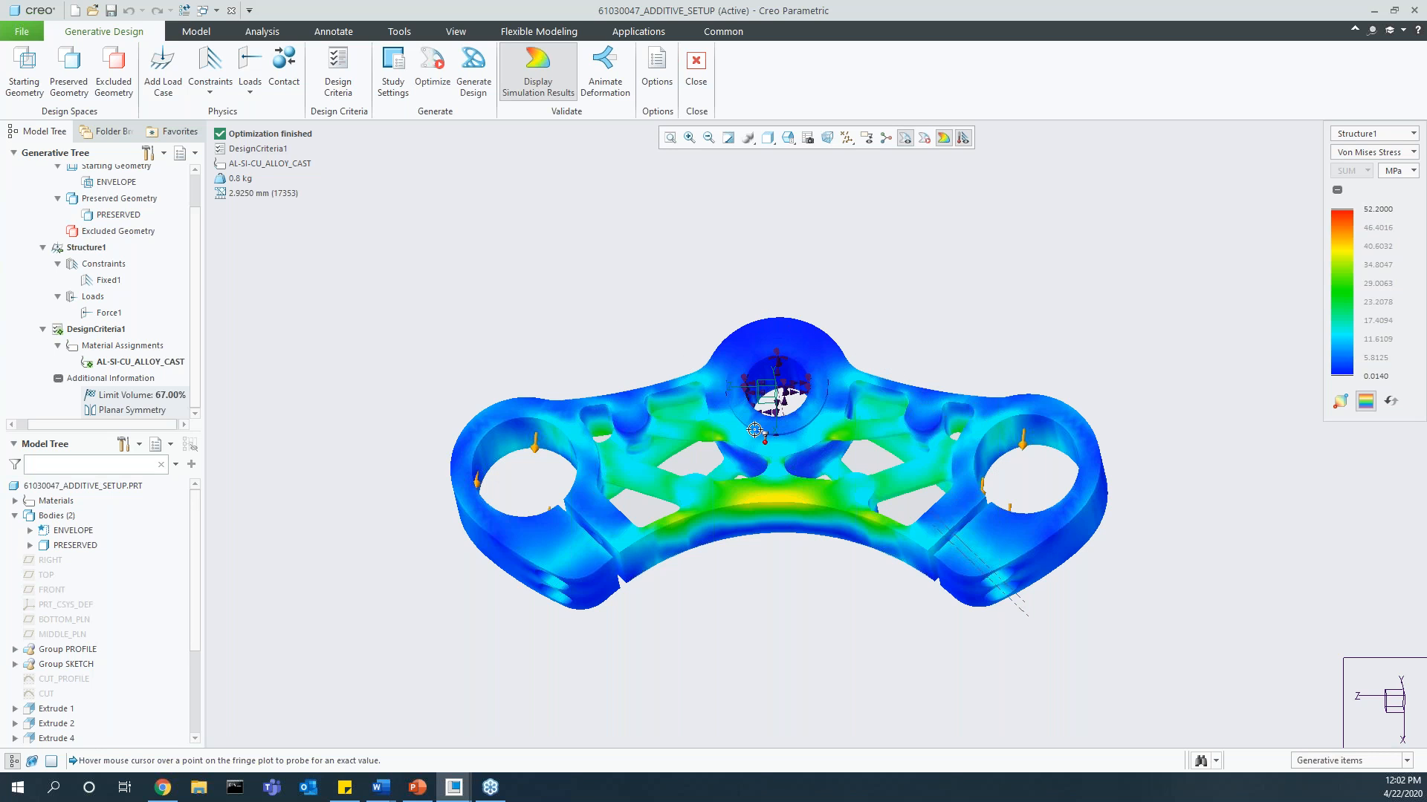
# Step: Animate the deformation of the optimized part, view it edge-on, and stop the animation
pyautogui.click(602, 74)
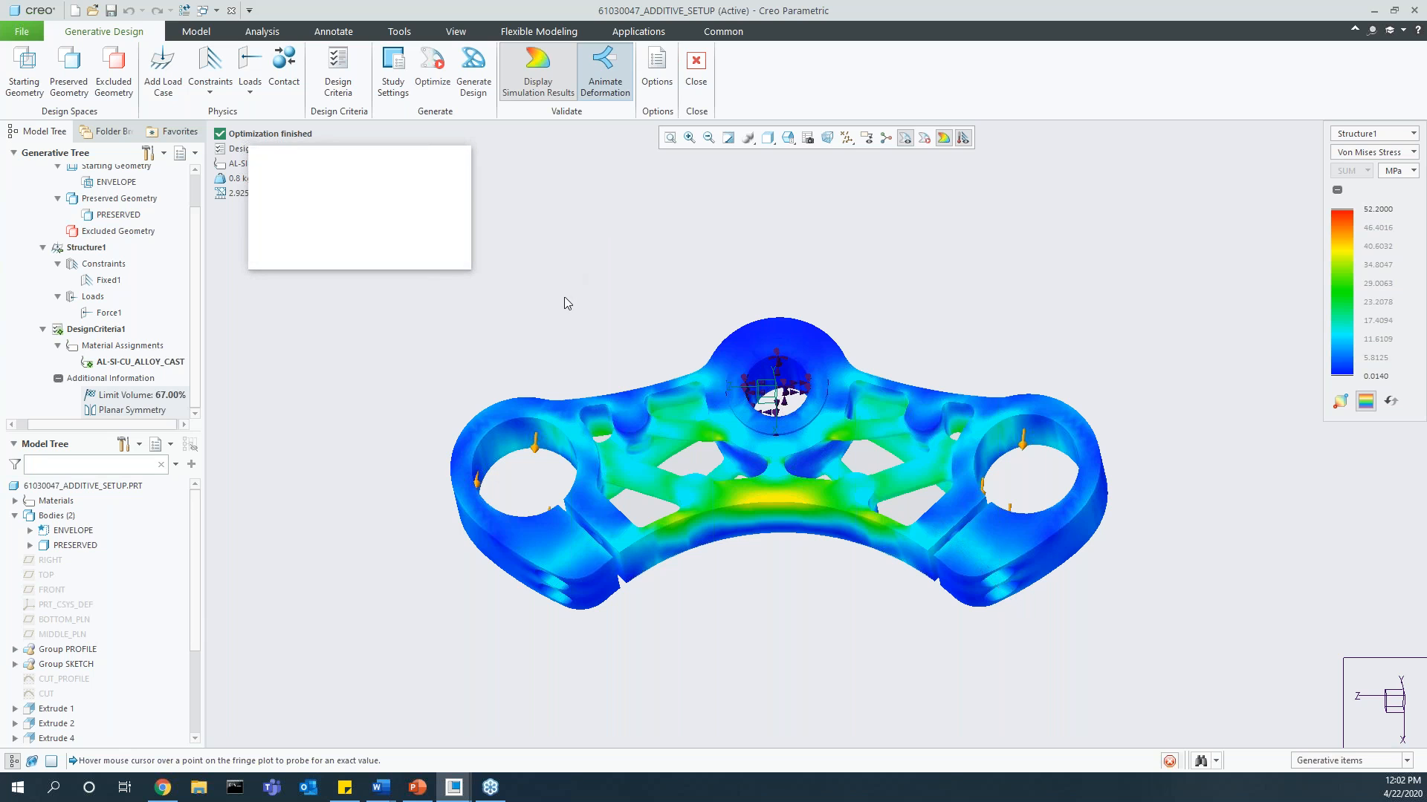
pyautogui.moveTo(658, 464); pyautogui.dragTo(655, 365, button='middle')
pyautogui.click(287, 208)
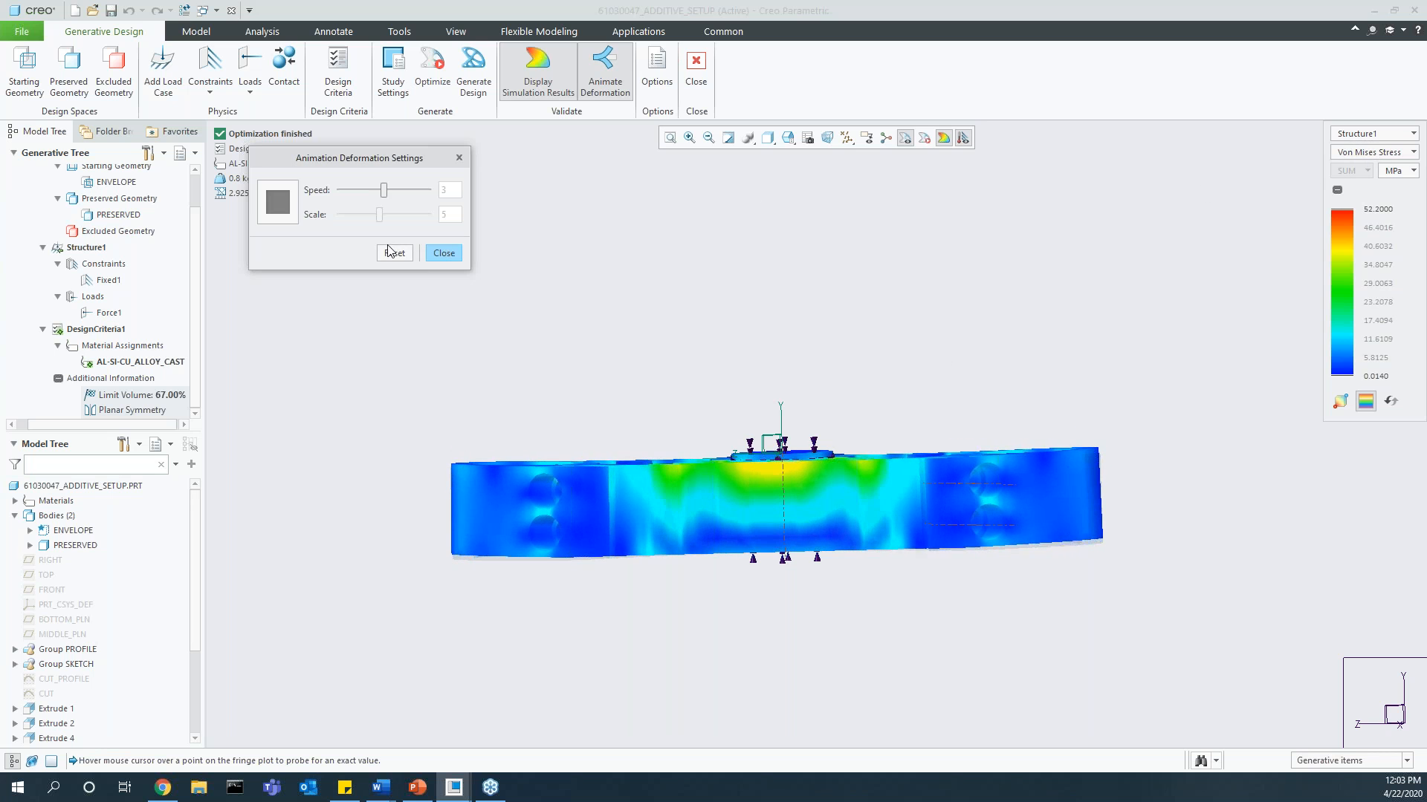
pyautogui.click(444, 253)
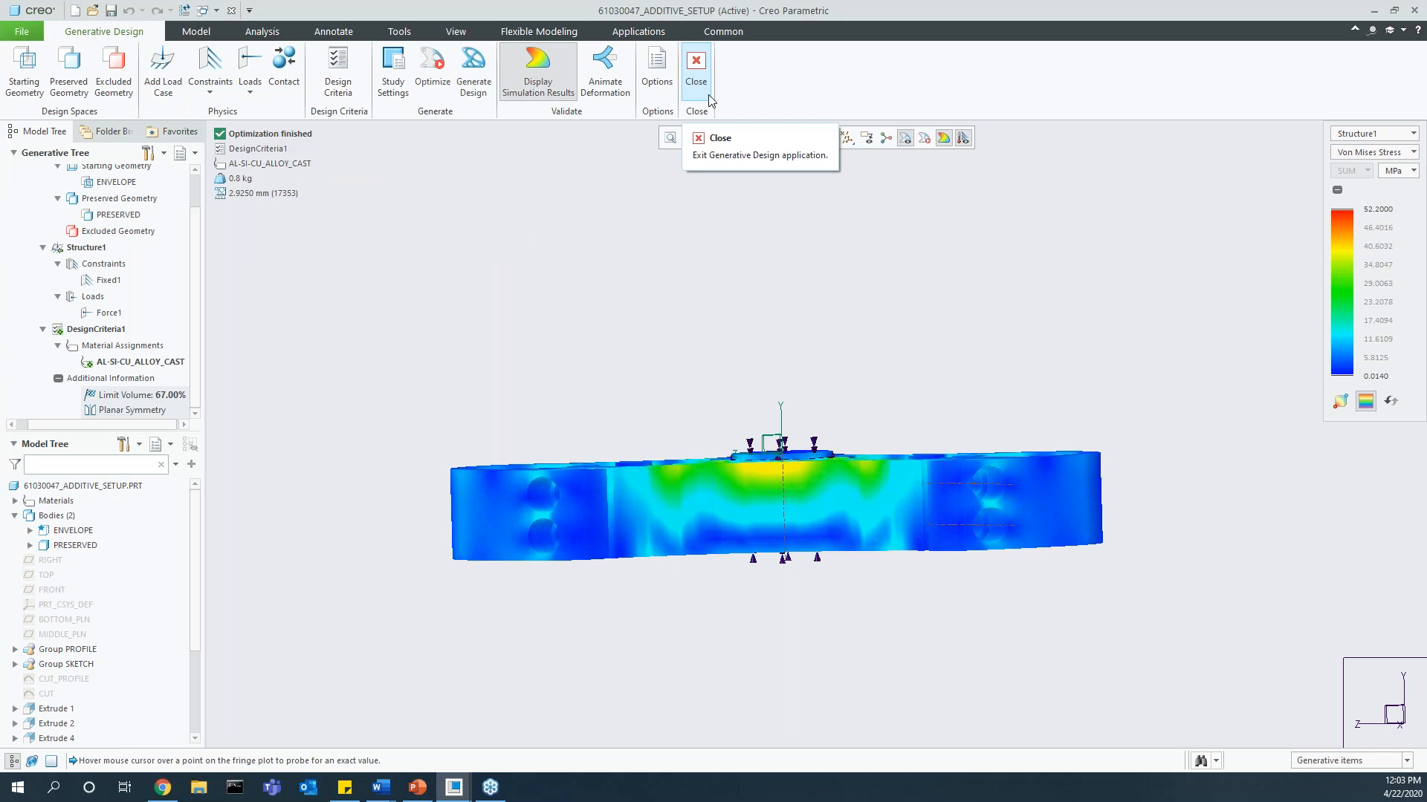
# Step: Exit Generative Design and switch to the 61030047_ADDITIVE_MODEL part
pyautogui.moveTo(758, 353); pyautogui.dragTo(766, 413, button='middle')
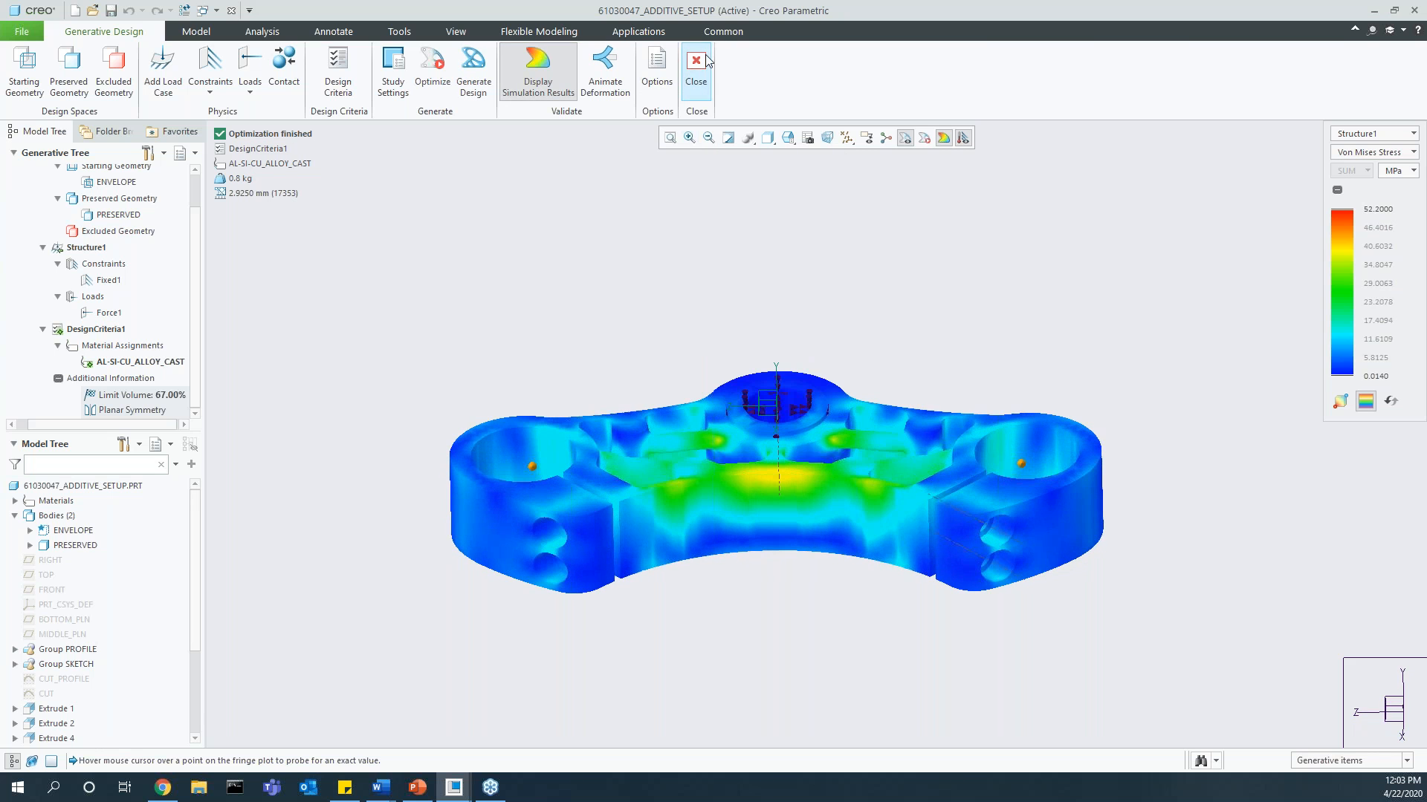
pyautogui.click(696, 67)
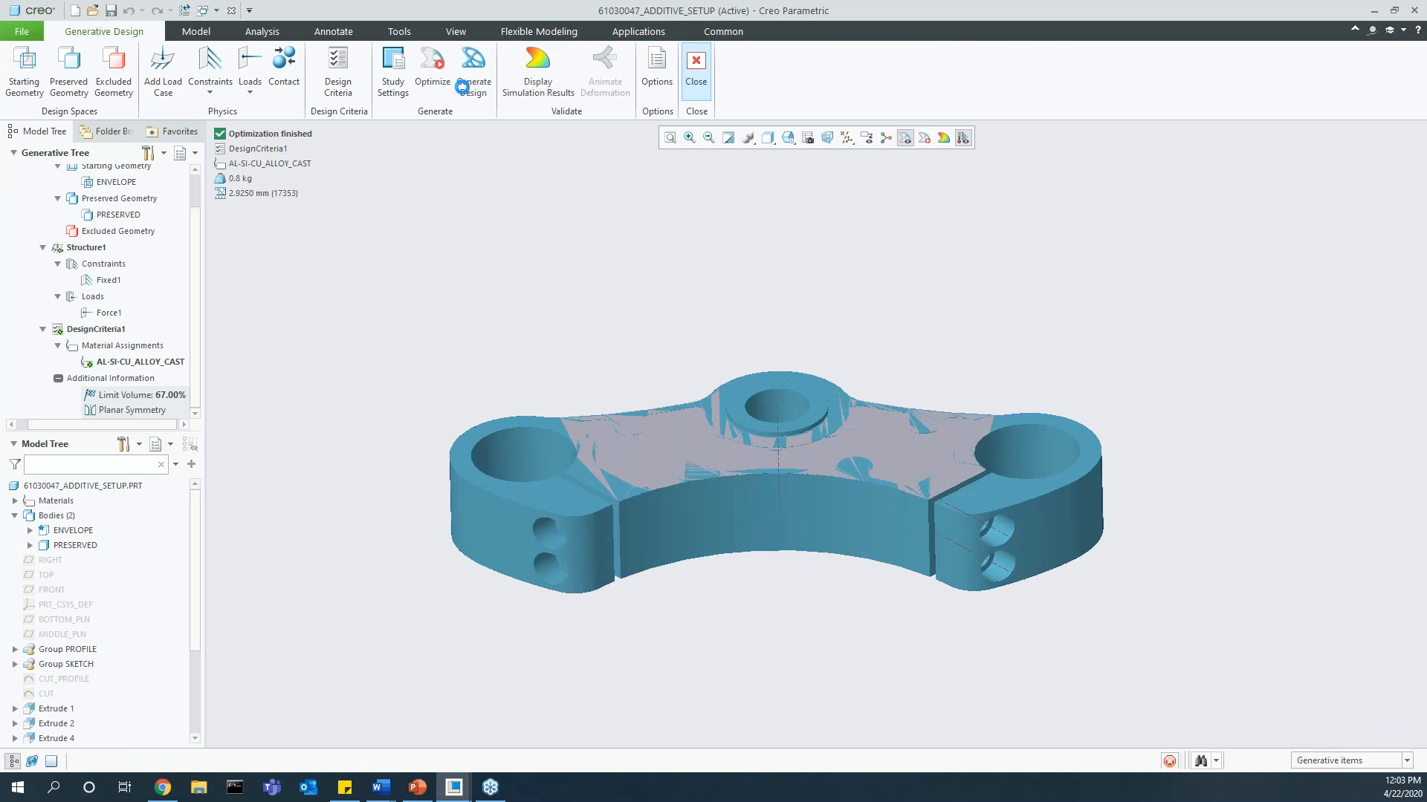
pyautogui.click(216, 10)
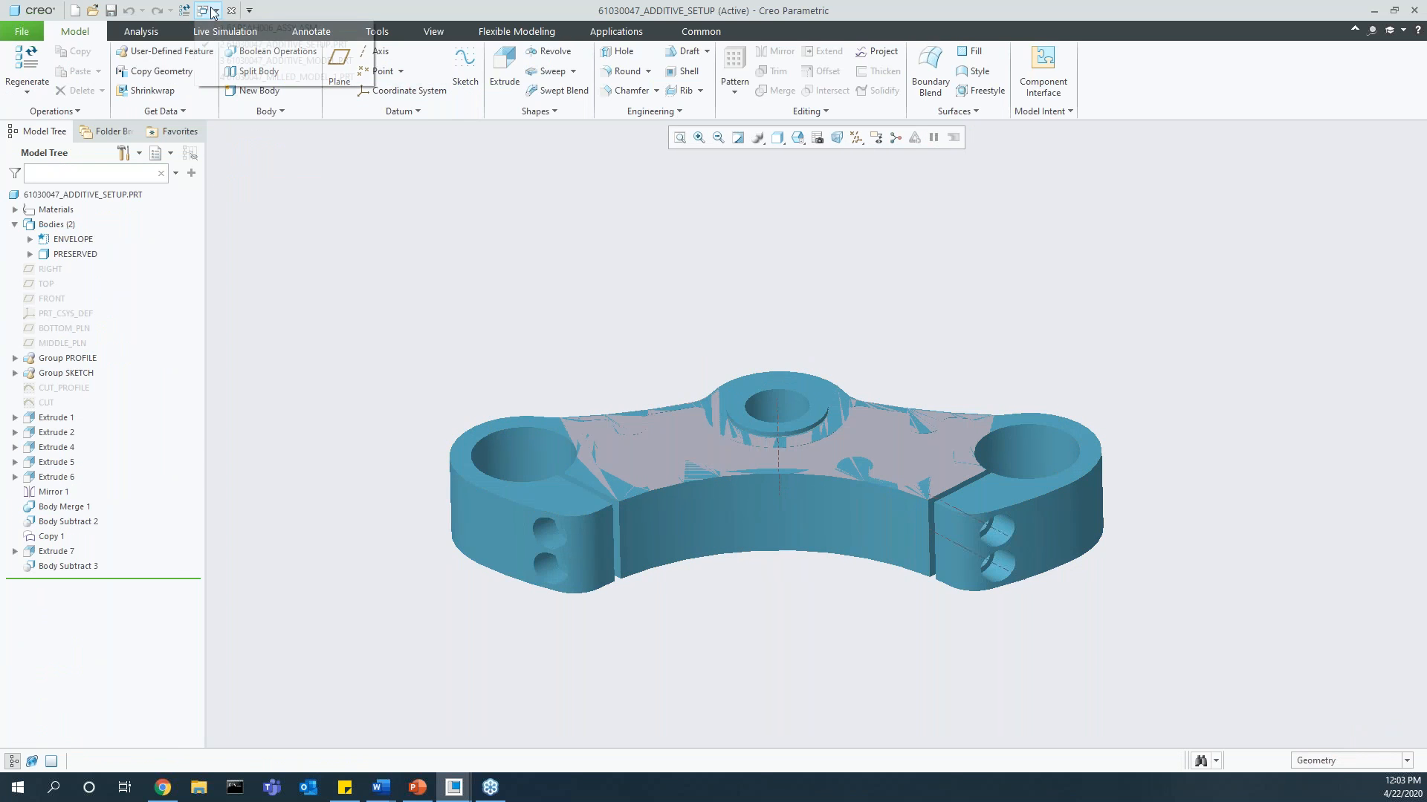
pyautogui.click(254, 62)
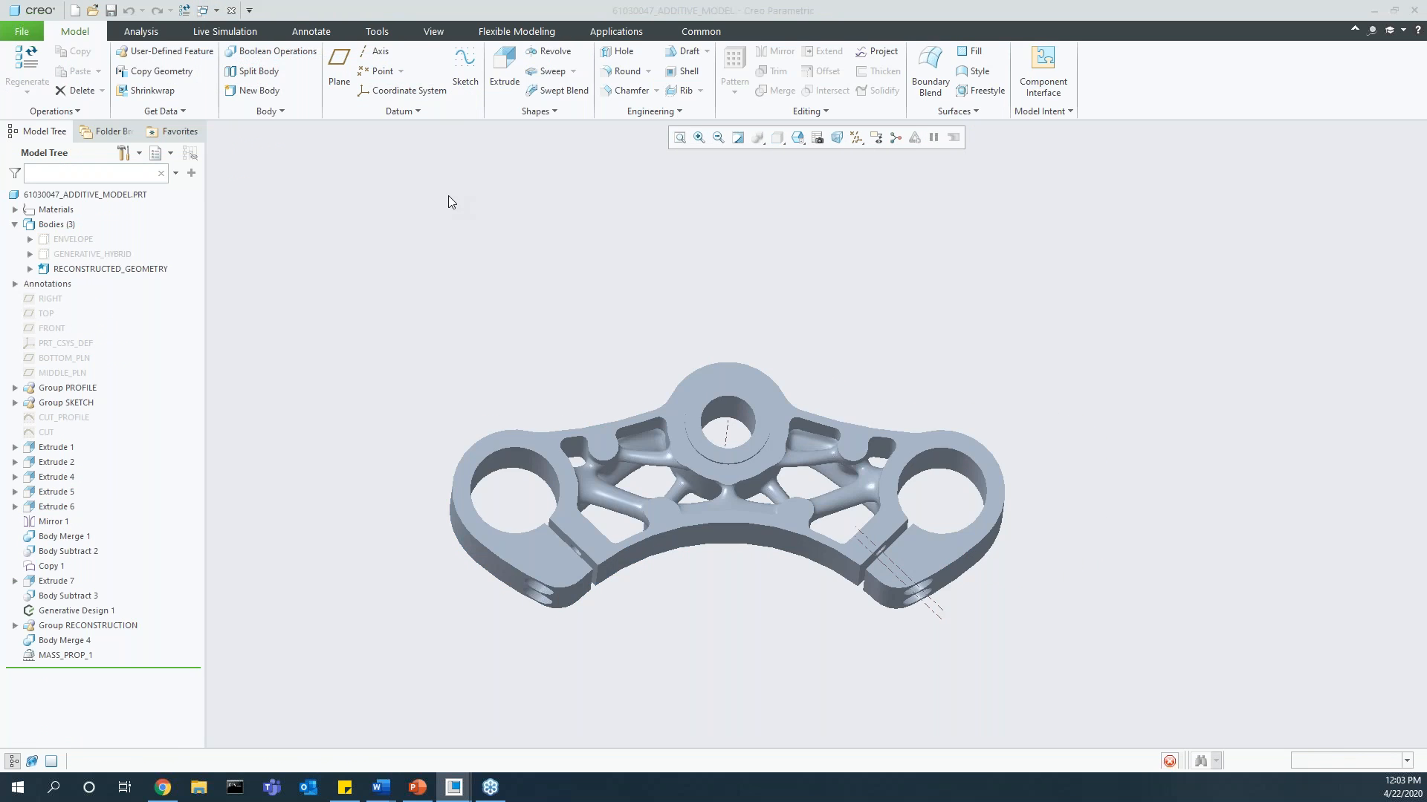
pyautogui.scroll(2, 711, 465)
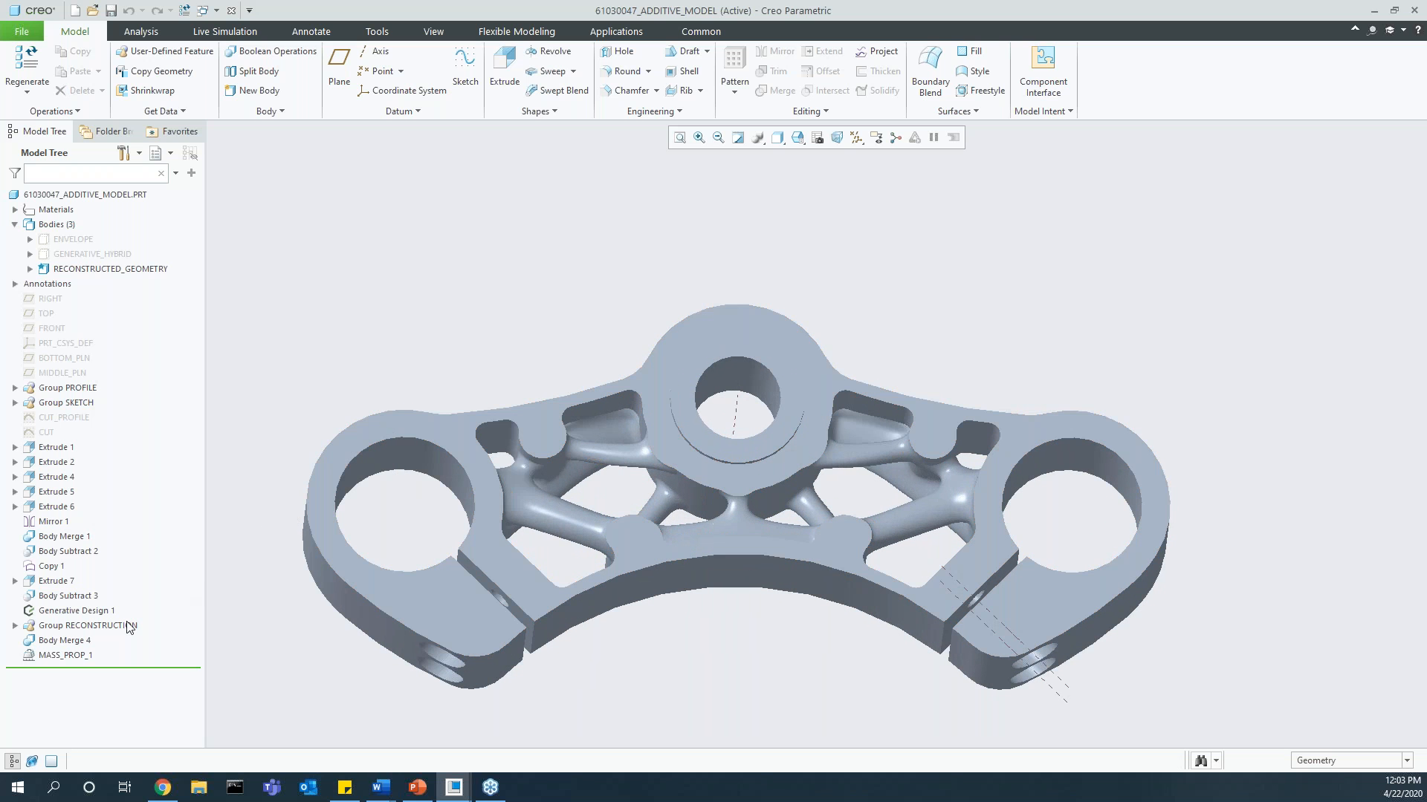
# Step: Highlight the Generative Design 1 feature and the RECONSTRUCTION group geometry on the additive model, and clear the selection
pyautogui.click(88, 616)
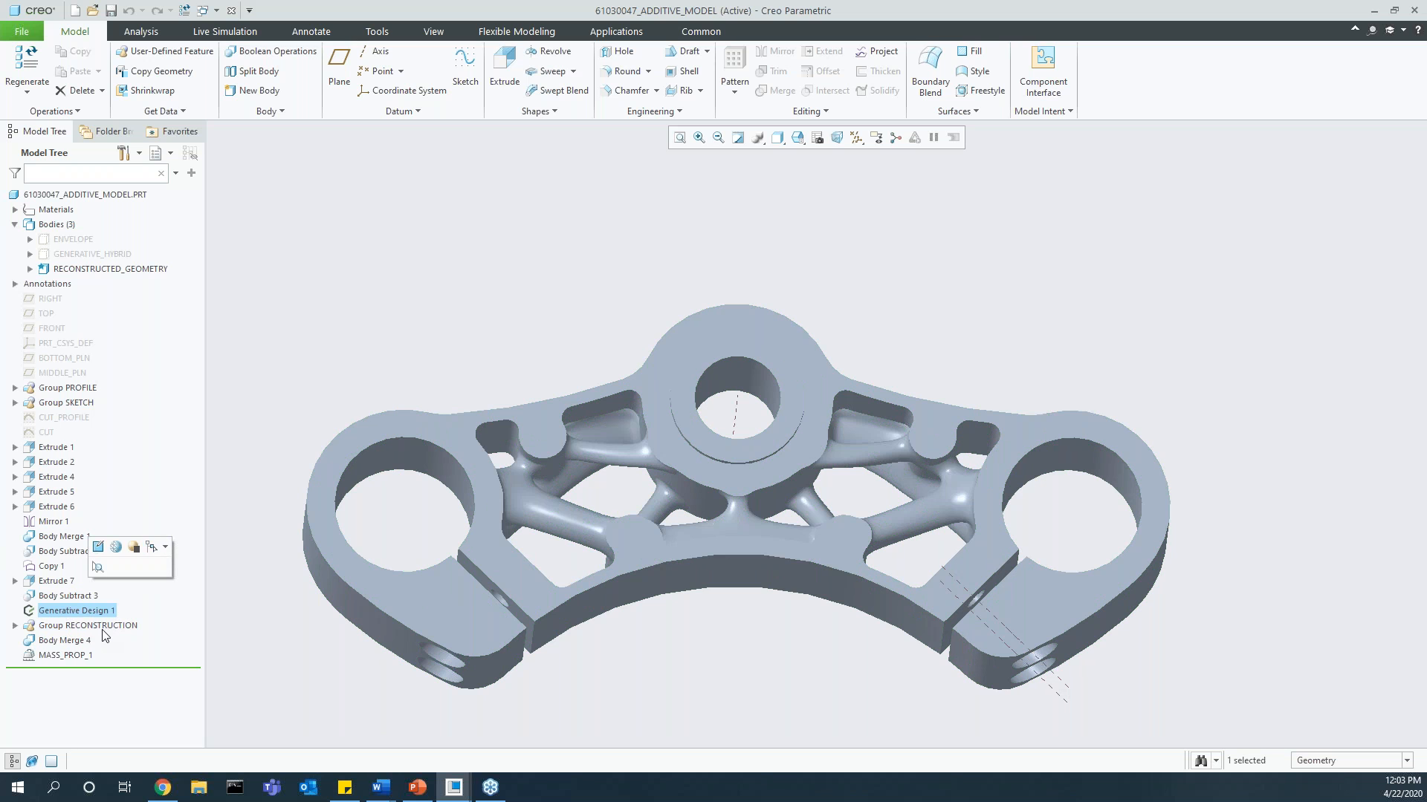
pyautogui.click(104, 628)
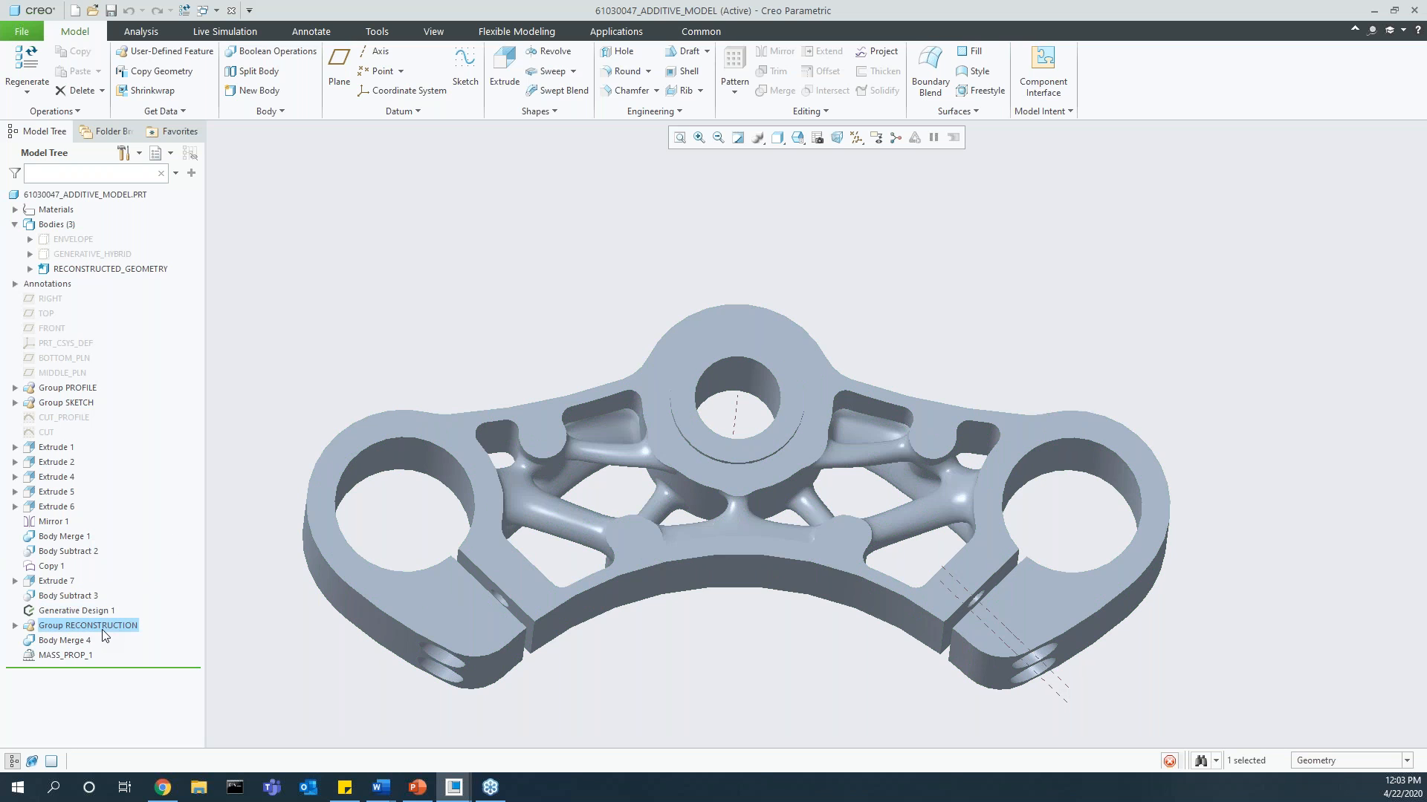
pyautogui.click(461, 321)
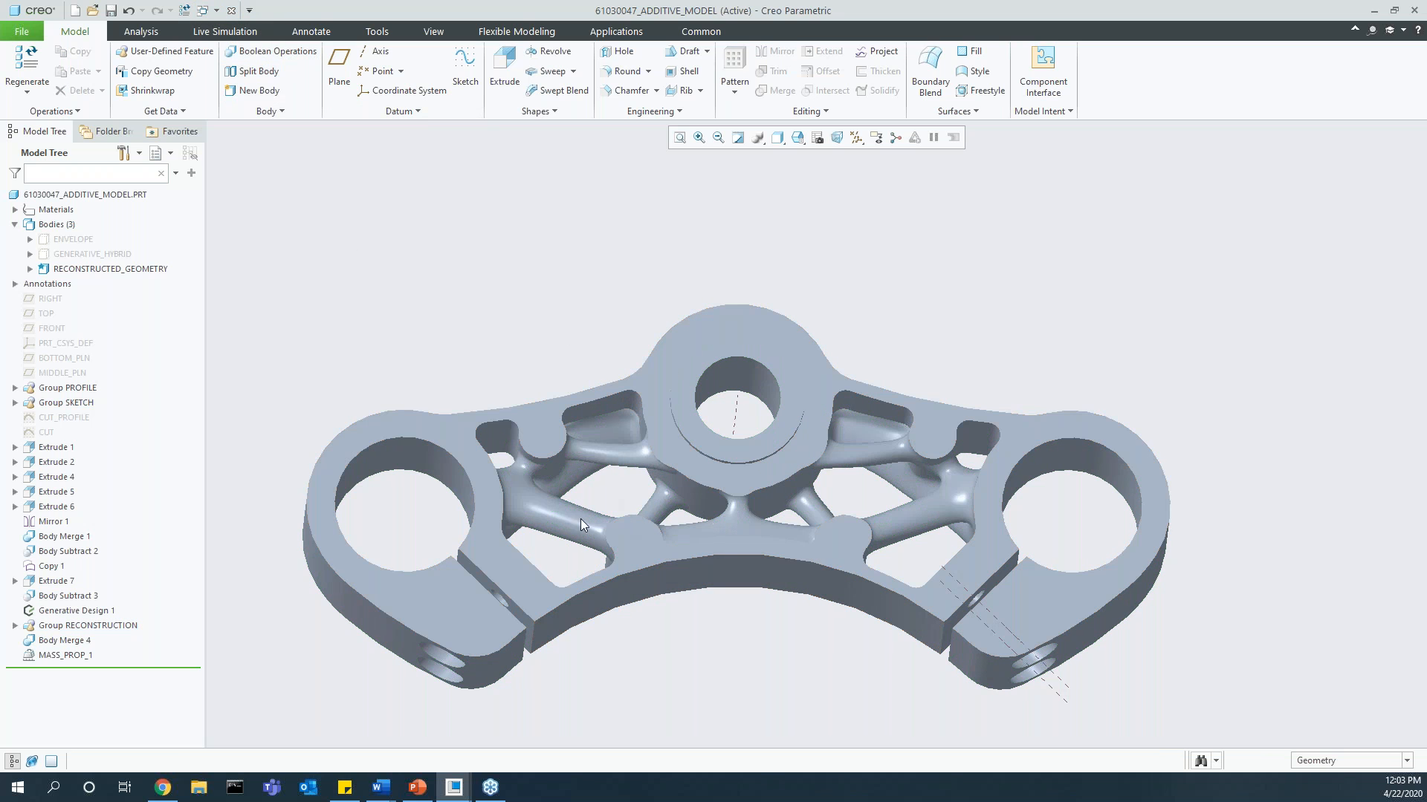
# Step: Switch to the 61030047_MILLED_MODEL_1 part, start Generative Design, and bring its design criteria into view
pyautogui.click(202, 11)
pyautogui.click(262, 78)
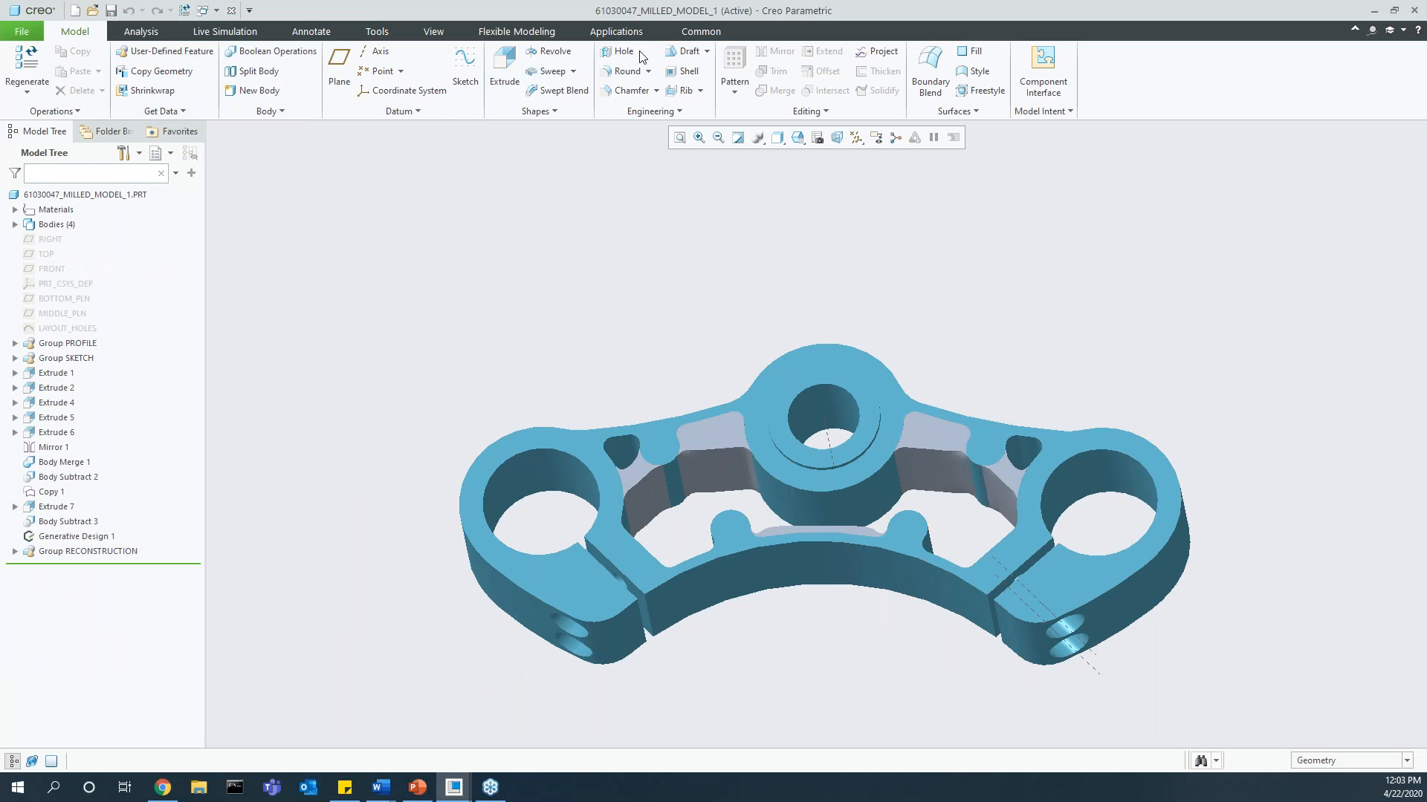
pyautogui.click(621, 32)
pyautogui.click(257, 74)
pyautogui.scroll(-2, 171, 338)
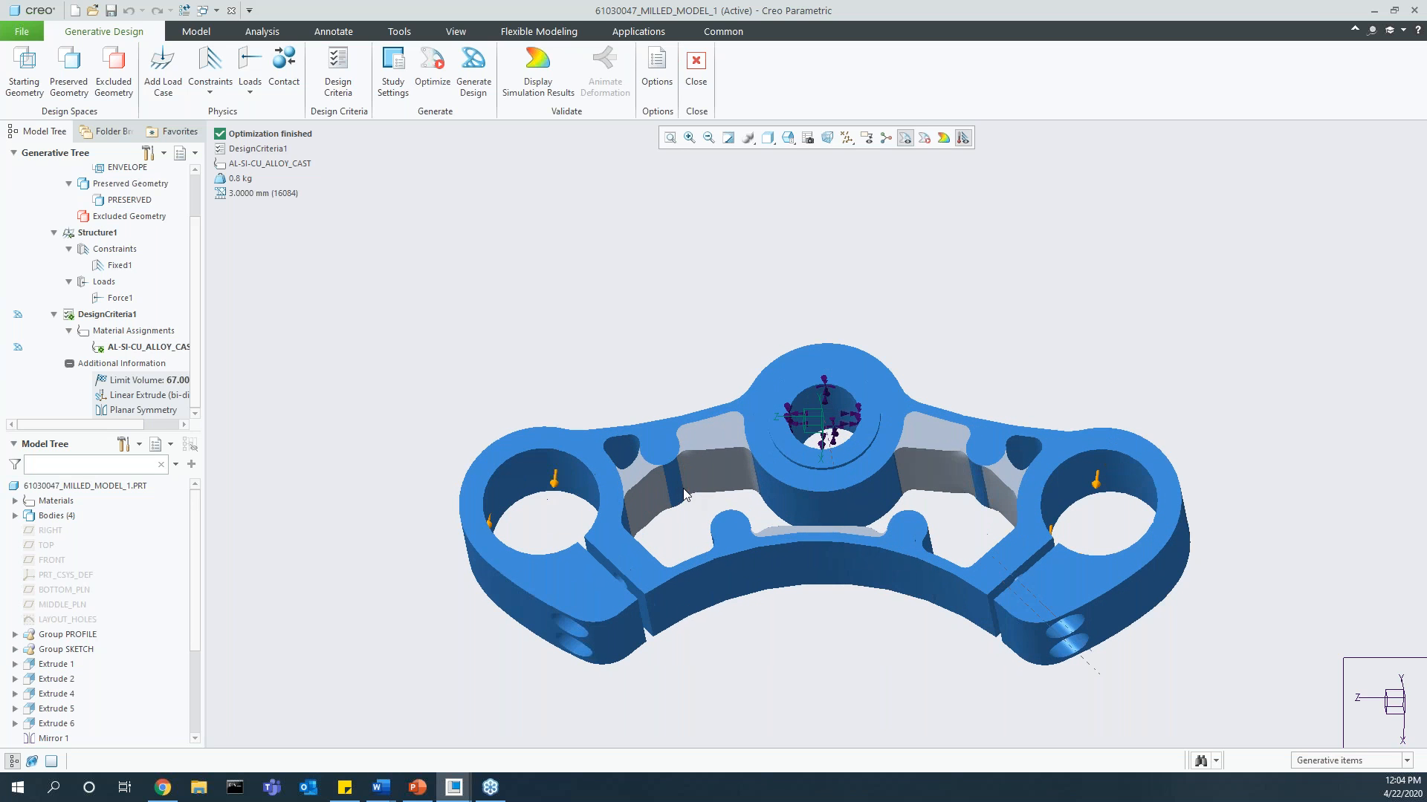
# Step: Review the available design constraints for the milled part's criteria and cancel without adding any
pyautogui.click(338, 74)
pyautogui.click(306, 239)
pyautogui.click(513, 325)
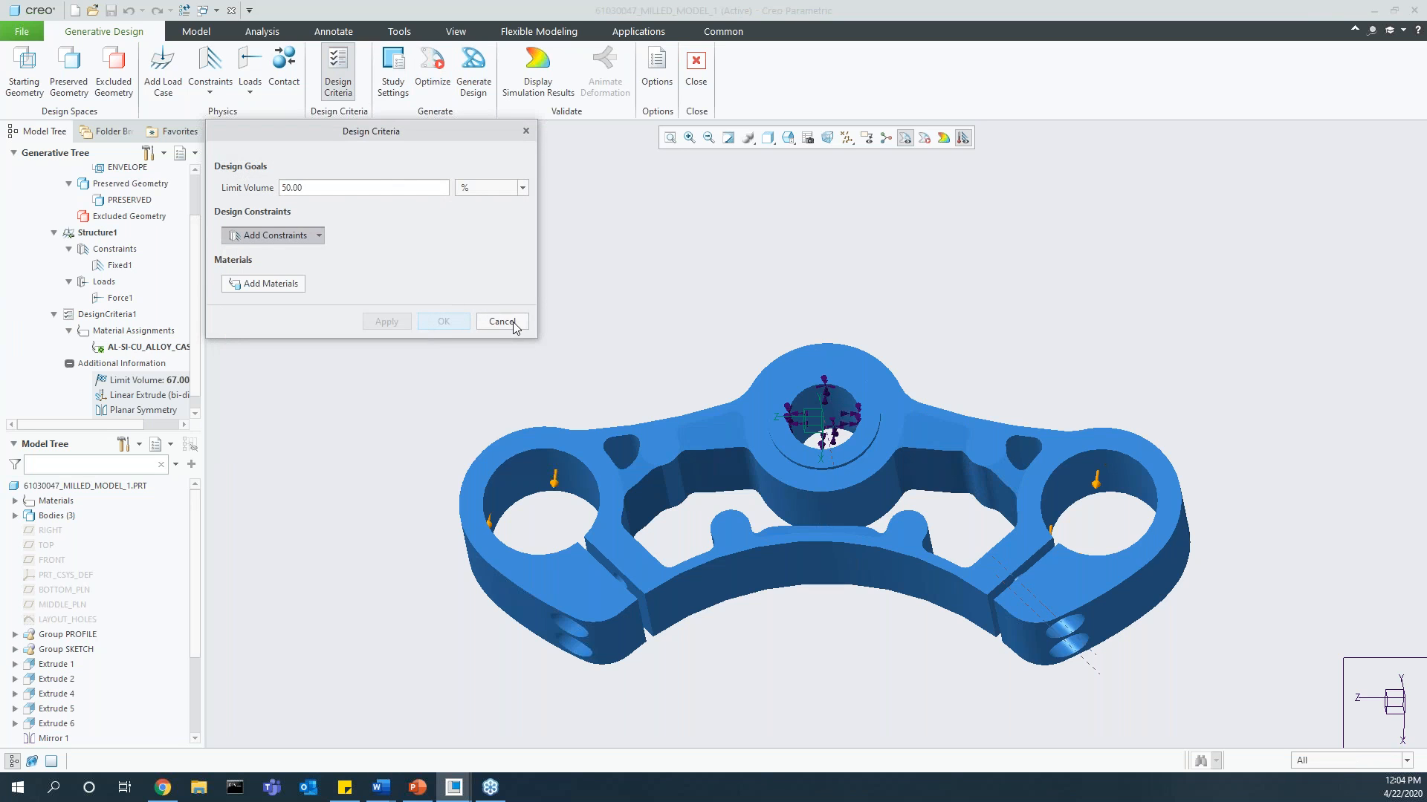
pyautogui.click(502, 322)
pyautogui.click(714, 421)
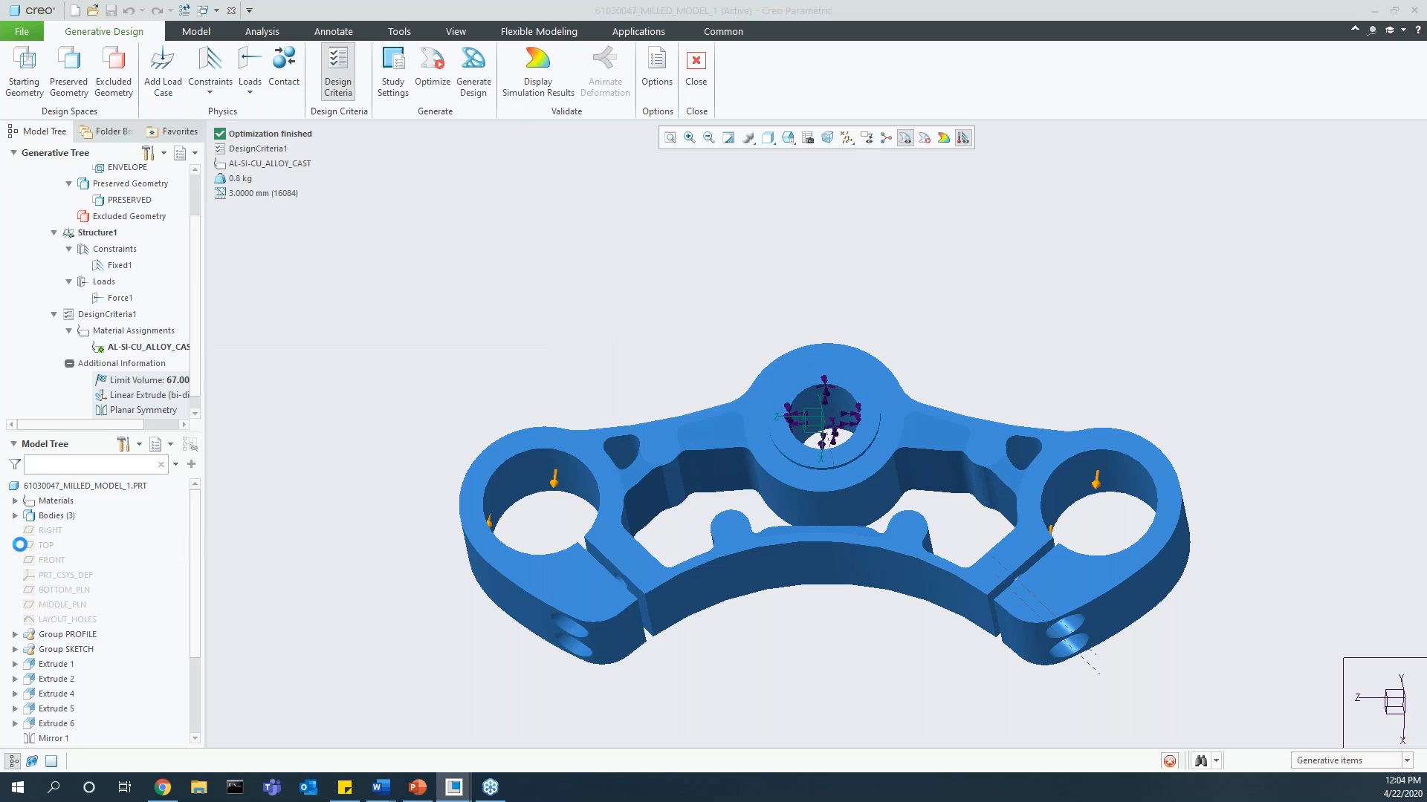
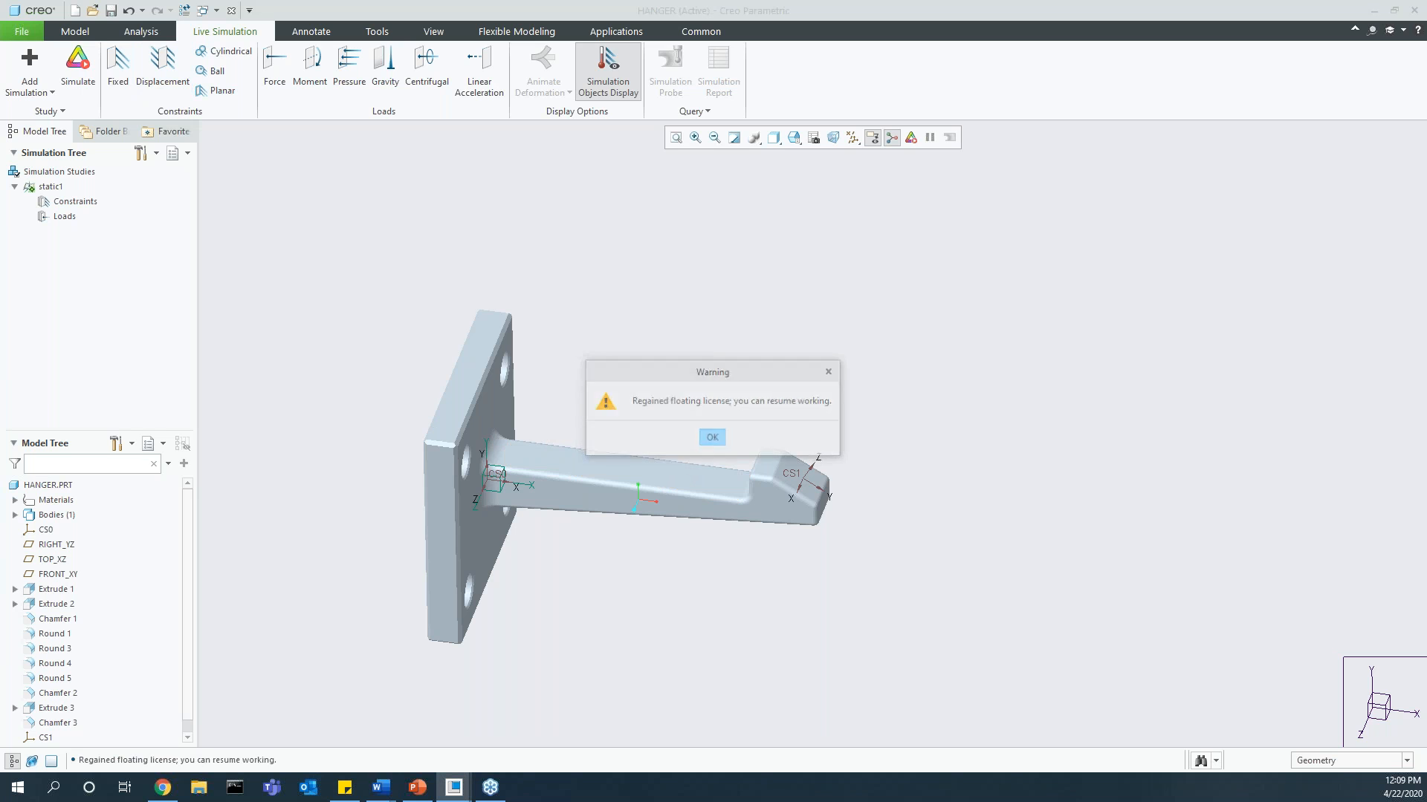
# Step: Dismiss the licence warning and apply a fixed constraint to the back face of the hanger's mounting plate
pyautogui.click(699, 440)
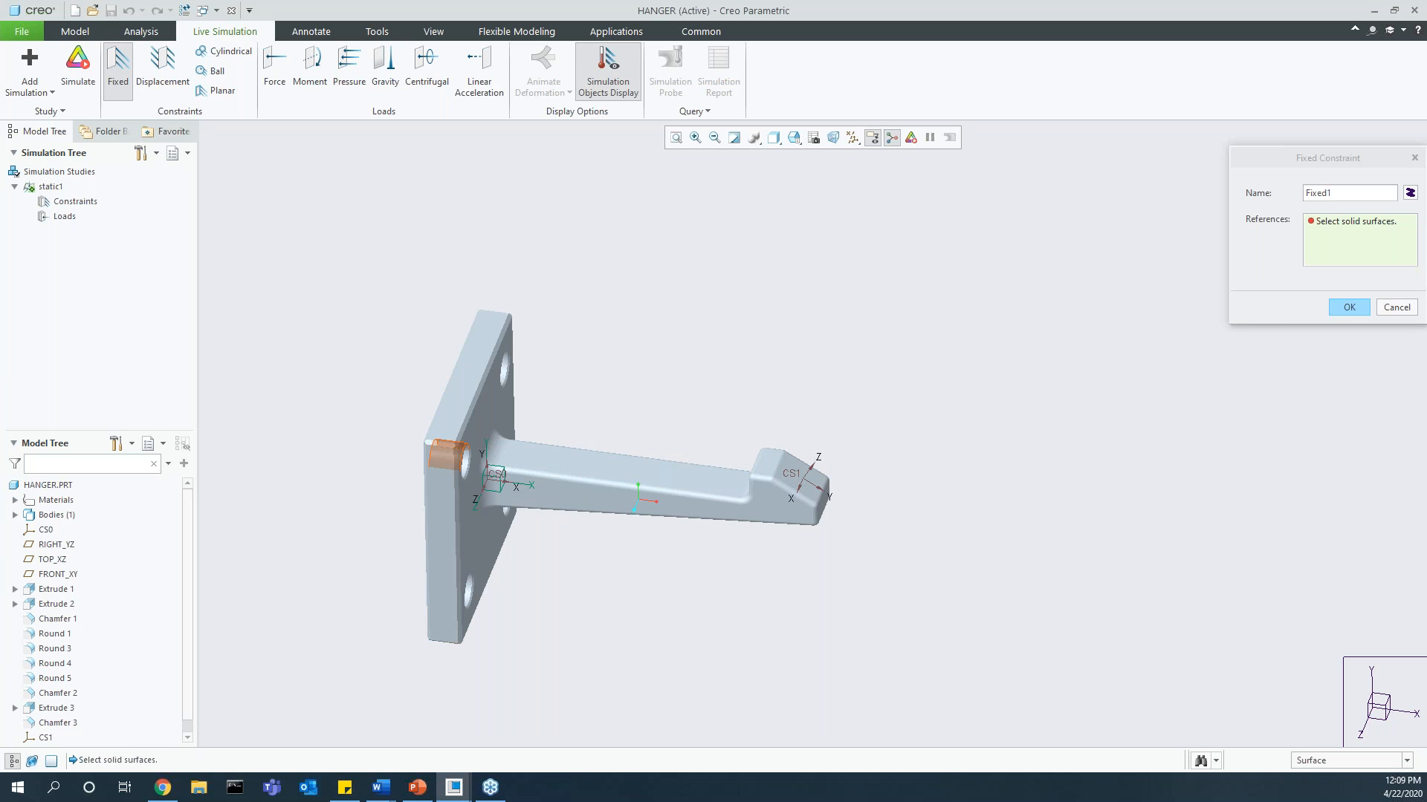
pyautogui.moveTo(446, 464); pyautogui.dragTo(466, 449, button='middle')
pyautogui.click(462, 443)
pyautogui.middleClick(853, 385)
pyautogui.moveTo(853, 386); pyautogui.dragTo(955, 410, button='middle')
pyautogui.click(818, 384)
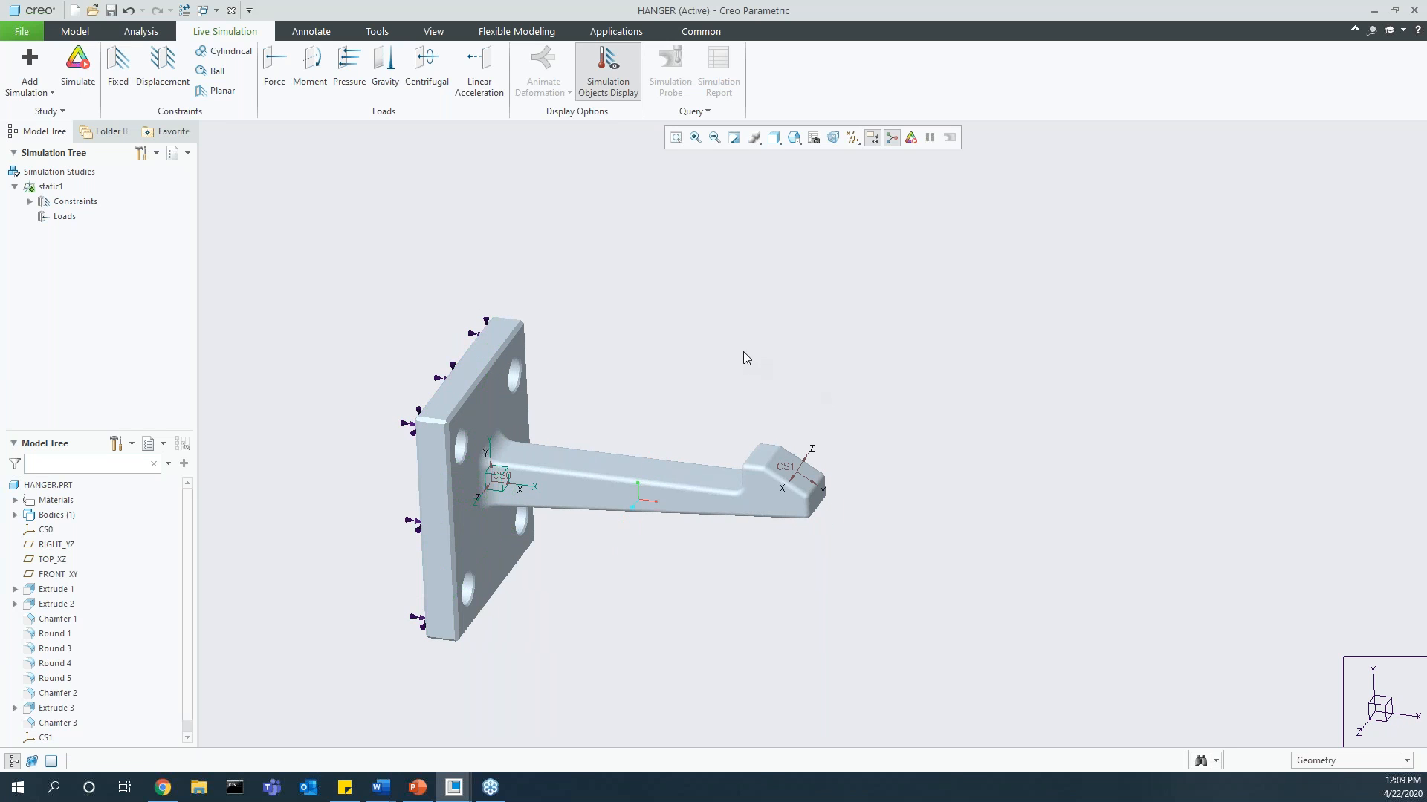
# Step: Define a 100 N total force on the hook's sloped face, acting along -1 in Y of CS0
pyautogui.click(276, 68)
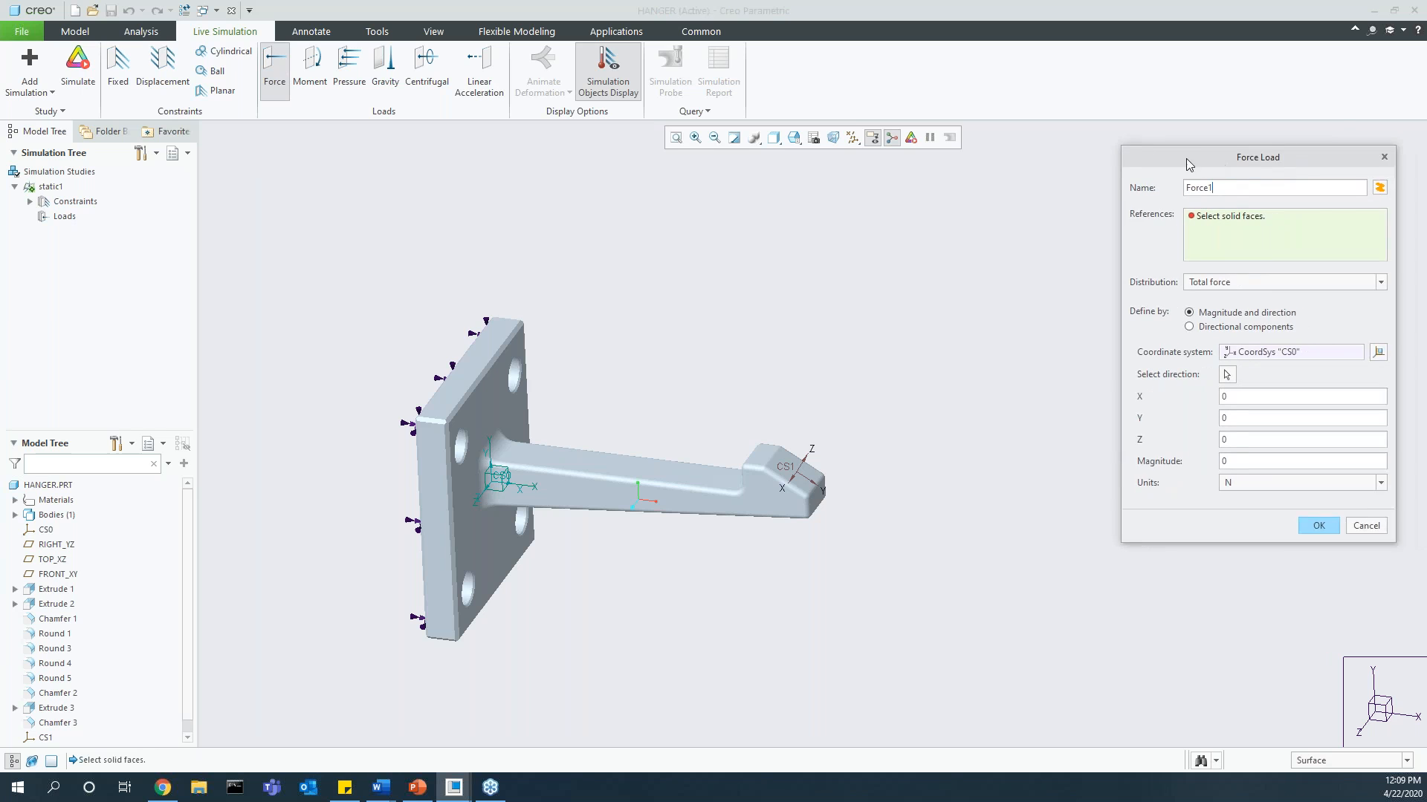
pyautogui.moveTo(1187, 164); pyautogui.dragTo(1092, 160)
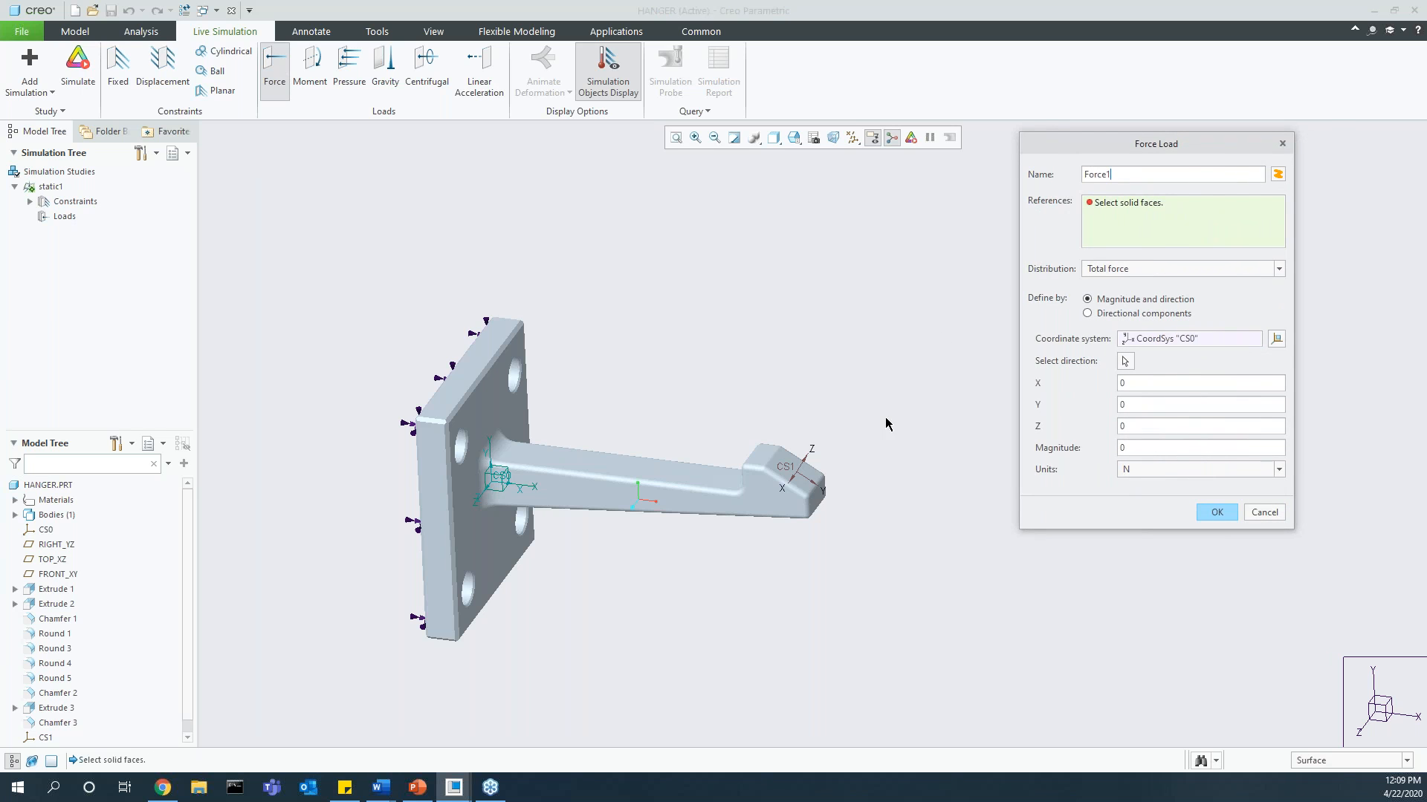
pyautogui.click(779, 473)
pyautogui.scroll(-2, 778, 473)
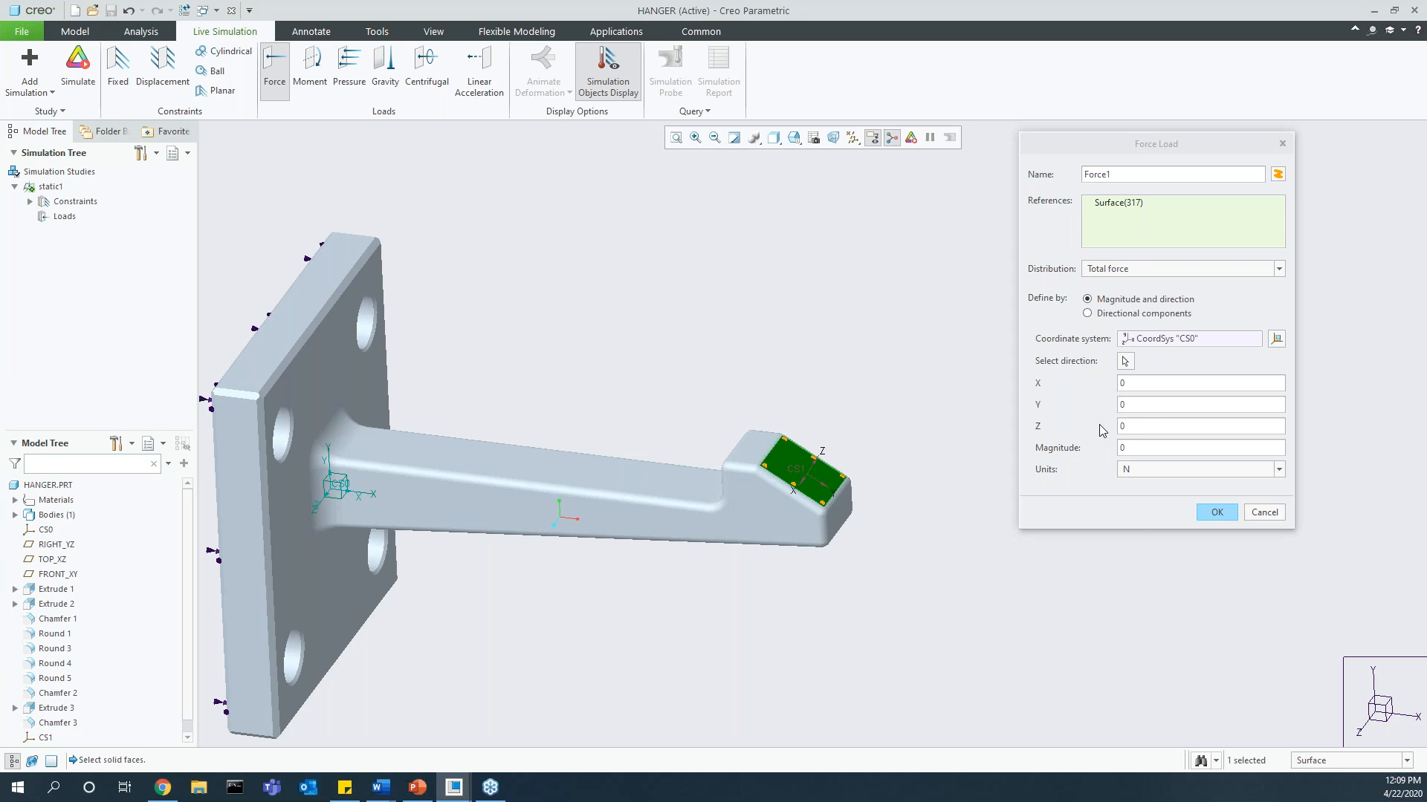
pyautogui.click(1137, 405)
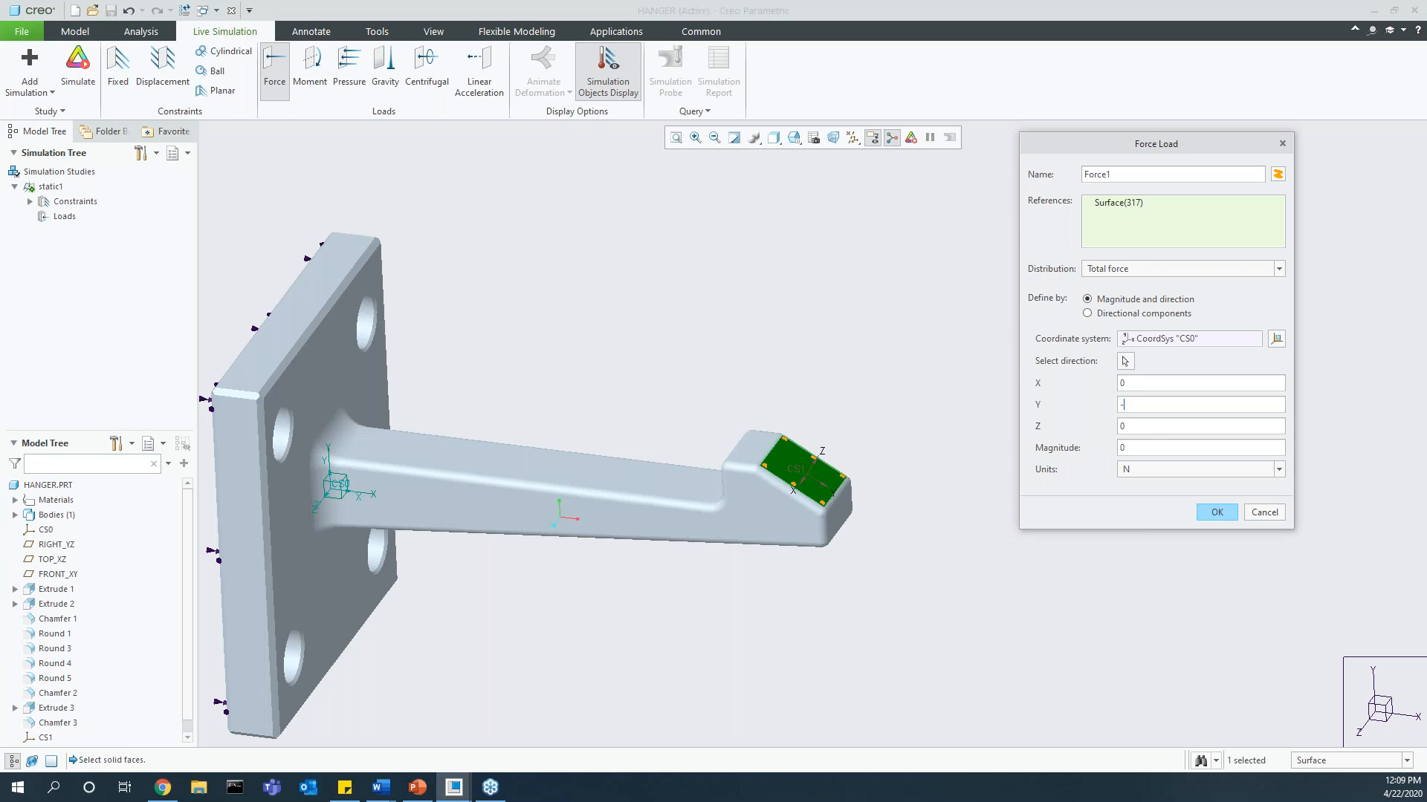
pyautogui.click(1171, 445)
# Step: Try referencing the force to coordinate system CS1 with direction X 0, Y 0, Z -1
pyautogui.click(1174, 340)
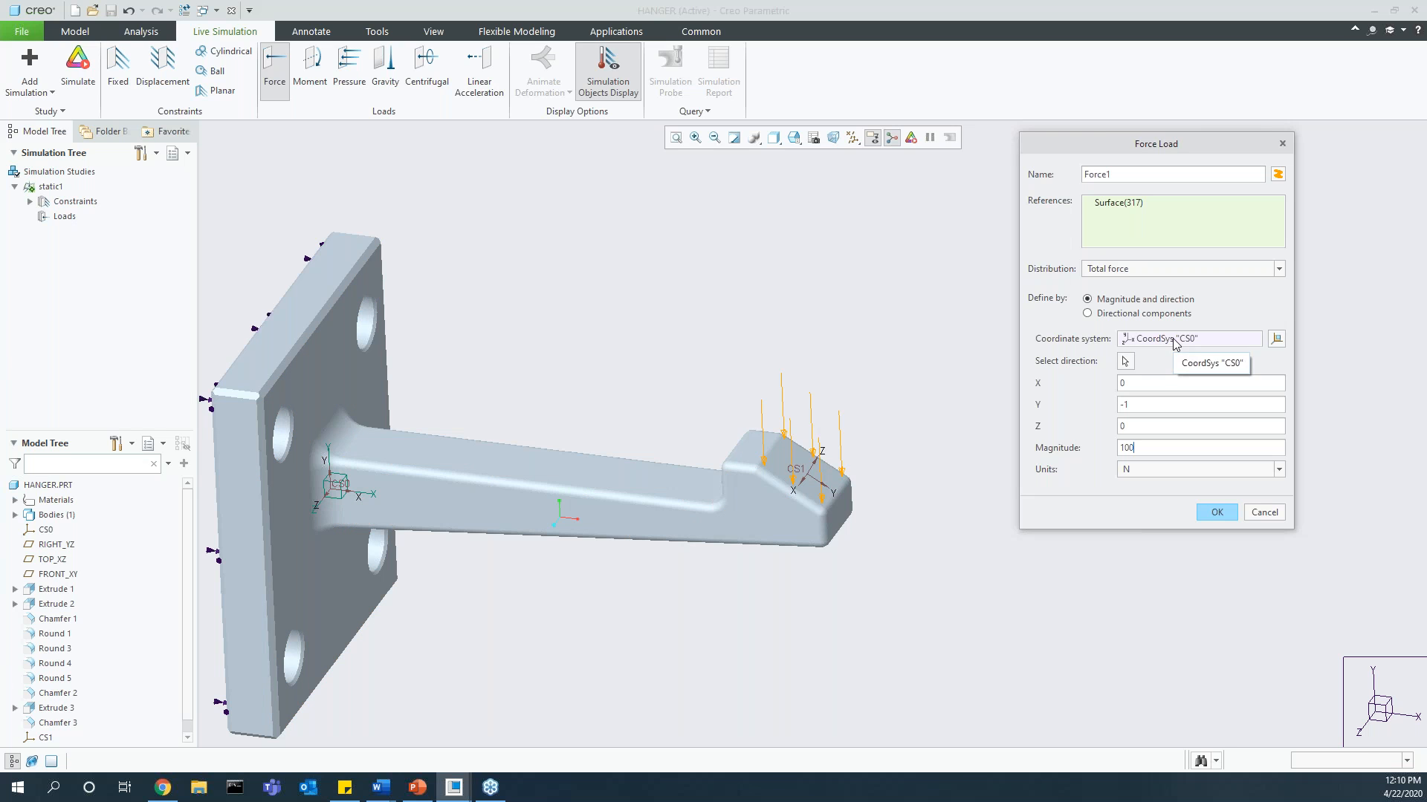
pyautogui.click(799, 474)
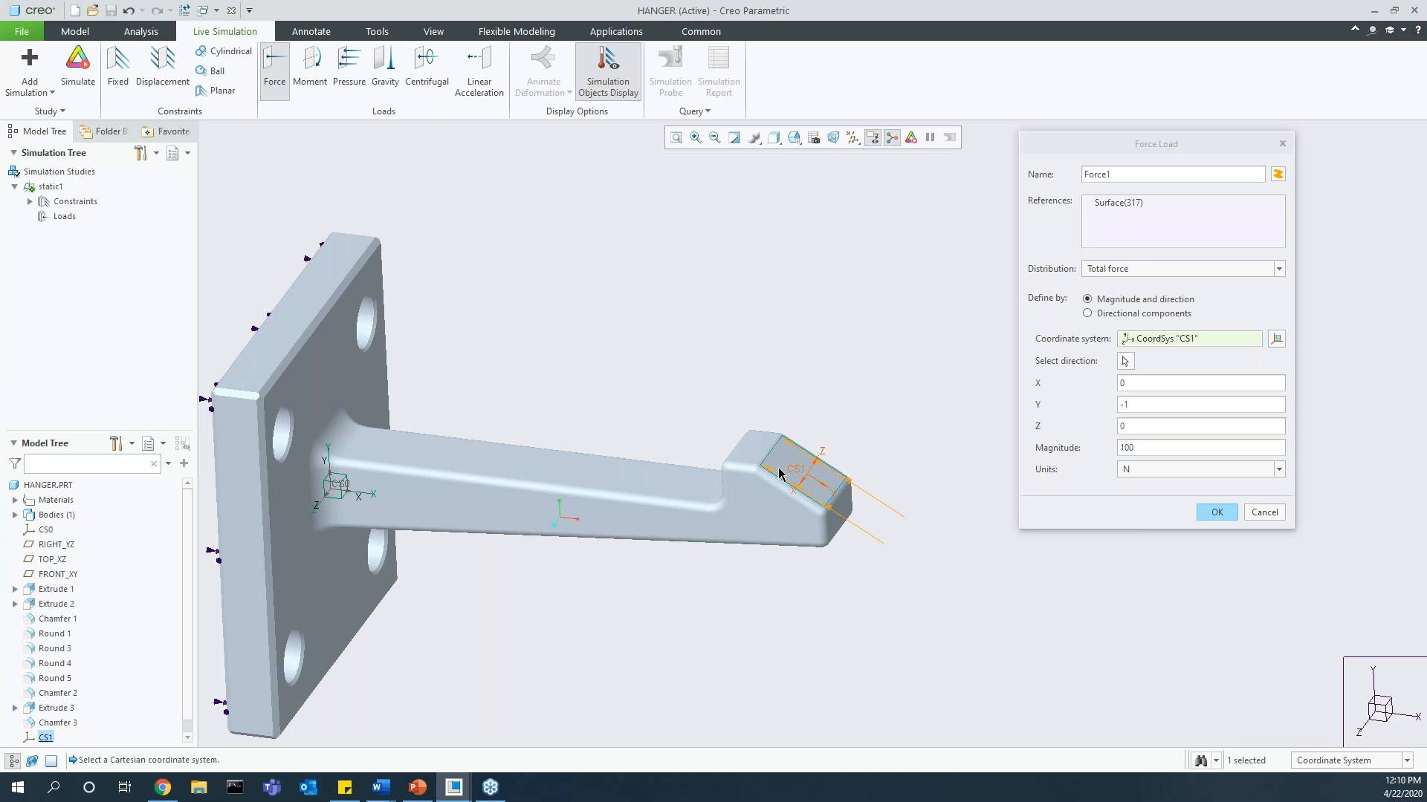
pyautogui.moveTo(1142, 406); pyautogui.dragTo(1078, 428)
pyautogui.write('0')
pyautogui.press('Tab')
pyautogui.write('-1')
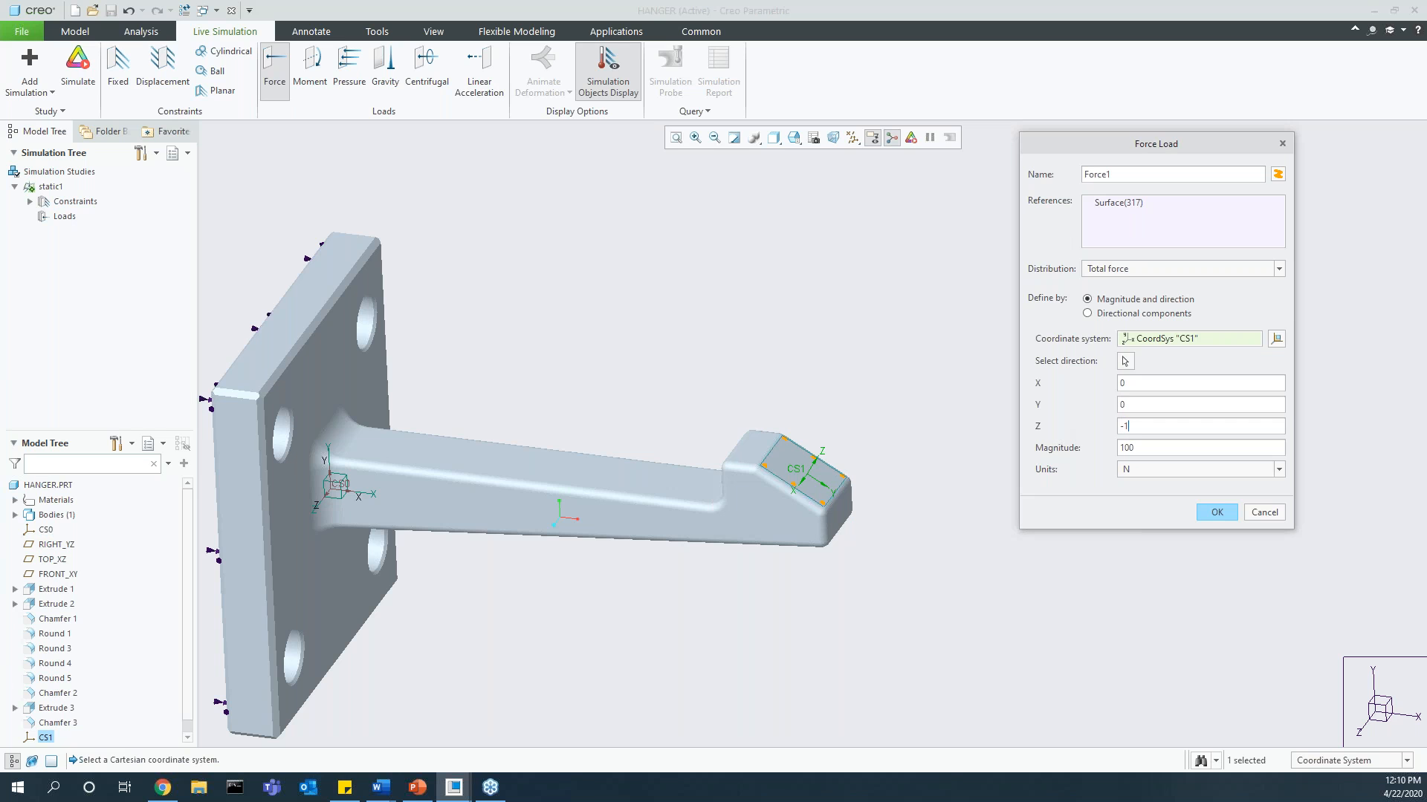
pyautogui.moveTo(829, 476); pyautogui.dragTo(853, 443, button='middle')
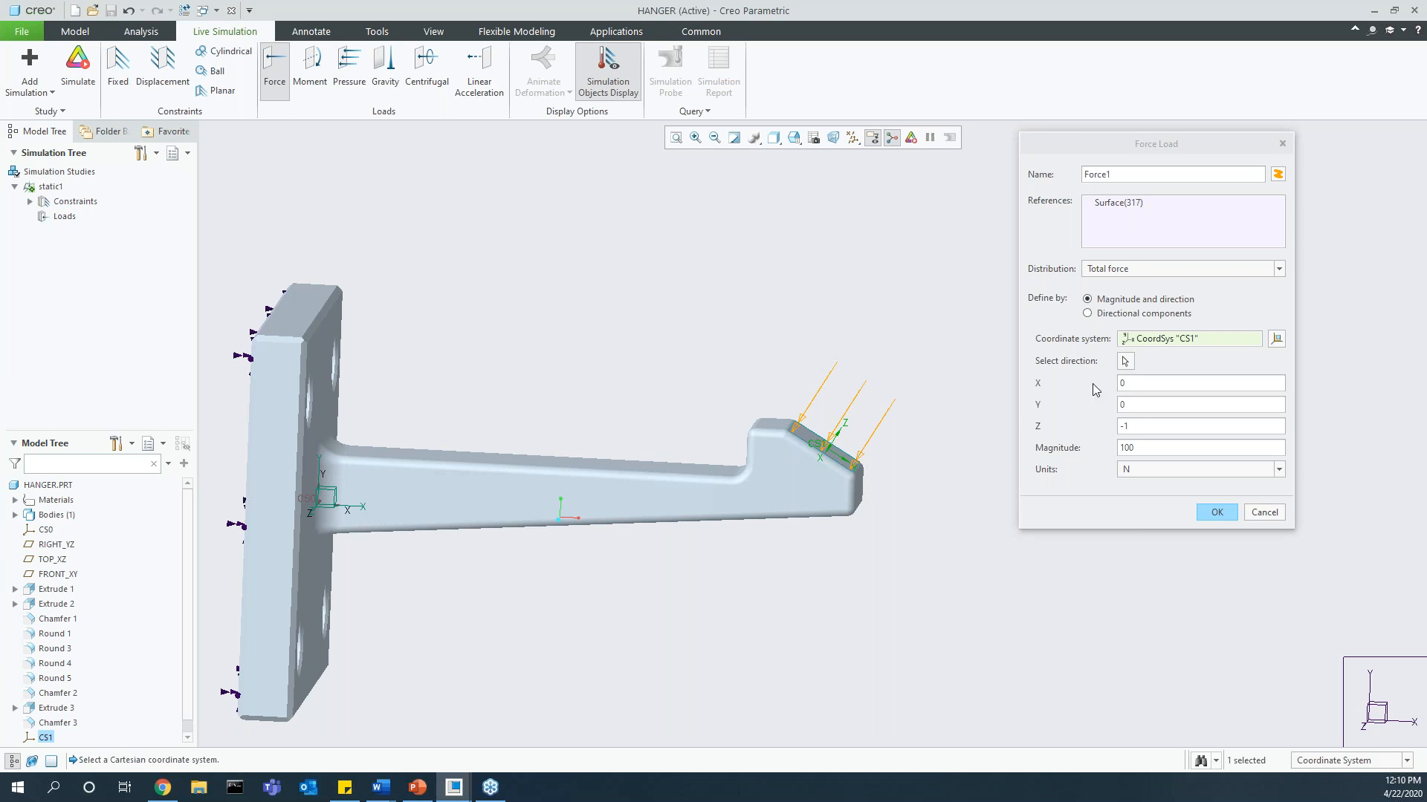
# Step: Restore the force's default coordinate system CS0 and set its direction back to Y -1, Z 0
pyautogui.click(1278, 349)
pyautogui.click(1277, 342)
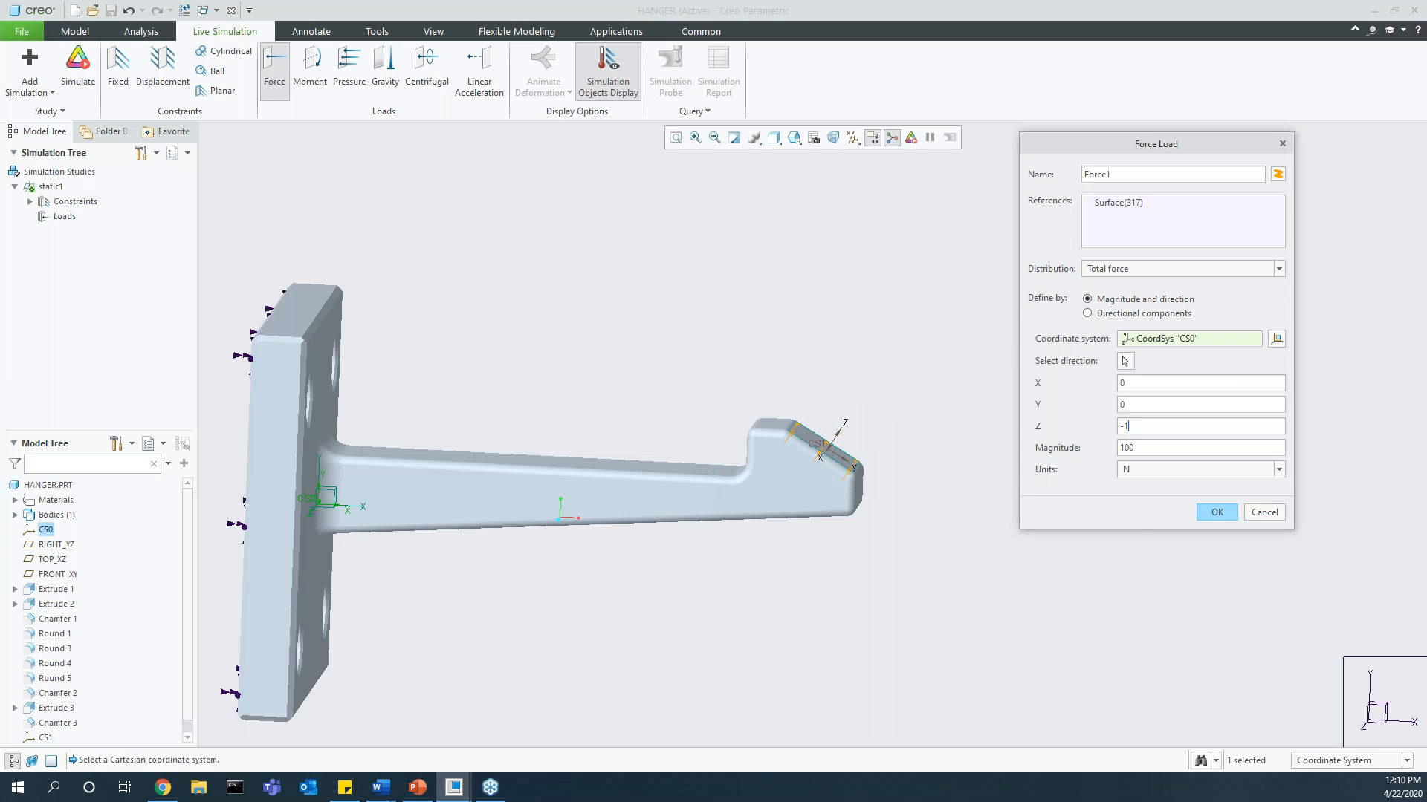
pyautogui.press('BackSpace')
pyautogui.press('BackSpace')
pyautogui.write('0')
pyautogui.click(1127, 406)
pyautogui.moveTo(914, 448); pyautogui.dragTo(901, 450, button='middle')
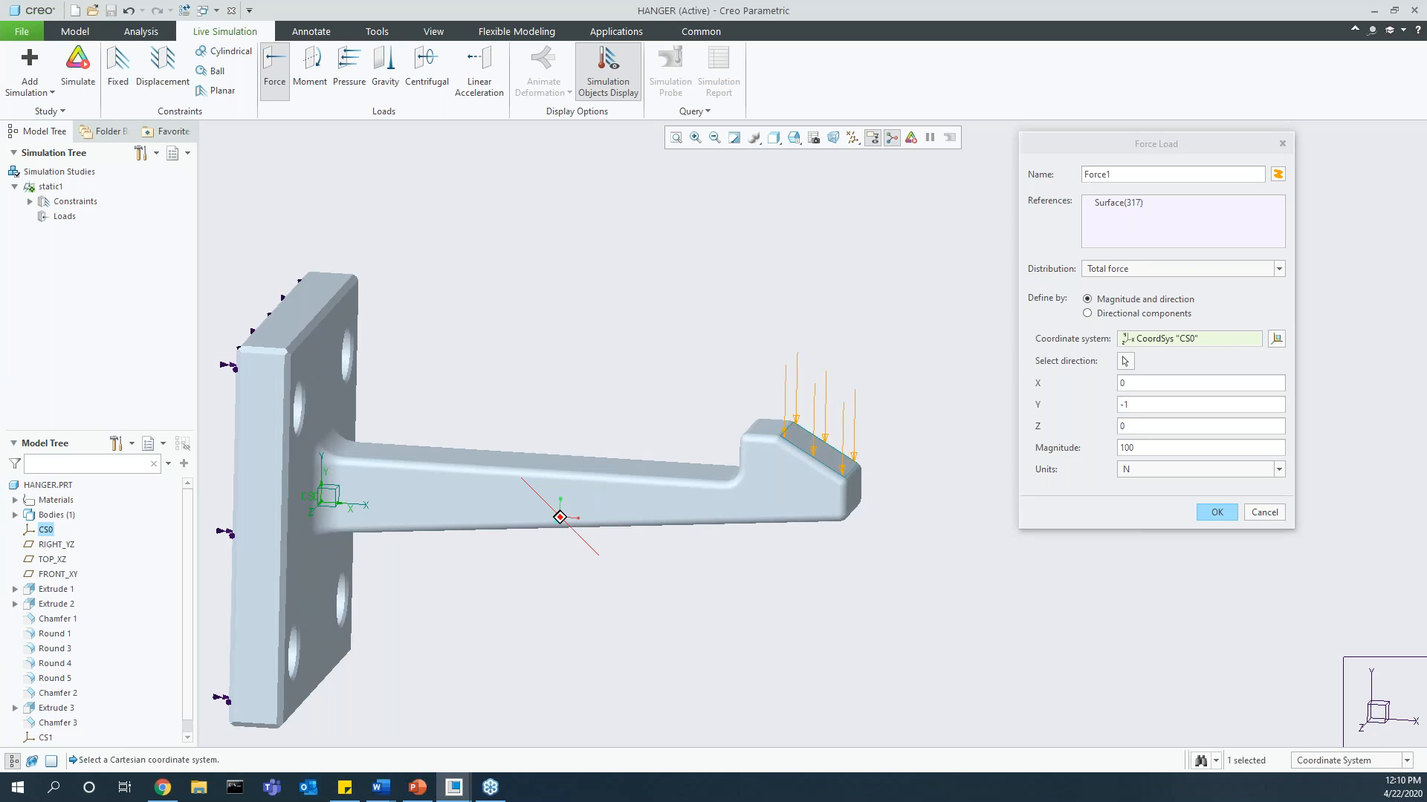
# Step: Take the force direction from the normal of the hook's sloped face and update the load arrows
pyautogui.click(1125, 361)
pyautogui.scroll(3, 758, 449)
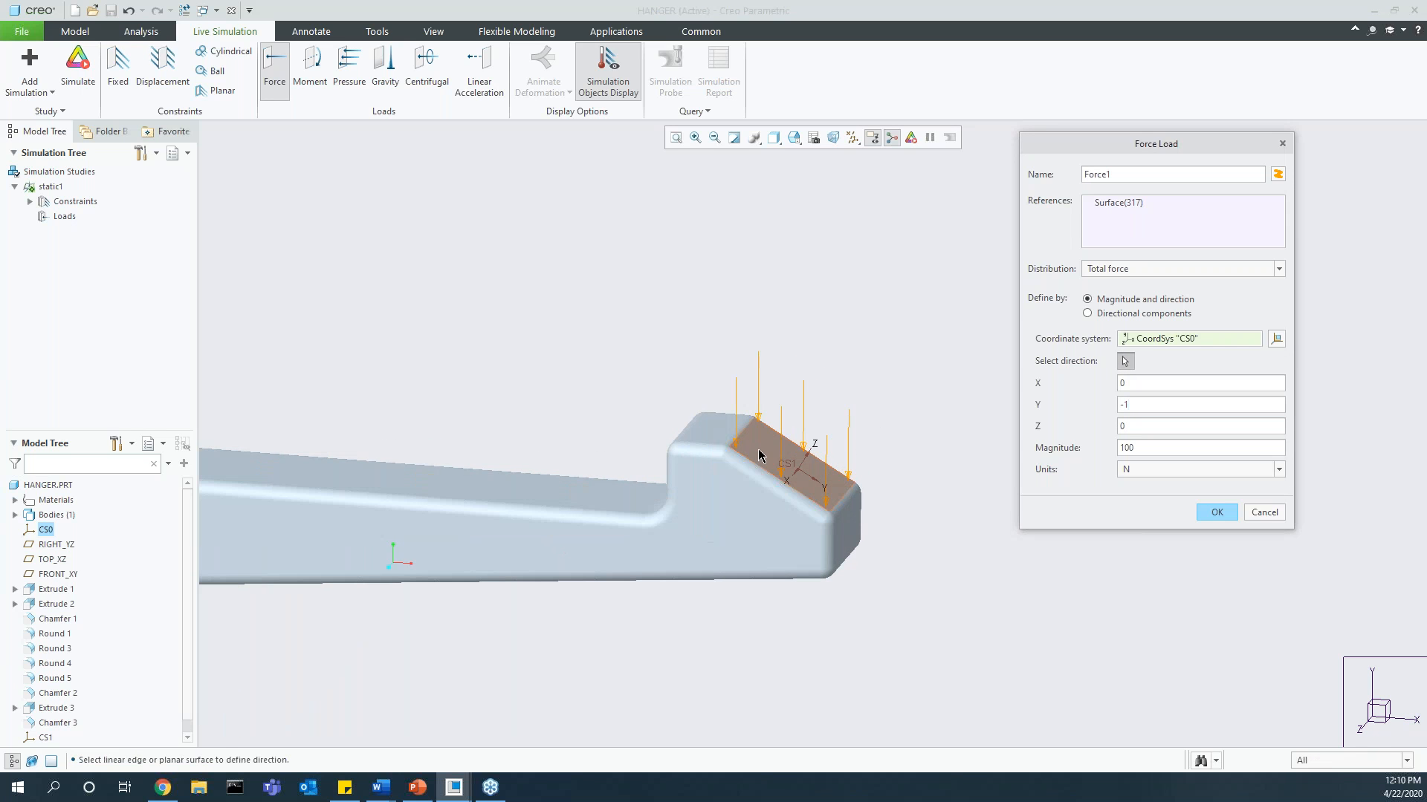
pyautogui.click(760, 447)
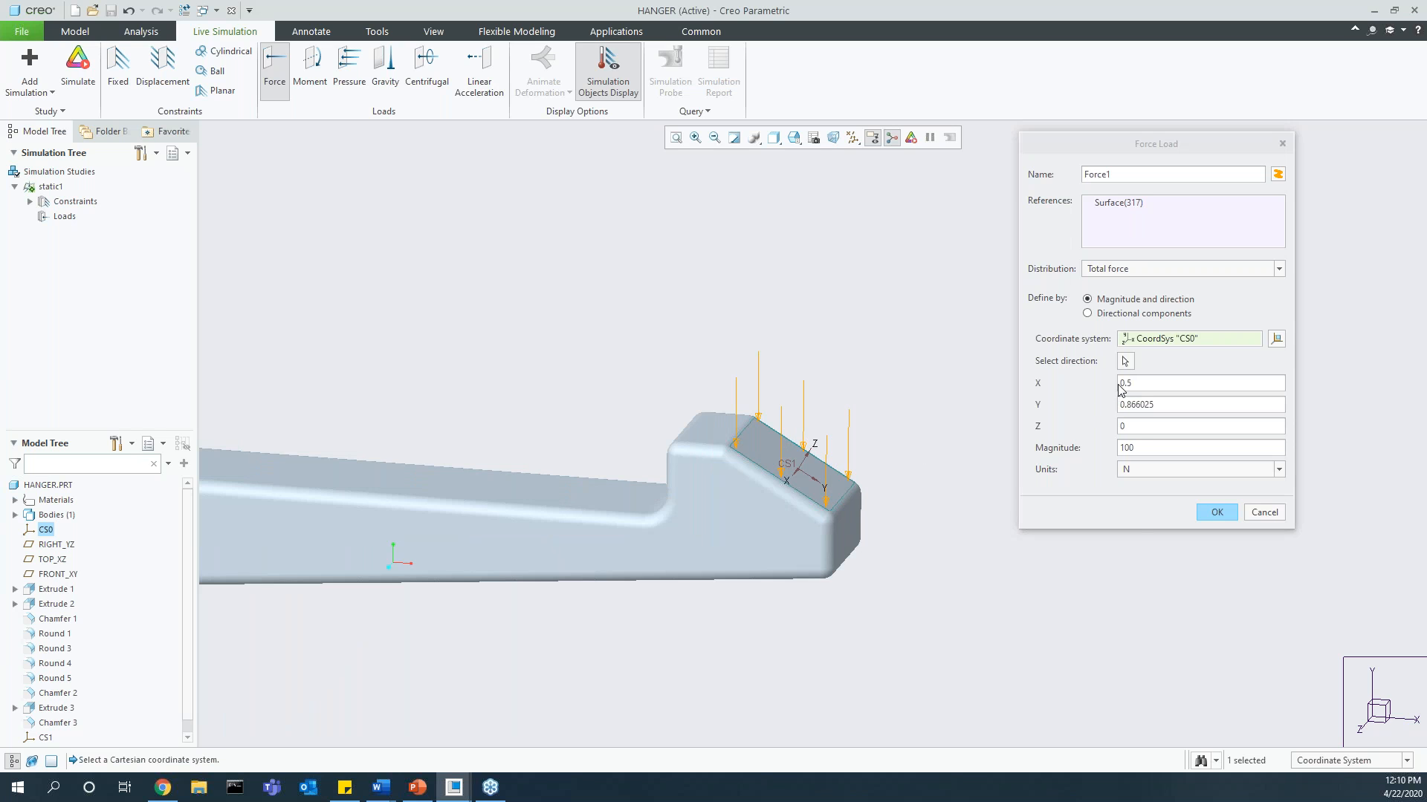
pyautogui.click(1144, 448)
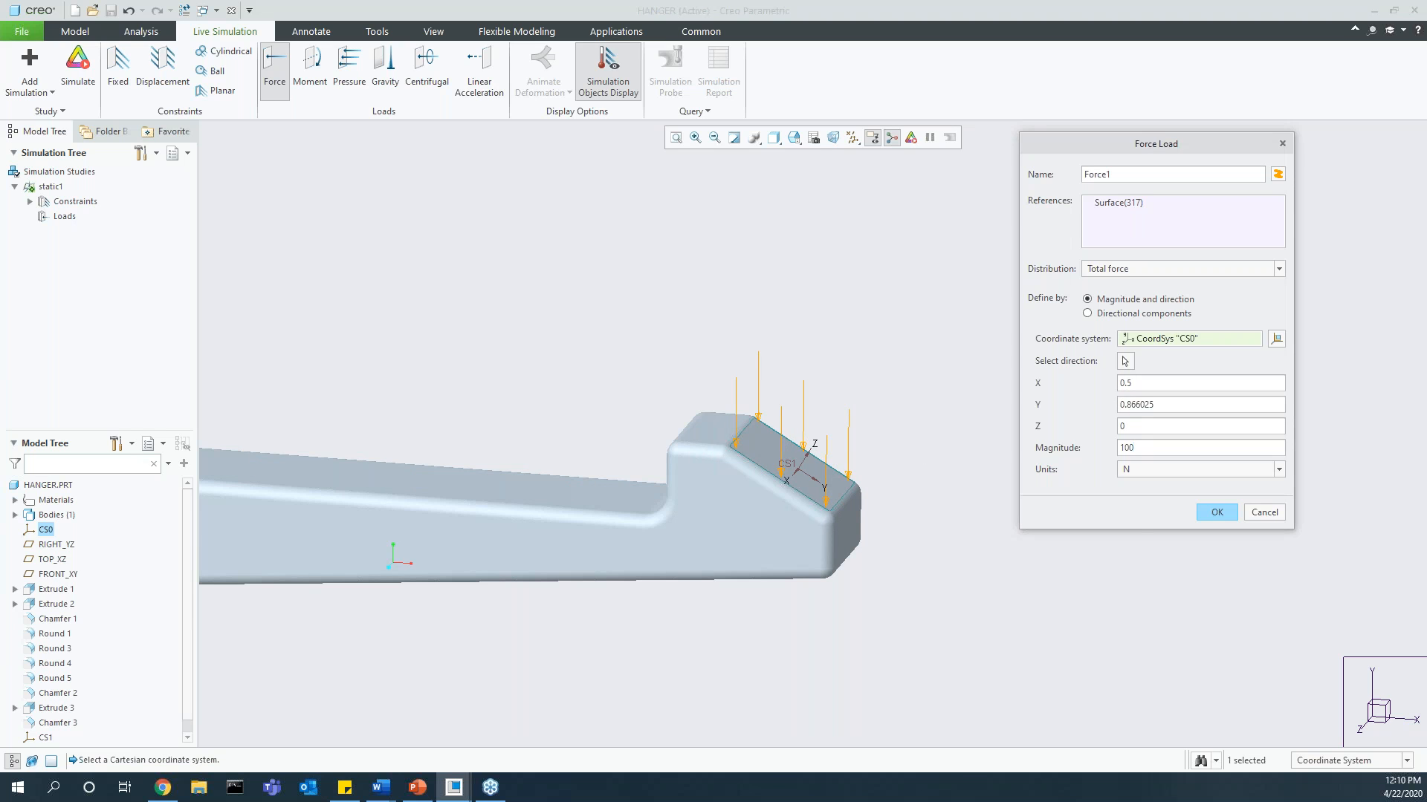
pyautogui.moveTo(836, 433); pyautogui.dragTo(850, 410, button='middle')
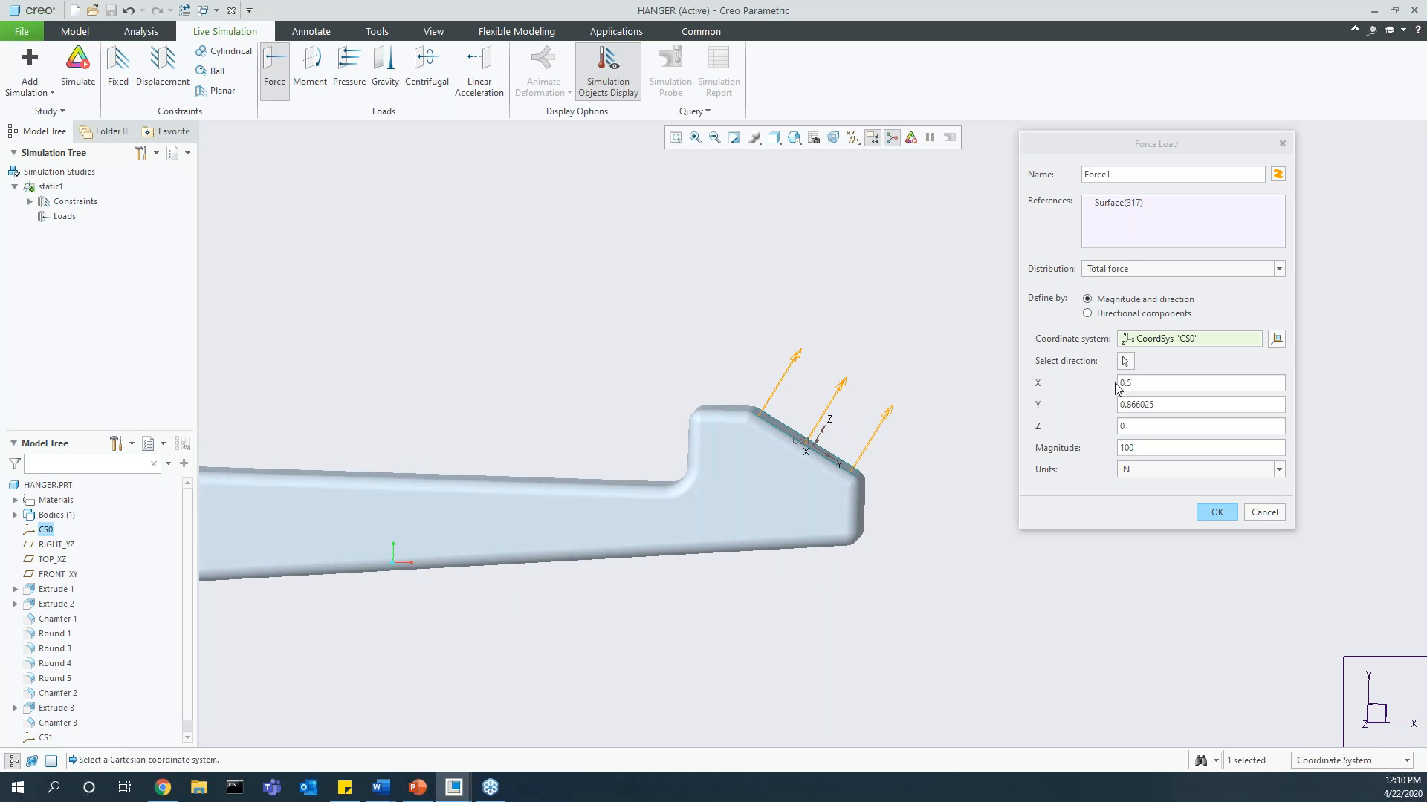
# Step: Reverse the force direction to X -0.5, Y -0.866025 so it pushes into the sloped face, and accept the load
pyautogui.click(1120, 384)
pyautogui.write('-')
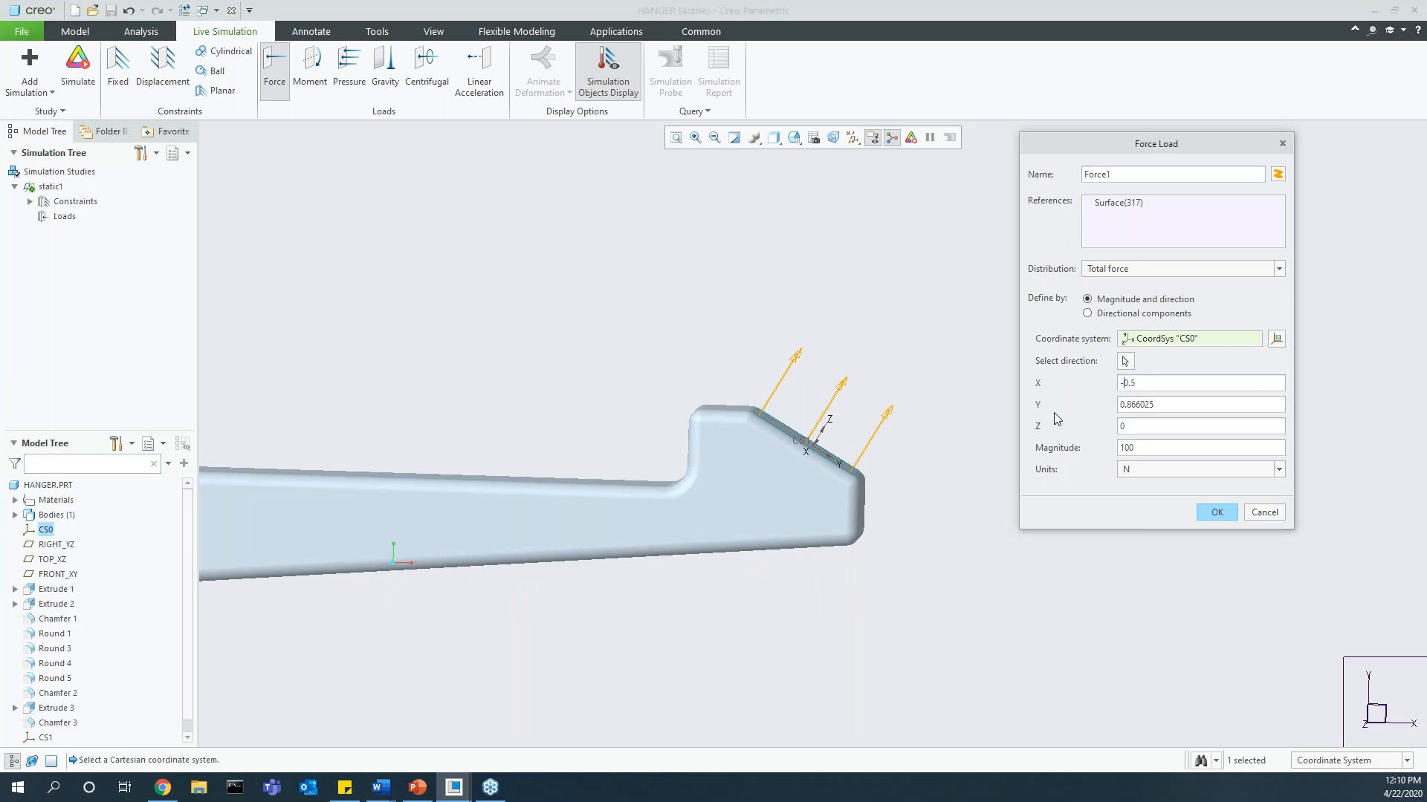
pyautogui.click(1122, 405)
pyautogui.write('-')
pyautogui.click(1143, 447)
pyautogui.scroll(2, 826, 455)
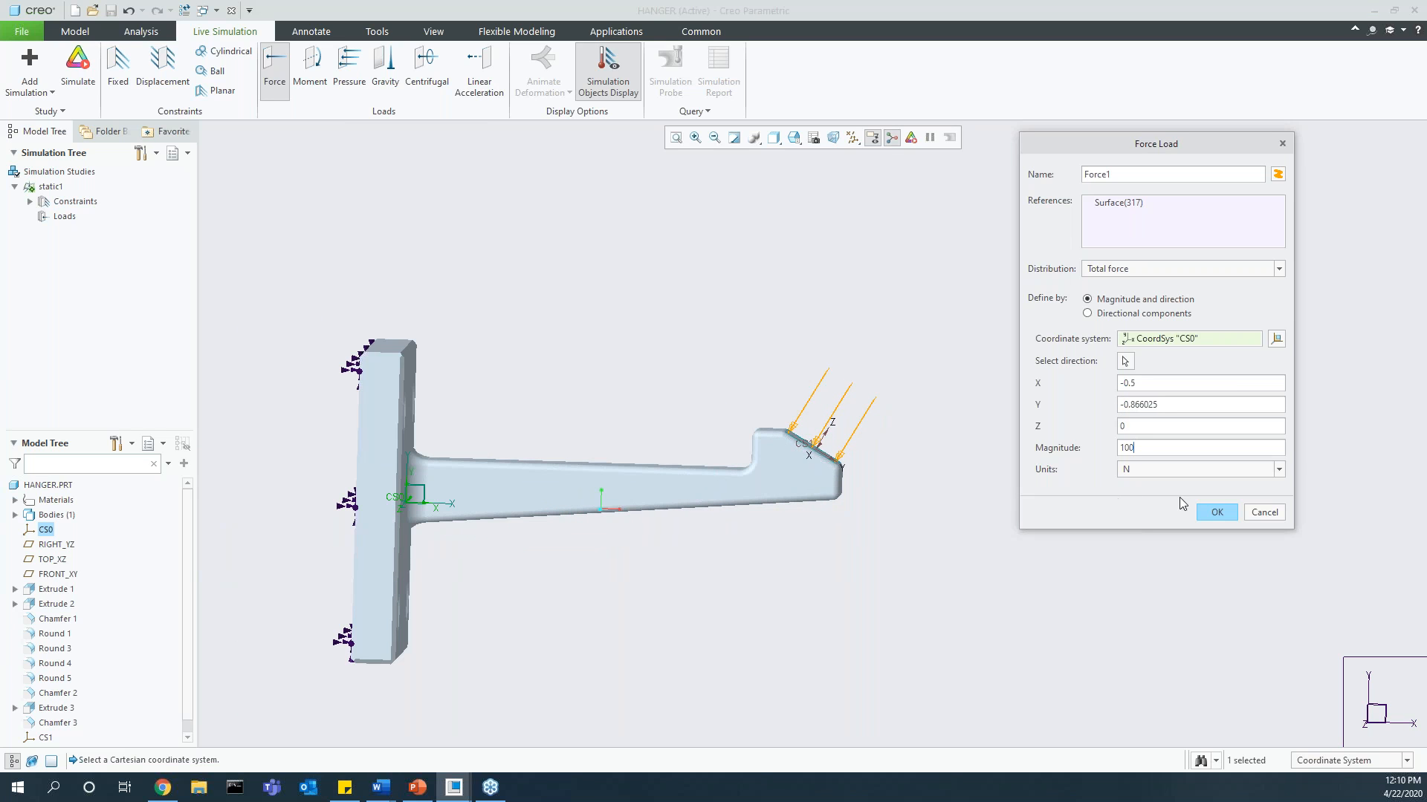
pyautogui.click(1222, 514)
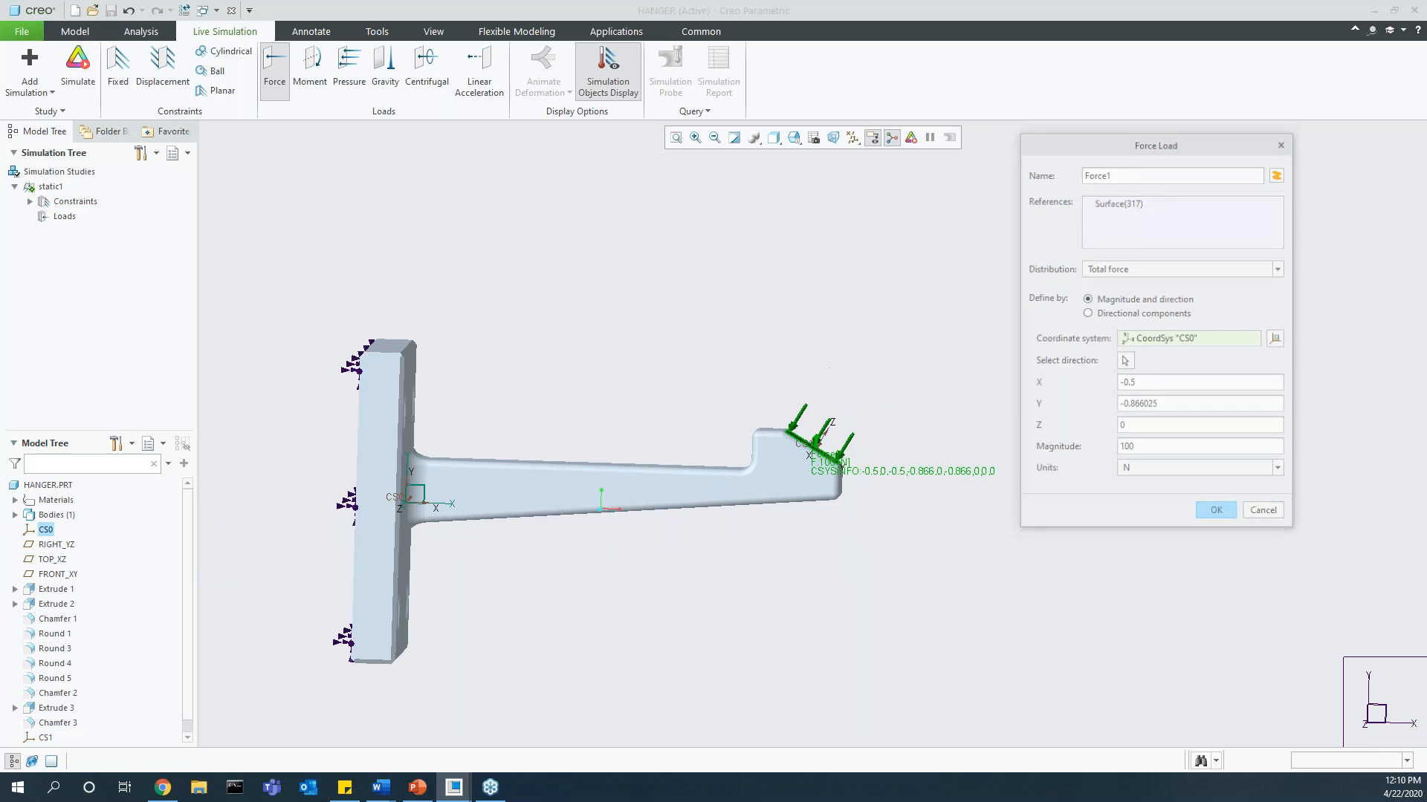
pyautogui.moveTo(873, 530); pyautogui.dragTo(861, 535, button='middle')
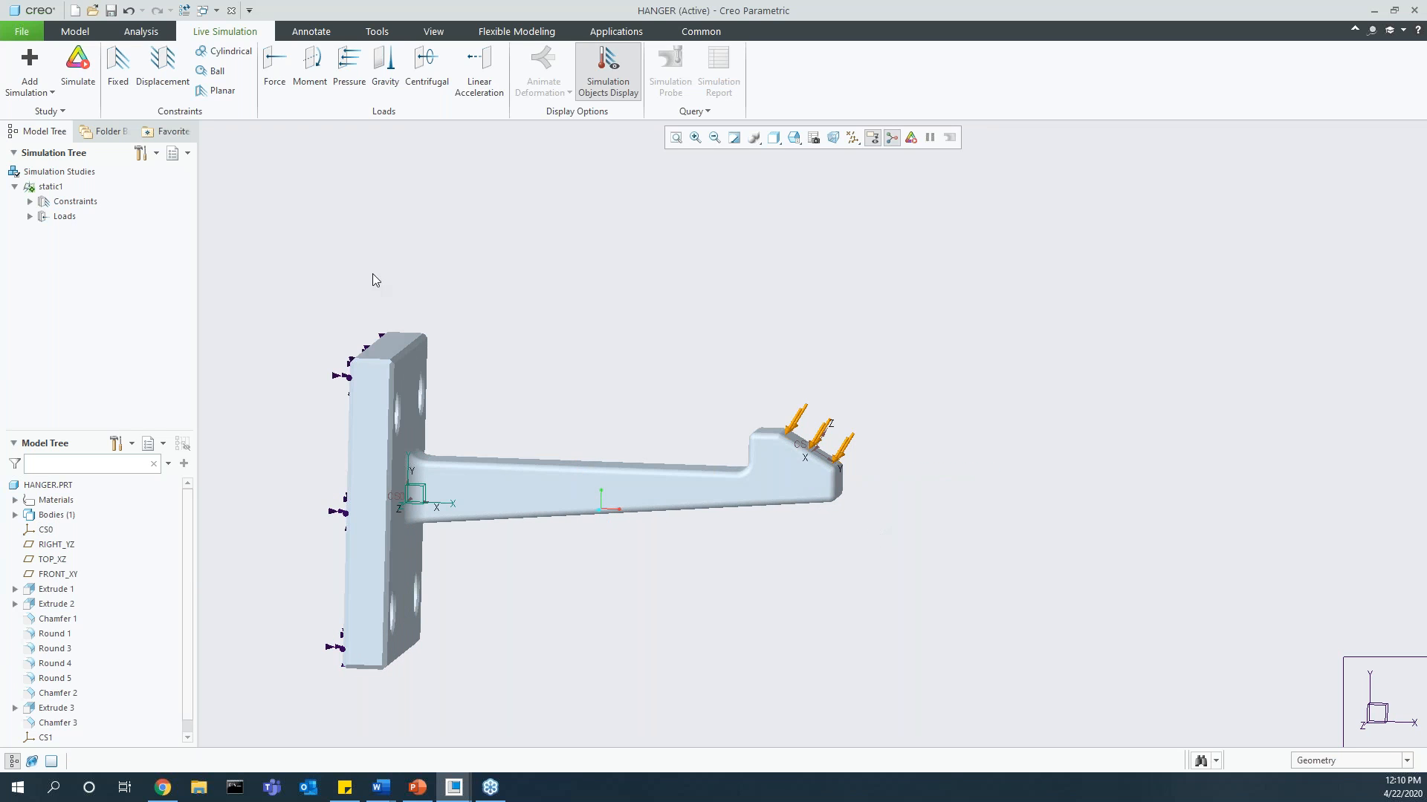
# Step: Run the static1 simulation, view the Deformation result, and return to Von Mises Stress
pyautogui.click(80, 59)
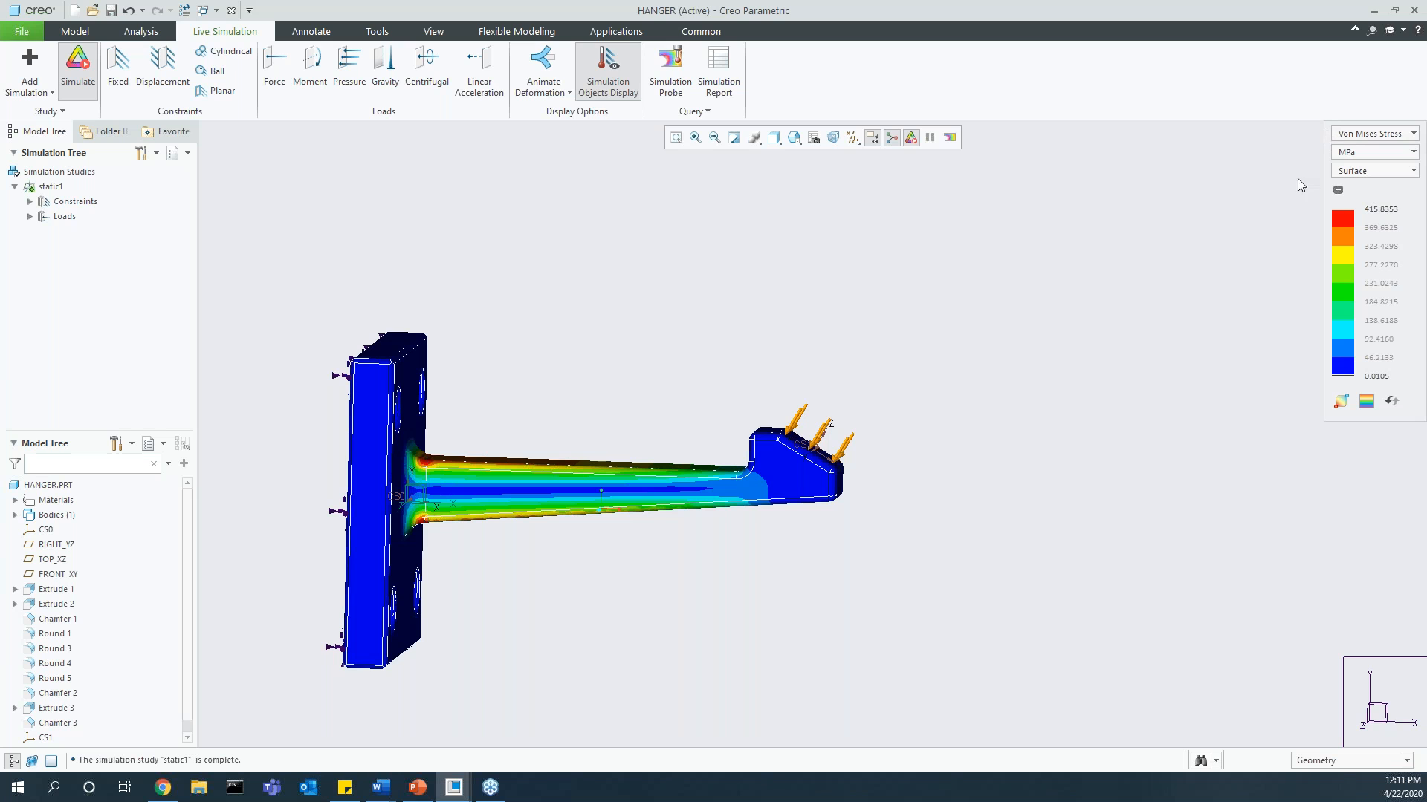
pyautogui.click(1369, 134)
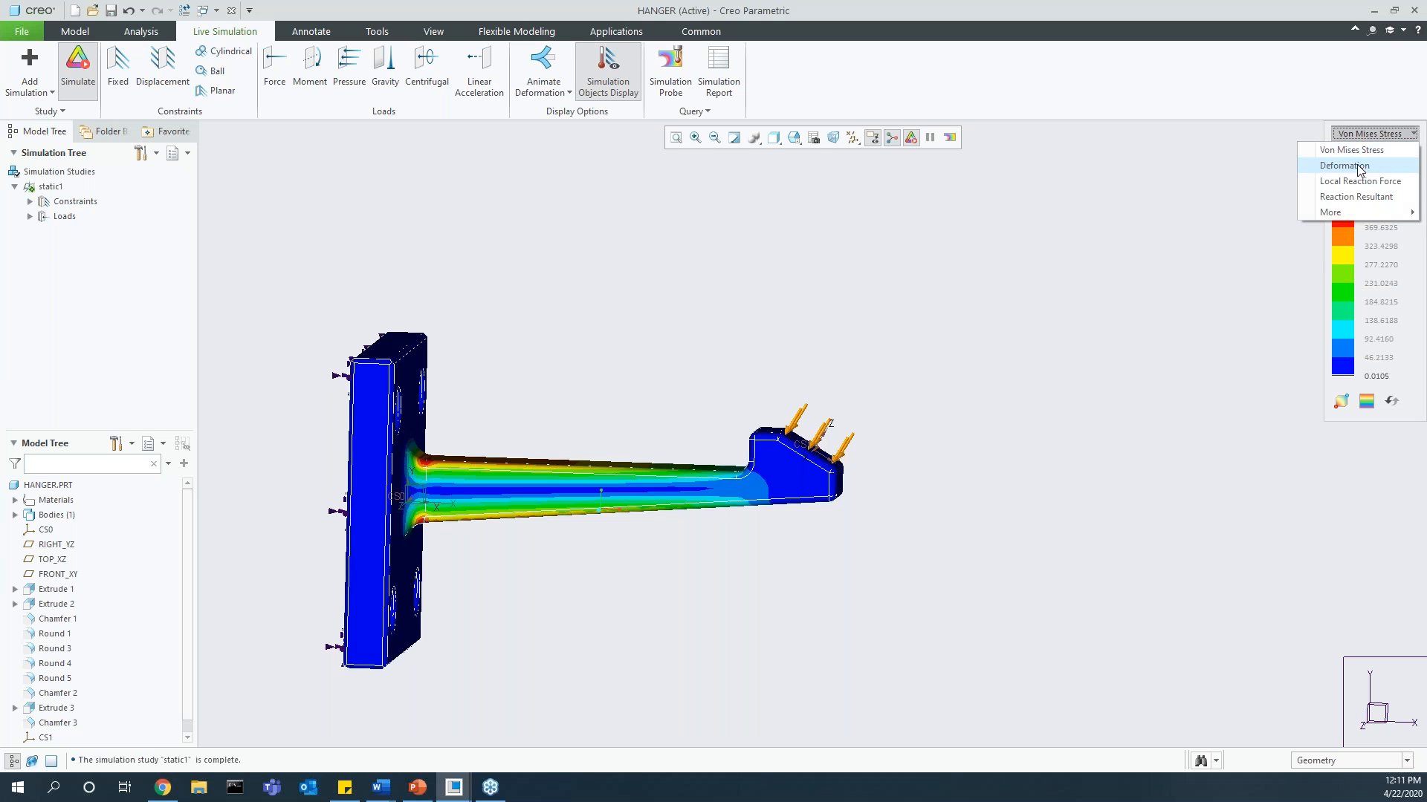
pyautogui.click(1359, 166)
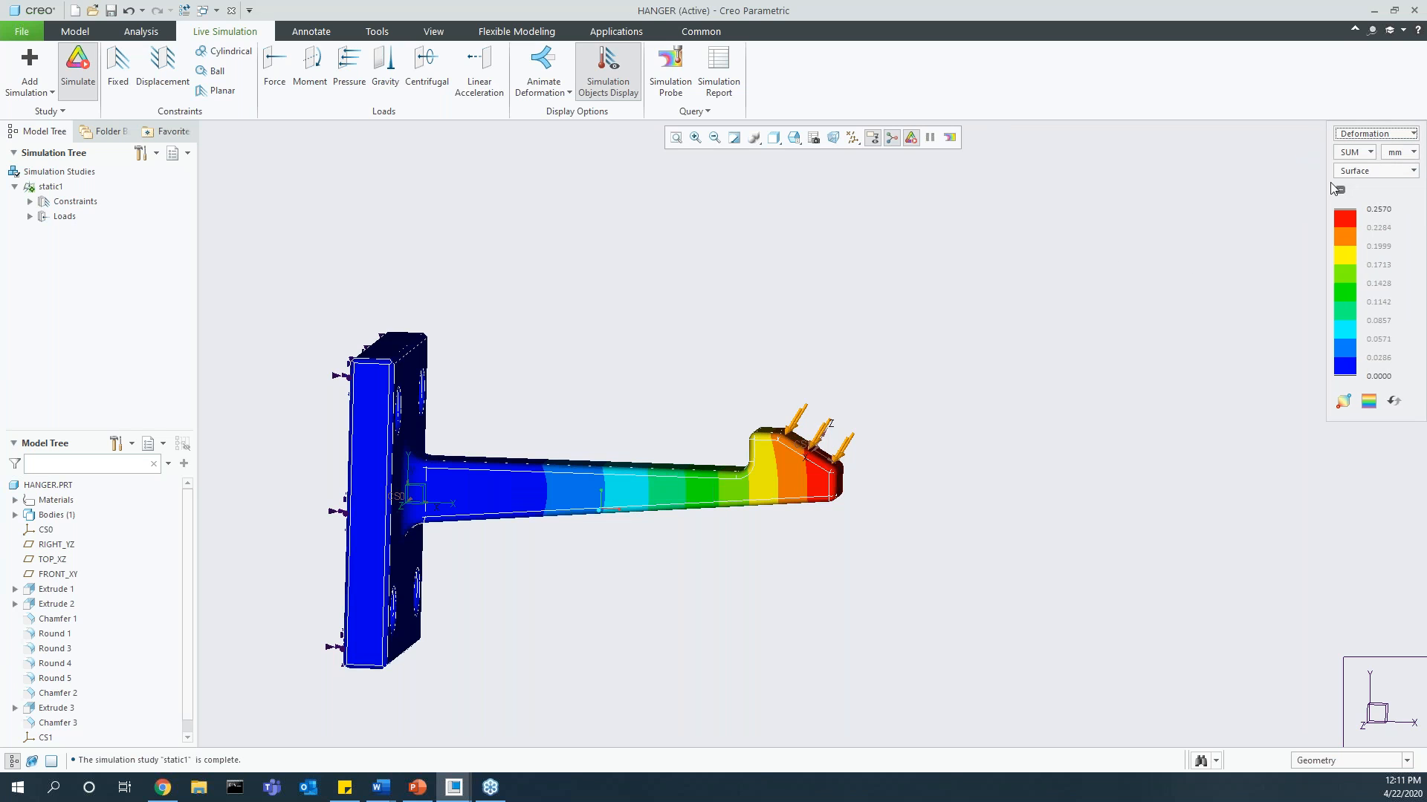
pyautogui.click(1371, 138)
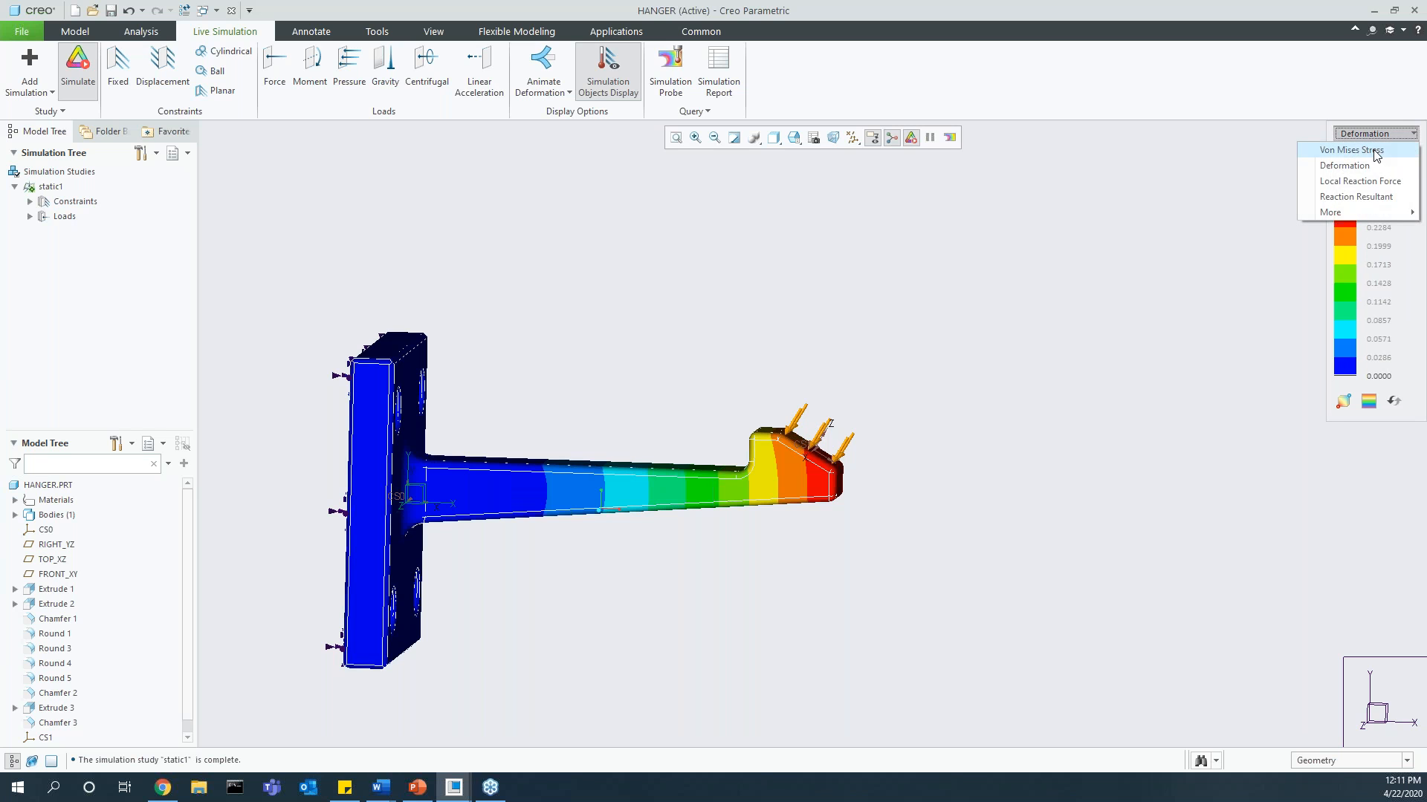
pyautogui.click(1374, 151)
# Step: Switch the Von Mises stress units to ksi and back to MPa
pyautogui.click(1372, 153)
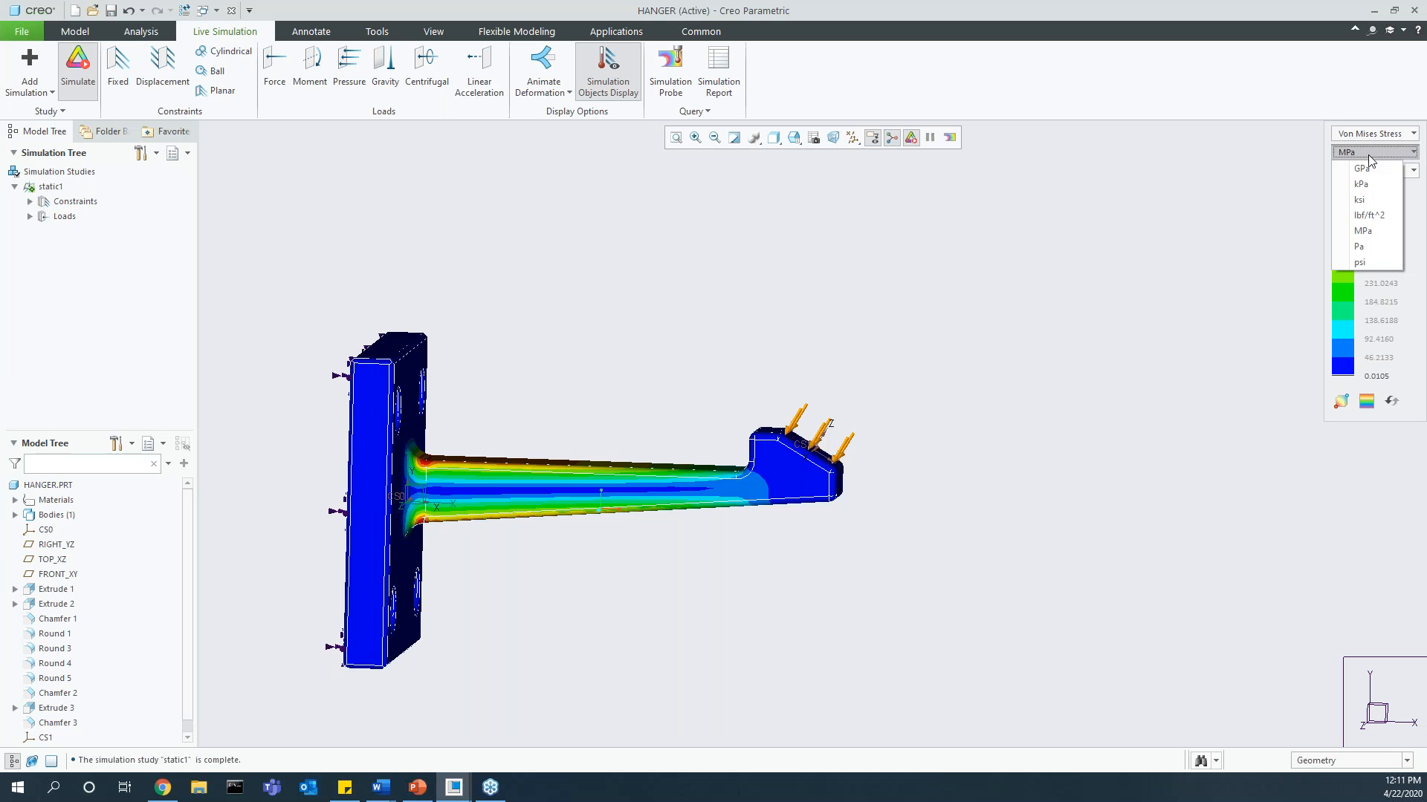
pyautogui.click(1360, 199)
pyautogui.click(1364, 160)
pyautogui.click(1383, 236)
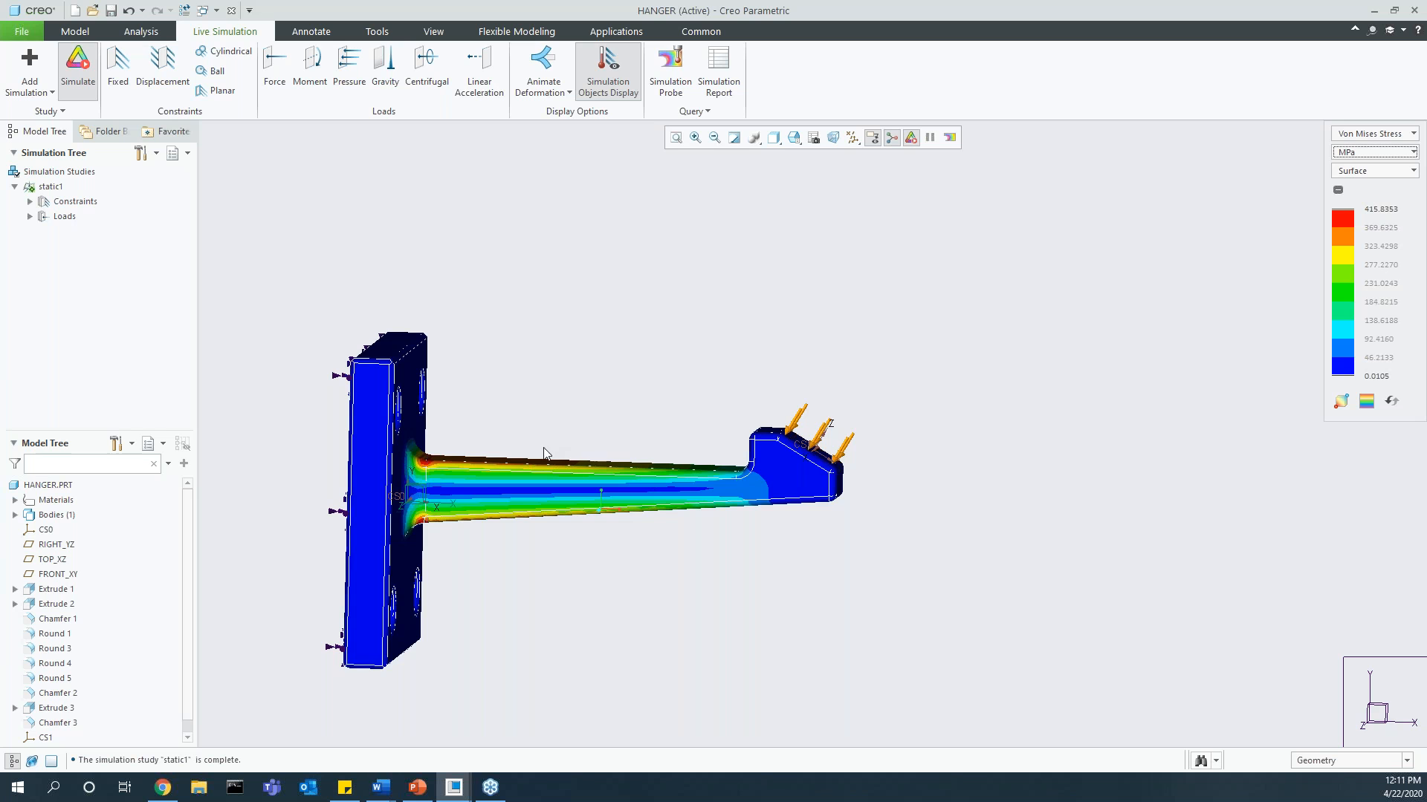
# Step: Display the stress as Composite, widen the displayed legend range and centre it on about 283 MPa
pyautogui.moveTo(535, 456); pyautogui.dragTo(479, 516, button='middle')
pyautogui.keyDown('shift'); pyautogui.moveTo(479, 516); pyautogui.dragTo(556, 484, button='middle'); pyautogui.keyUp('shift')
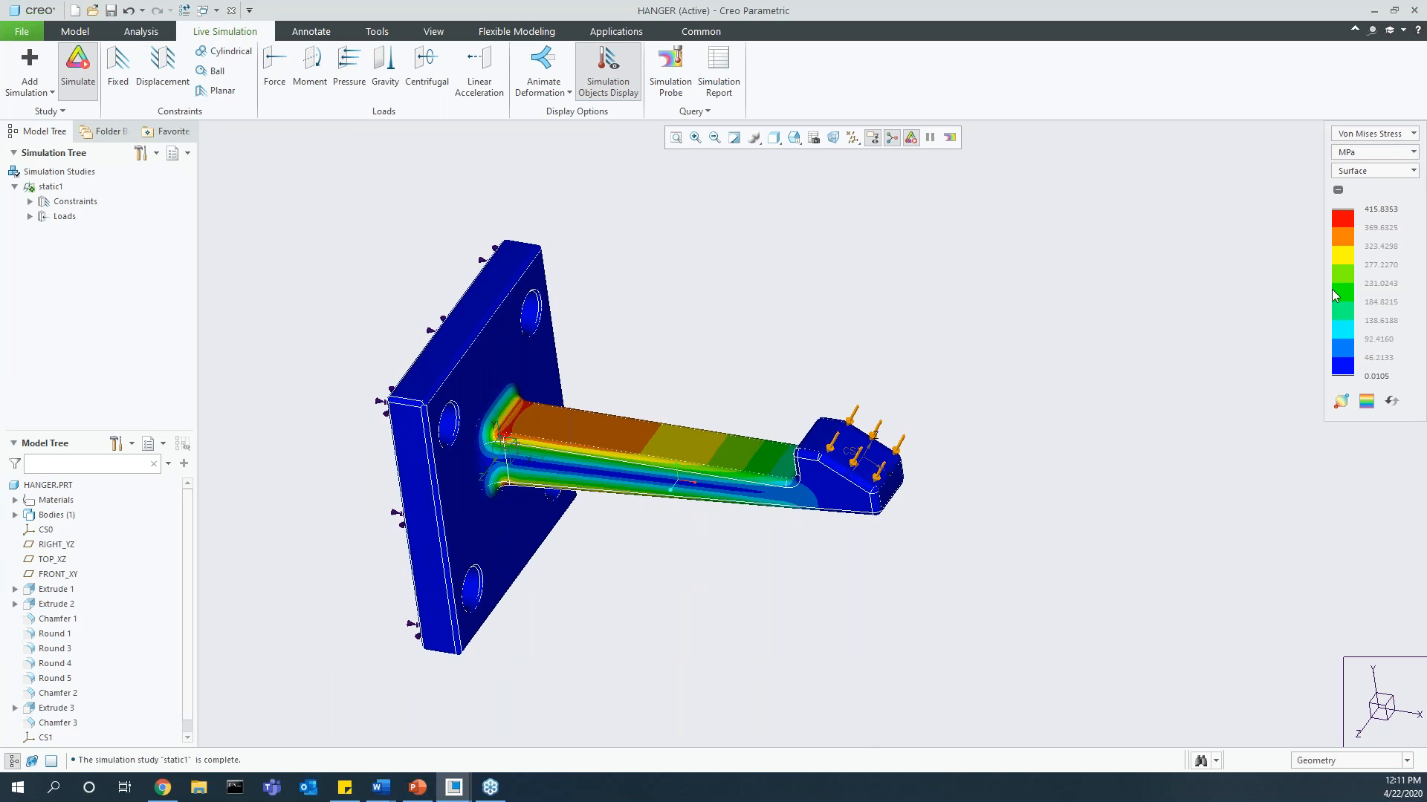
pyautogui.click(1373, 172)
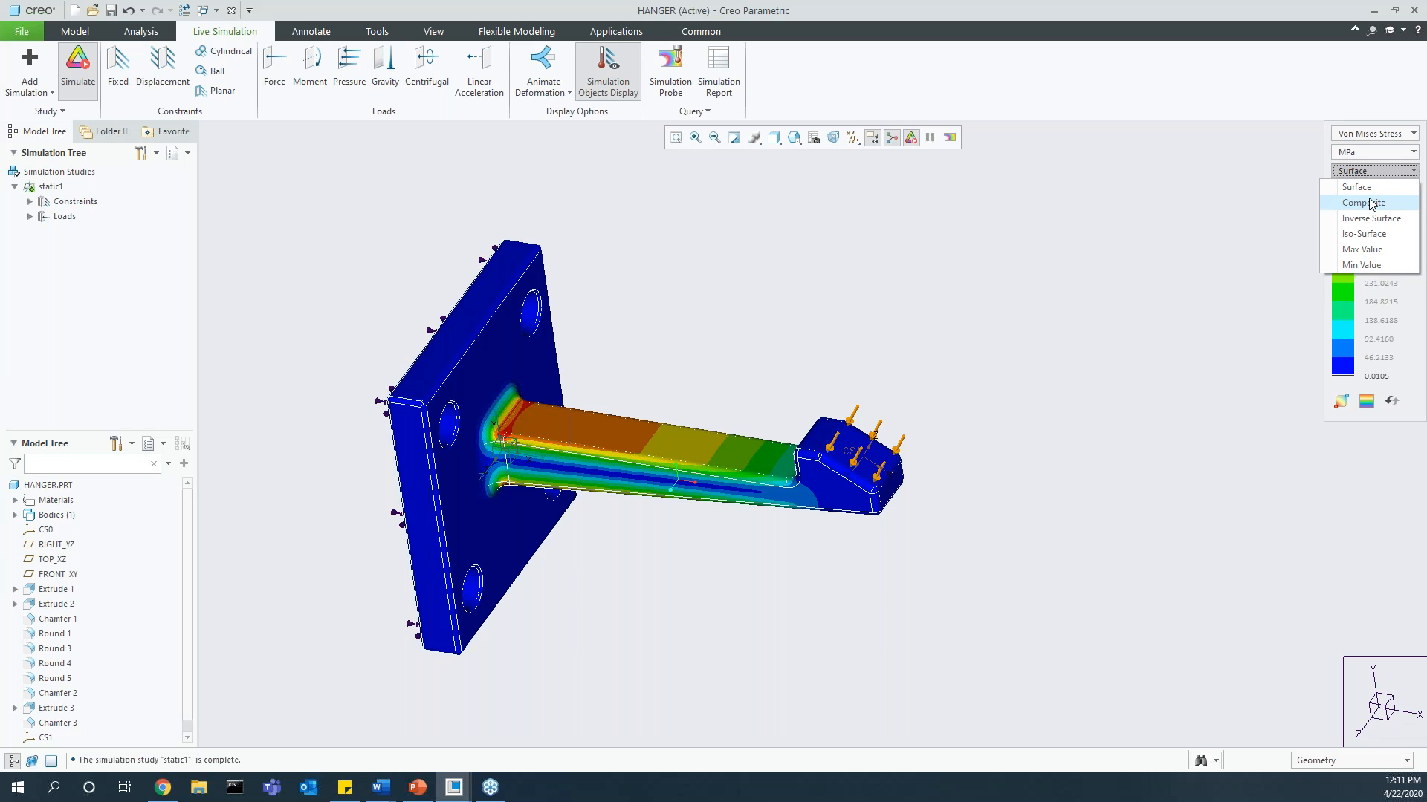
pyautogui.click(1372, 203)
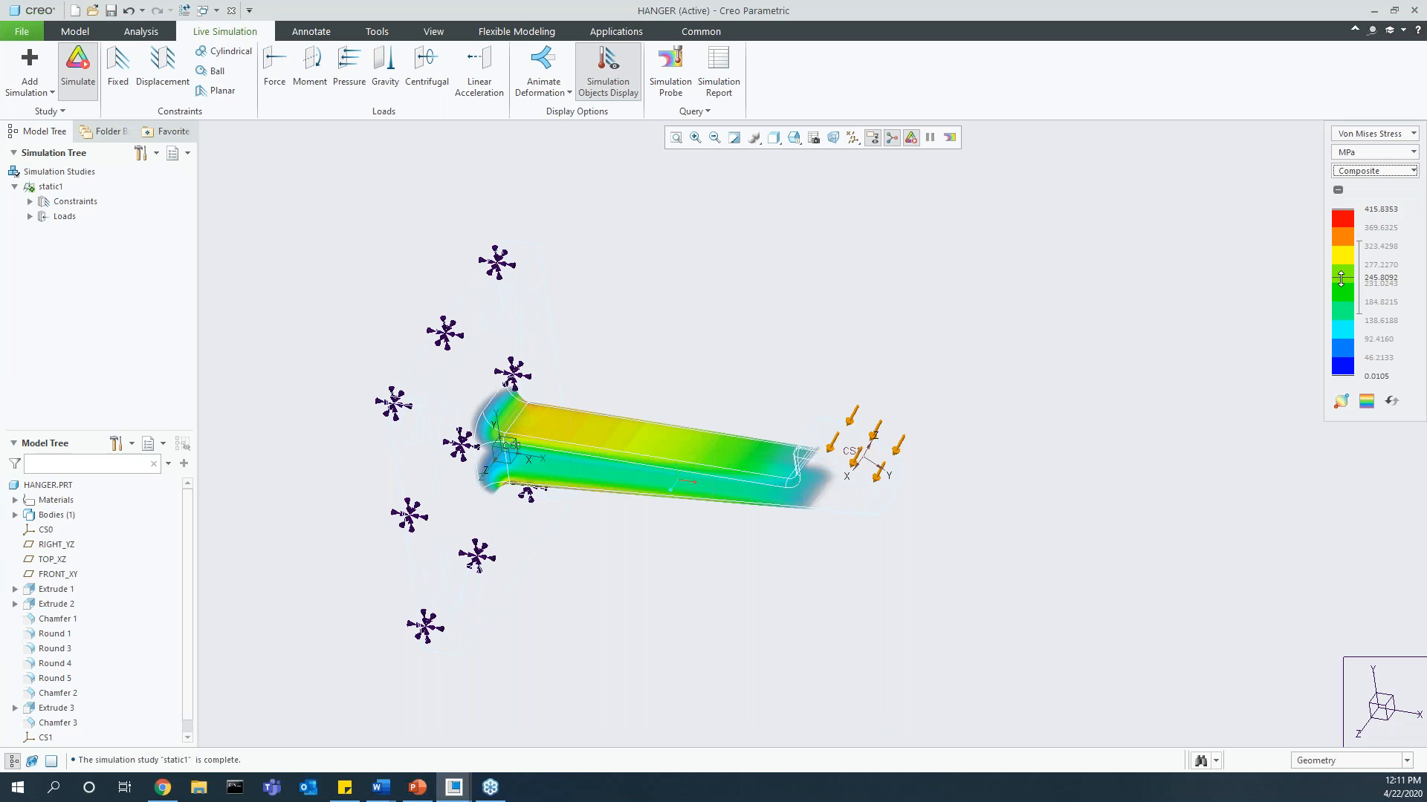
pyautogui.moveTo(1340, 279)
pyautogui.mouseDown()
pyautogui.moveTo(1359, 243)
pyautogui.moveTo(1349, 263)
pyautogui.moveTo(1342, 217)
pyautogui.moveTo(1341, 283)
pyautogui.mouseUp()
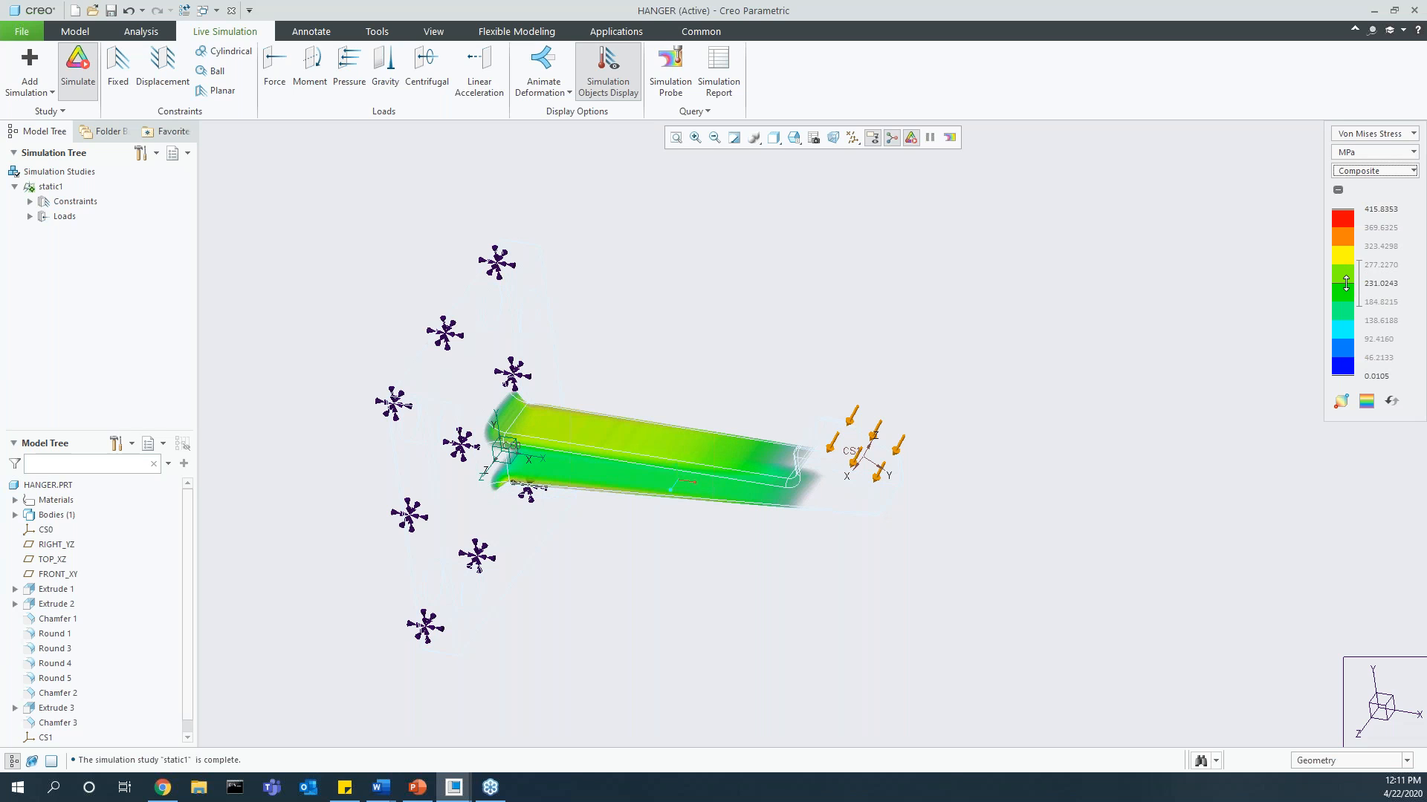
pyautogui.moveTo(1359, 257); pyautogui.dragTo(1359, 236)
pyautogui.moveTo(1341, 283); pyautogui.dragTo(1341, 262)
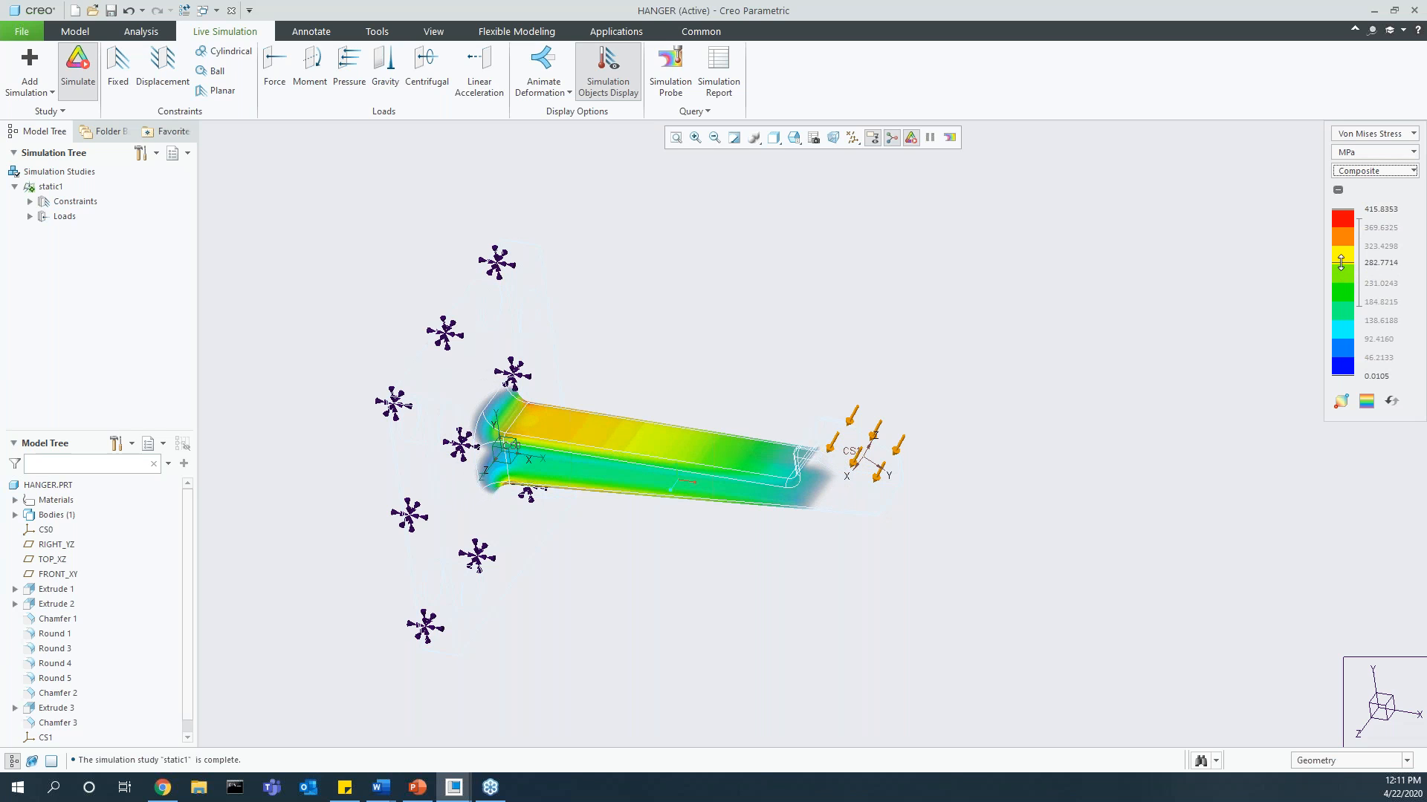
# Step: Return the stress result to Surface display and change the legend colours from banded to continuous
pyautogui.click(1365, 172)
pyautogui.click(1359, 187)
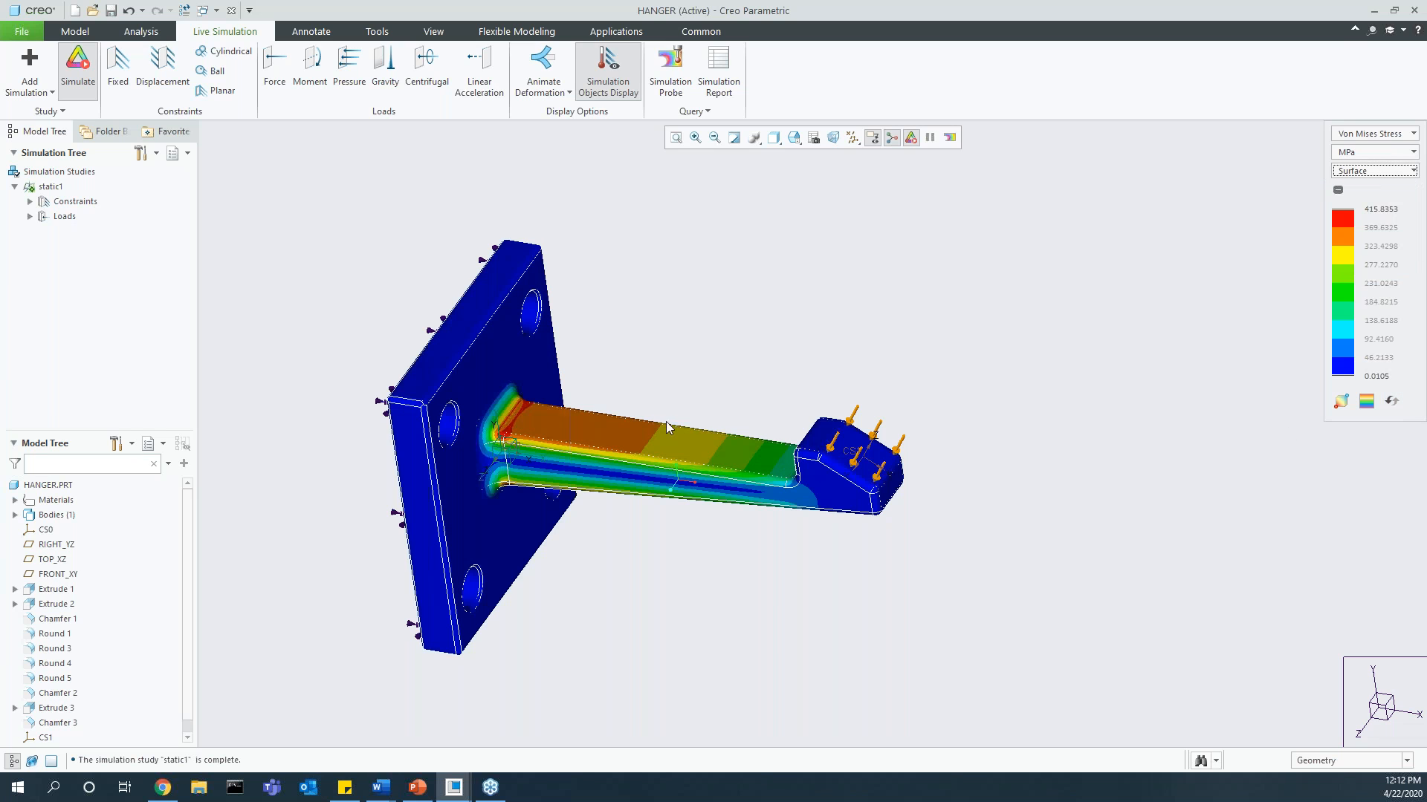
pyautogui.click(1367, 402)
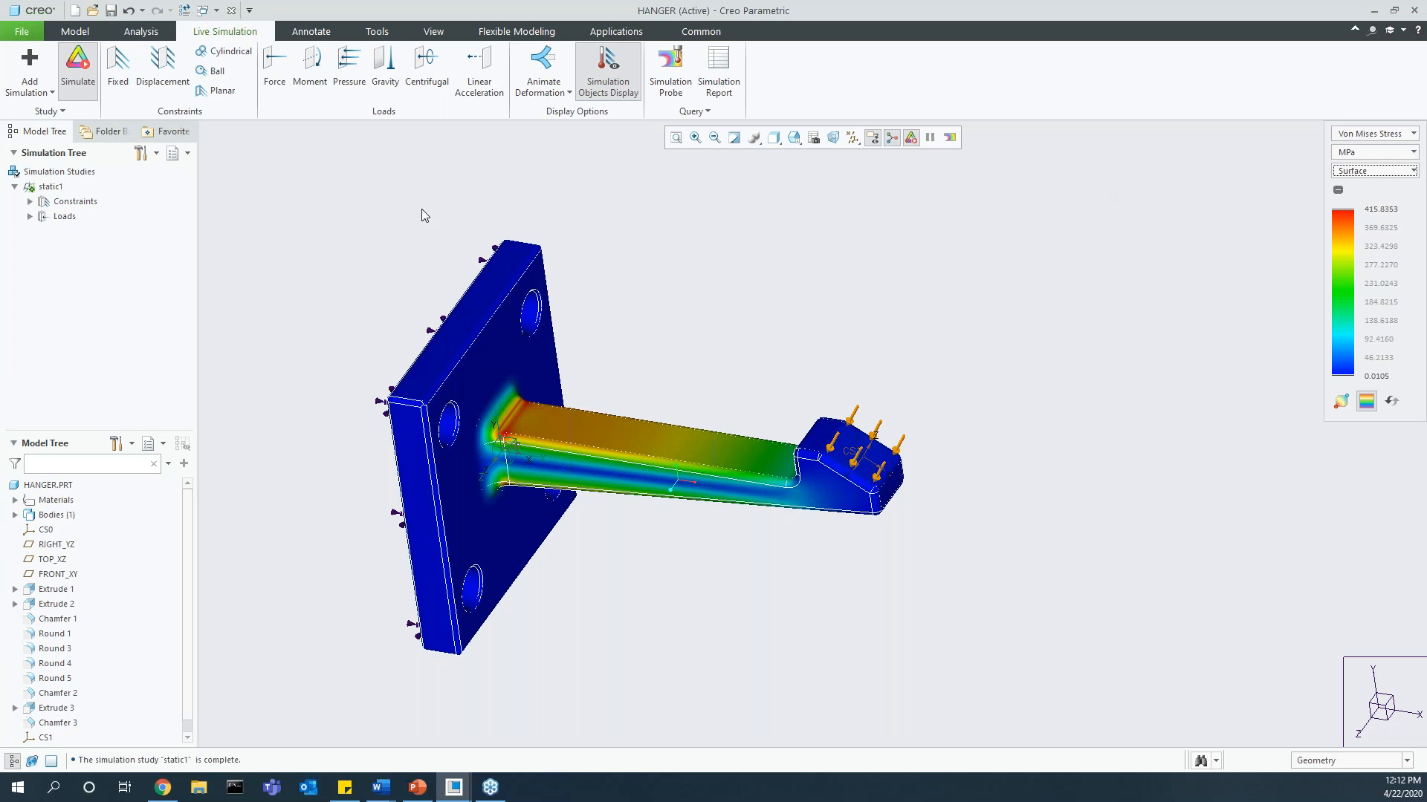
# Step: Probe the maximum Von Mises stress on HANGER.PRT and save the probe to the static1 study
pyautogui.click(673, 91)
pyautogui.click(373, 190)
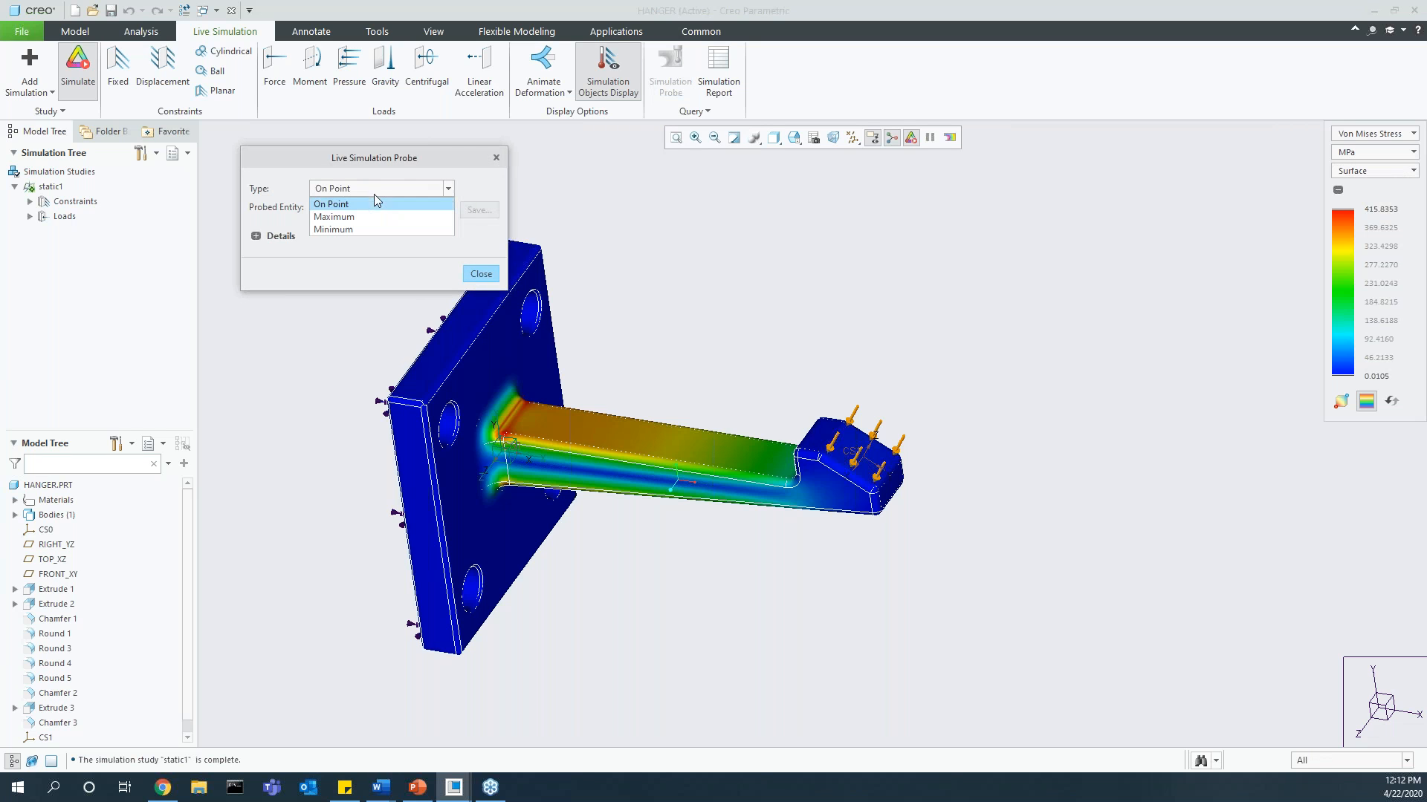
pyautogui.click(335, 217)
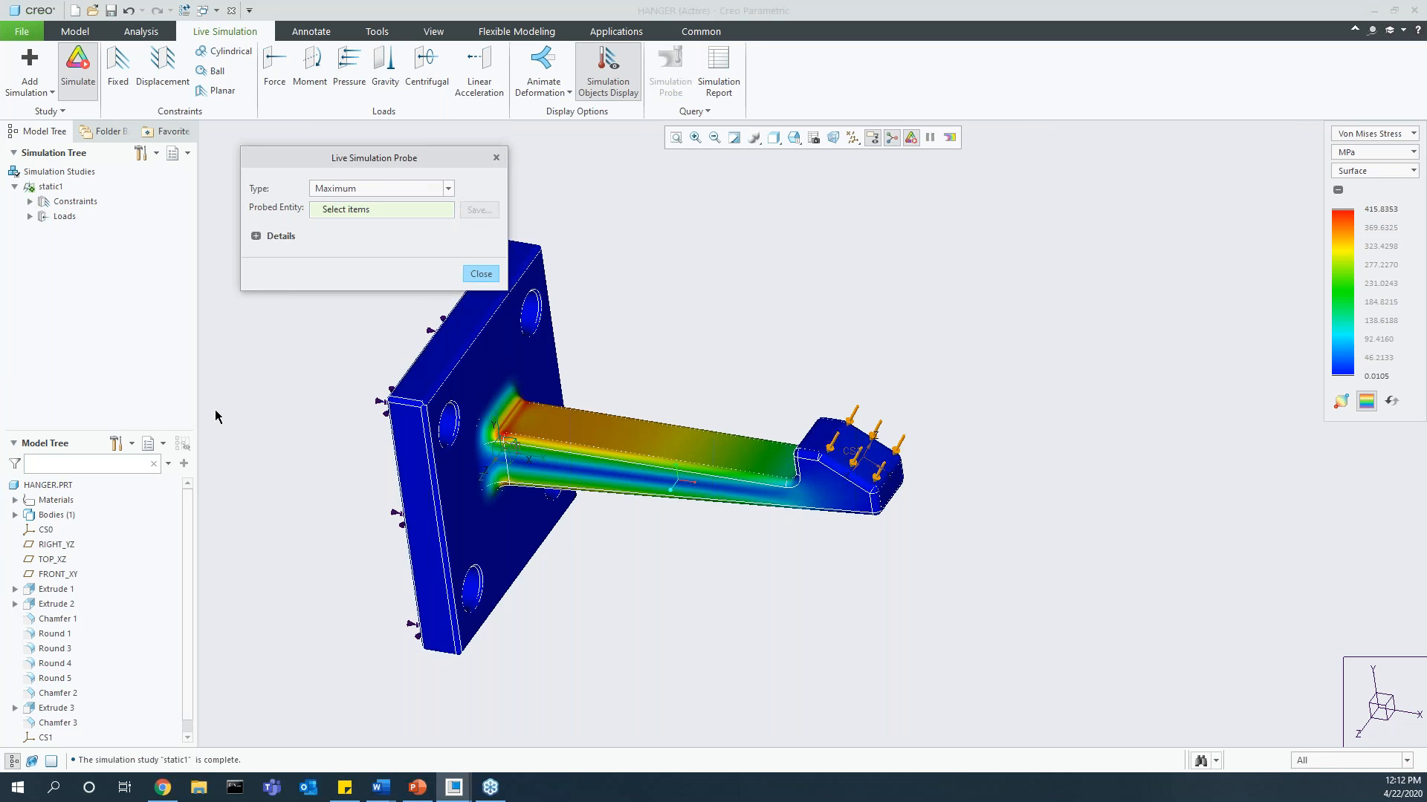
pyautogui.click(48, 485)
pyautogui.click(479, 211)
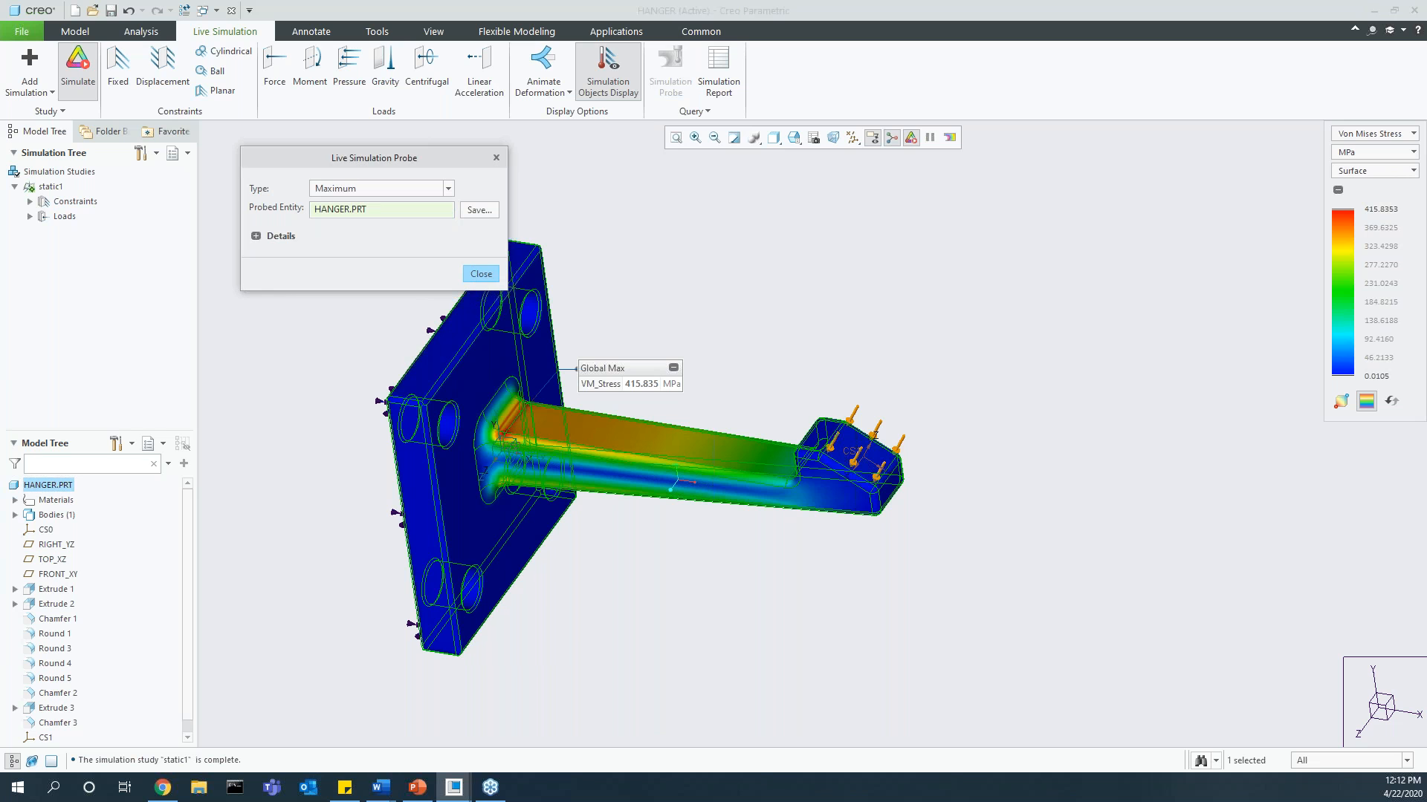
pyautogui.click(518, 283)
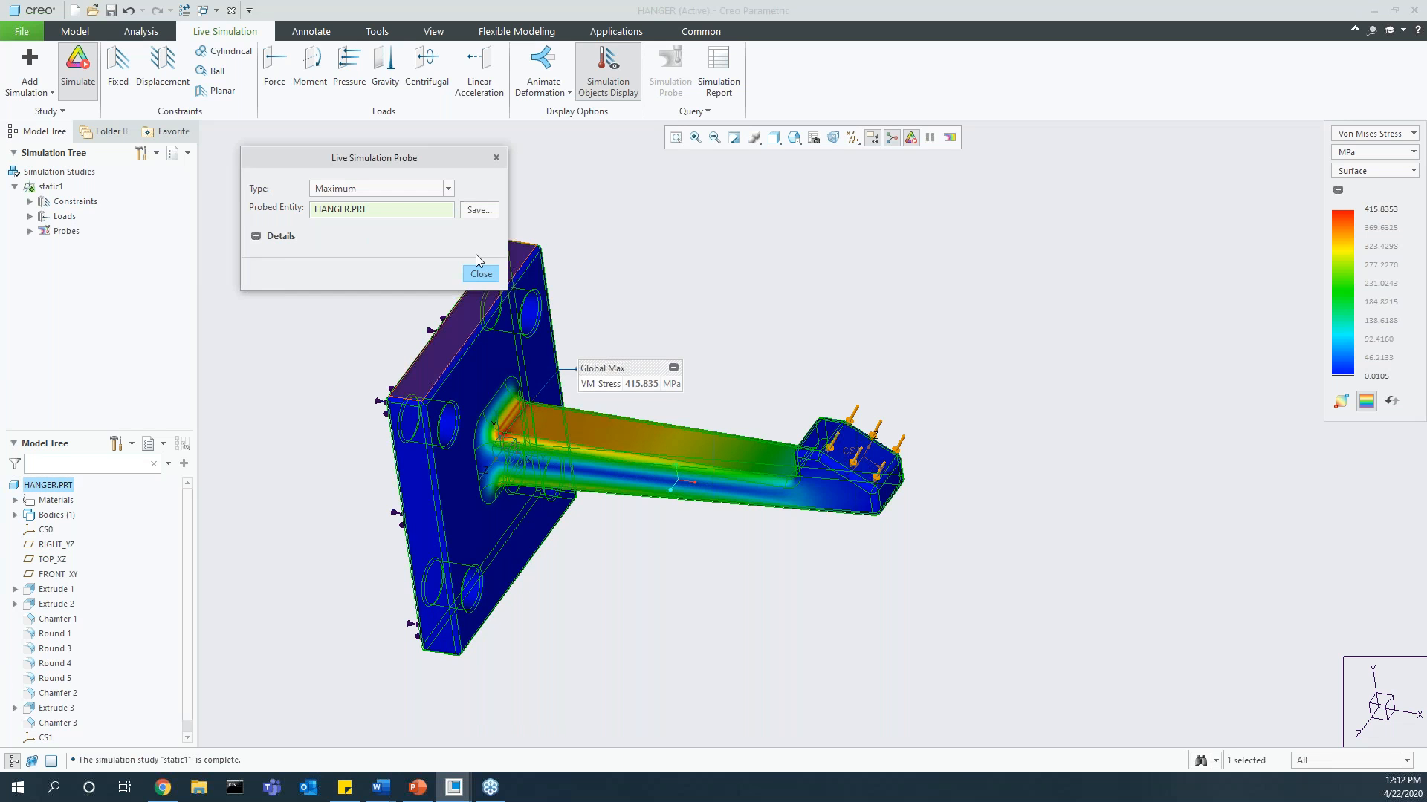
pyautogui.click(480, 272)
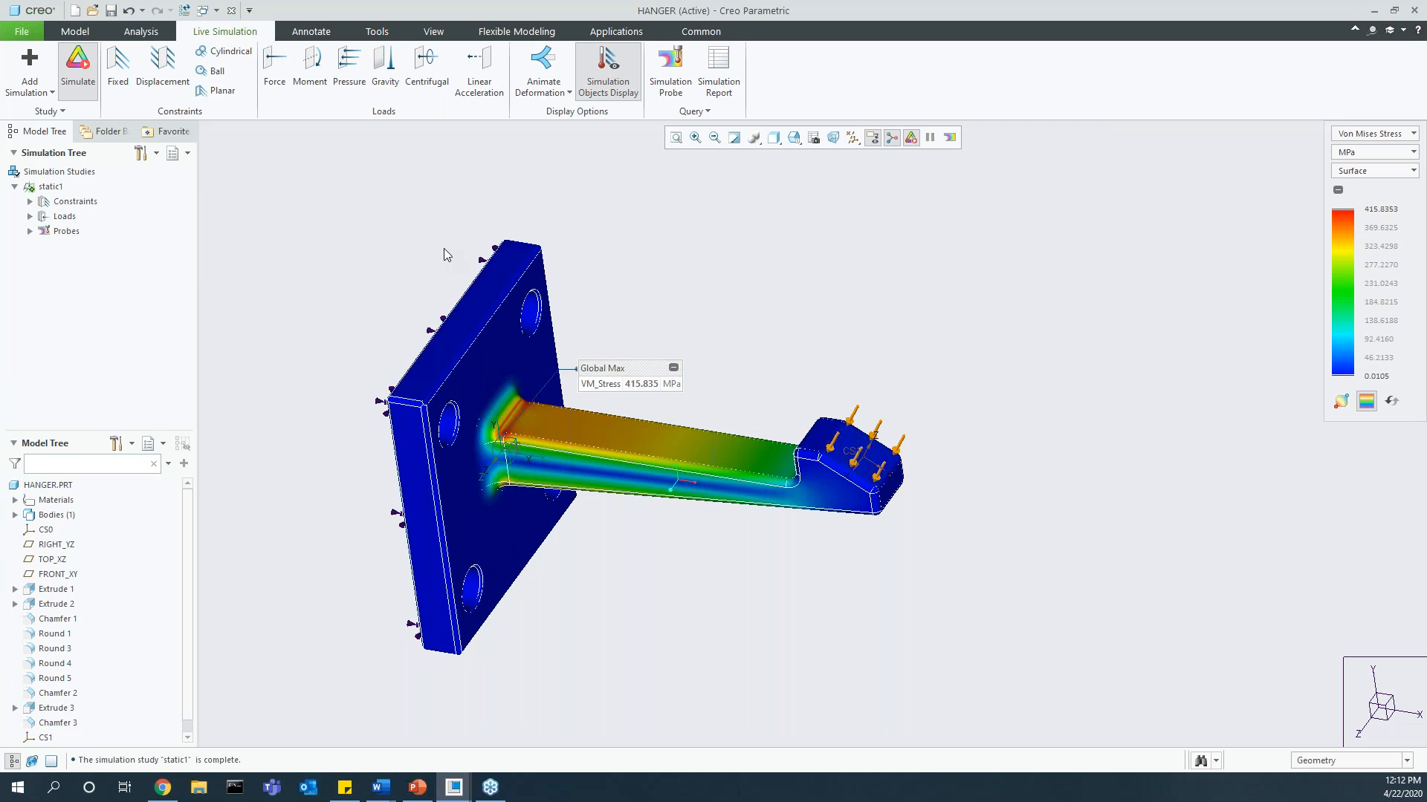
# Step: Start a sensitivity analysis and select the 3 dimension of Extrude 2 at the arm's plate end as its variable
pyautogui.click(141, 32)
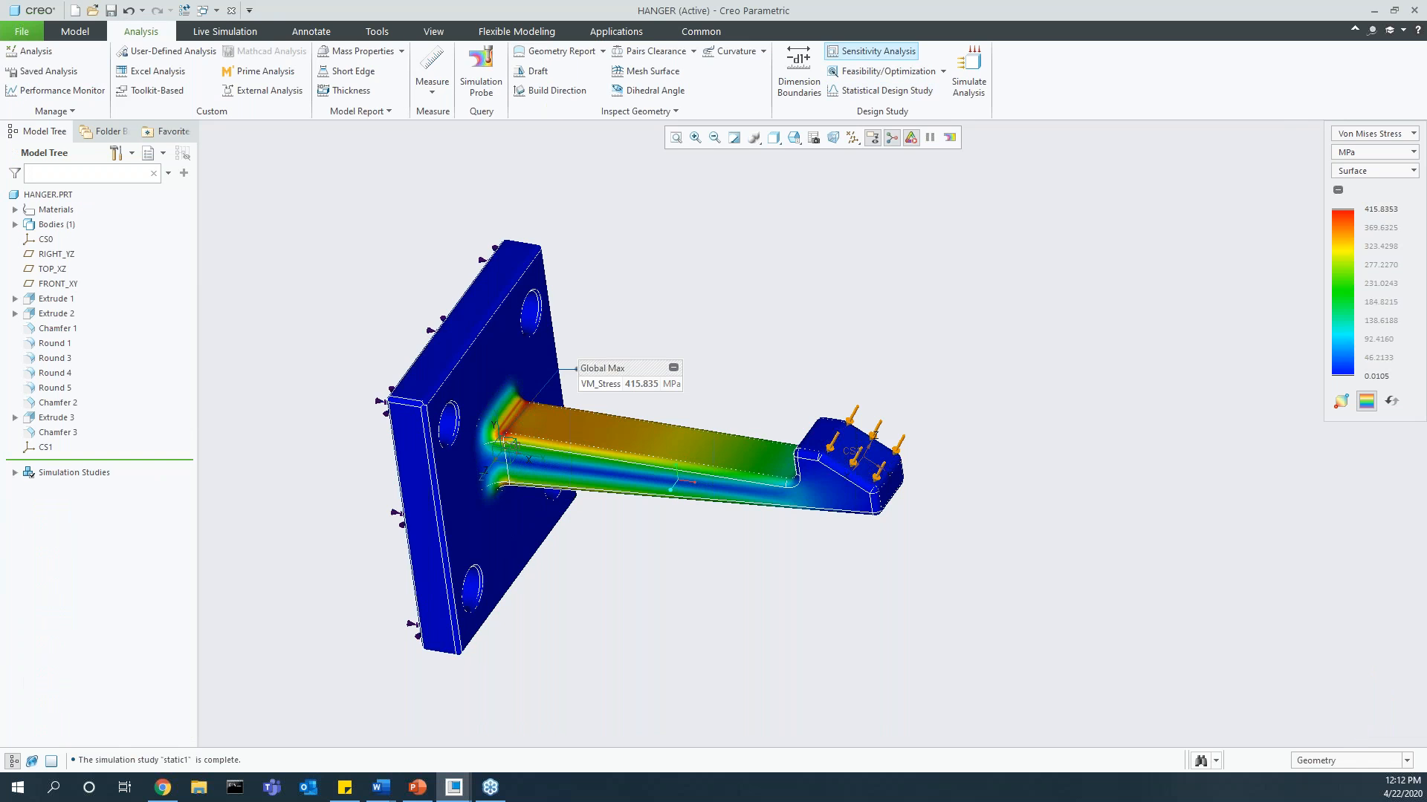
pyautogui.click(871, 50)
pyautogui.click(1160, 264)
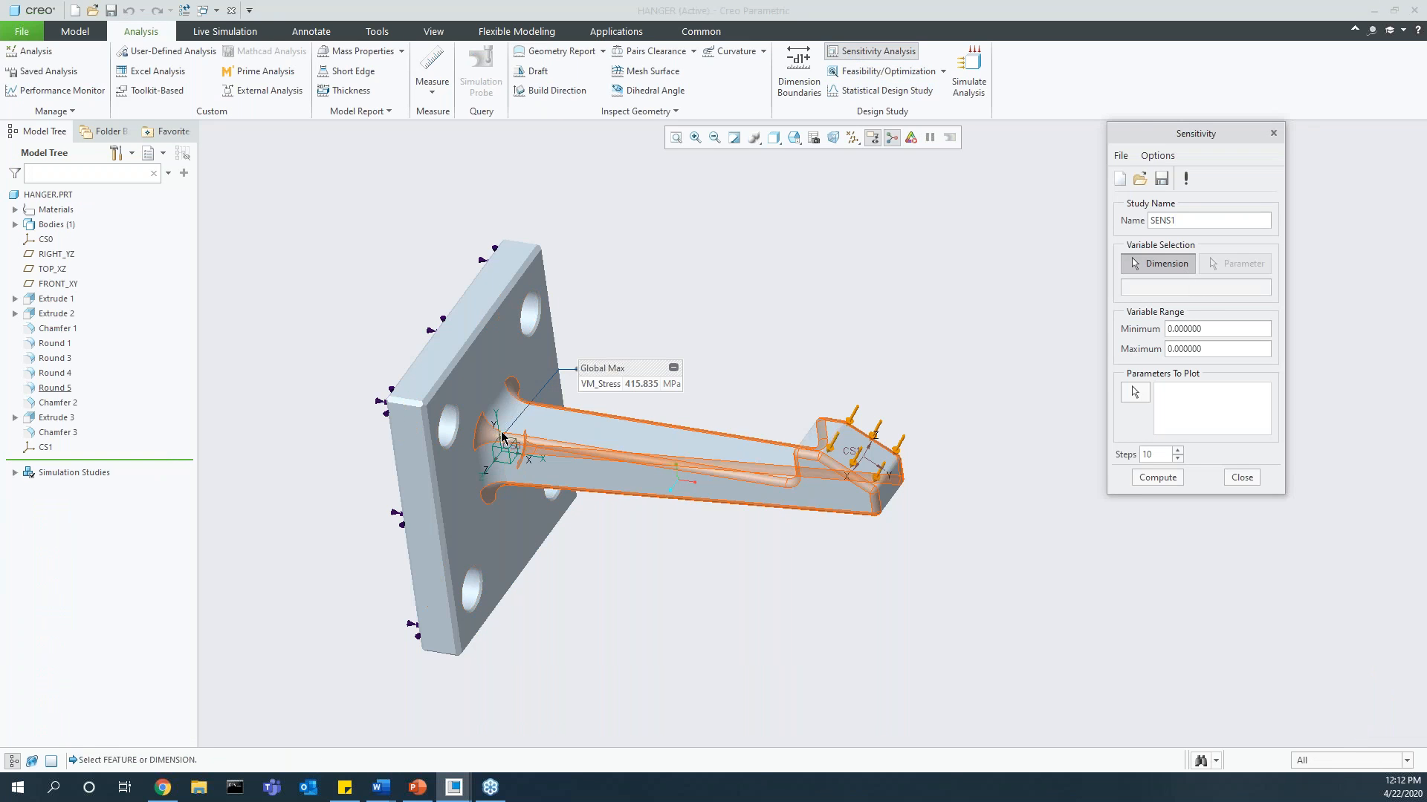
pyautogui.click(544, 425)
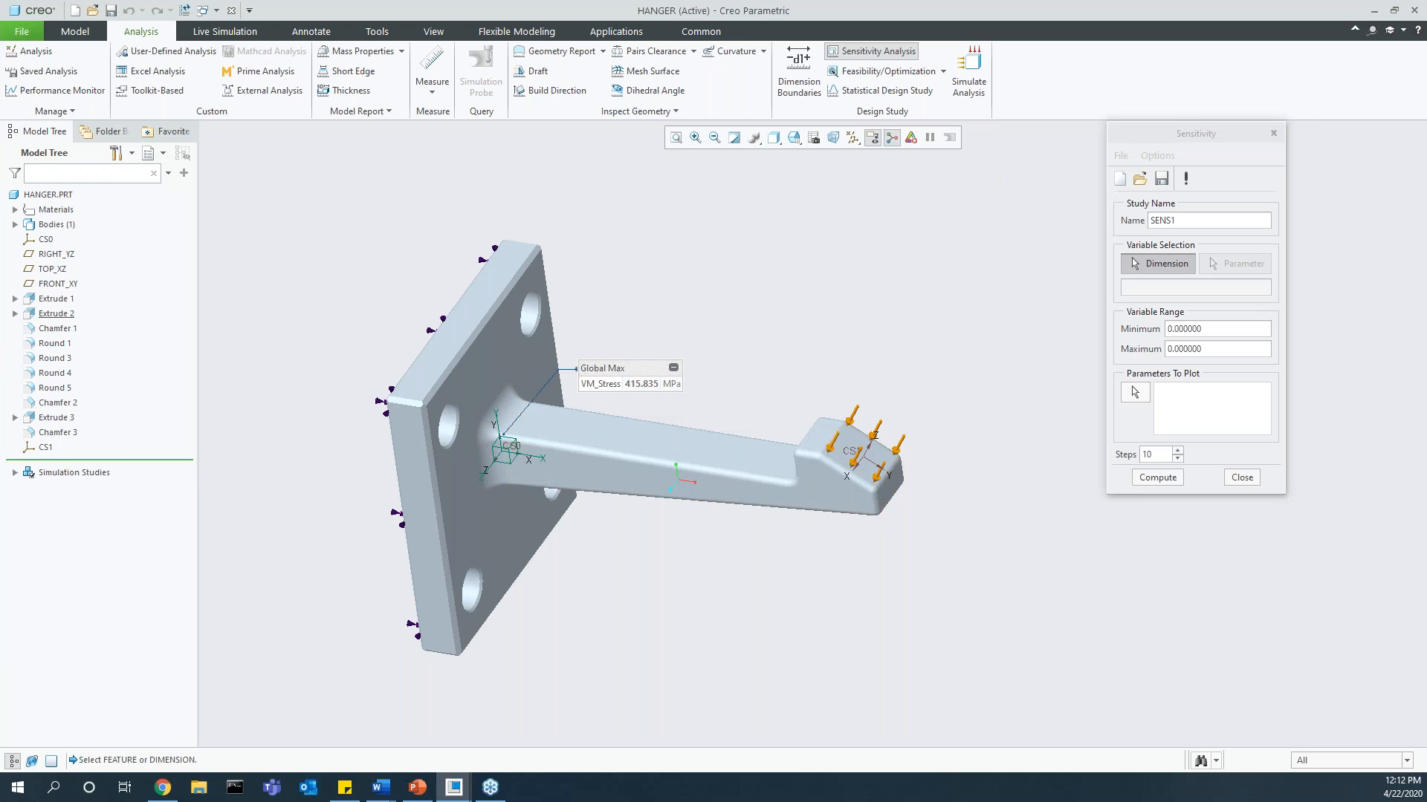
pyautogui.click(493, 489)
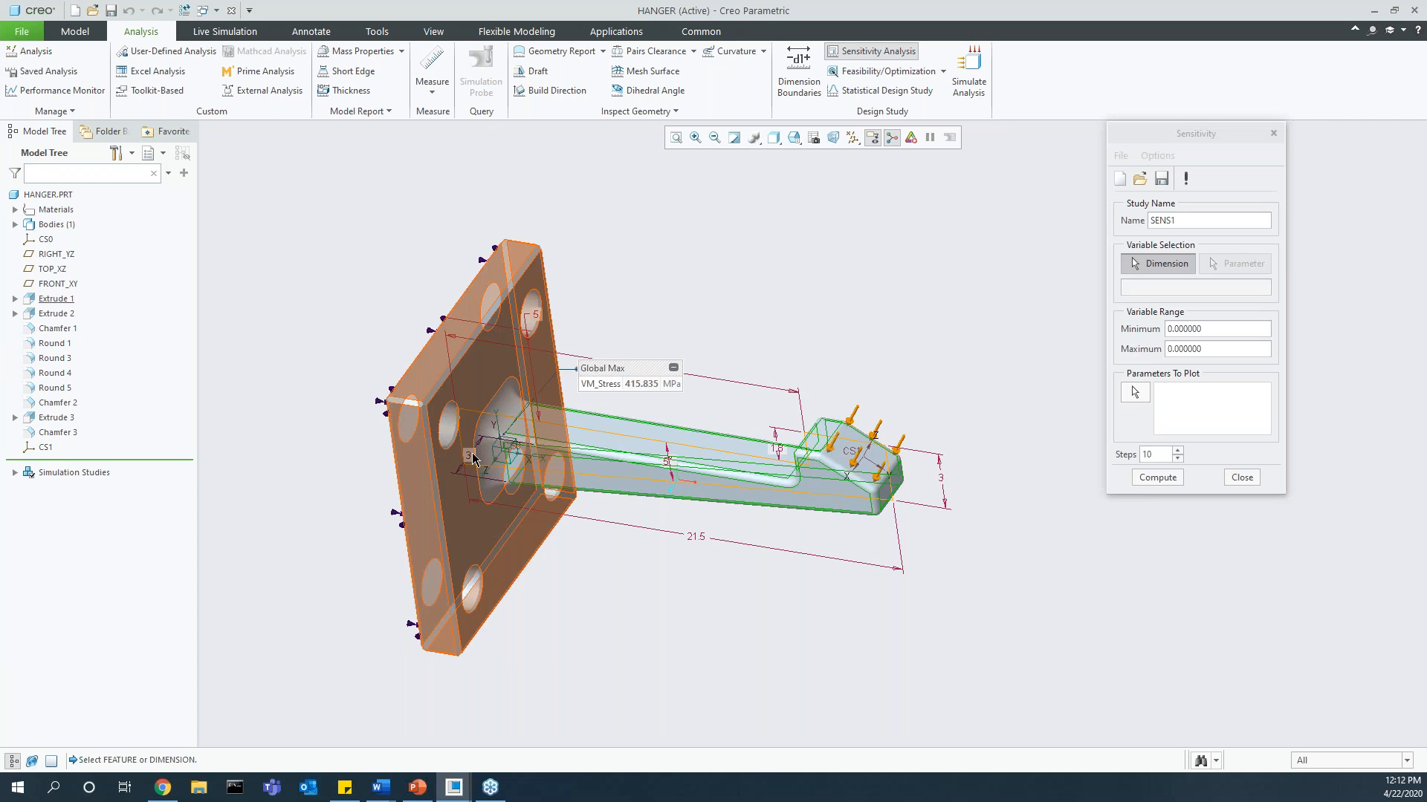
pyautogui.scroll(1, 466, 453)
pyautogui.moveTo(466, 454); pyautogui.dragTo(514, 455, button='middle')
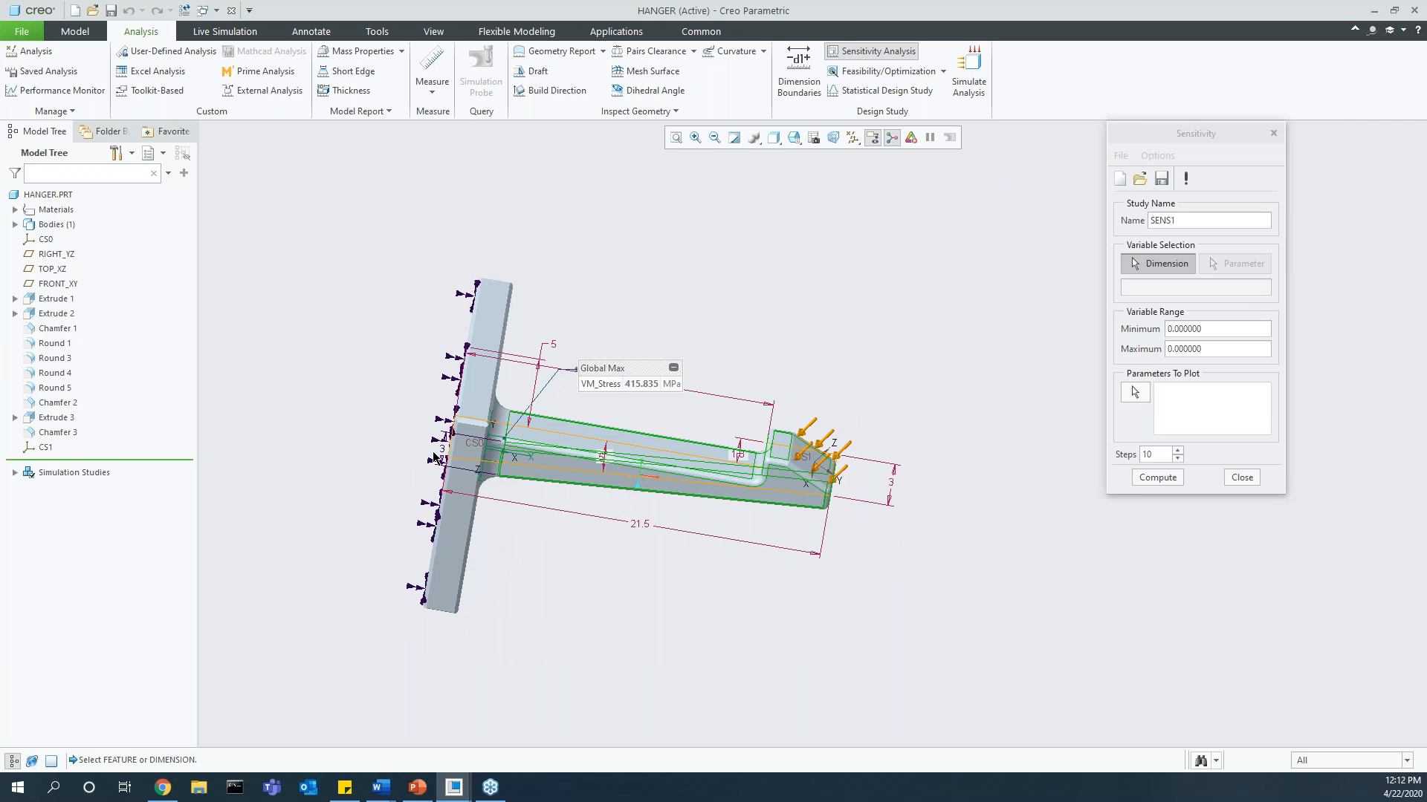
pyautogui.scroll(-2, 448, 453)
pyautogui.scroll(-1, 448, 451)
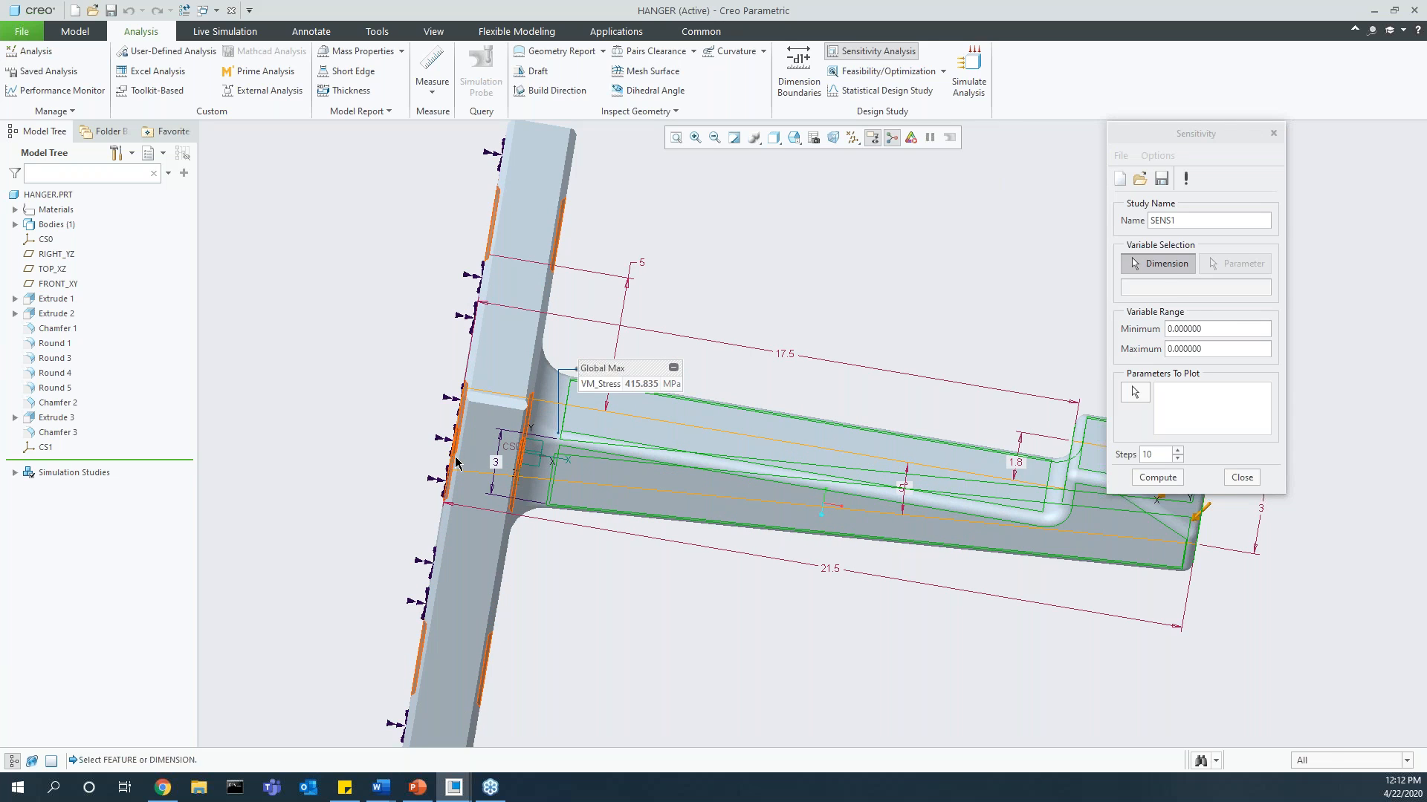
pyautogui.click(493, 462)
# Step: Set the variable range from 2.5 to 4 and choose the static1 maximum stress probe as the parameter to plot
pyautogui.doubleClick(1189, 329)
pyautogui.write('2.5')
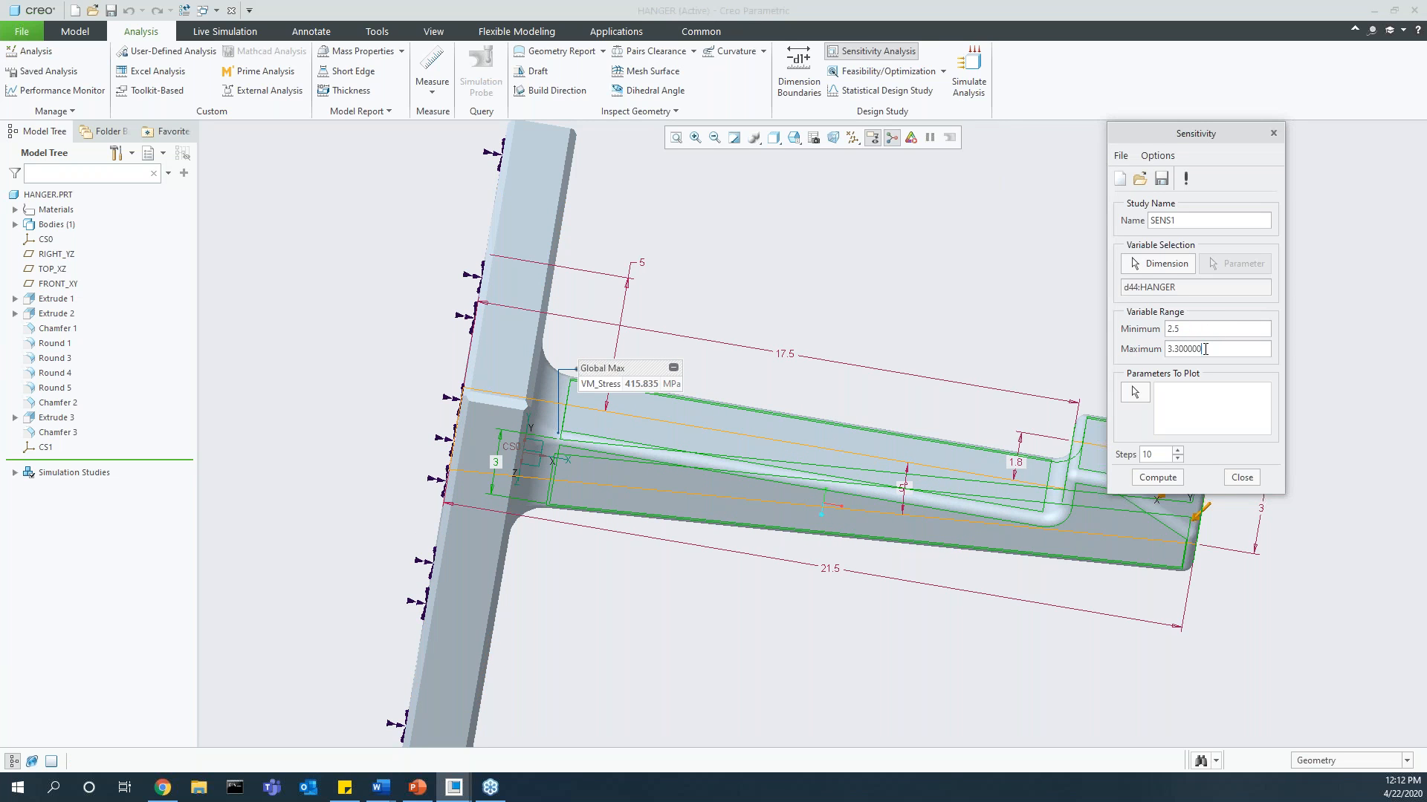
pyautogui.moveTo(1202, 349); pyautogui.dragTo(1166, 348)
pyautogui.write('4')
pyautogui.click(1137, 394)
pyautogui.click(1192, 537)
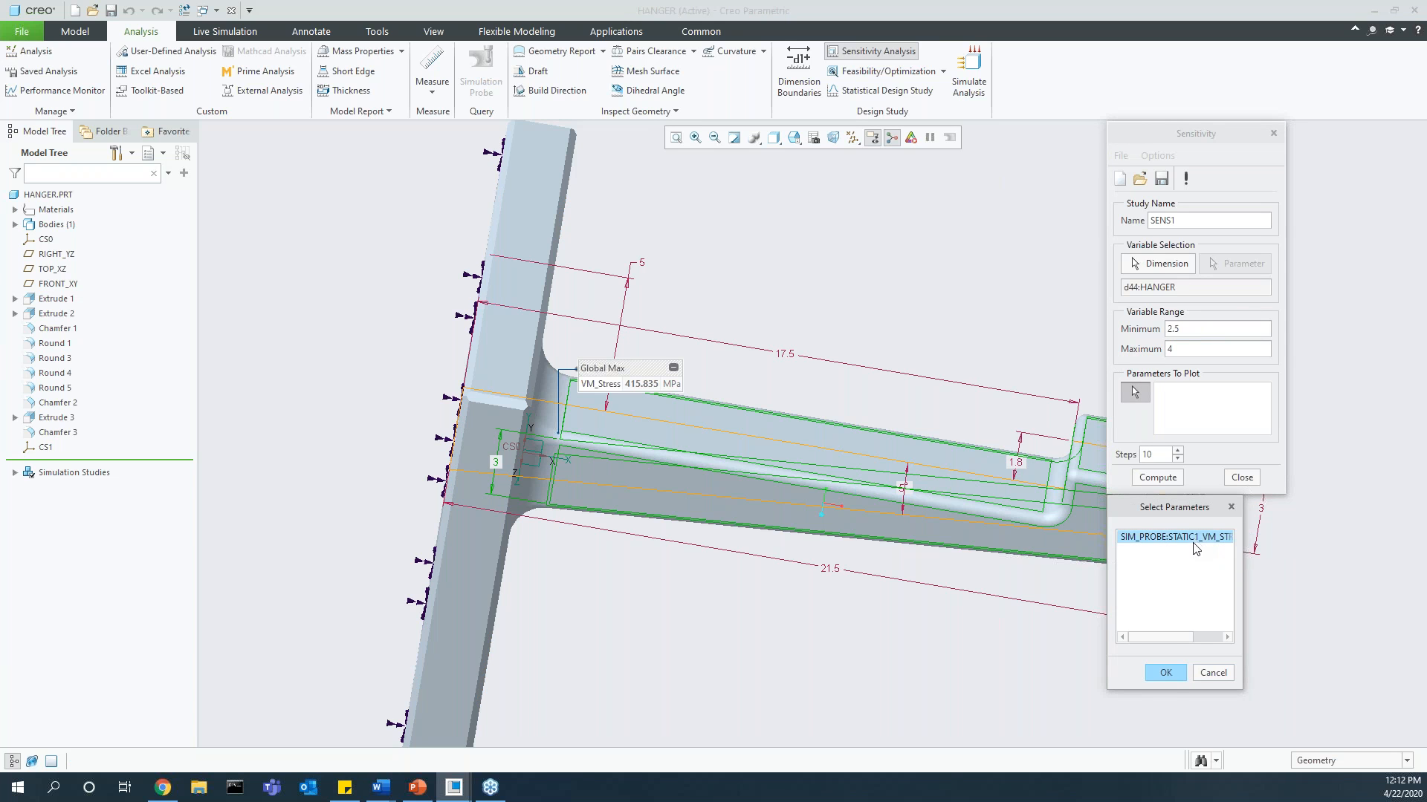
pyautogui.click(1166, 674)
# Step: Compute the sensitivity study with 3 steps, then close the resulting plot and the study
pyautogui.moveTo(1157, 455); pyautogui.dragTo(1128, 456)
pyautogui.write('3')
pyautogui.click(1164, 481)
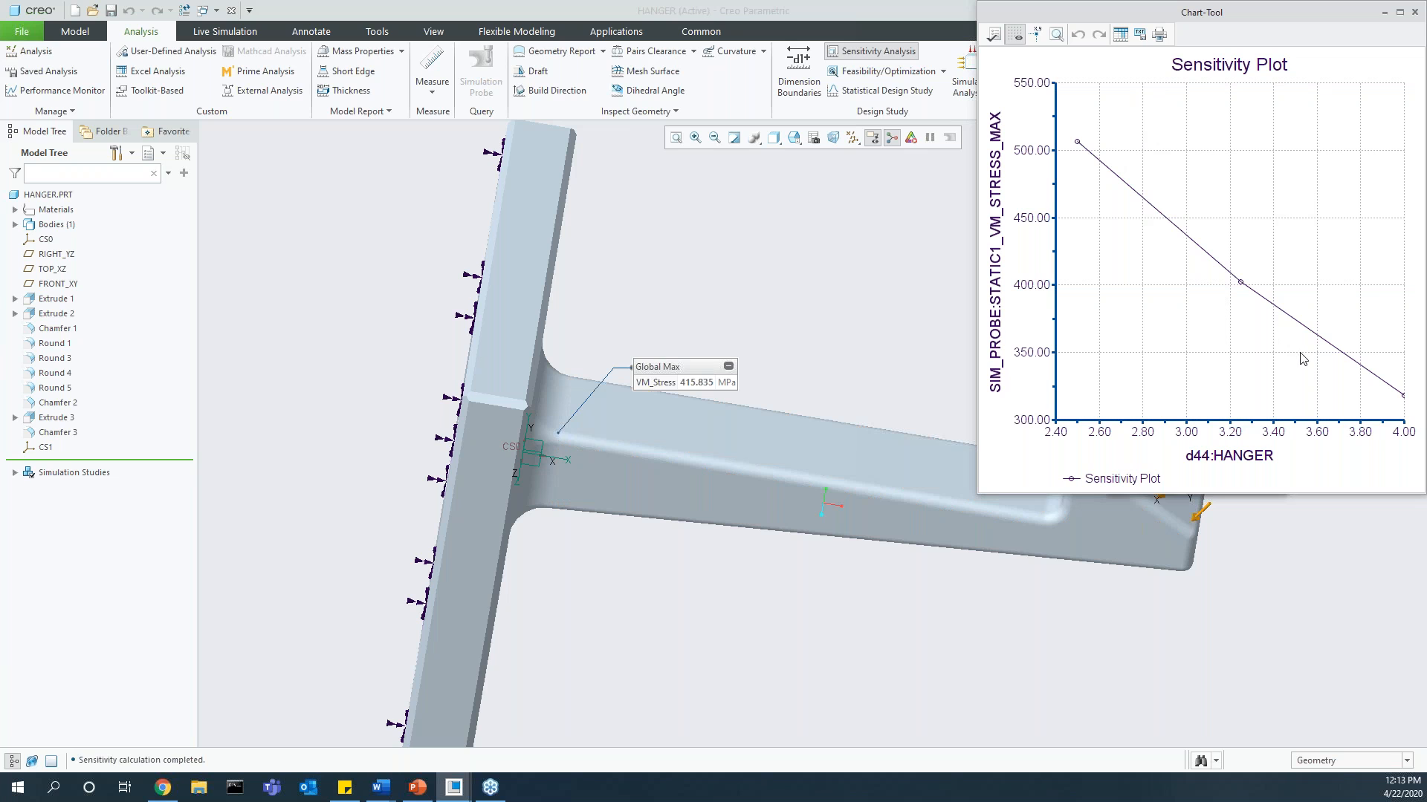
pyautogui.click(1415, 12)
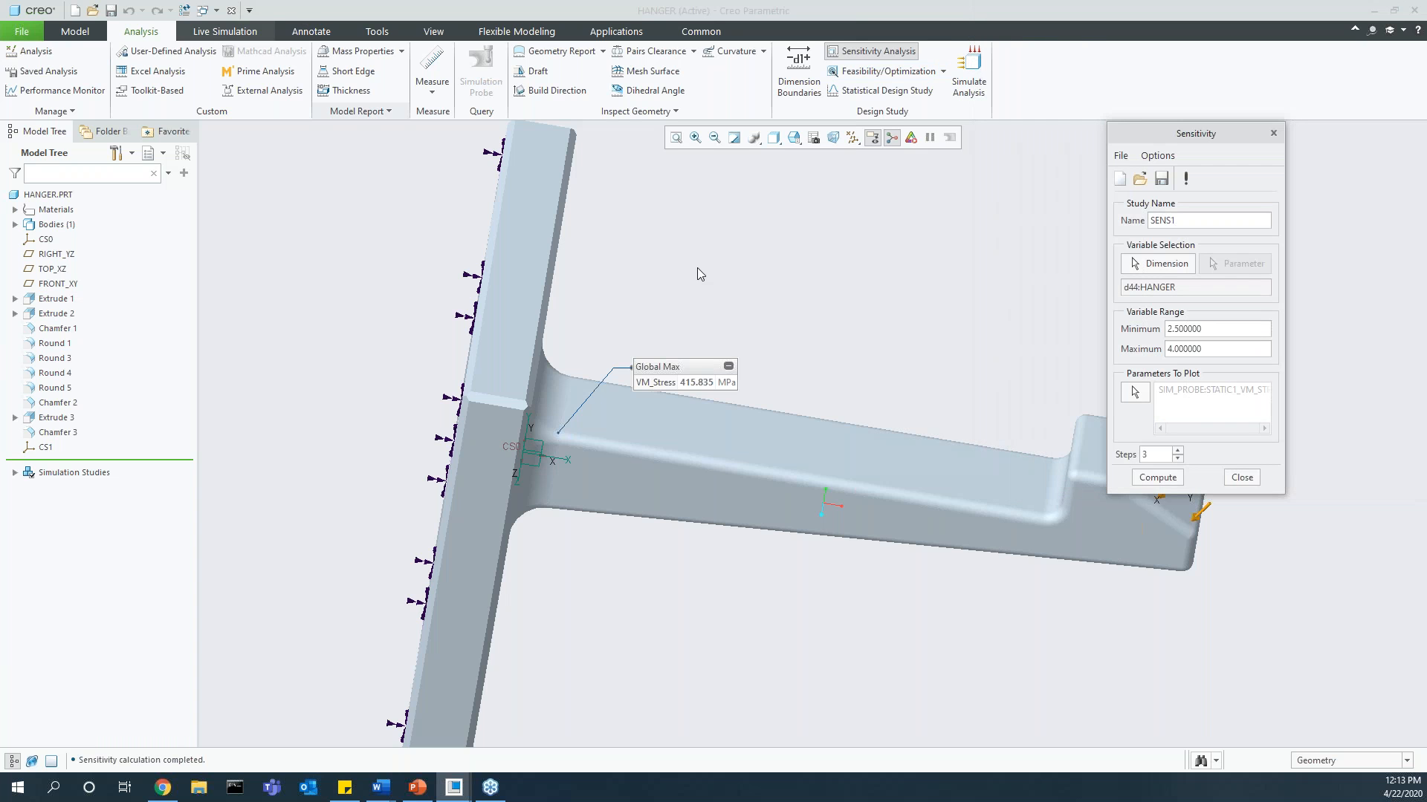
pyautogui.click(1254, 479)
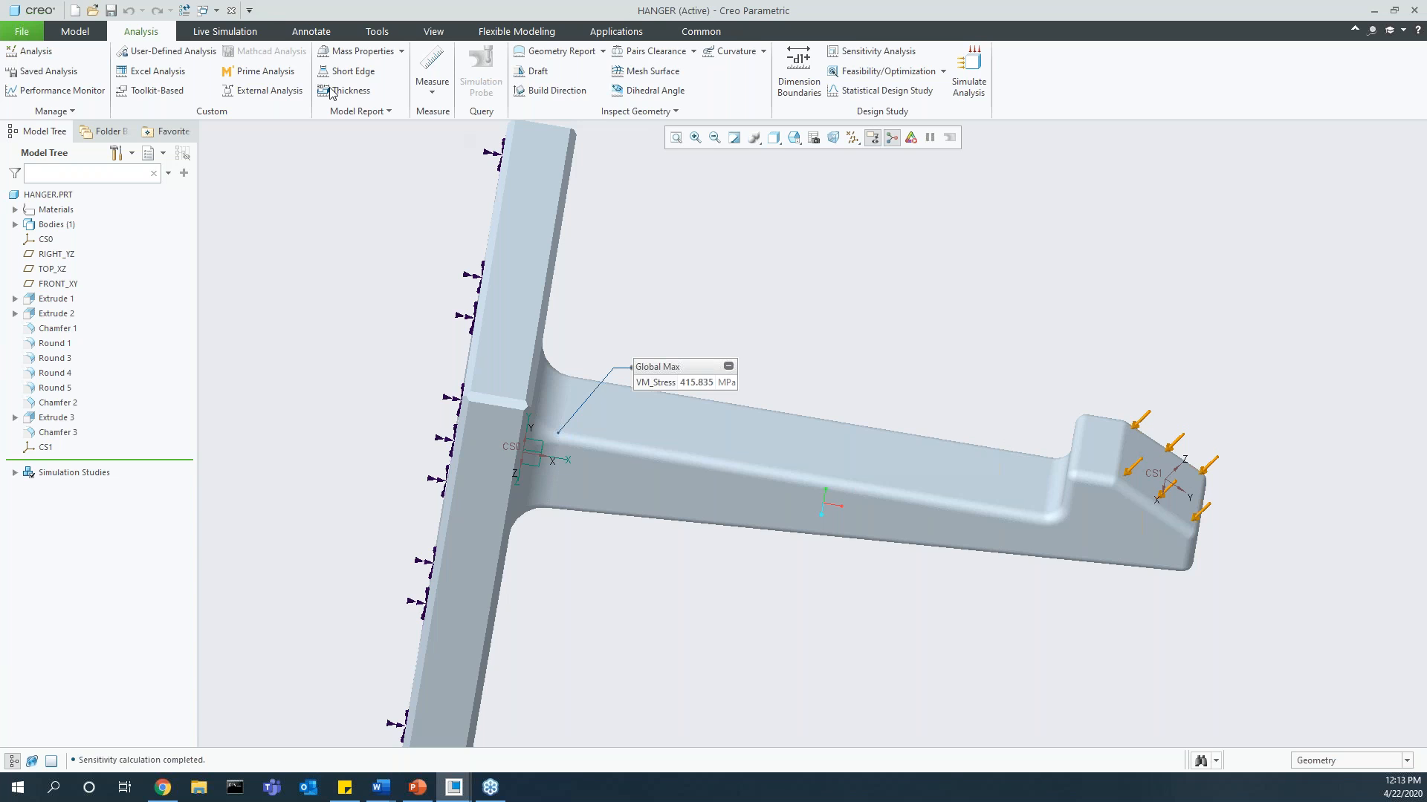
# Step: Add a thermal simulation study to the hanger, make it transient and expand its boundary conditions
pyautogui.click(221, 36)
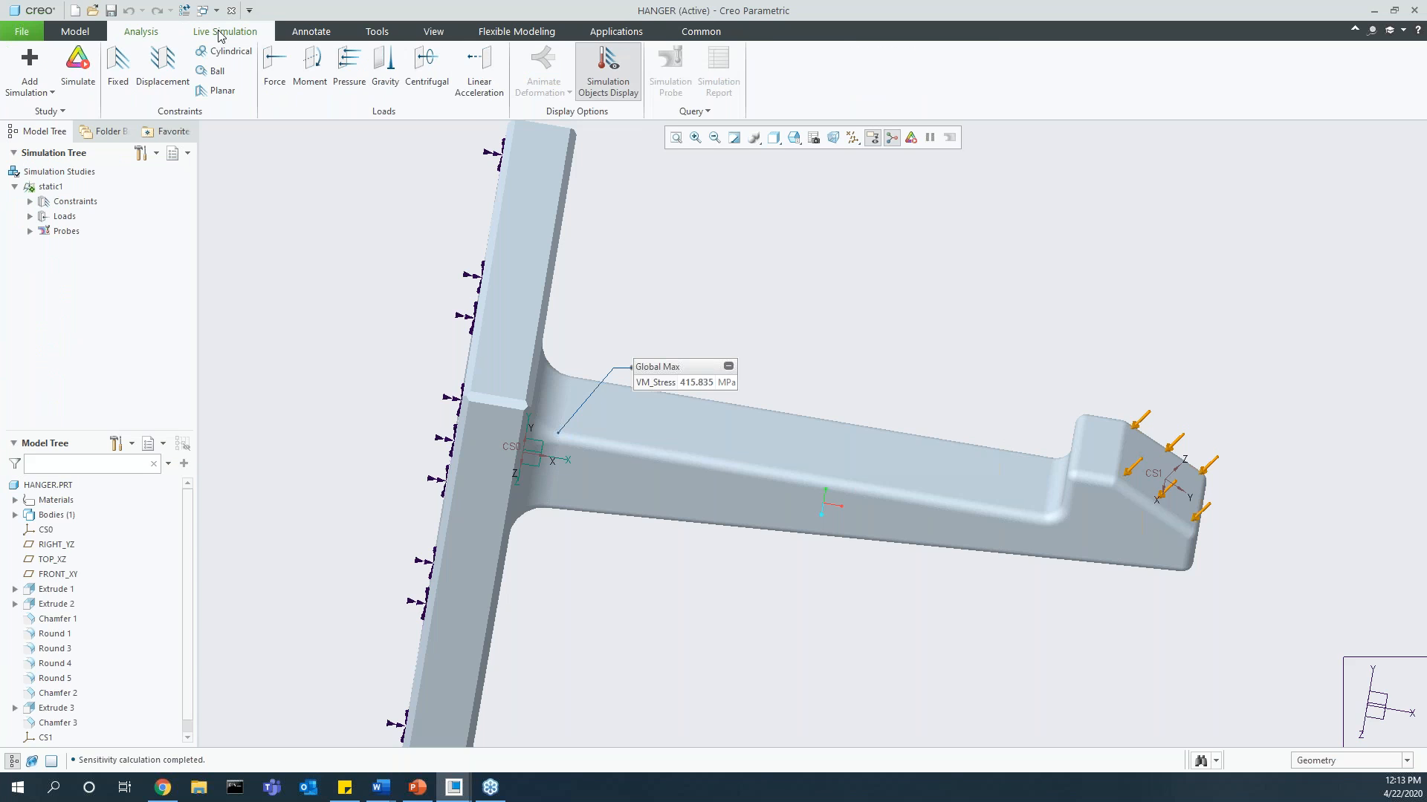
pyautogui.moveTo(817, 412); pyautogui.dragTo(830, 406, button='middle')
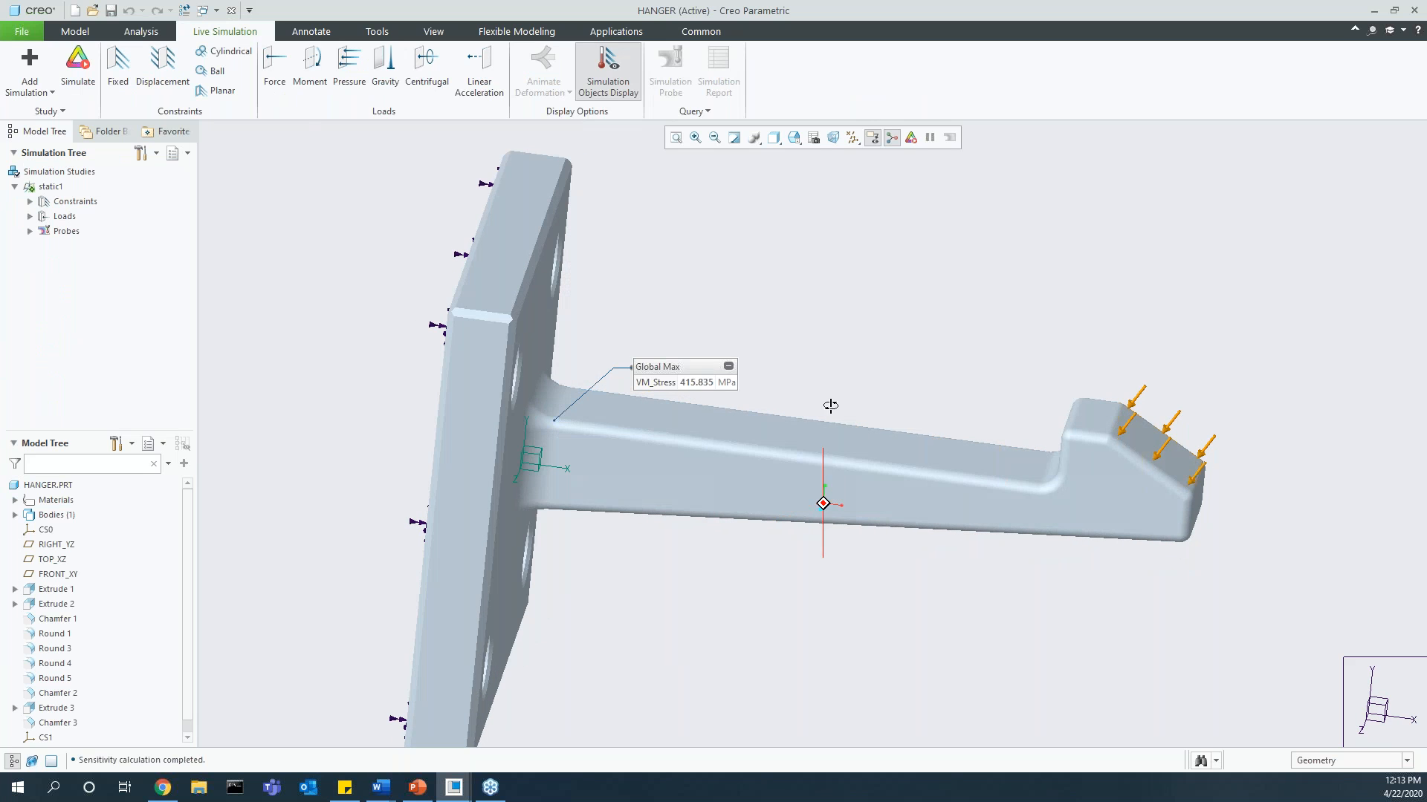
pyautogui.click(37, 96)
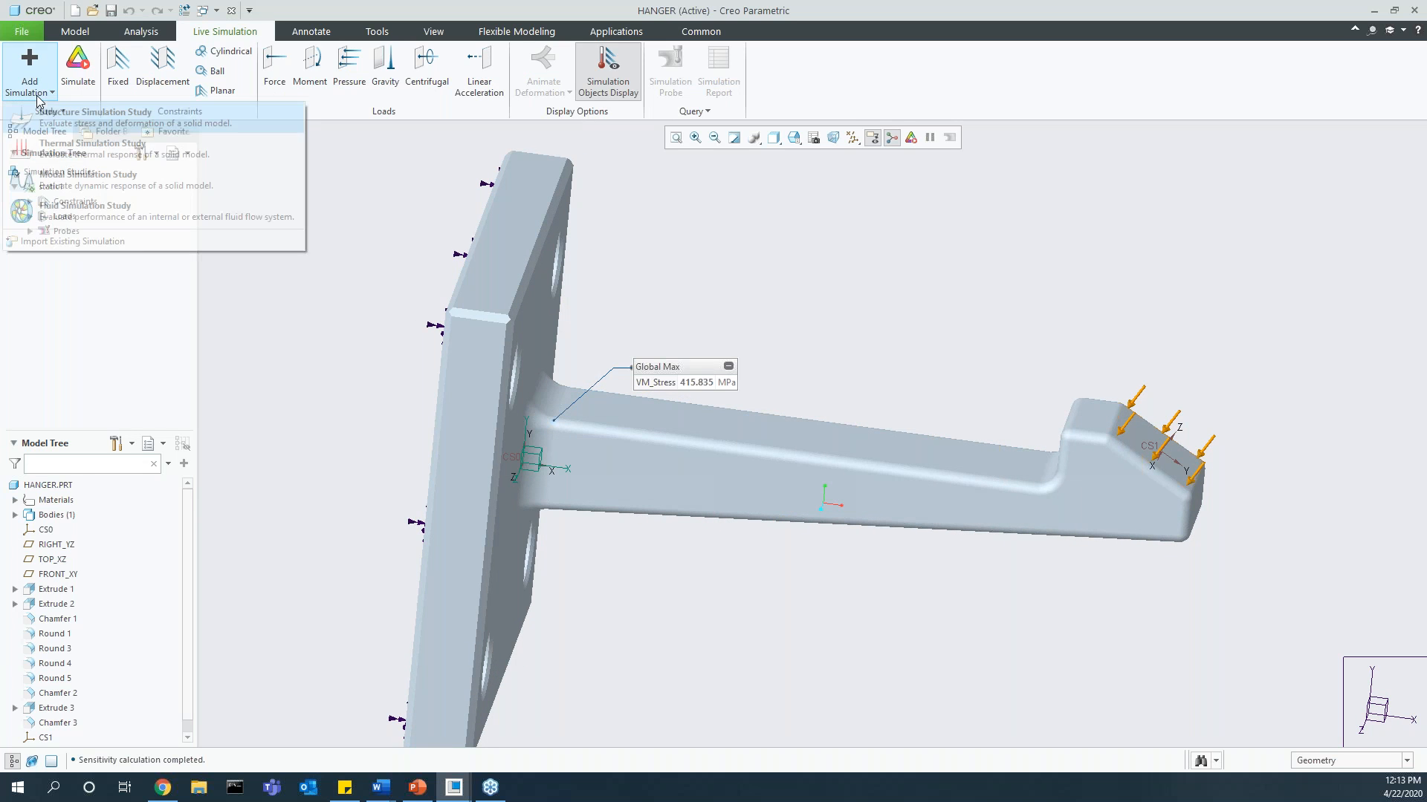
pyautogui.click(94, 165)
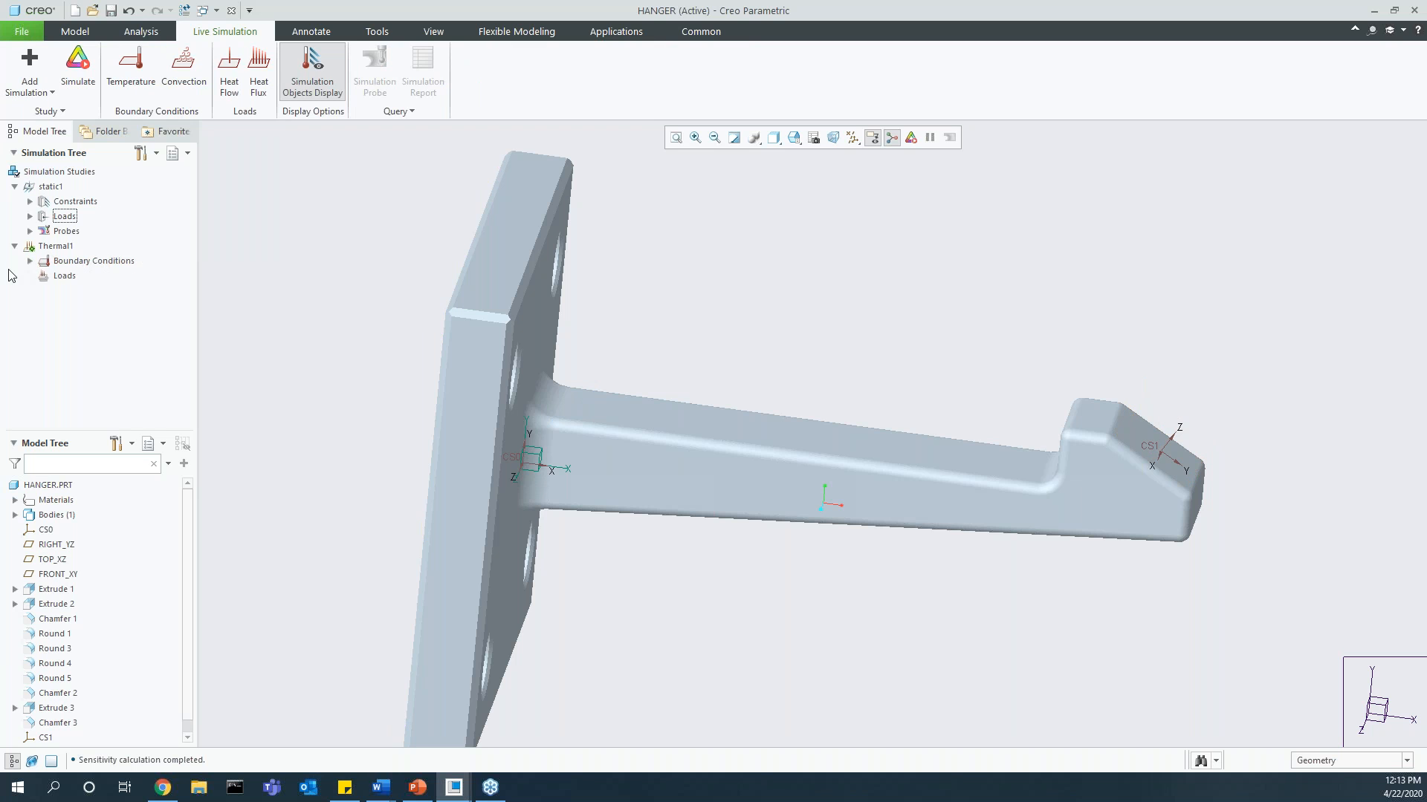
pyautogui.click(64, 110)
pyautogui.click(37, 146)
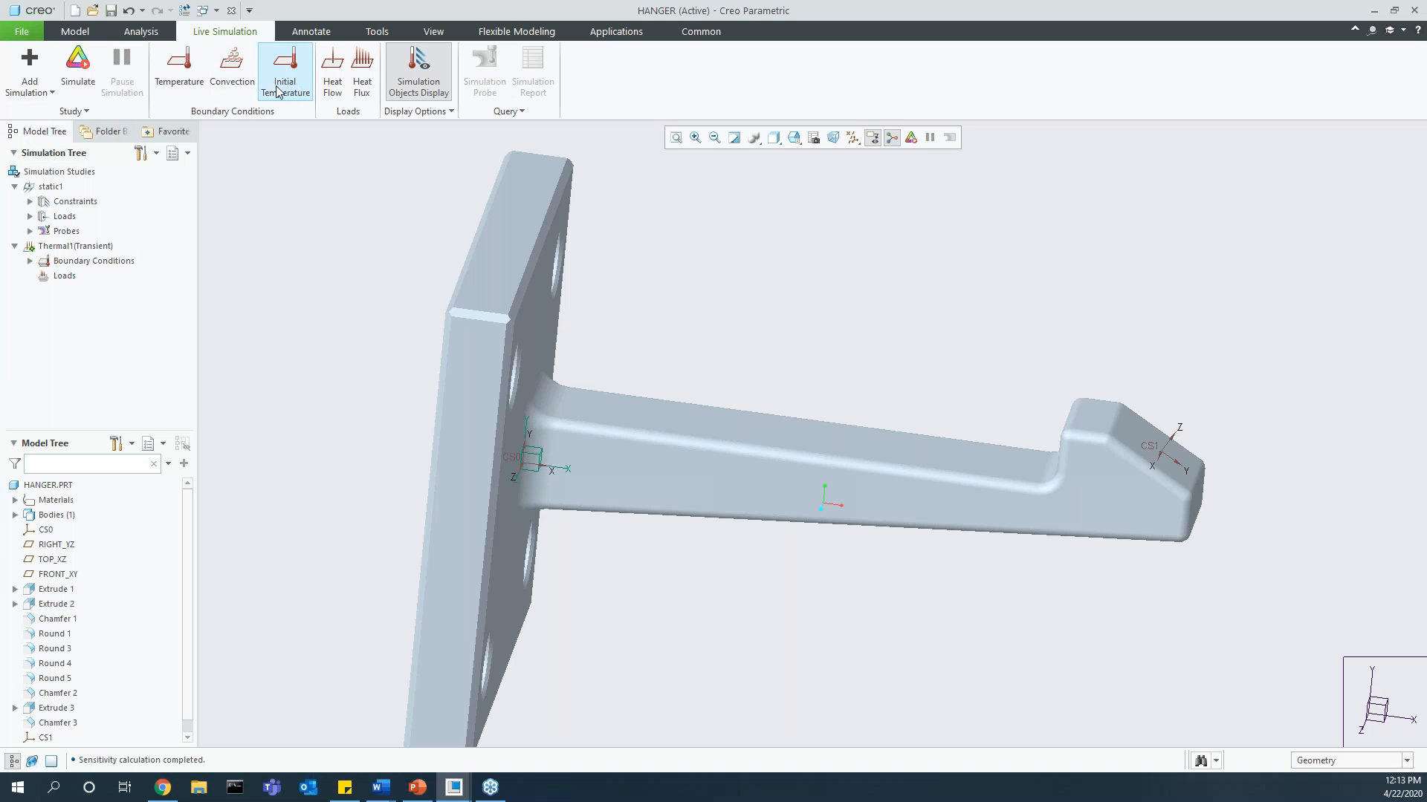
pyautogui.click(29, 261)
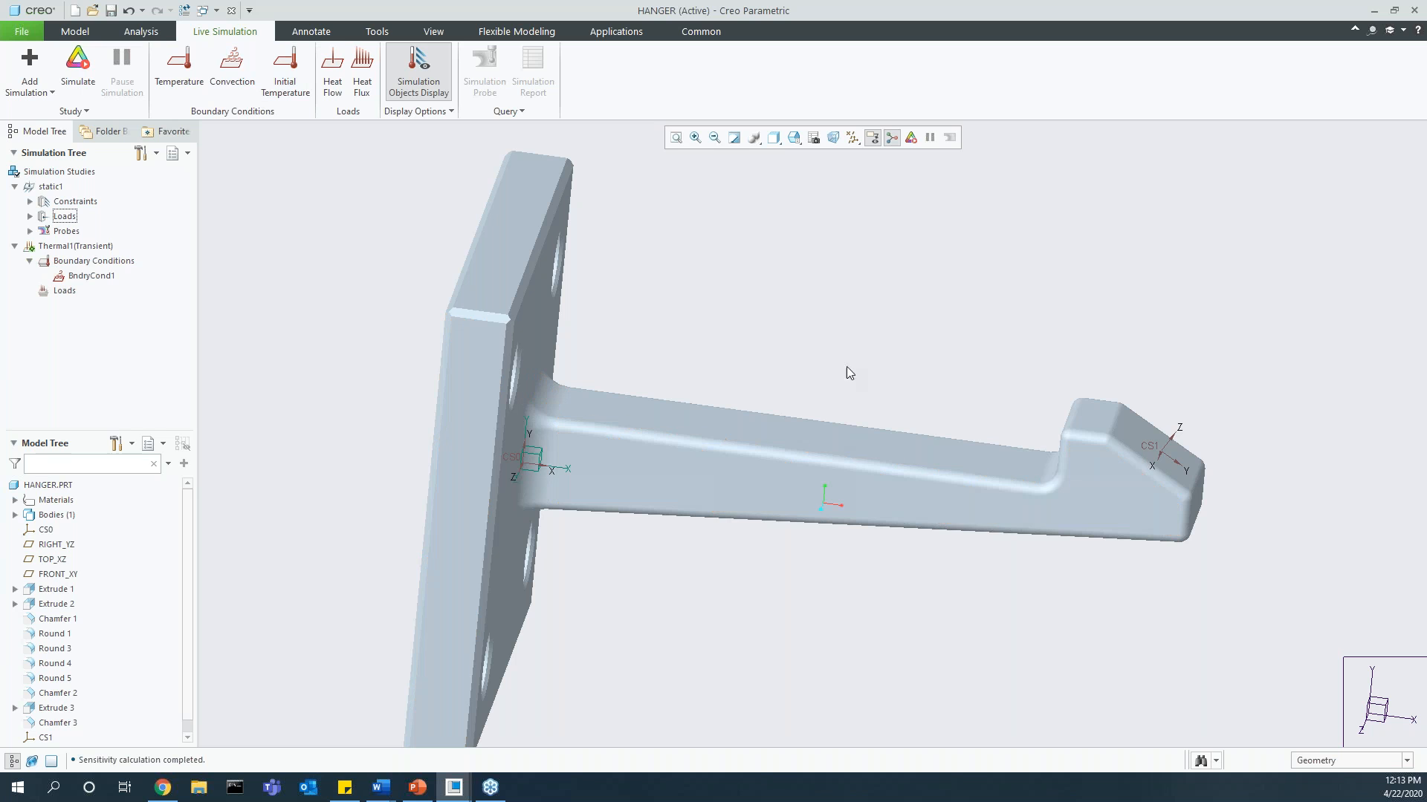
# Step: Apply a 1 W heat flow load to the surfaces of the hook end of the arm
pyautogui.click(332, 67)
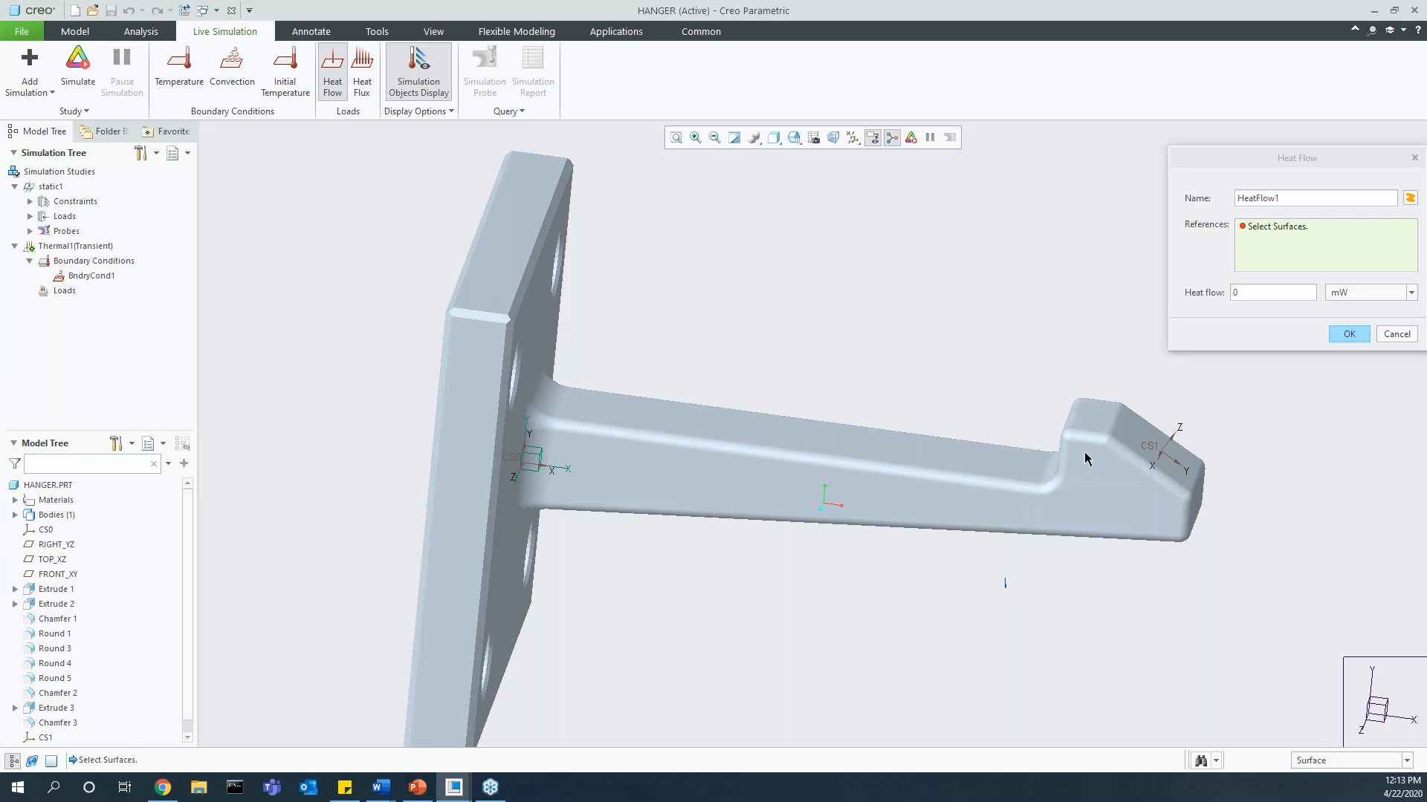
pyautogui.moveTo(1177, 397); pyautogui.dragTo(1260, 390)
pyautogui.doubleClick(1253, 293)
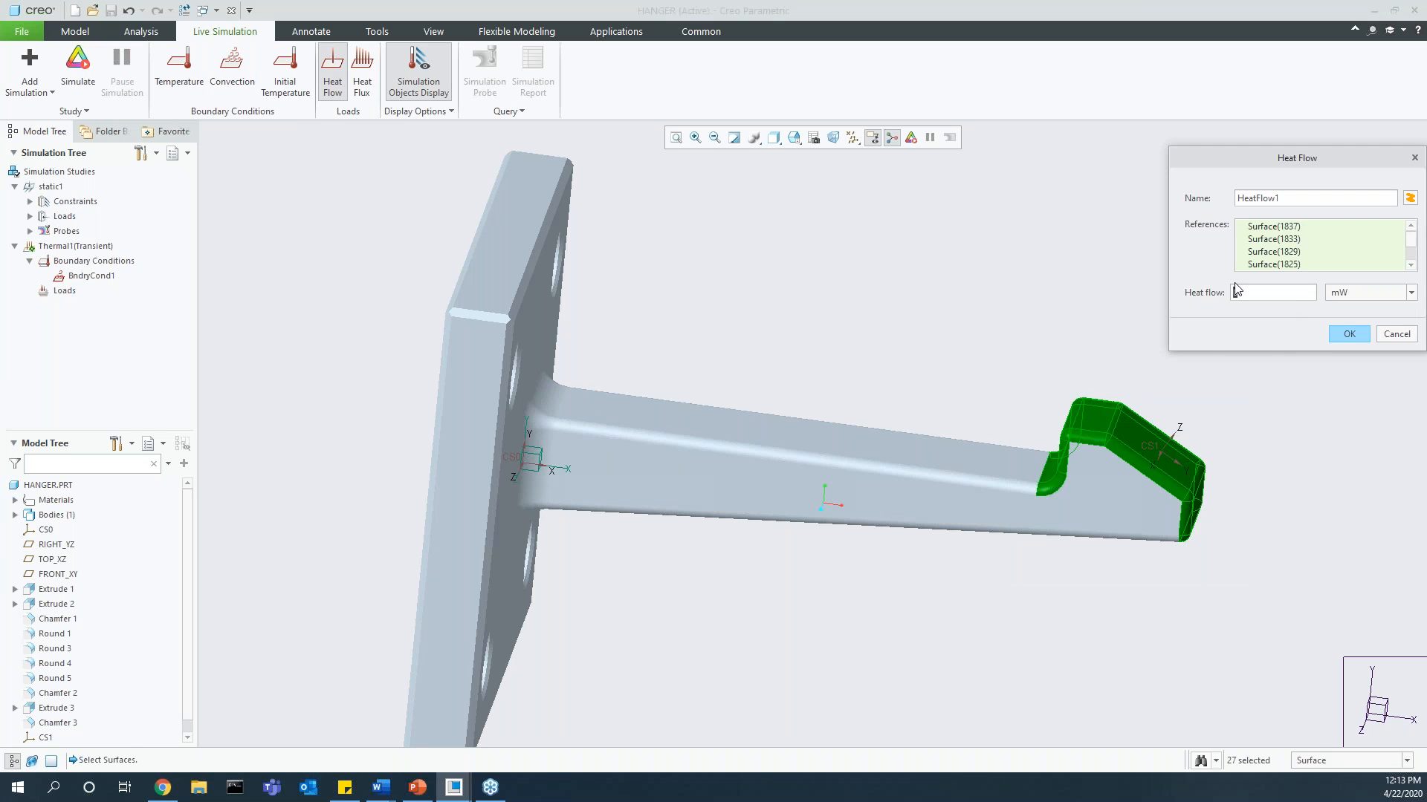
pyautogui.write('1')
pyautogui.click(1372, 300)
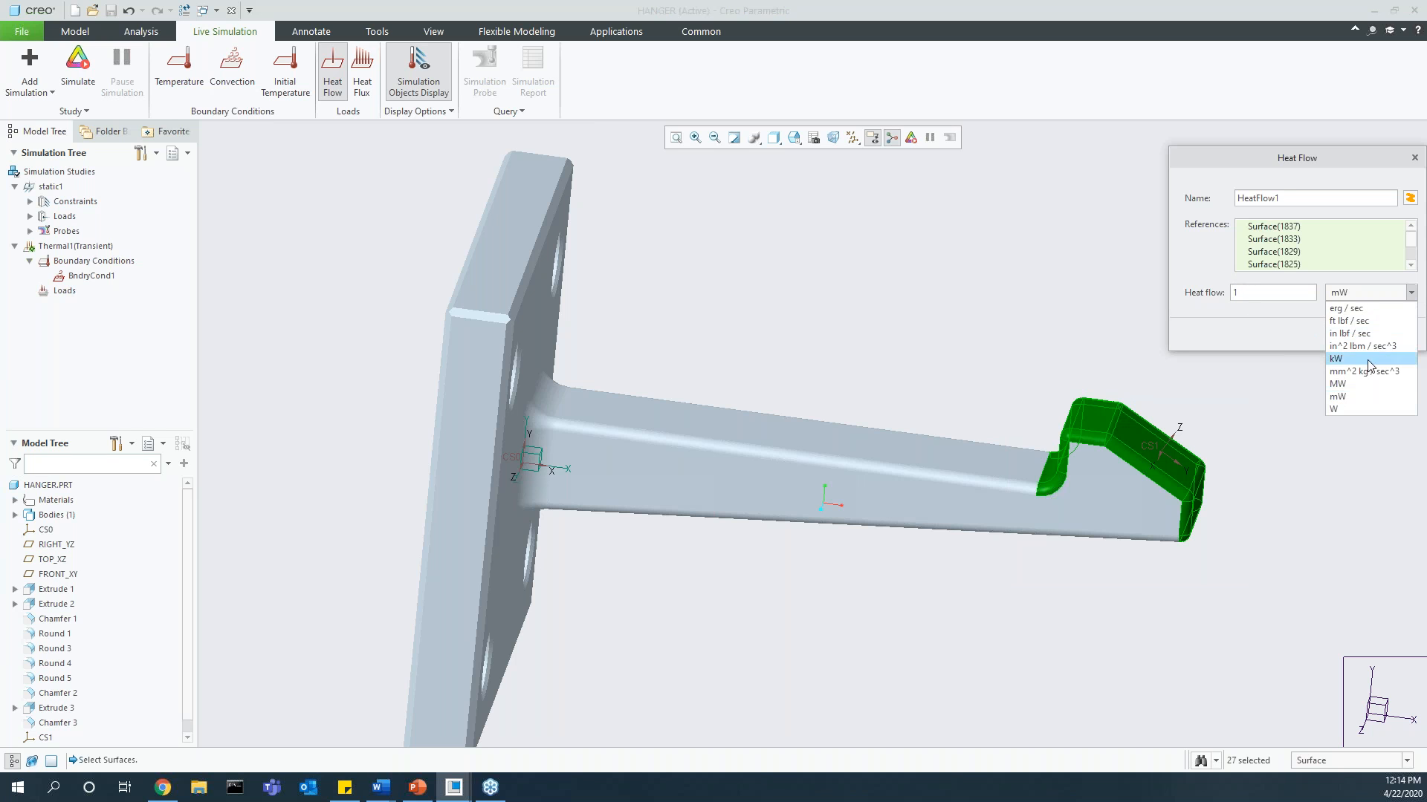
pyautogui.click(1363, 408)
pyautogui.click(1346, 335)
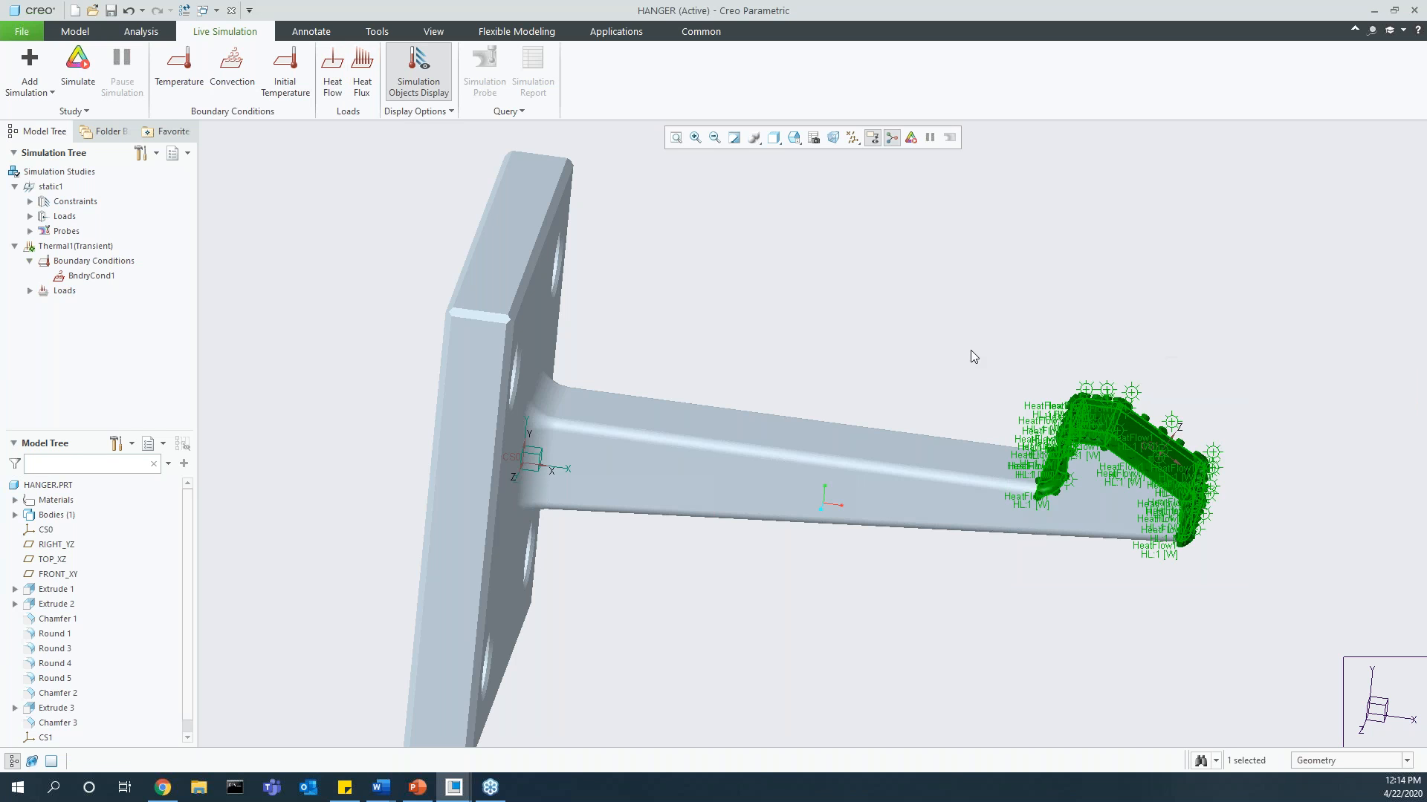
pyautogui.click(877, 354)
# Step: Run the transient thermal simulation and limit its simulation end time to 2 sec
pyautogui.click(78, 67)
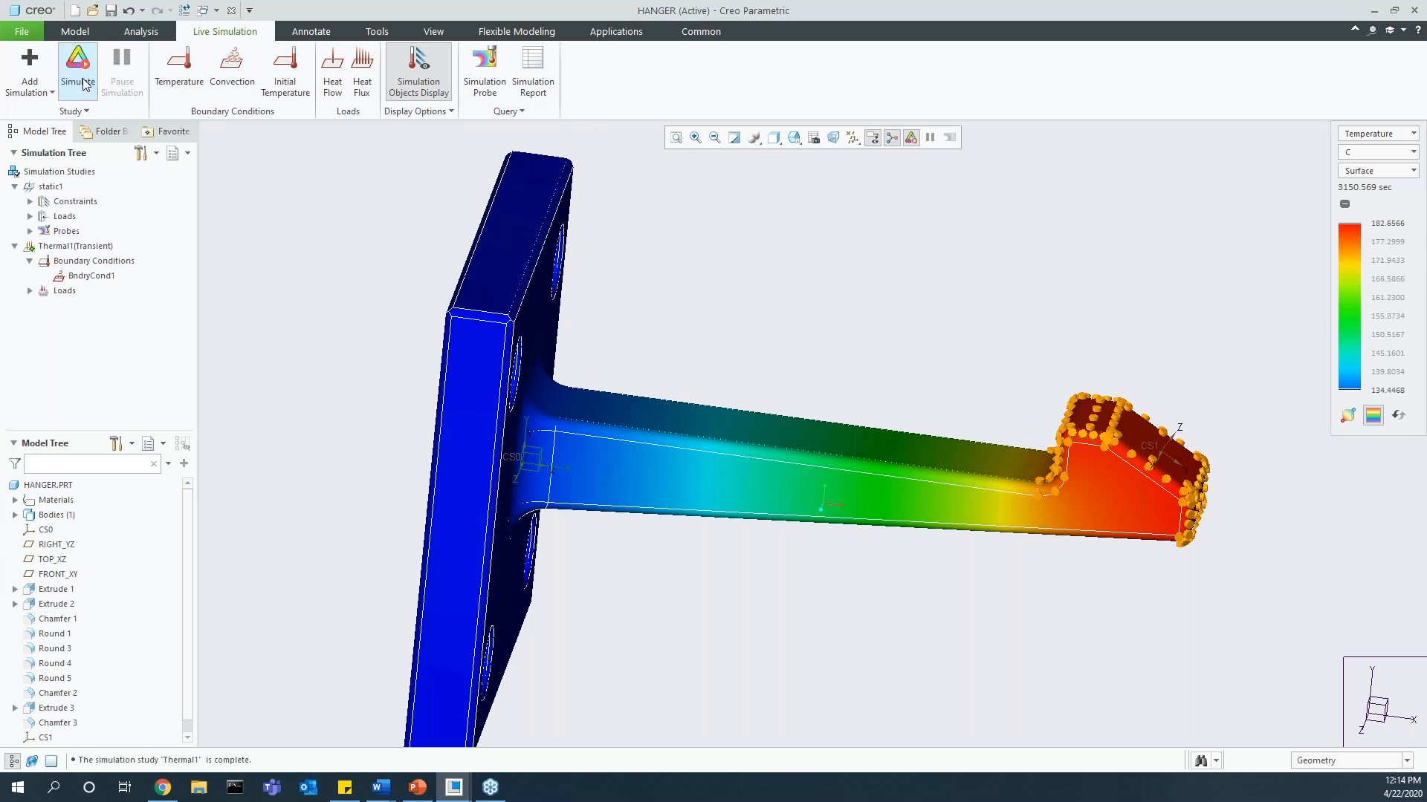
pyautogui.click(64, 113)
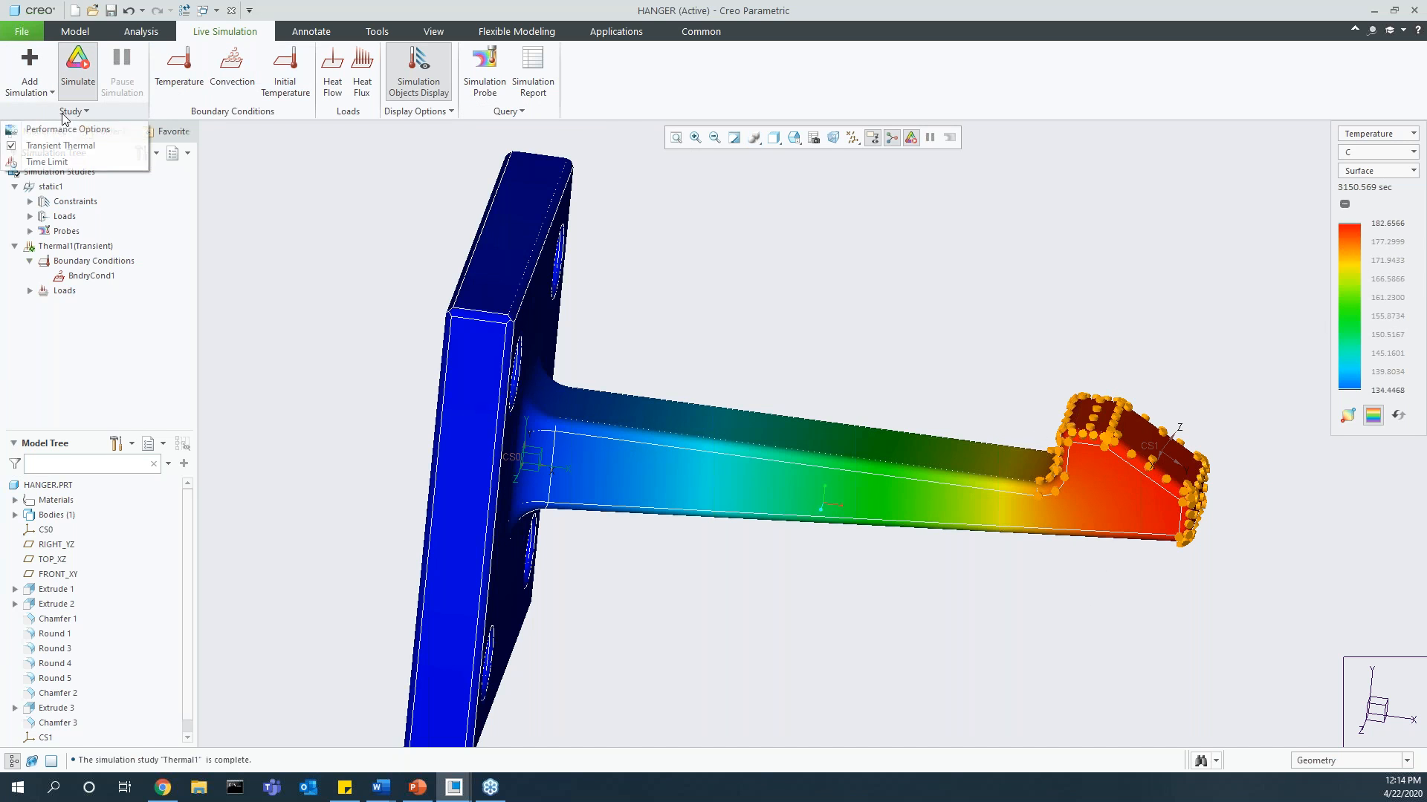
pyautogui.click(71, 163)
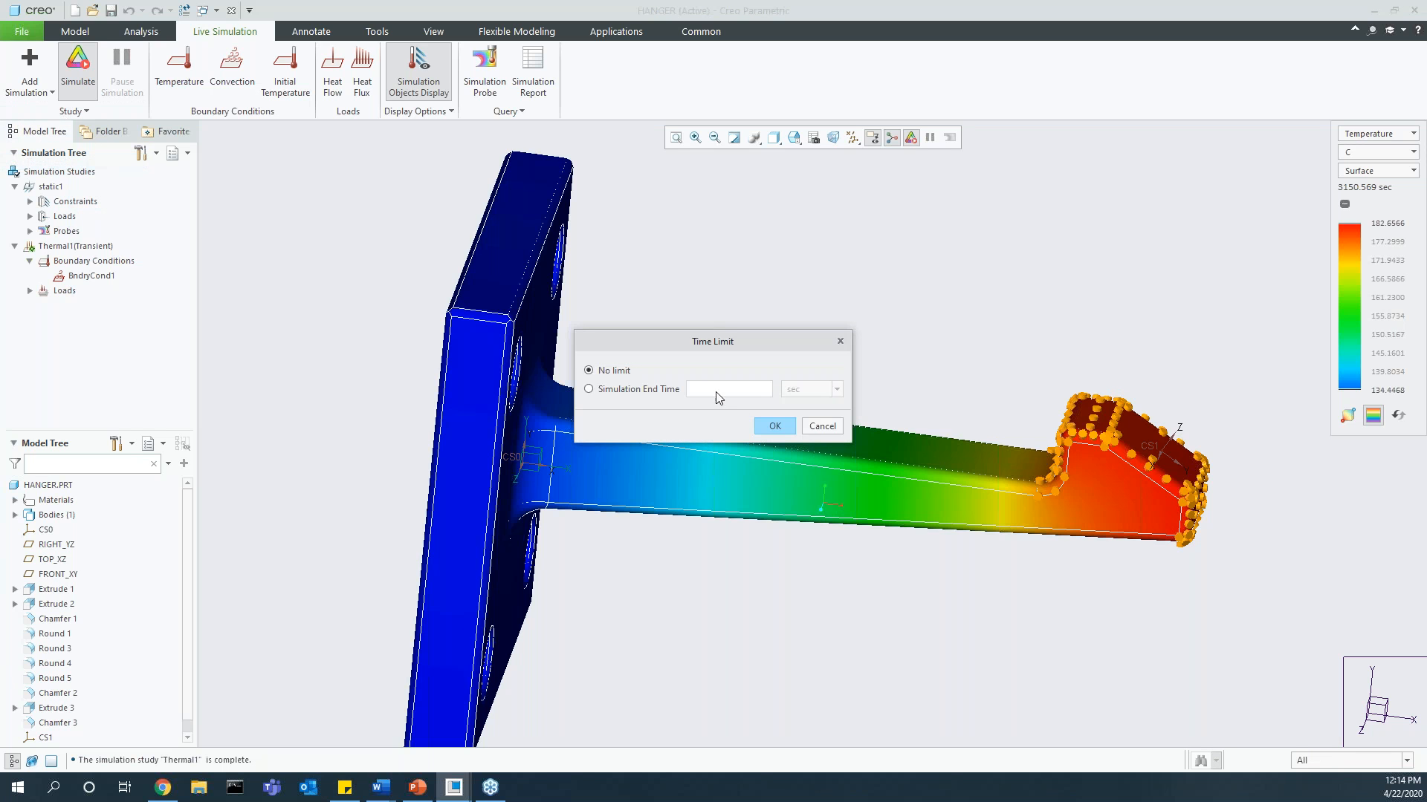
pyautogui.click(588, 389)
pyautogui.write('2')
pyautogui.click(776, 427)
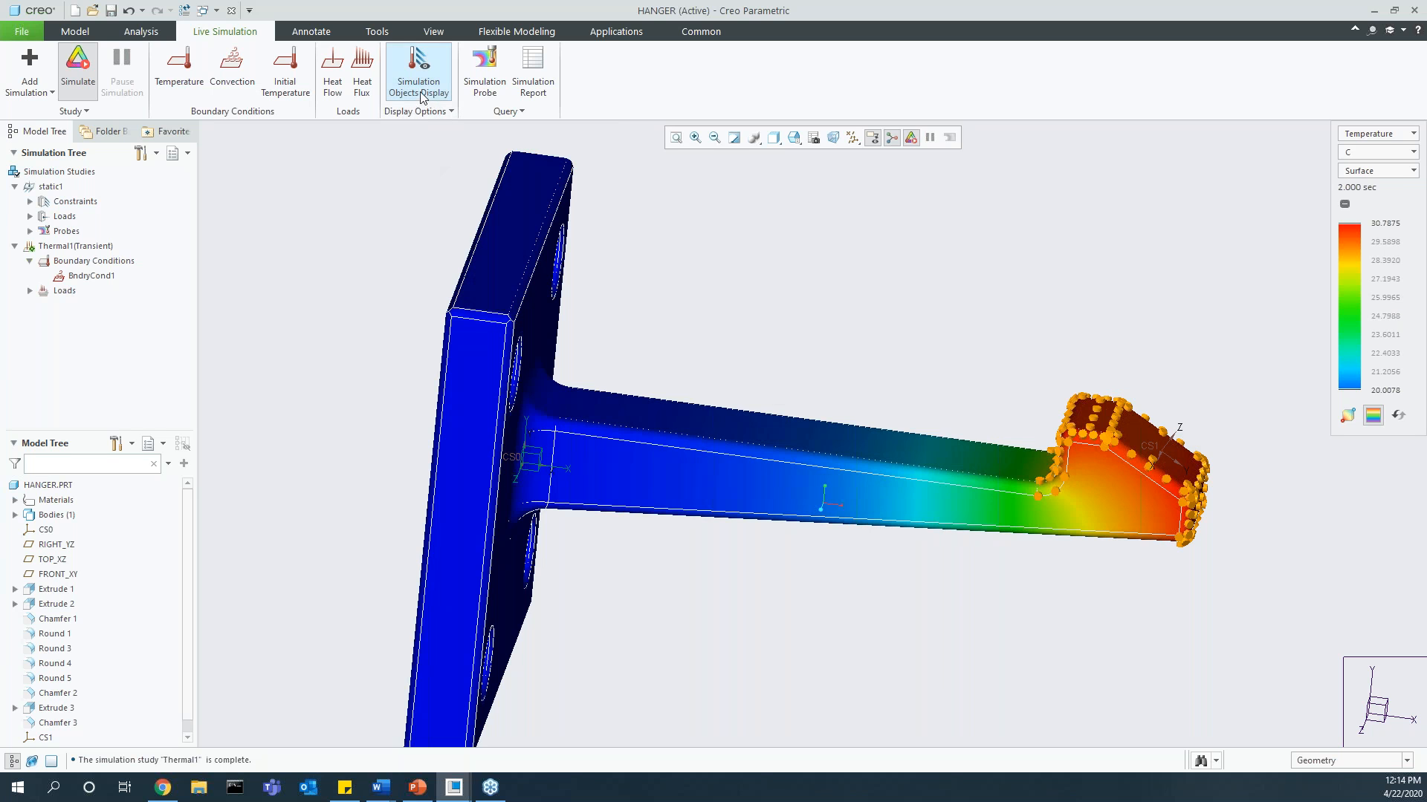
pyautogui.click(435, 94)
pyautogui.click(435, 94)
pyautogui.click(434, 94)
pyautogui.click(435, 94)
pyautogui.click(416, 75)
pyautogui.click(416, 74)
pyautogui.click(408, 76)
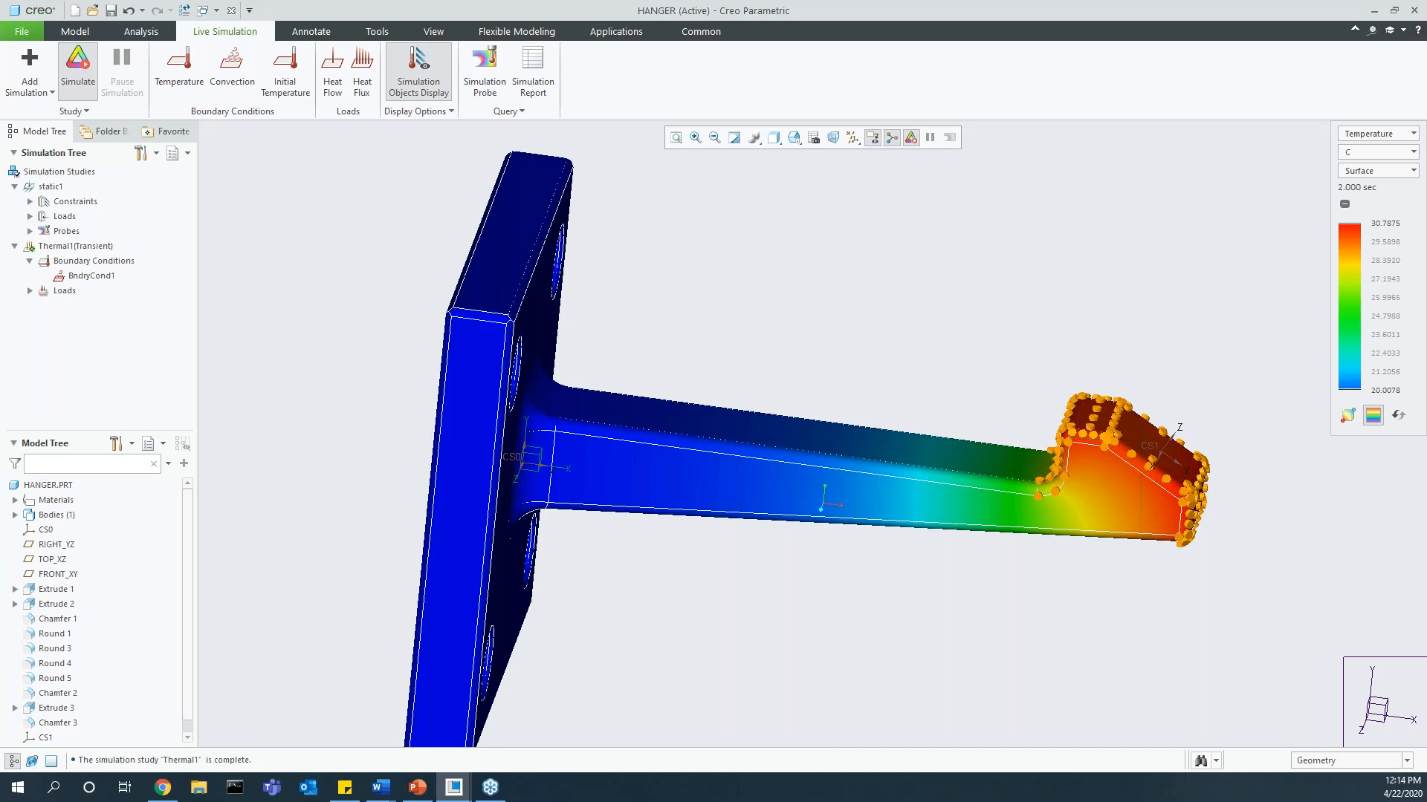
# Step: Apply an initial temperature of 20 C to the hanger part and turn off the live simulation
pyautogui.click(285, 74)
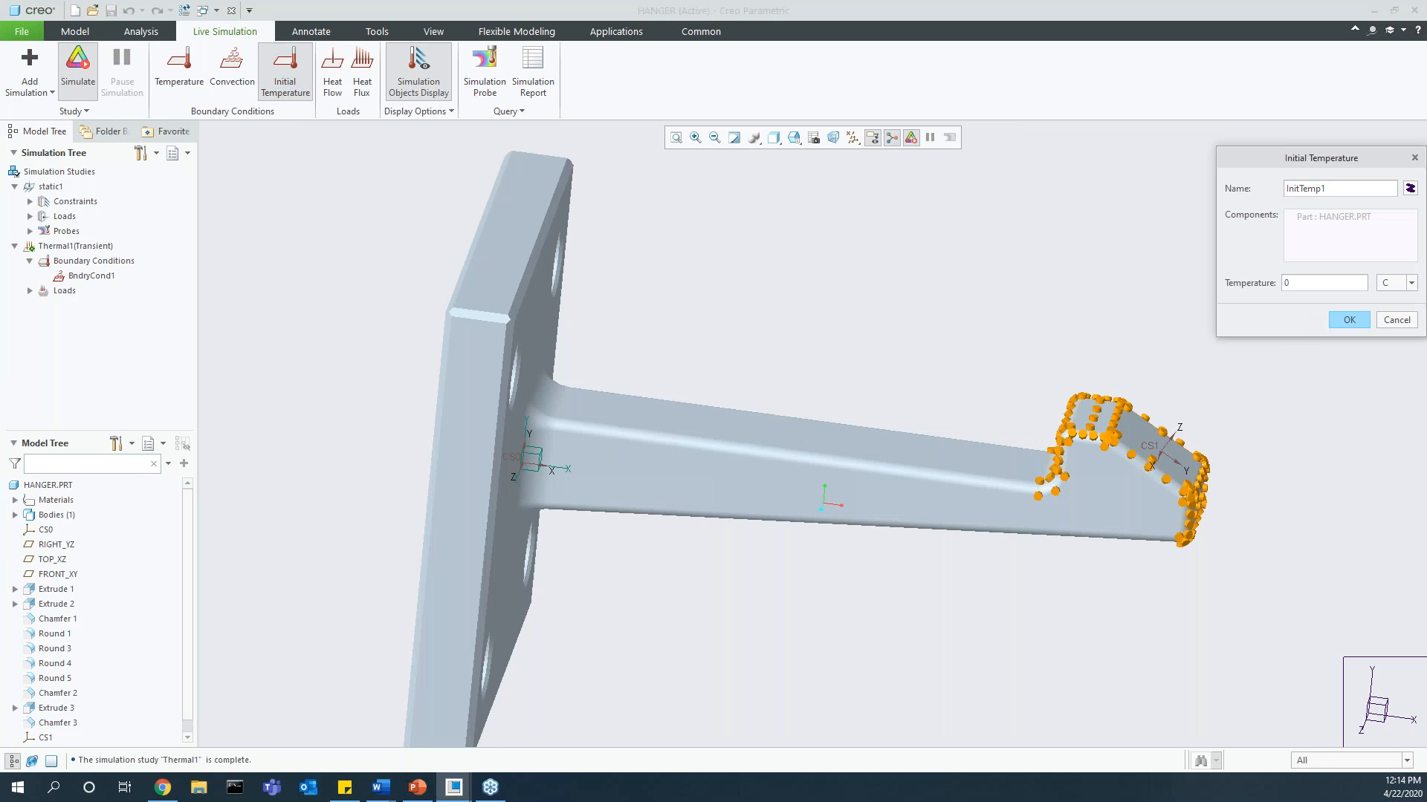
pyautogui.moveTo(1295, 287); pyautogui.dragTo(1282, 284)
pyautogui.write('20')
pyautogui.click(1350, 318)
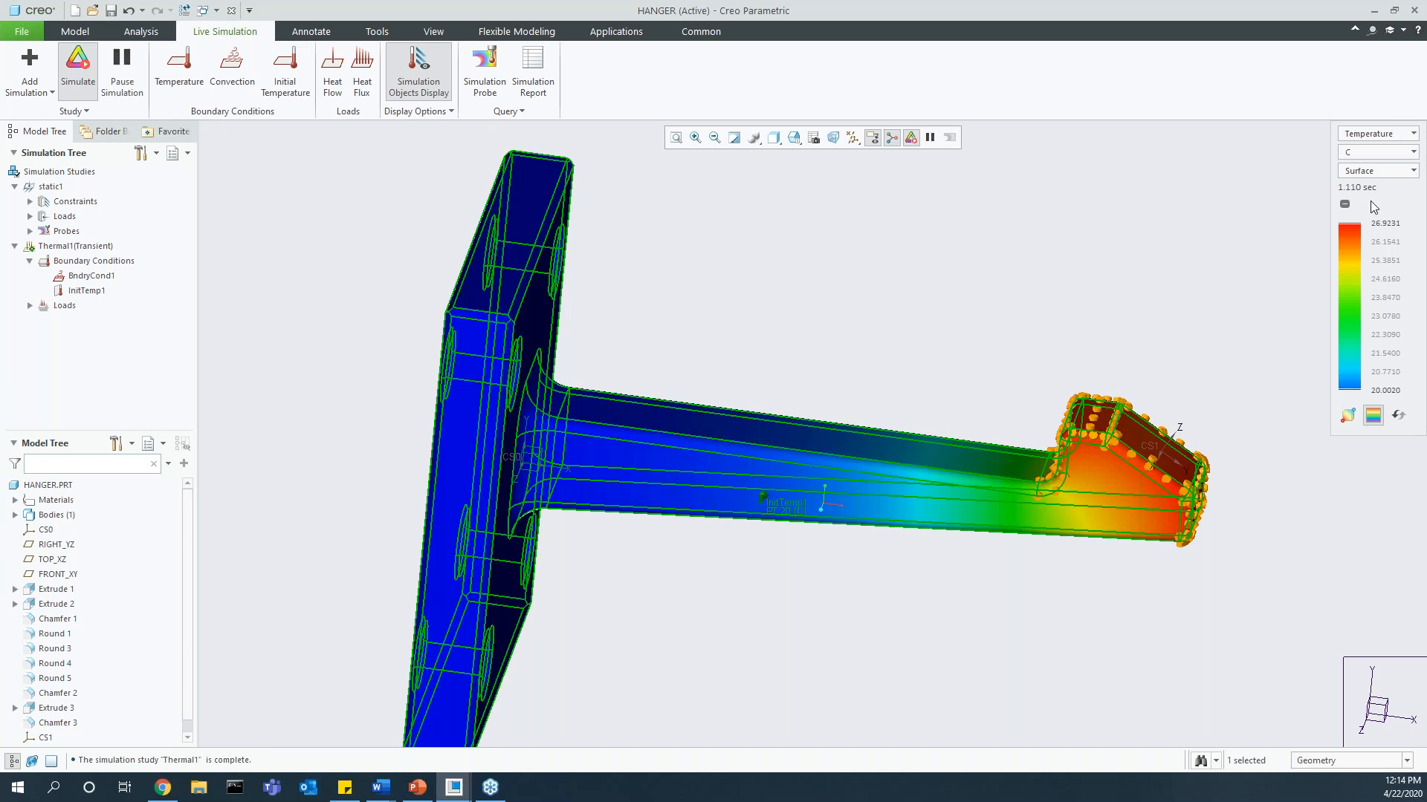
pyautogui.scroll(-3, 573, 408)
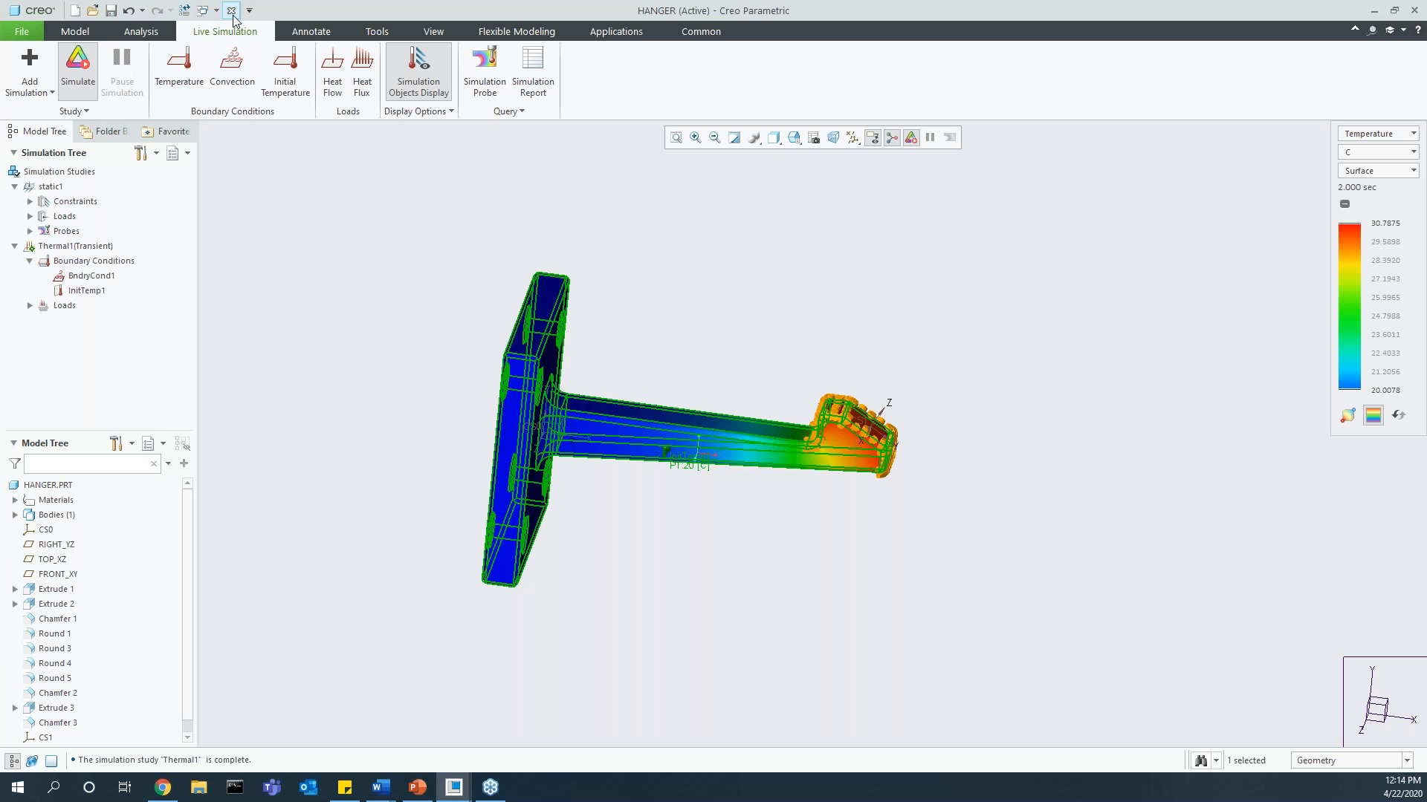
pyautogui.click(80, 80)
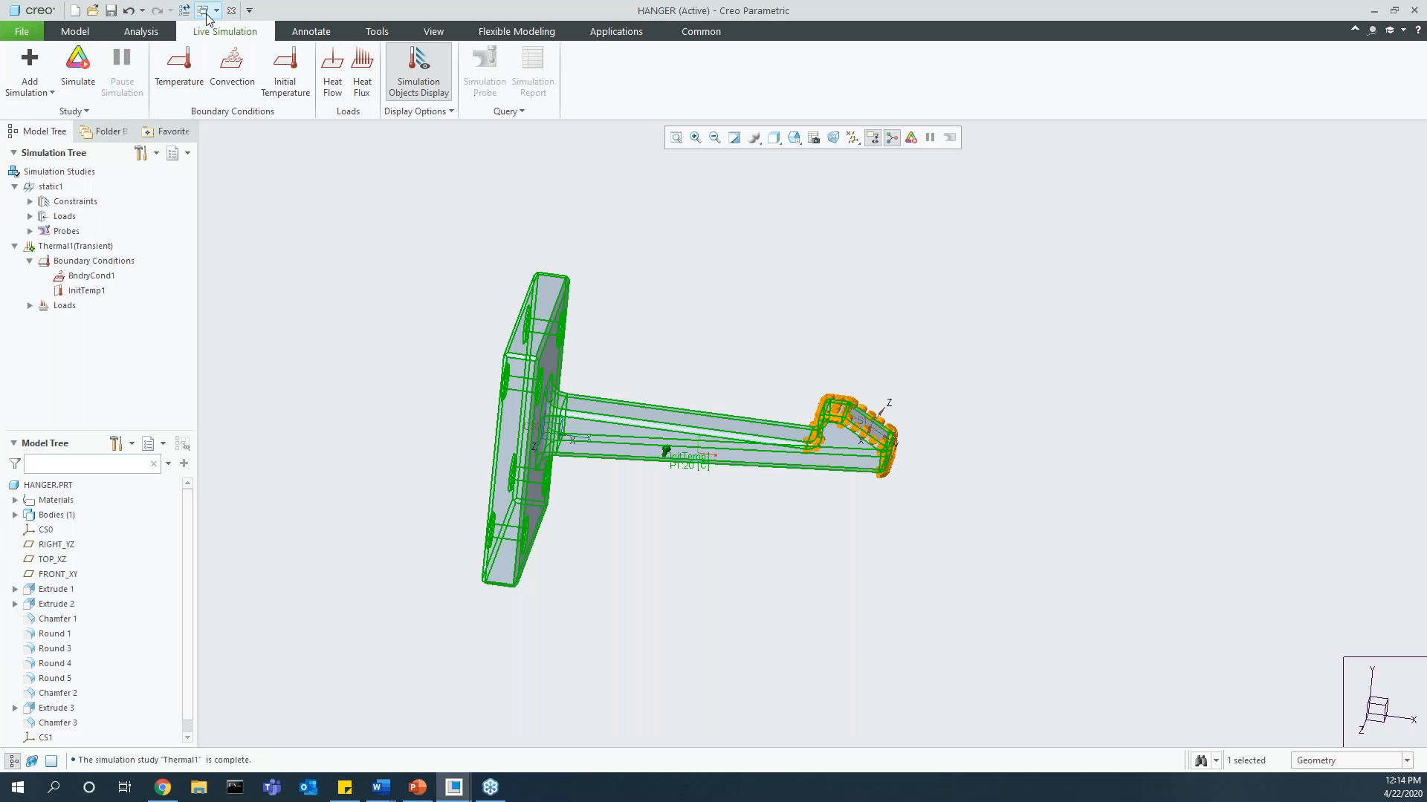
# Step: Switch to the ASM0001 assembly window and limit the simulation scope to ROD.PRT
pyautogui.click(202, 10)
pyautogui.click(233, 45)
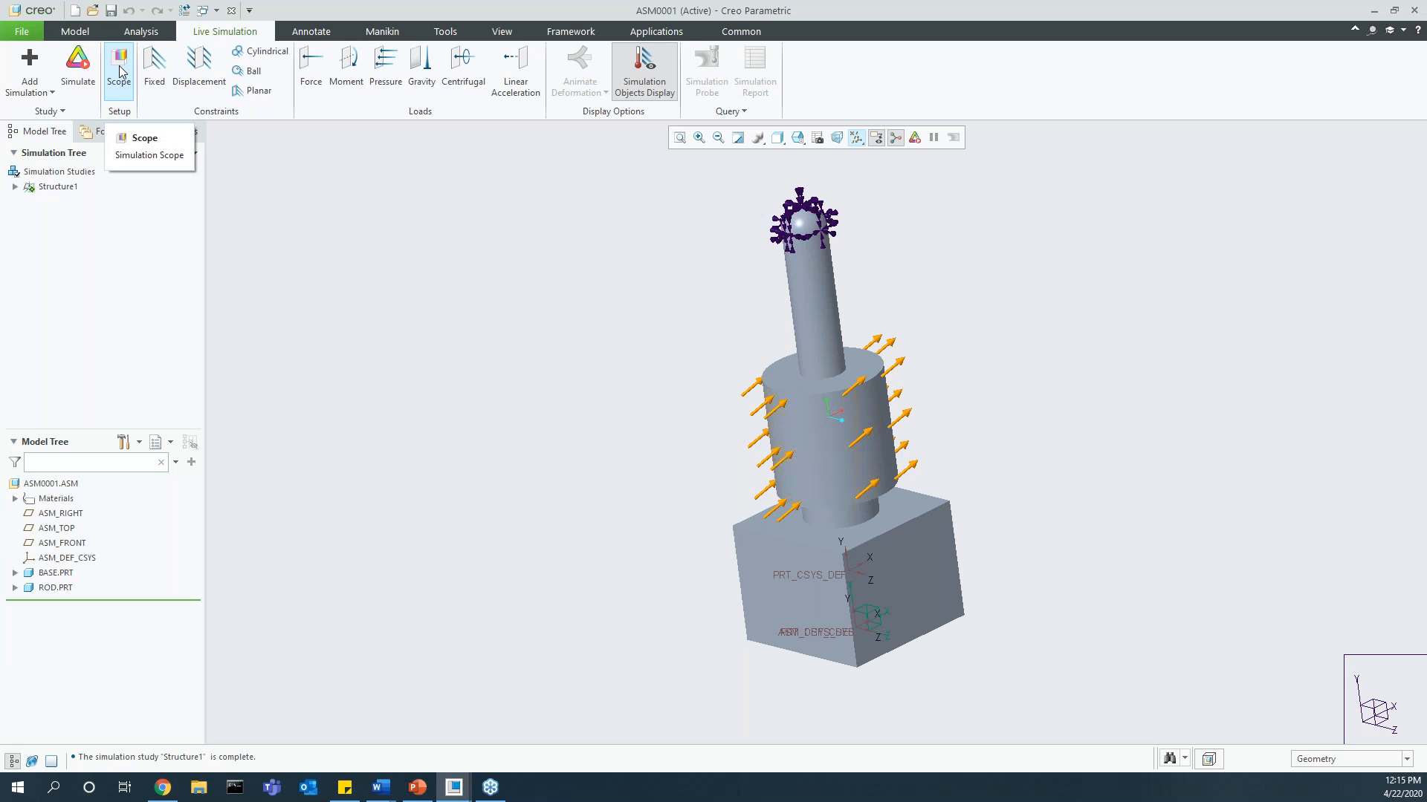
pyautogui.click(119, 70)
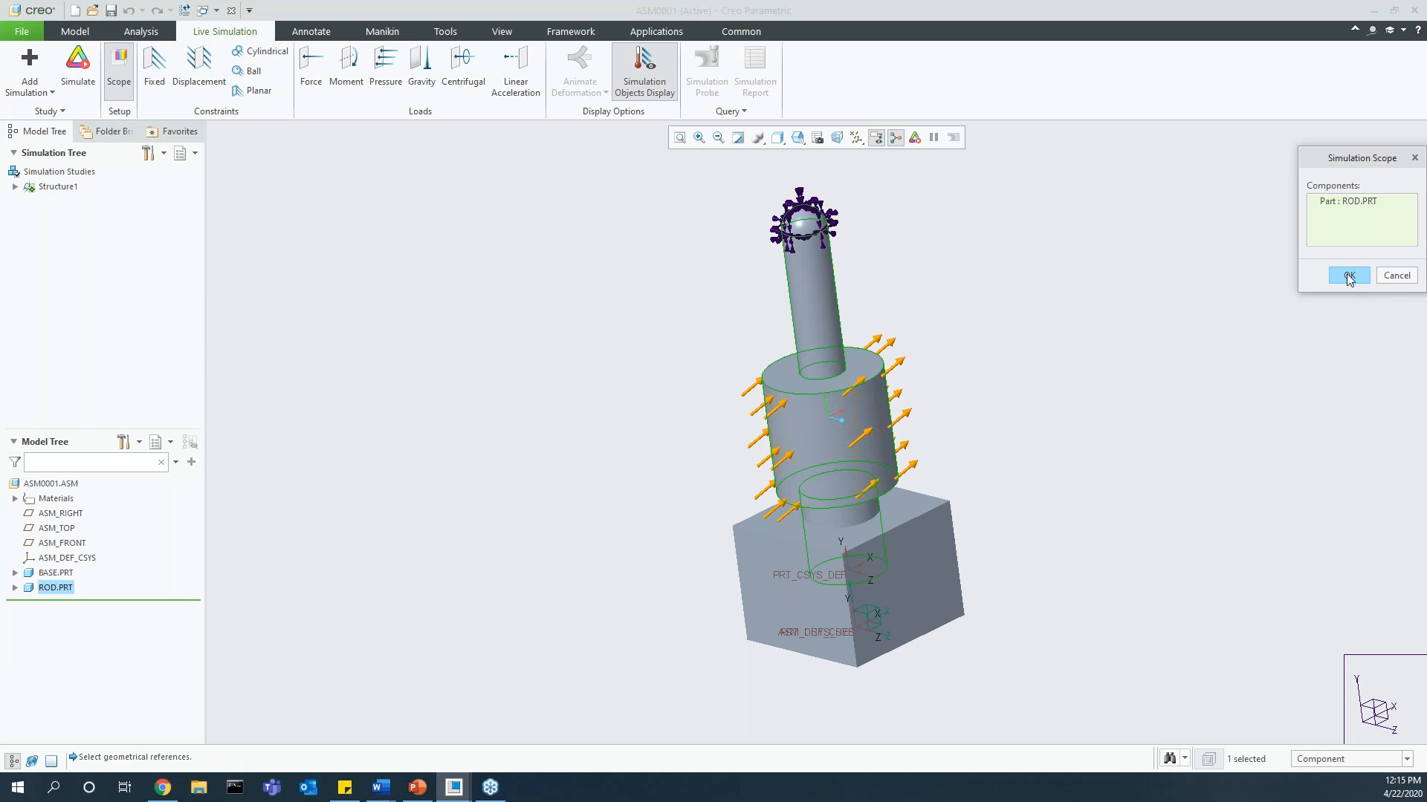
pyautogui.click(1348, 275)
# Step: Run the live simulation on the rod, examine the Von Mises stress along its shaft and stop the simulation
pyautogui.click(78, 71)
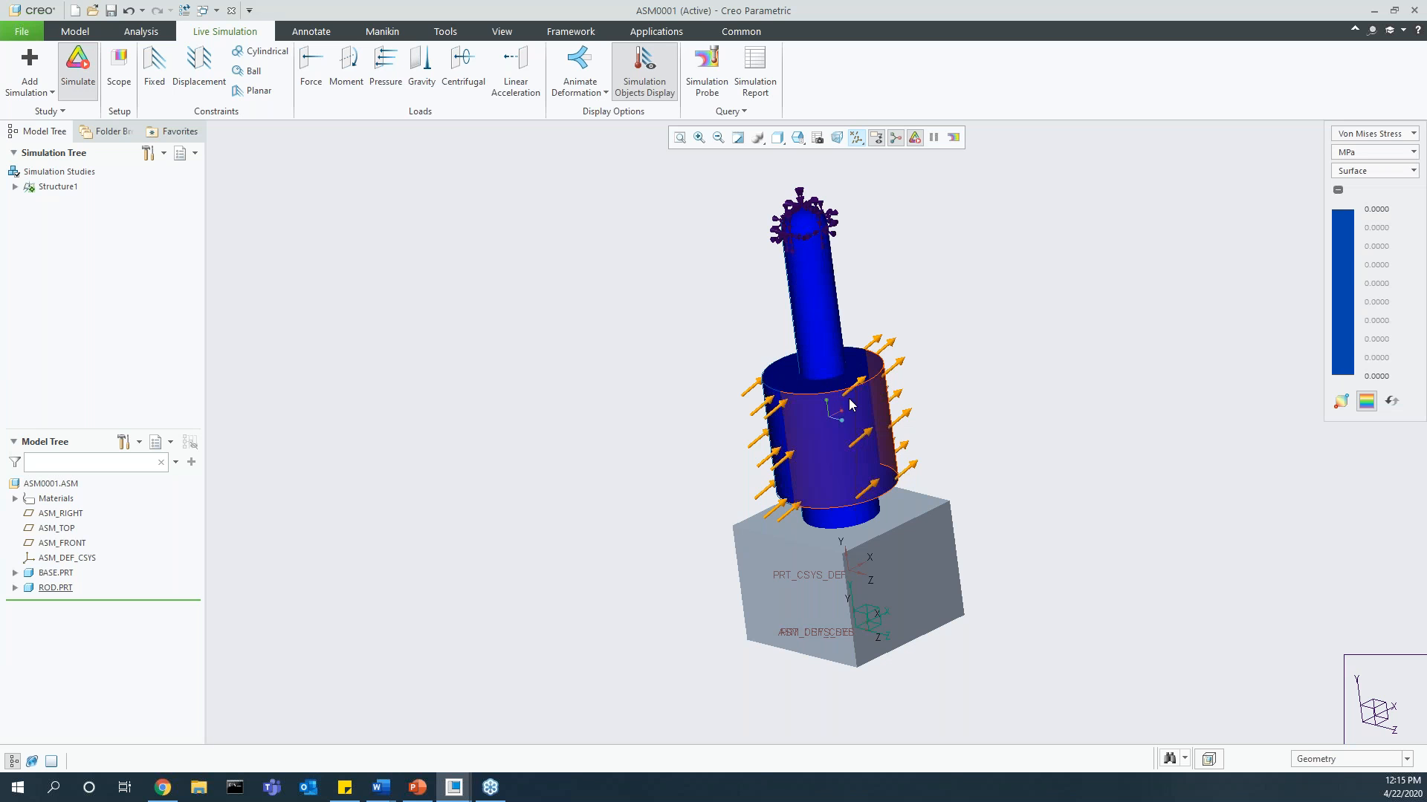
pyautogui.scroll(3, 829, 401)
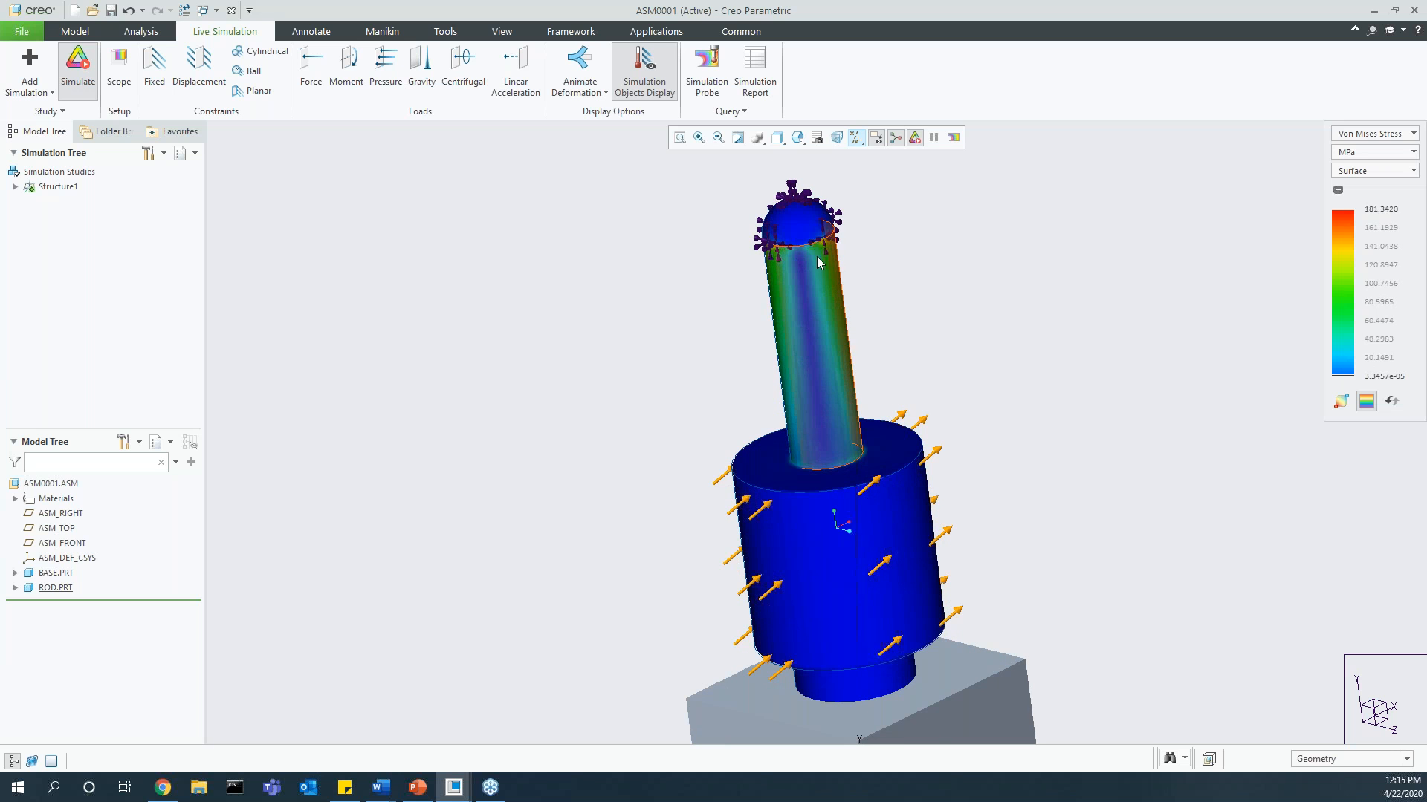
pyautogui.moveTo(787, 303); pyautogui.dragTo(859, 281, button='middle')
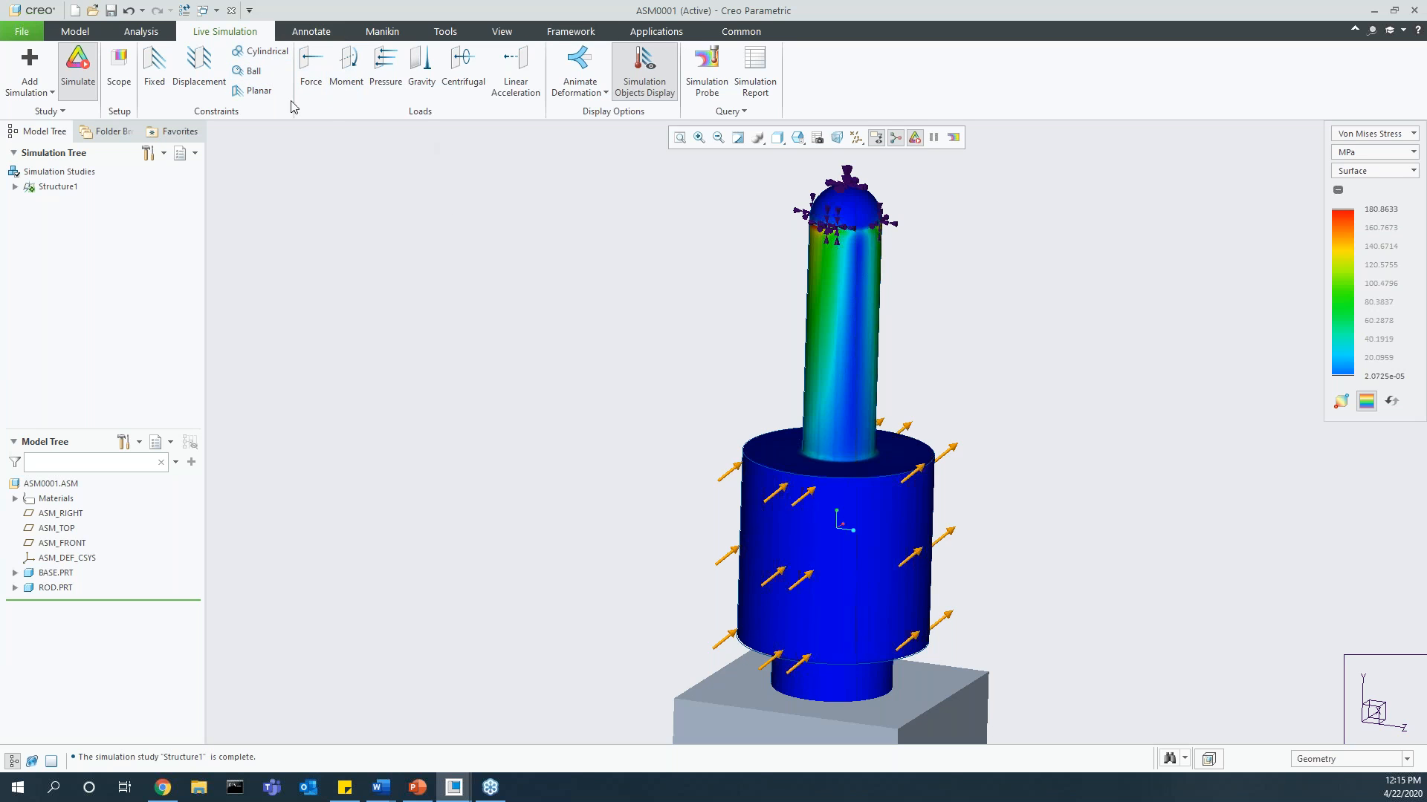
pyautogui.click(78, 71)
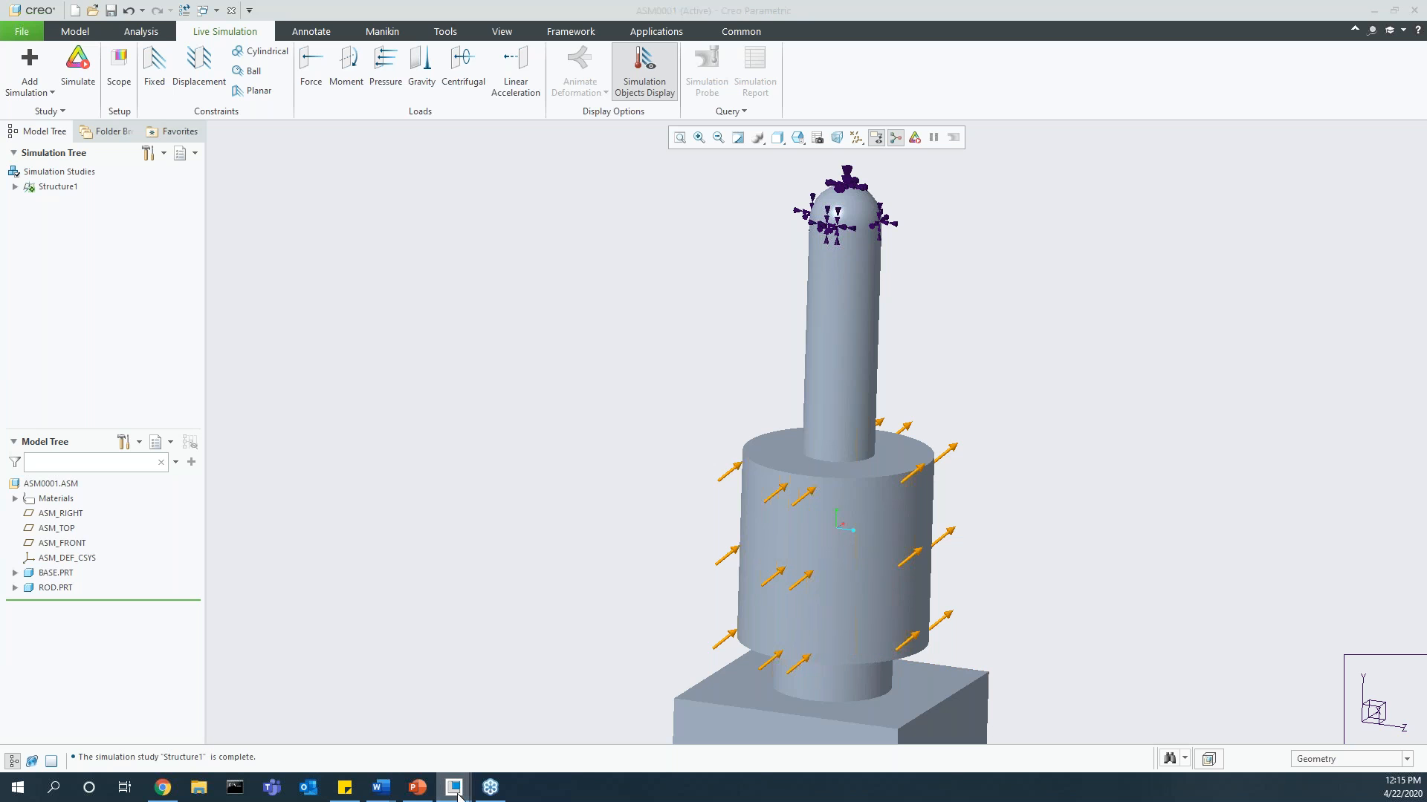
# Step: Switch to the ELECTRONICS_ENCLOSURE assembly and add a fluid simulation study
pyautogui.click(442, 728)
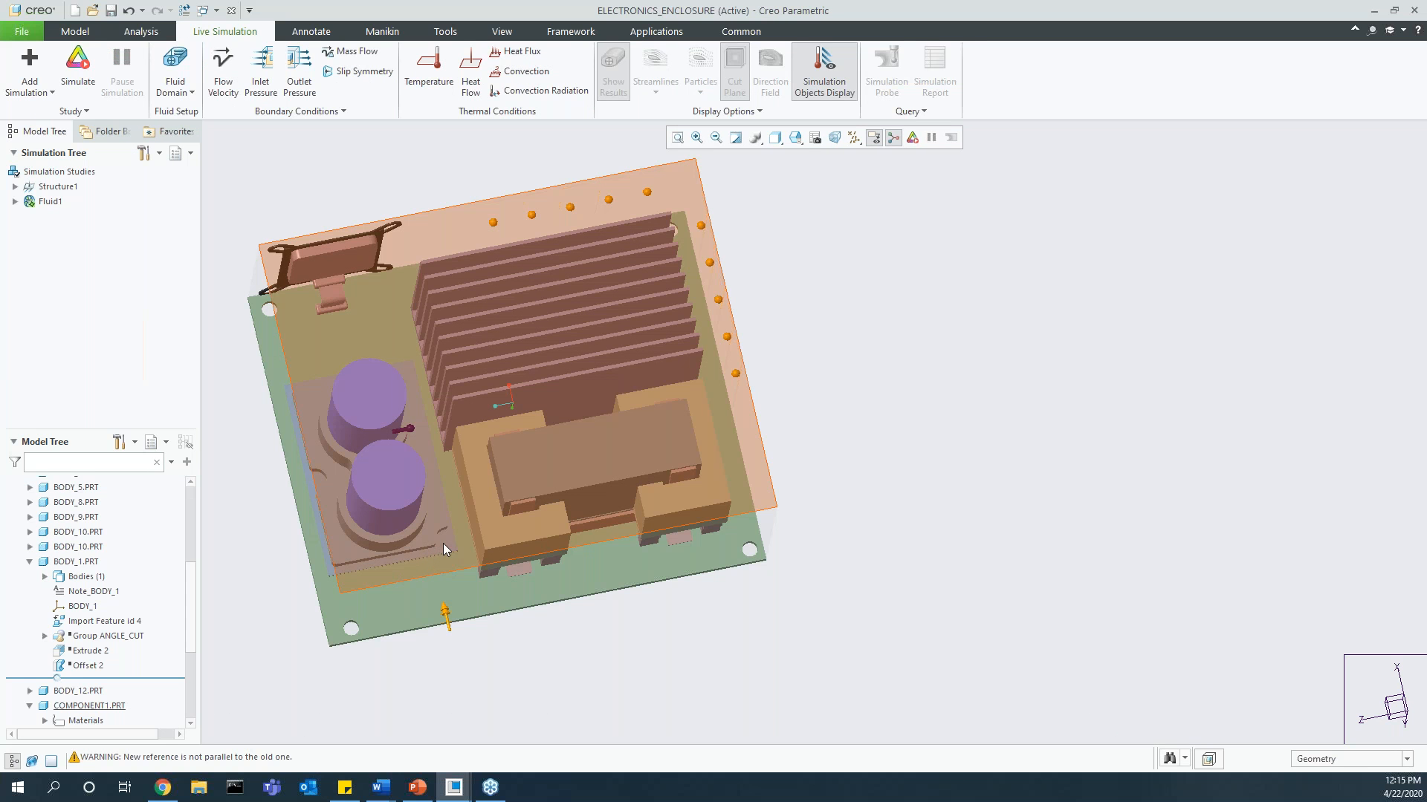
pyautogui.moveTo(474, 546); pyautogui.dragTo(636, 502, button='middle')
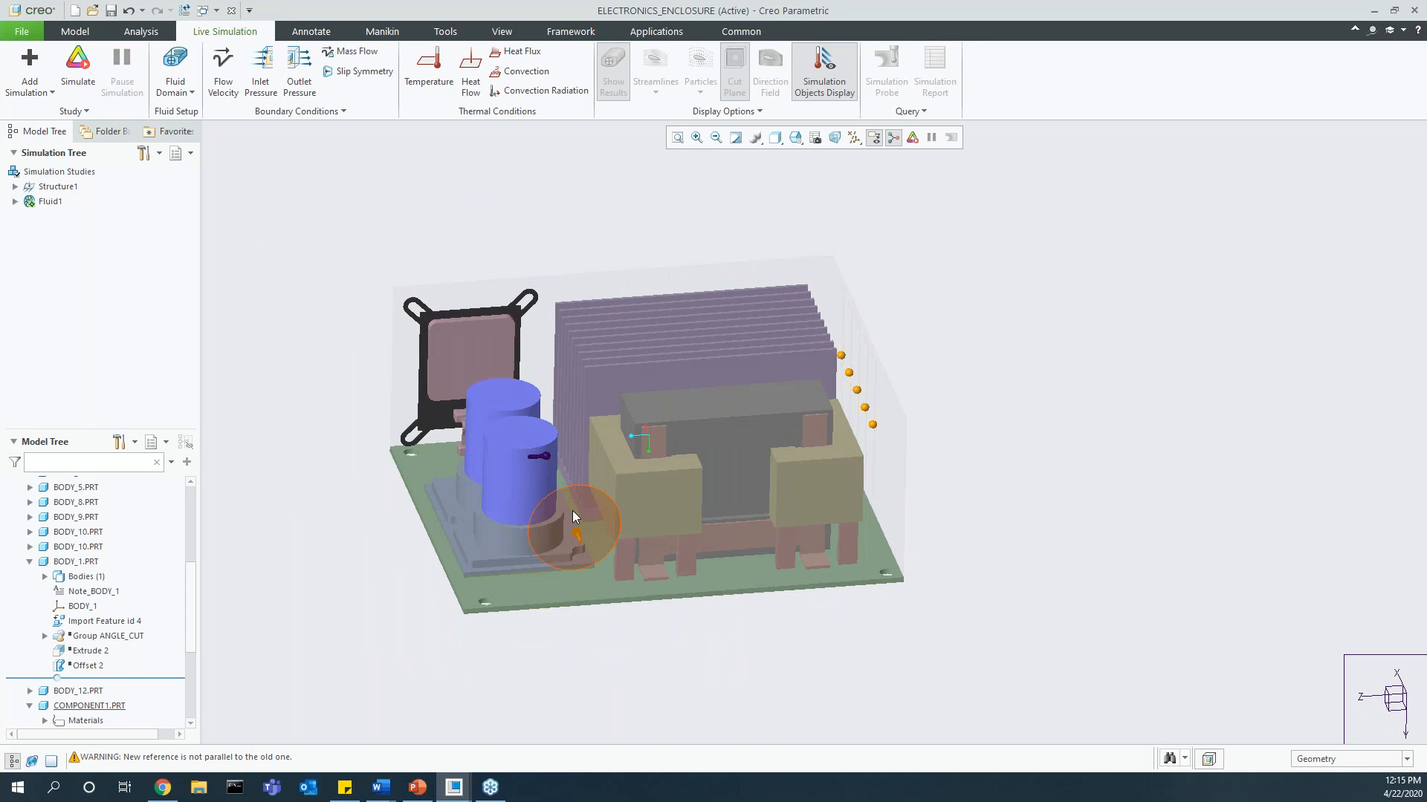
pyautogui.scroll(2, 550, 512)
pyautogui.click(30, 74)
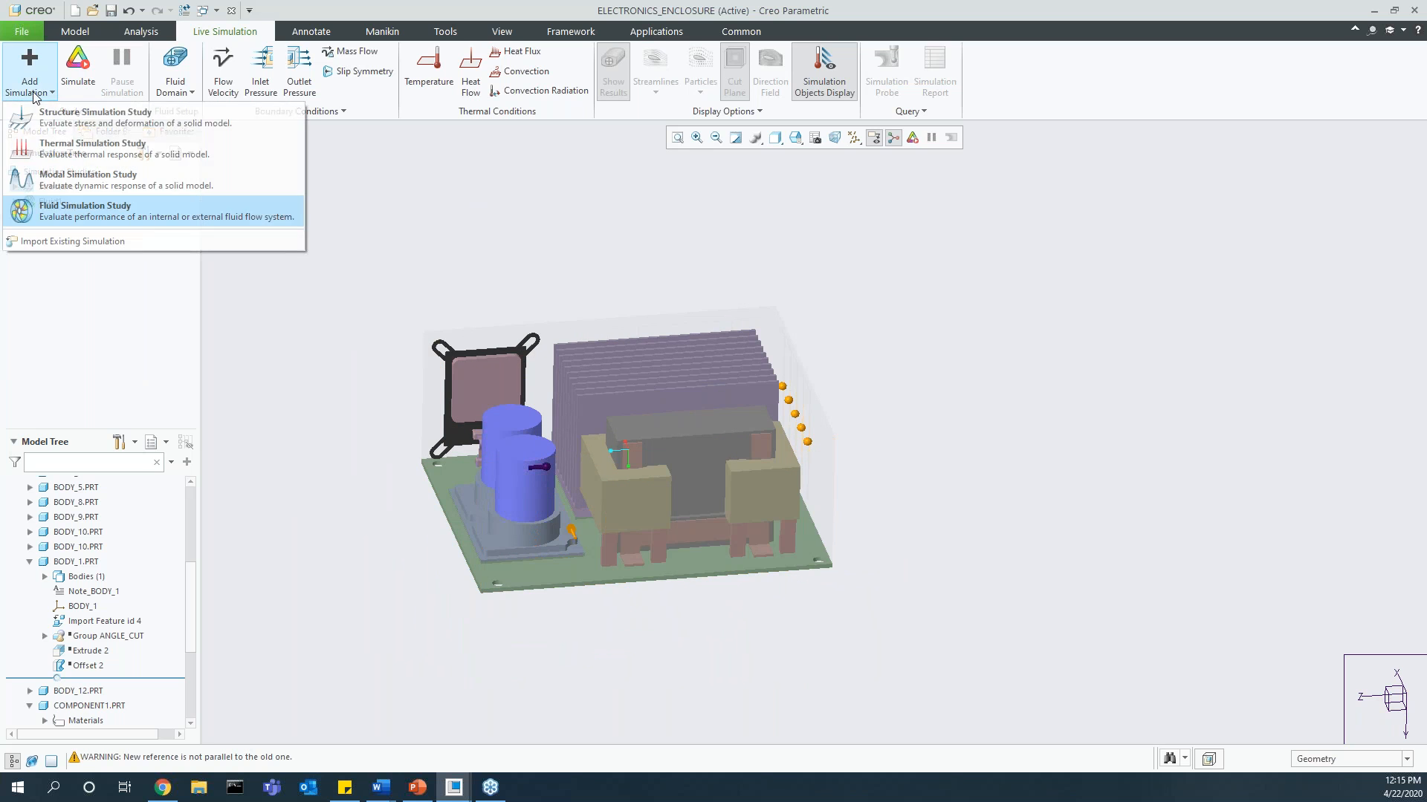
pyautogui.click(45, 206)
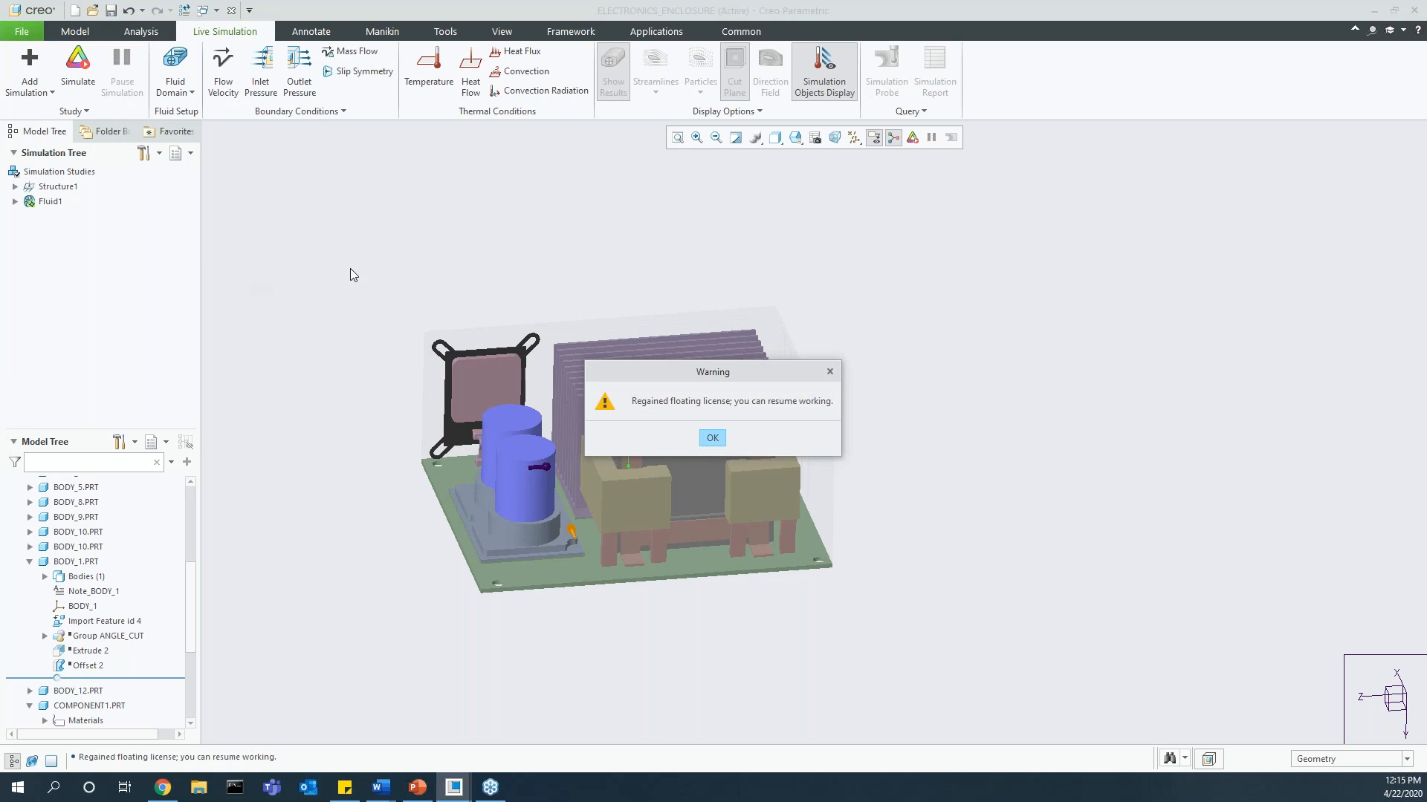
pyautogui.press('Return')
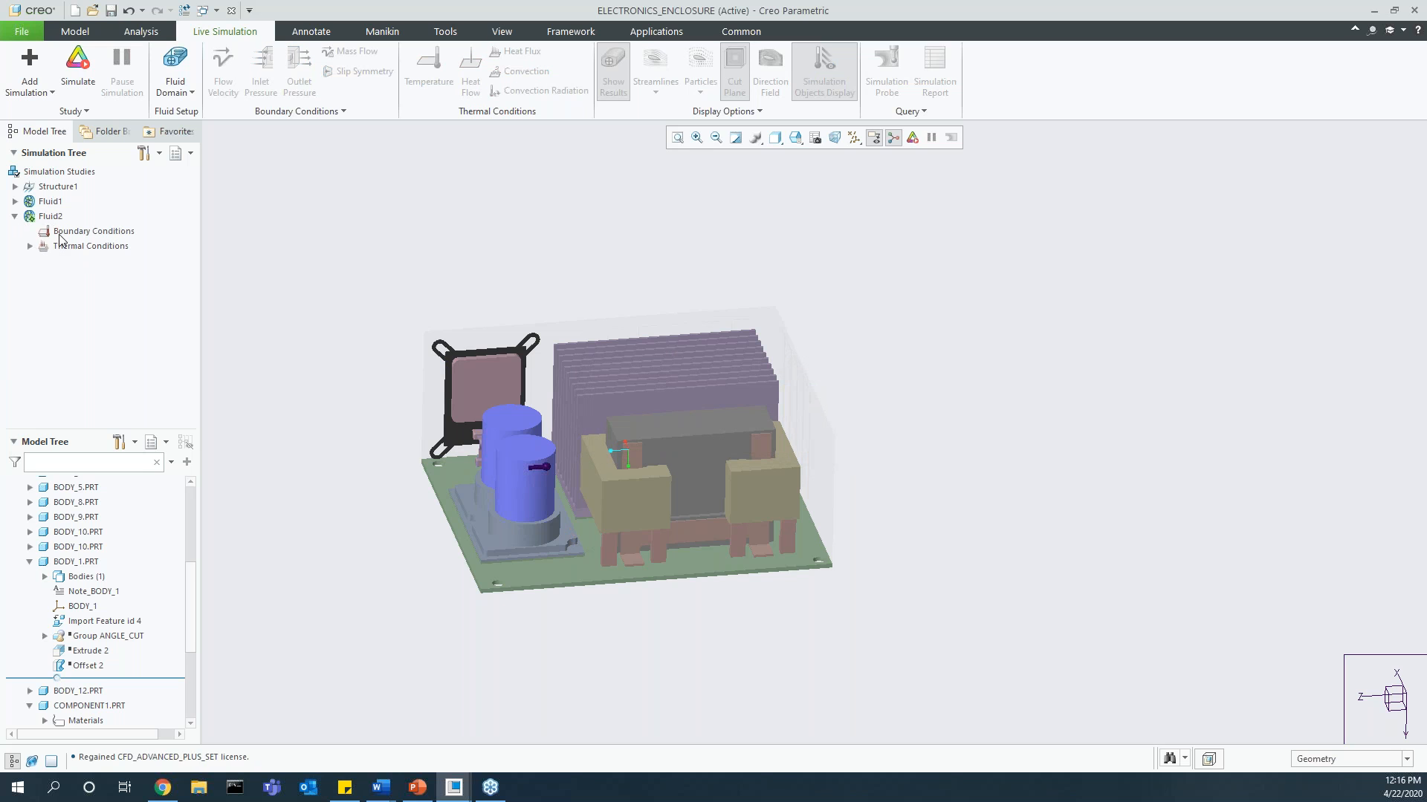
# Step: Define COMPONENT1.PRT as the fluid domain of the new fluid study
pyautogui.click(189, 91)
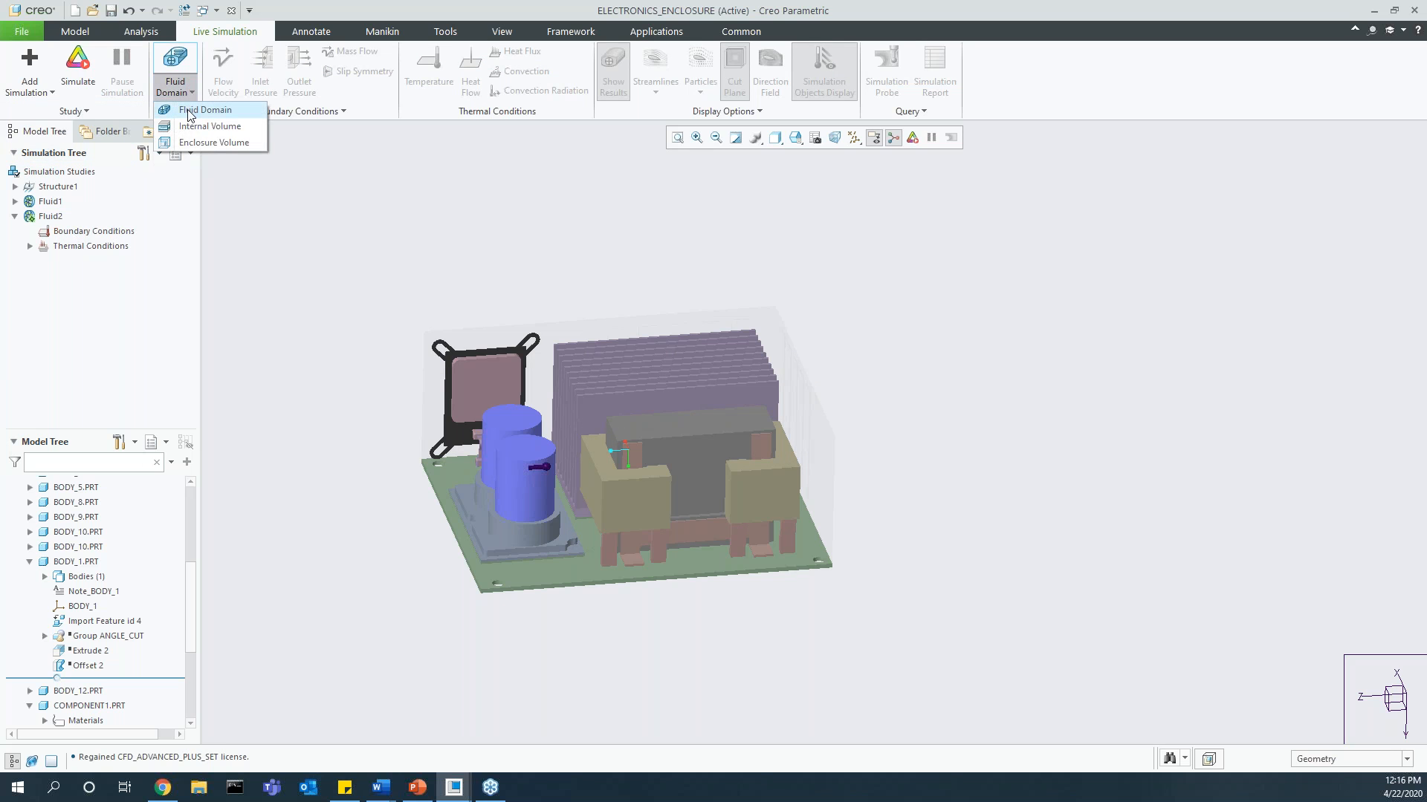
pyautogui.click(212, 111)
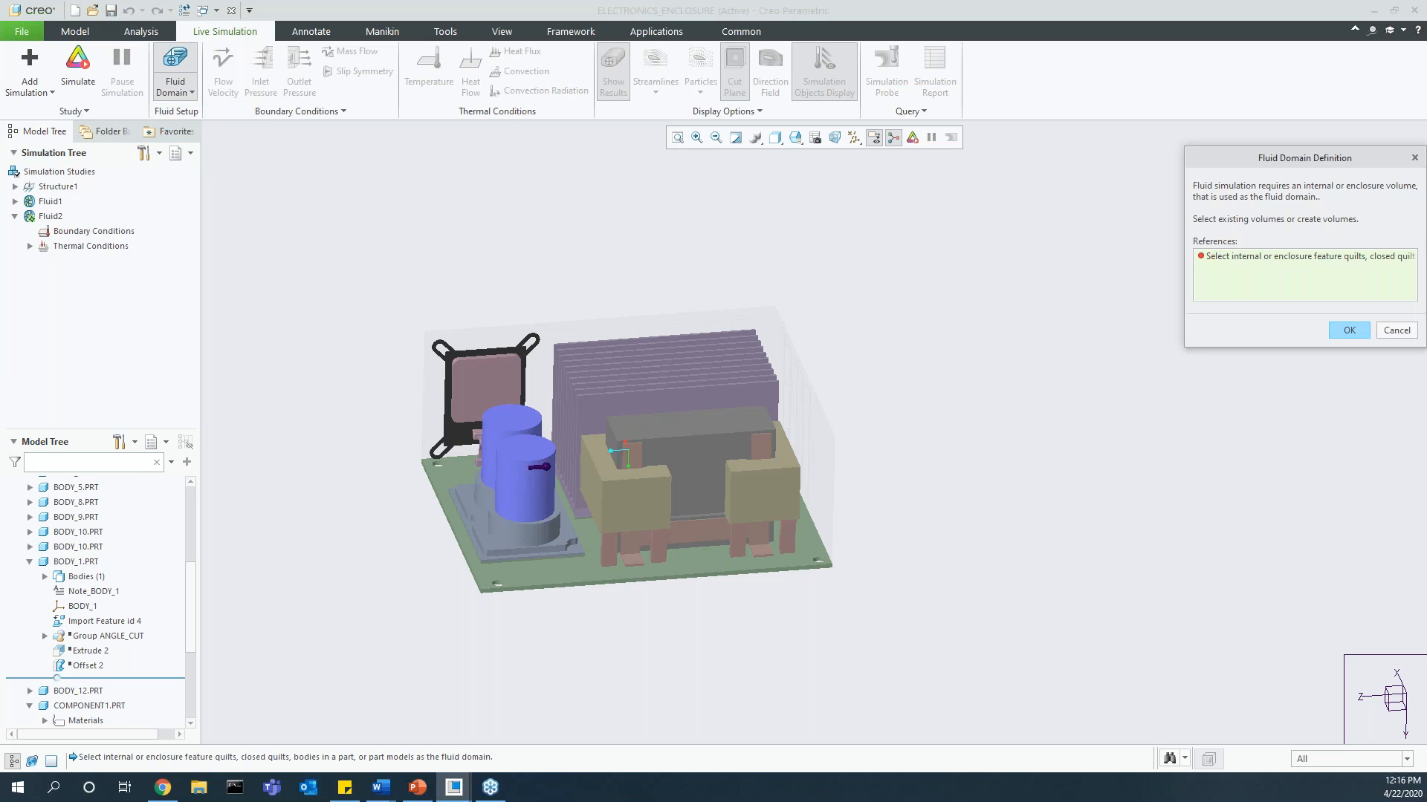
pyautogui.click(87, 706)
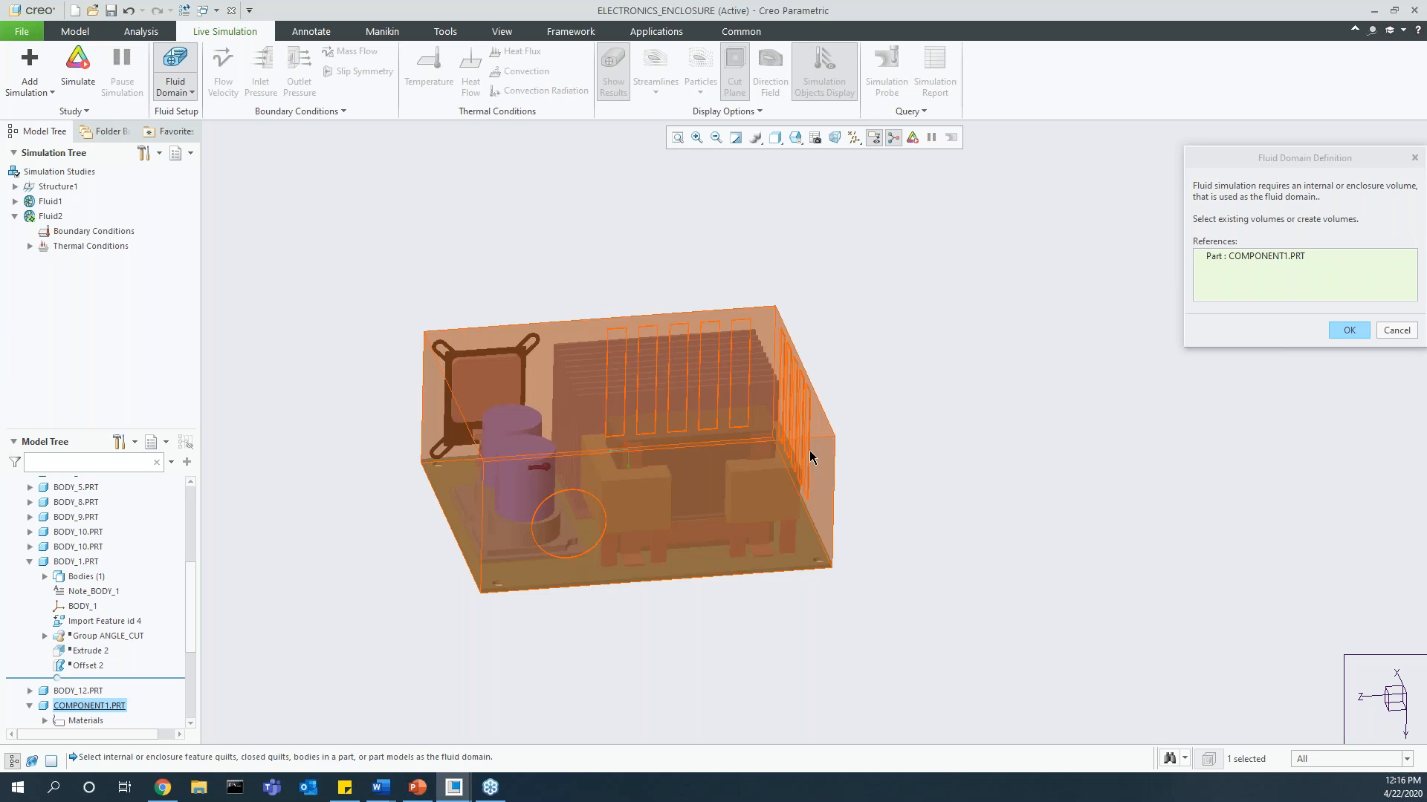
pyautogui.click(1346, 331)
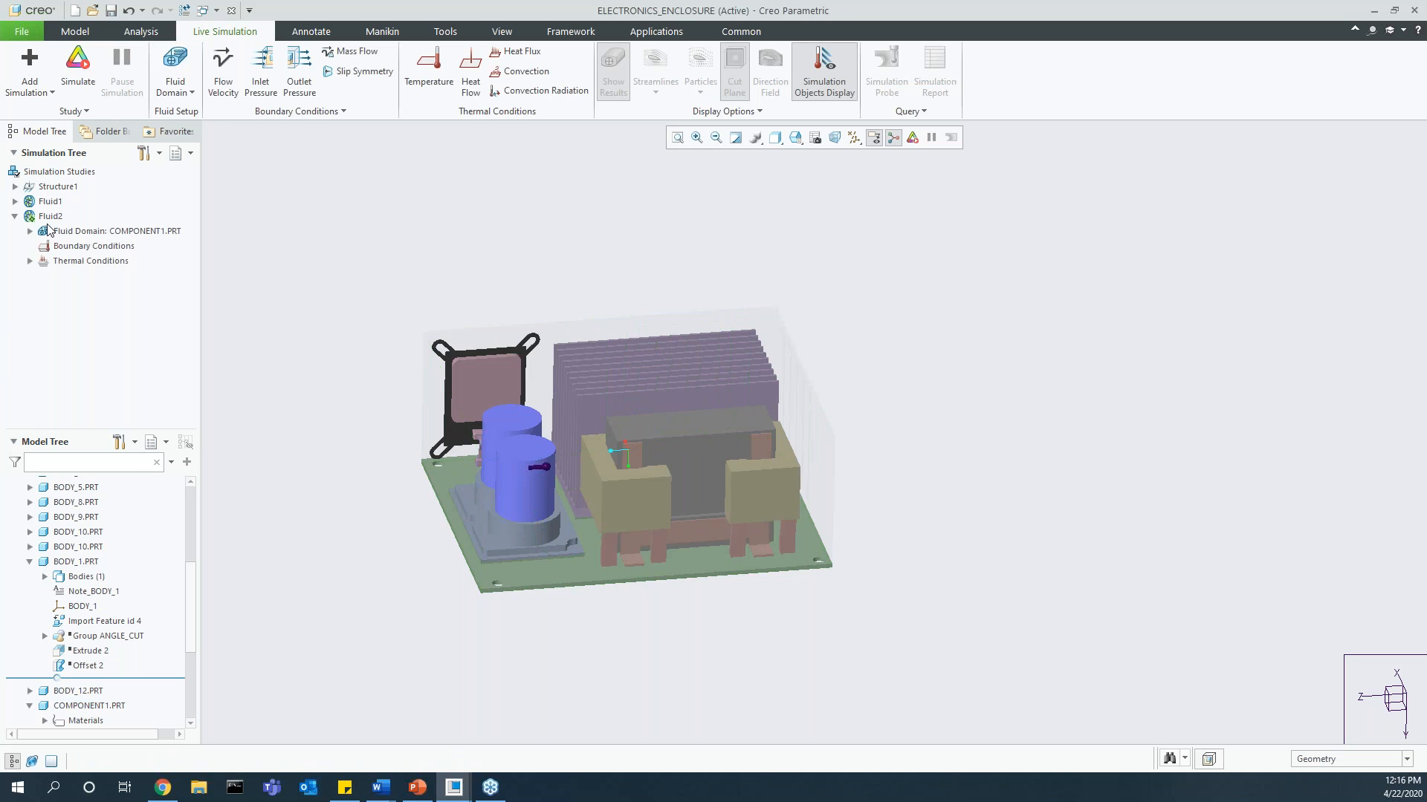
# Step: Apply a flow velocity of 3 m/sec with X direction 1 to the circular inlet surface of COMPONENT1
pyautogui.click(222, 74)
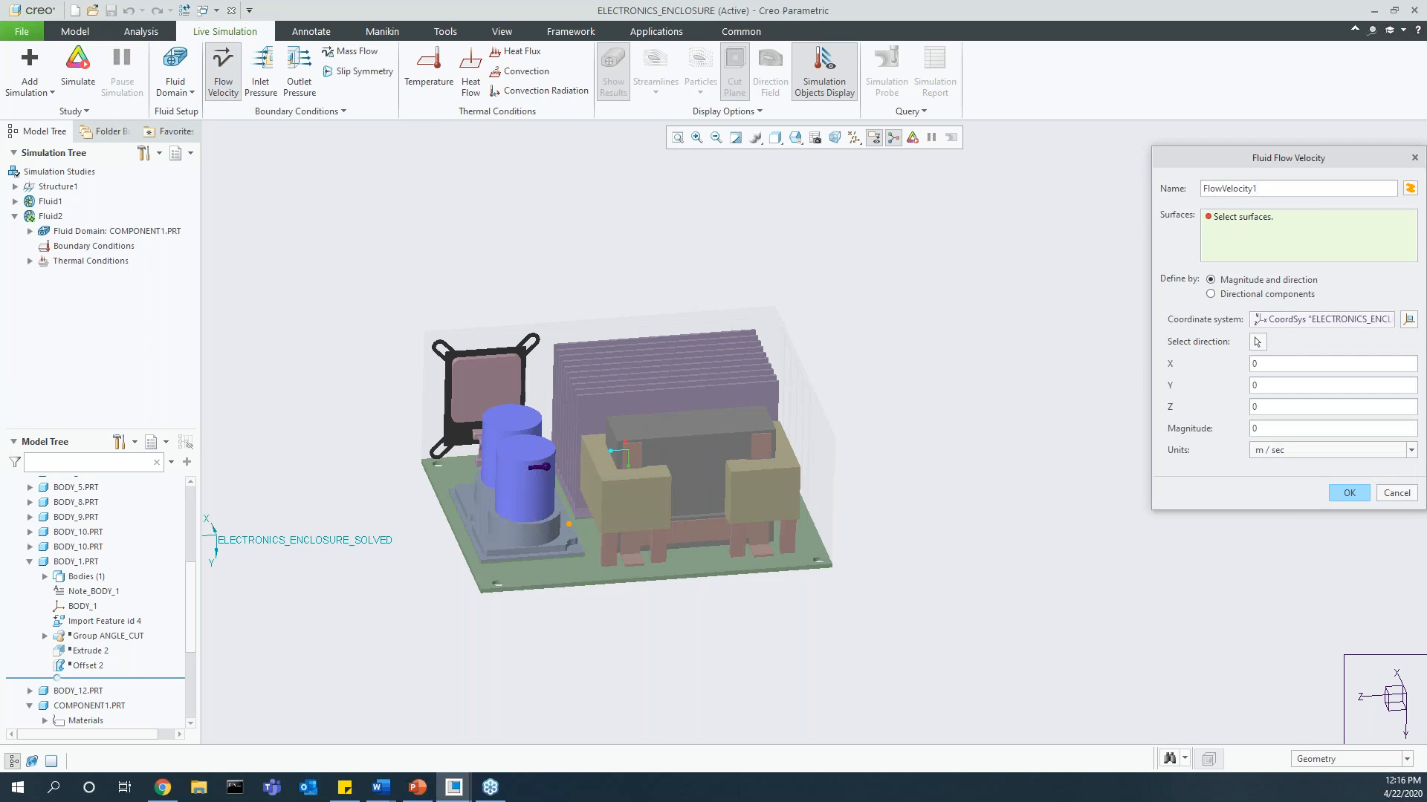
pyautogui.click(569, 524)
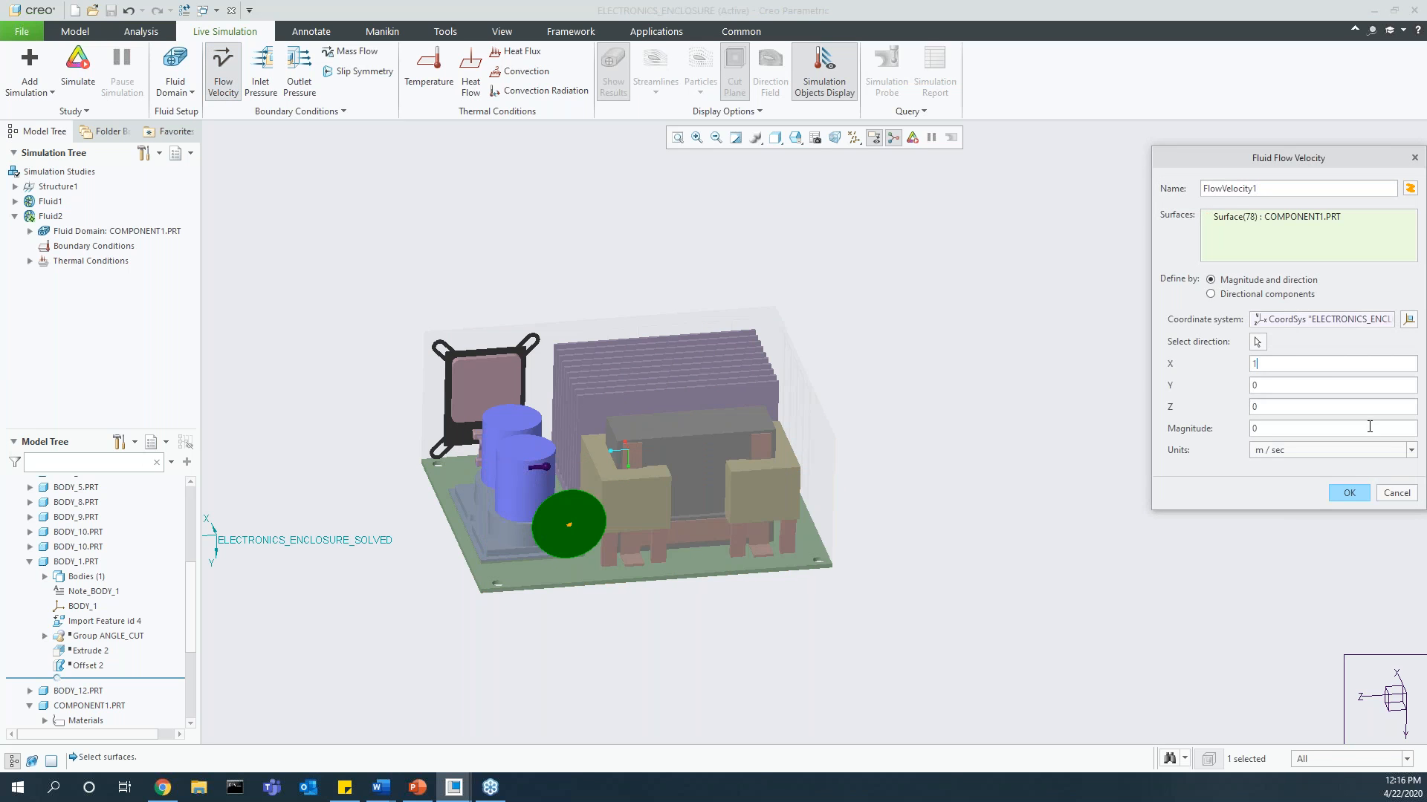
pyautogui.click(1347, 494)
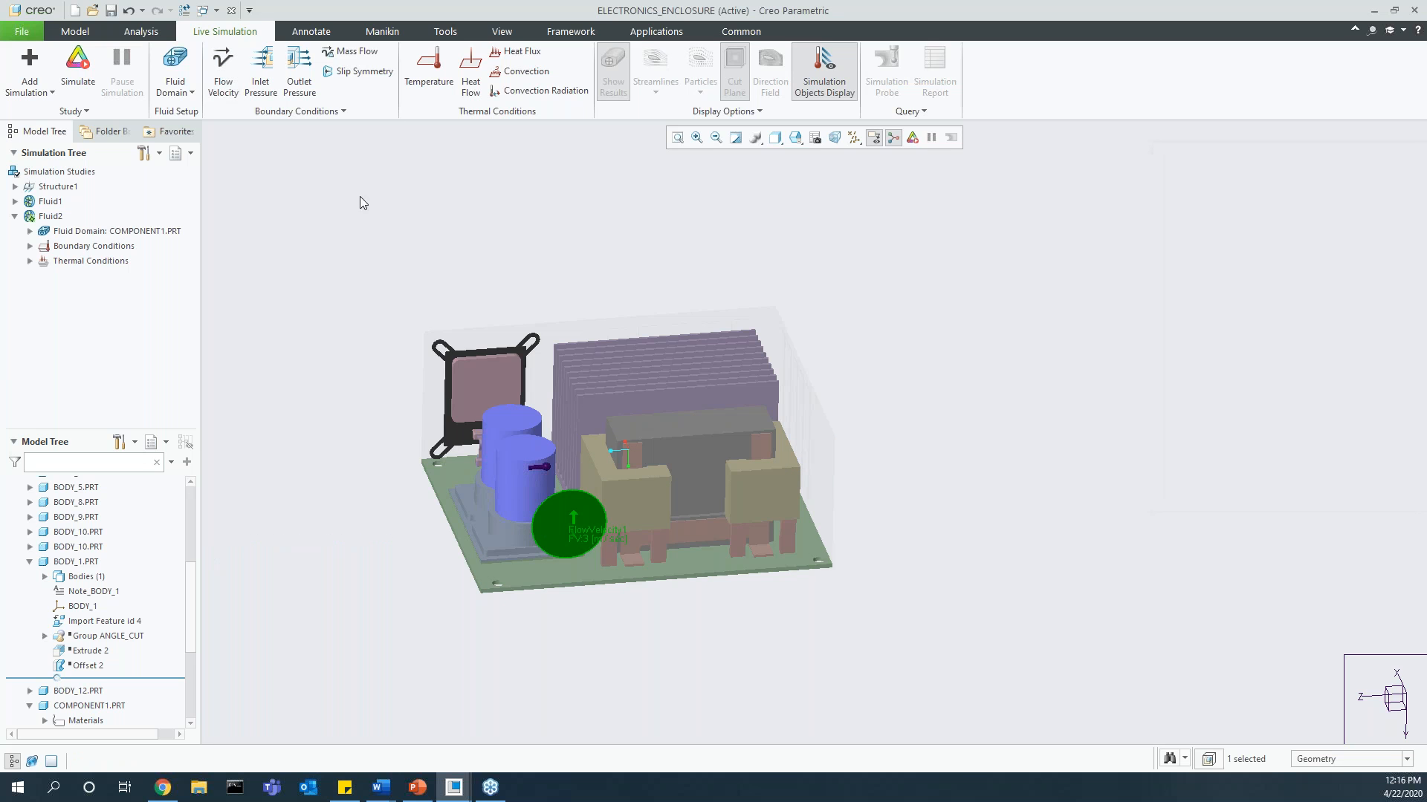
# Step: Apply an outlet pressure of 0 Pa to the vent slot surfaces on both adjacent sides of the enclosure
pyautogui.click(290, 89)
pyautogui.moveTo(860, 418); pyautogui.dragTo(601, 529, button='middle')
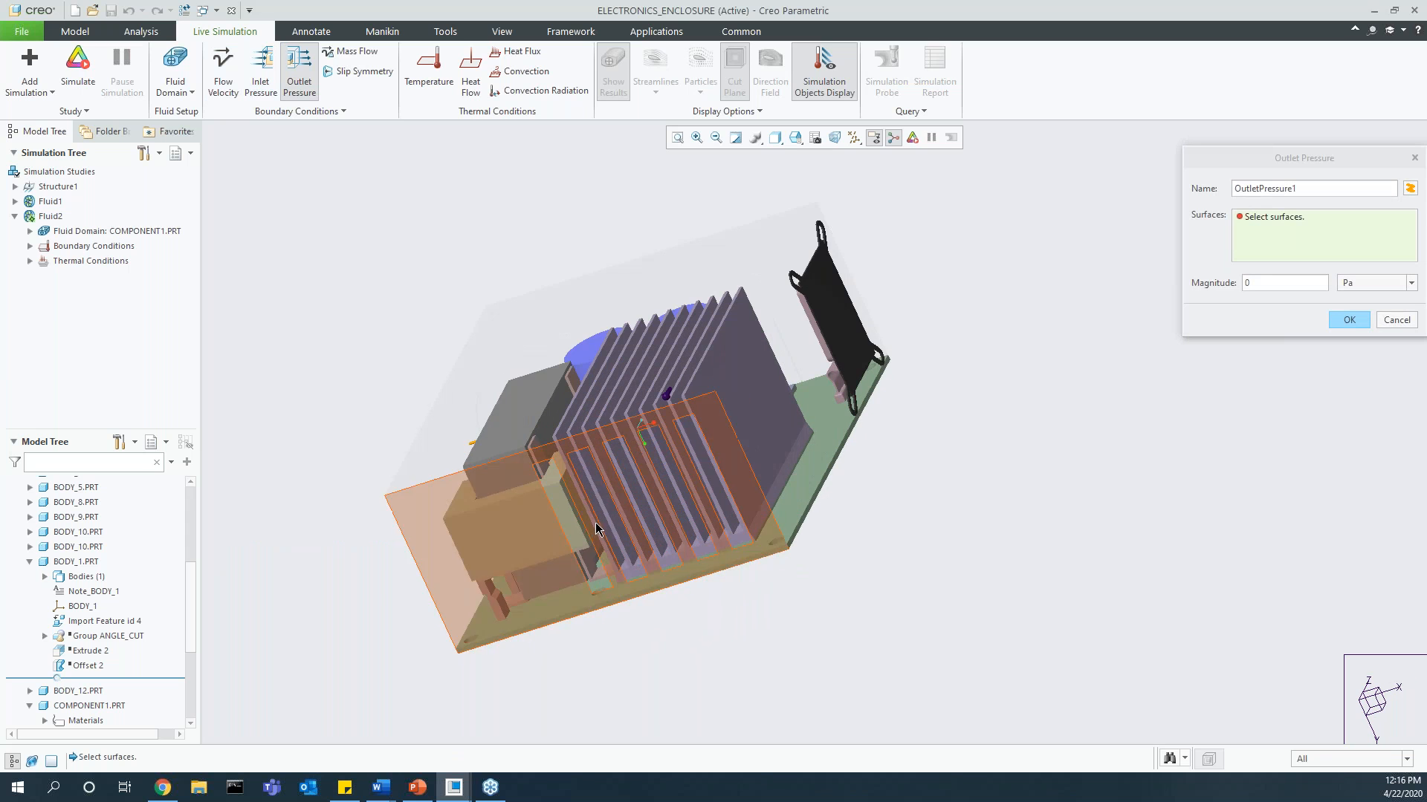
pyautogui.click(572, 524)
pyautogui.keyDown('ctrl'); pyautogui.click(640, 498); pyautogui.keyUp('ctrl')
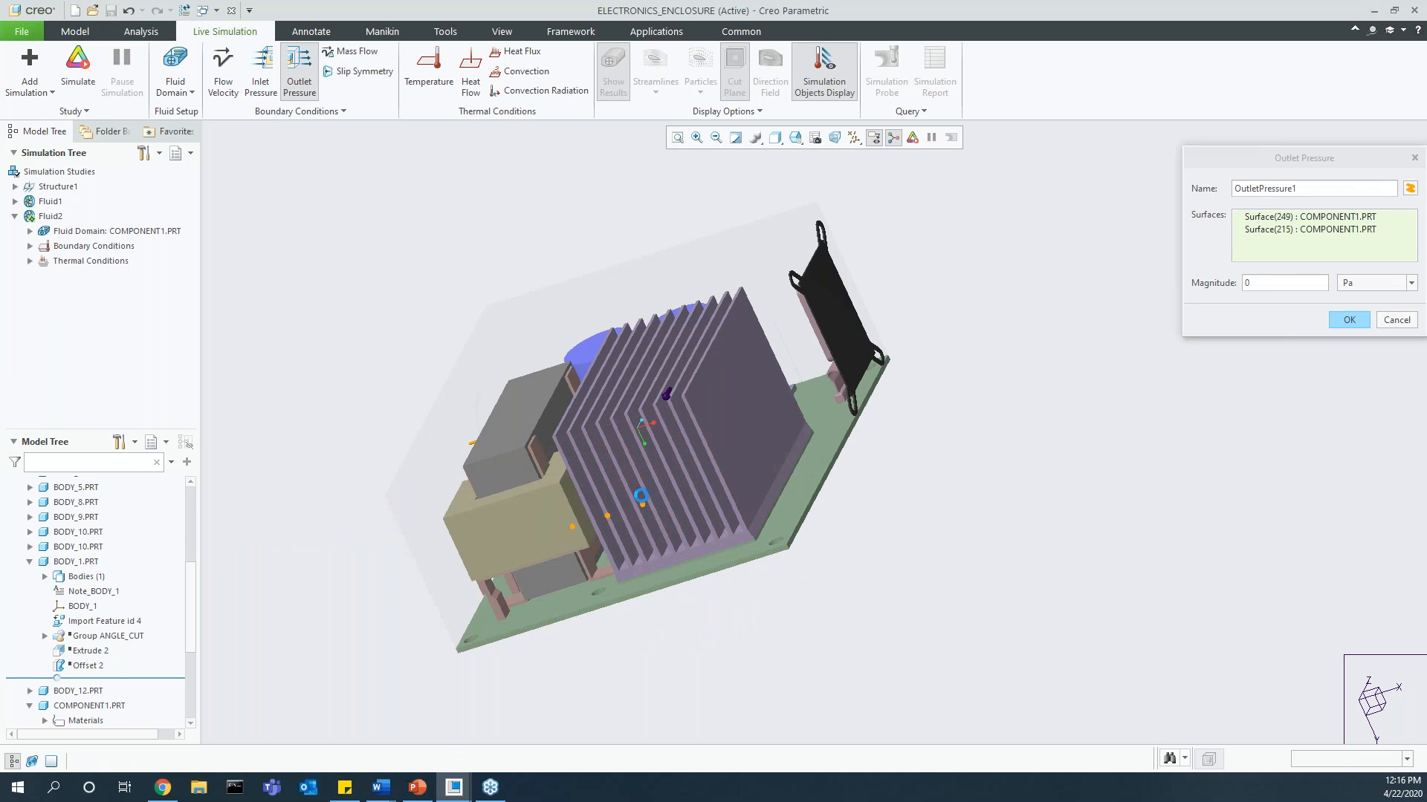
pyautogui.keyDown('ctrl'); pyautogui.click(683, 491); pyautogui.keyUp('ctrl')
pyautogui.keyDown('ctrl'); pyautogui.click(706, 480); pyautogui.keyUp('ctrl')
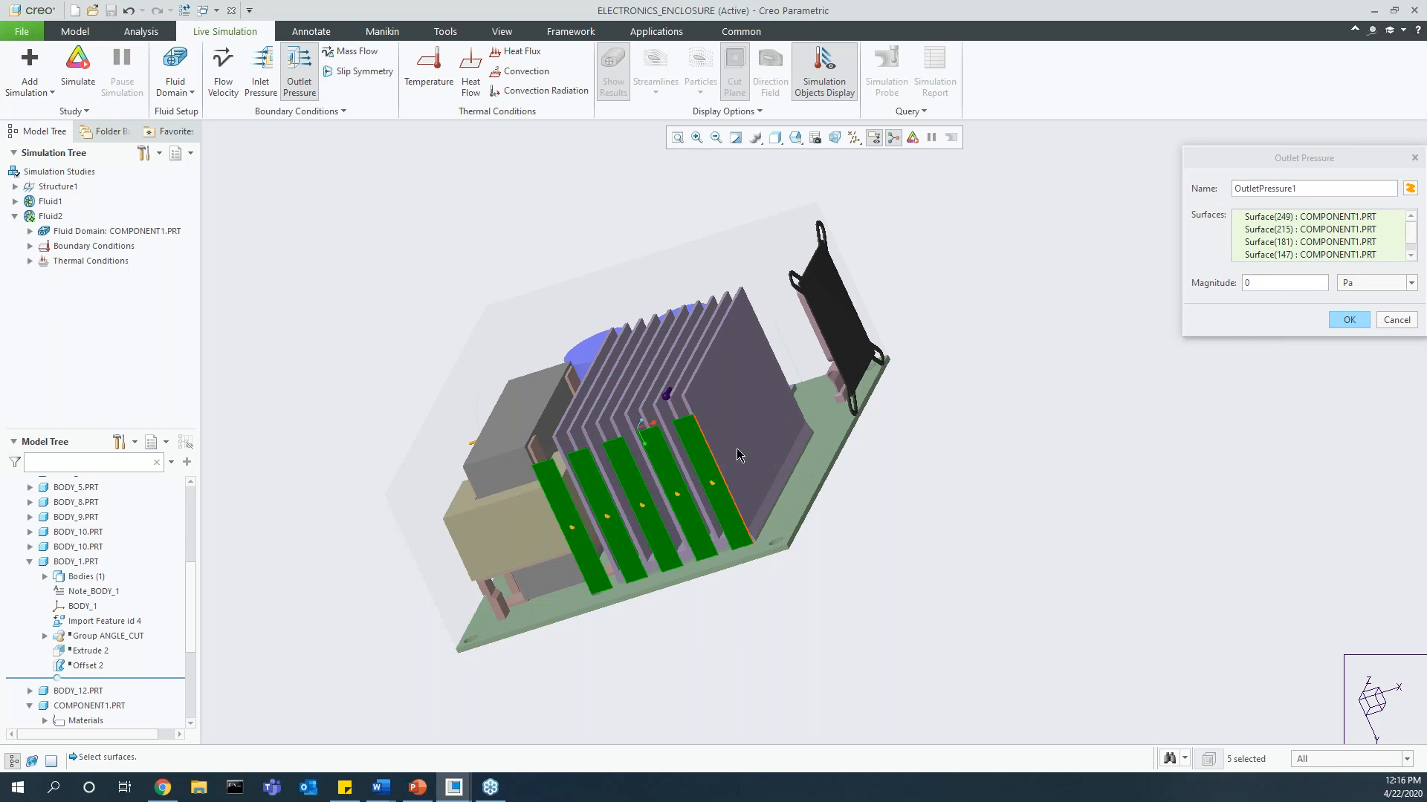
pyautogui.keyDown('ctrl'); pyautogui.click(763, 451); pyautogui.keyUp('ctrl')
pyautogui.moveTo(824, 417); pyautogui.dragTo(742, 425, button='middle')
pyautogui.keyDown('ctrl'); pyautogui.click(700, 448); pyautogui.keyUp('ctrl')
pyautogui.keyDown('ctrl'); pyautogui.click(715, 424); pyautogui.keyUp('ctrl')
pyautogui.keyDown('ctrl'); pyautogui.click(733, 399); pyautogui.keyUp('ctrl')
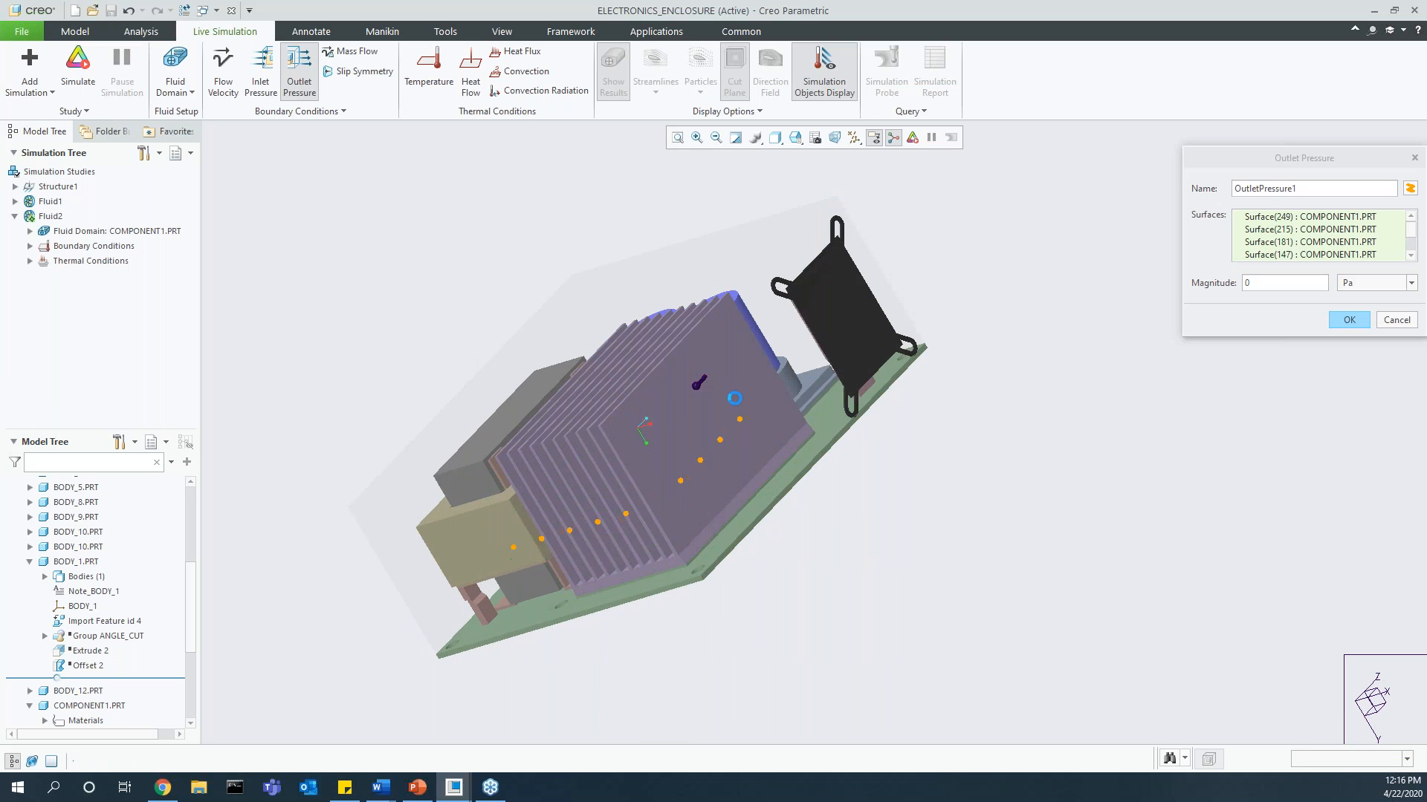
pyautogui.click(1346, 320)
# Step: Run the fluid simulation and display the velocity results on a cut plane through the enclosure
pyautogui.moveTo(929, 416); pyautogui.dragTo(988, 487, button='middle')
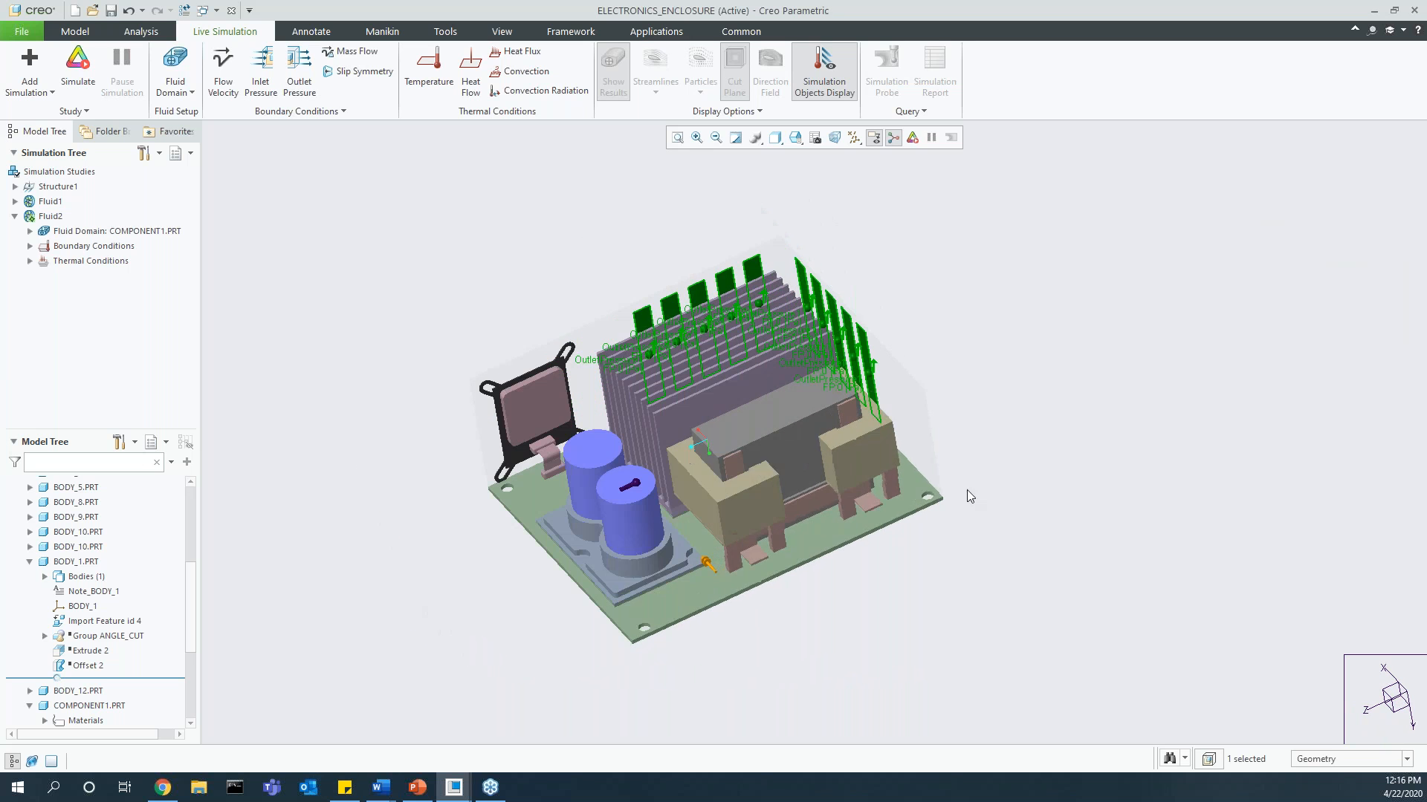
pyautogui.click(81, 74)
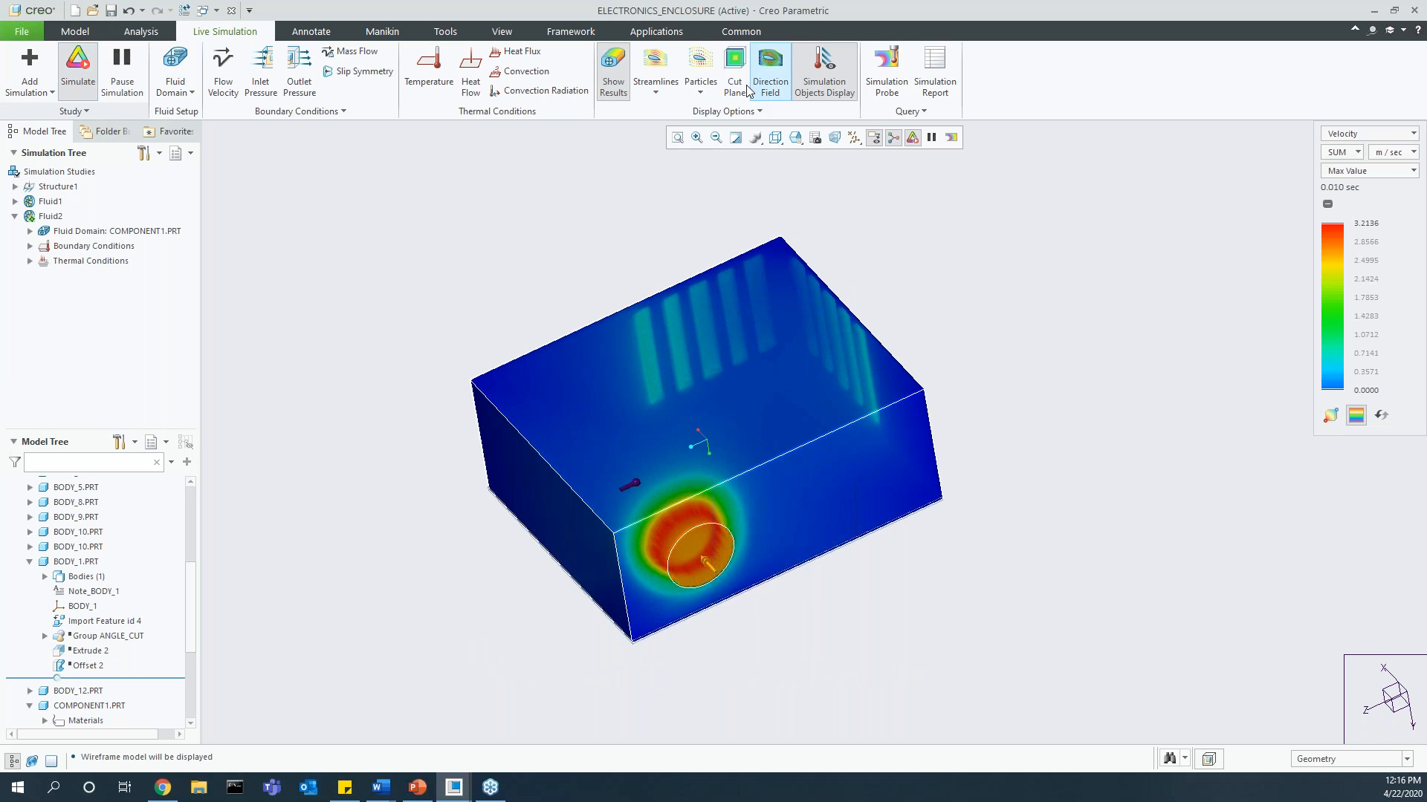
pyautogui.click(745, 86)
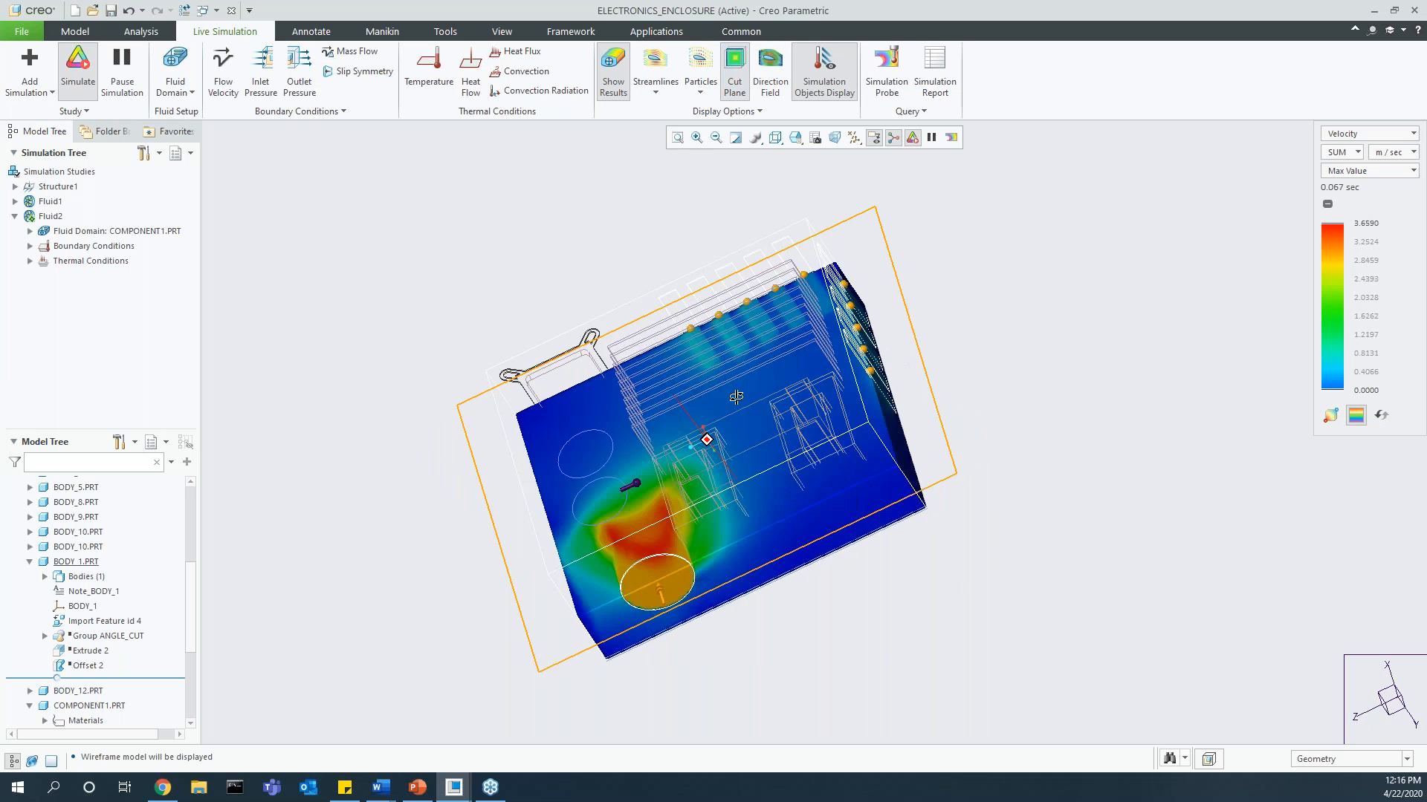
pyautogui.moveTo(736, 397); pyautogui.dragTo(788, 443, button='middle')
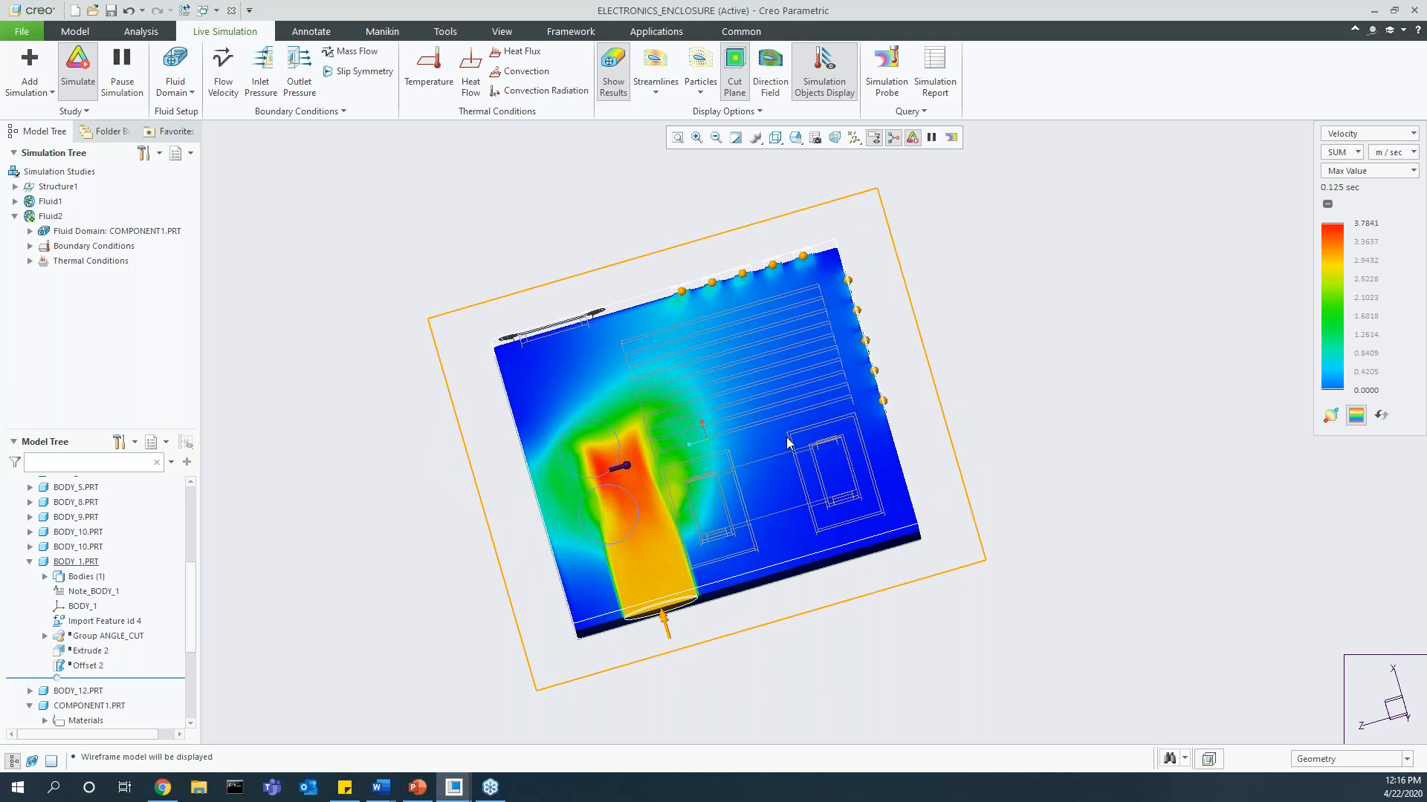
# Step: Check the speed and accuracy setting in the simulation's performance options
pyautogui.click(75, 111)
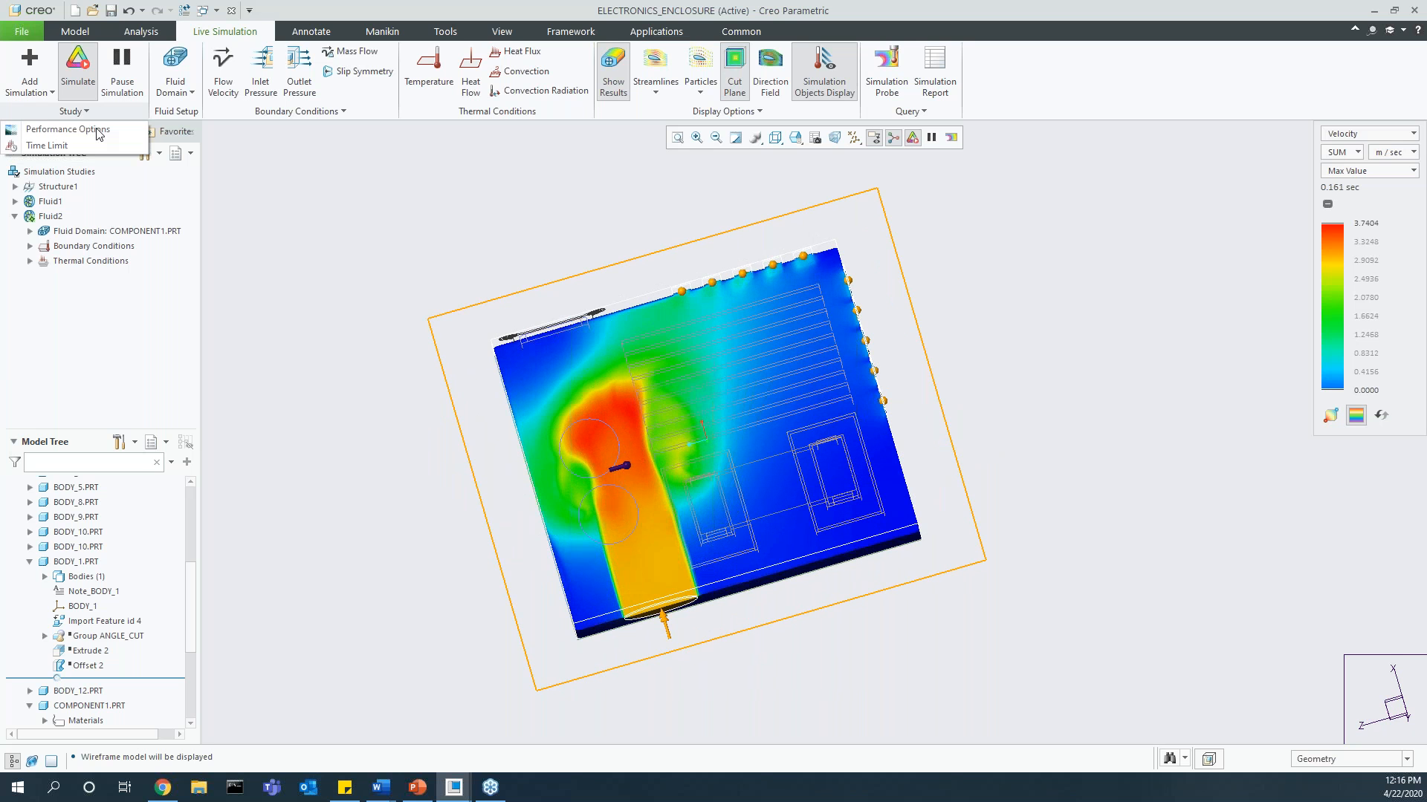
pyautogui.click(80, 129)
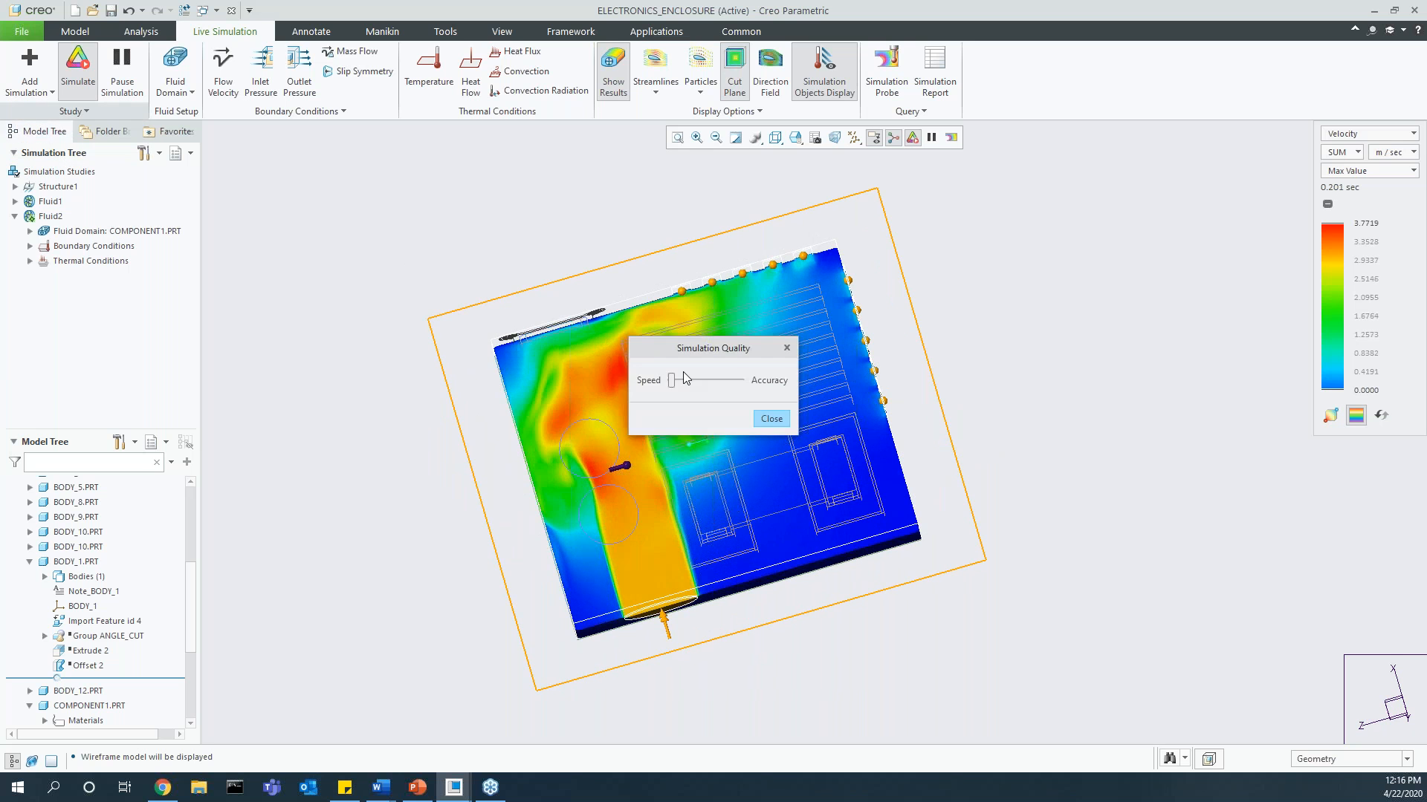
pyautogui.click(778, 421)
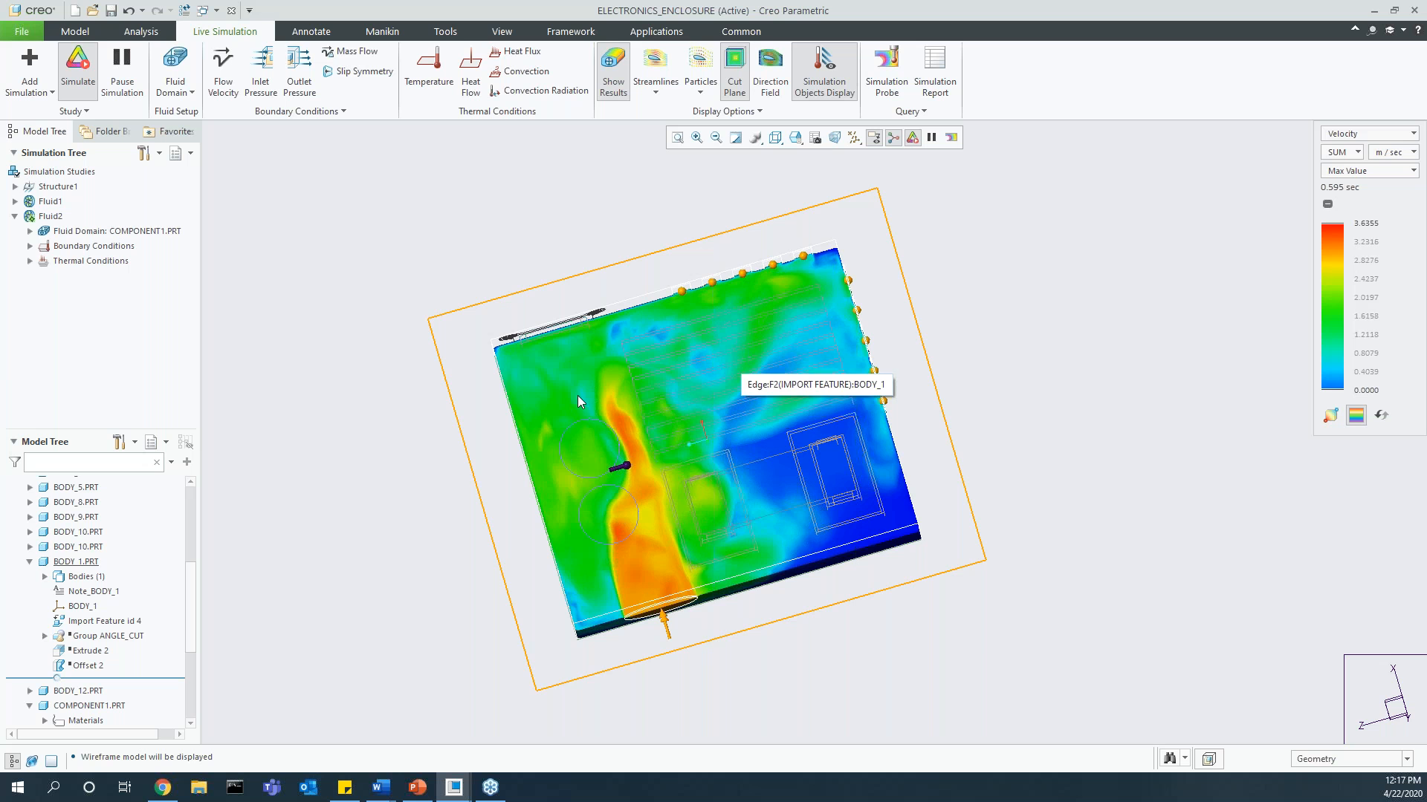
# Step: Turn off the fluid simulation and set the dimension of COMPONENT1's circular inlet, Extrude 1, to 0.09
pyautogui.click(64, 78)
pyautogui.scroll(-1, 181, 528)
pyautogui.scroll(-3, 181, 527)
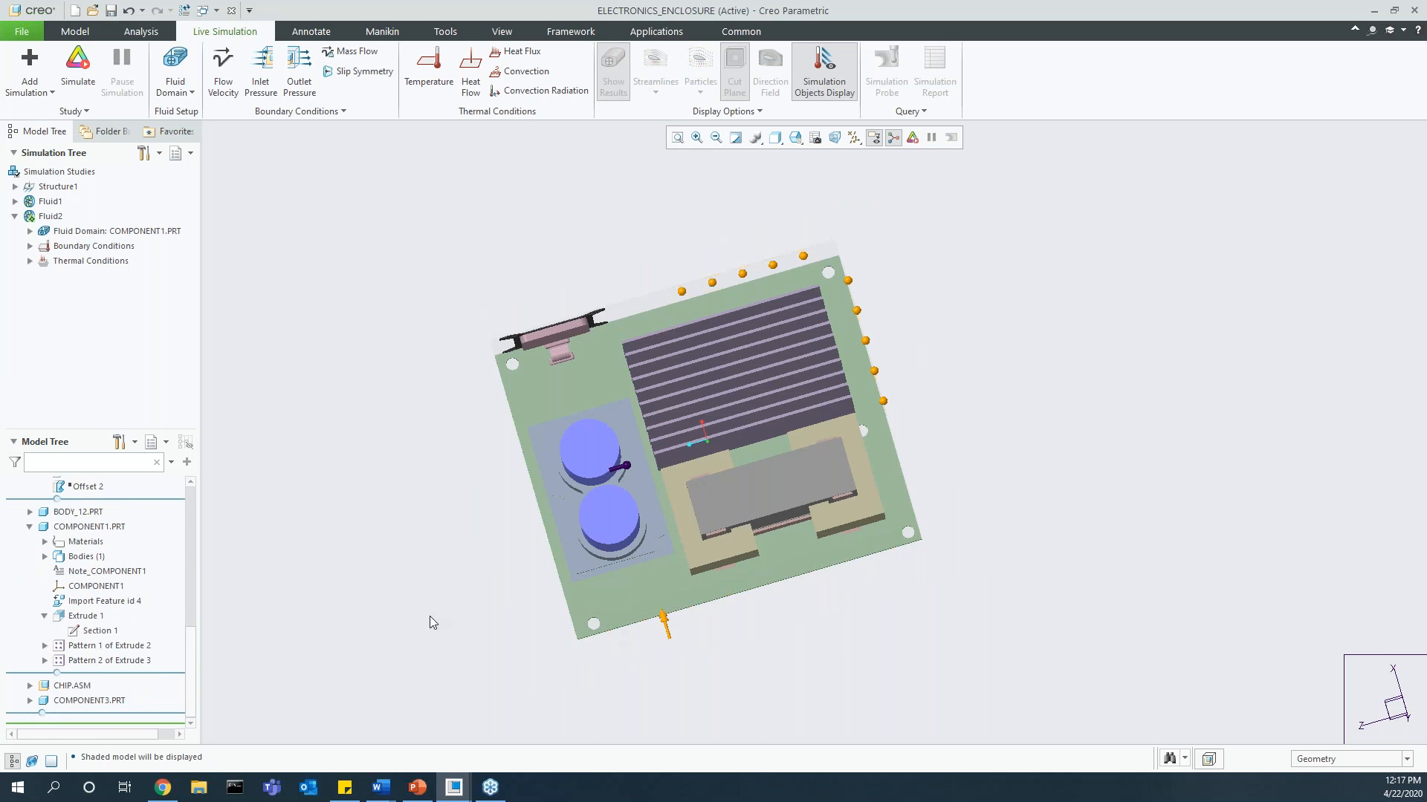
pyautogui.click(73, 623)
pyautogui.click(83, 538)
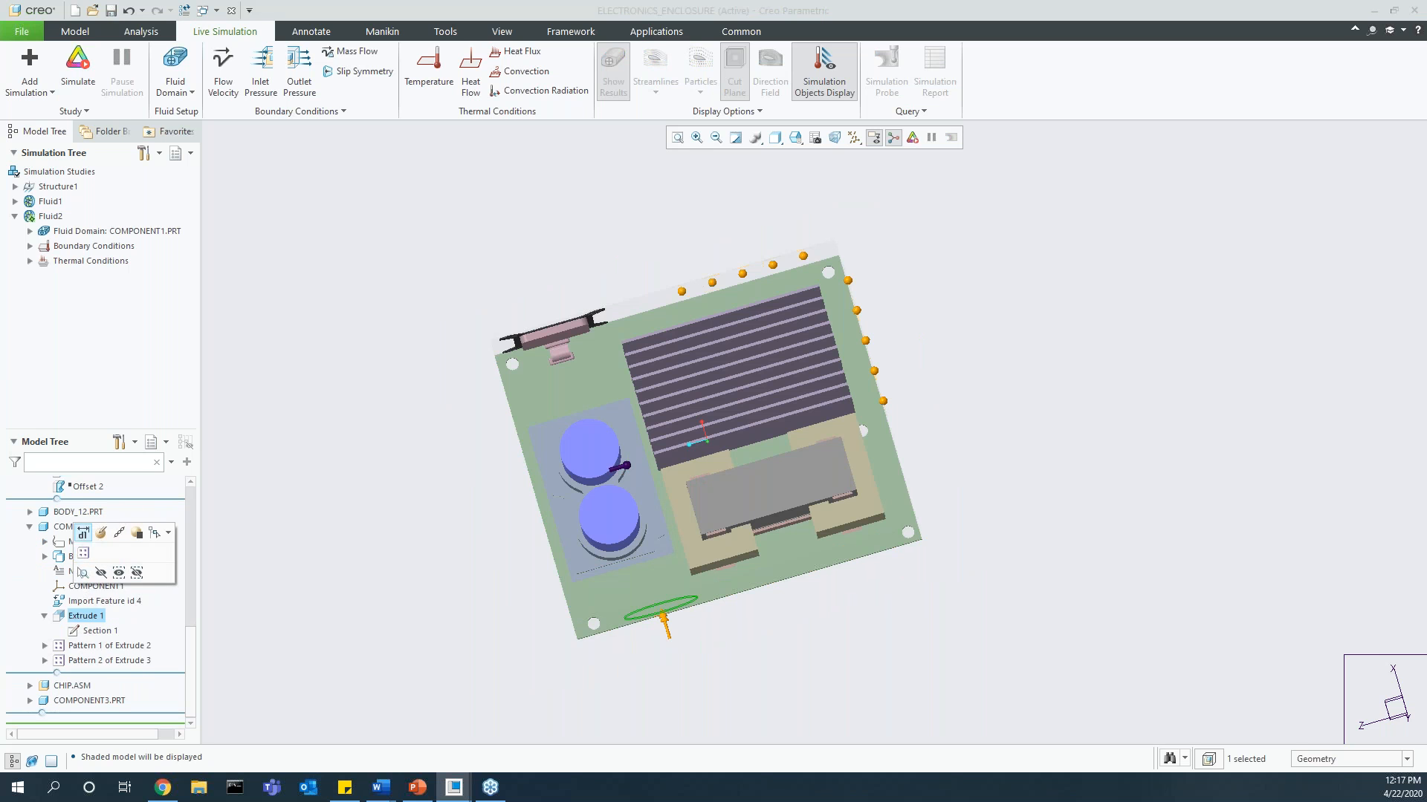
pyautogui.scroll(-3, 639, 636)
pyautogui.doubleClick(657, 618)
pyautogui.write('0.09')
pyautogui.press('Return')
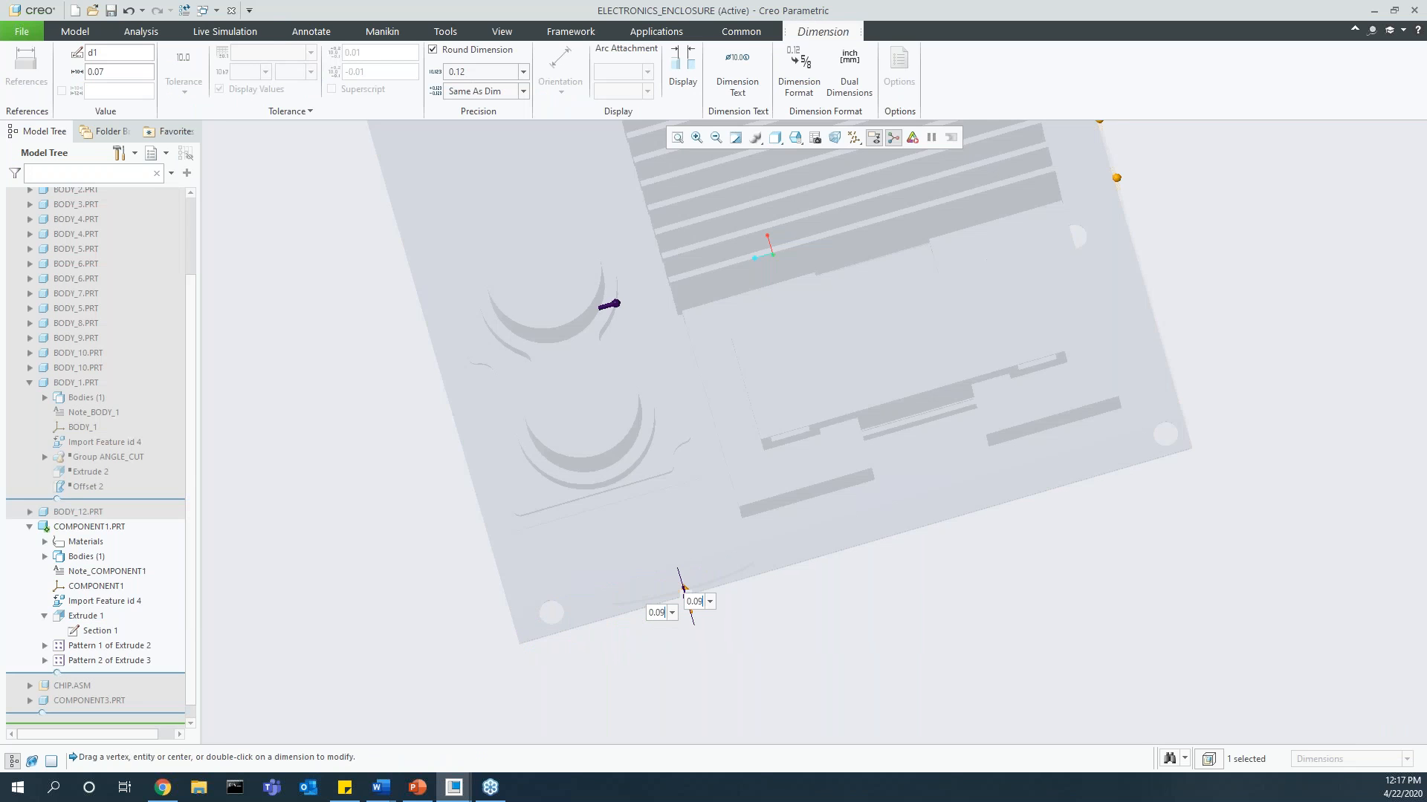
pyautogui.click(12, 543)
# Step: Resume the suppressed Extrude 2 and Offset 2 features of BODY_1.PRT and regenerate the enclosure model
pyautogui.scroll(-2, 93, 652)
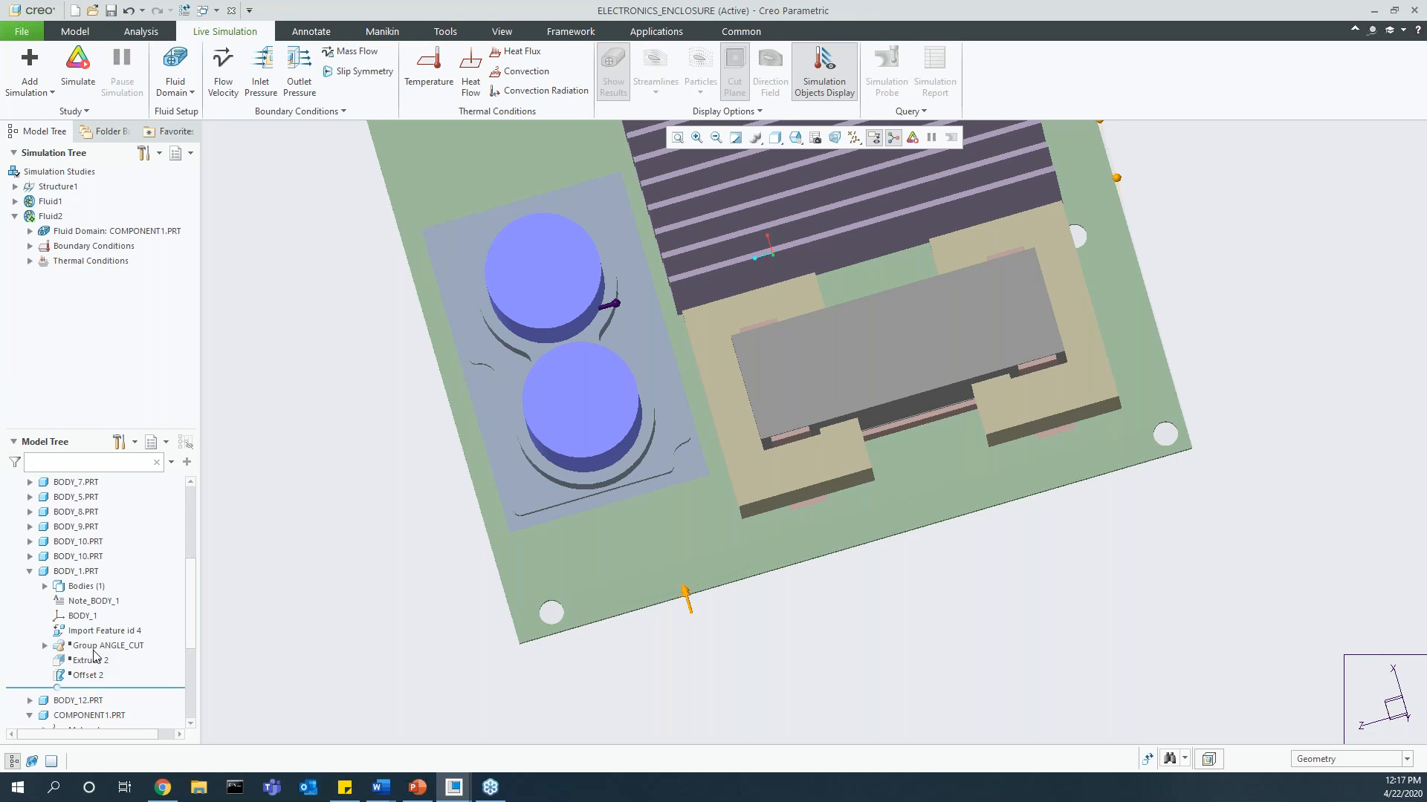
pyautogui.click(102, 647)
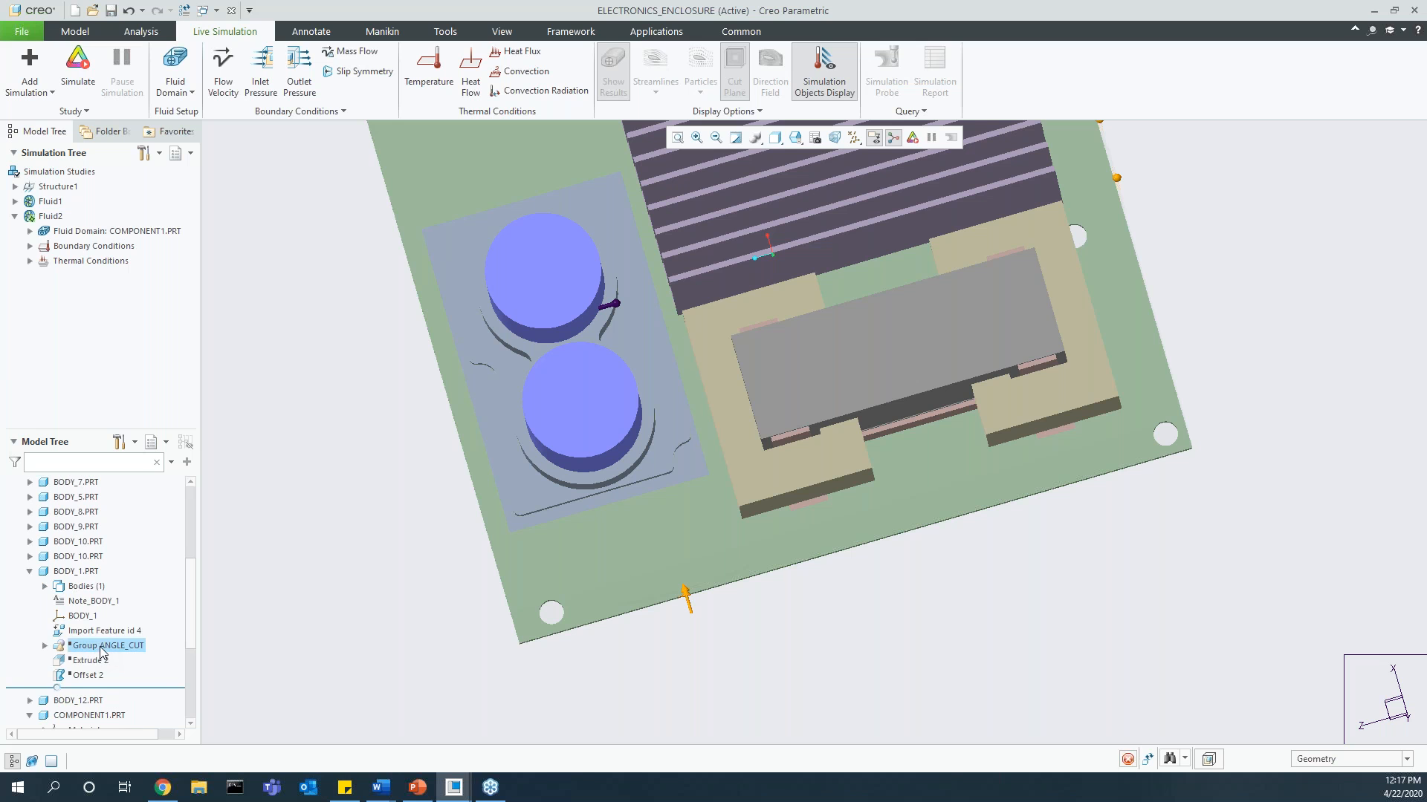
pyautogui.scroll(3, 96, 663)
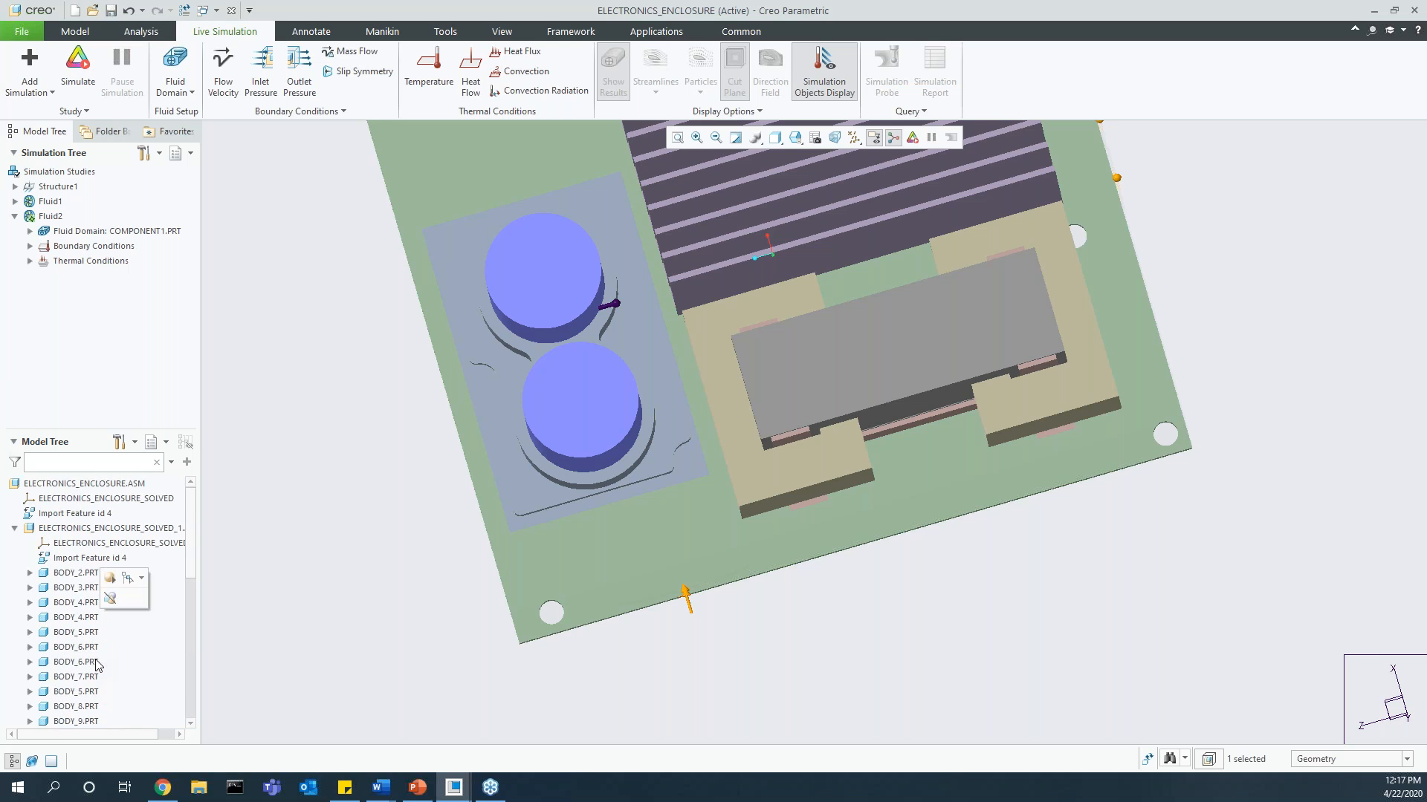
pyautogui.scroll(-2, 95, 664)
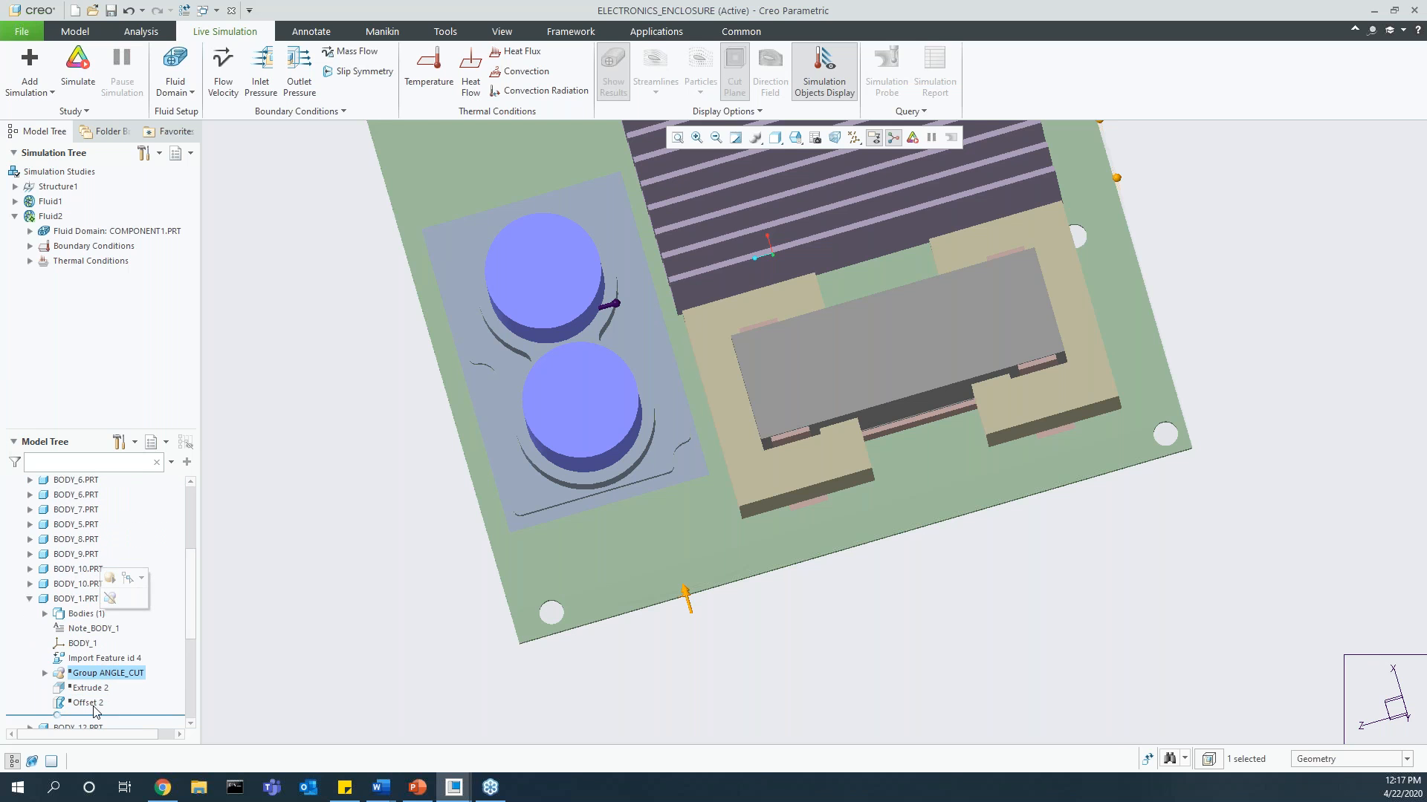
pyautogui.click(91, 689)
pyautogui.keyDown('ctrl'); pyautogui.click(93, 701); pyautogui.keyUp('ctrl')
pyautogui.click(100, 654)
pyautogui.scroll(3, 670, 502)
pyautogui.moveTo(734, 443)
pyautogui.mouseDown(button='middle')
pyautogui.moveTo(691, 472)
pyautogui.moveTo(729, 444)
pyautogui.mouseUp(button='middle')
pyautogui.scroll(1, 729, 444)
pyautogui.click(761, 617)
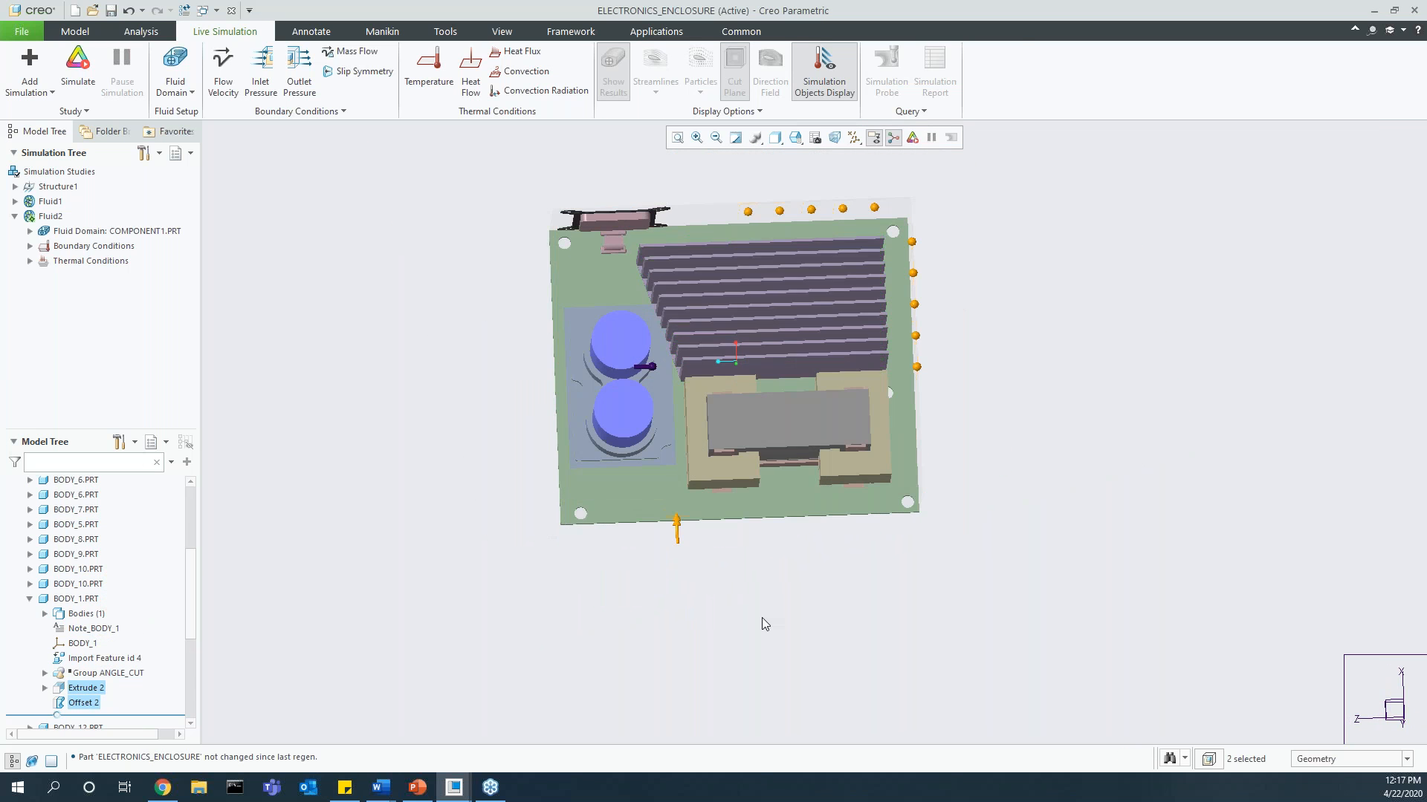
# Step: Rerun the enclosure's fluid simulation with velocity results on a cut plane, and turn it off after reviewing the flow
pyautogui.click(91, 87)
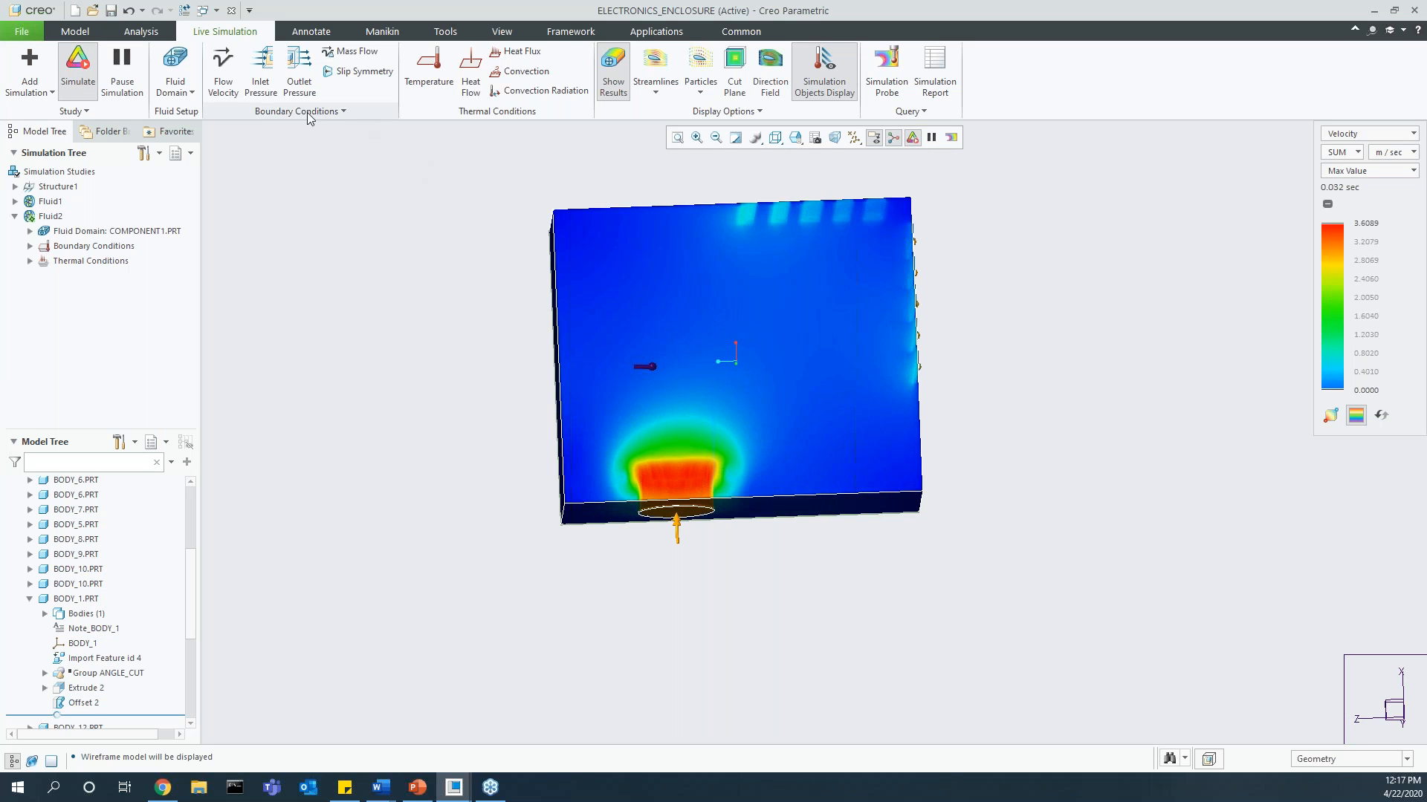
pyautogui.click(734, 63)
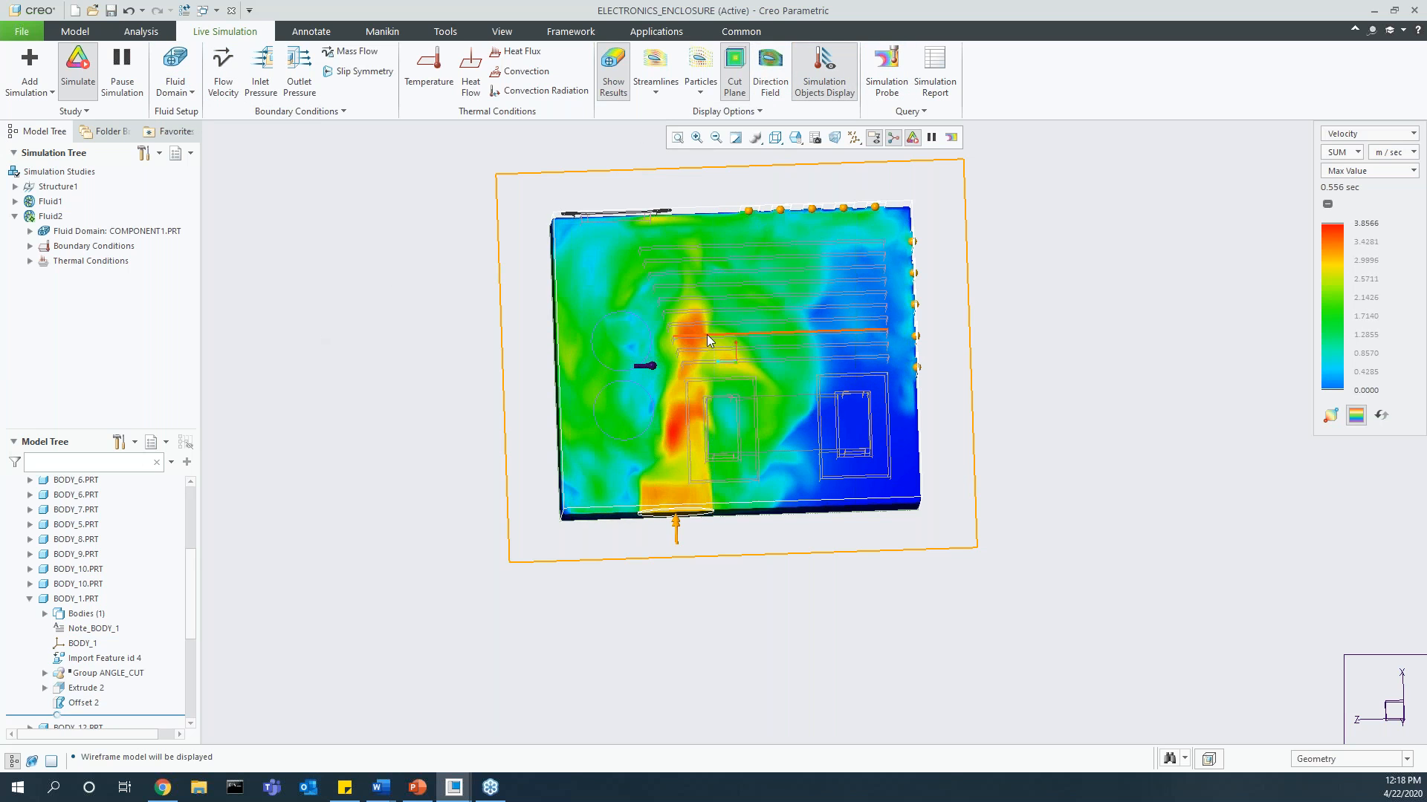
pyautogui.click(79, 81)
# Step: Switch to the RACECAR_ASM window and add a fluid simulation study
pyautogui.click(453, 788)
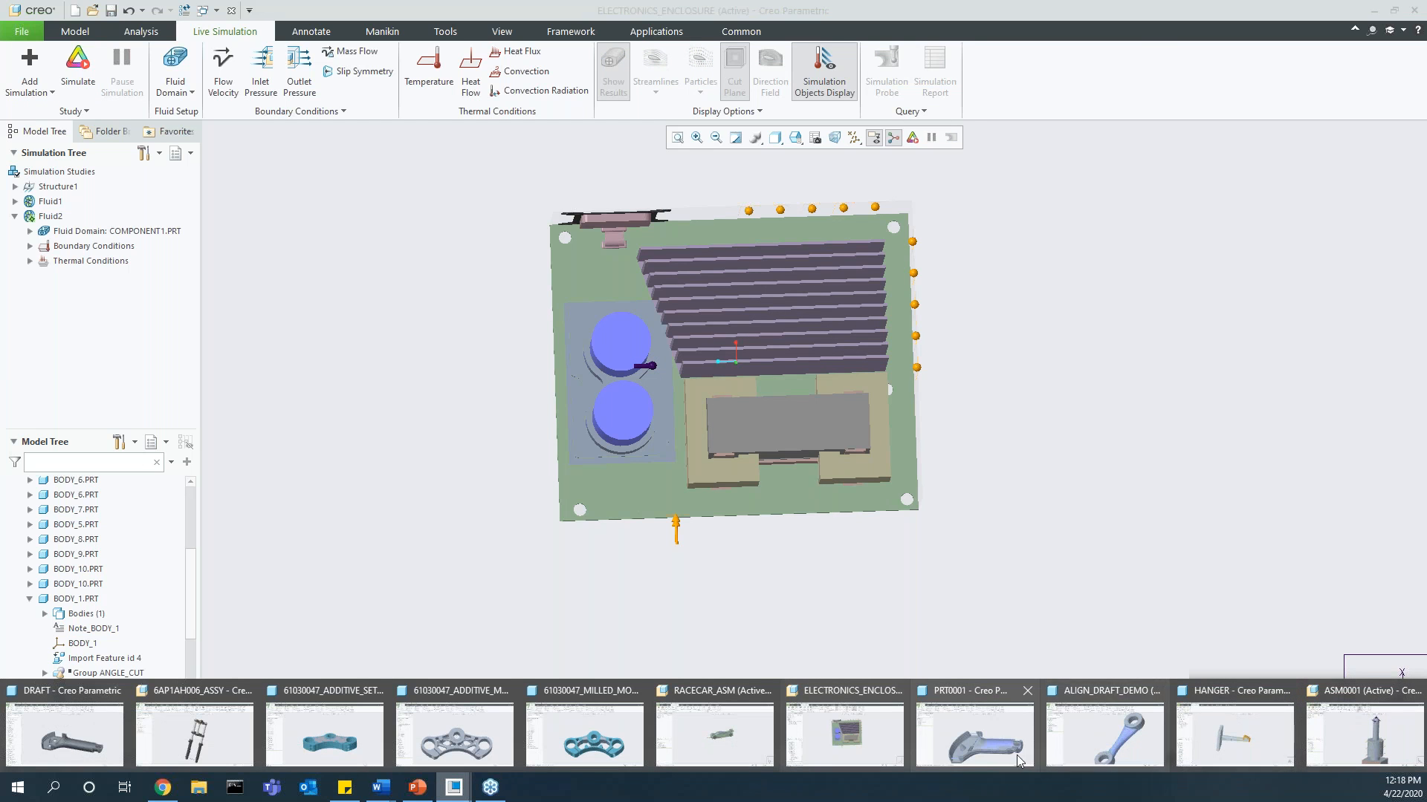
pyautogui.click(713, 735)
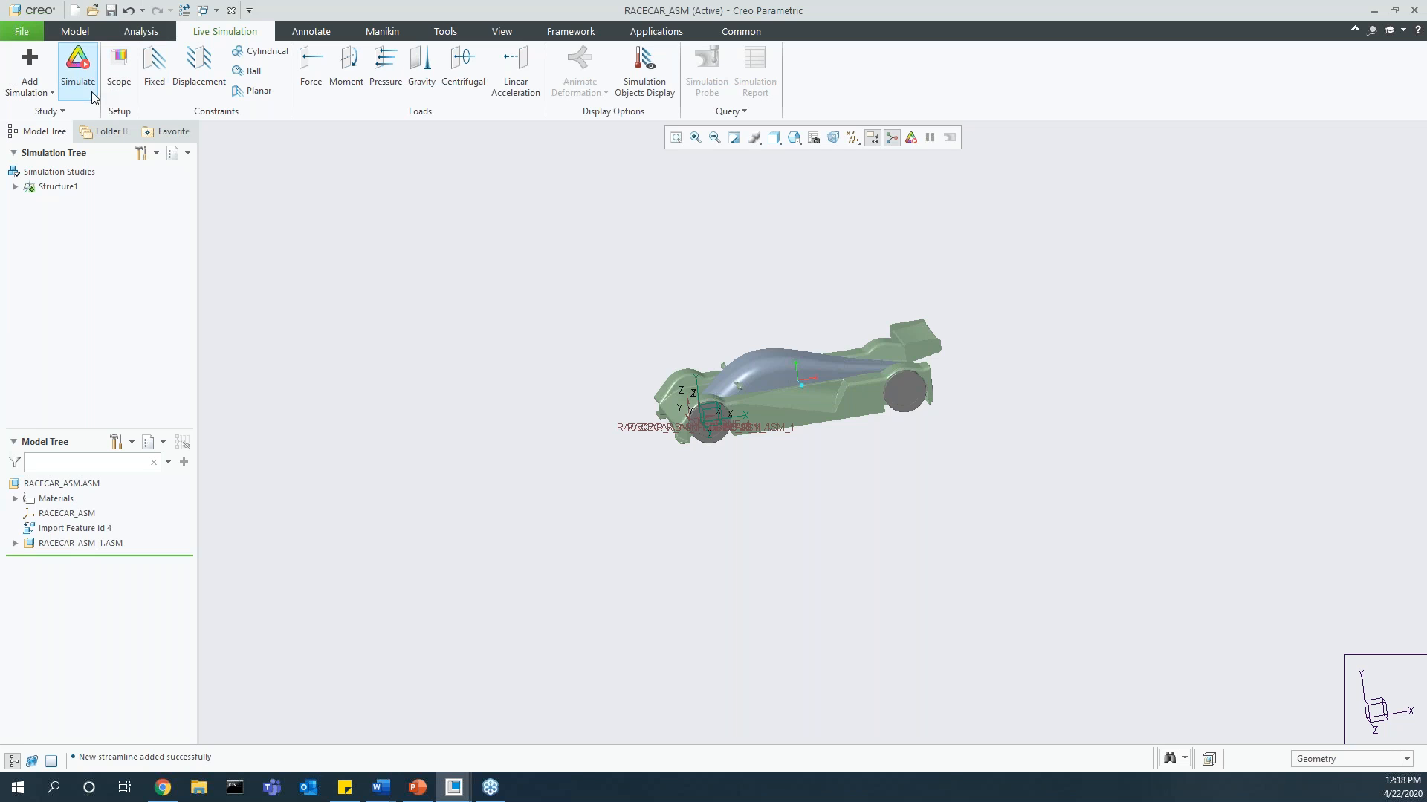
pyautogui.click(30, 83)
pyautogui.click(95, 211)
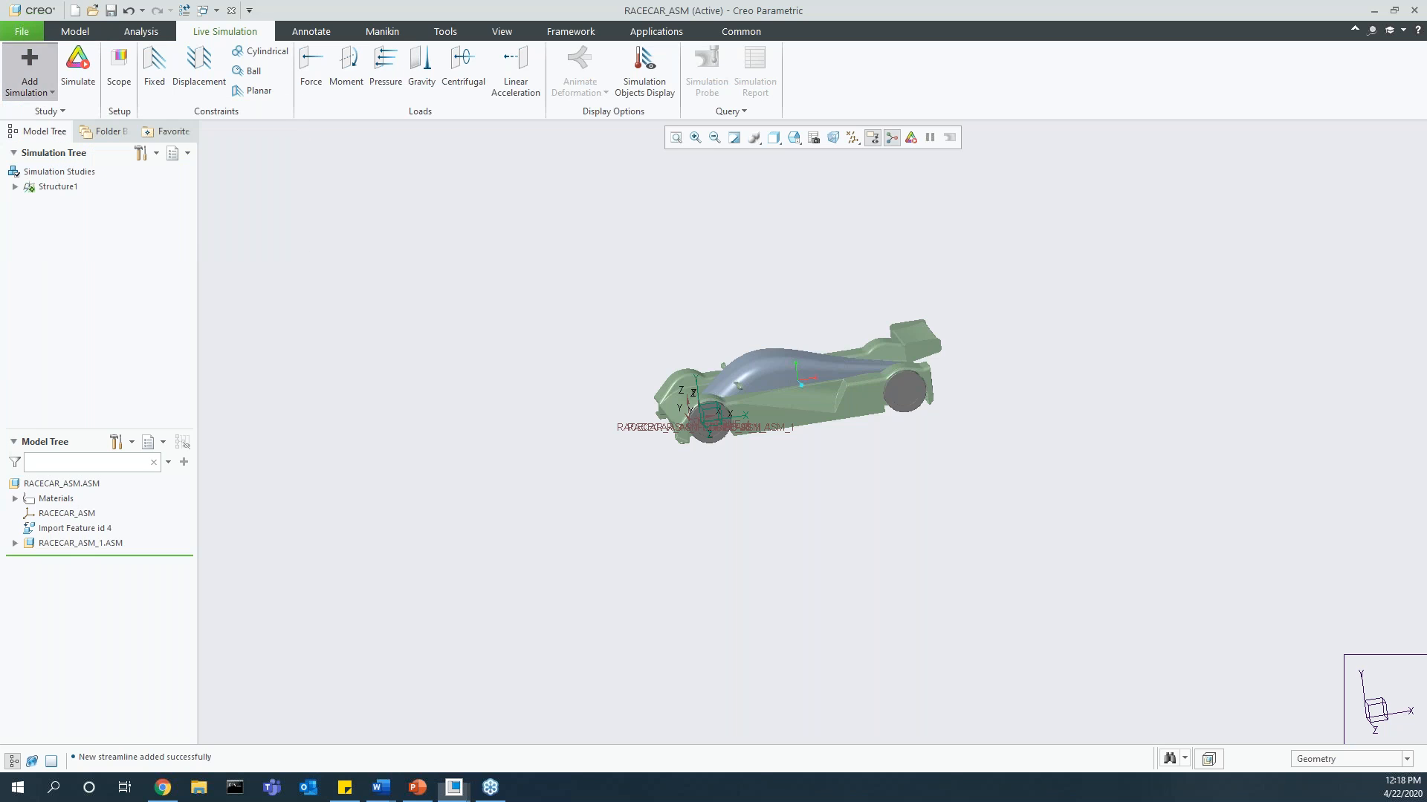
pyautogui.click(712, 439)
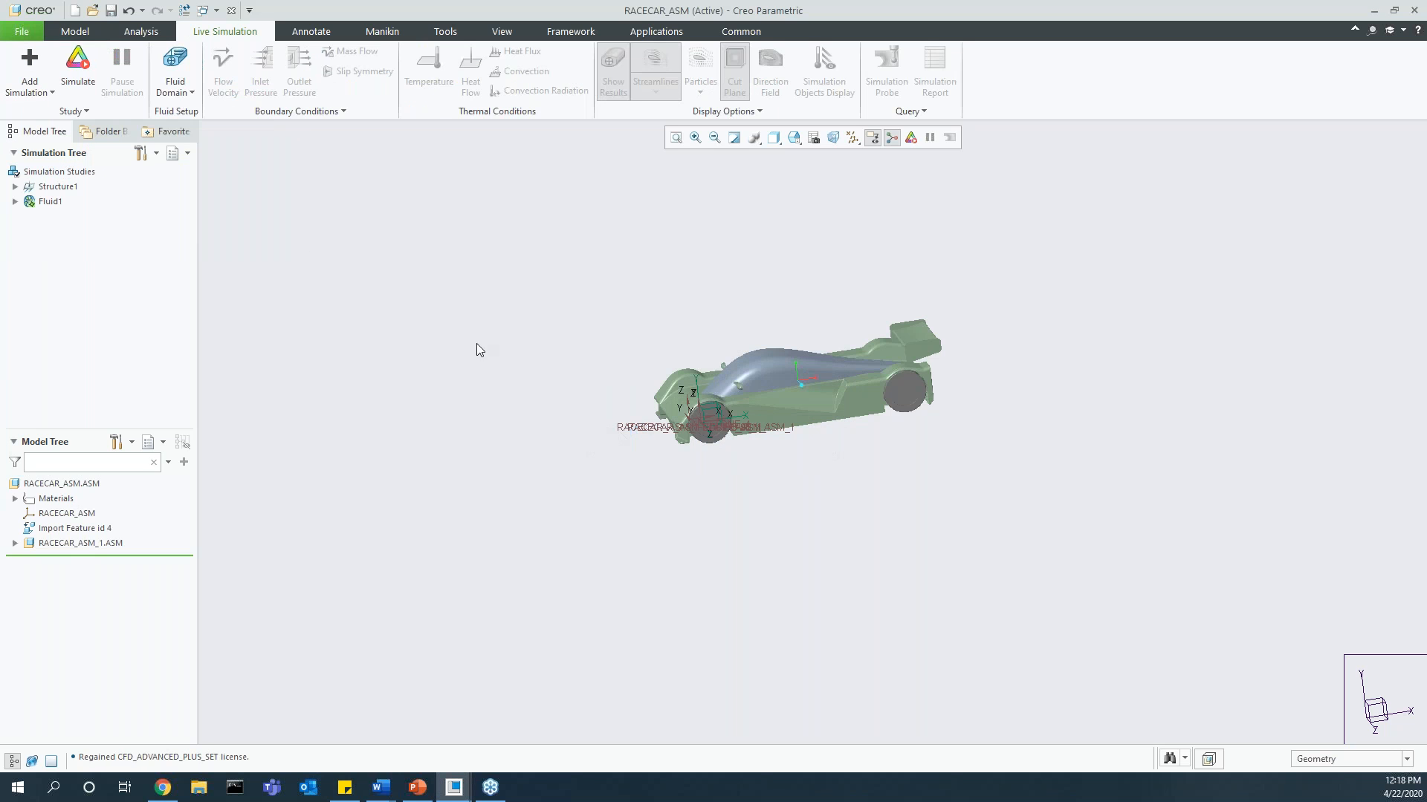
# Step: Create an enclosure volume around the race car, extending it ahead of the car, about 1.65 behind, 0.79 above, and 2.19 and 1.84 sideways
pyautogui.click(175, 86)
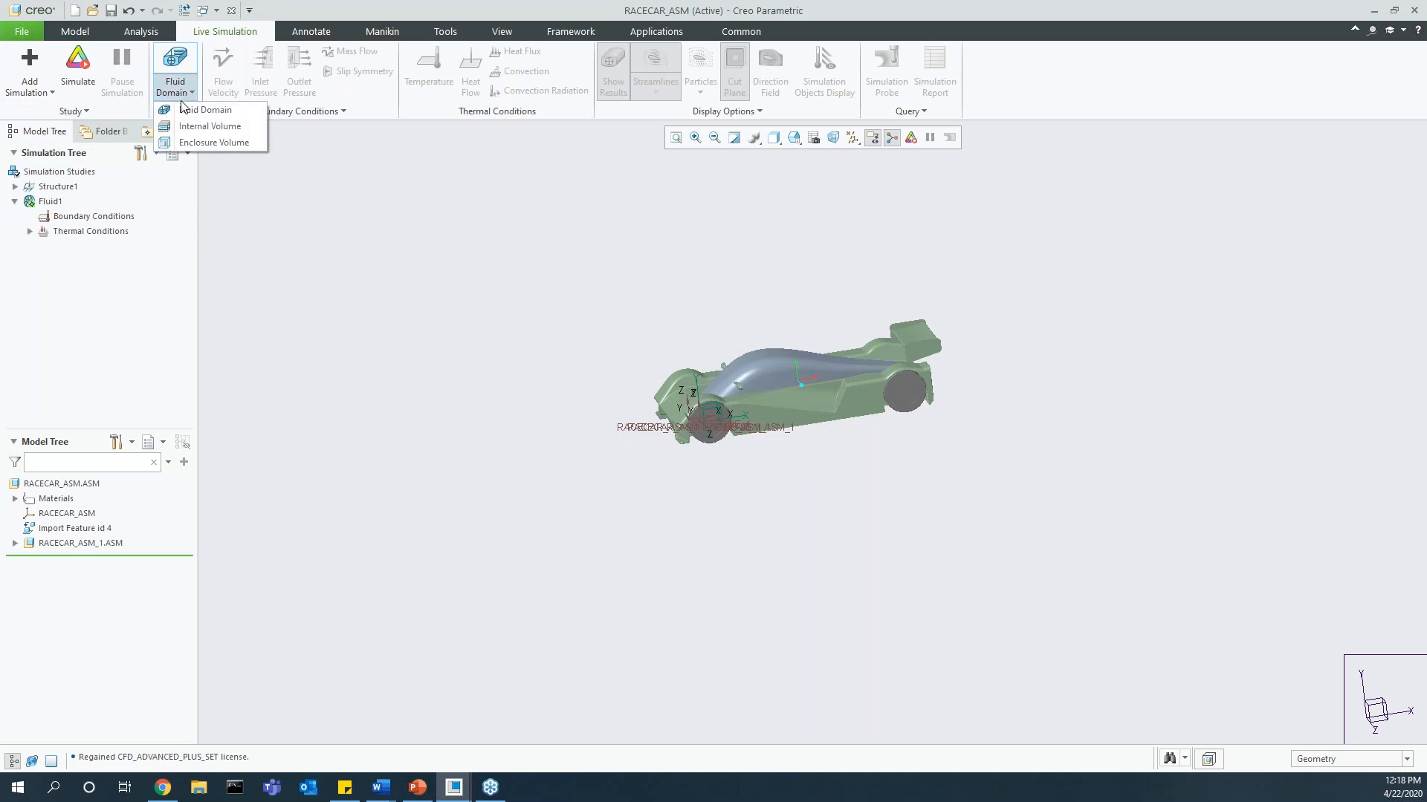
pyautogui.click(206, 143)
pyautogui.moveTo(664, 402); pyautogui.dragTo(513, 426)
pyautogui.moveTo(936, 361); pyautogui.dragTo(1057, 340)
pyautogui.moveTo(798, 398); pyautogui.dragTo(806, 436)
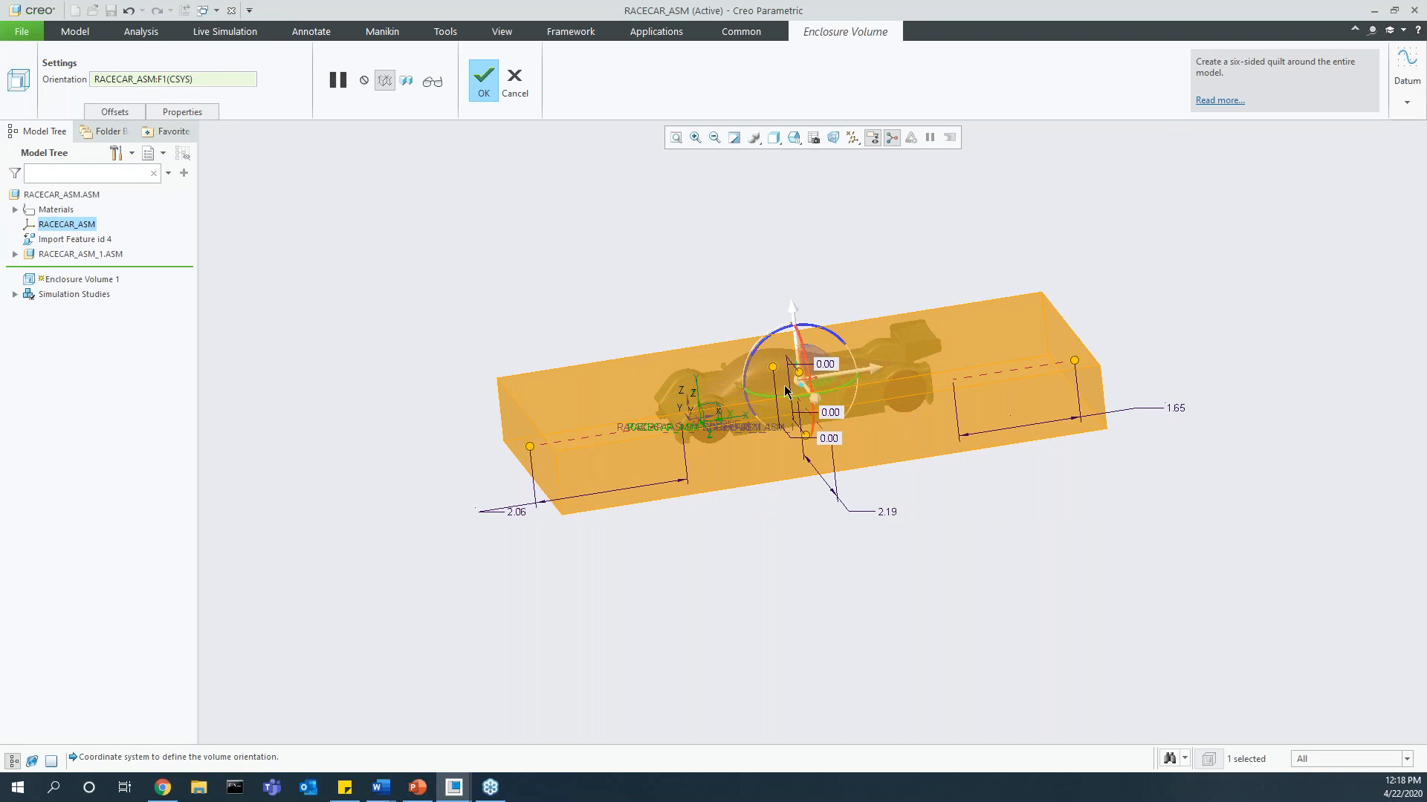
pyautogui.moveTo(773, 369); pyautogui.dragTo(591, 409)
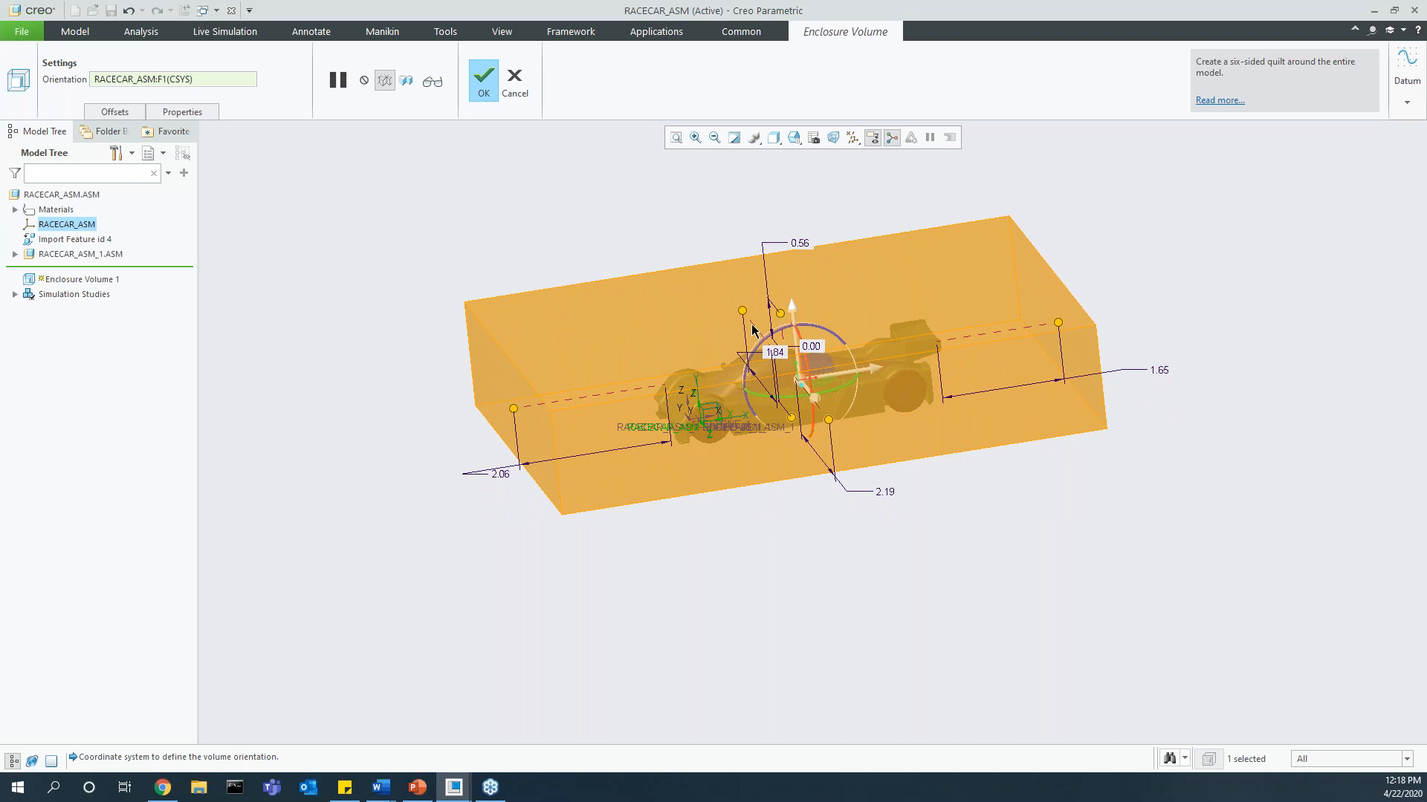
pyautogui.moveTo(793, 314); pyautogui.dragTo(792, 297)
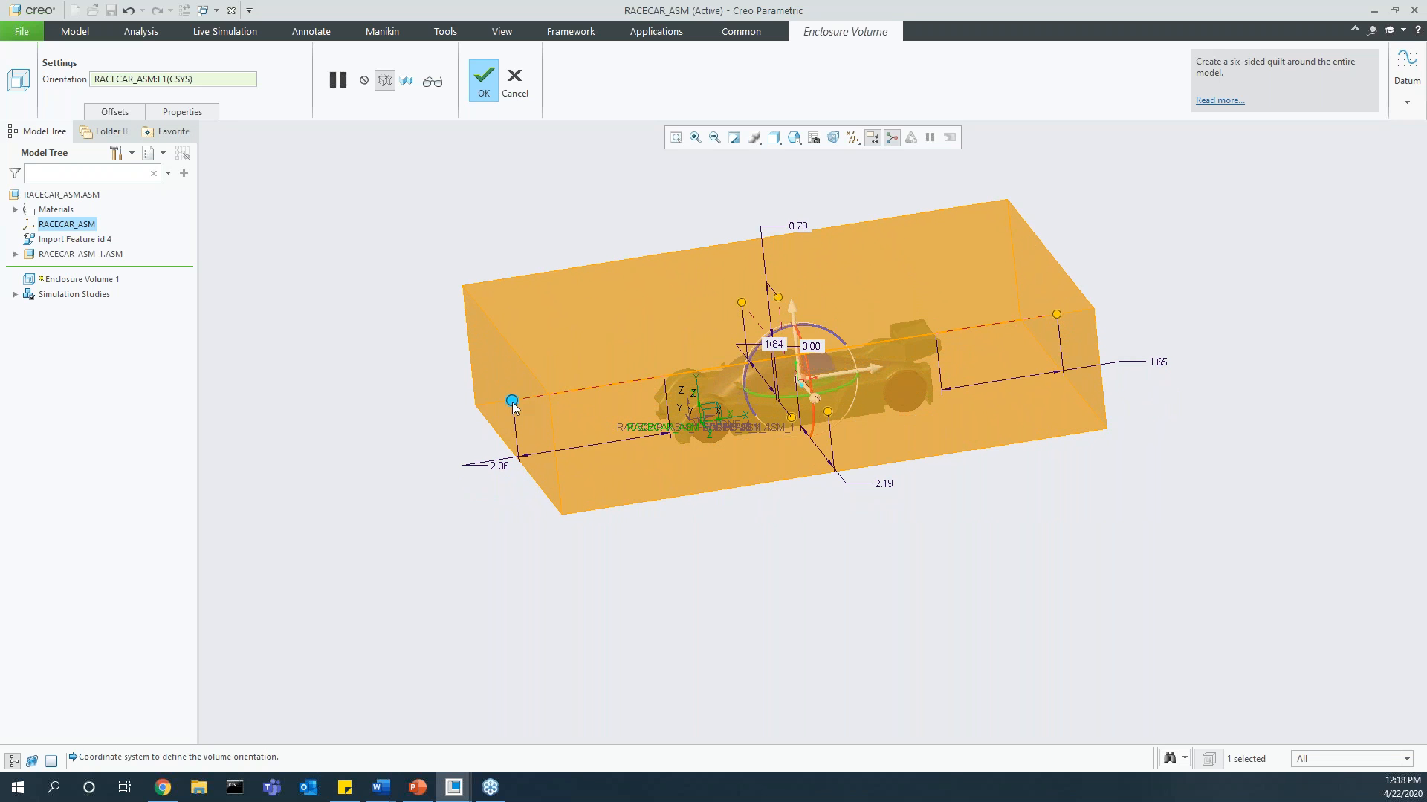
pyautogui.moveTo(512, 402); pyautogui.dragTo(480, 396)
pyautogui.click(485, 95)
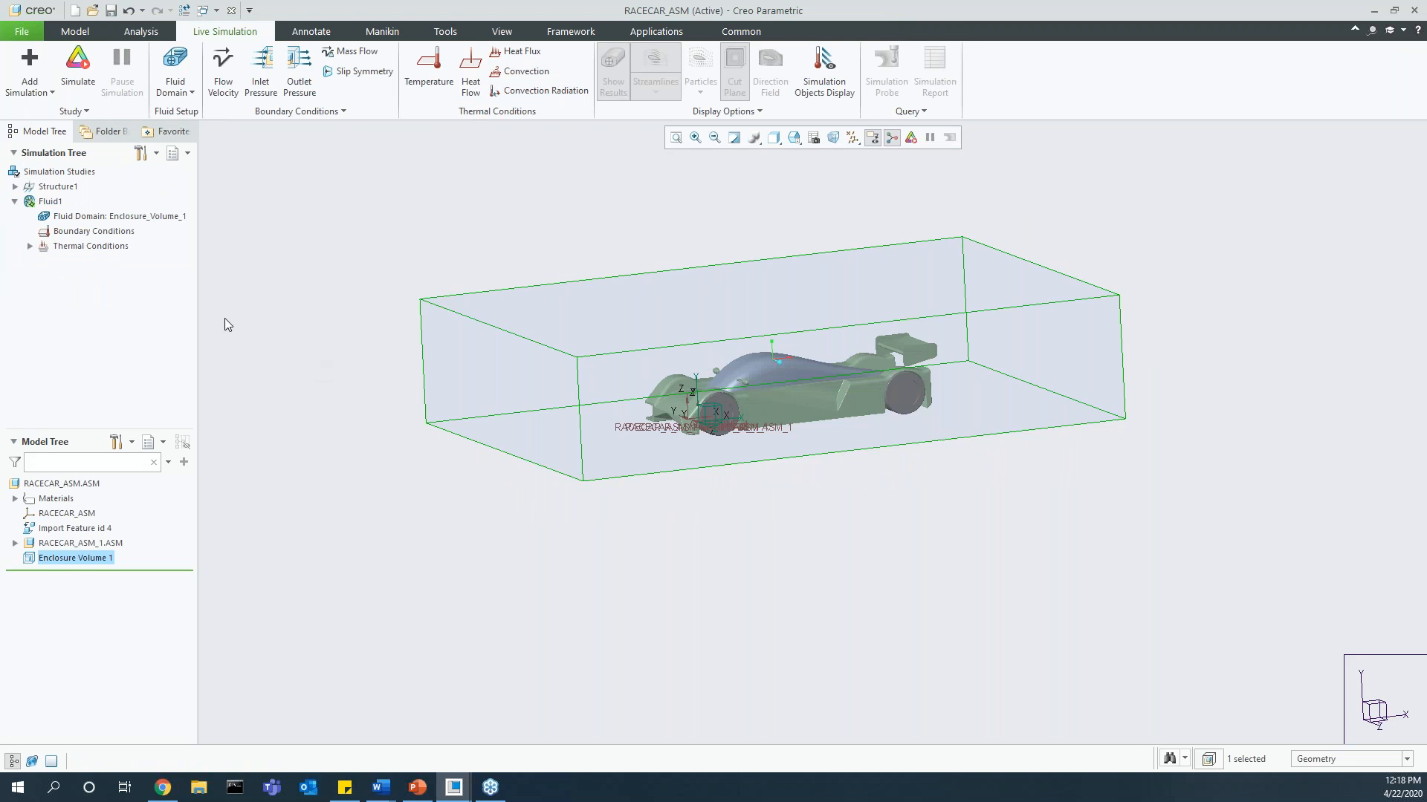
# Step: Assign the air.mtl fluid material to the enclosure volume's fluid domain, overriding the AIR material already in the model
pyautogui.click(79, 219)
pyautogui.rightClick(84, 218)
pyautogui.click(110, 221)
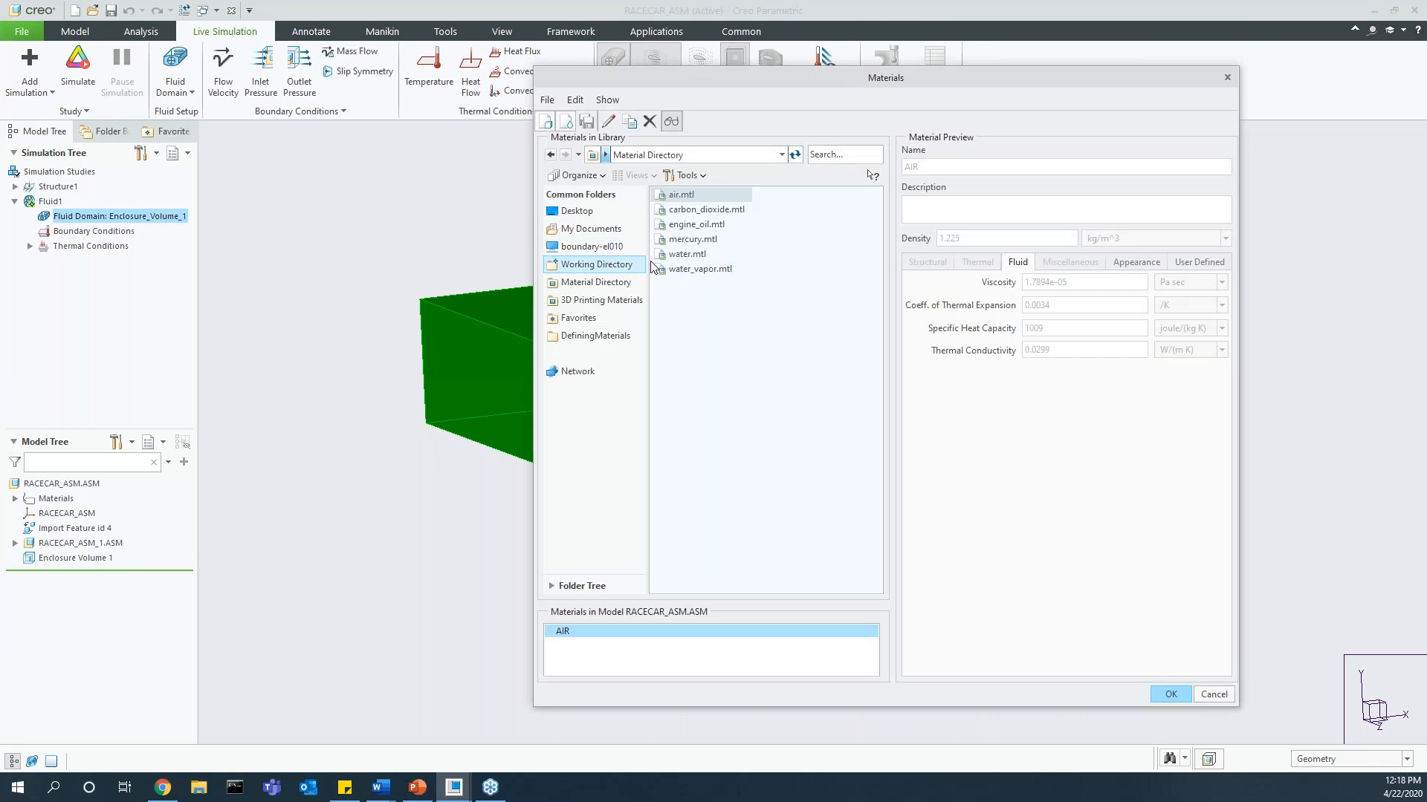
pyautogui.doubleClick(681, 194)
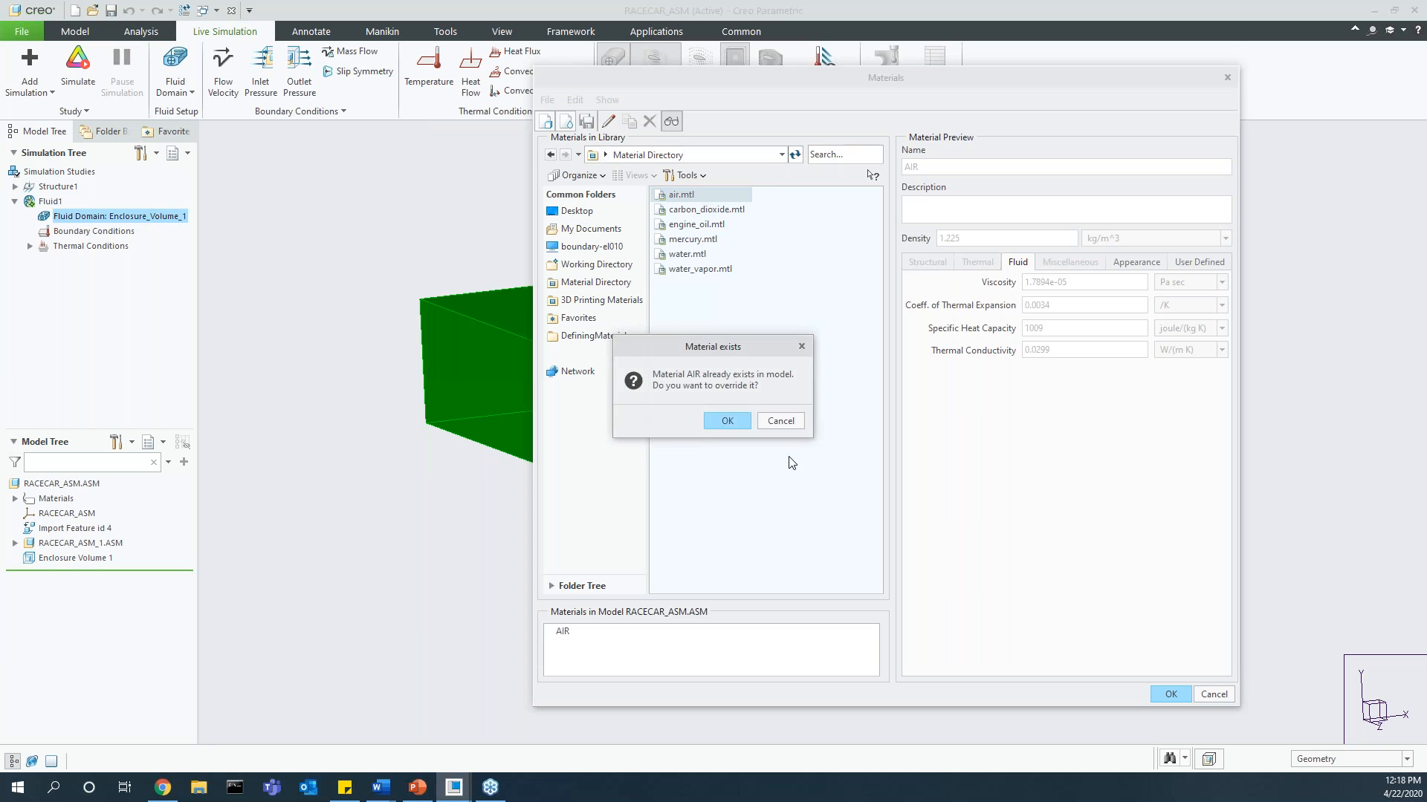
pyautogui.click(800, 421)
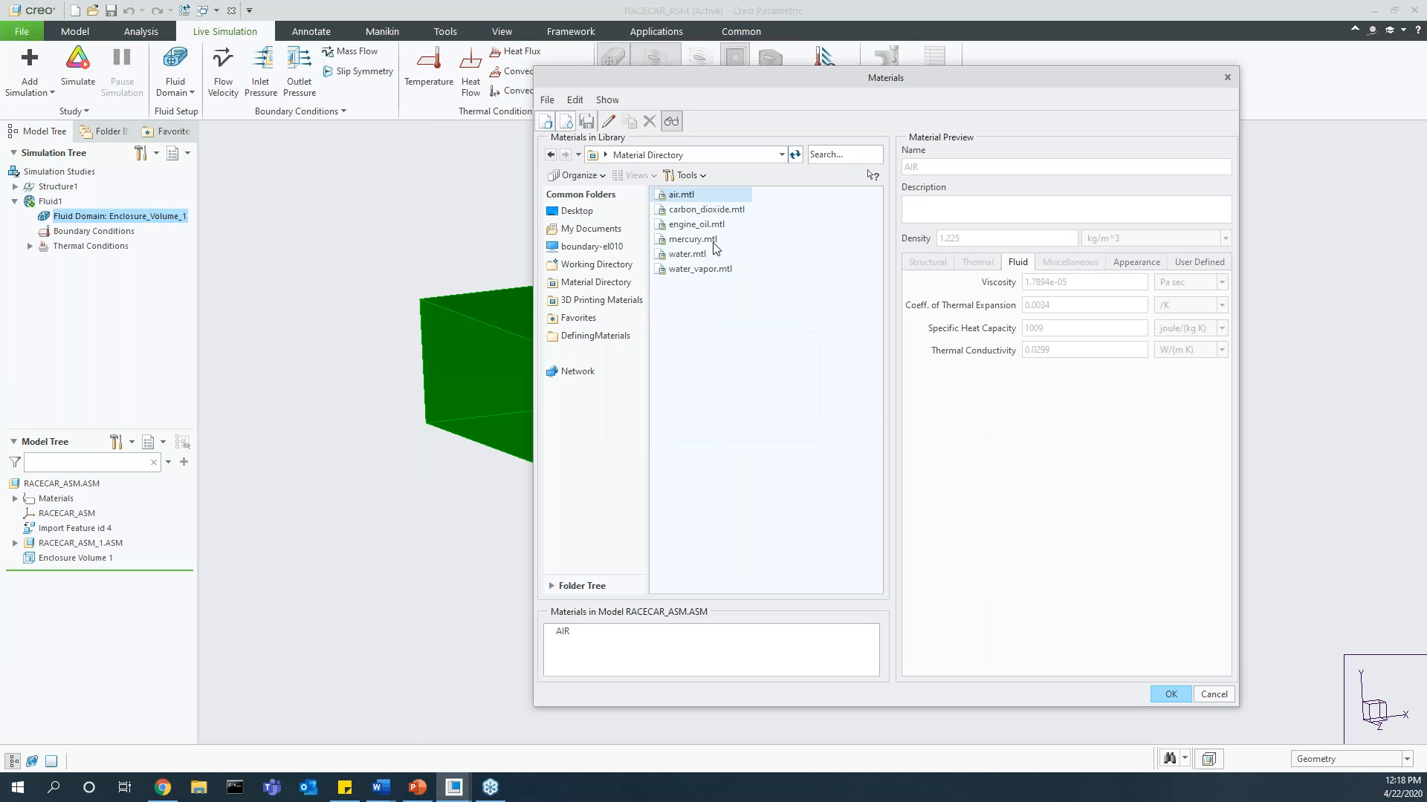
pyautogui.click(1171, 695)
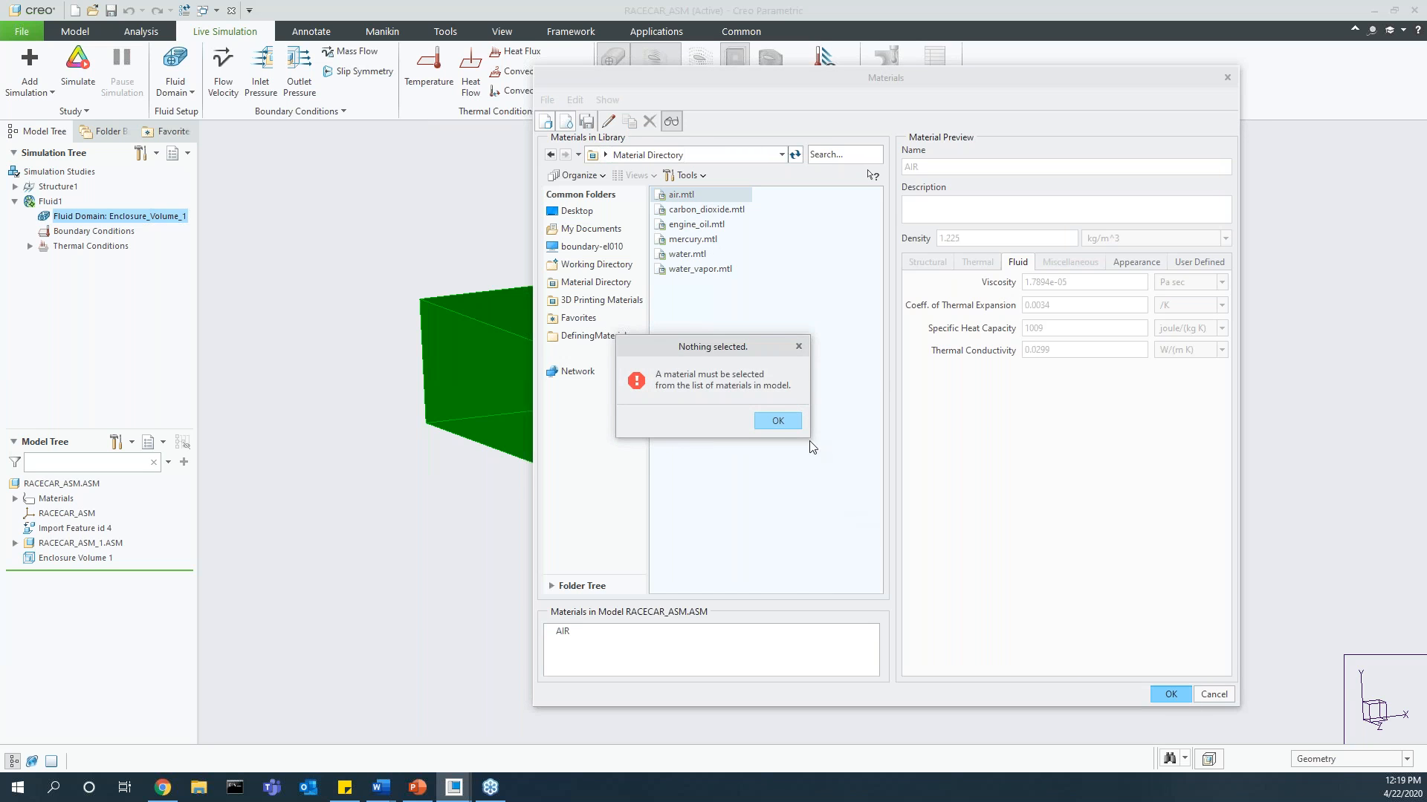
pyautogui.click(784, 418)
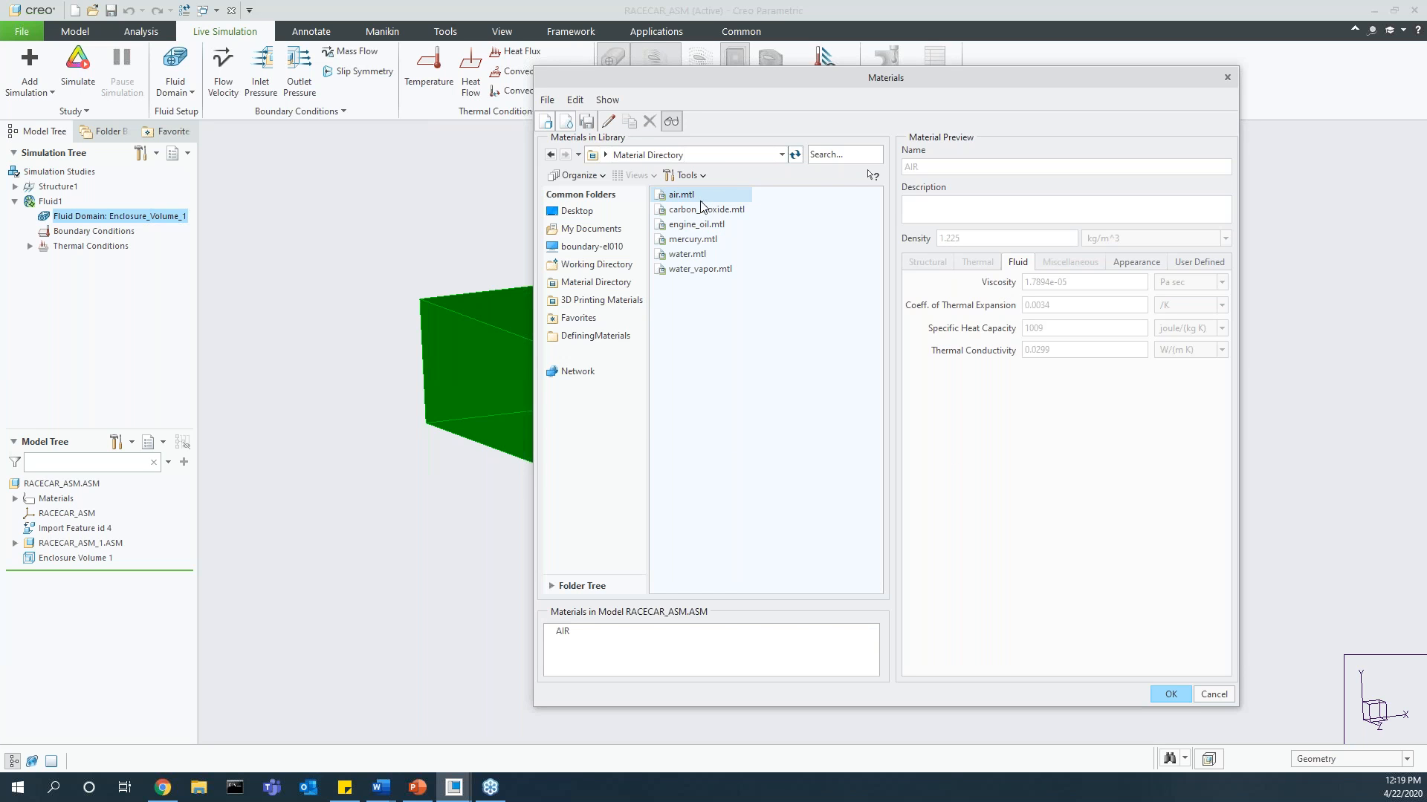
pyautogui.doubleClick(701, 199)
pyautogui.click(726, 418)
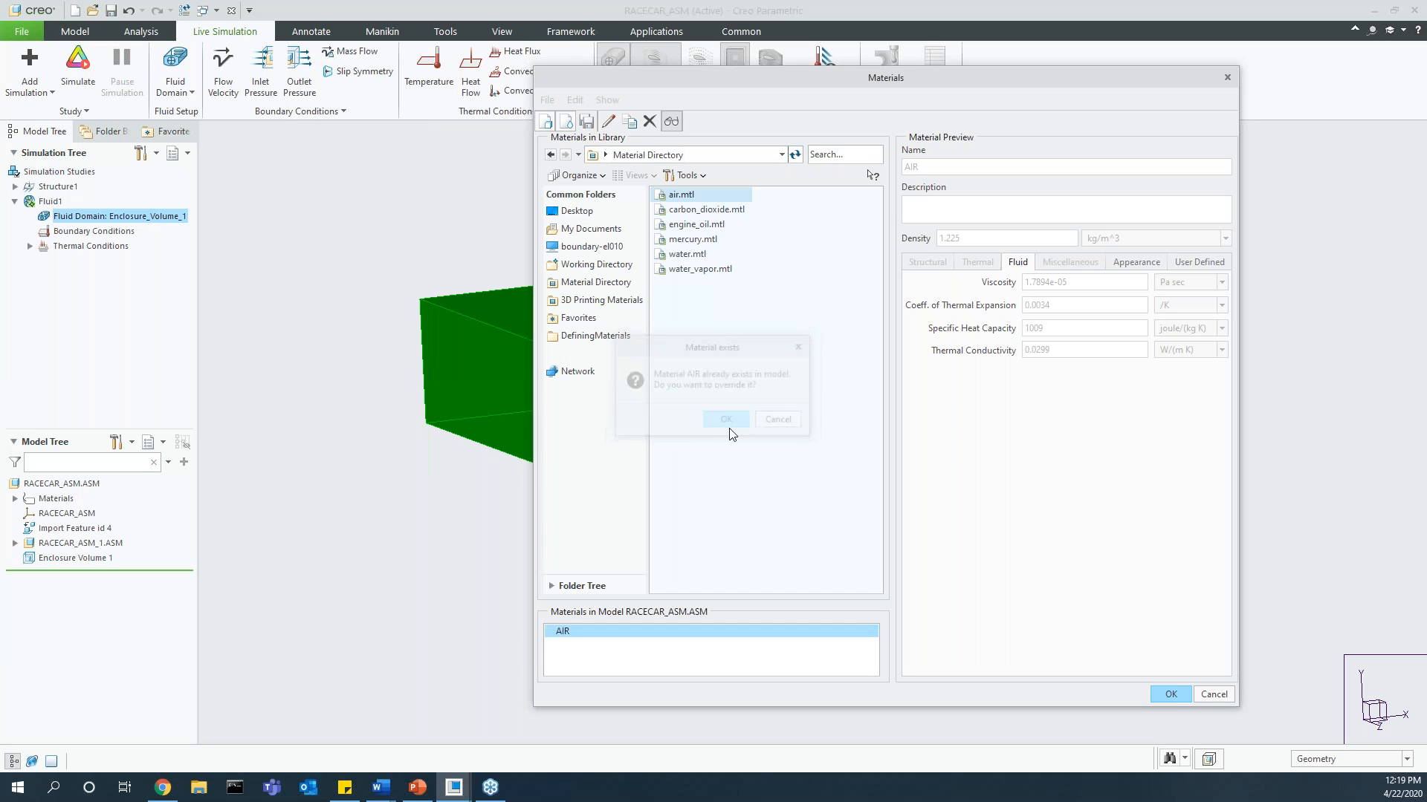
pyautogui.click(1168, 695)
pyautogui.click(30, 218)
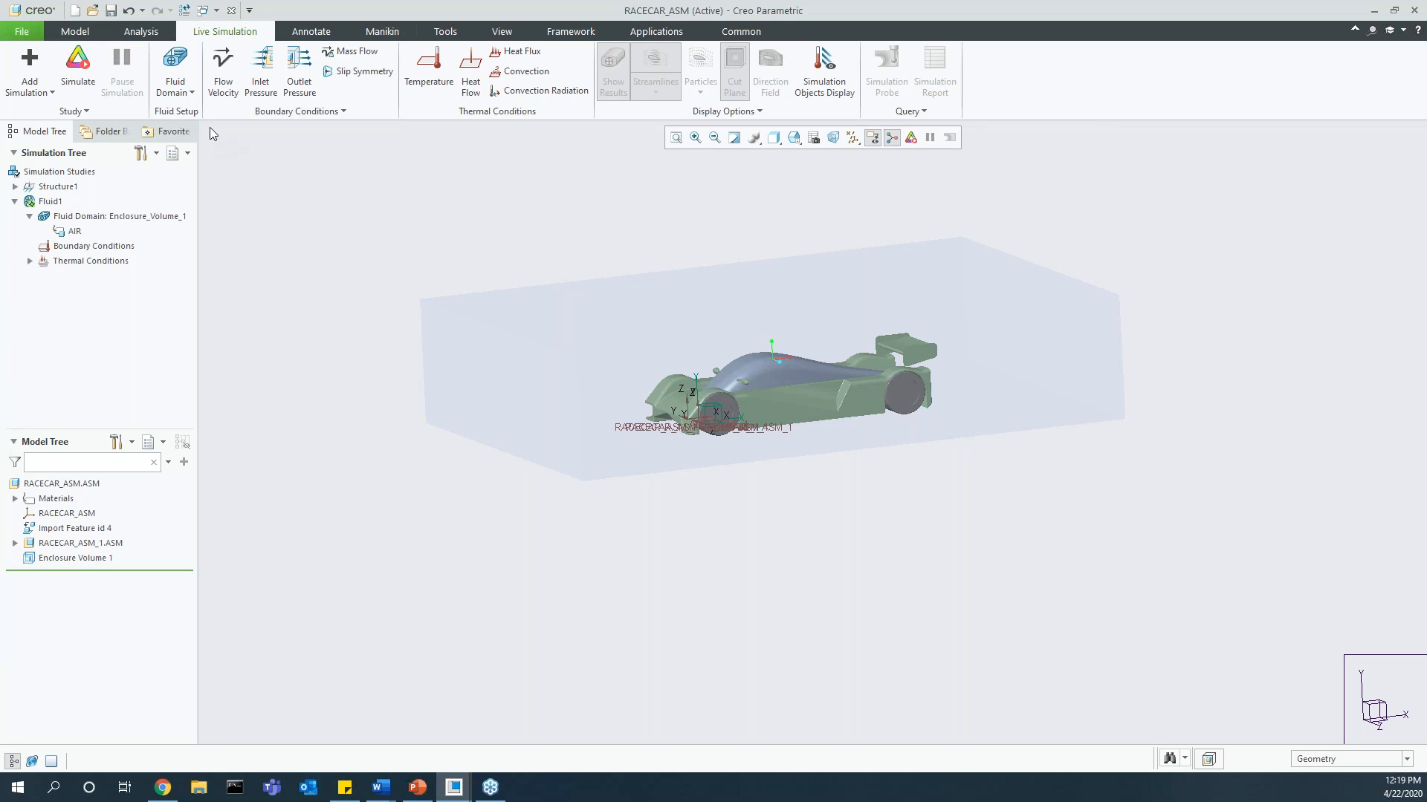
# Step: Apply a flow velocity of 40 m/sec with direction X = 1 to the enclosure face ahead of the car
pyautogui.click(223, 68)
pyautogui.click(489, 379)
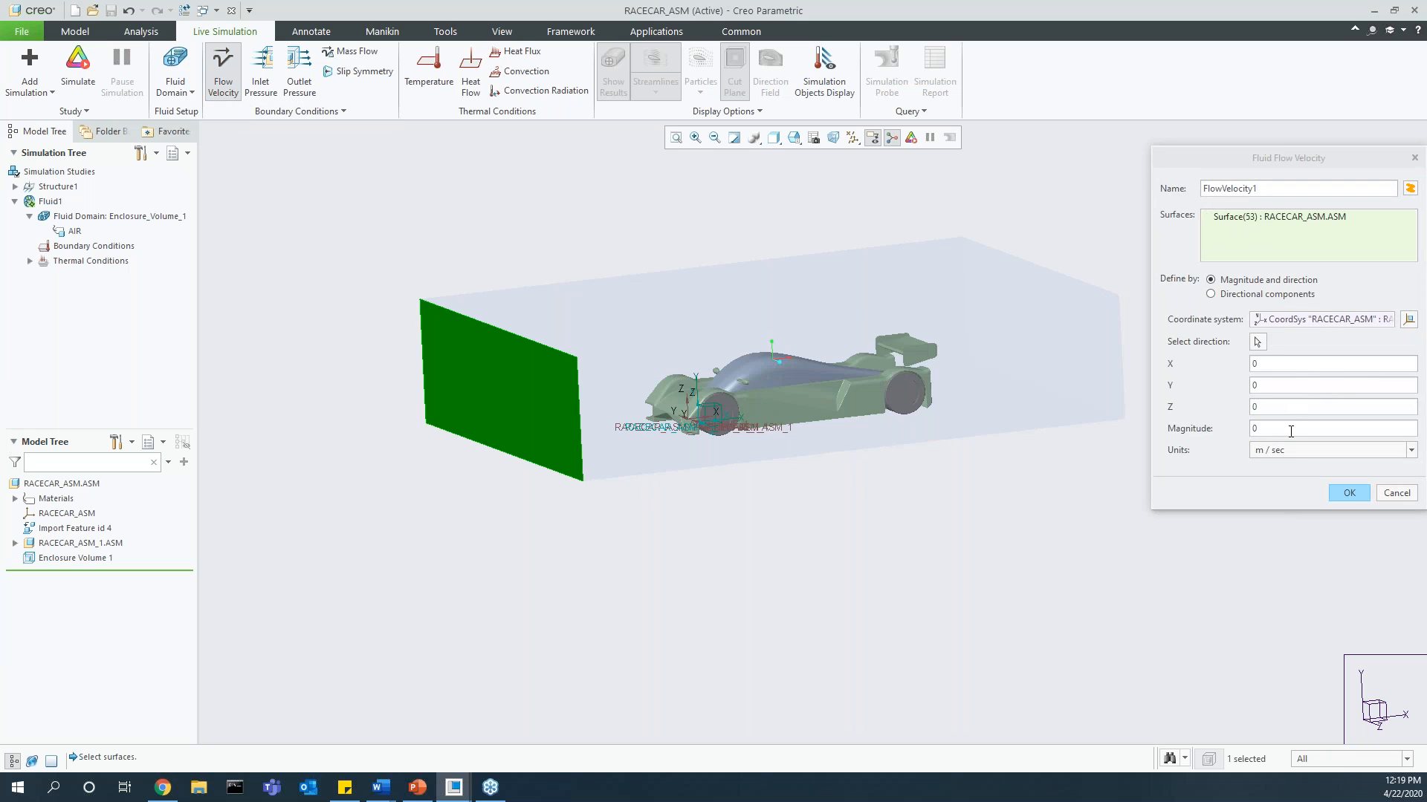
pyautogui.click(1270, 362)
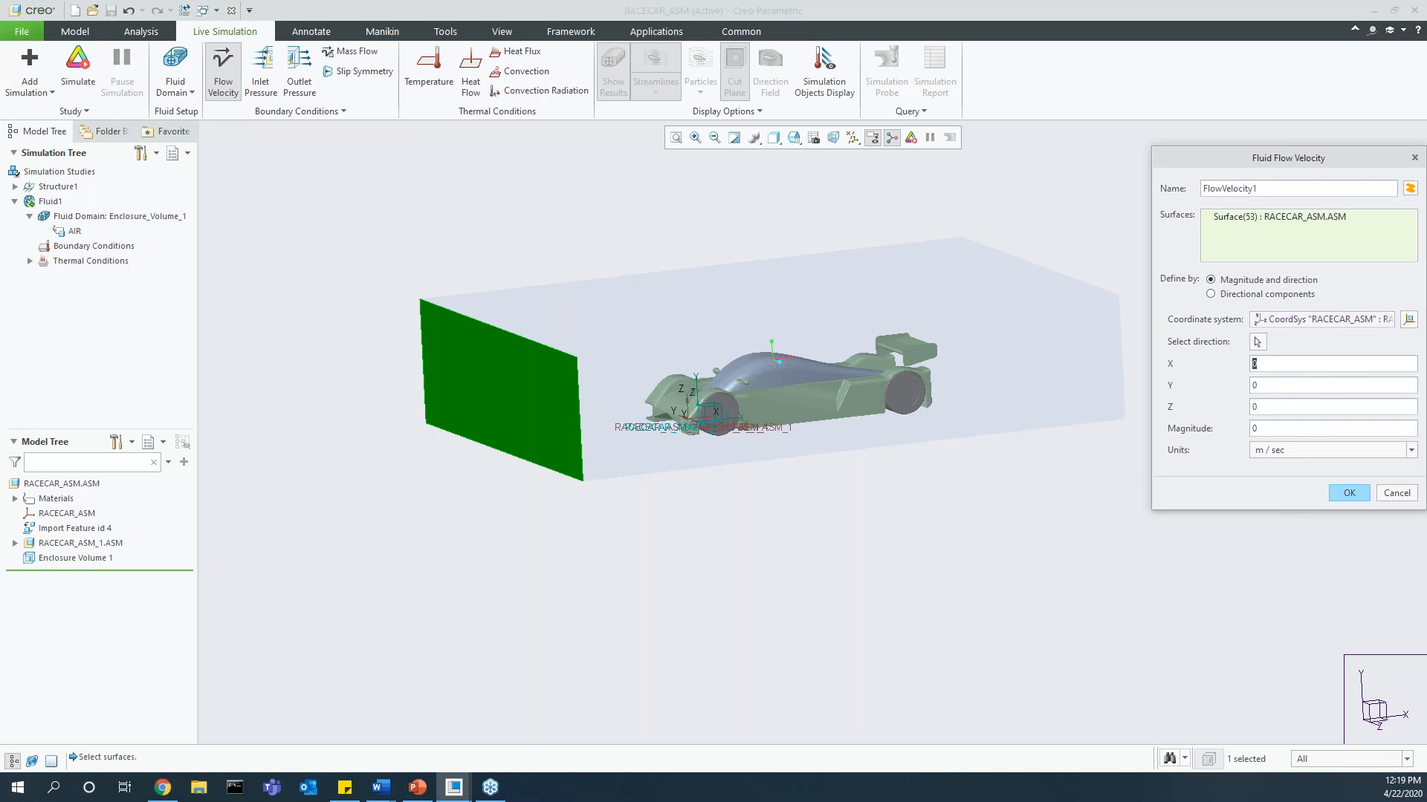
pyautogui.write('40')
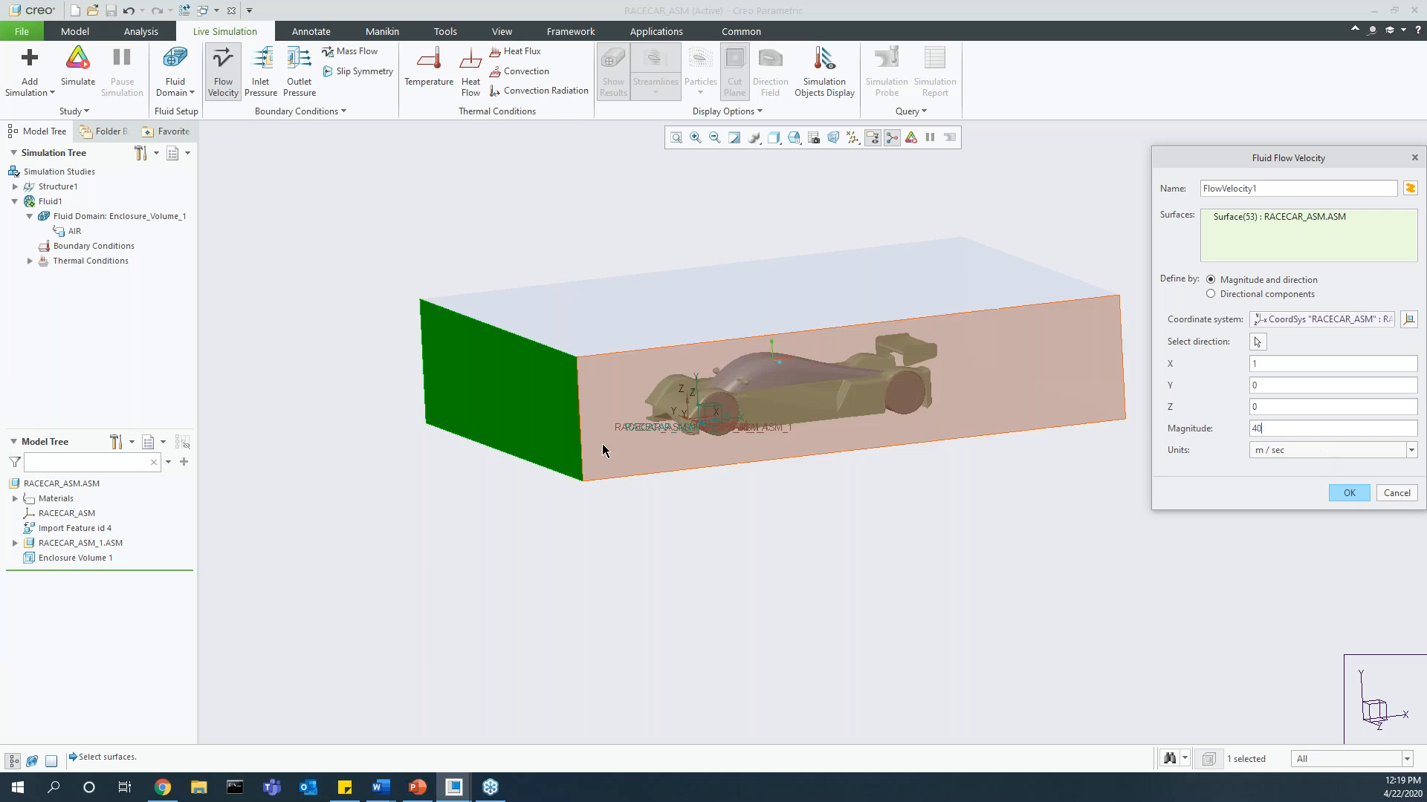
pyautogui.click(1348, 493)
# Step: Apply a slip symmetry condition to the enclosure volume's top face and both long side faces
pyautogui.moveTo(858, 537); pyautogui.dragTo(775, 518, button='middle')
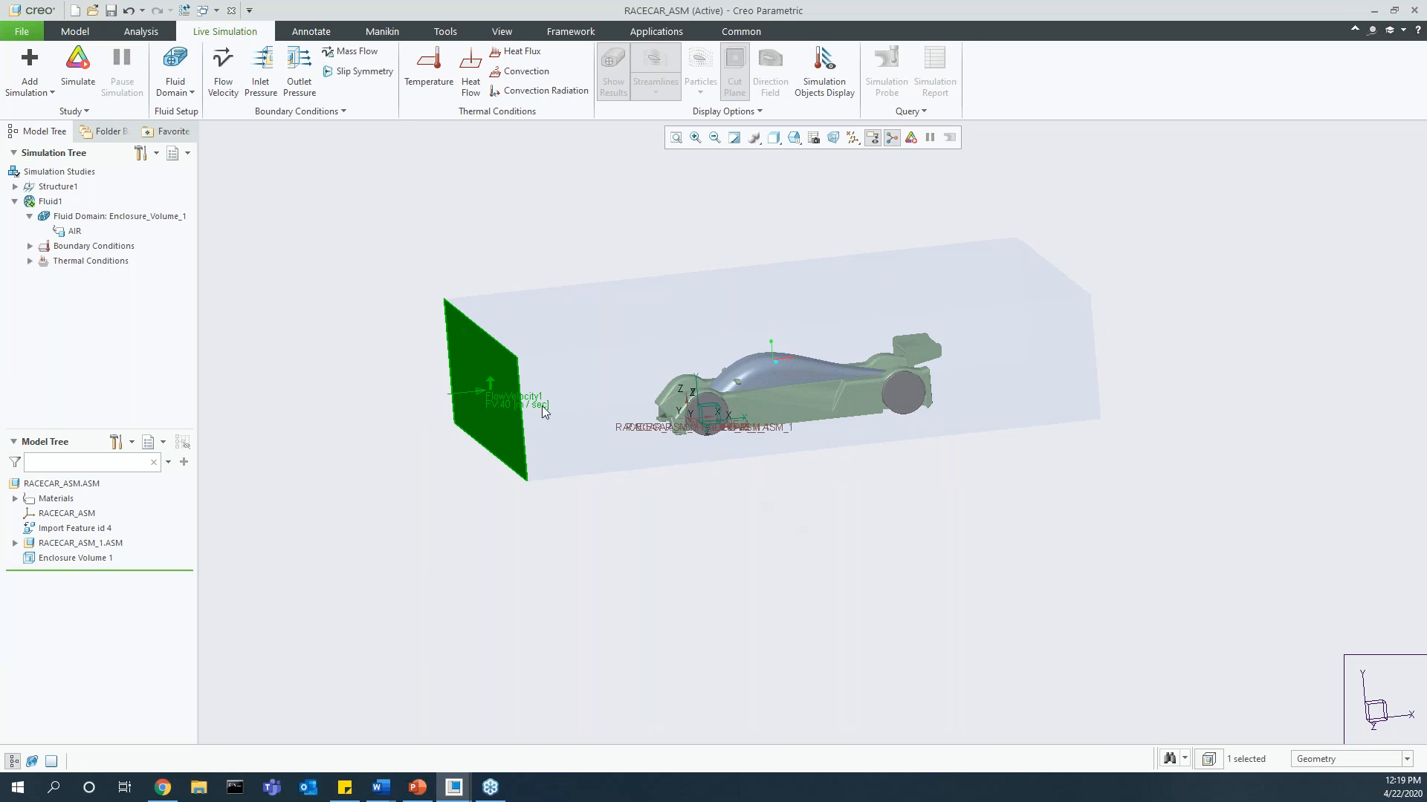
pyautogui.click(450, 483)
pyautogui.click(361, 71)
pyautogui.click(598, 371)
pyautogui.click(599, 334)
pyautogui.moveTo(600, 338); pyautogui.dragTo(788, 401, button='middle')
pyautogui.click(550, 363)
pyautogui.click(1349, 290)
# Step: Apply an outlet pressure of 0 Pa to the enclosure face behind the car
pyautogui.moveTo(1100, 386); pyautogui.dragTo(981, 383, button='middle')
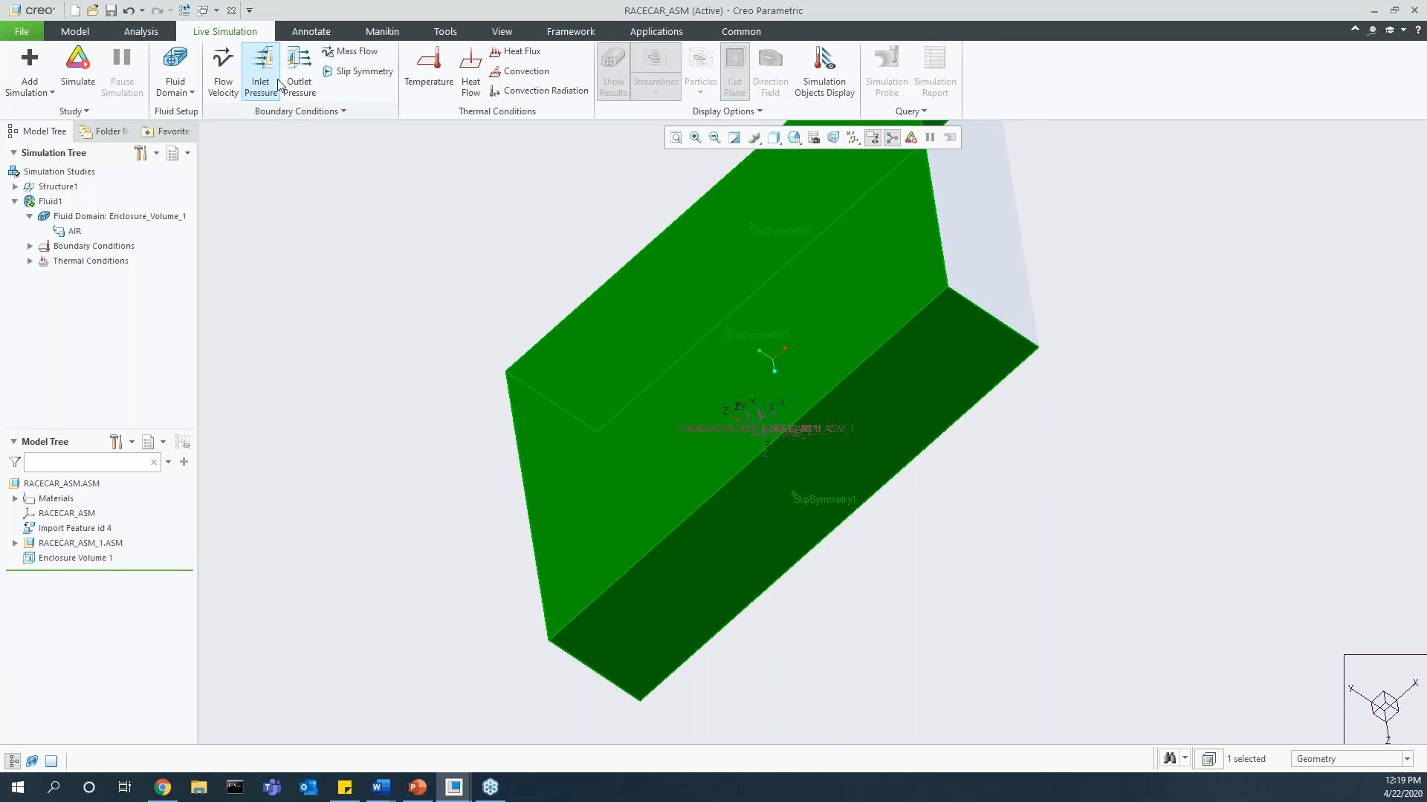
pyautogui.click(298, 75)
pyautogui.click(981, 238)
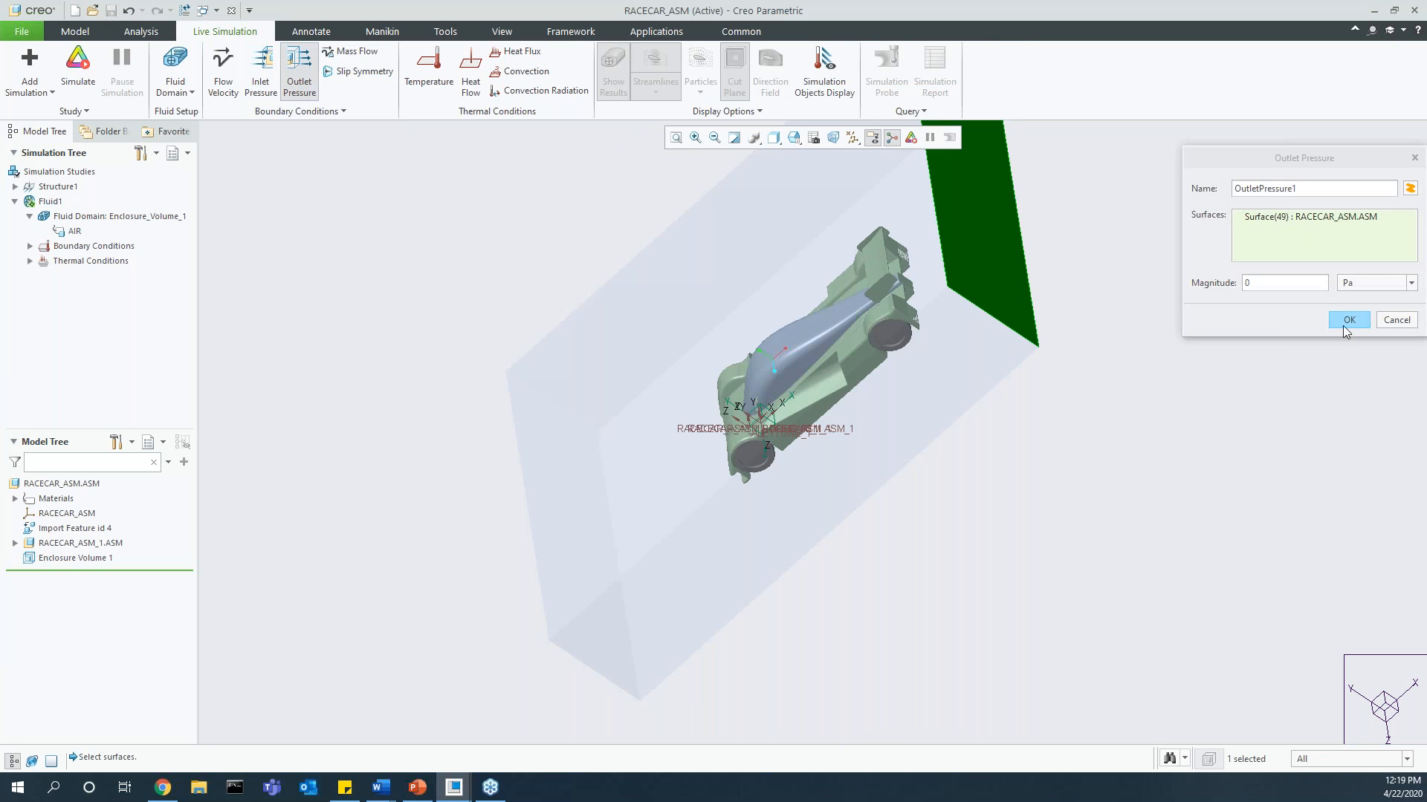
pyautogui.click(1347, 321)
# Step: Run the race car's fluid simulation
pyautogui.keyDown('shift'); pyautogui.moveTo(837, 417); pyautogui.dragTo(855, 475, button='middle'); pyautogui.keyUp('shift')
pyautogui.moveTo(856, 475); pyautogui.dragTo(962, 324, button='middle')
pyautogui.click(1035, 278)
pyautogui.click(78, 67)
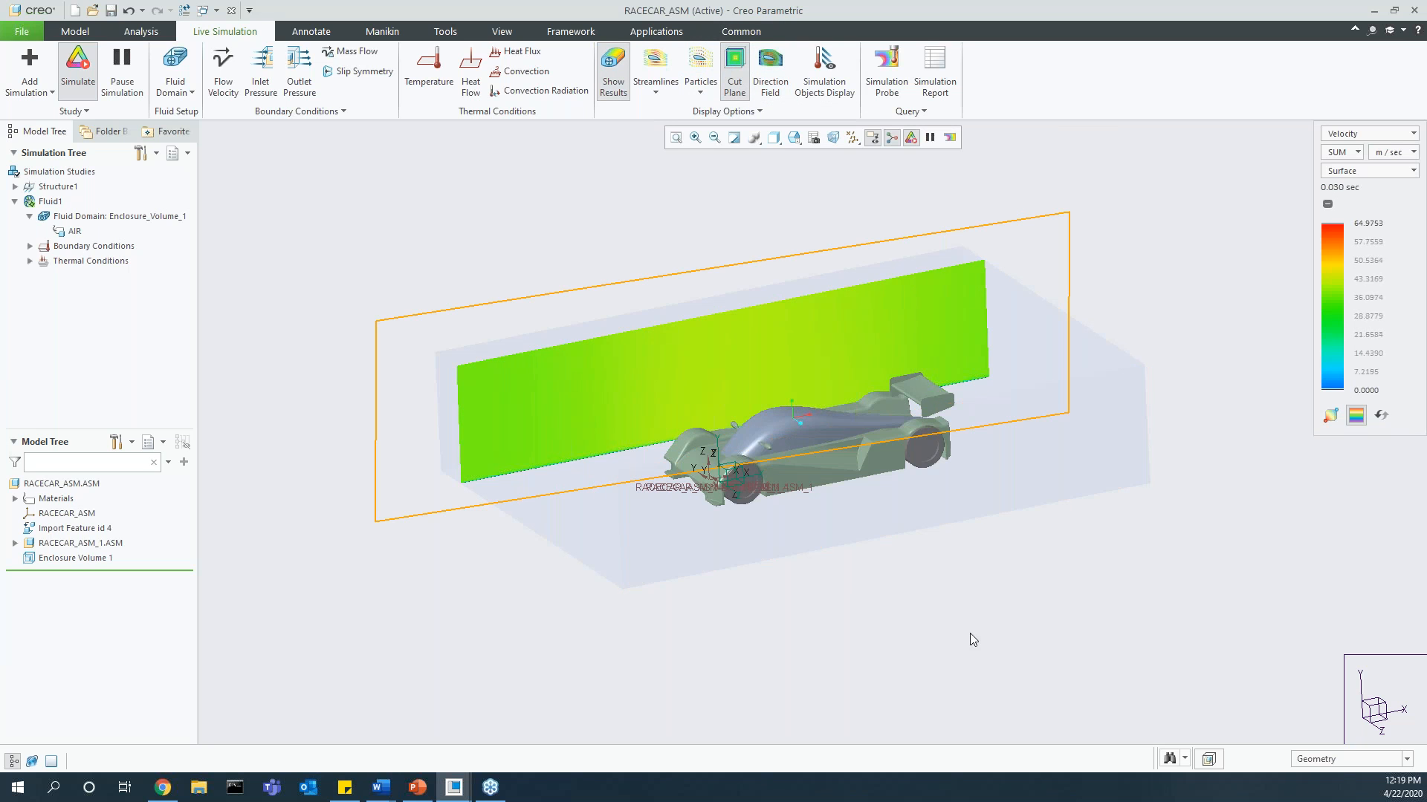
# Step: Set the selection filter to Fluid Objects and move the cut plane from the enclosure's far side into the race car
pyautogui.click(1342, 764)
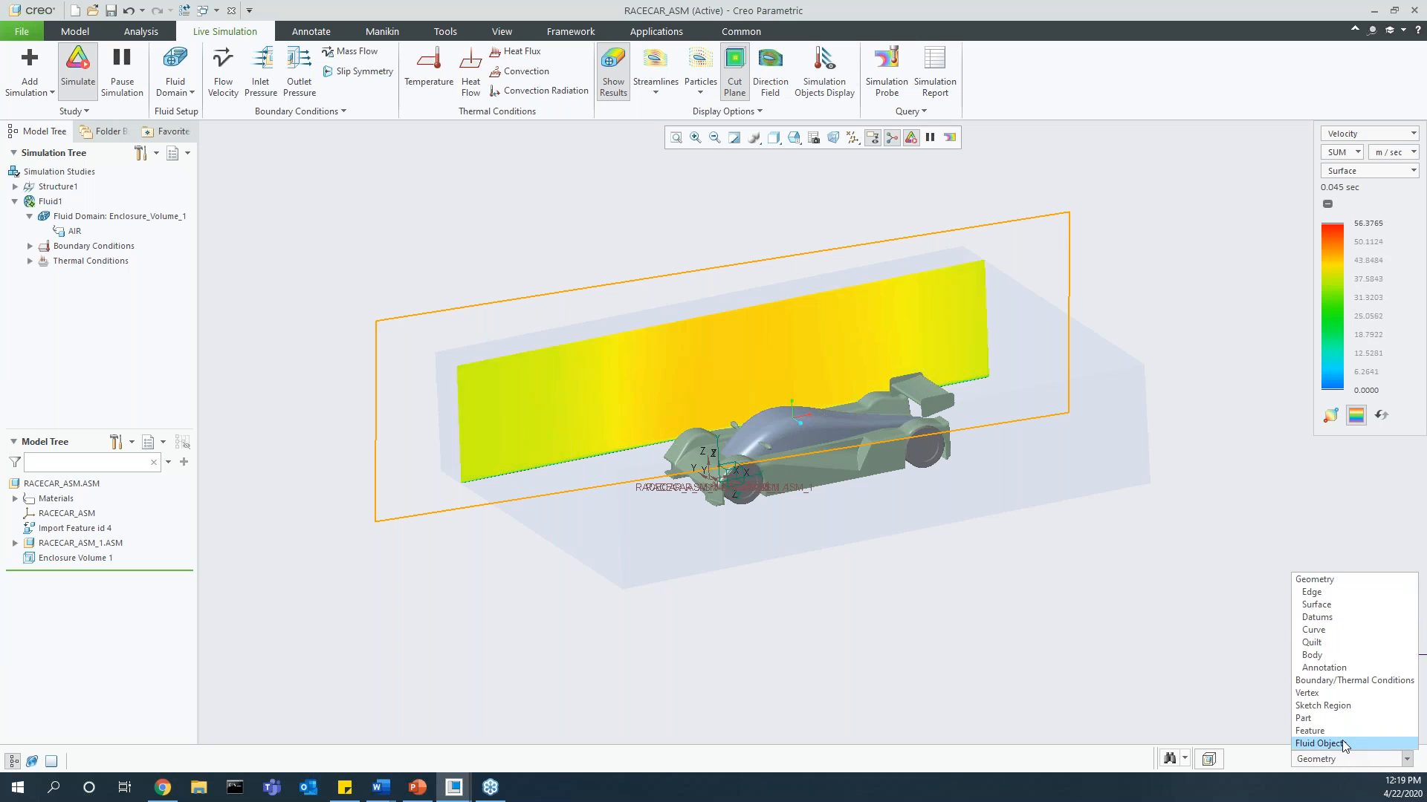
pyautogui.click(1330, 743)
pyautogui.click(374, 416)
pyautogui.moveTo(761, 395); pyautogui.dragTo(802, 445)
pyautogui.moveTo(802, 446); pyautogui.dragTo(782, 542, button='middle')
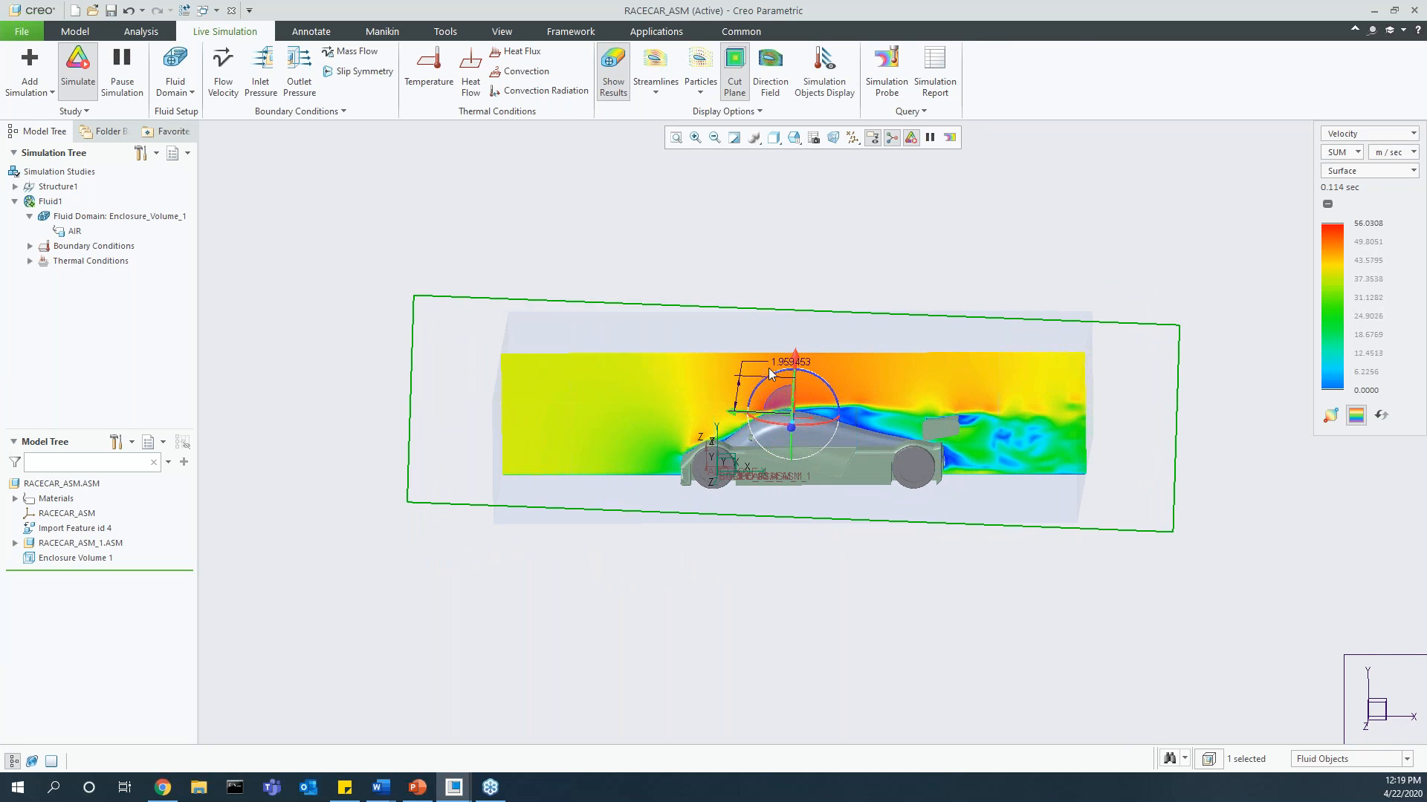
# Step: Tilt the cut plane slightly within its own plane and shift it back to the far side of the car
pyautogui.moveTo(772, 370); pyautogui.dragTo(779, 330)
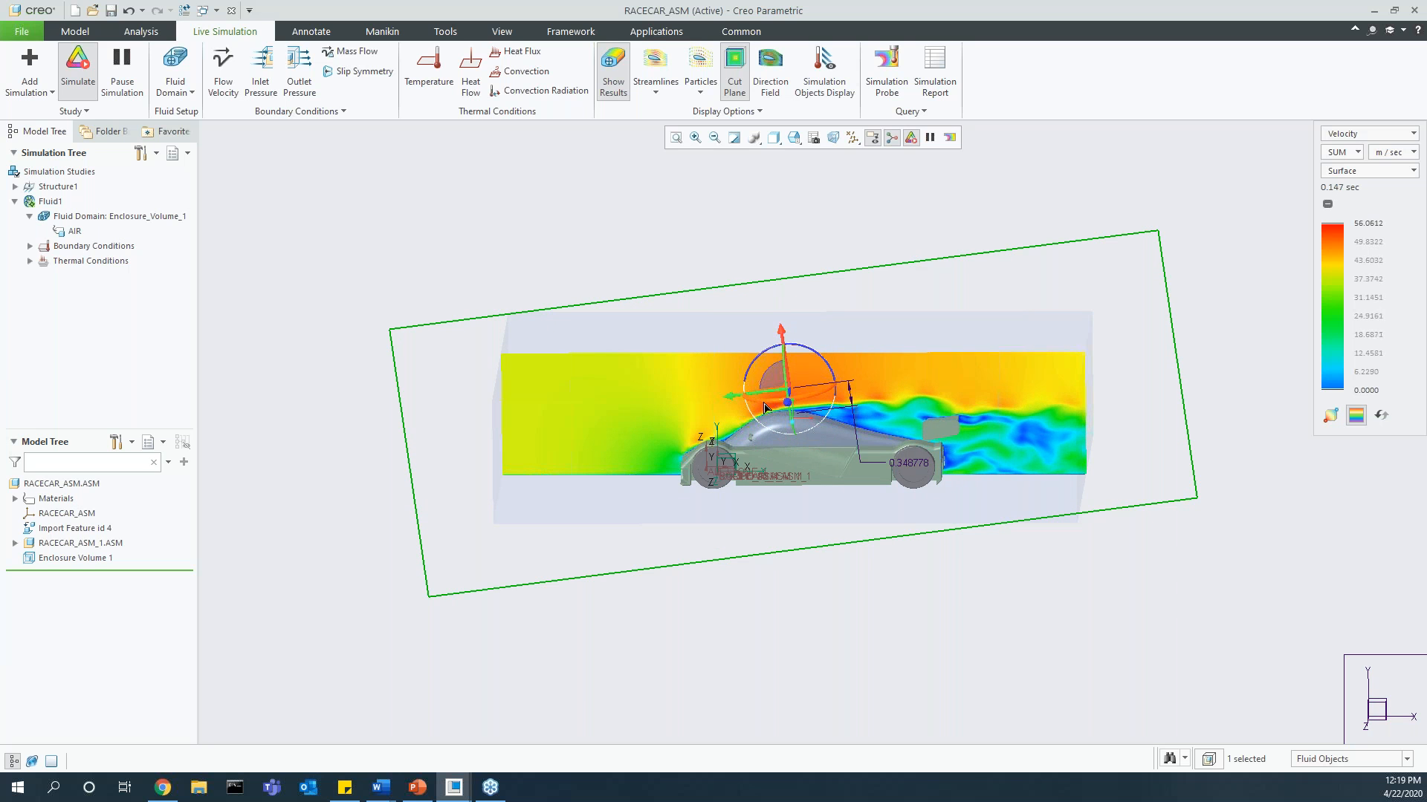
pyautogui.moveTo(768, 392); pyautogui.dragTo(751, 367)
pyautogui.click(543, 259)
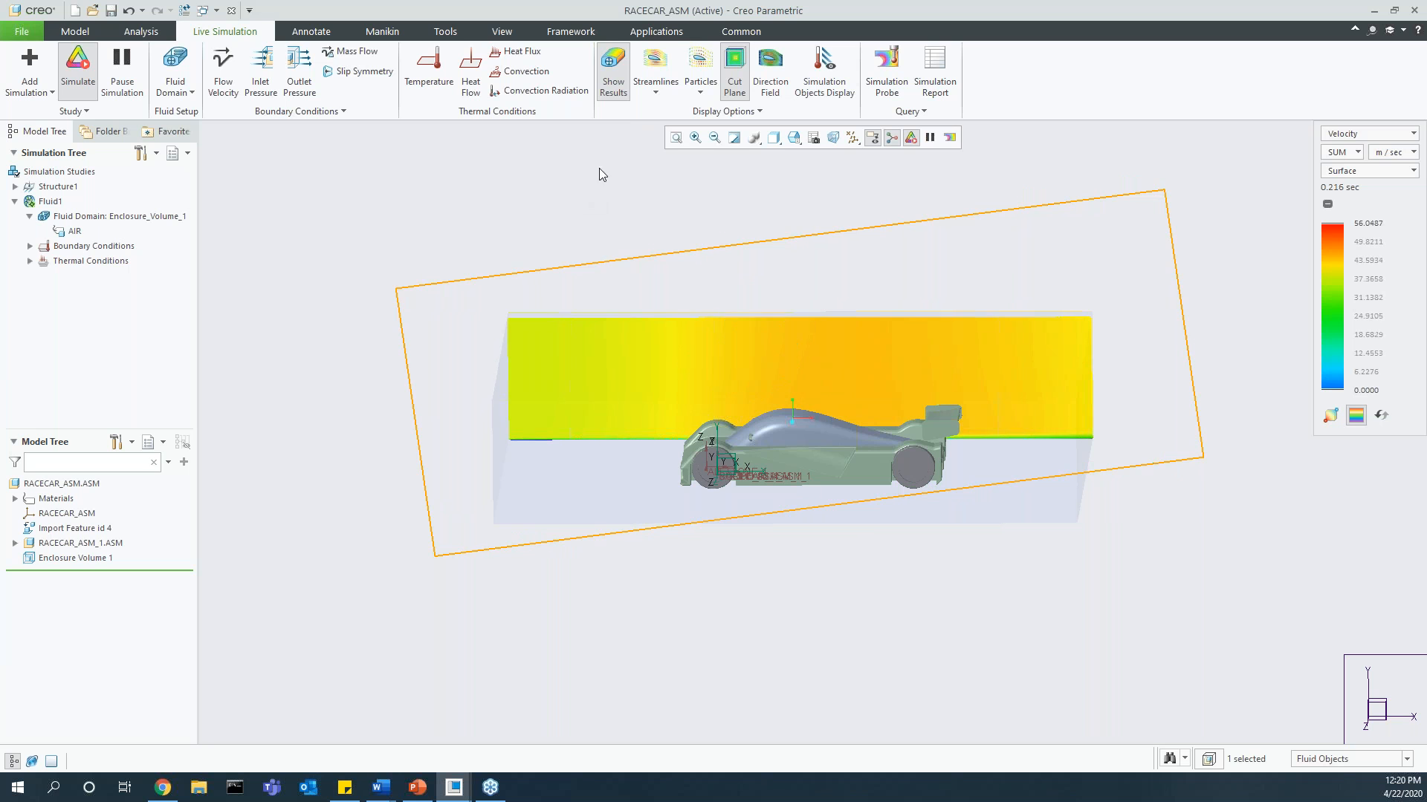
# Step: Show the flow streamlines and move their source closer to the race car's nose and slightly downward
pyautogui.click(657, 69)
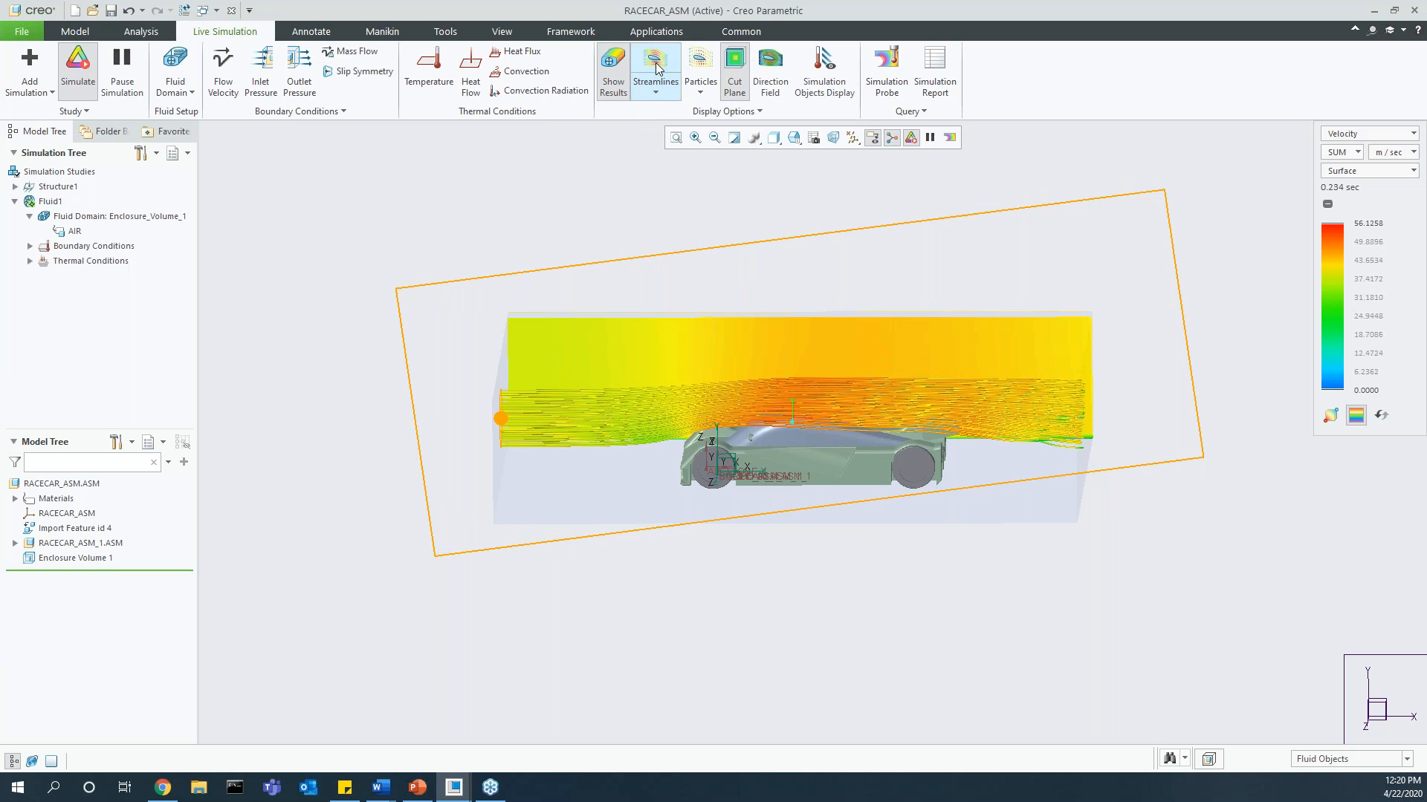
pyautogui.scroll(-1, 501, 421)
pyautogui.moveTo(502, 422); pyautogui.dragTo(518, 425, button='middle')
pyautogui.click(509, 421)
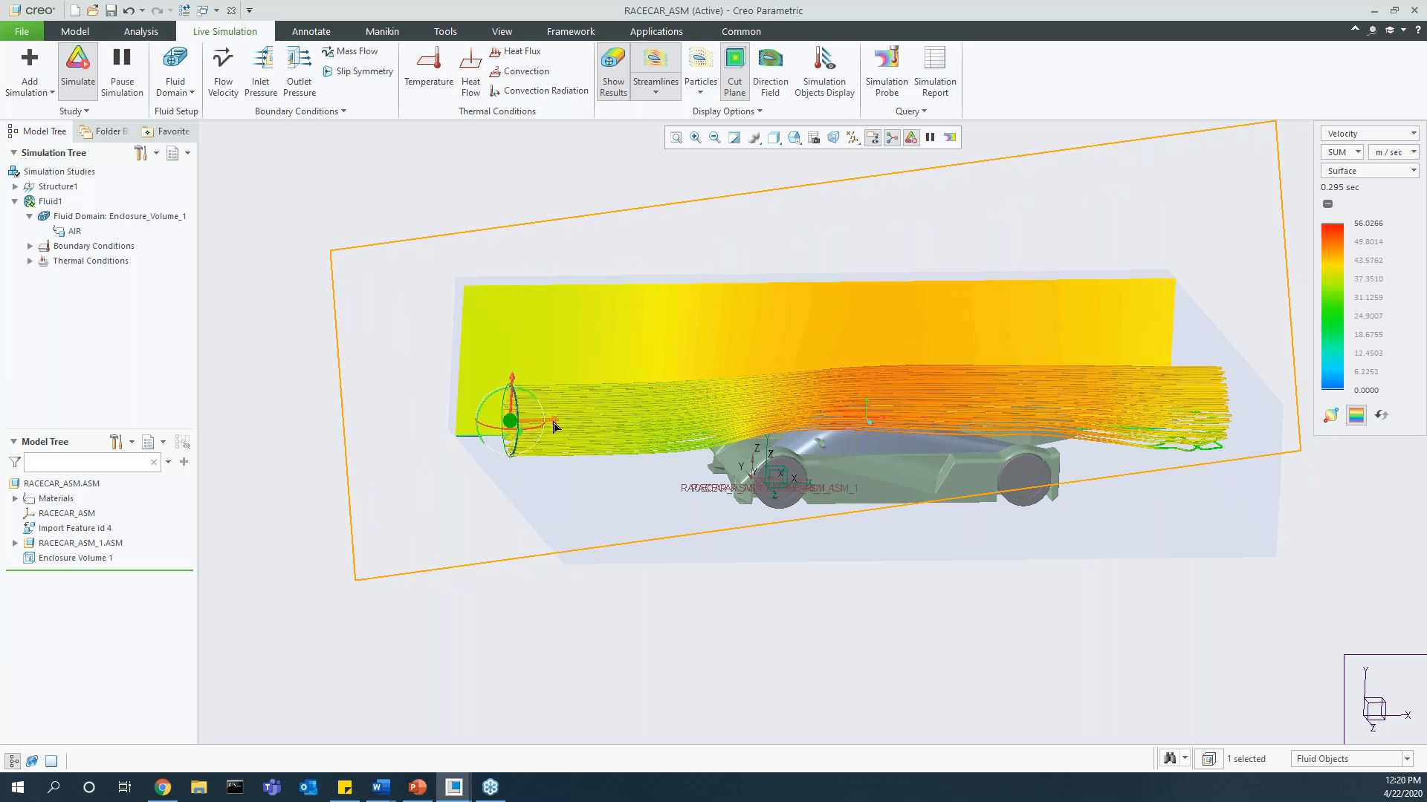
pyautogui.moveTo(555, 426); pyautogui.dragTo(653, 419)
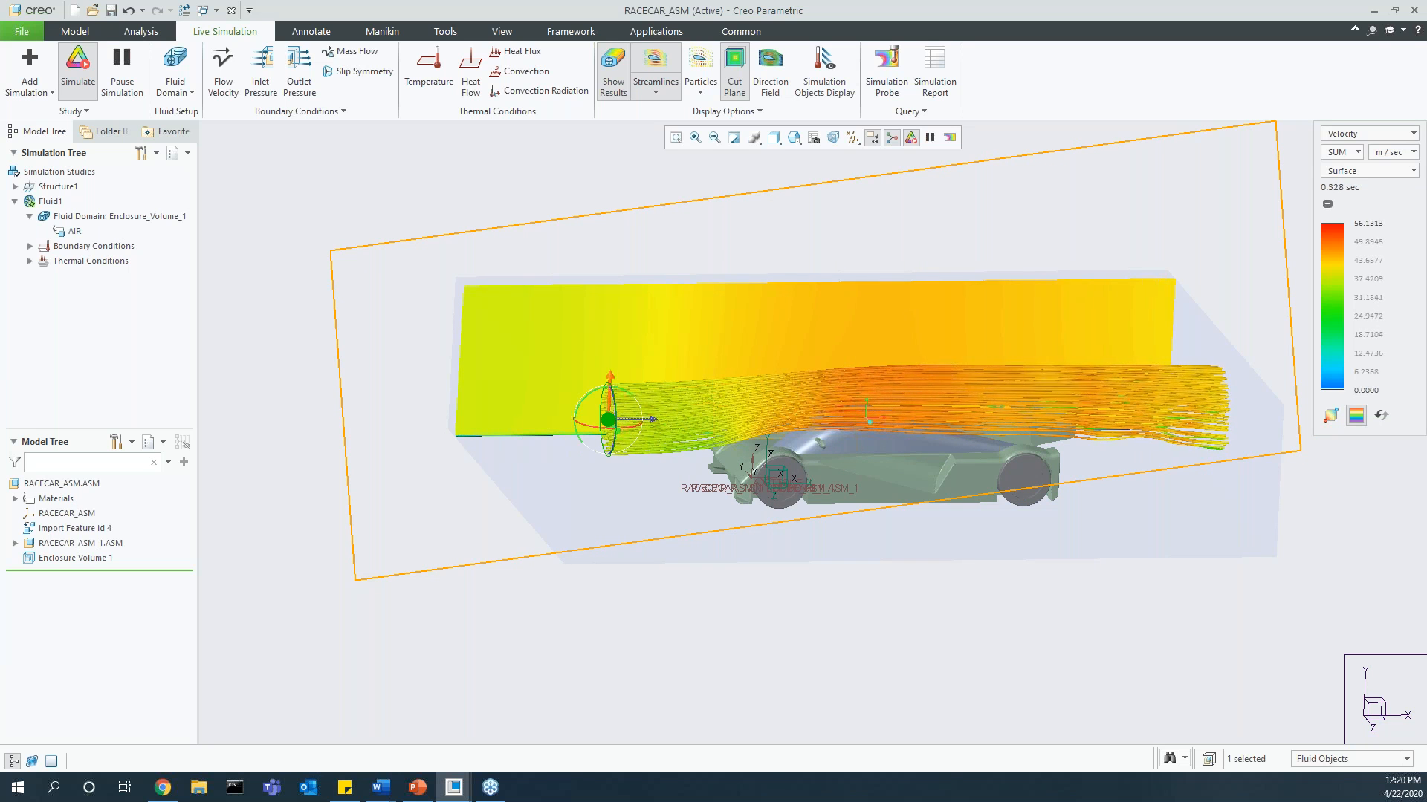
pyautogui.moveTo(611, 378)
pyautogui.mouseDown()
pyautogui.moveTo(612, 366)
pyautogui.moveTo(613, 388)
pyautogui.mouseUp()
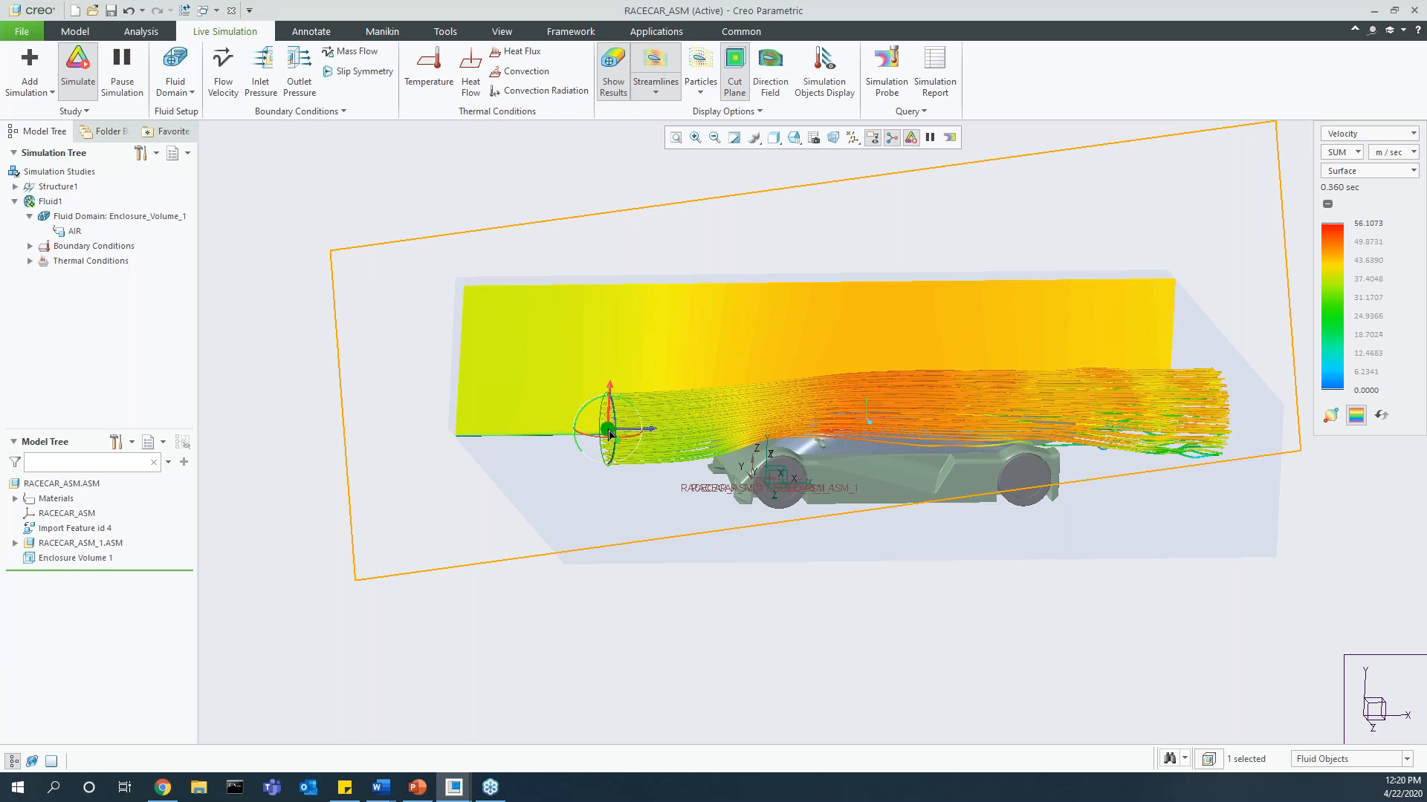
# Step: Resize the outline of the streamline source in front of the race car slightly
pyautogui.click(437, 548)
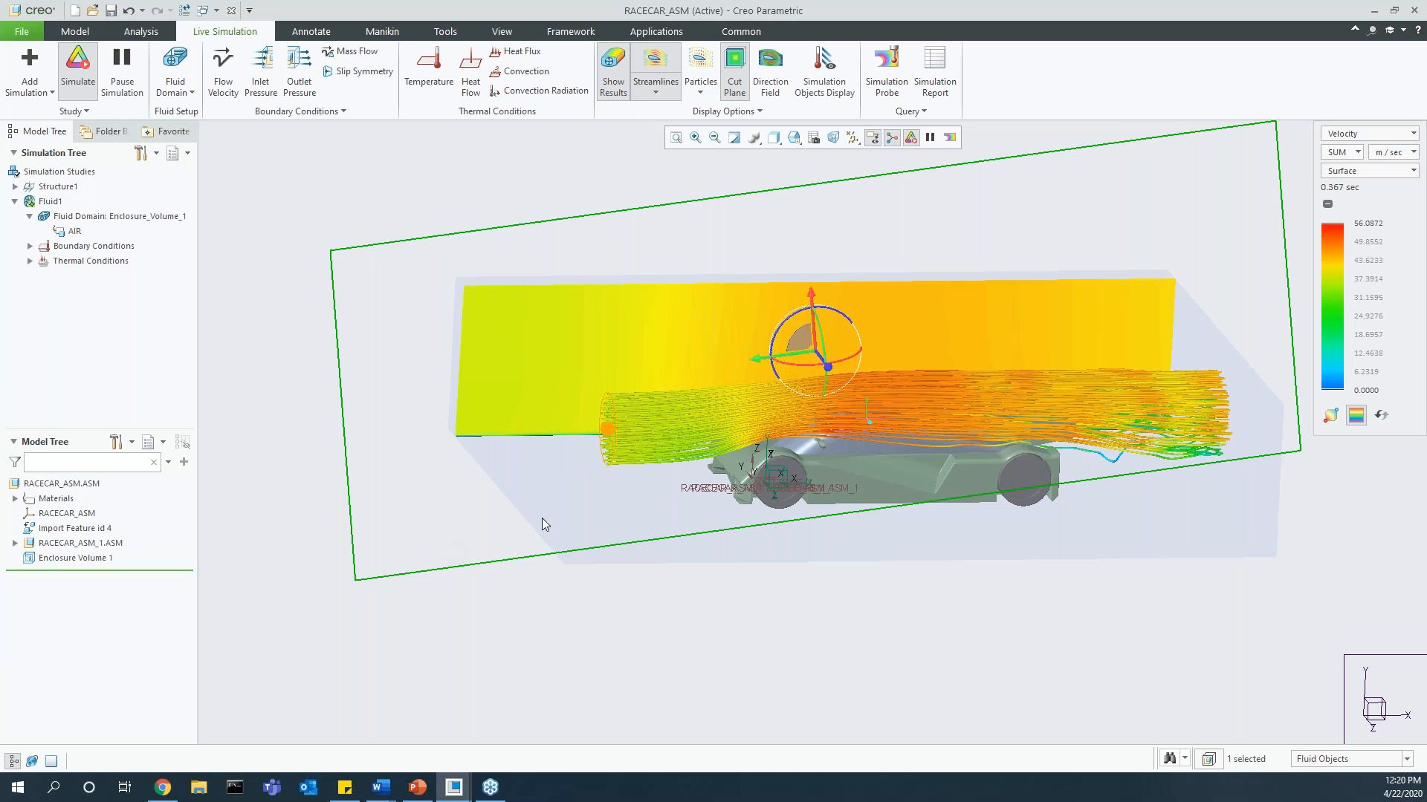
pyautogui.click(702, 627)
pyautogui.click(615, 447)
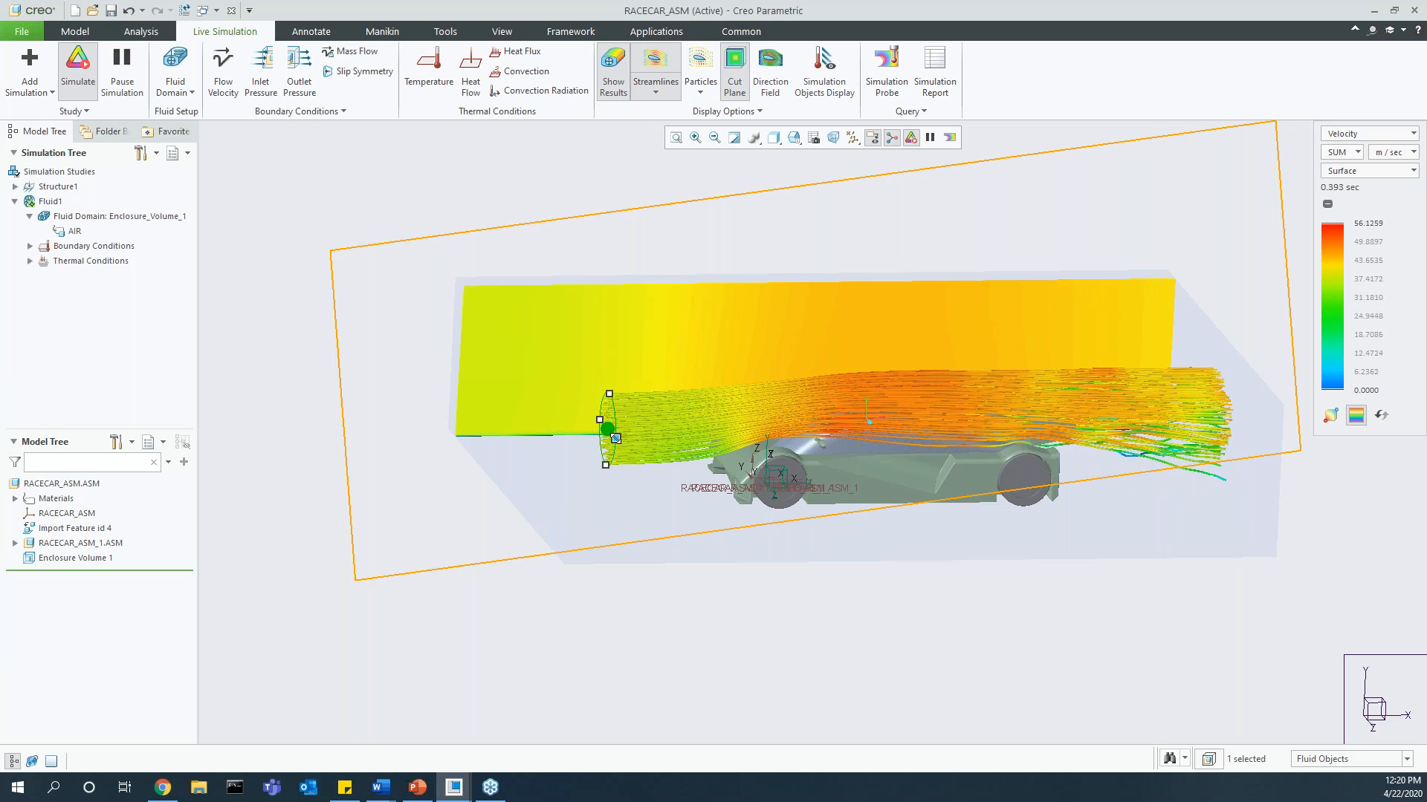
pyautogui.moveTo(616, 438)
pyautogui.mouseDown()
pyautogui.moveTo(633, 451)
pyautogui.moveTo(620, 437)
pyautogui.moveTo(606, 457)
pyautogui.mouseUp()
pyautogui.click(607, 452)
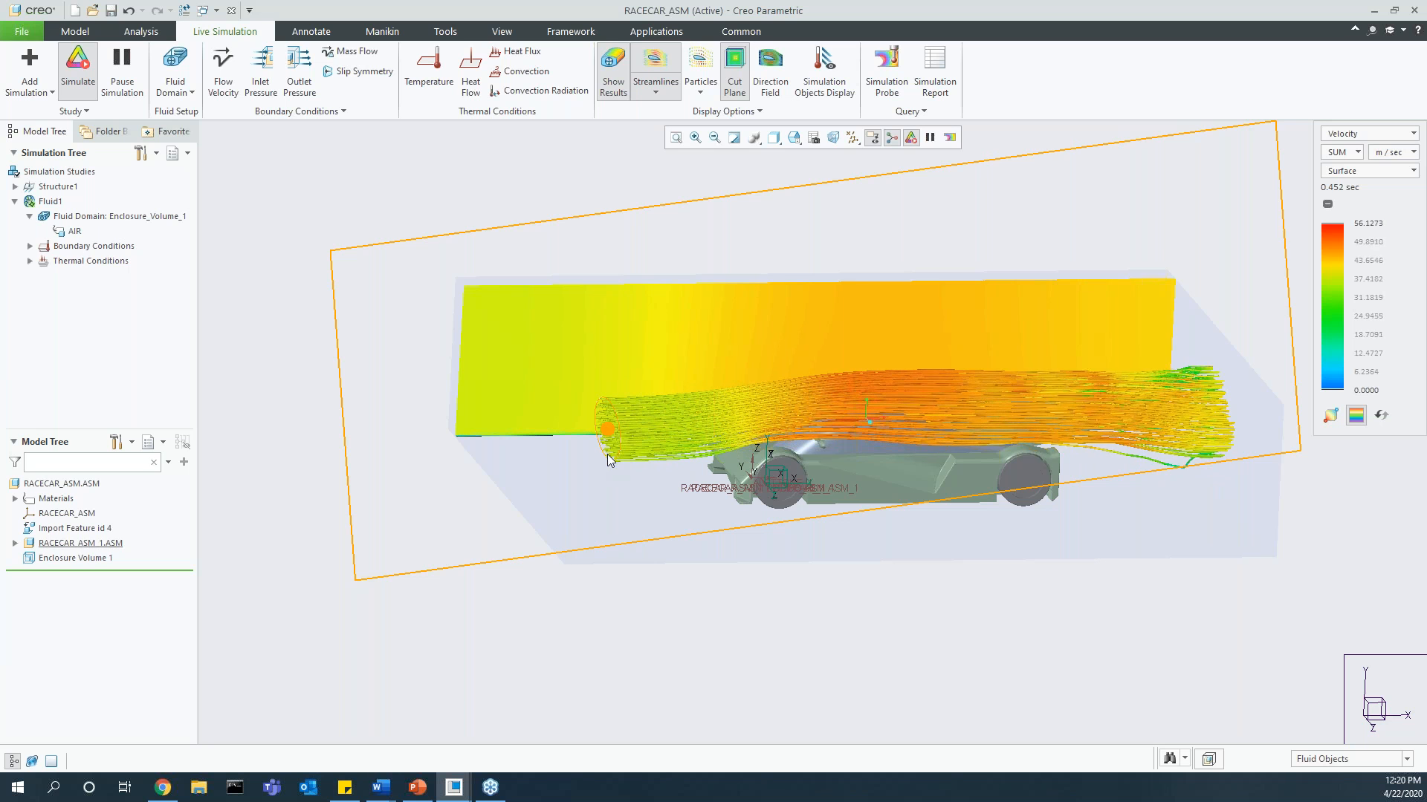
# Step: Add a second streamline source and place it low, directly in front of the race car's nose
pyautogui.click(608, 429)
pyautogui.rightClick(609, 430)
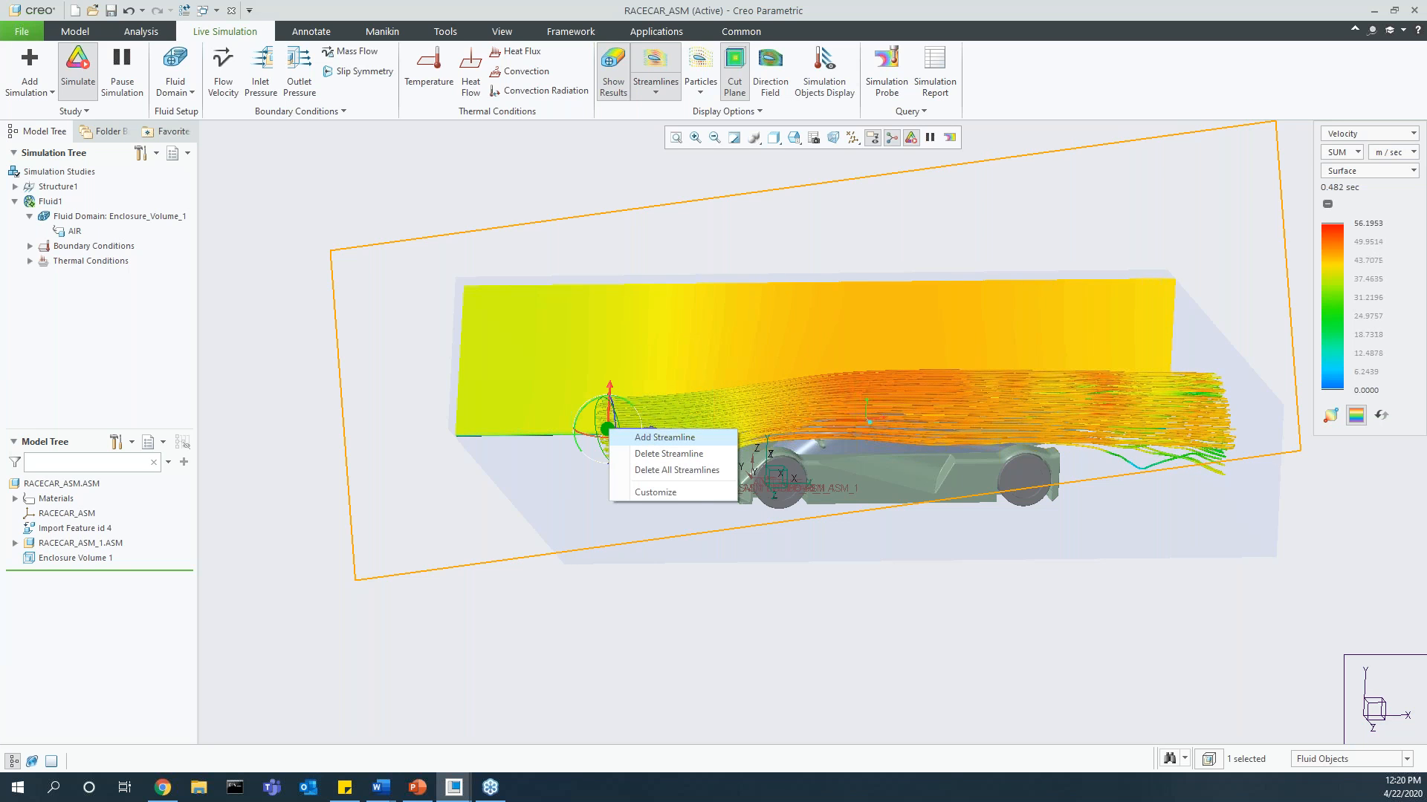
pyautogui.click(620, 437)
pyautogui.moveTo(607, 431); pyautogui.dragTo(677, 489)
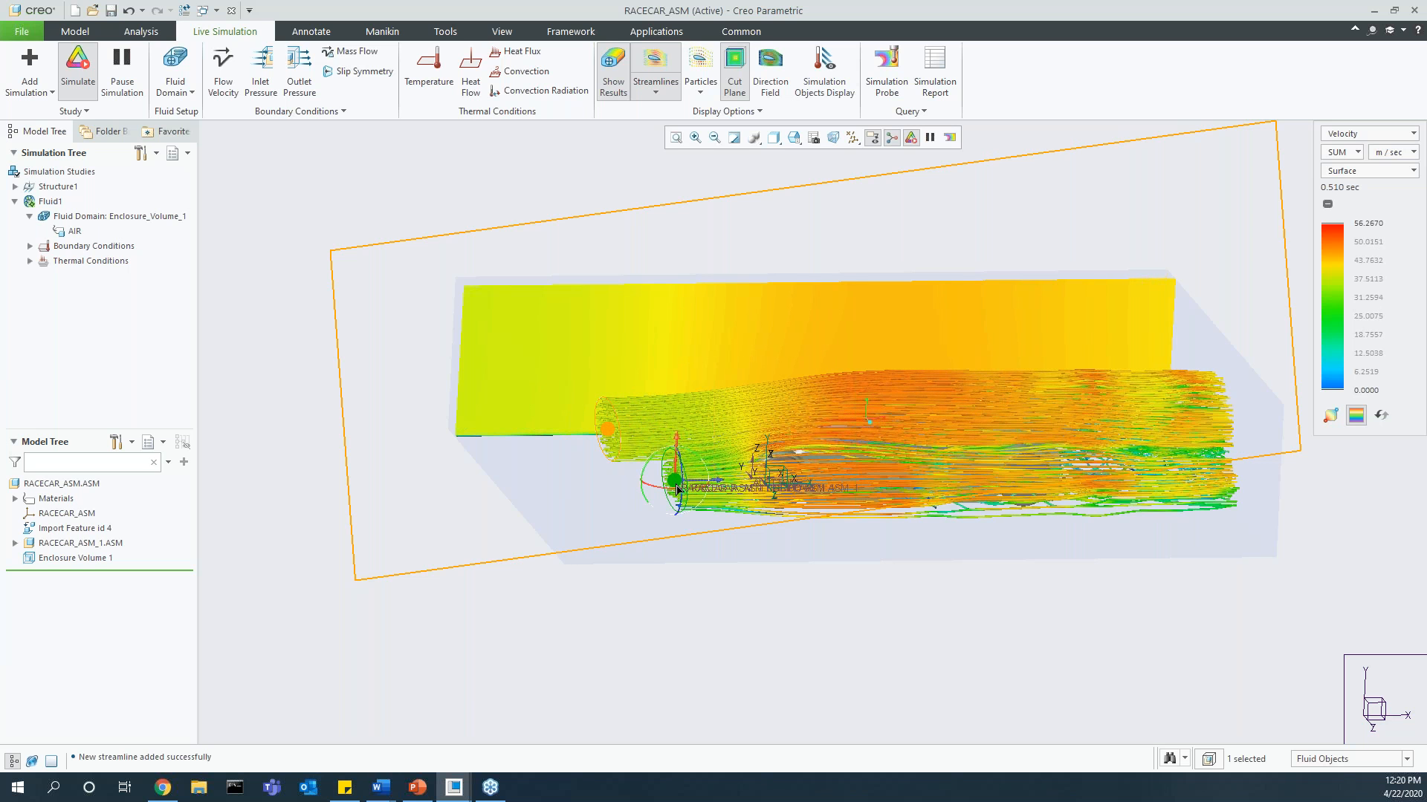
# Step: Shrink the second streamline source to a small outline ahead of the car's nose
pyautogui.click(693, 593)
pyautogui.click(685, 501)
pyautogui.moveTo(686, 496); pyautogui.dragTo(673, 483)
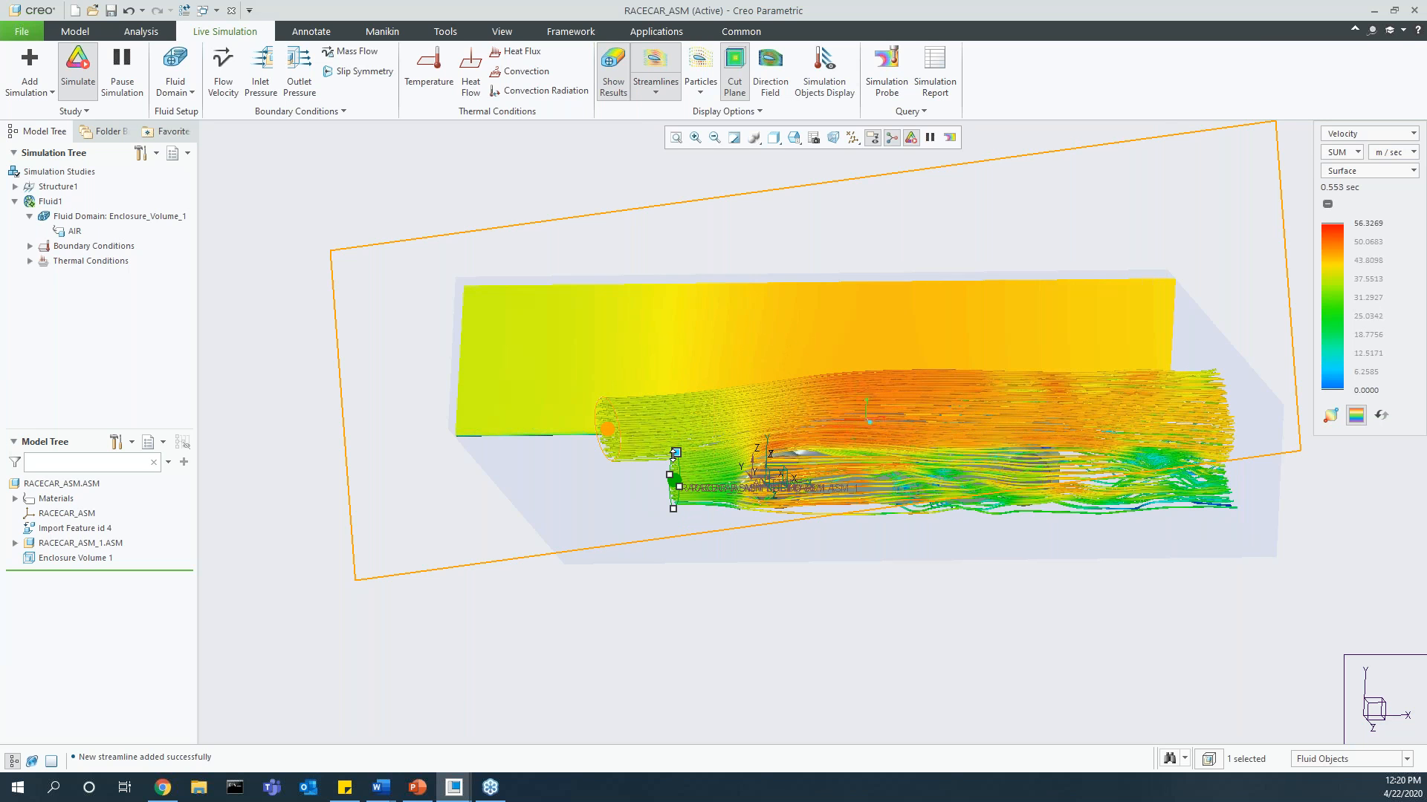
pyautogui.moveTo(674, 454); pyautogui.dragTo(678, 467)
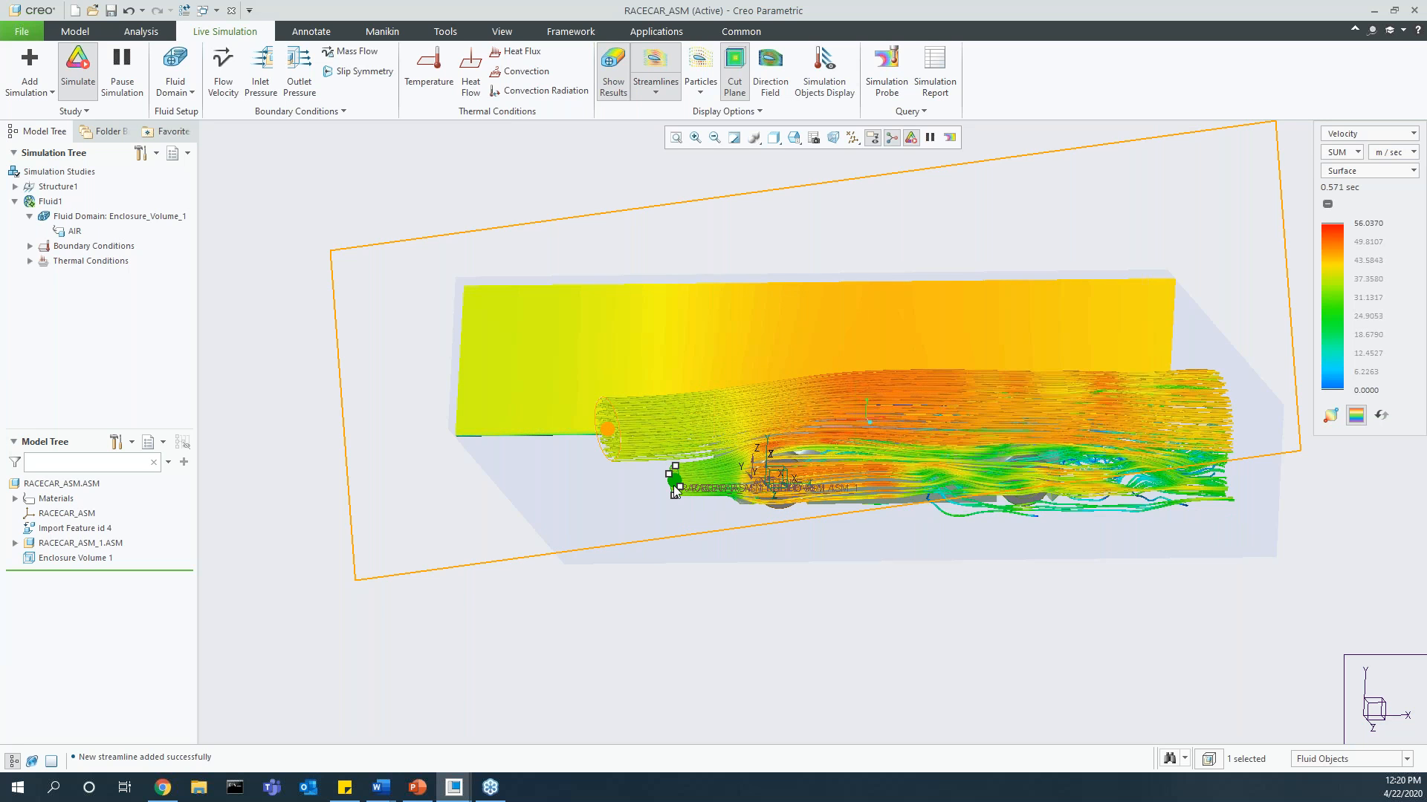
pyautogui.scroll(2, 673, 485)
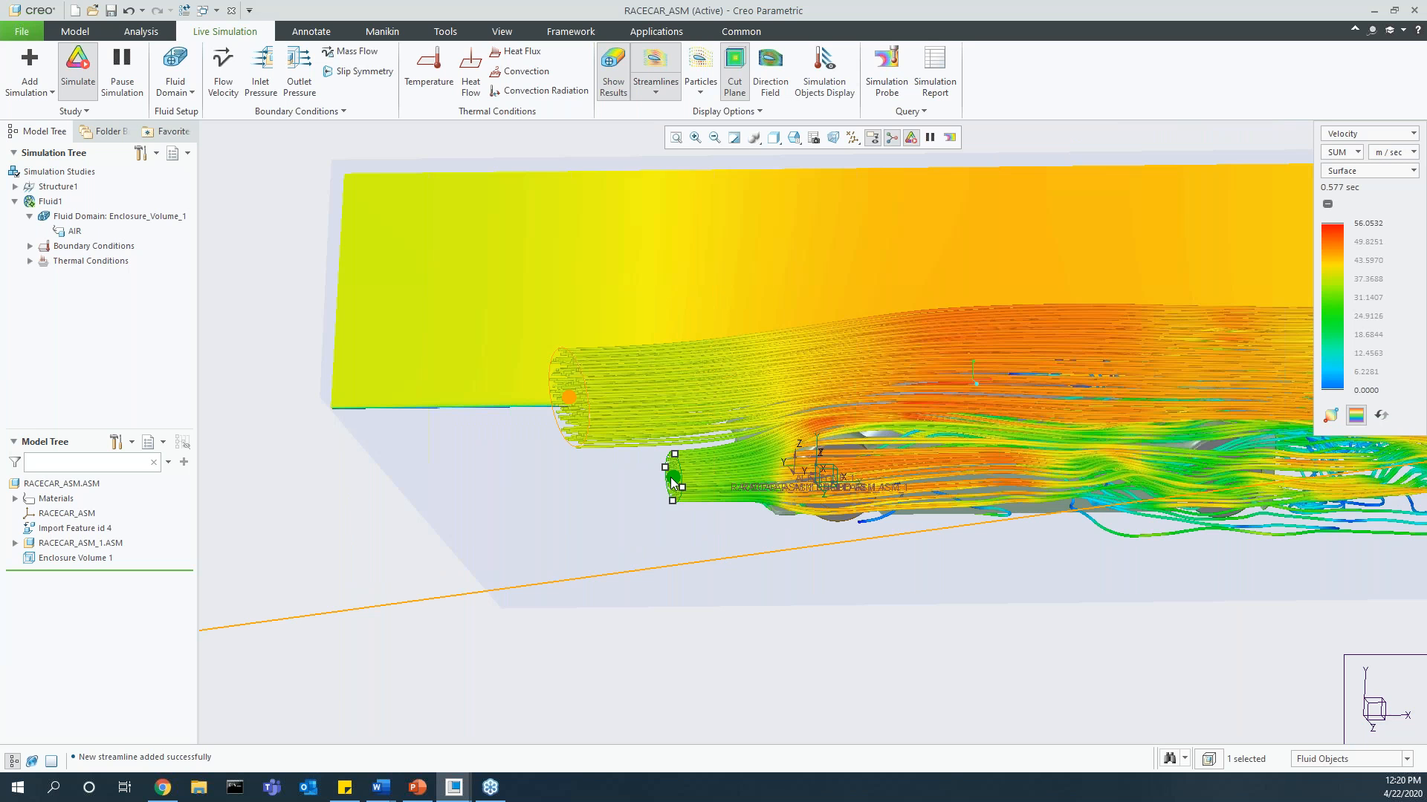
# Step: Move the second streamline source closer to the car's nose, and delete that streamline
pyautogui.click(675, 481)
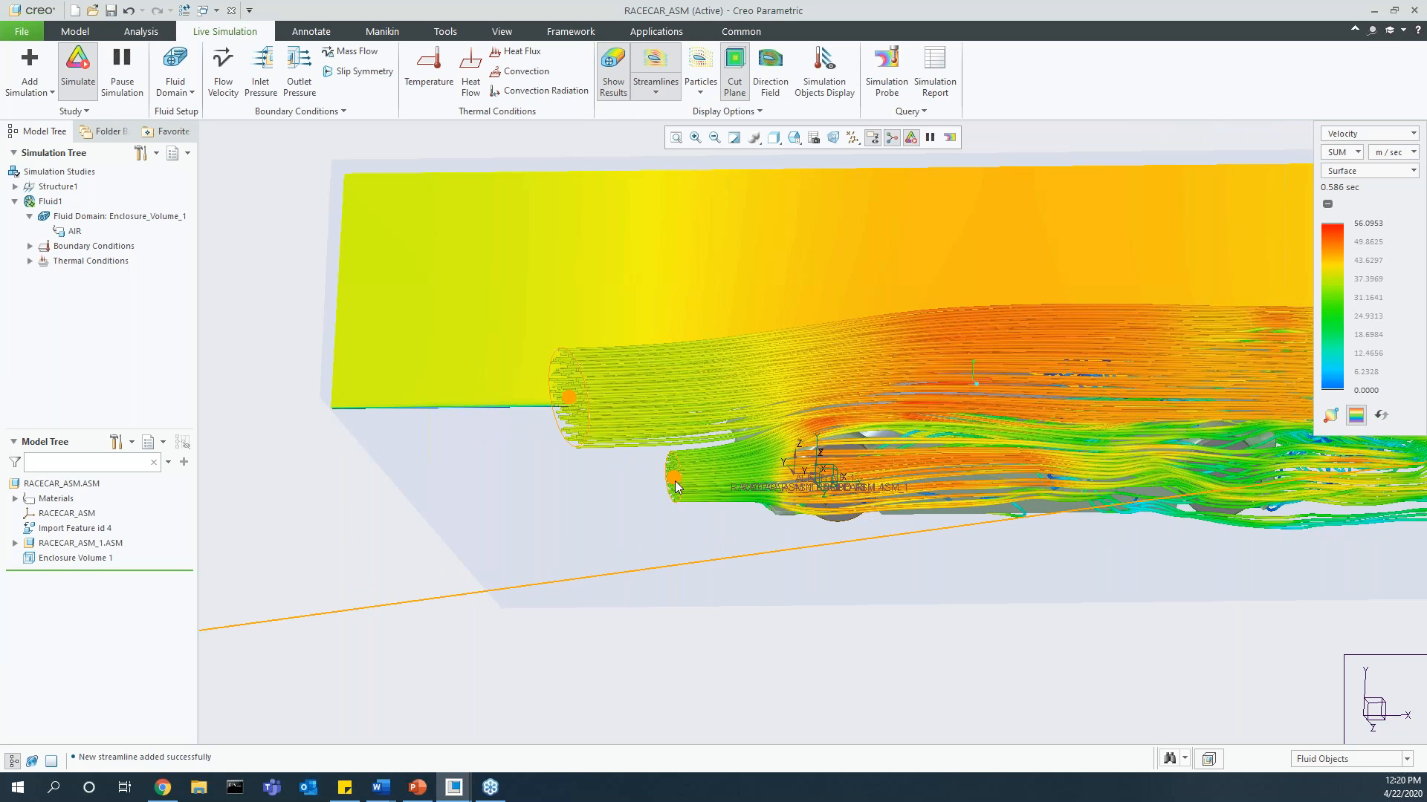
pyautogui.click(674, 481)
pyautogui.moveTo(675, 484); pyautogui.dragTo(725, 493)
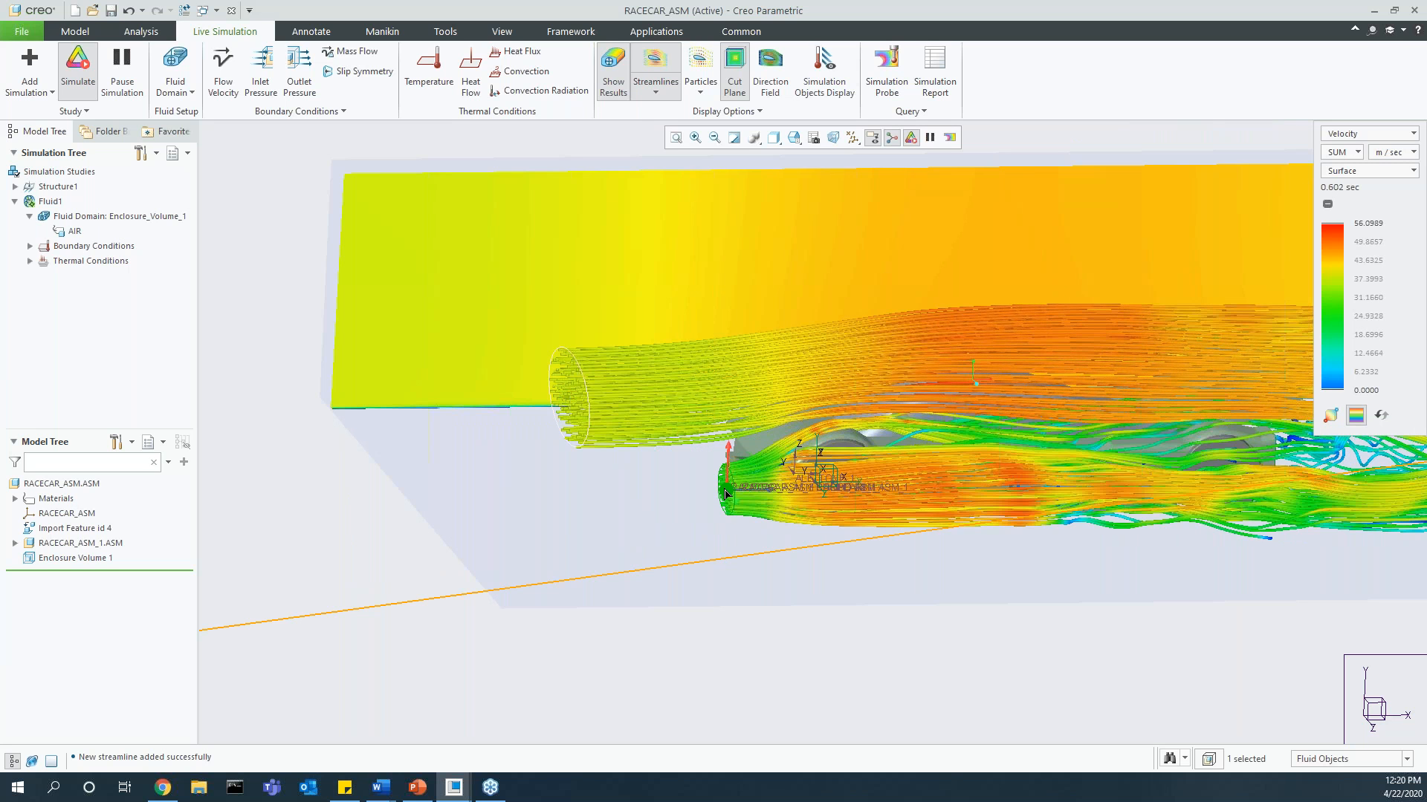
pyautogui.scroll(-5, 725, 493)
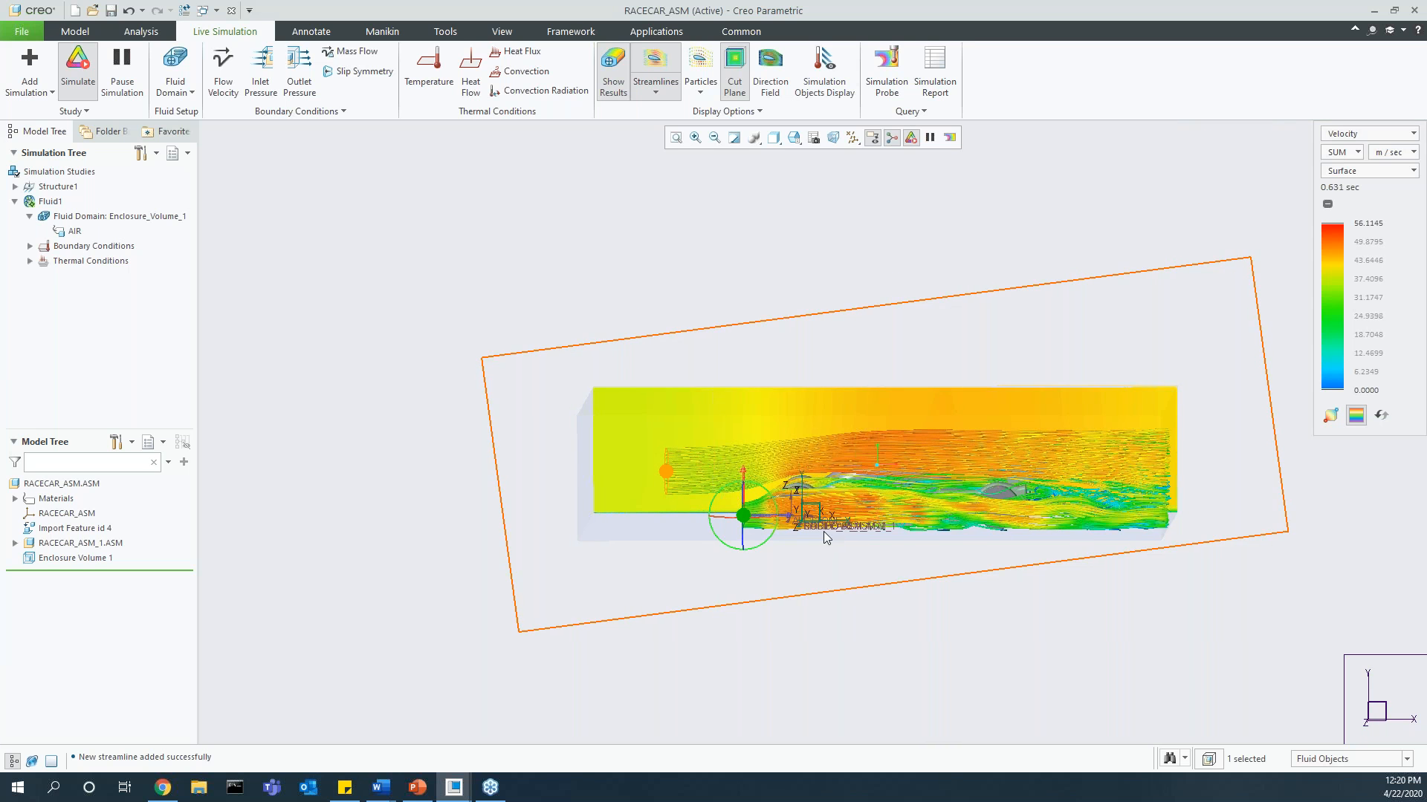
pyautogui.rightClick(746, 516)
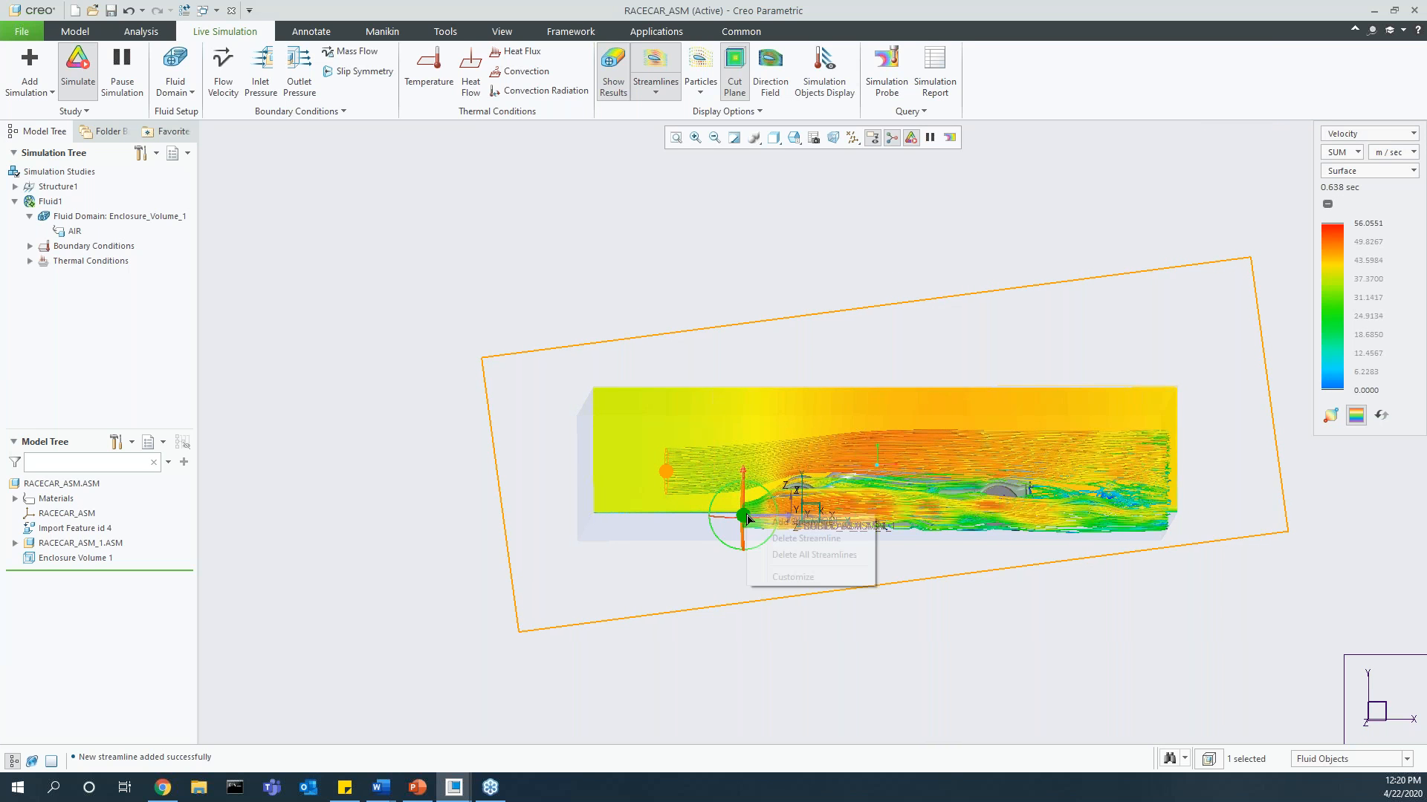
pyautogui.click(801, 538)
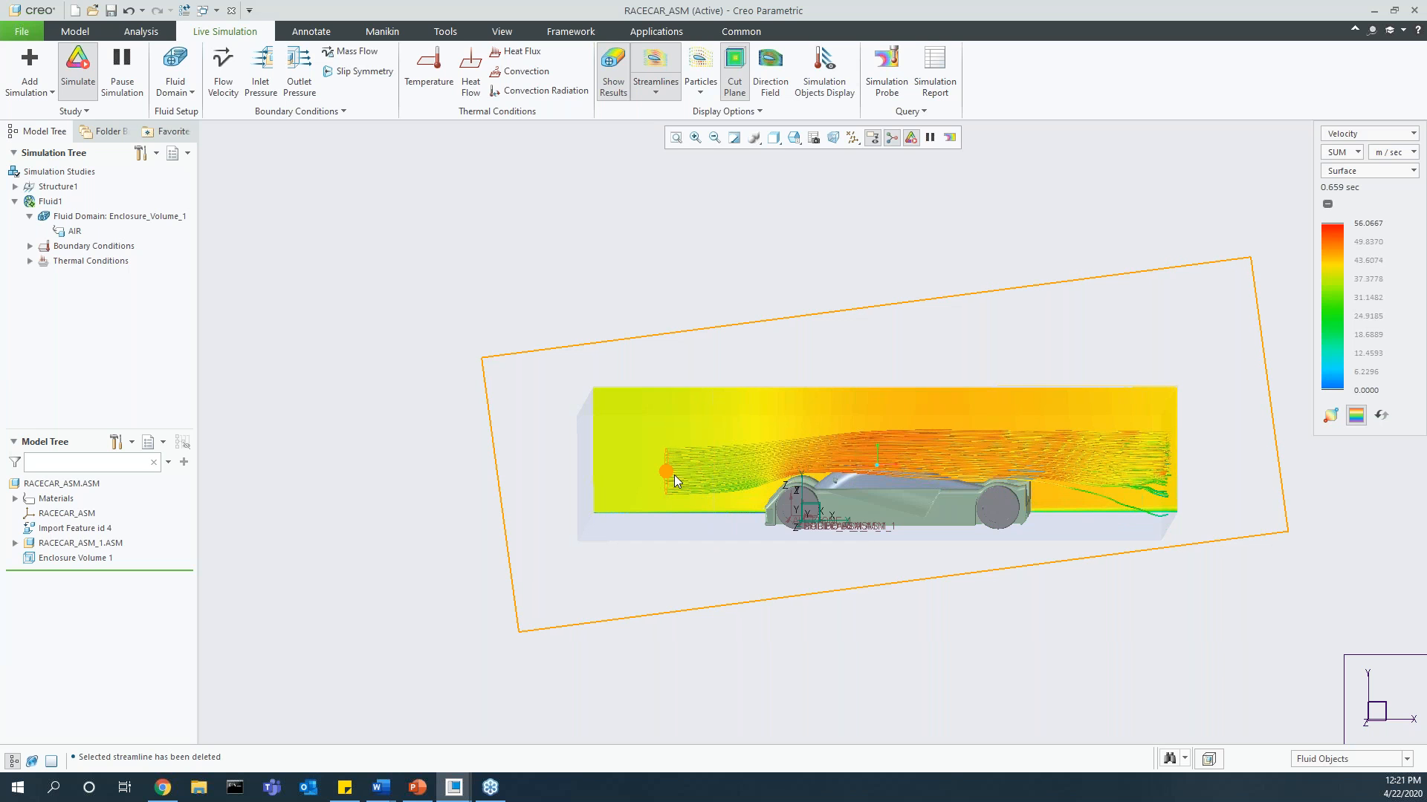
# Step: Increase the streamline count and adjust the width and length settings in the streamlines' animation options
pyautogui.click(657, 91)
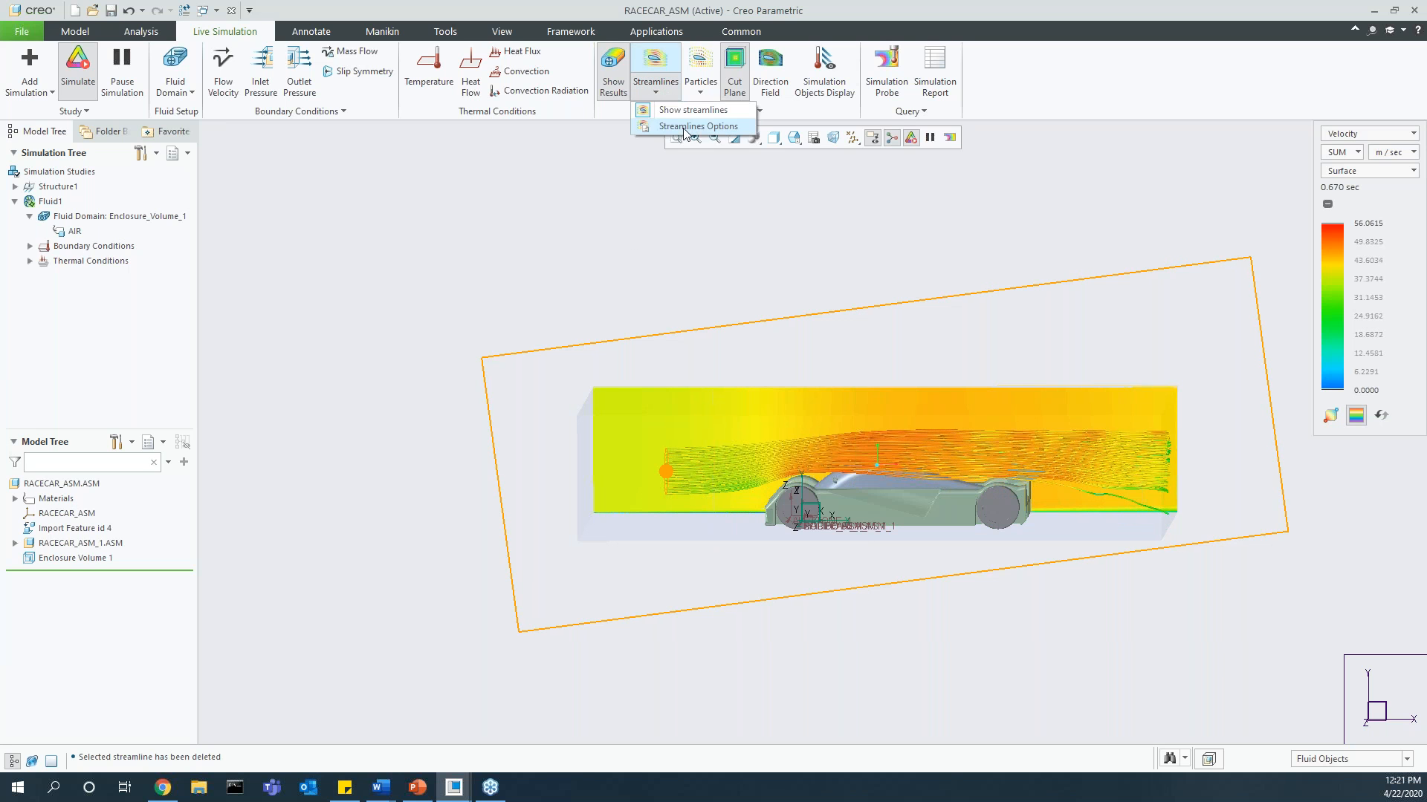
pyautogui.click(691, 127)
pyautogui.moveTo(335, 262); pyautogui.dragTo(364, 261)
pyautogui.scroll(3, 819, 464)
pyautogui.moveTo(822, 466); pyautogui.dragTo(876, 477, button='middle')
pyautogui.moveTo(339, 284)
pyautogui.mouseDown()
pyautogui.moveTo(359, 287)
pyautogui.moveTo(340, 289)
pyautogui.mouseUp()
pyautogui.moveTo(462, 359); pyautogui.dragTo(341, 385)
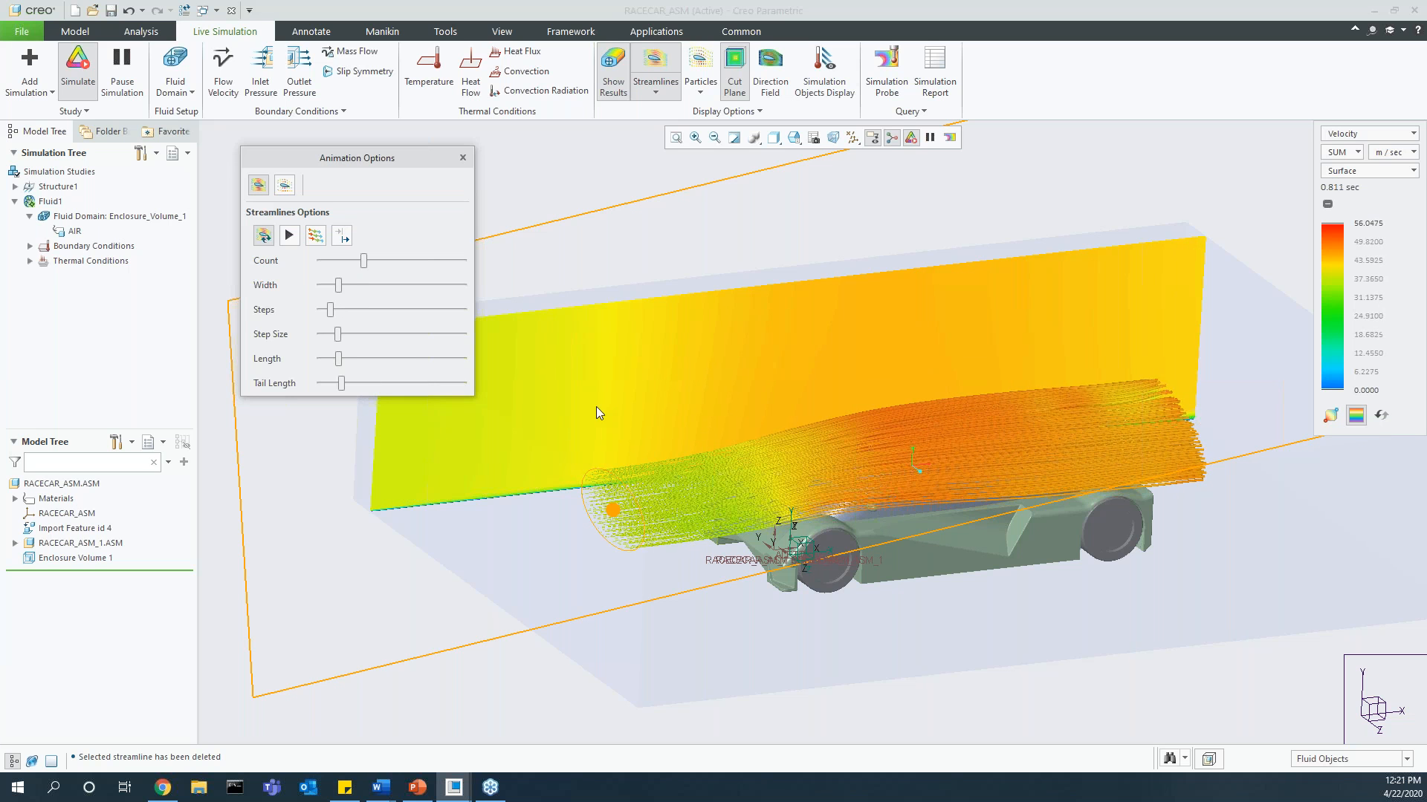
pyautogui.click(462, 159)
pyautogui.scroll(3, 716, 446)
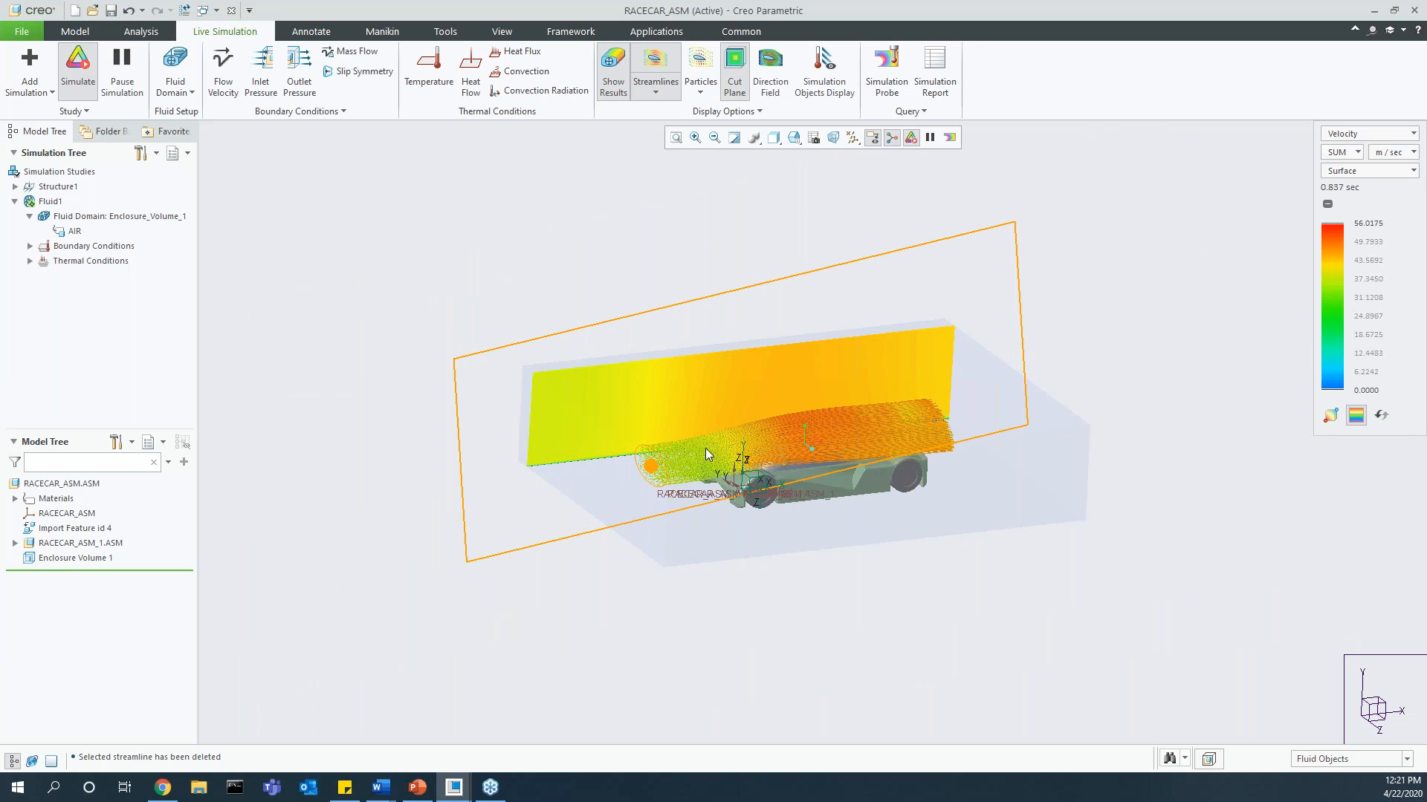